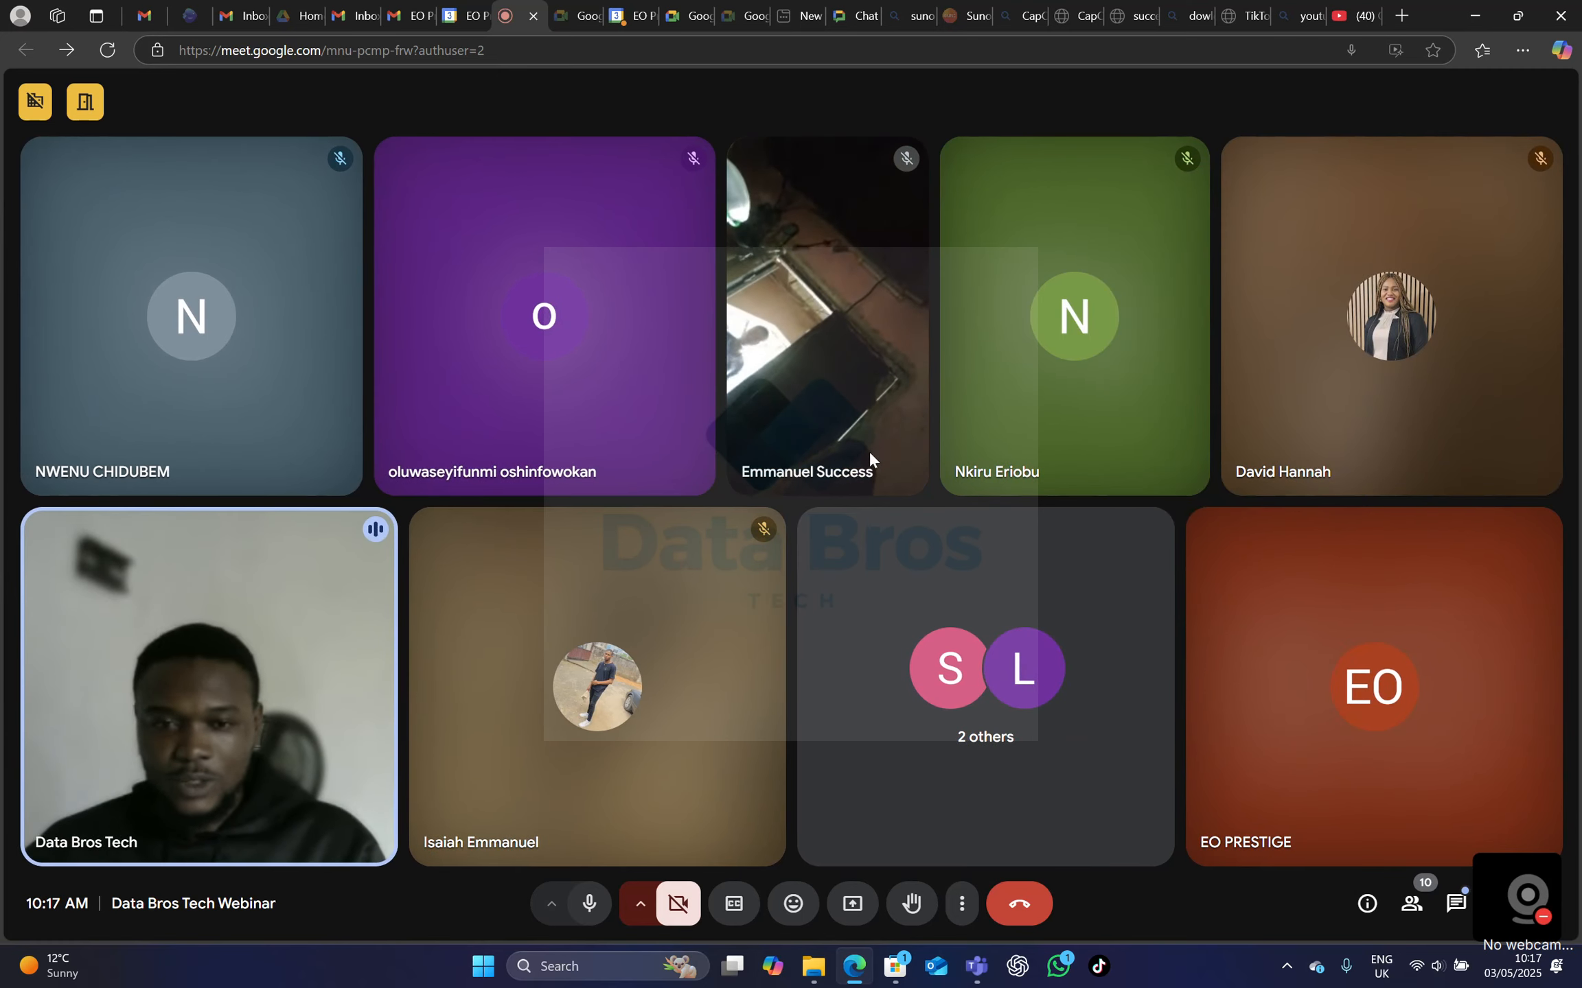
{"action": "right_click", "coordinate": [842, 383]}
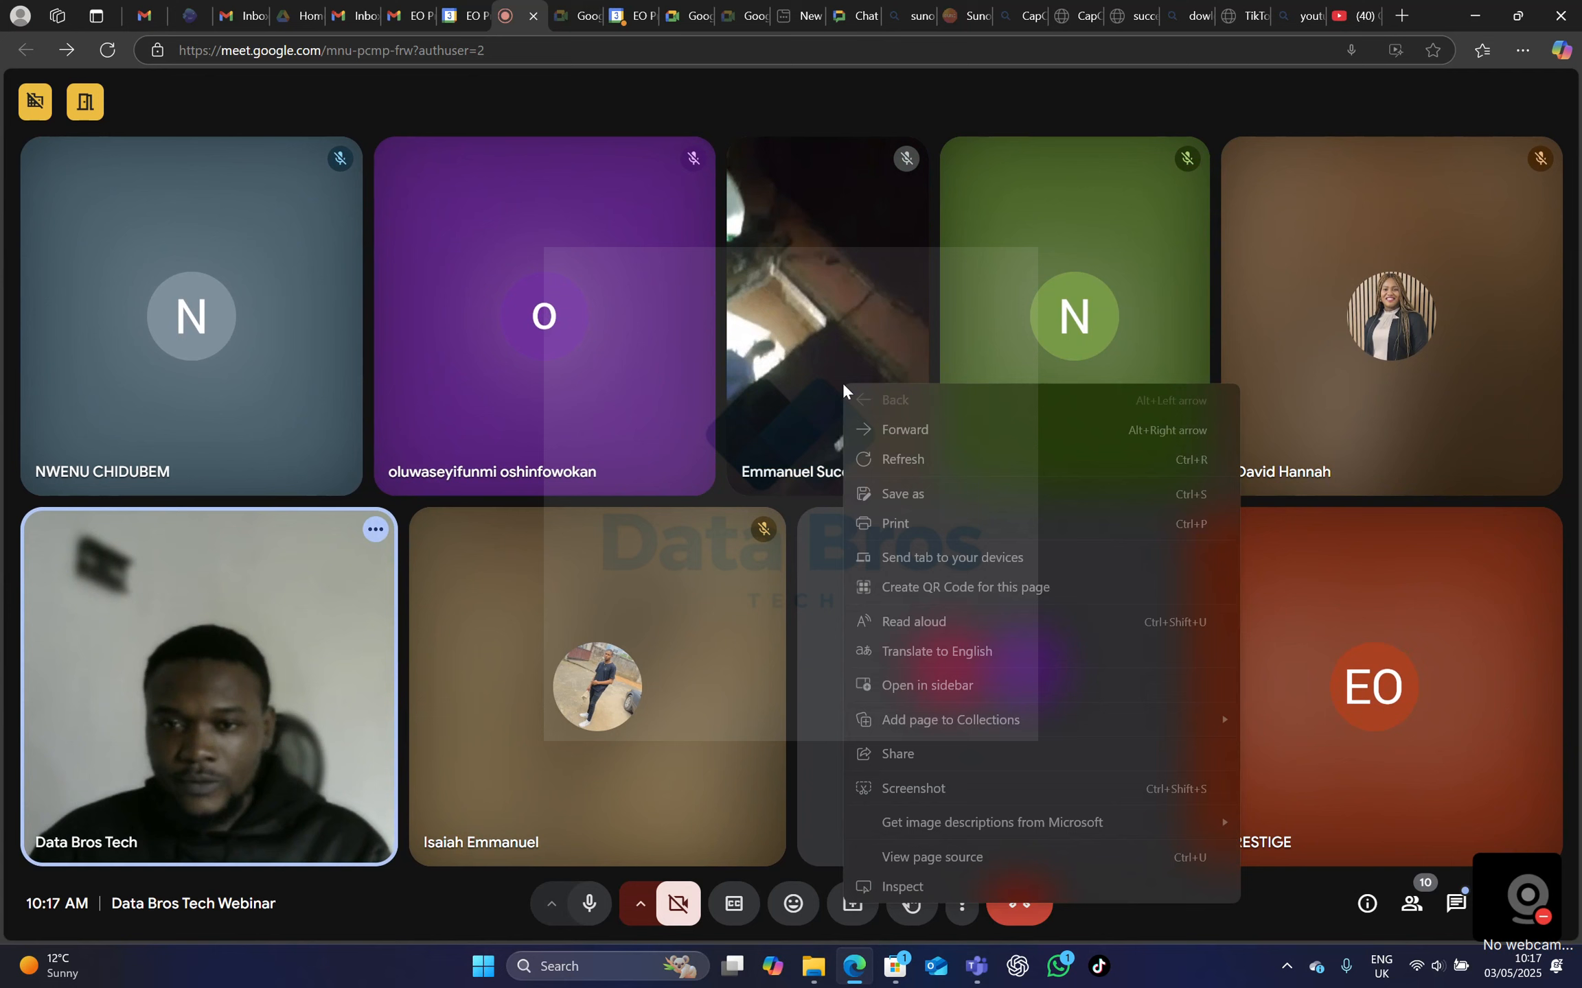
{"action": "left_click", "coordinate": [790, 315]}
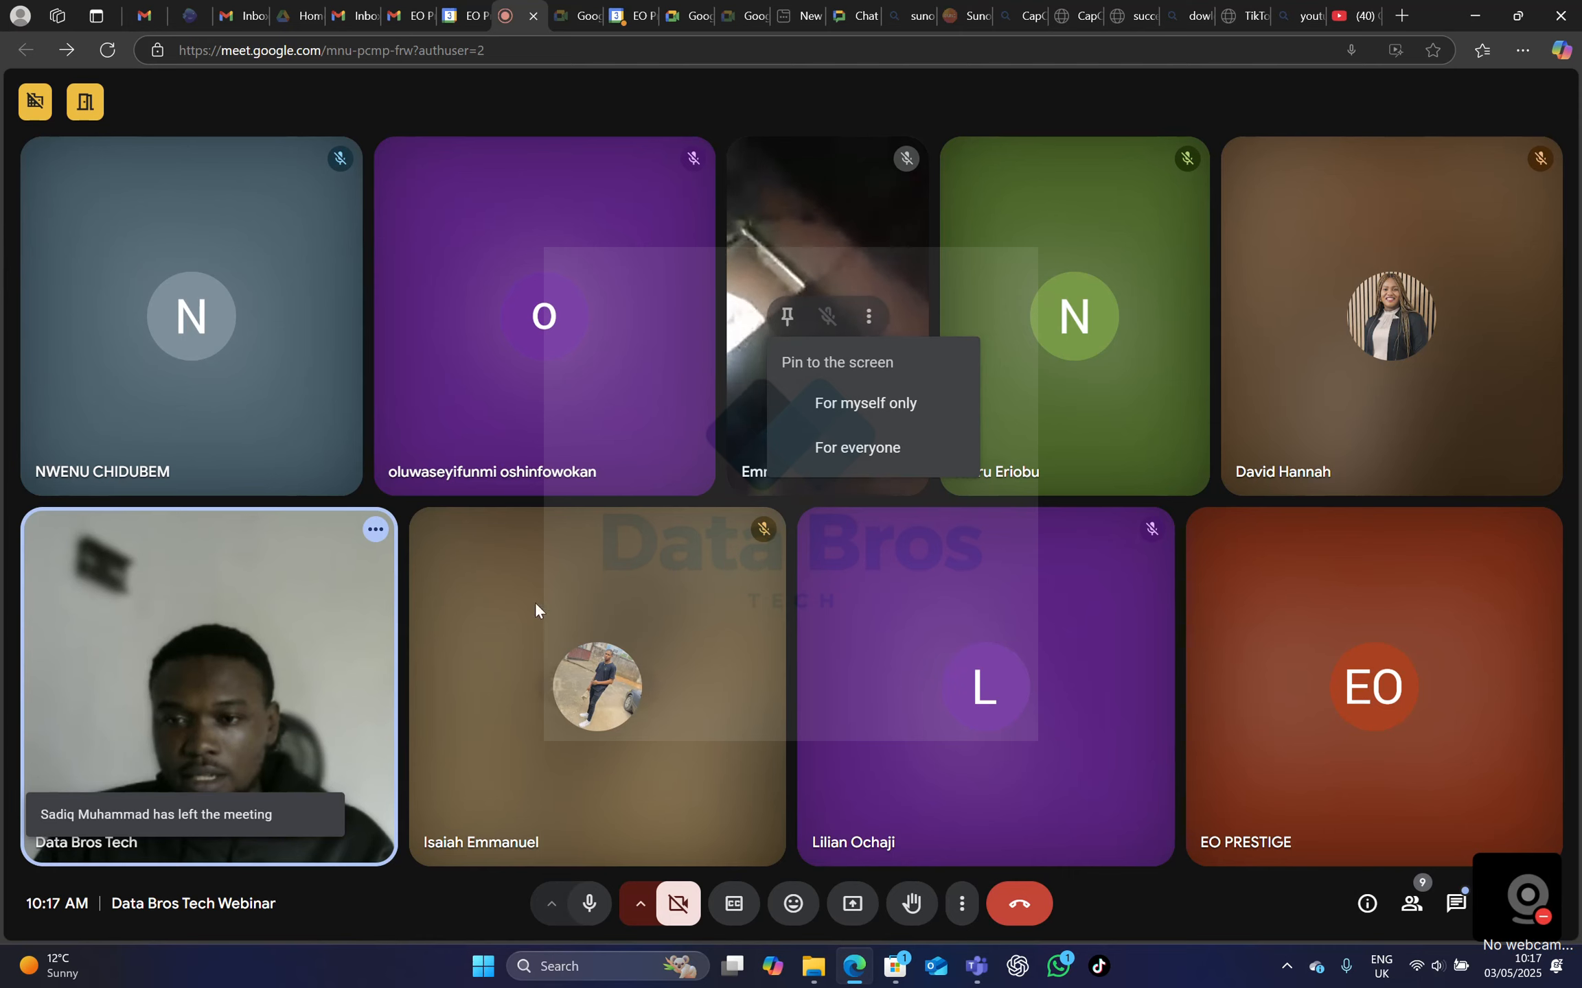
{"action": "left_click", "coordinate": [250, 687]}
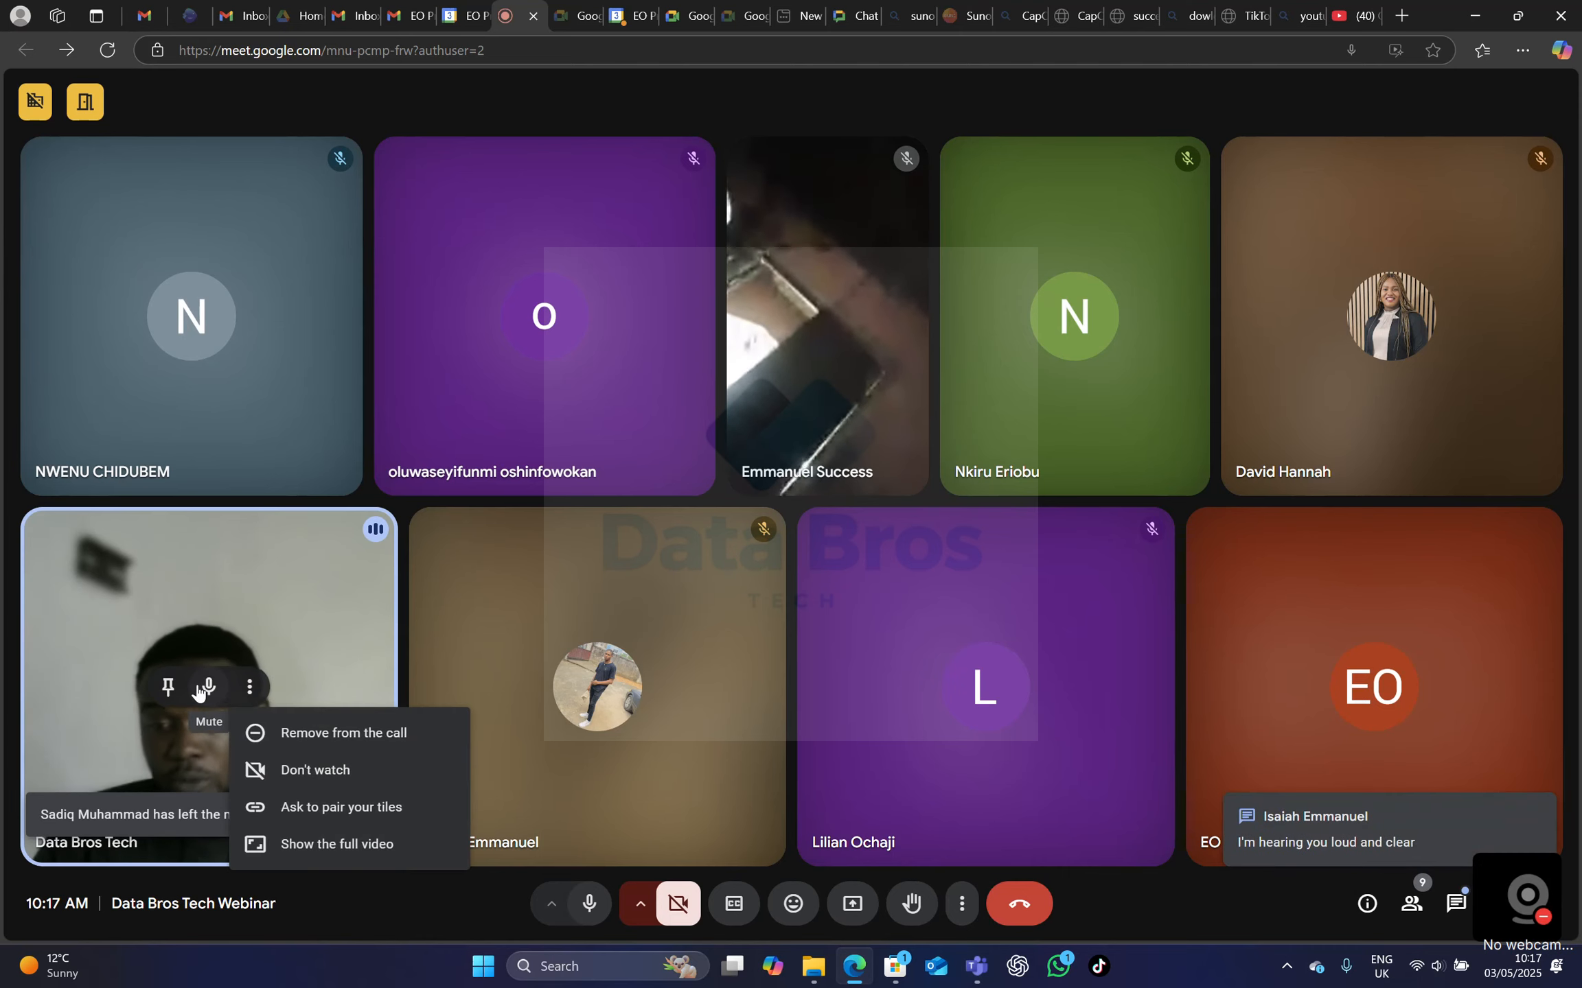
{"action": "left_click", "coordinate": [208, 687]}
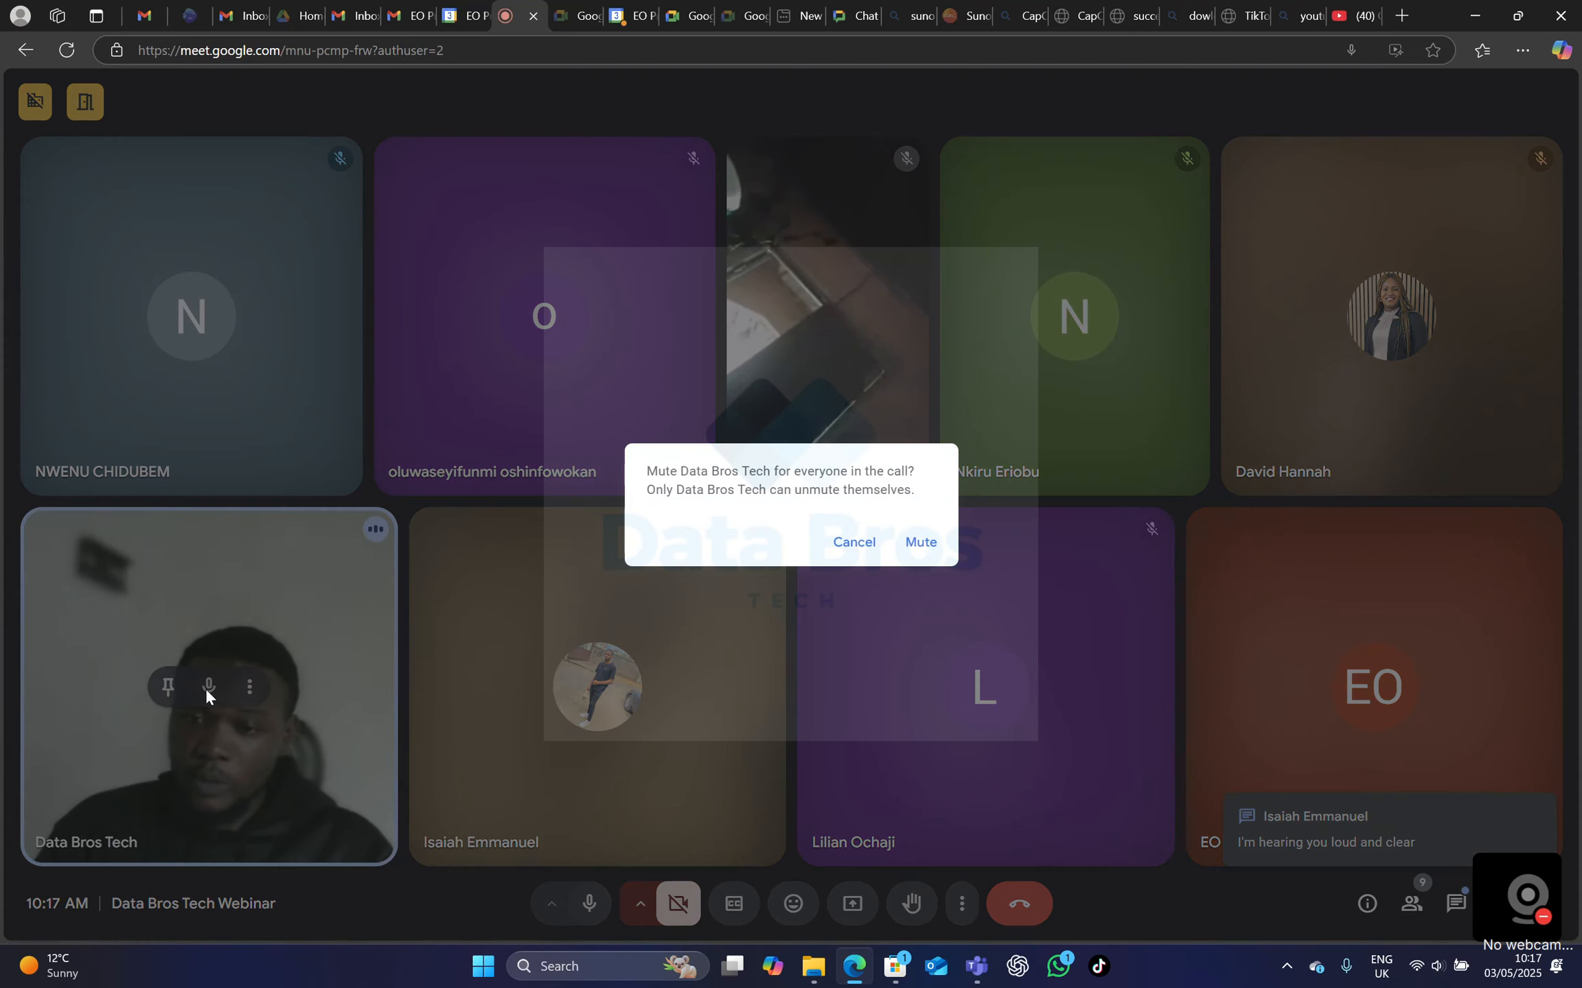
{"action": "left_click", "coordinate": [854, 544]}
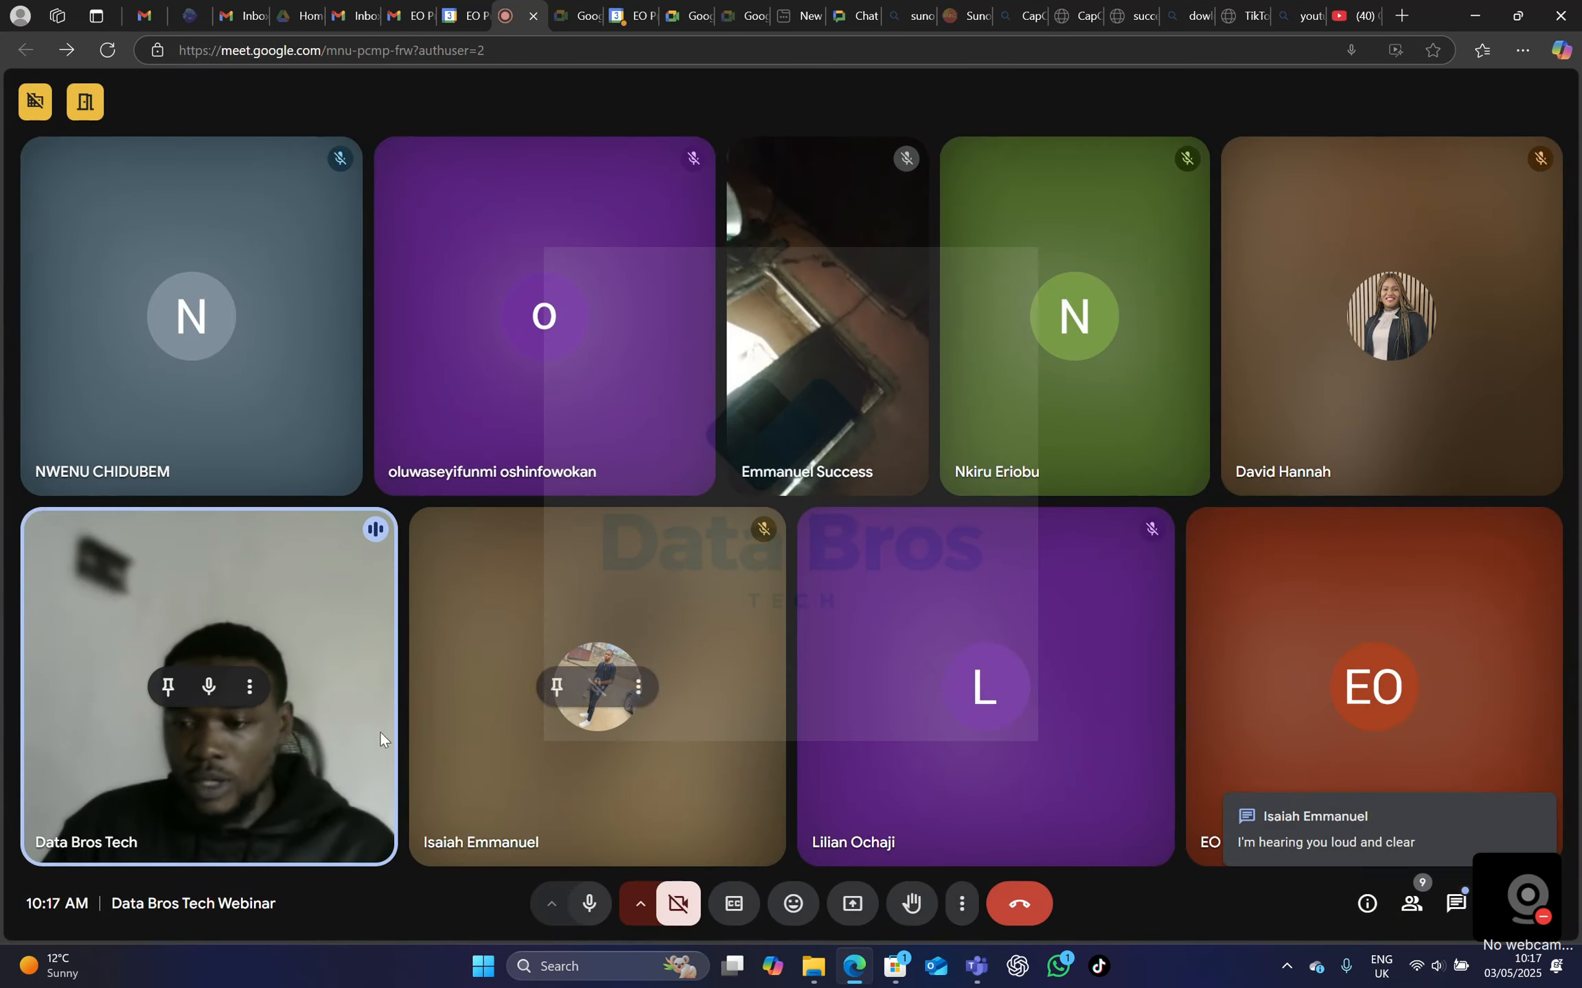
{"action": "left_click", "coordinate": [170, 690]}
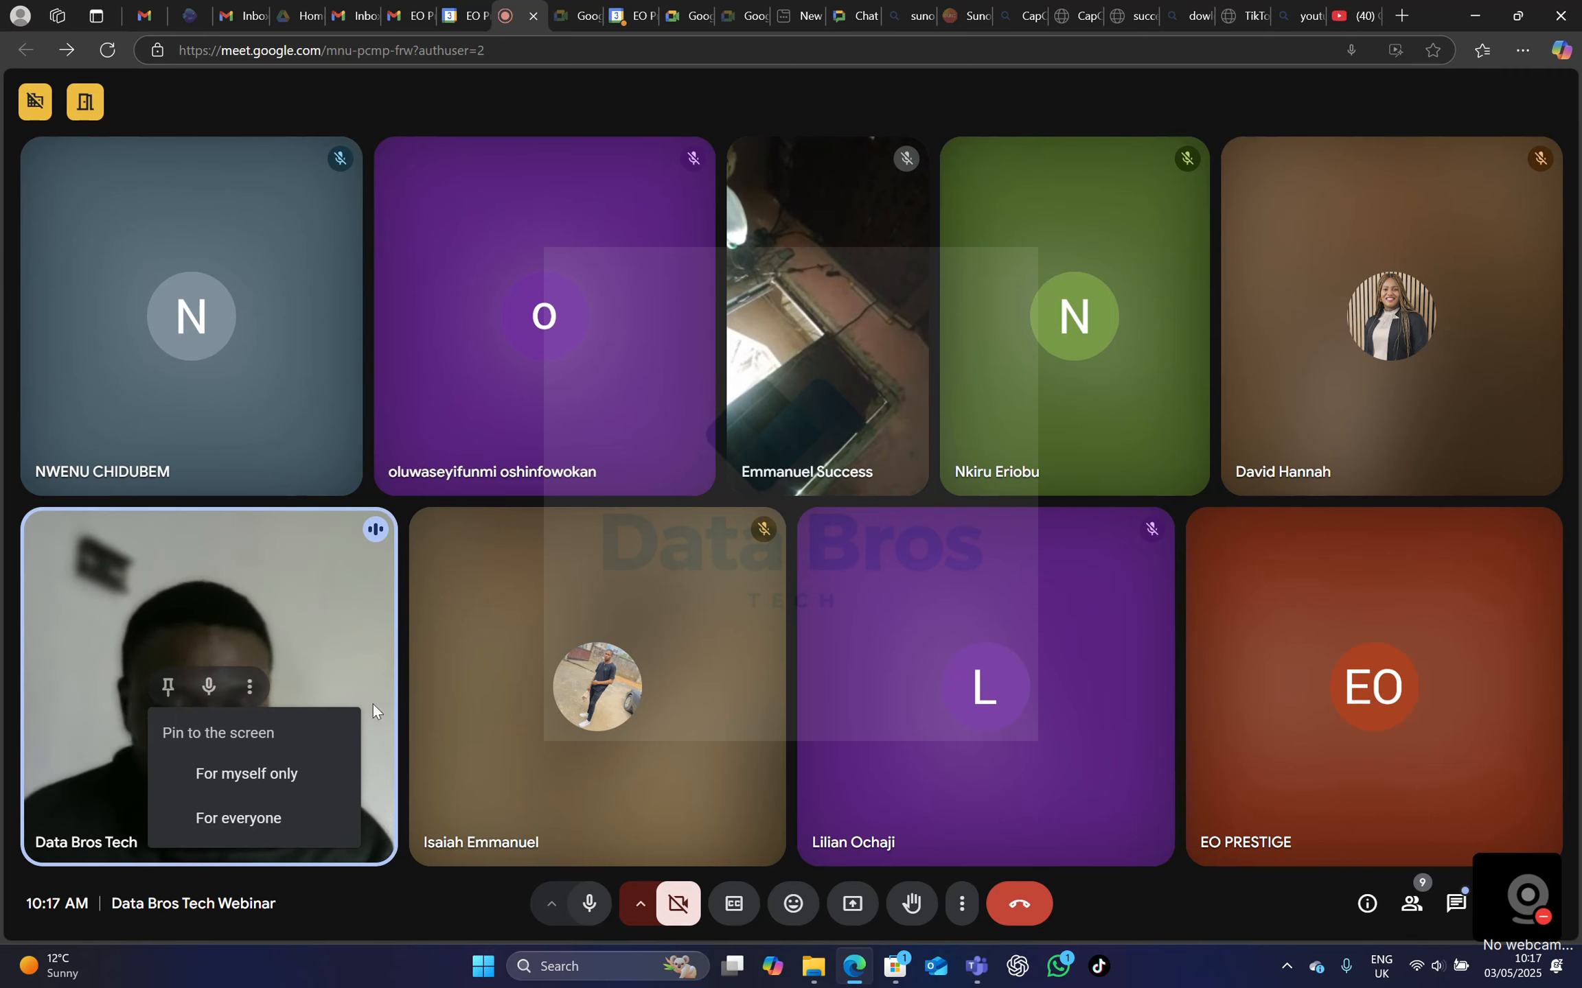
{"action": "left_click", "coordinate": [1095, 83]}
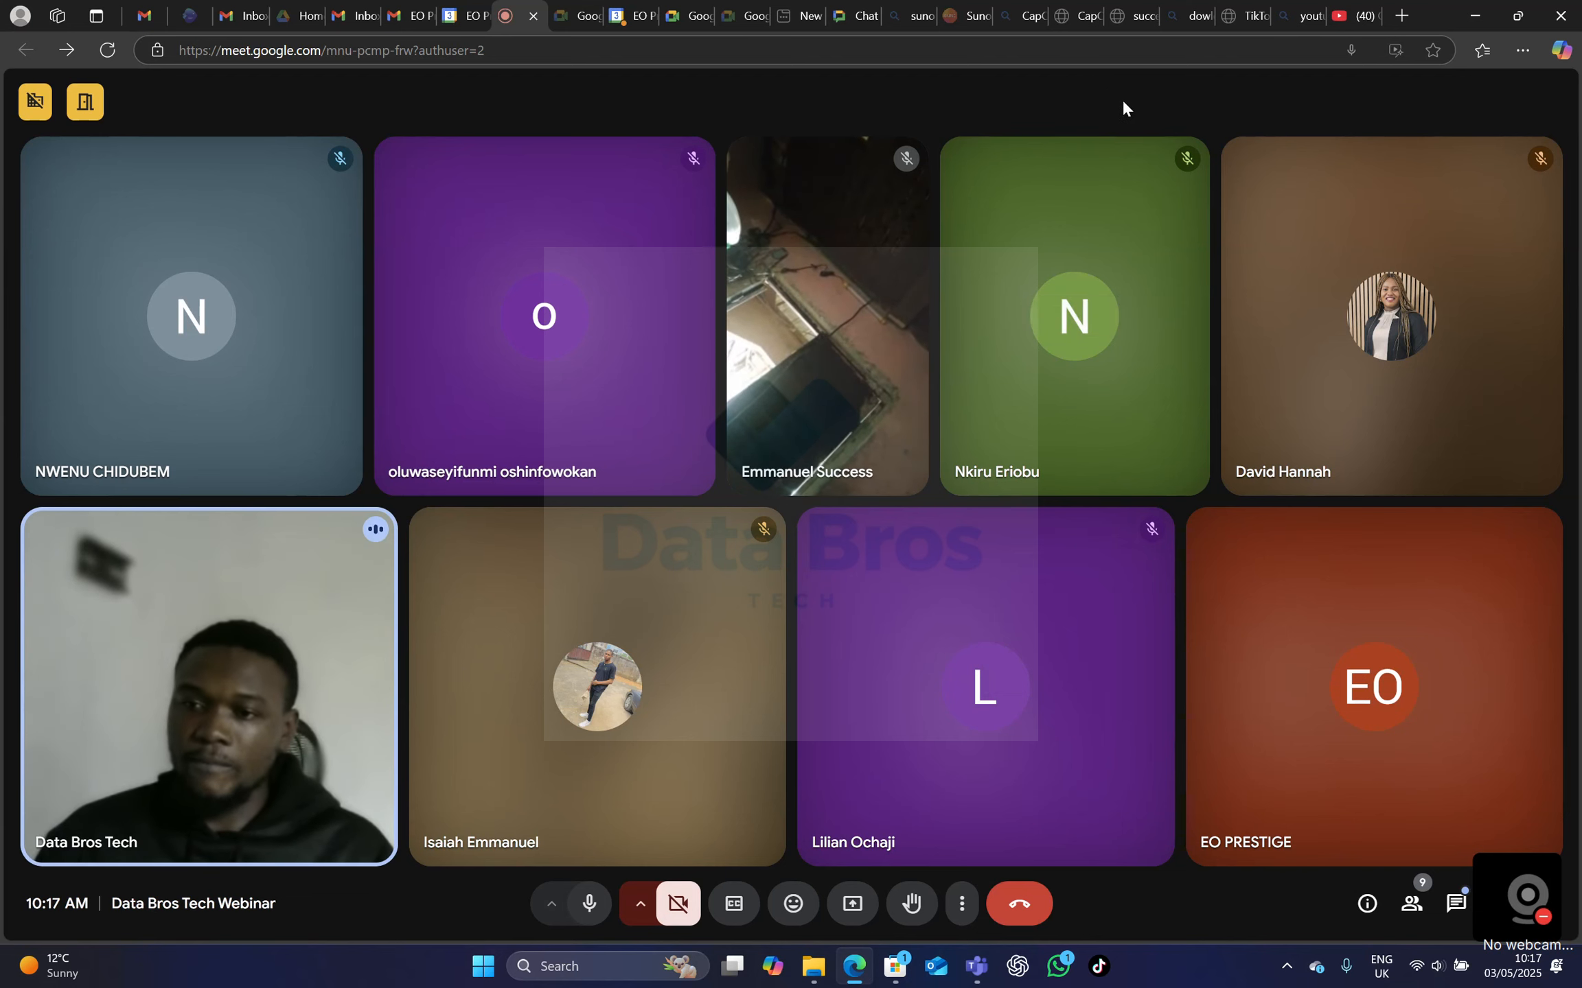
Mute your own microphone in the Data Bros Tech Webinar meeting.
{"action": "left_click", "coordinate": [1538, 942]}
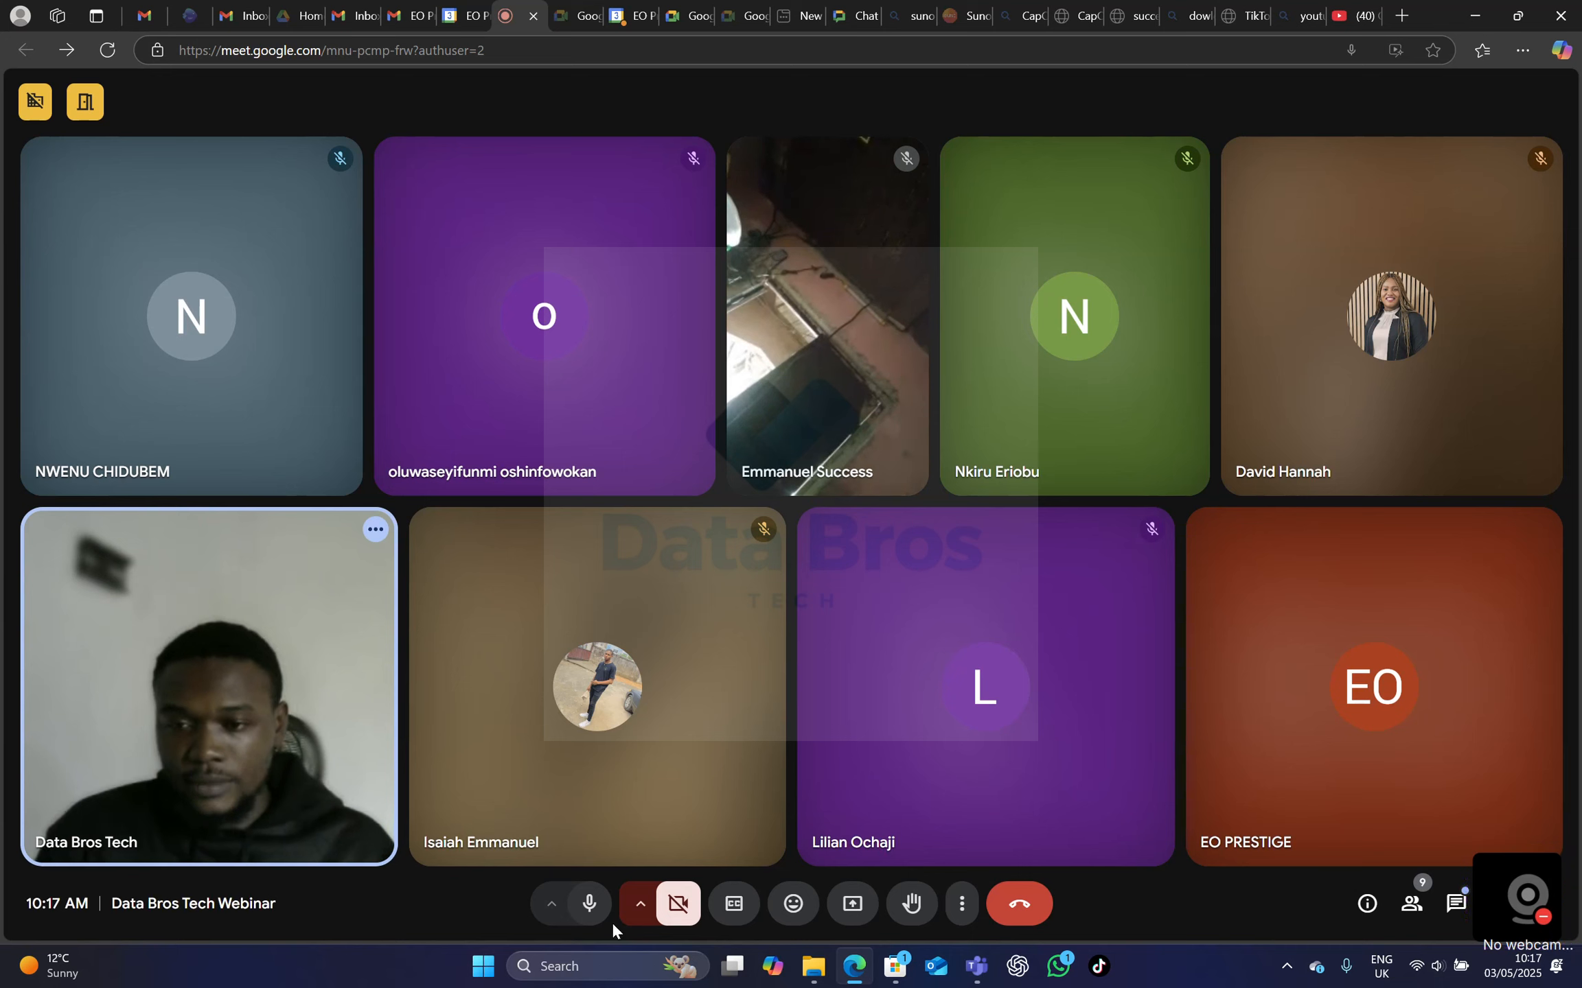
{"action": "left_click", "coordinate": [589, 903]}
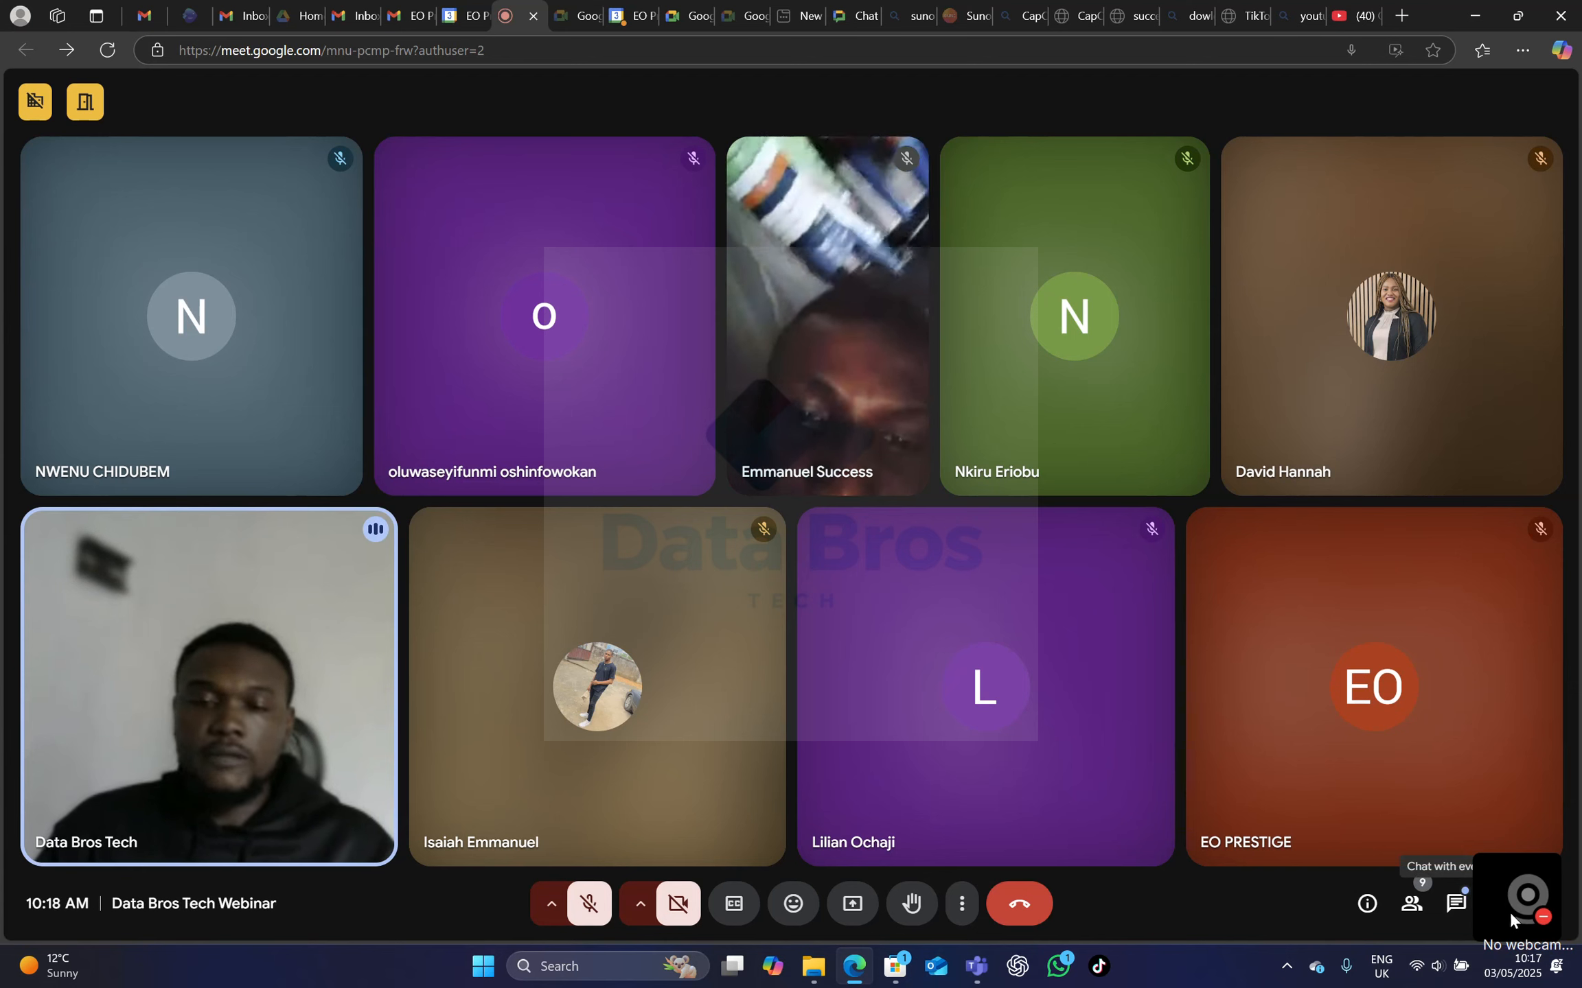
Shrink and move the empty webcam overlay so that it clears the meeting controls.
{"action": "left_click", "coordinate": [1533, 919]}
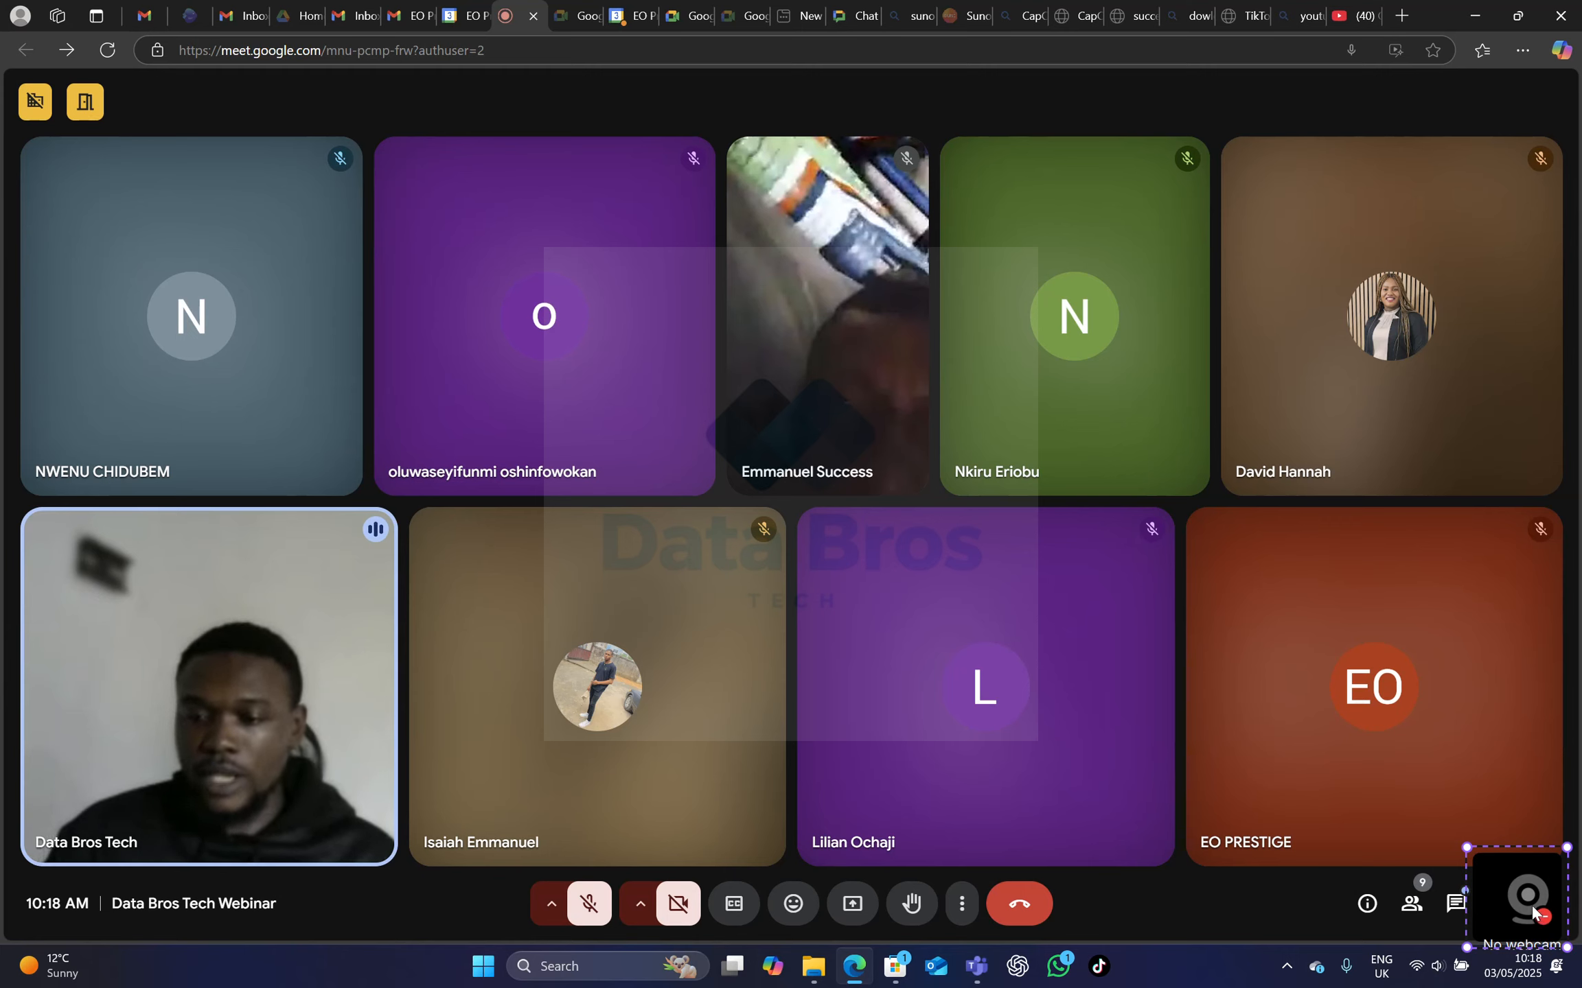
{"action": "left_click", "coordinate": [1531, 905]}
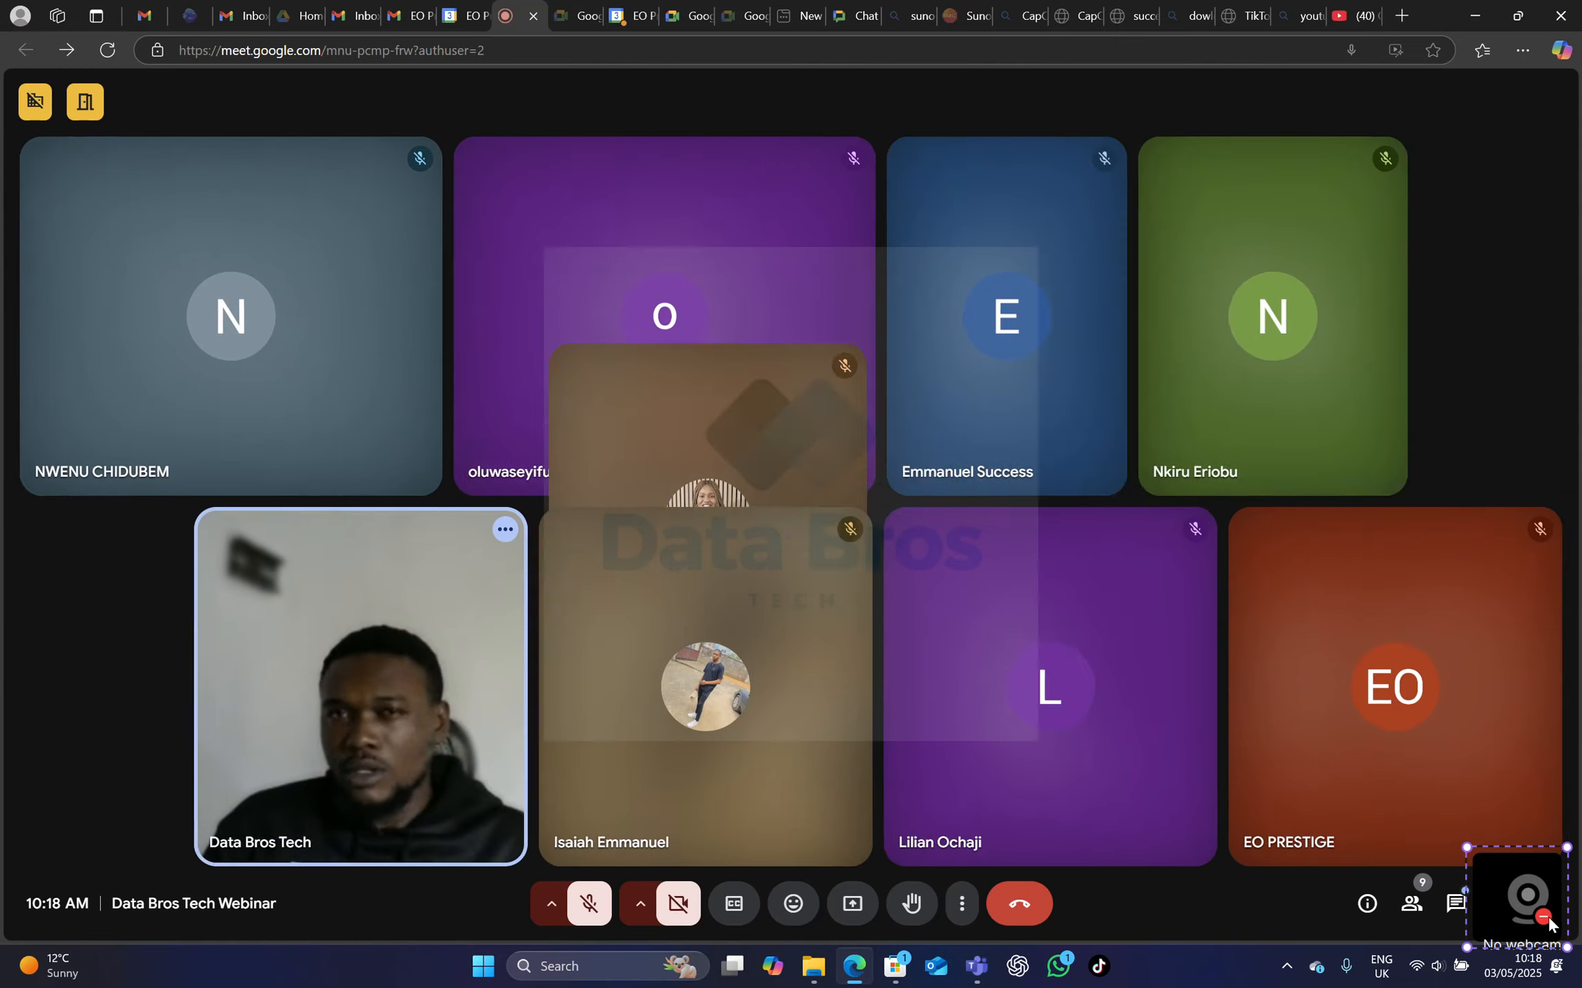
{"action": "left_click", "coordinate": [1538, 915]}
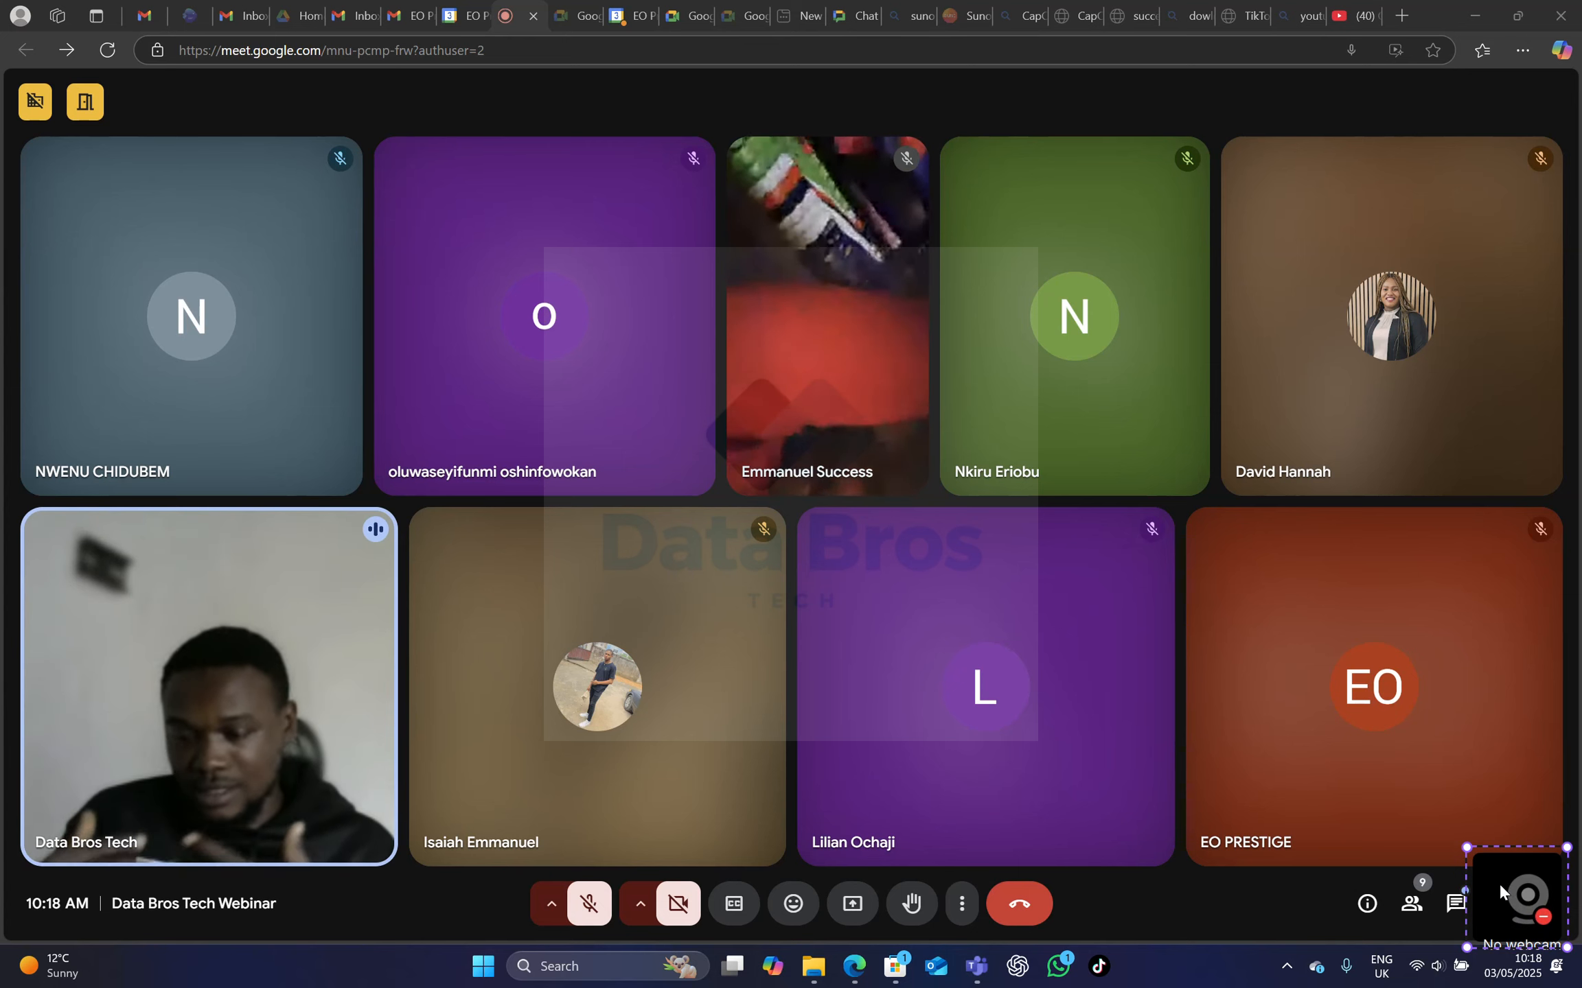
{"action": "mouse_move", "coordinate": [1467, 849]}
{"action": "left_mouse_down"}
{"action": "mouse_move", "coordinate": [1522, 896]}
{"action": "mouse_move", "coordinate": [1491, 838]}
{"action": "mouse_move", "coordinate": [1499, 814]}
{"action": "mouse_move", "coordinate": [1533, 875]}
{"action": "mouse_move", "coordinate": [1511, 814]}
{"action": "mouse_move", "coordinate": [1461, 799]}
{"action": "mouse_move", "coordinate": [1461, 835]}
{"action": "left_mouse_up"}
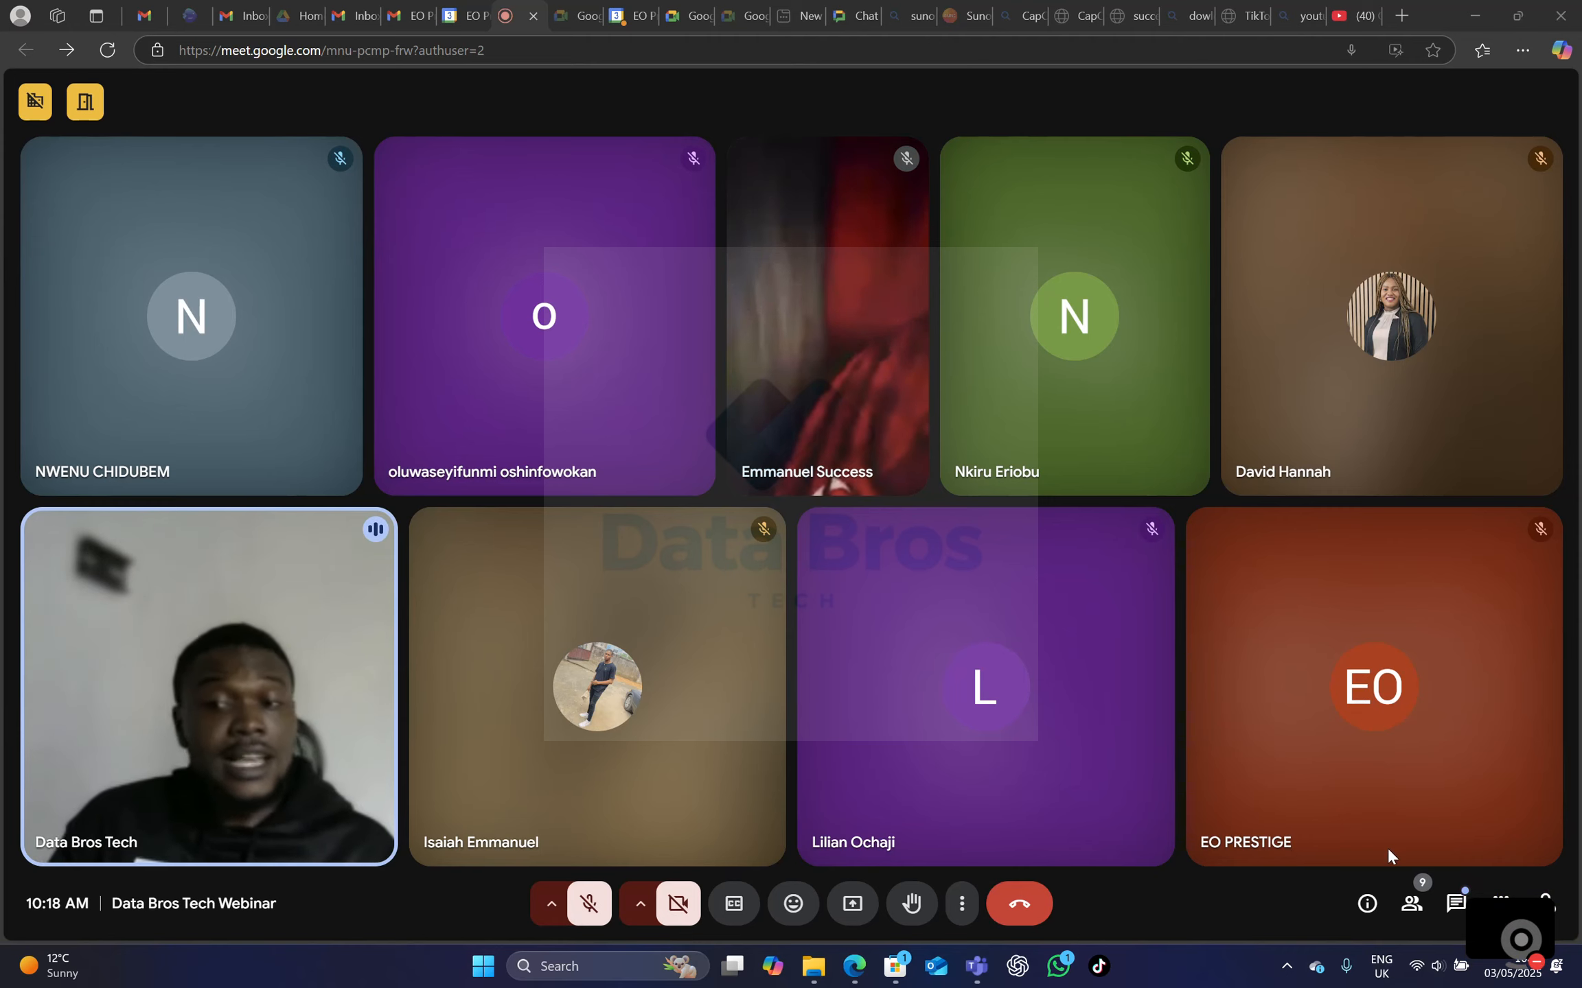
{"action": "mouse_move", "coordinate": [1547, 906]}
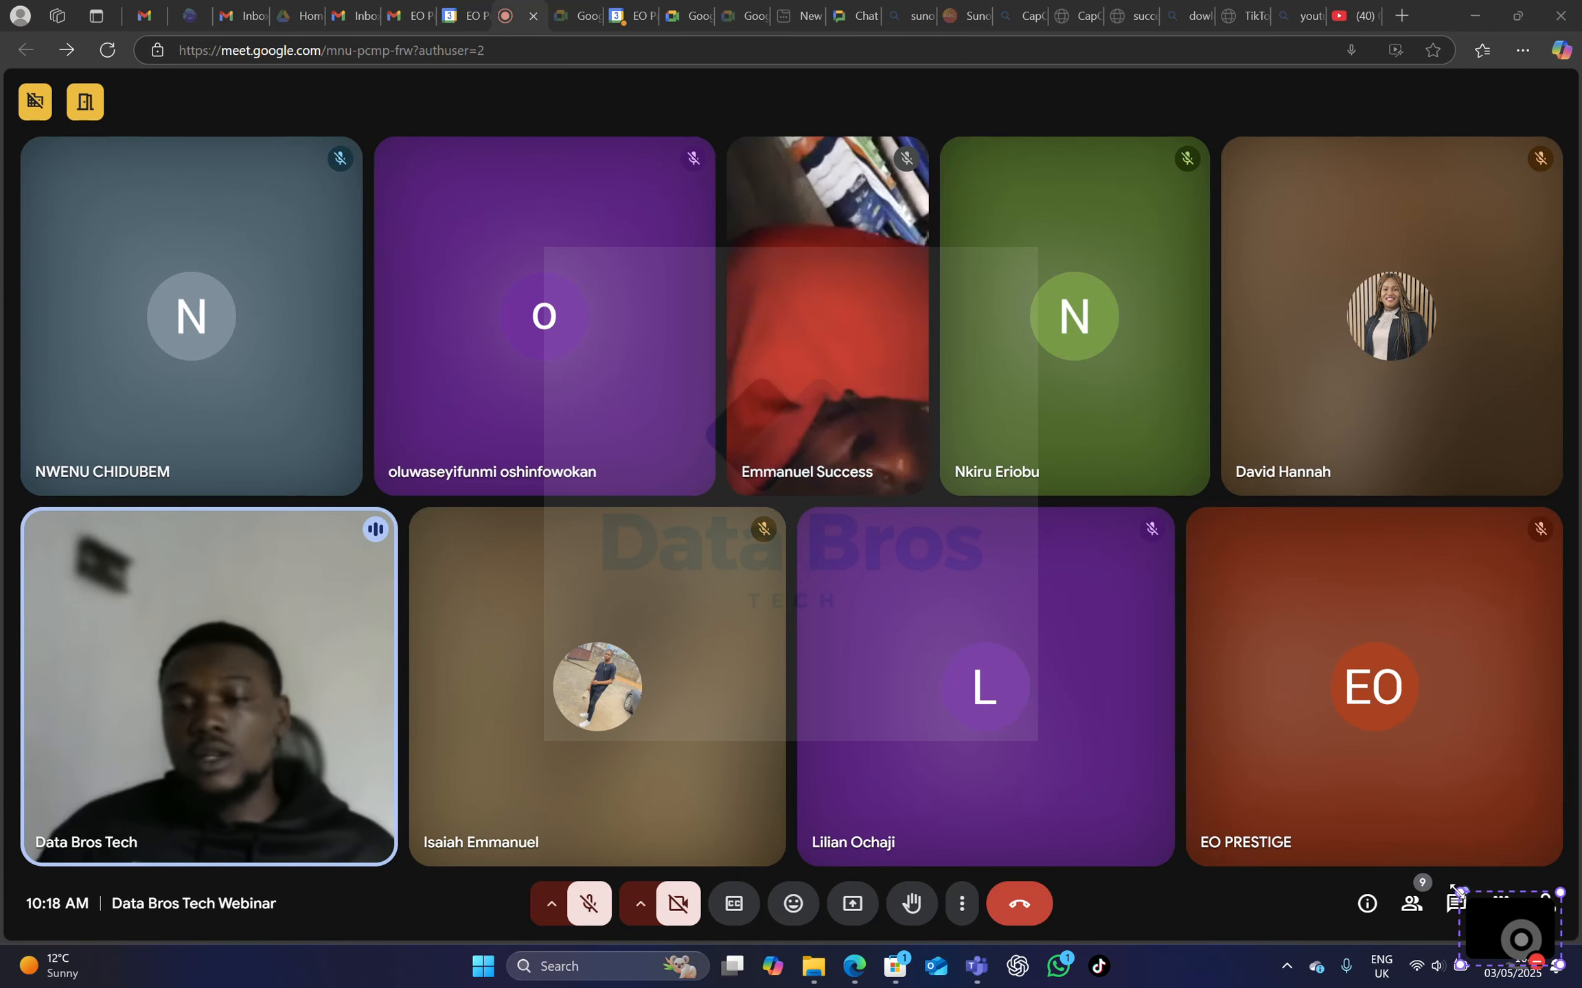
{"action": "left_click_drag", "start_coordinate": [1457, 892], "coordinate": [1527, 925]}
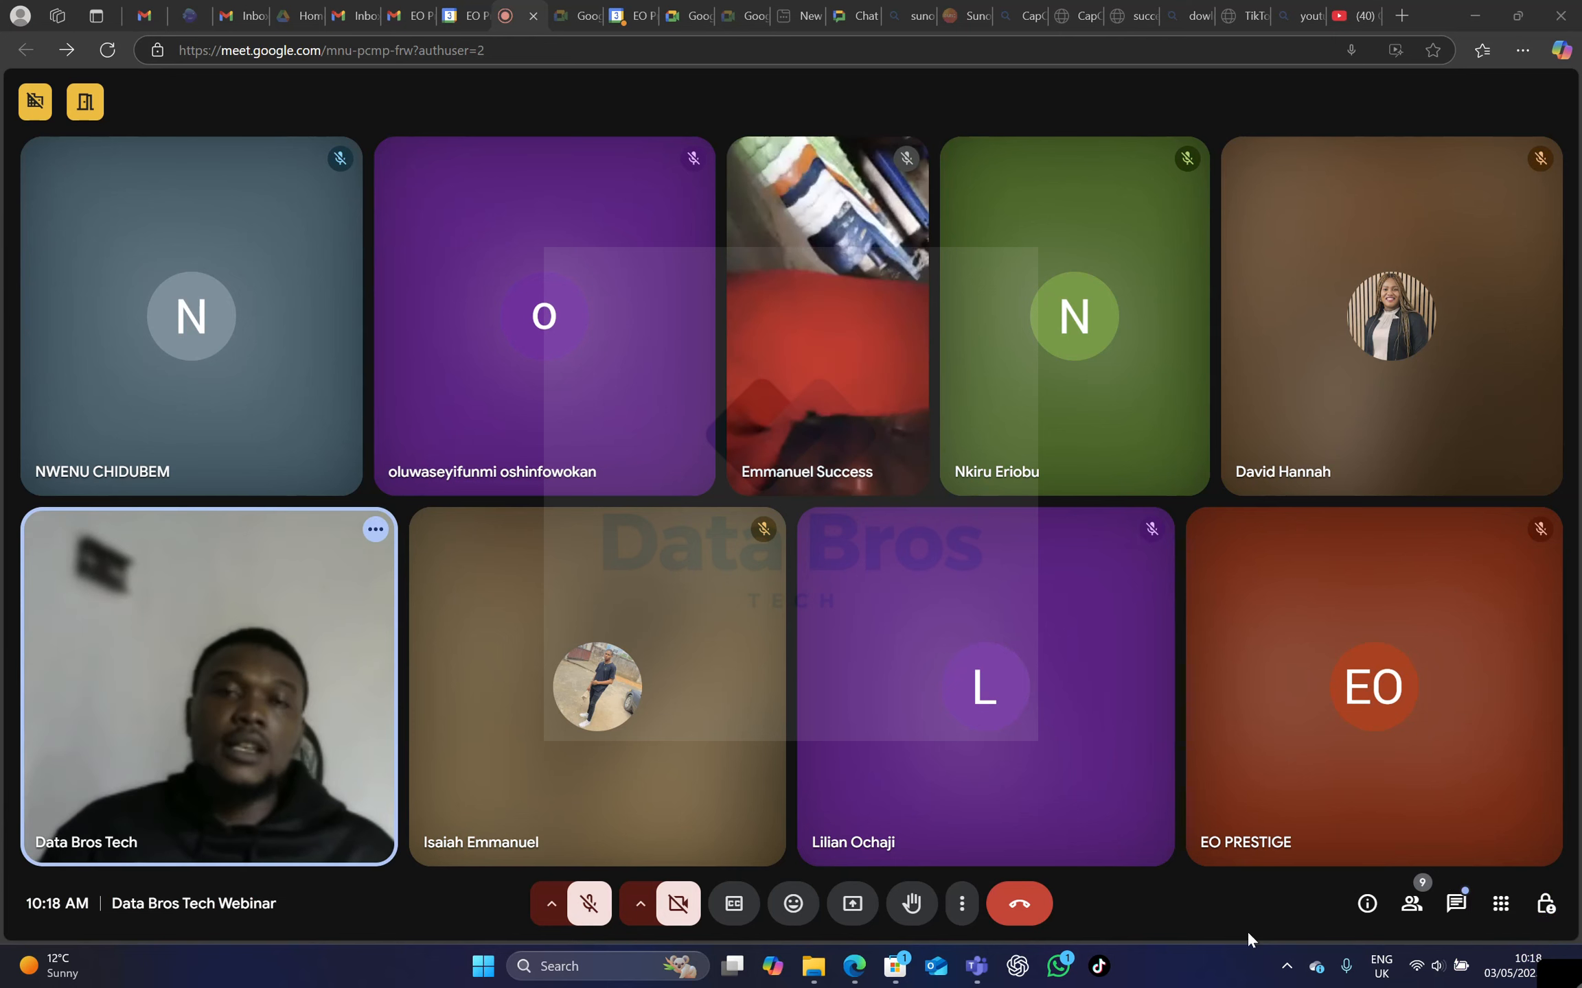
{"action": "left_click", "coordinate": [1212, 908]}
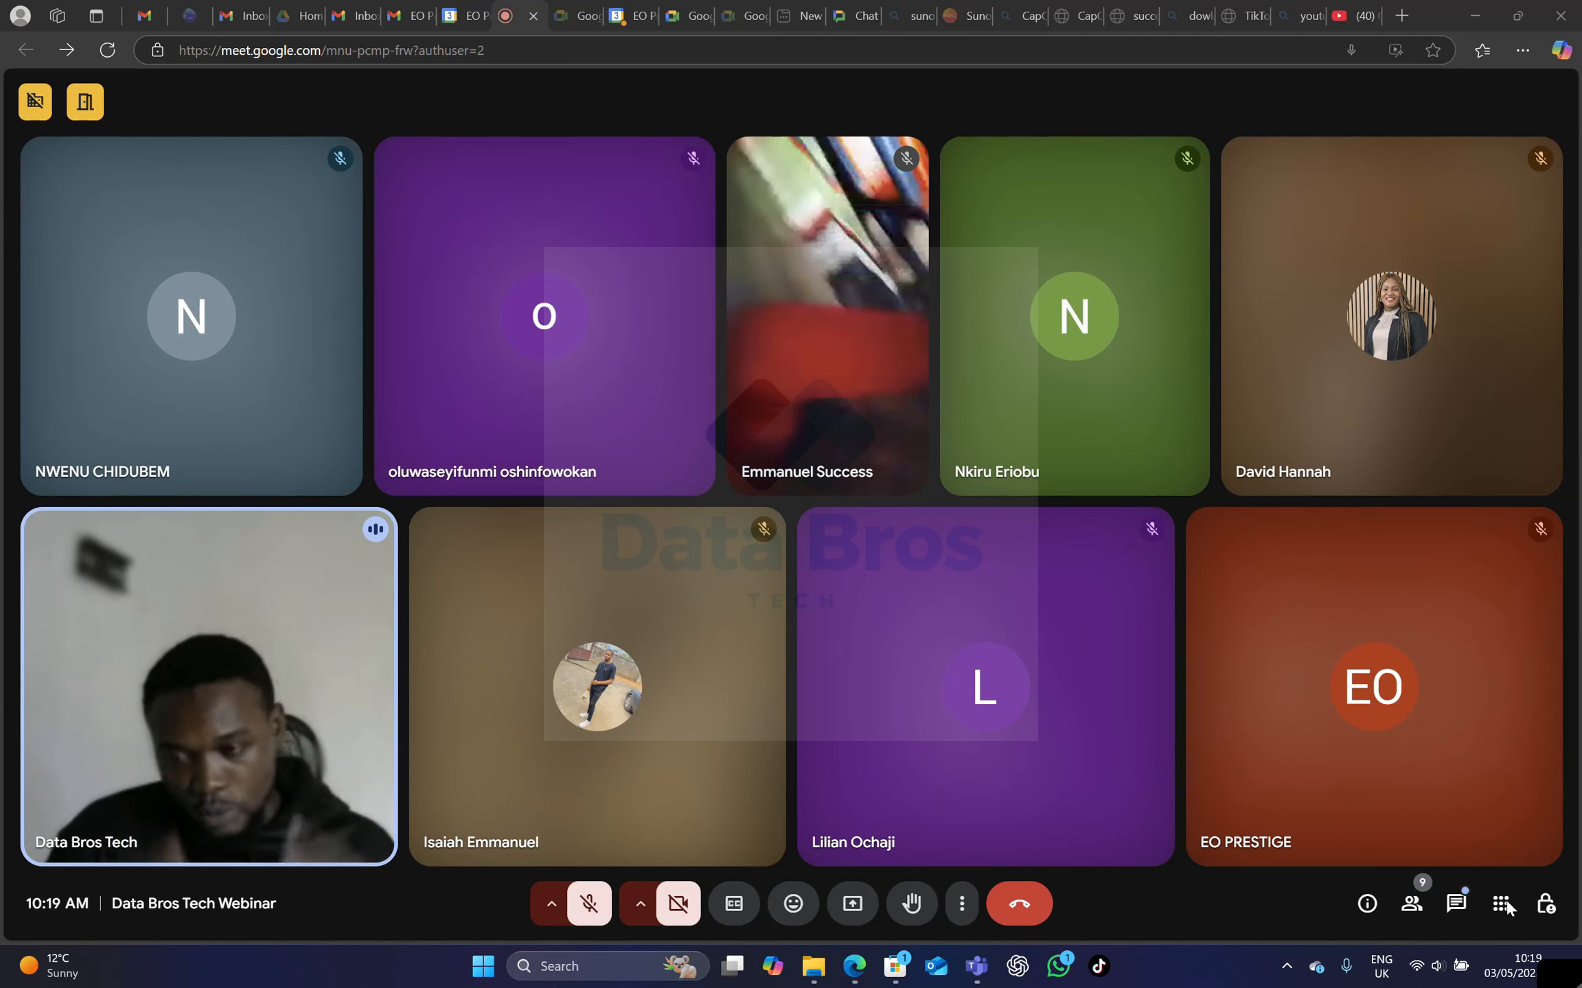
{"action": "mouse_move", "coordinate": [1429, 701]}
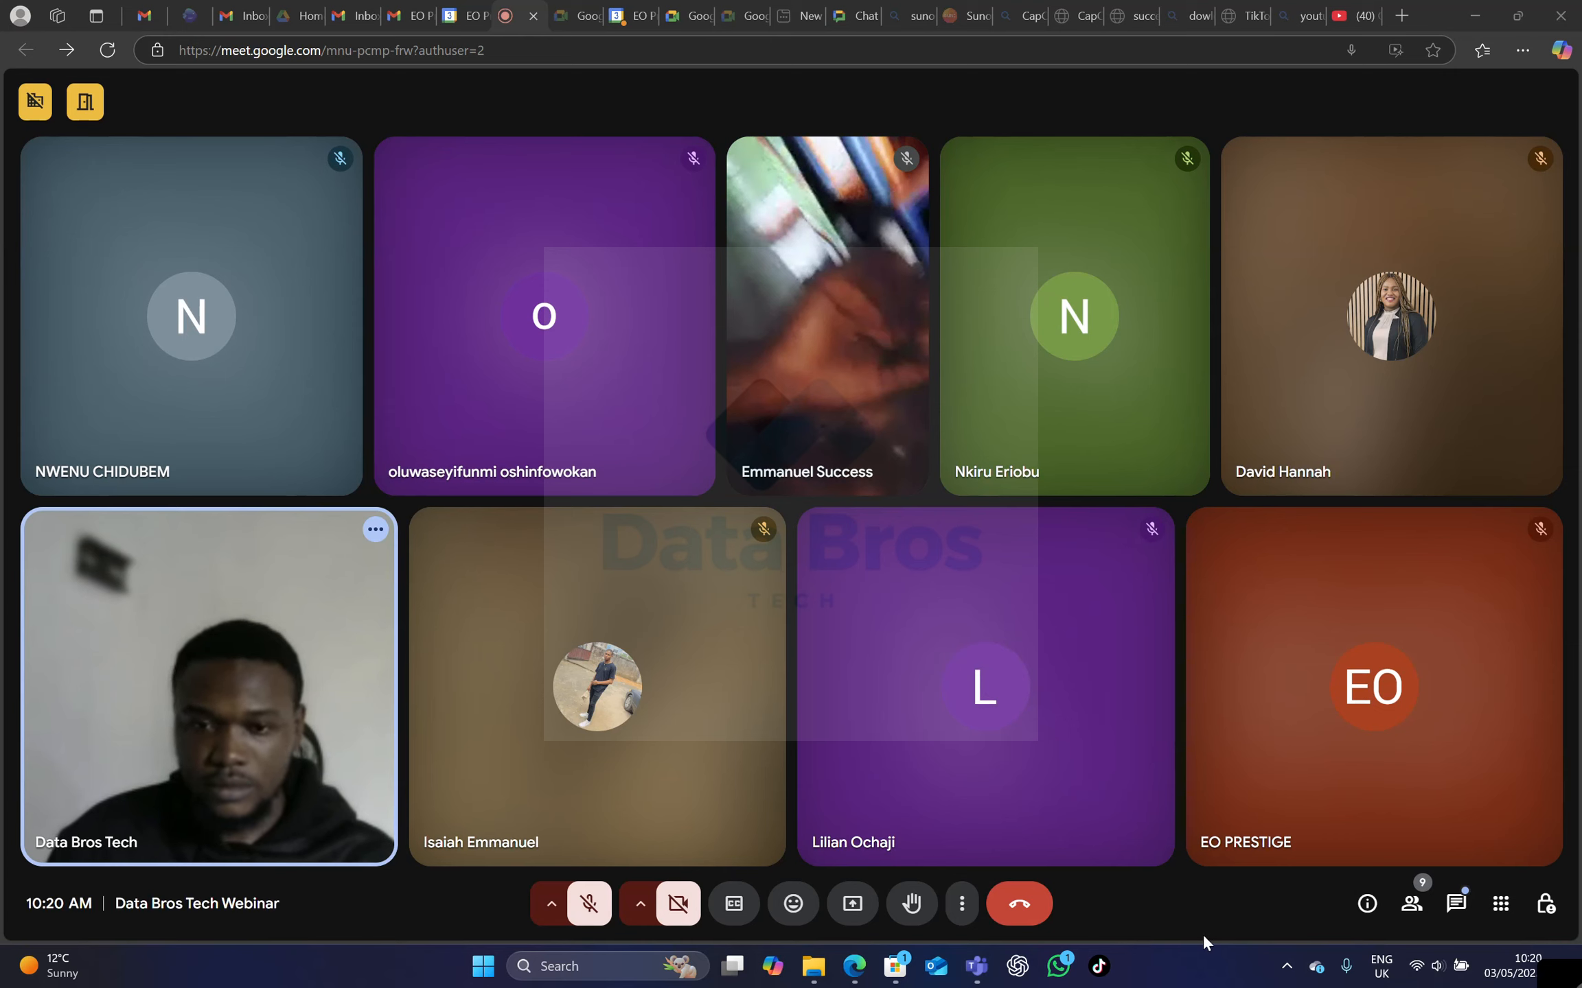
{"action": "mouse_move", "coordinate": [831, 442]}
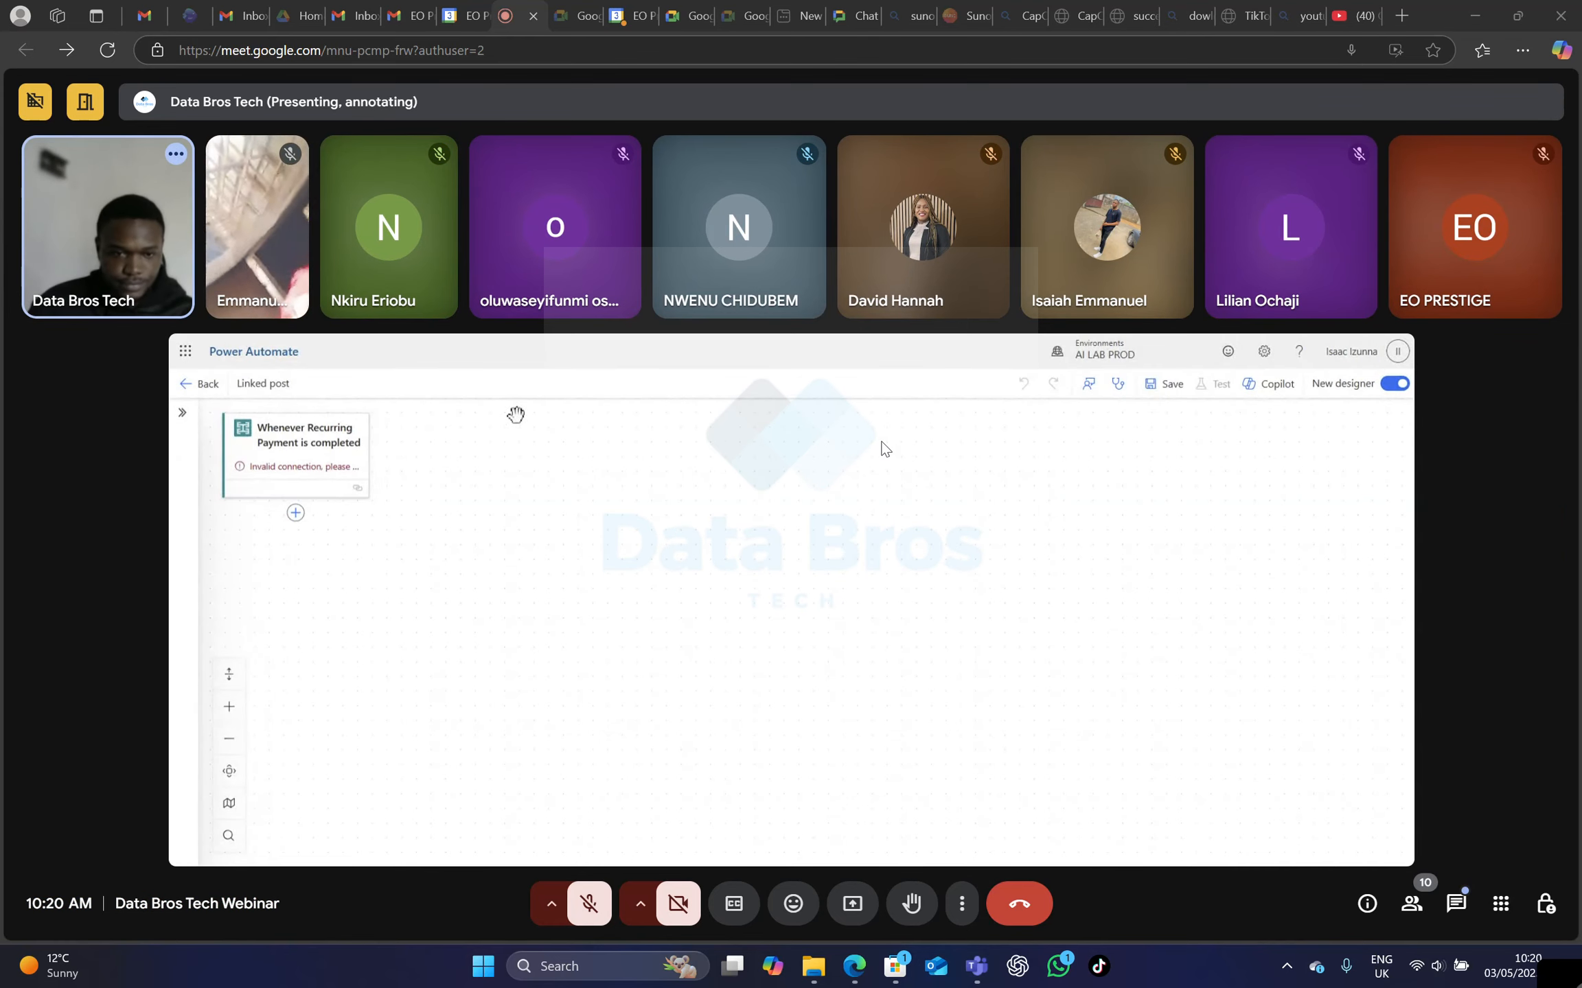
Unmute your own microphone briefly to speak in the meeting and mute it again.
{"action": "left_click", "coordinate": [593, 924]}
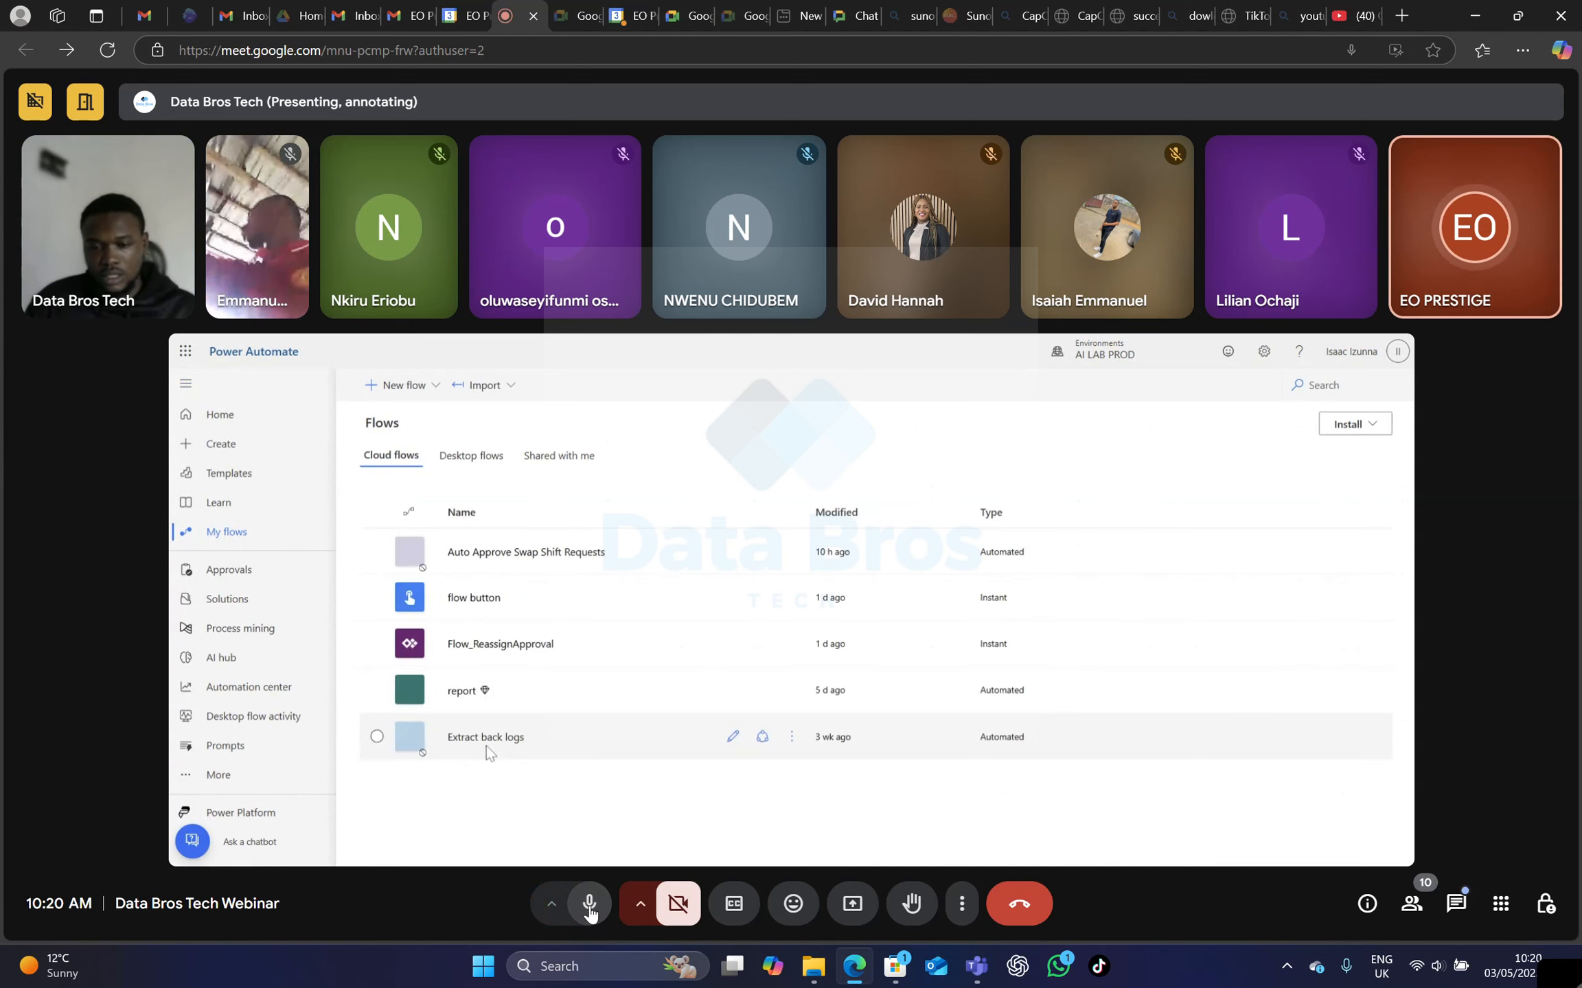
{"action": "left_click", "coordinate": [589, 913]}
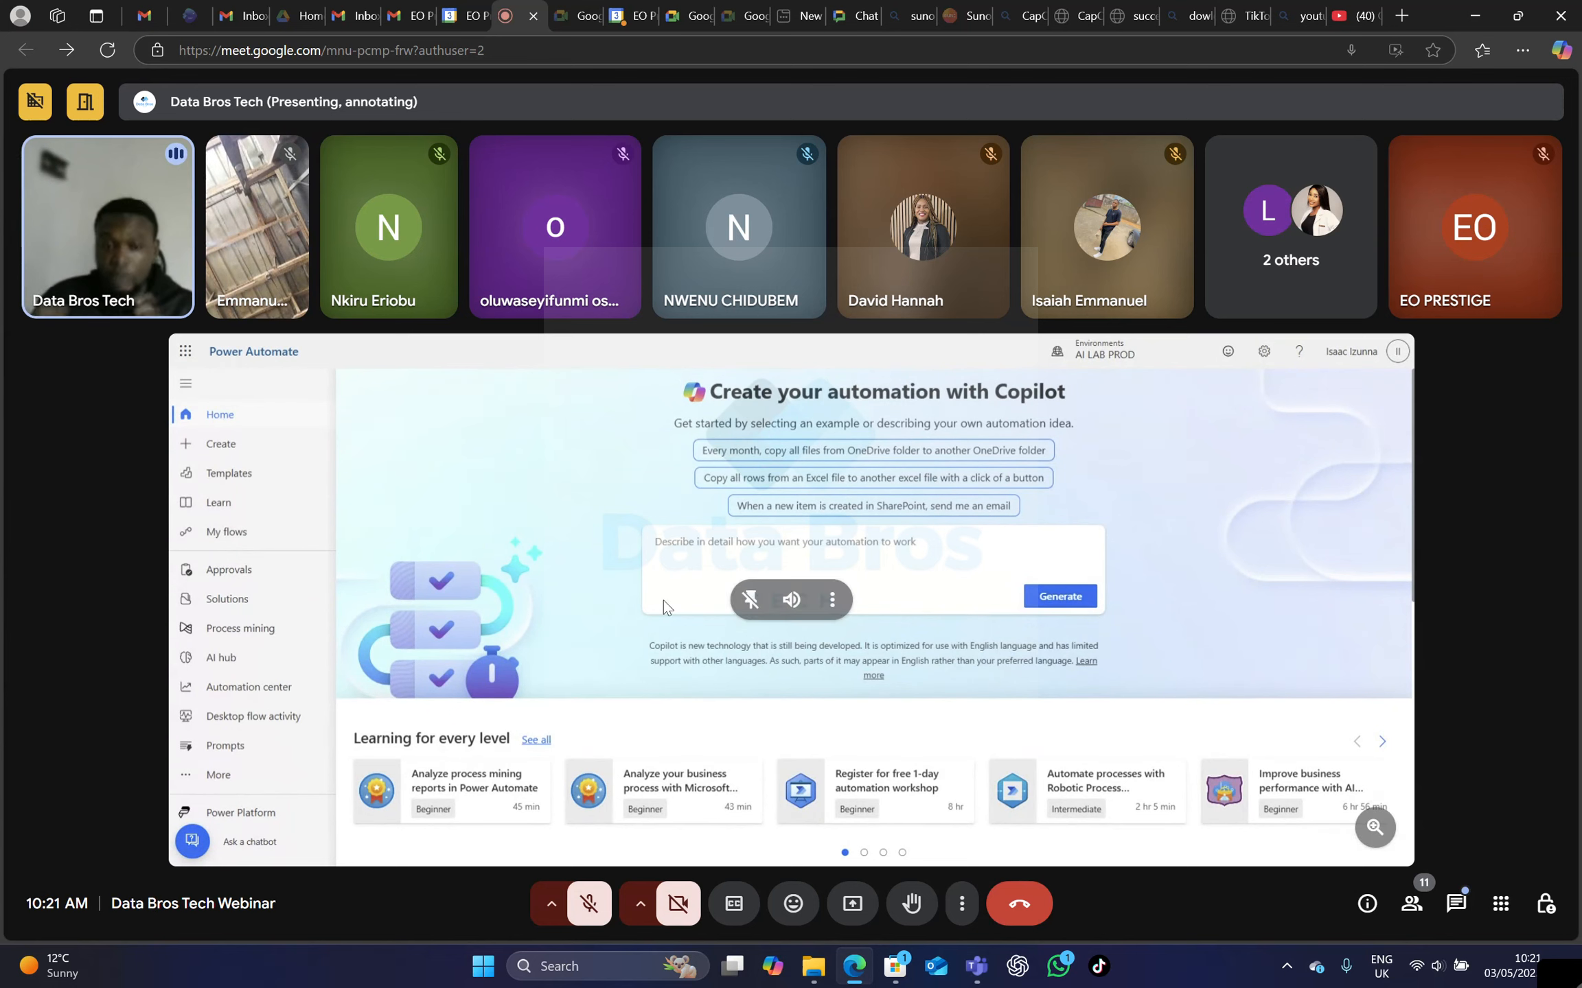
Start an automated cloud flow from blank in Power Automate and name it "Linked post".
{"action": "mouse_move", "coordinate": [230, 268]}
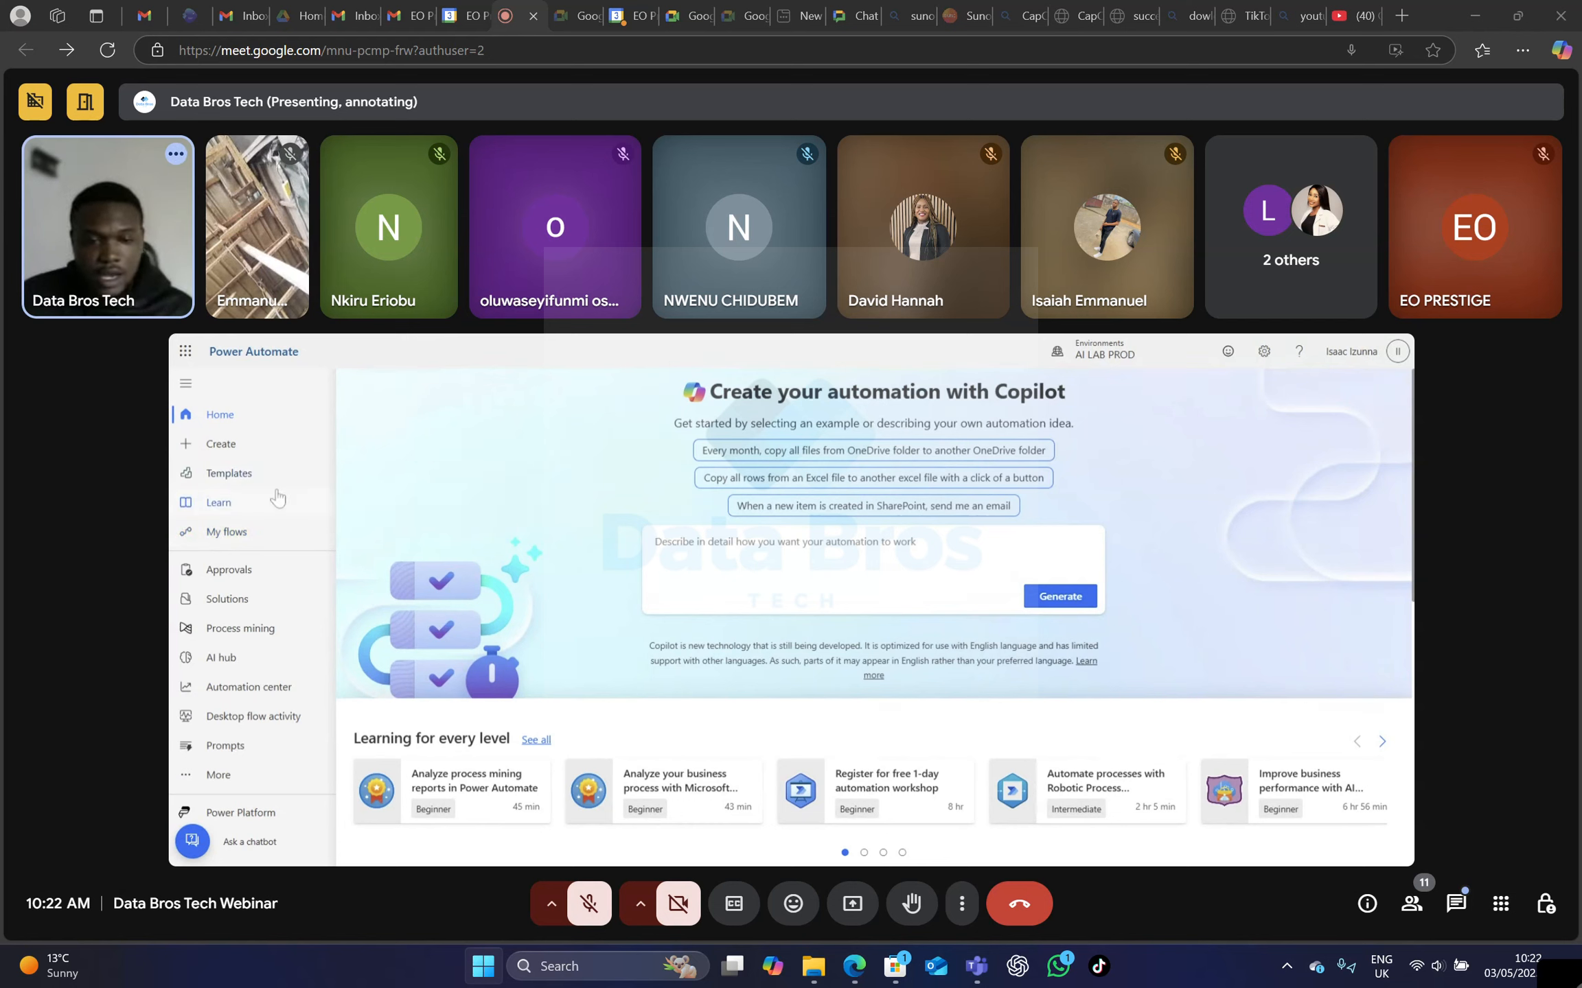
{"action": "left_click", "coordinate": [232, 450]}
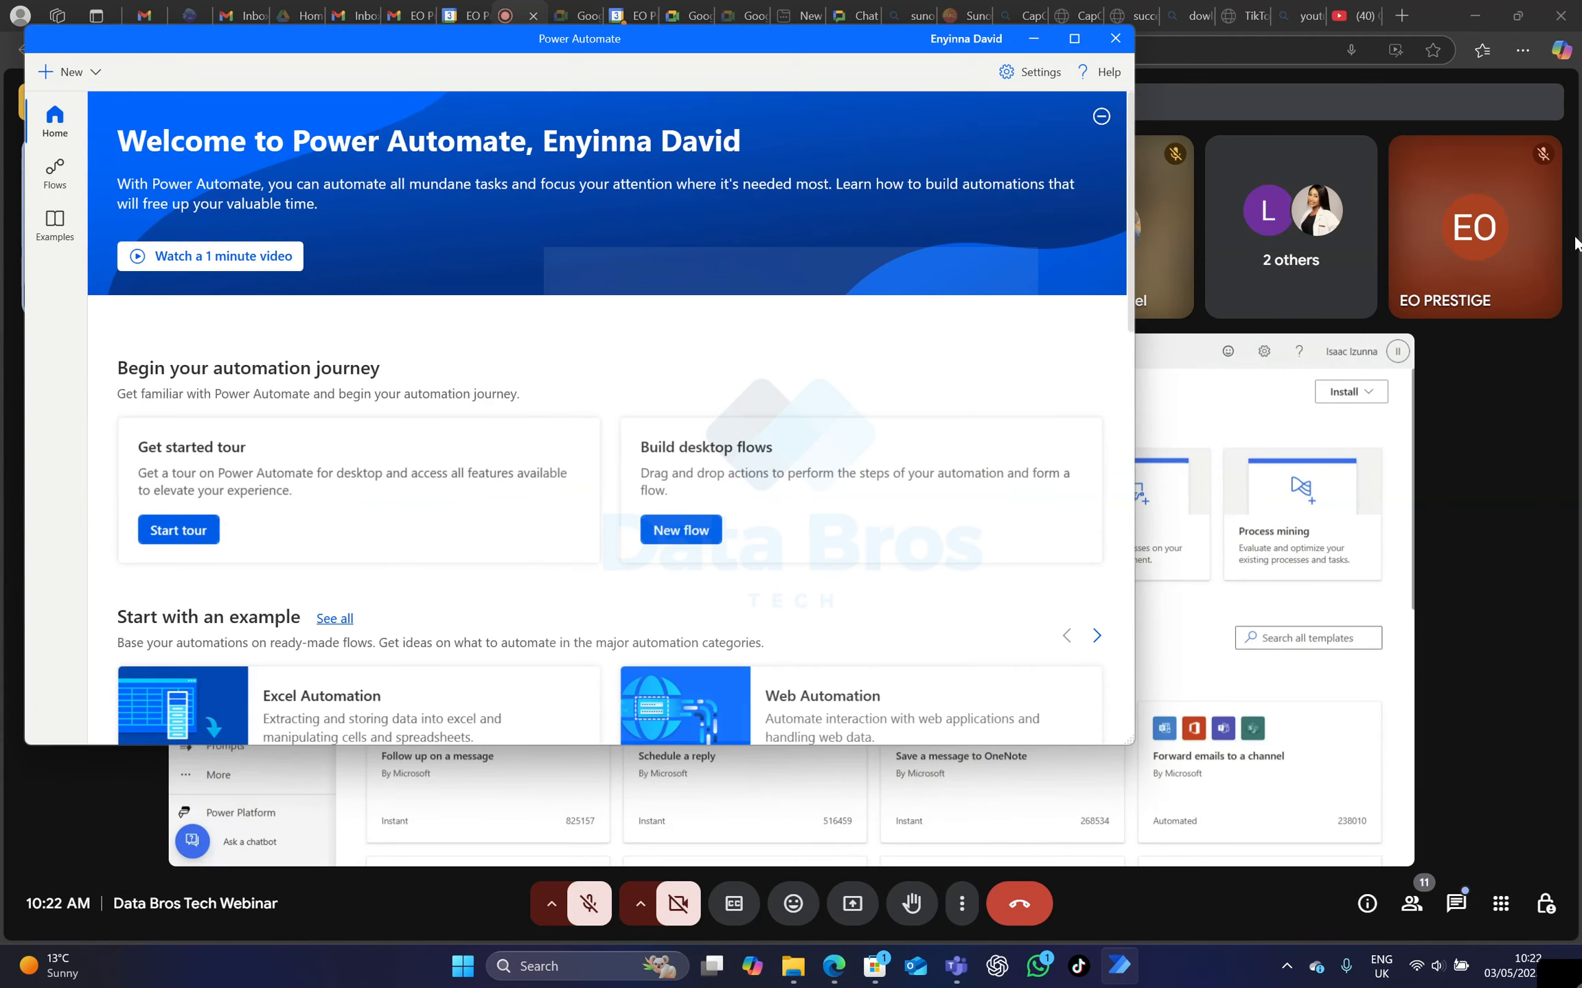
{"action": "left_click_drag", "start_coordinate": [833, 40], "coordinate": [1580, 179]}
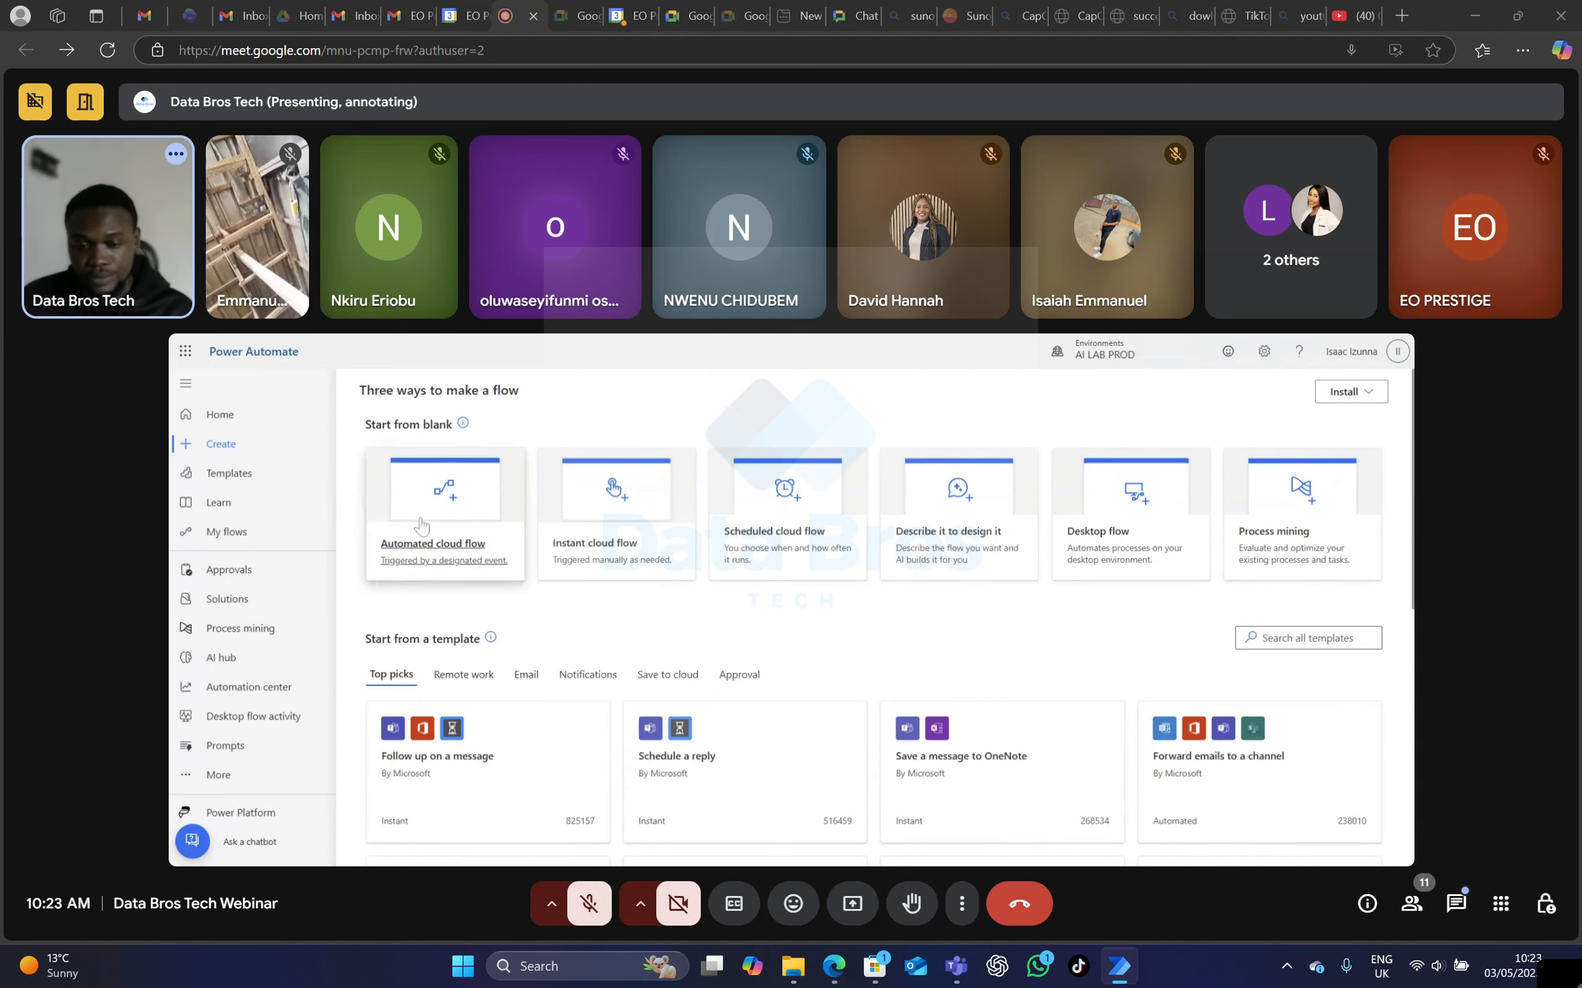
{"action": "left_click", "coordinate": [484, 494]}
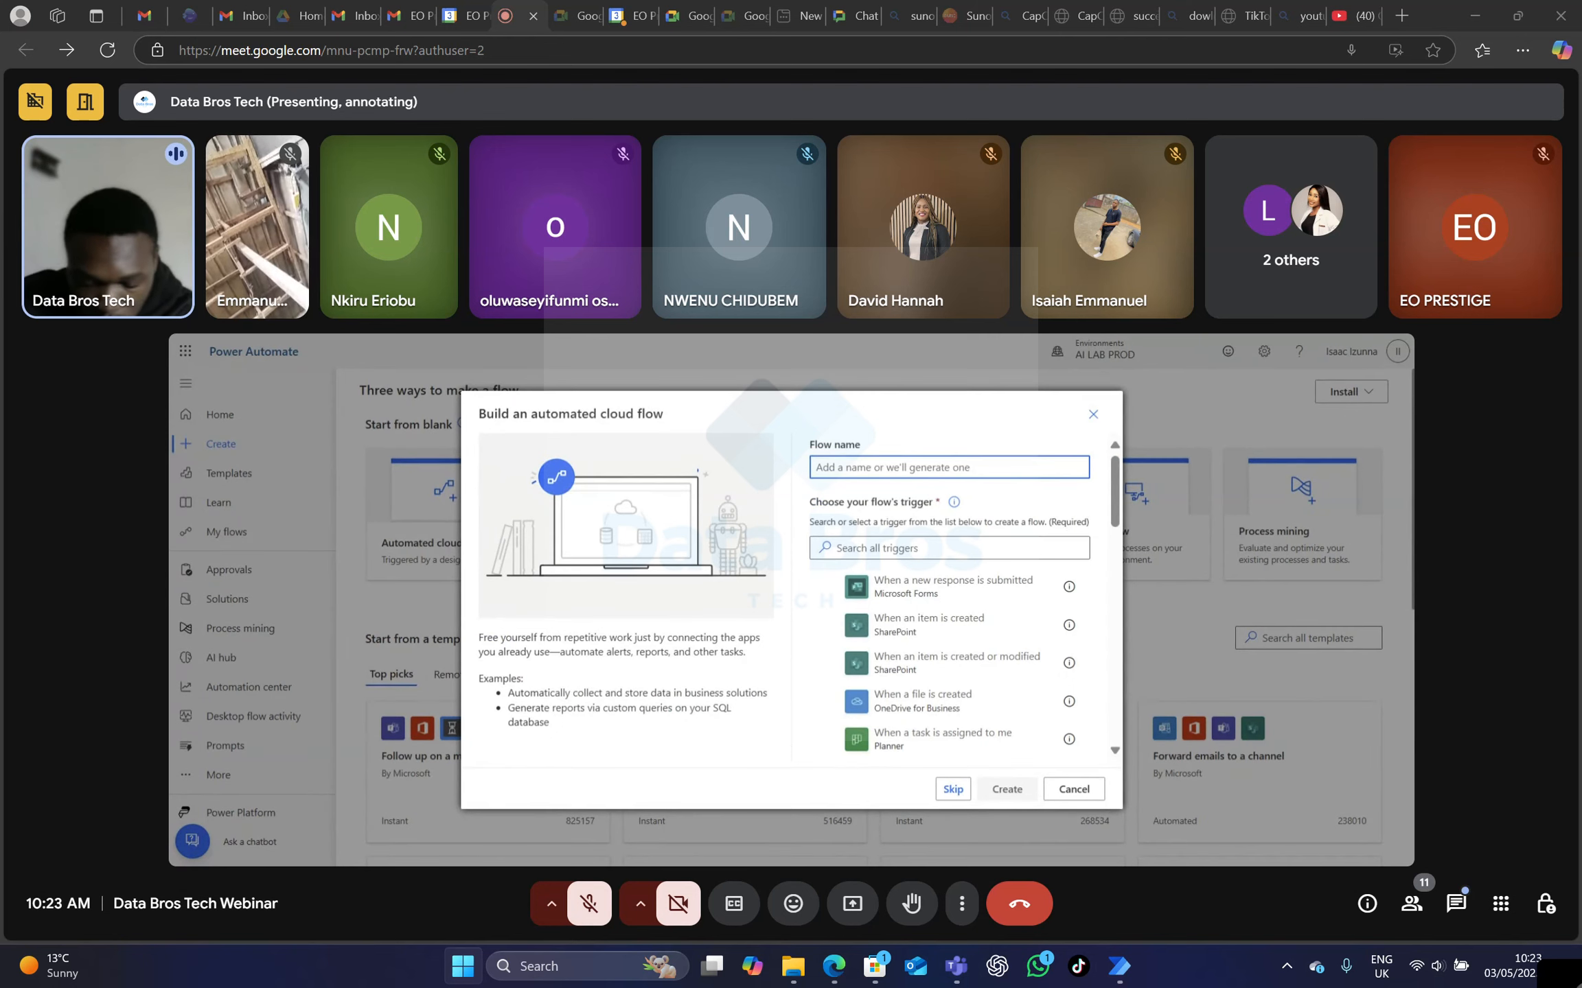
{"action": "type", "text": "Li"}
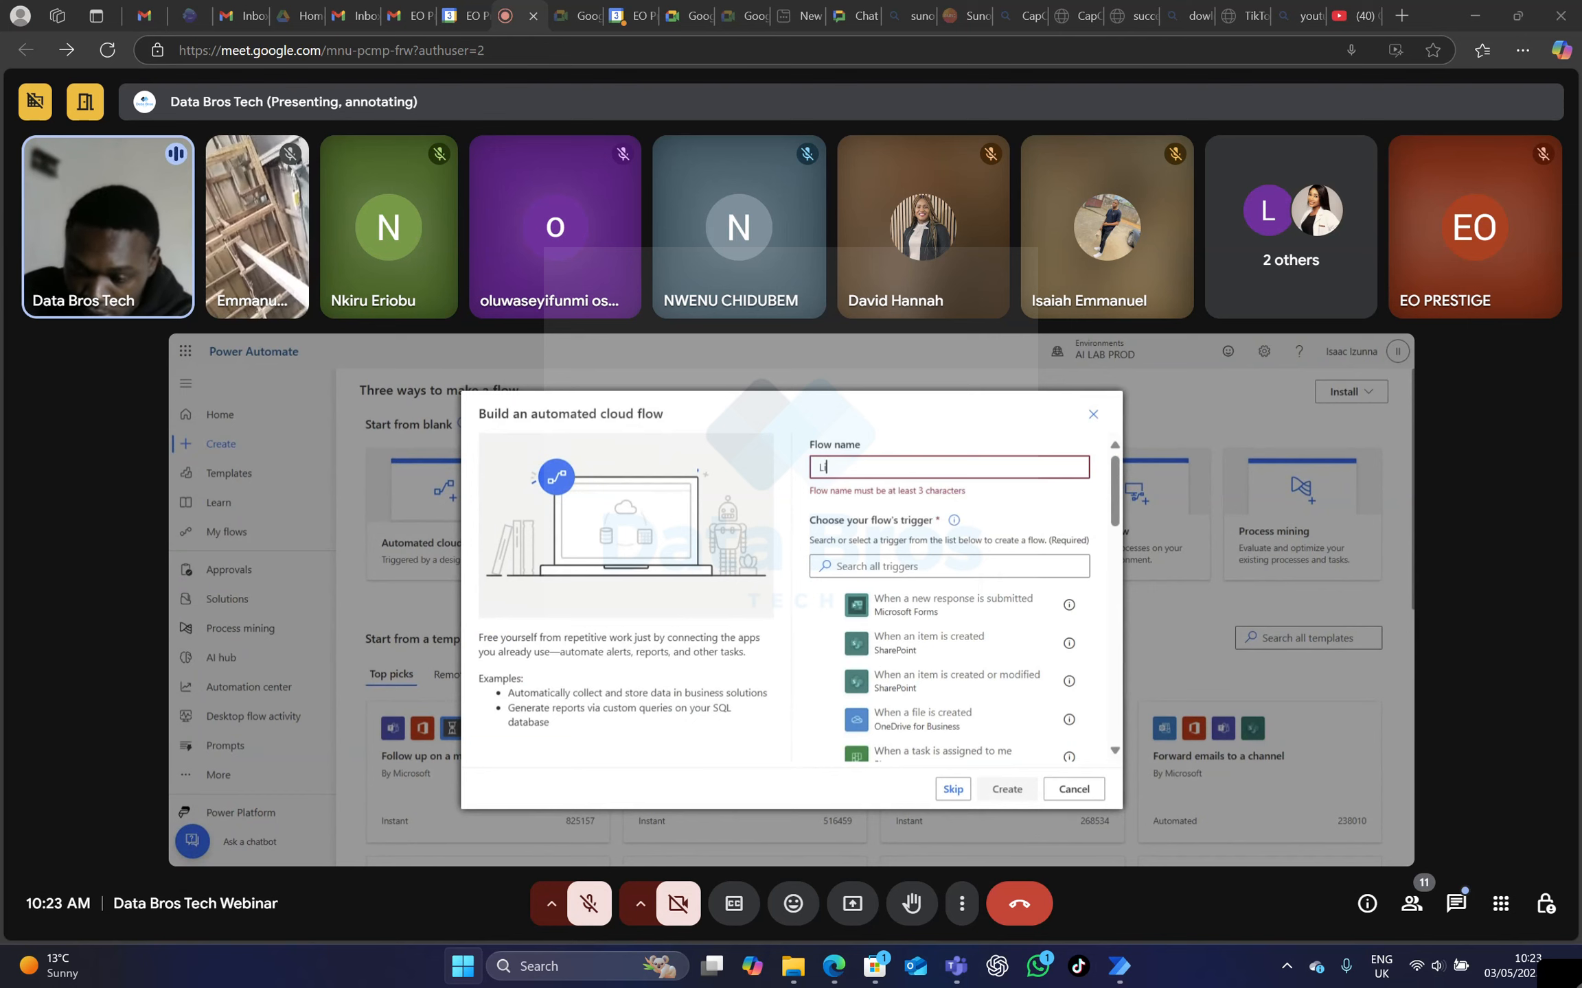
{"action": "type", "text": "nked post"}
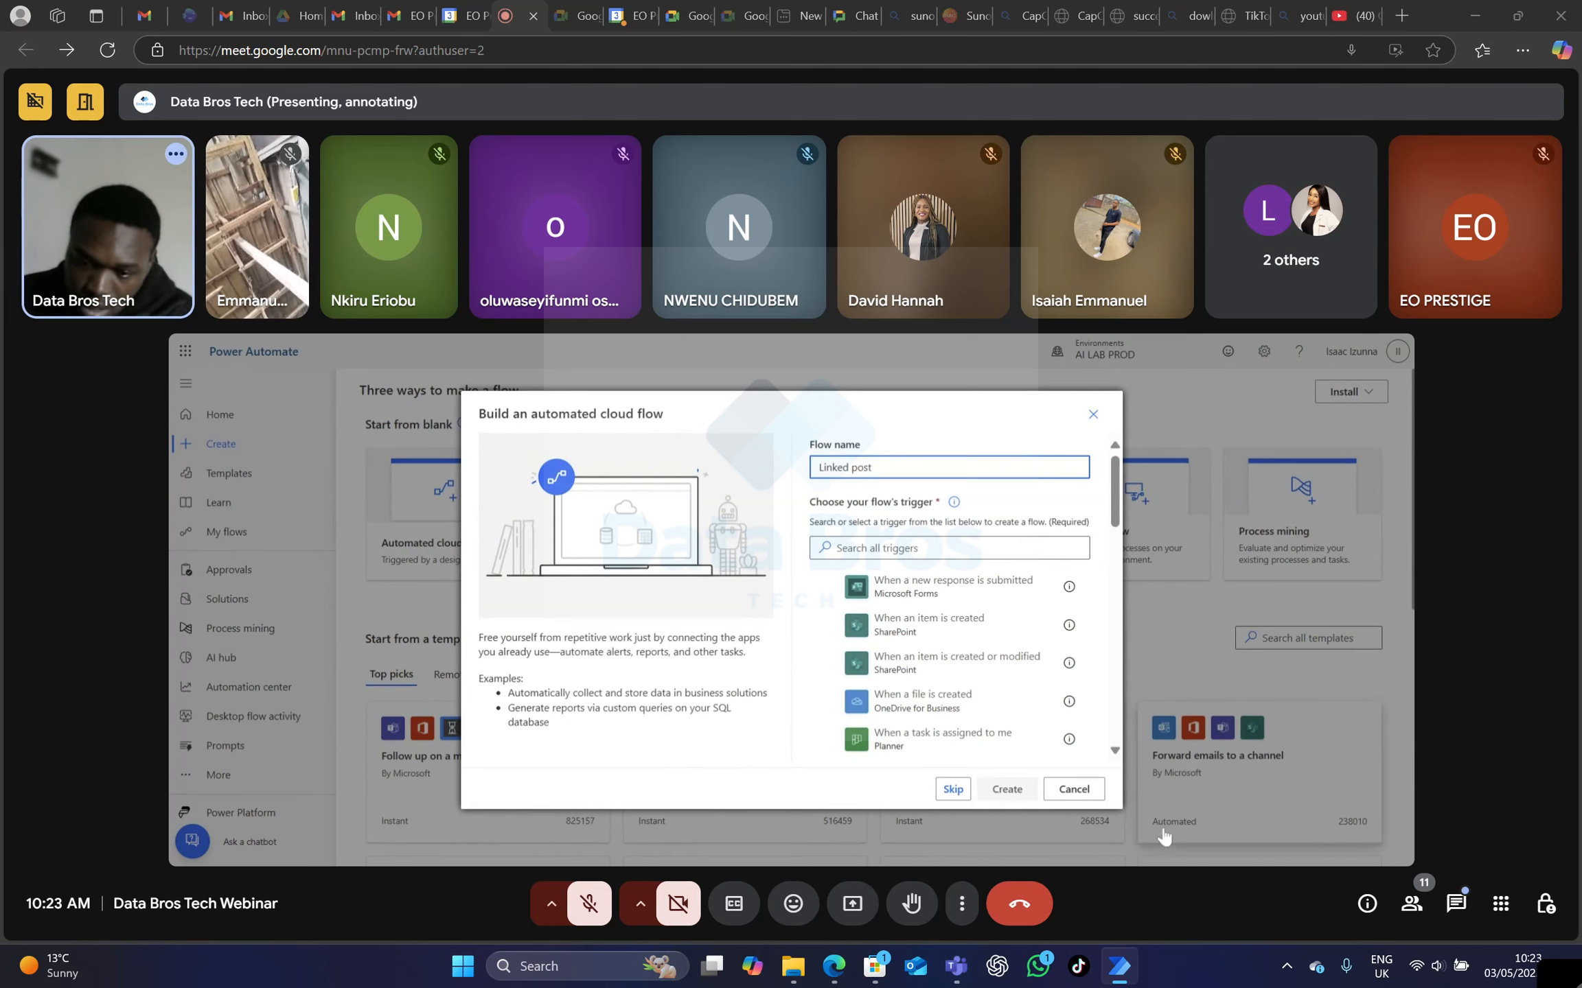
Choose the SharePoint trigger "When an item is created or modified" and create the flow.
{"action": "left_click", "coordinate": [824, 549]}
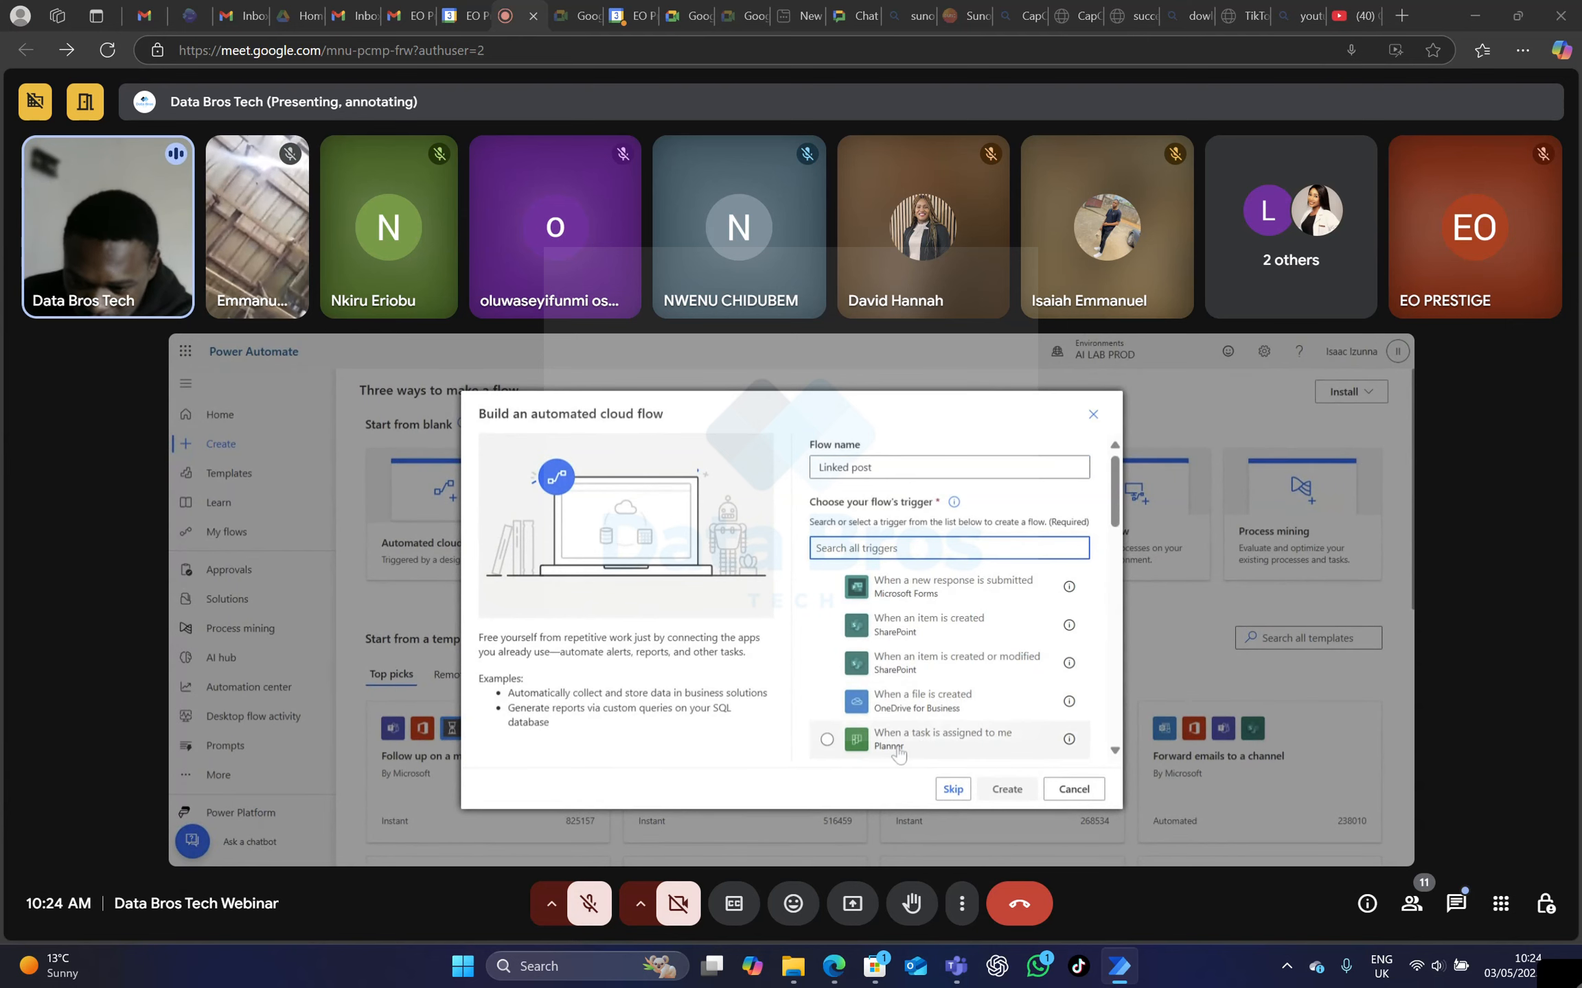
{"action": "left_click", "coordinate": [821, 665]}
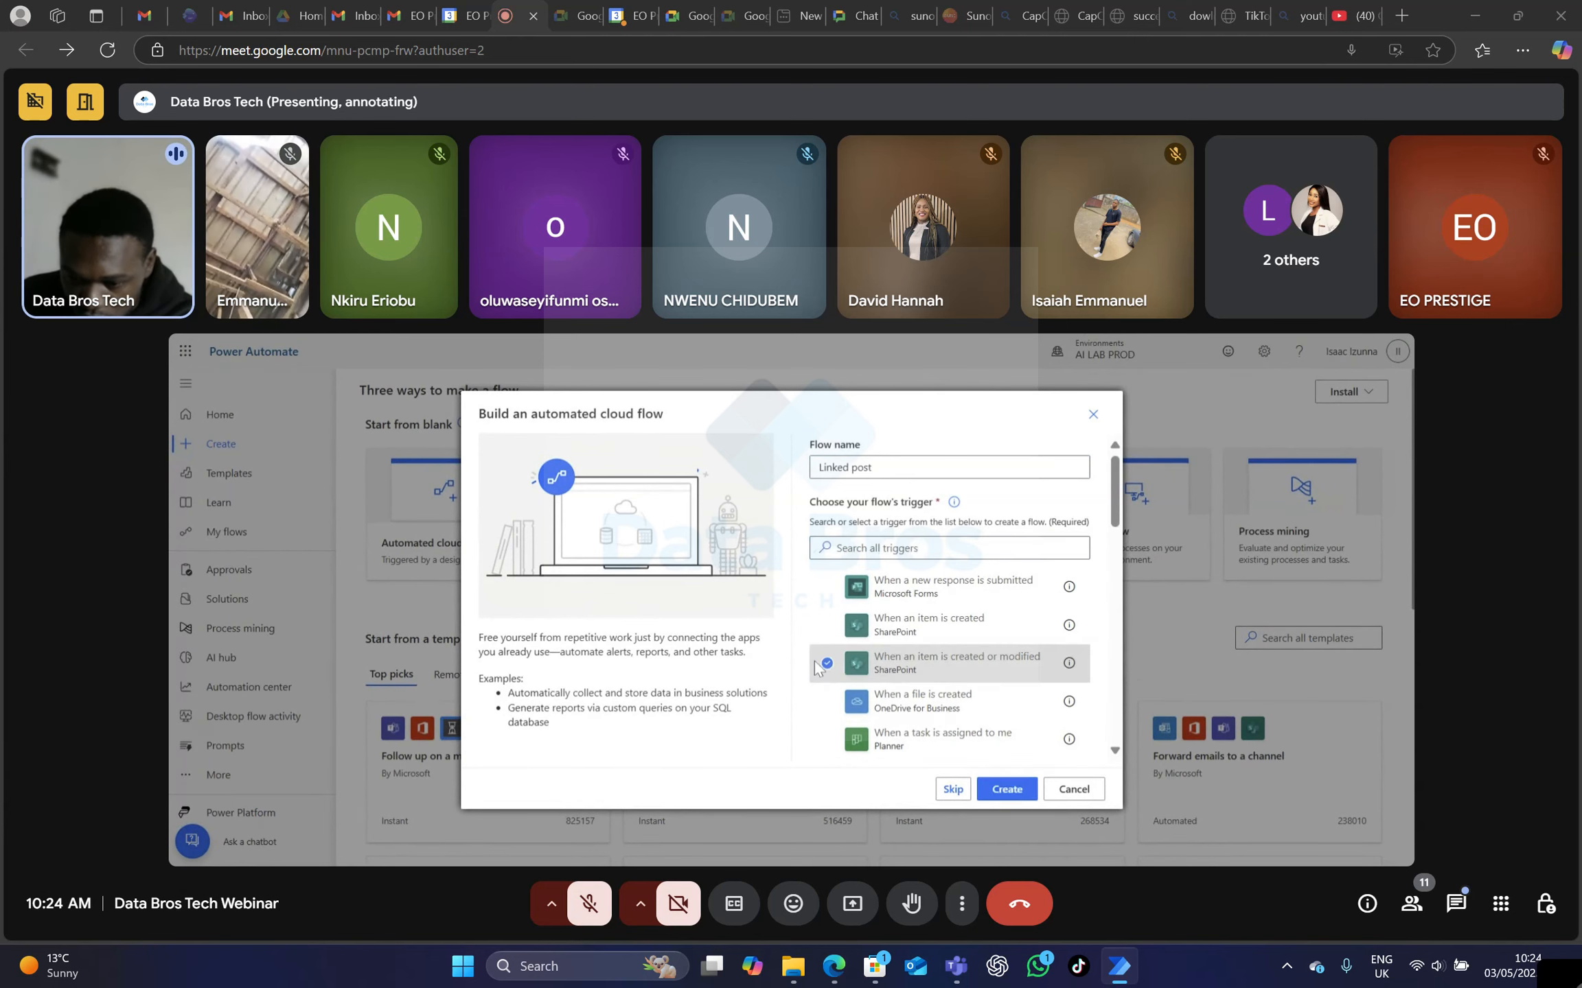
{"action": "left_click", "coordinate": [1006, 790]}
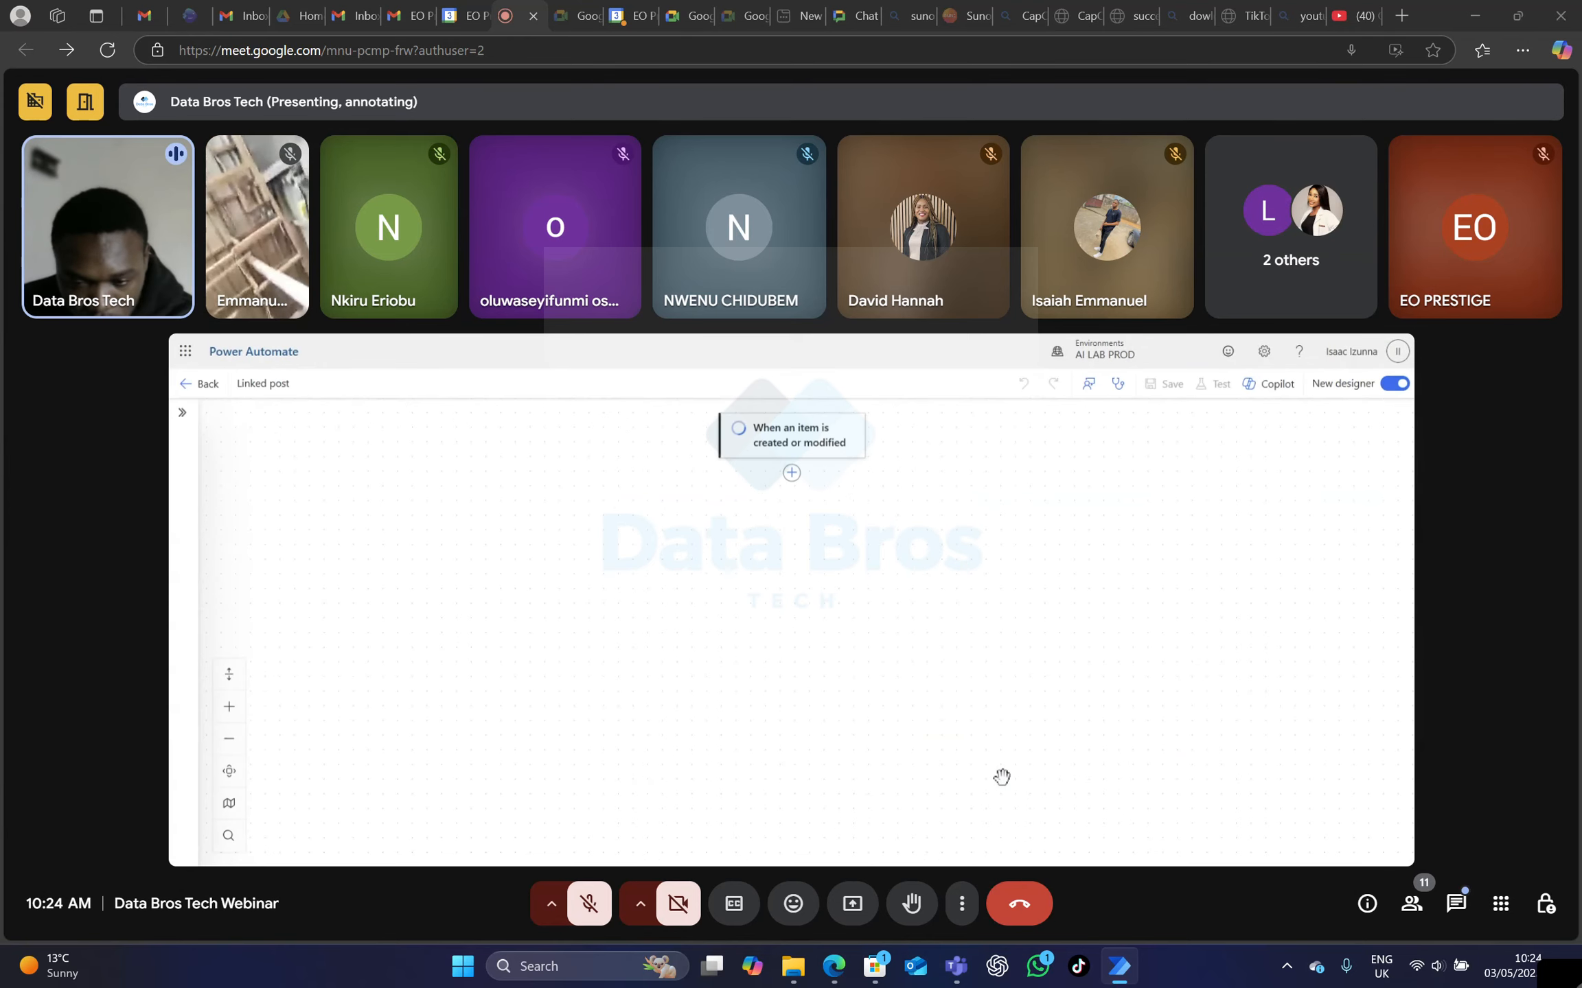
Delete the "When an item is created or modified" trigger from the Linked post flow.
{"action": "scroll", "coordinate": [860, 637], "scroll_direction": "up", "scroll_amount": 5}
{"action": "scroll", "coordinate": [875, 619], "scroll_direction": "down", "scroll_amount": 6}
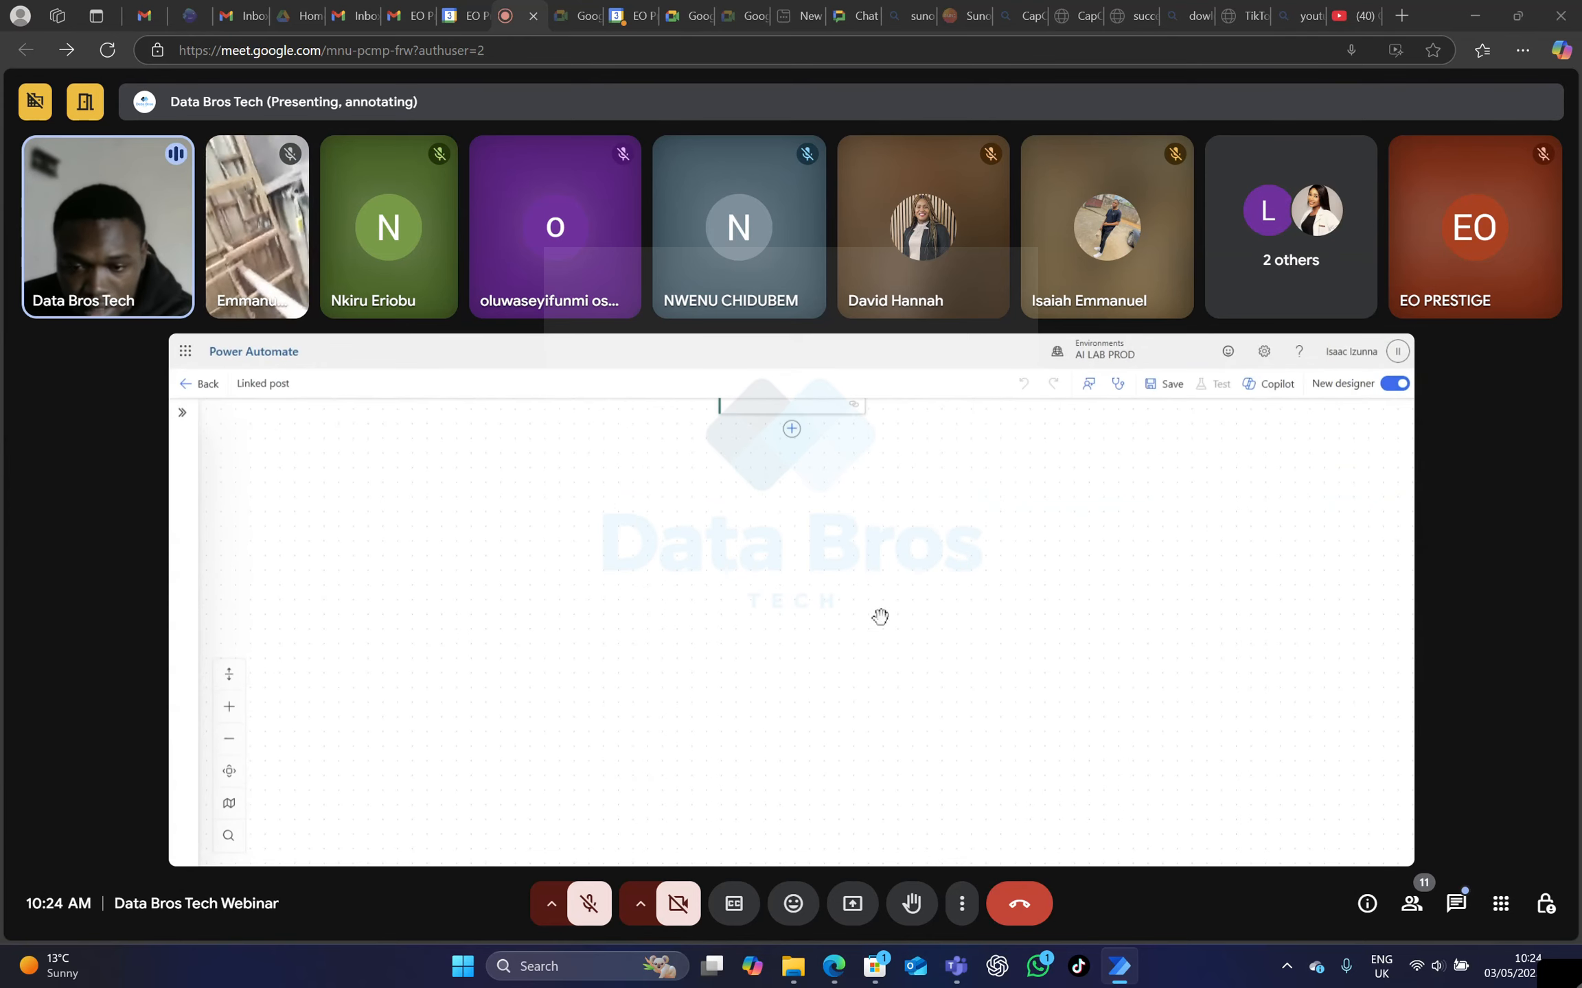
{"action": "scroll", "coordinate": [879, 615], "scroll_direction": "up", "scroll_amount": 3}
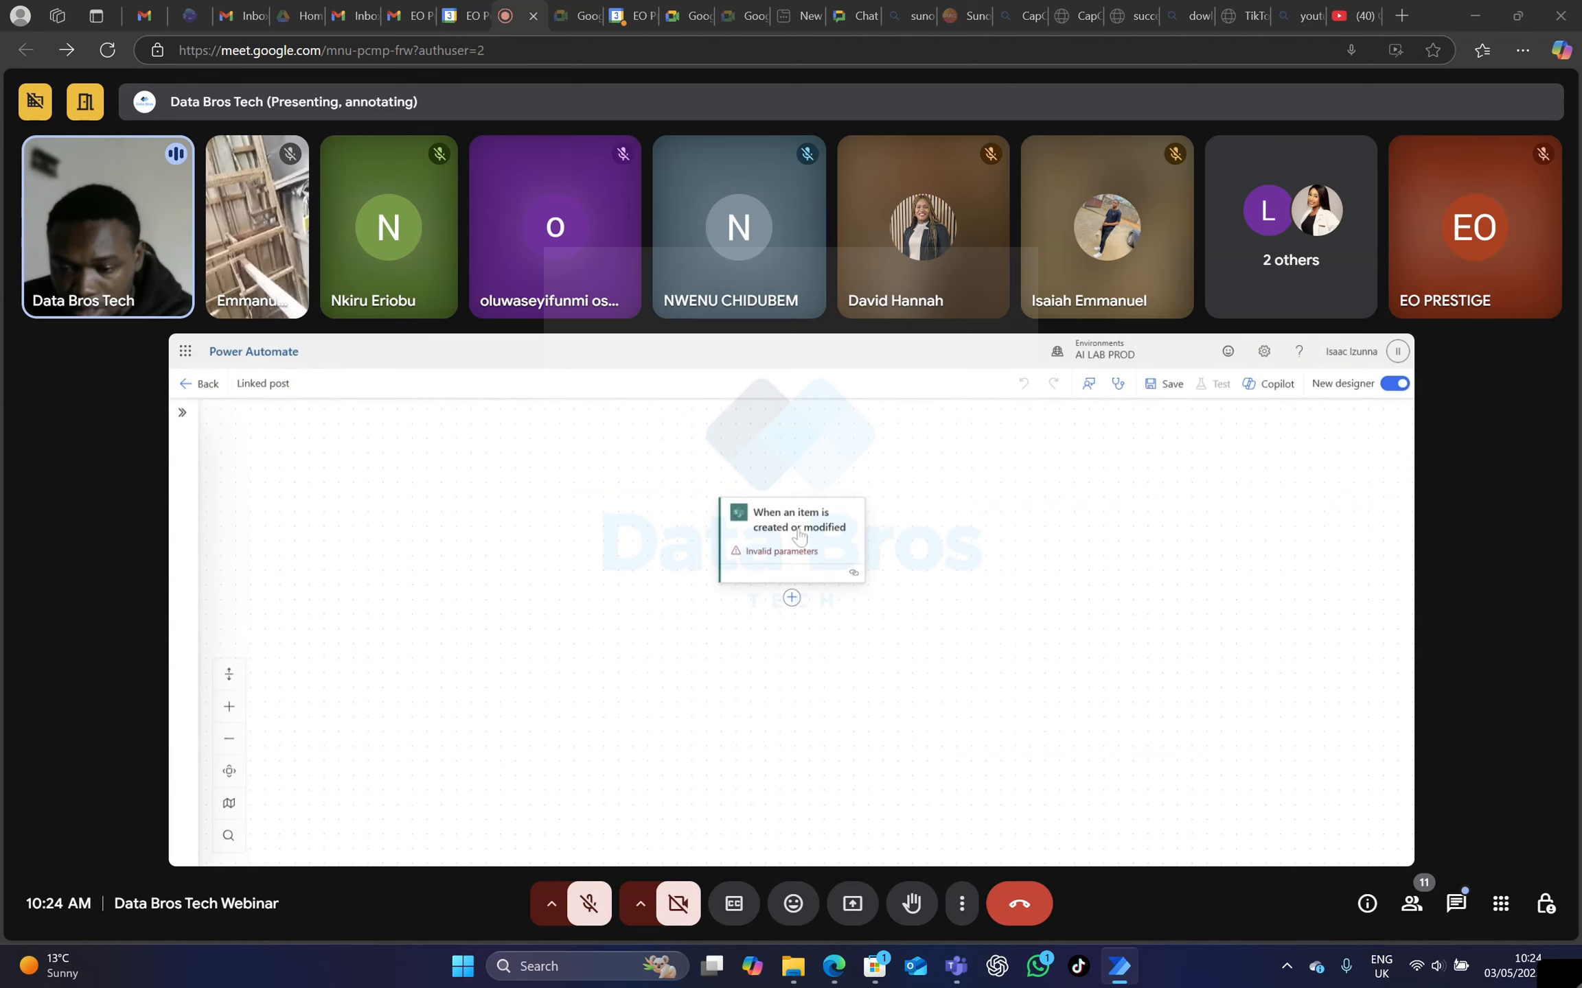
{"action": "right_click", "coordinate": [800, 535]}
{"action": "left_click", "coordinate": [847, 549]}
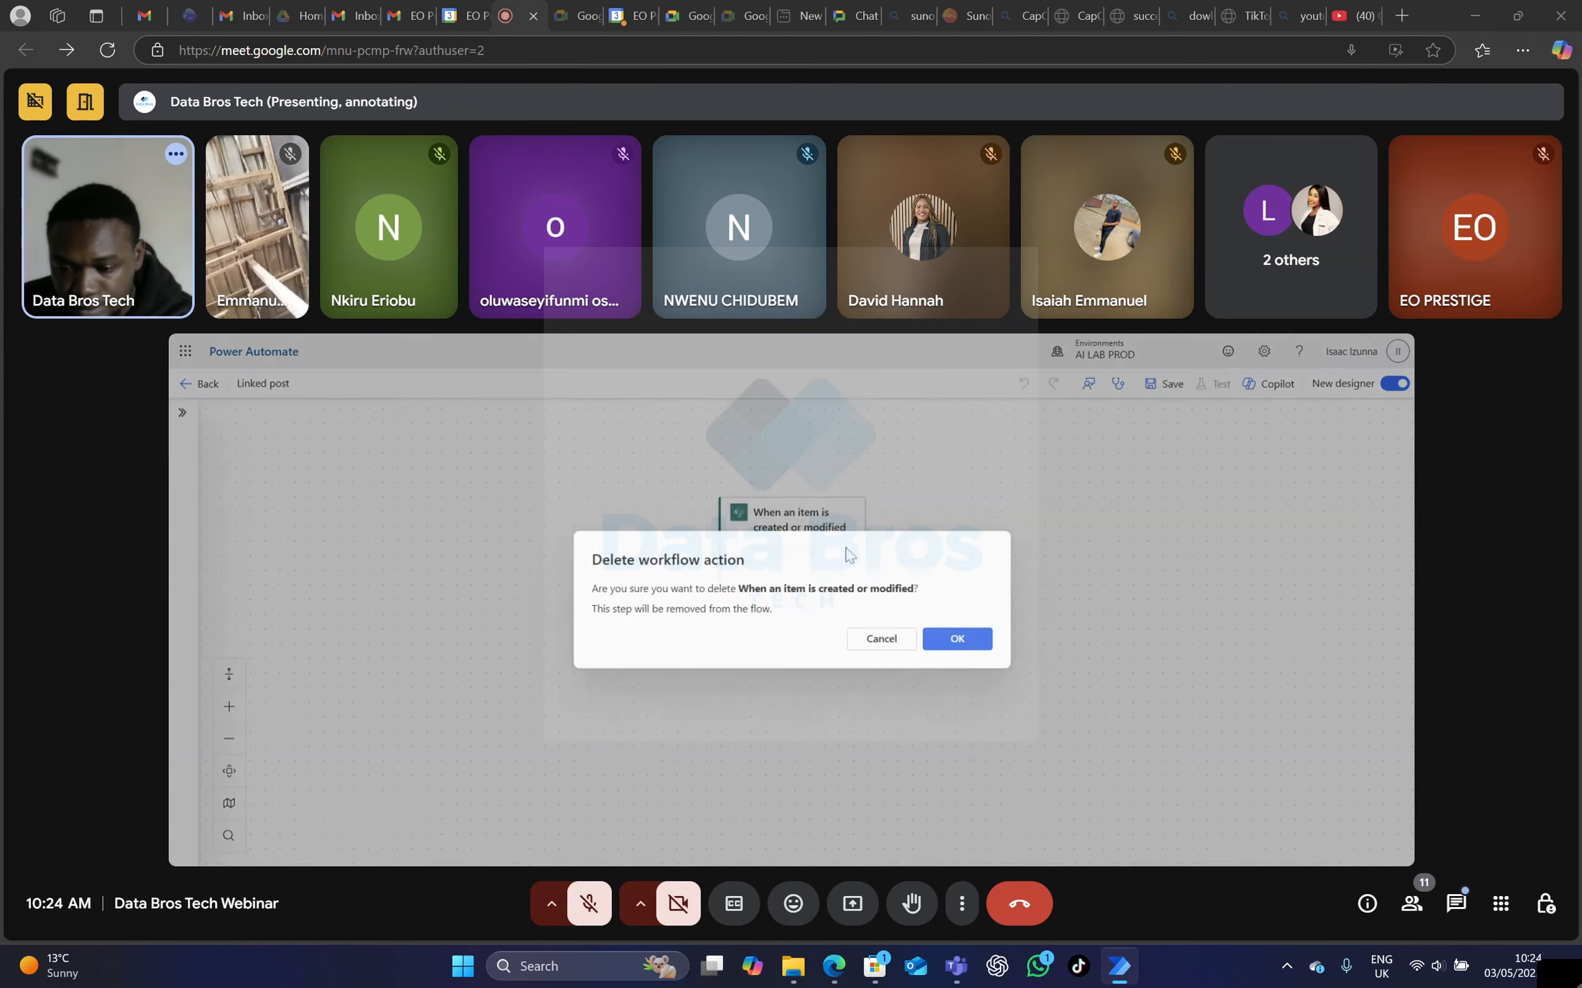
{"action": "left_click", "coordinate": [955, 639]}
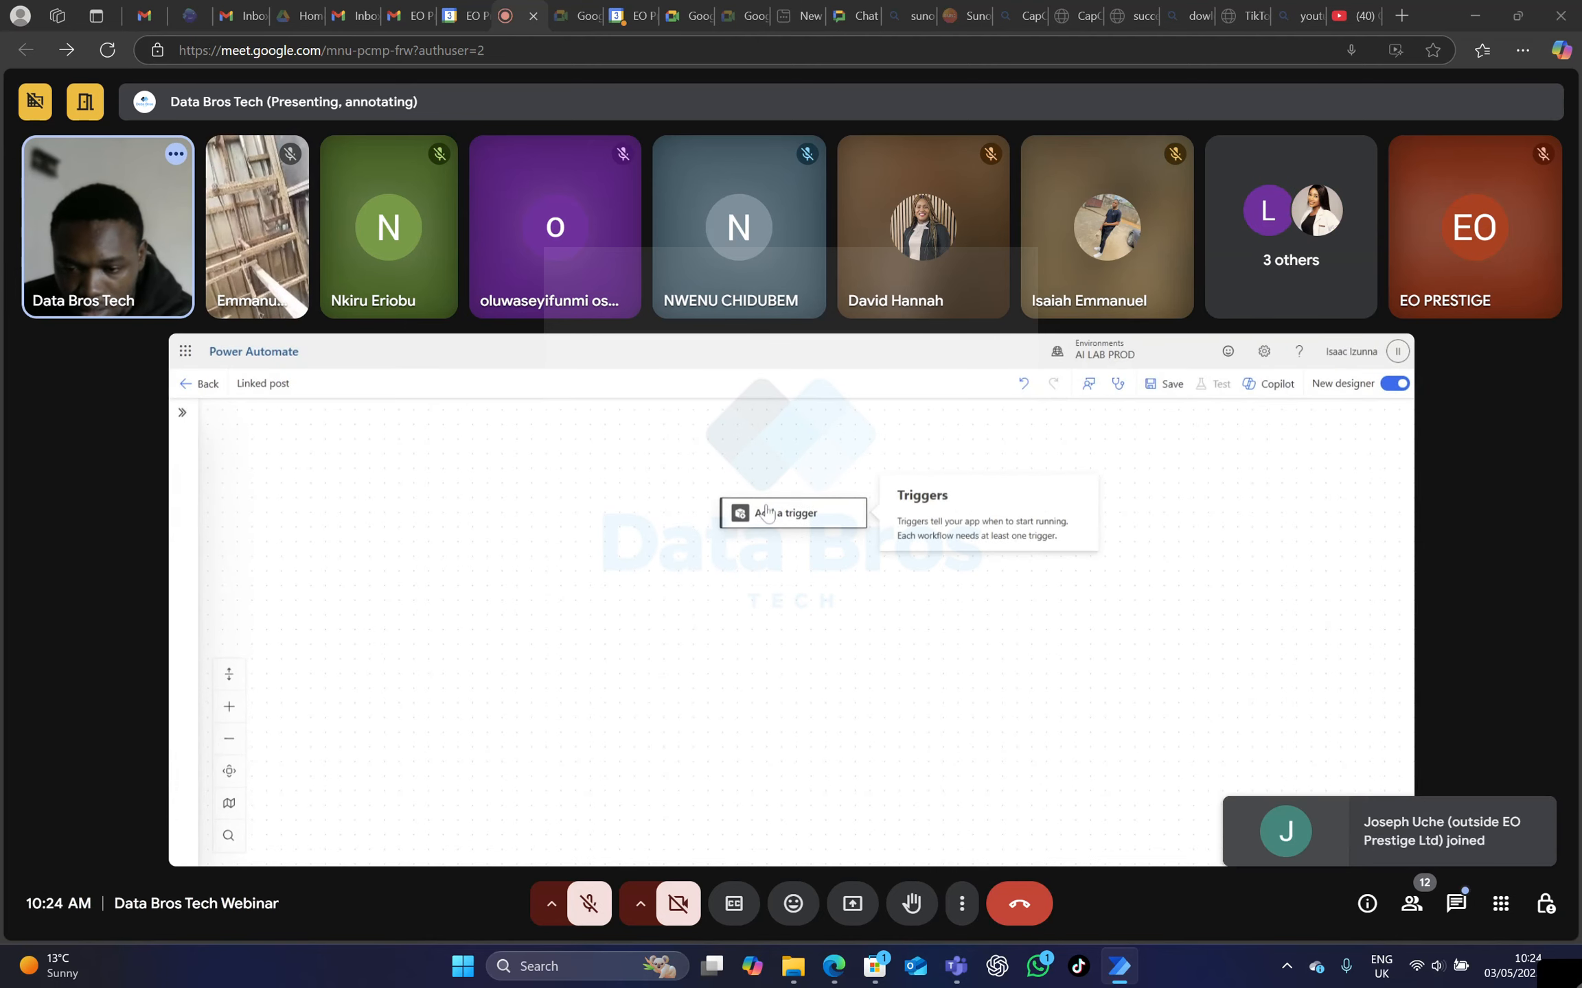
Search the triggers for "recurre" and add the Schedule Recurrence trigger to the Linked post flow.
{"action": "left_click", "coordinate": [764, 522]}
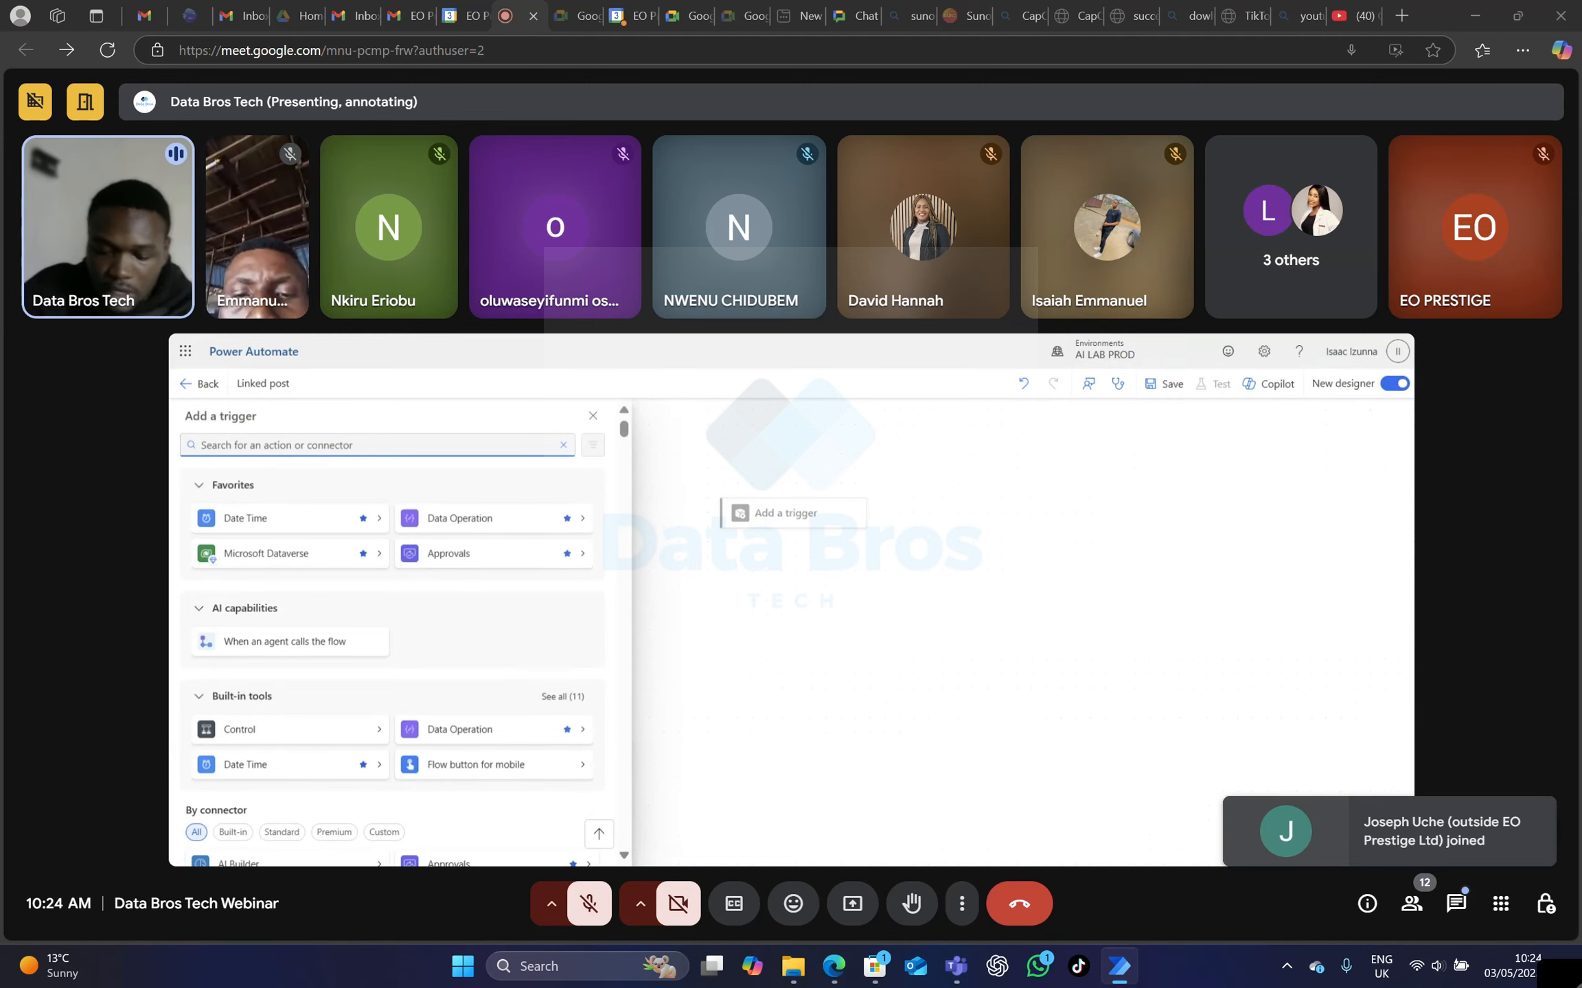
{"action": "type", "text": "rec"}
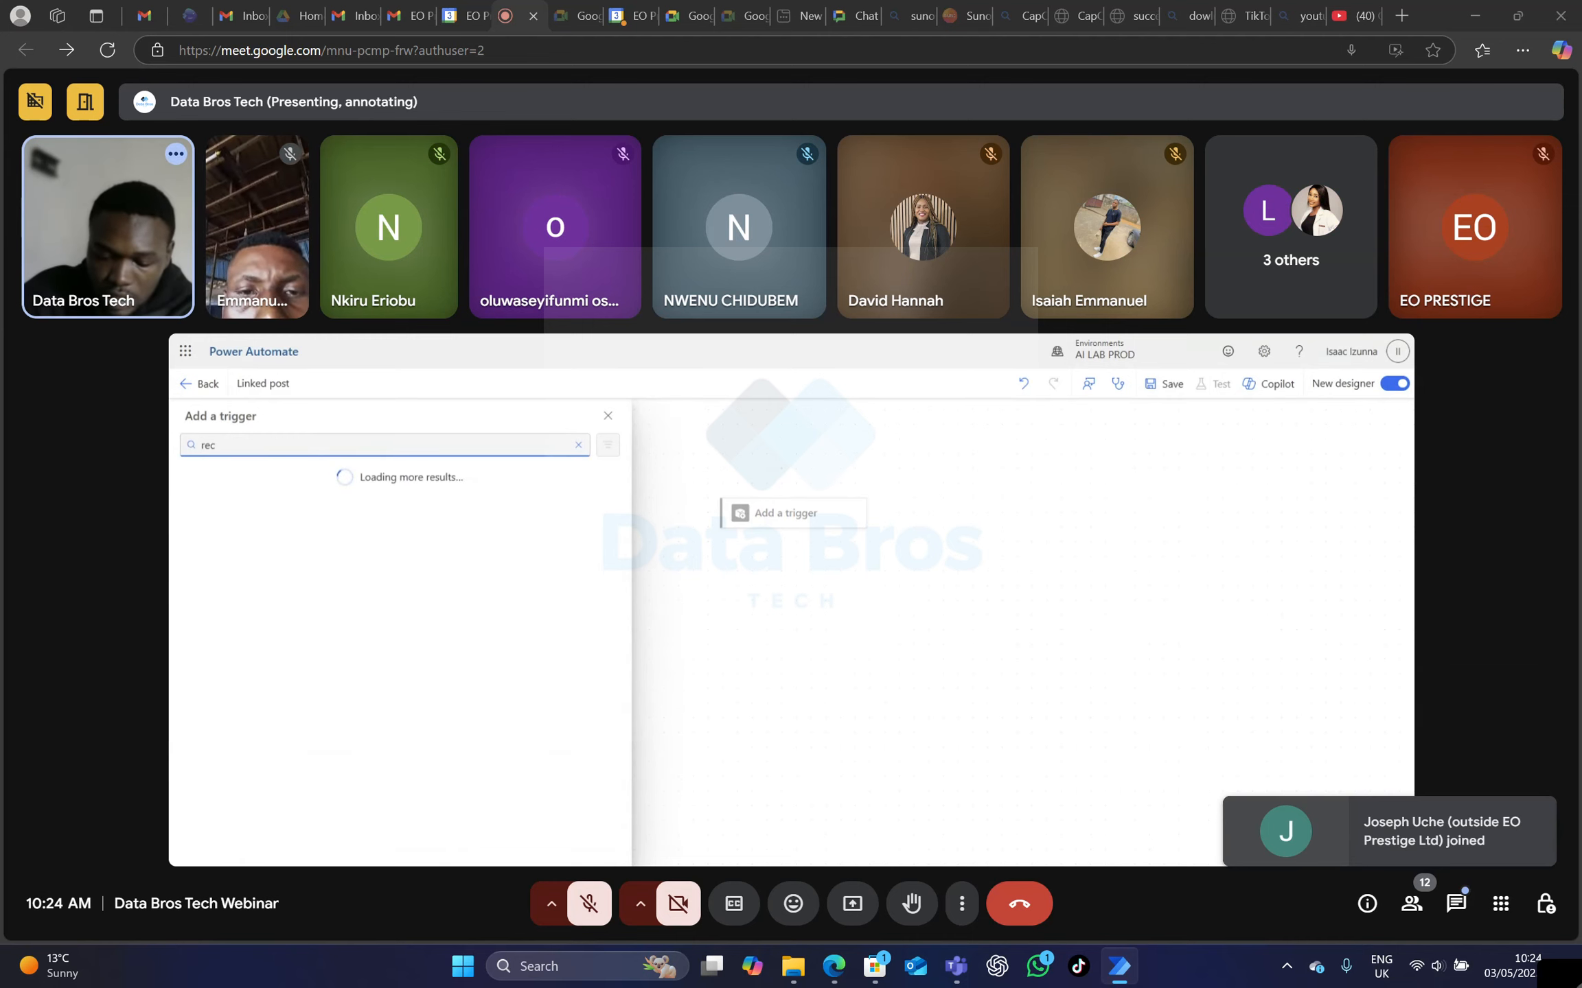
{"action": "type", "text": "urre"}
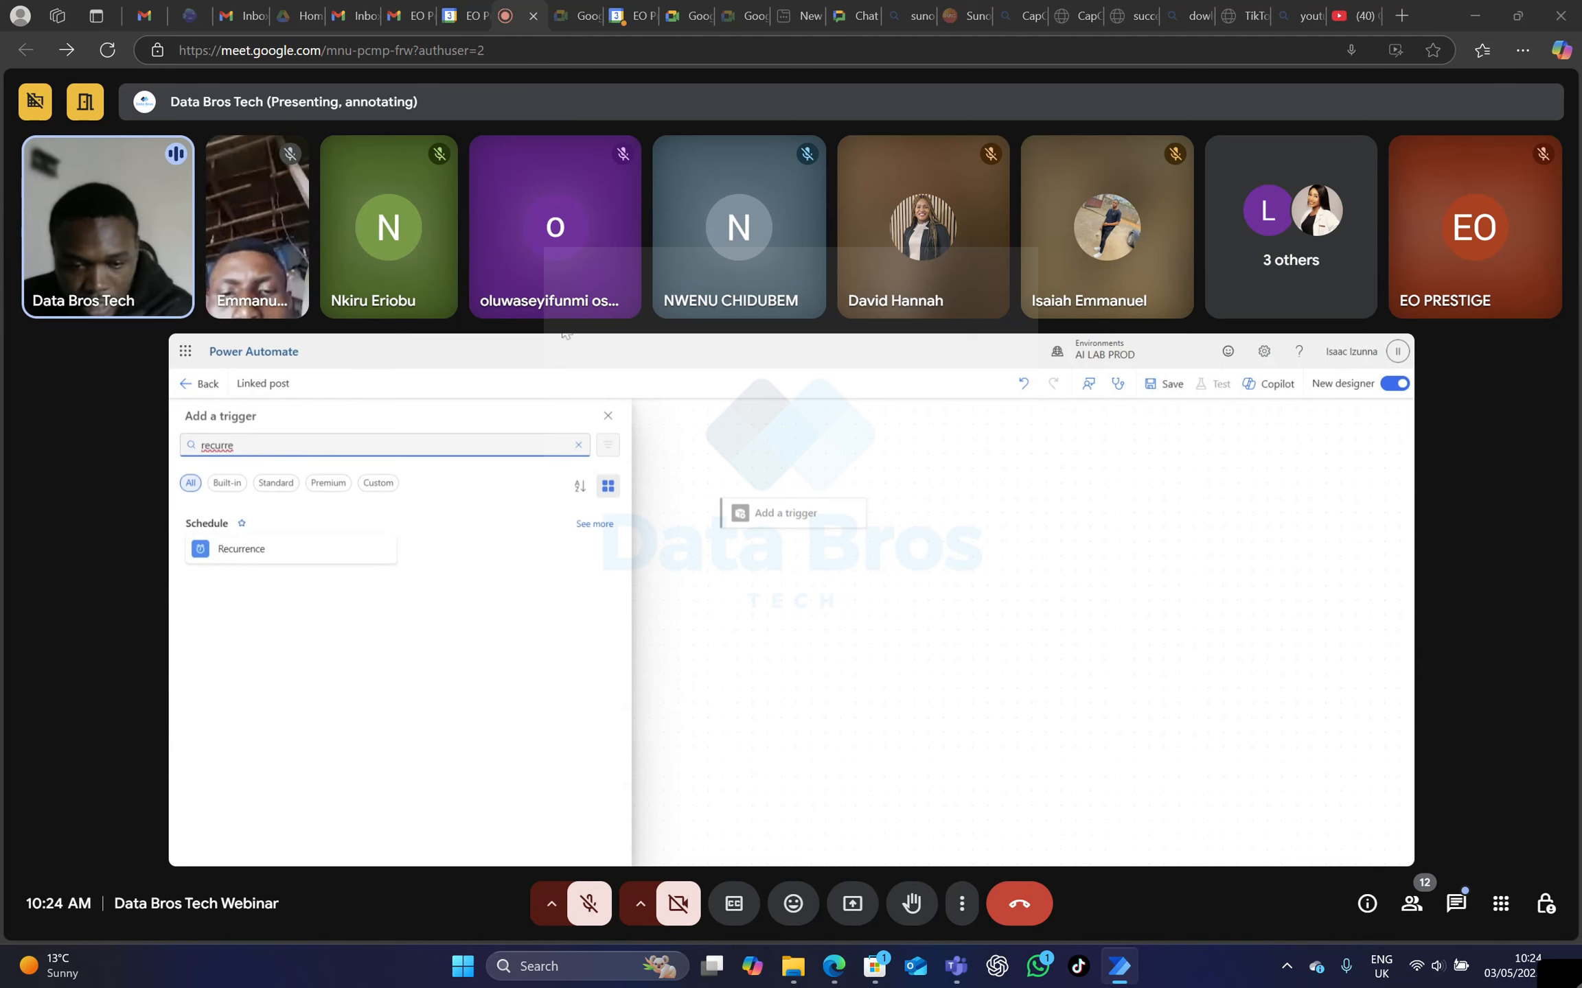
{"action": "left_click", "coordinate": [297, 559]}
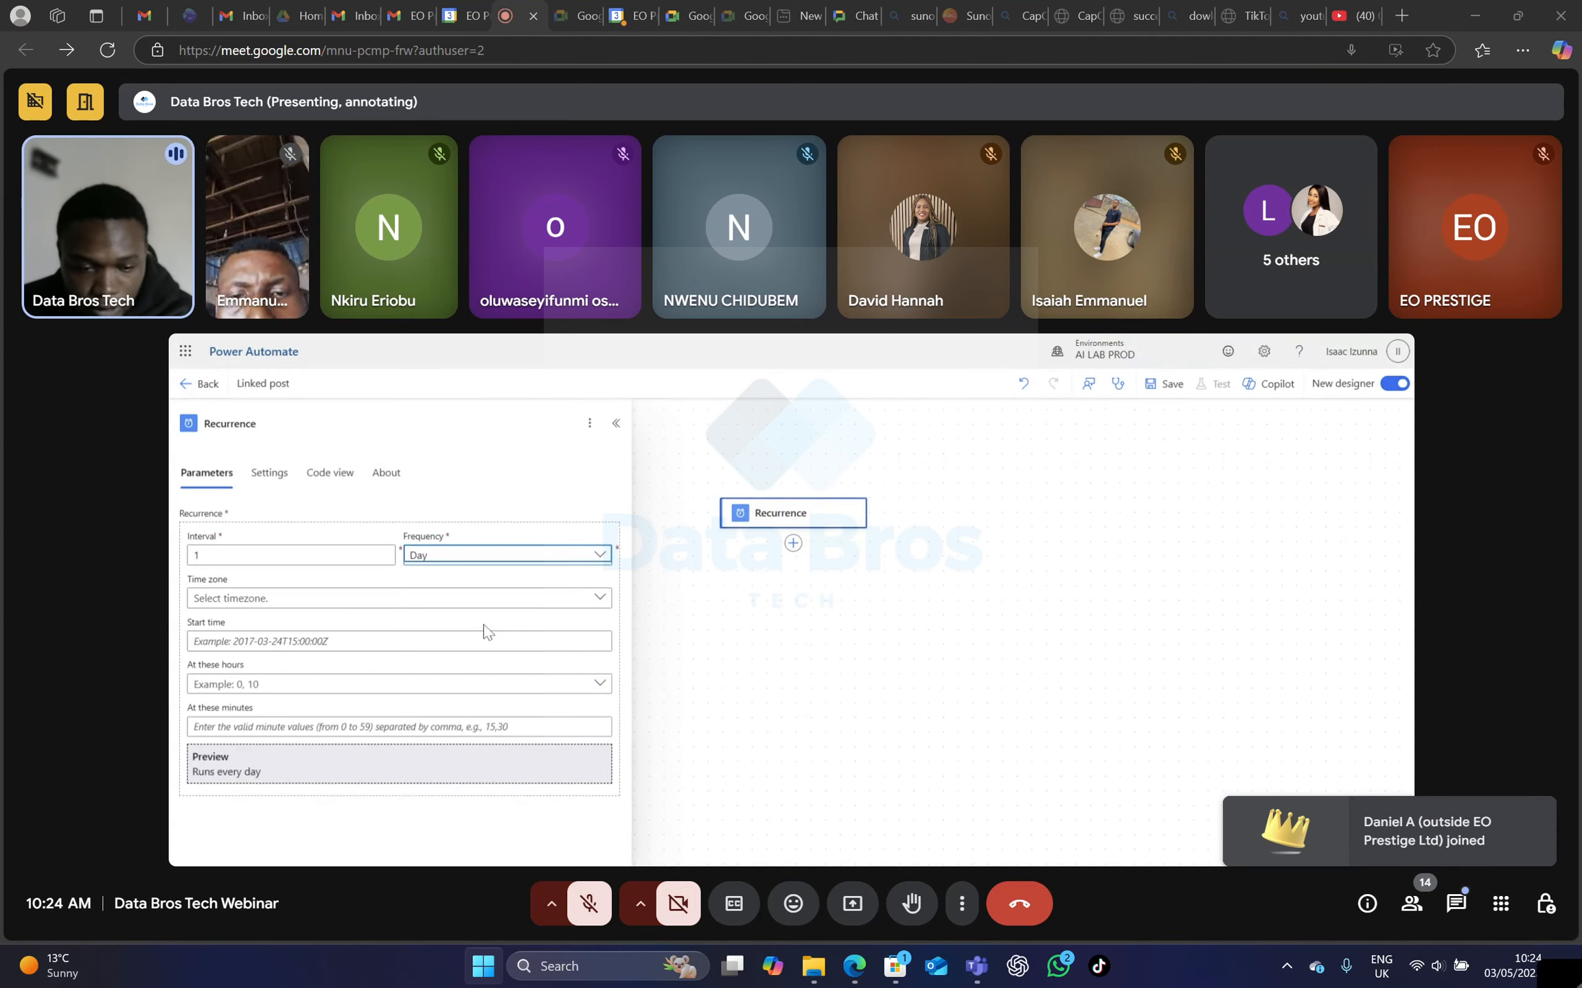
{"action": "key", "text": "ctrl+n"}
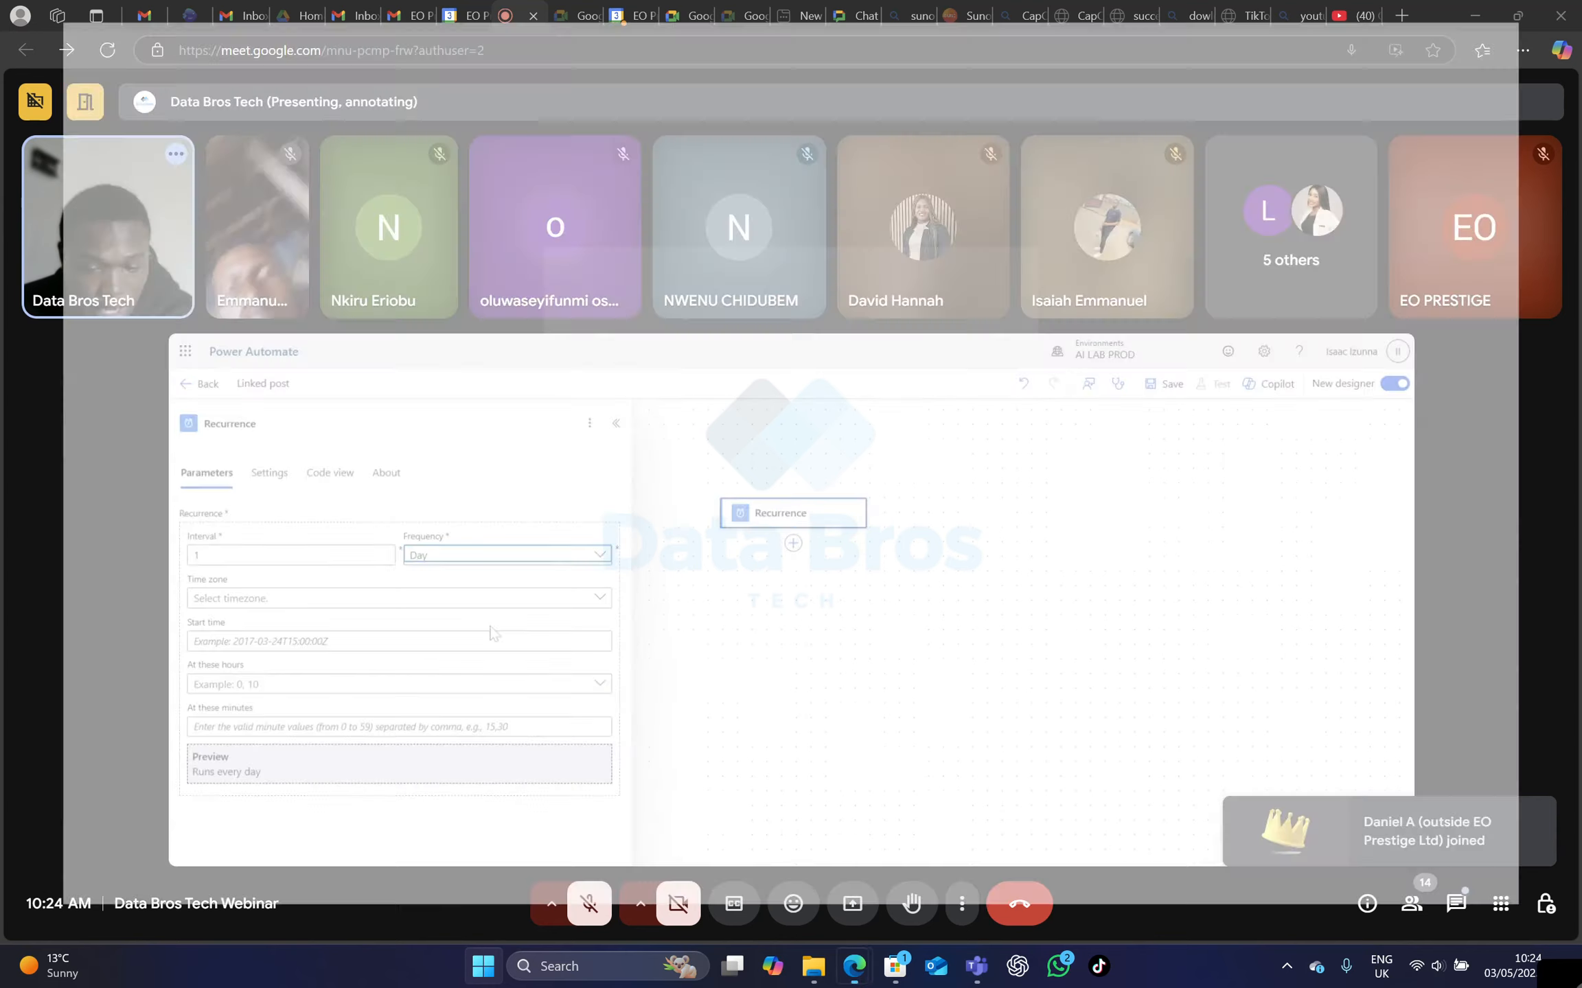
{"action": "left_click_drag", "start_coordinate": [1283, 23], "coordinate": [1581, 69]}
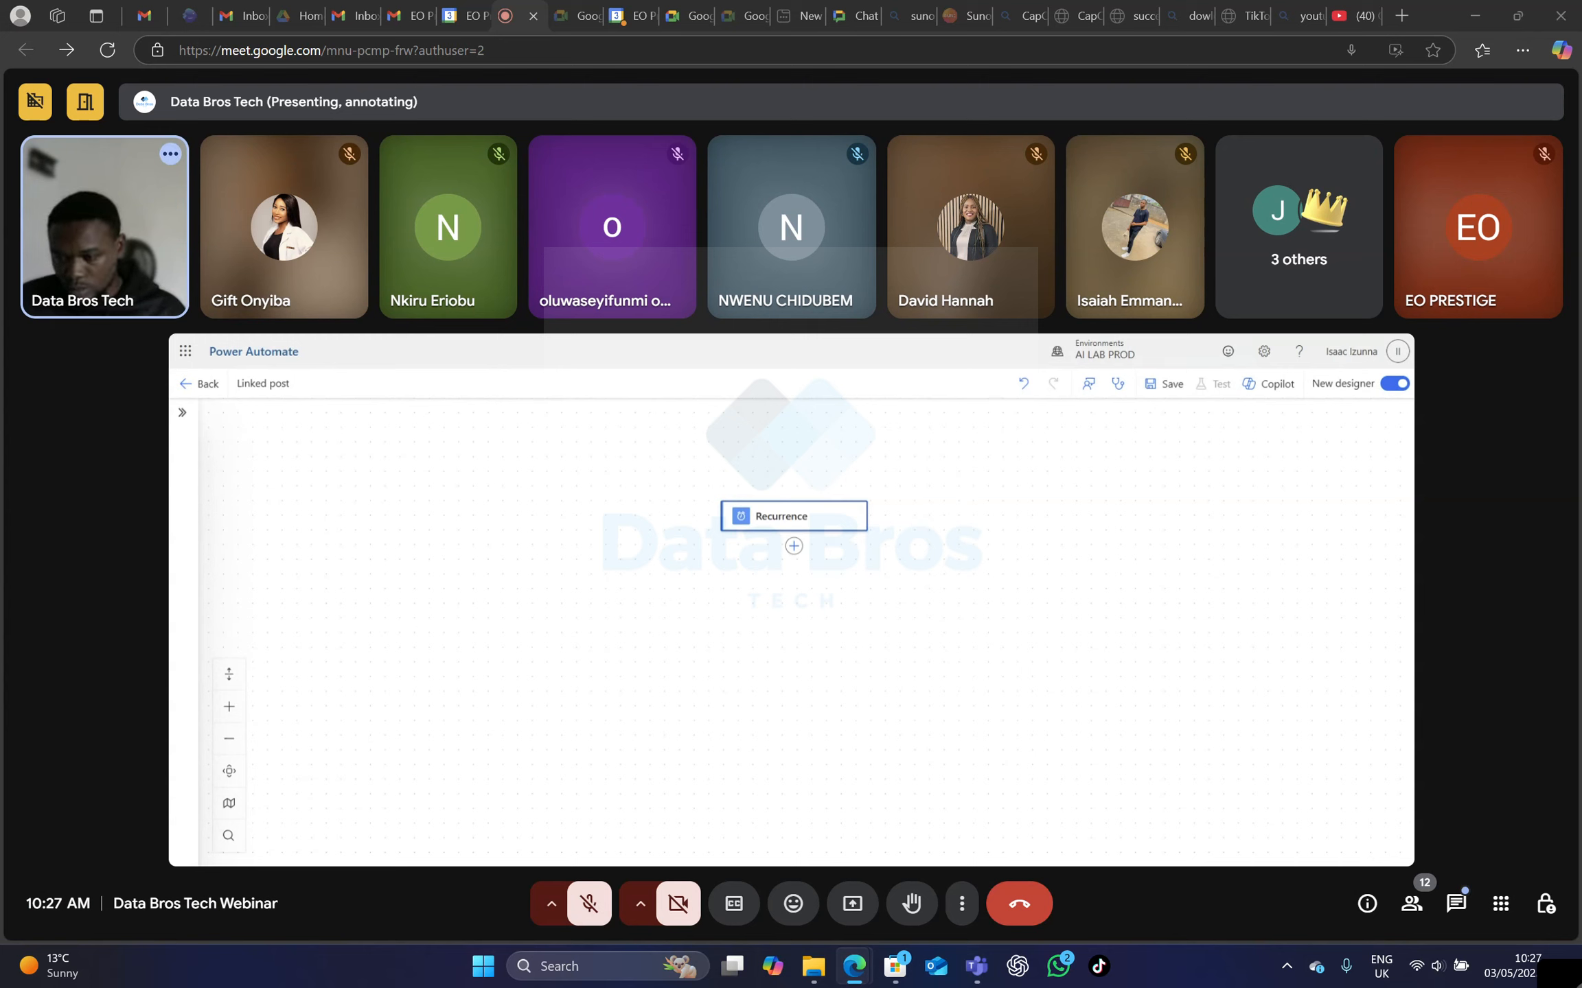
Unmute your own microphone twice to speak in the meeting, muting it again each time.
{"action": "left_click", "coordinate": [587, 917]}
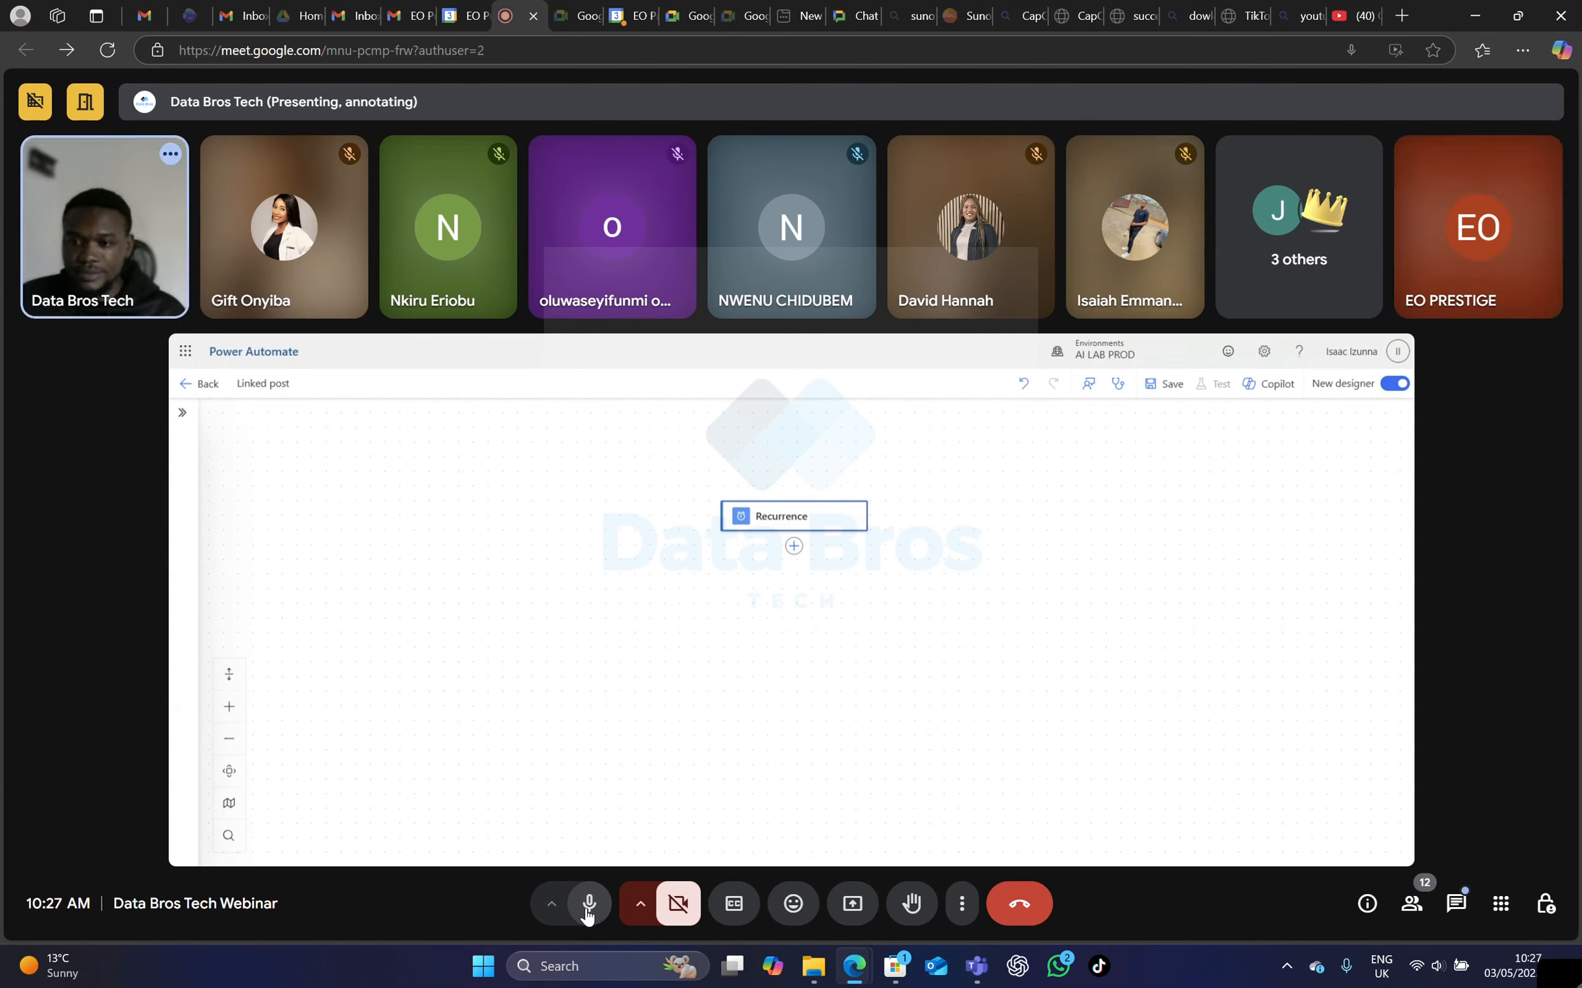
{"action": "left_click", "coordinate": [587, 907]}
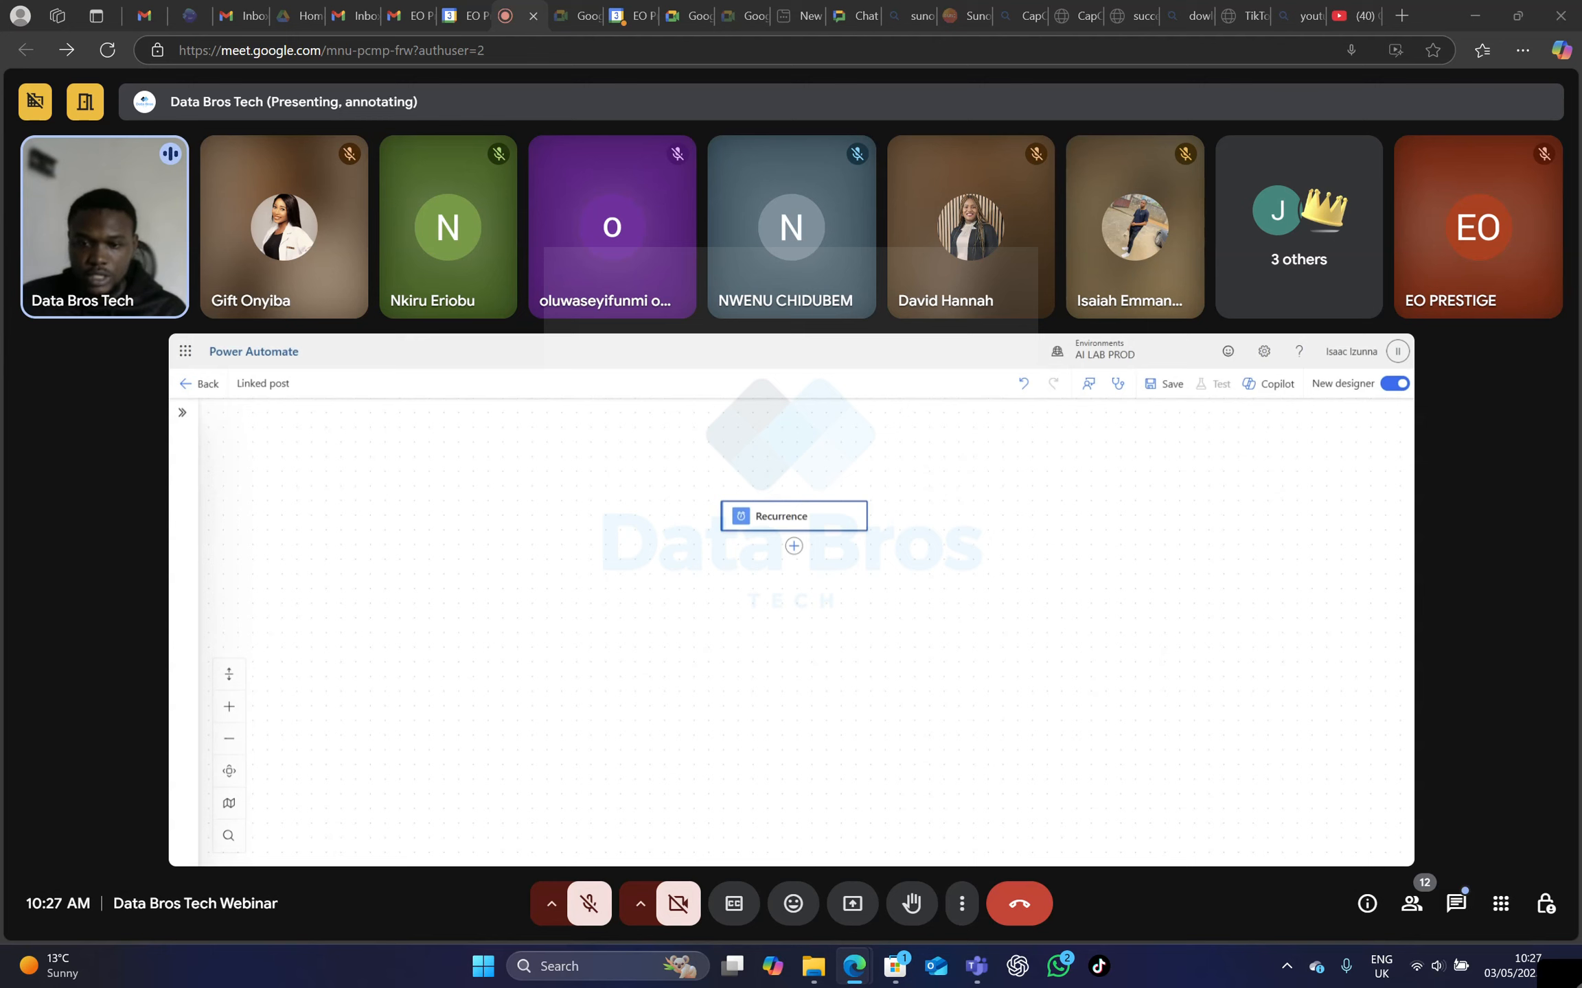
{"action": "left_click", "coordinate": [585, 905]}
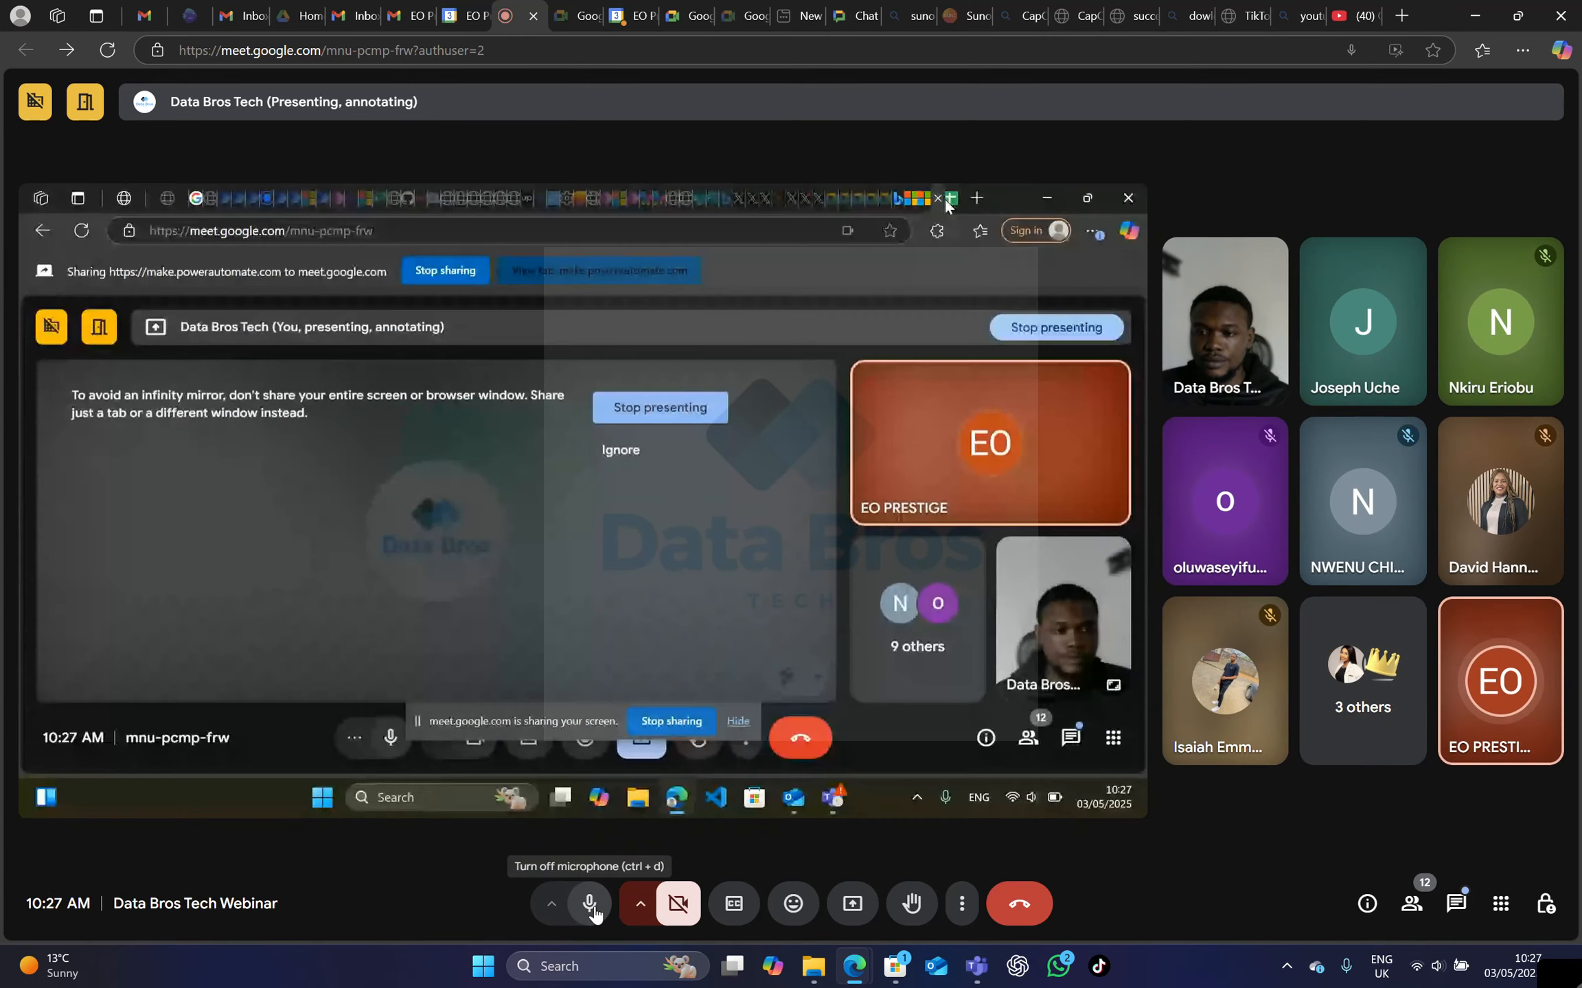
{"action": "left_click", "coordinate": [591, 905]}
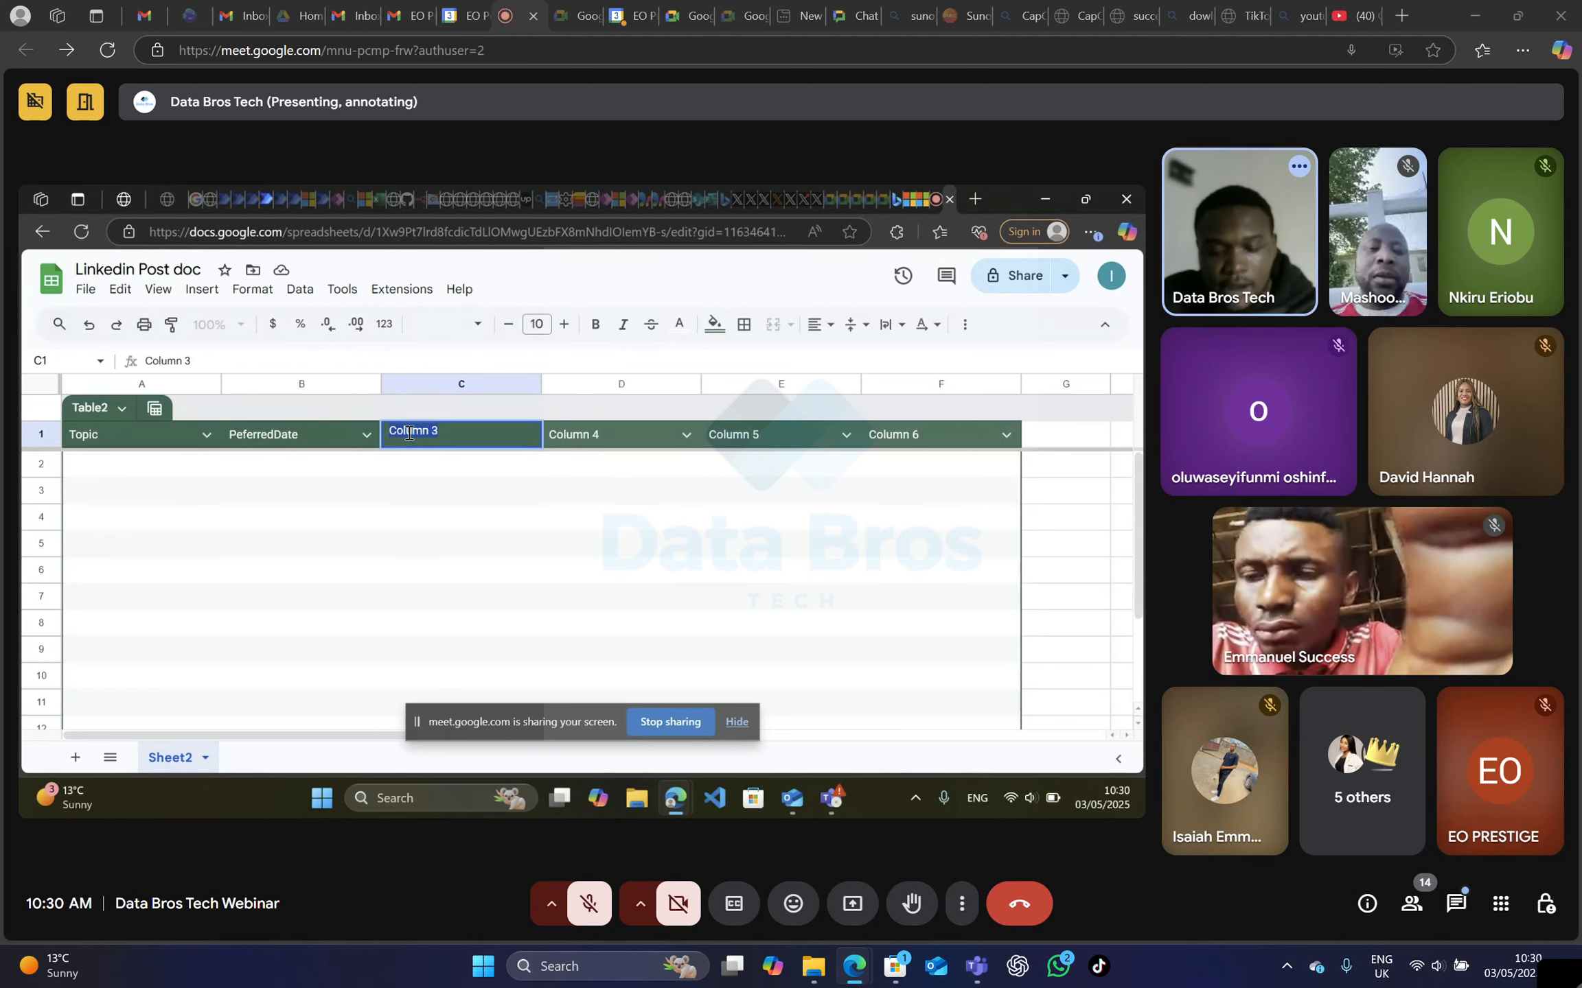
Rename the Column 3 header to "PostenOn" and the Column 4 header to "Post" in the Linkedin Post doc table.
{"action": "type", "text": "PostenOn"}
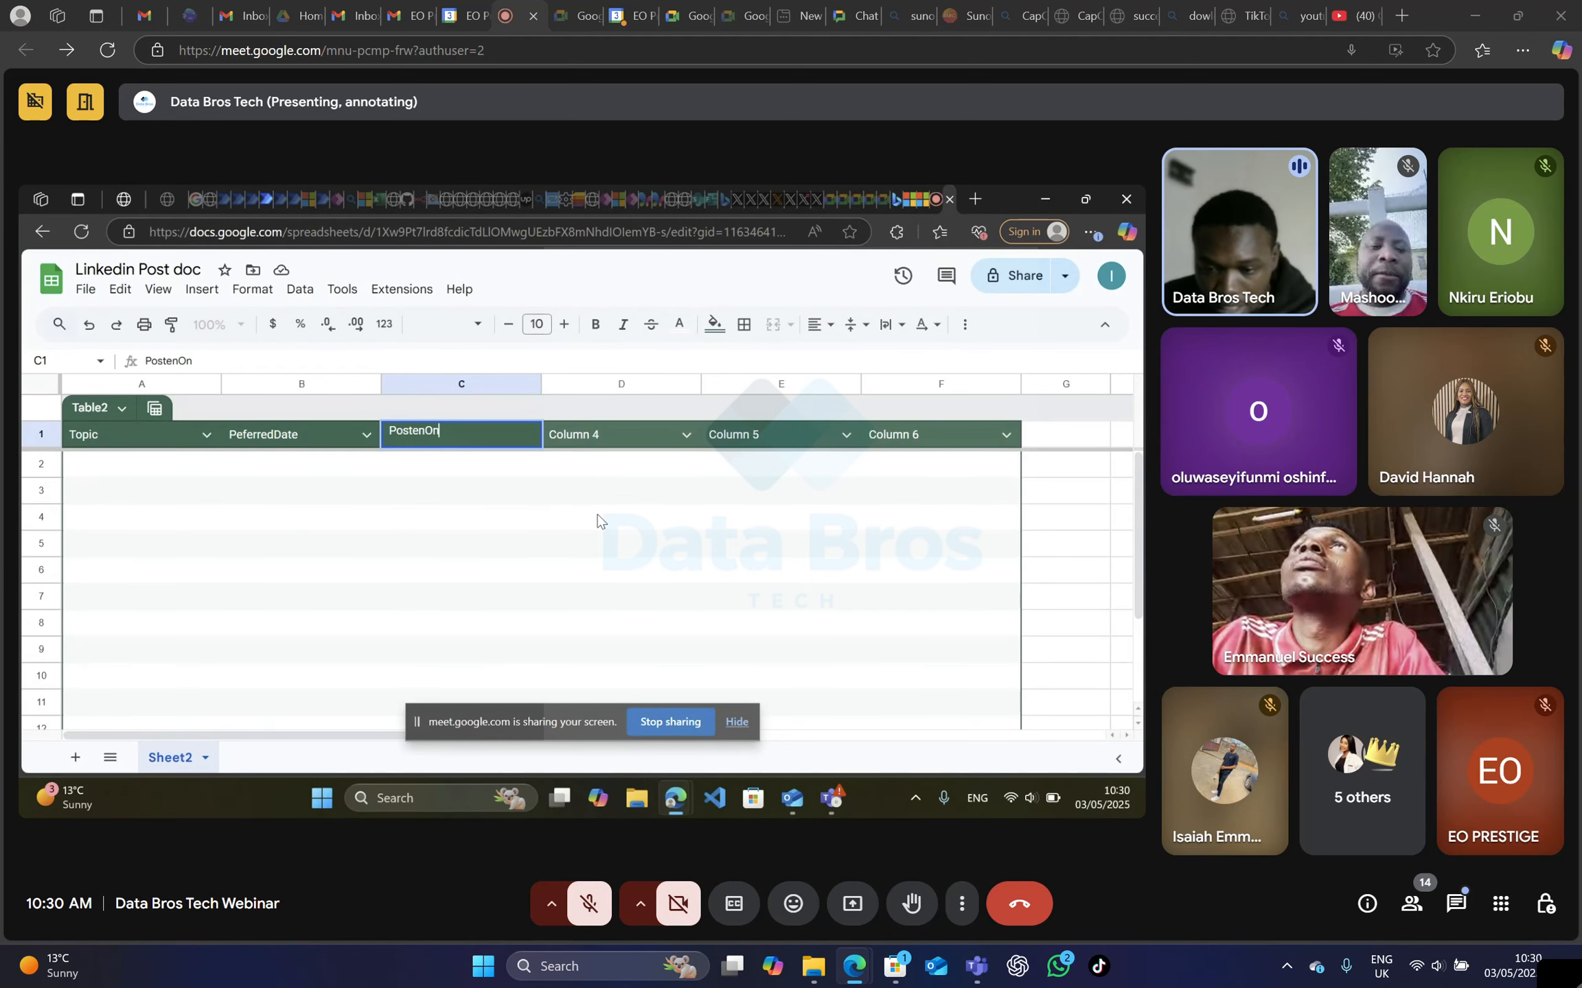
{"action": "left_click", "coordinate": [425, 490]}
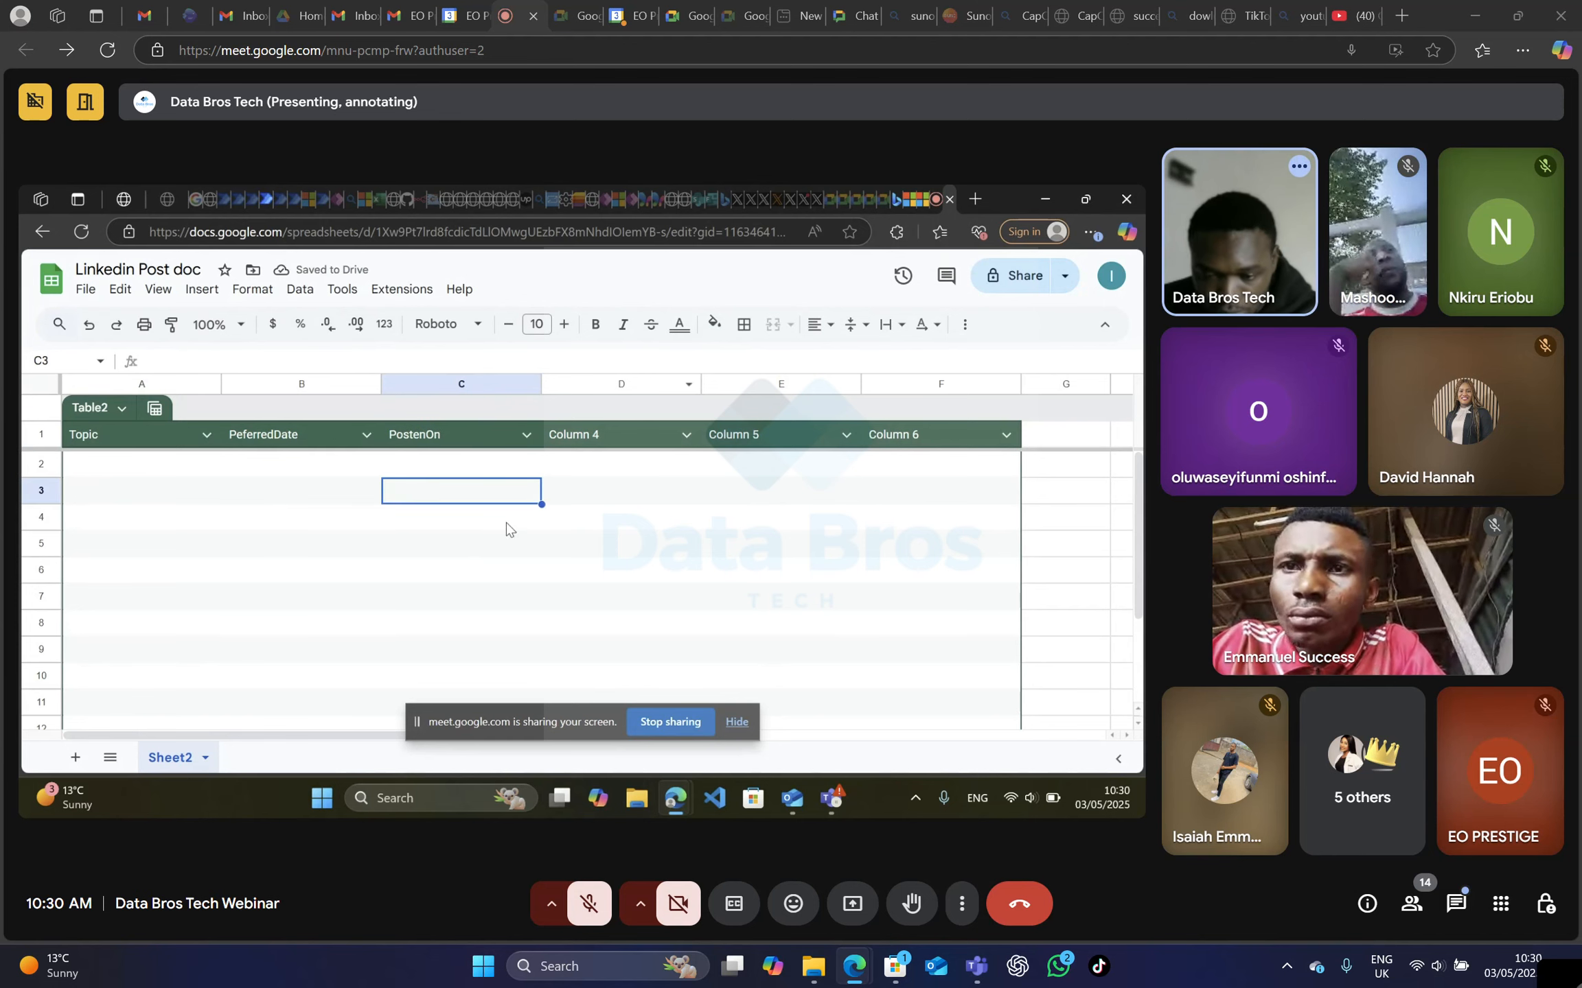
{"action": "left_click", "coordinate": [593, 442]}
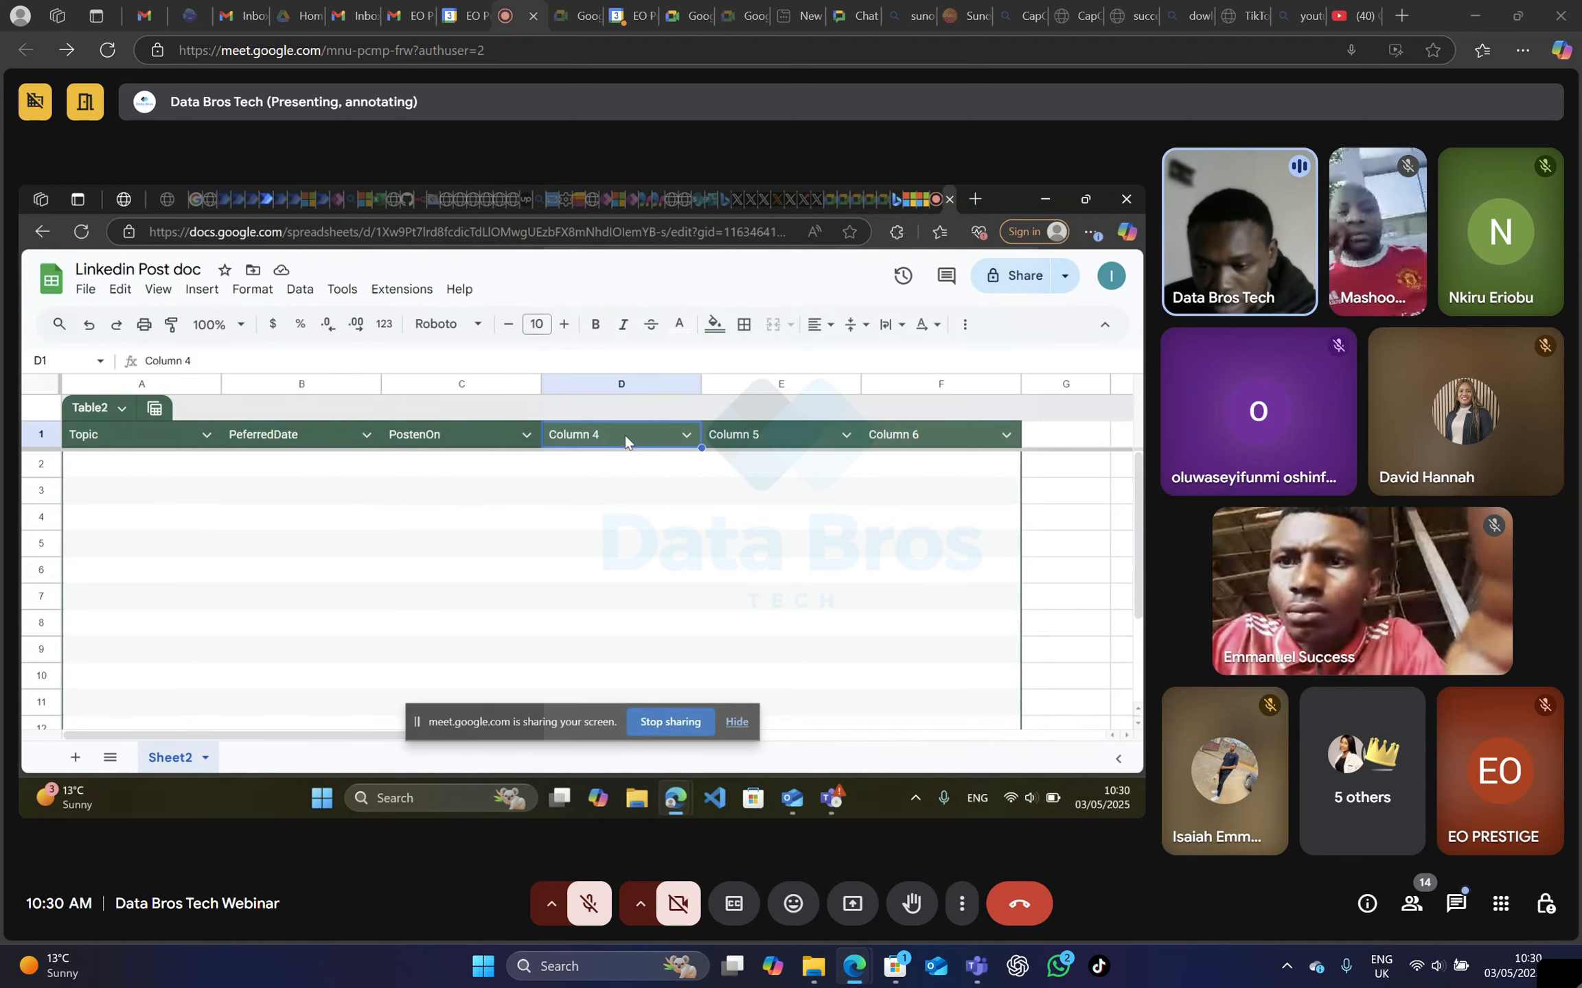
{"action": "double_click", "coordinate": [599, 436]}
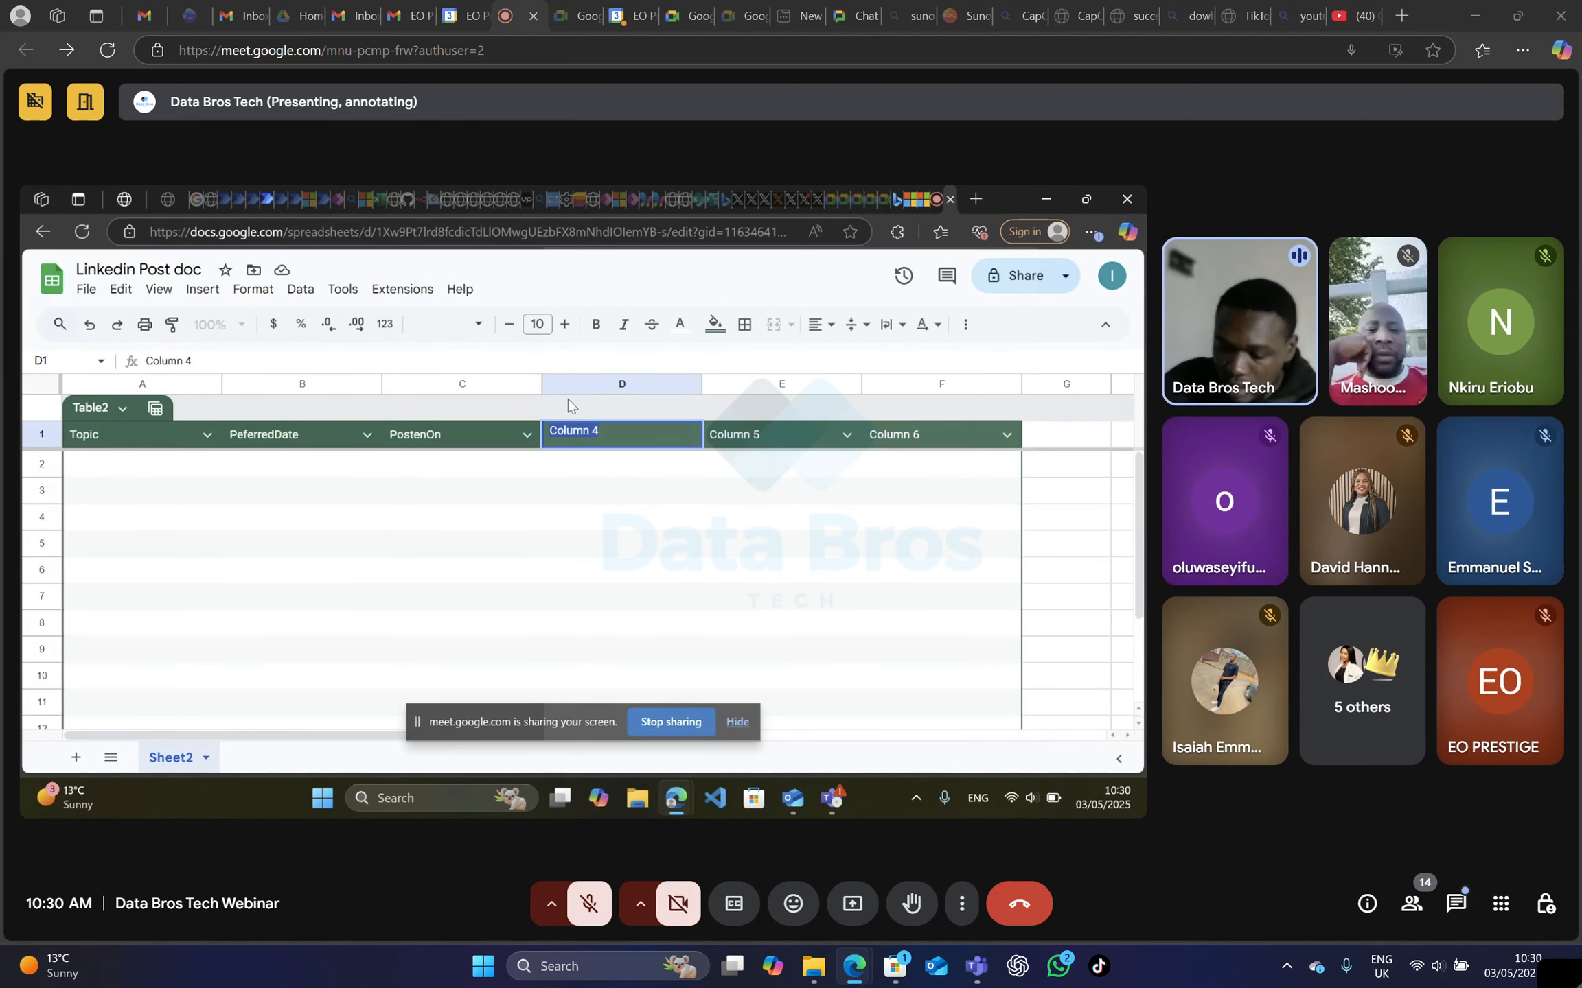
{"action": "type", "text": "Post"}
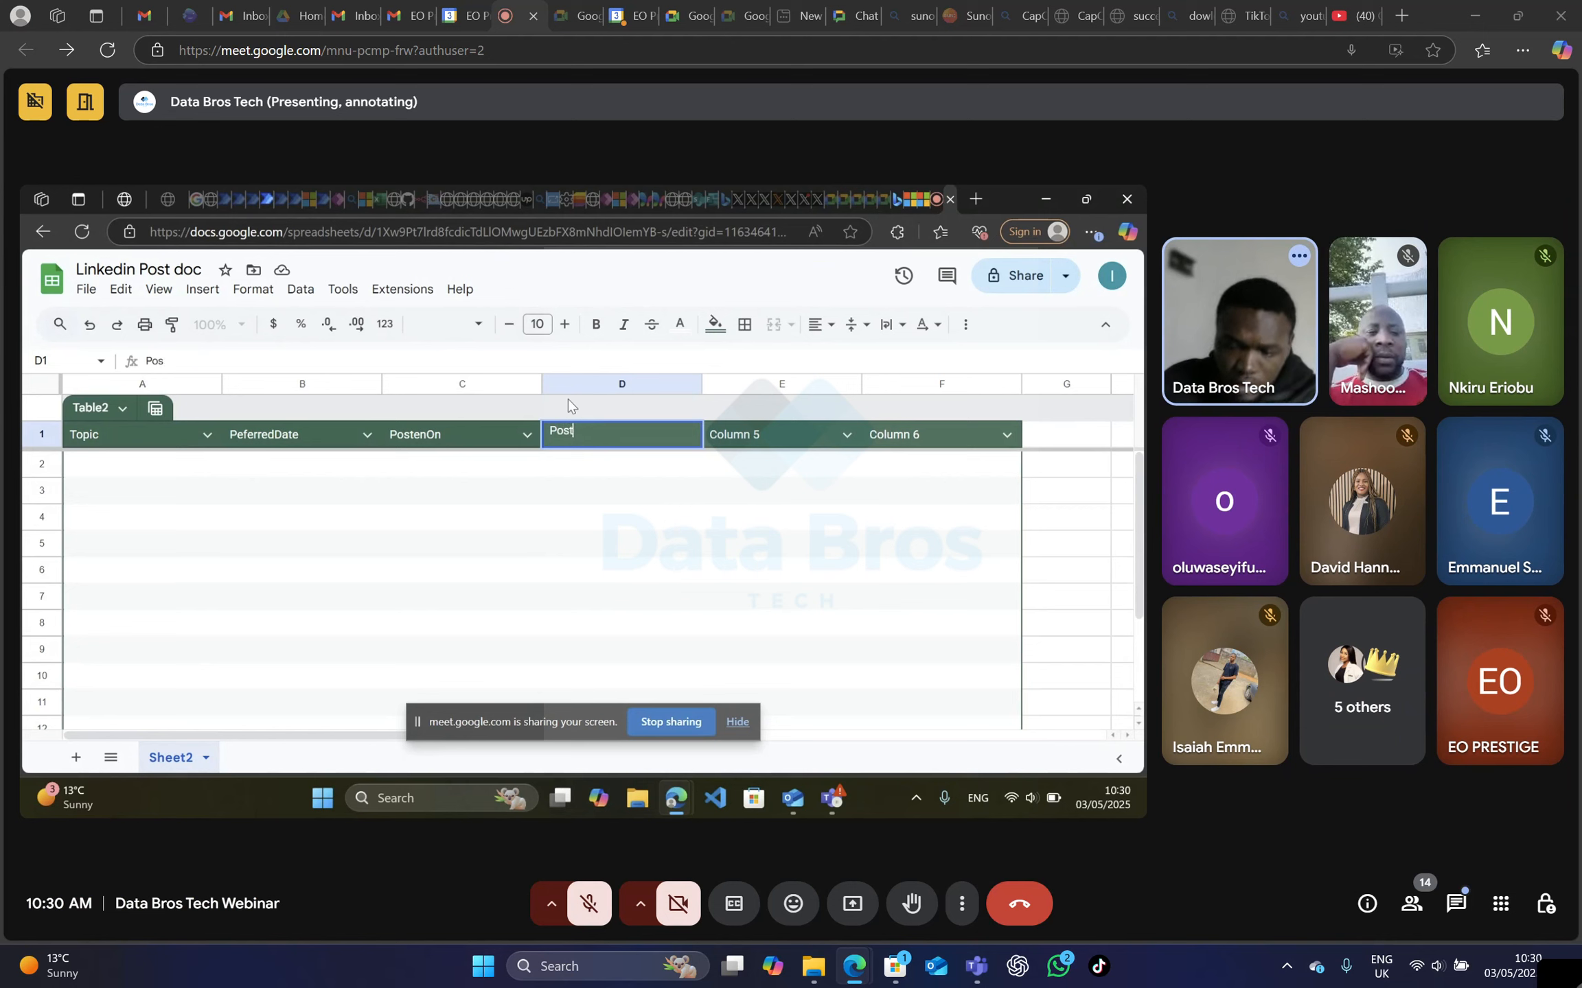
{"action": "left_click", "coordinate": [583, 478]}
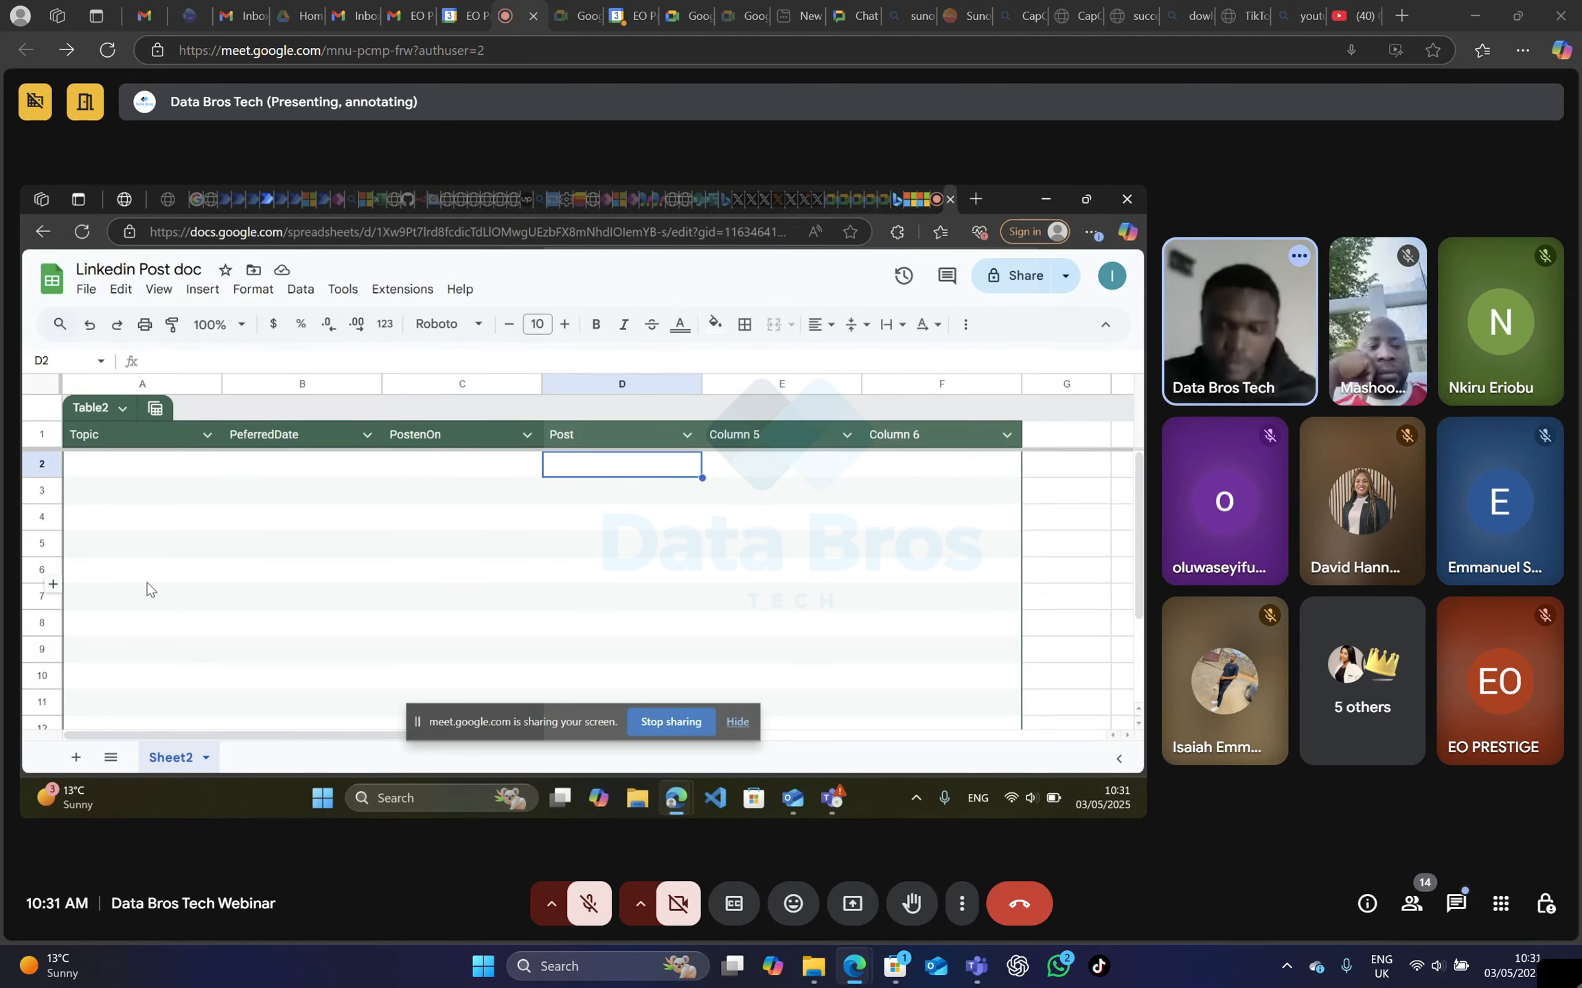
{"action": "left_click", "coordinate": [821, 523]}
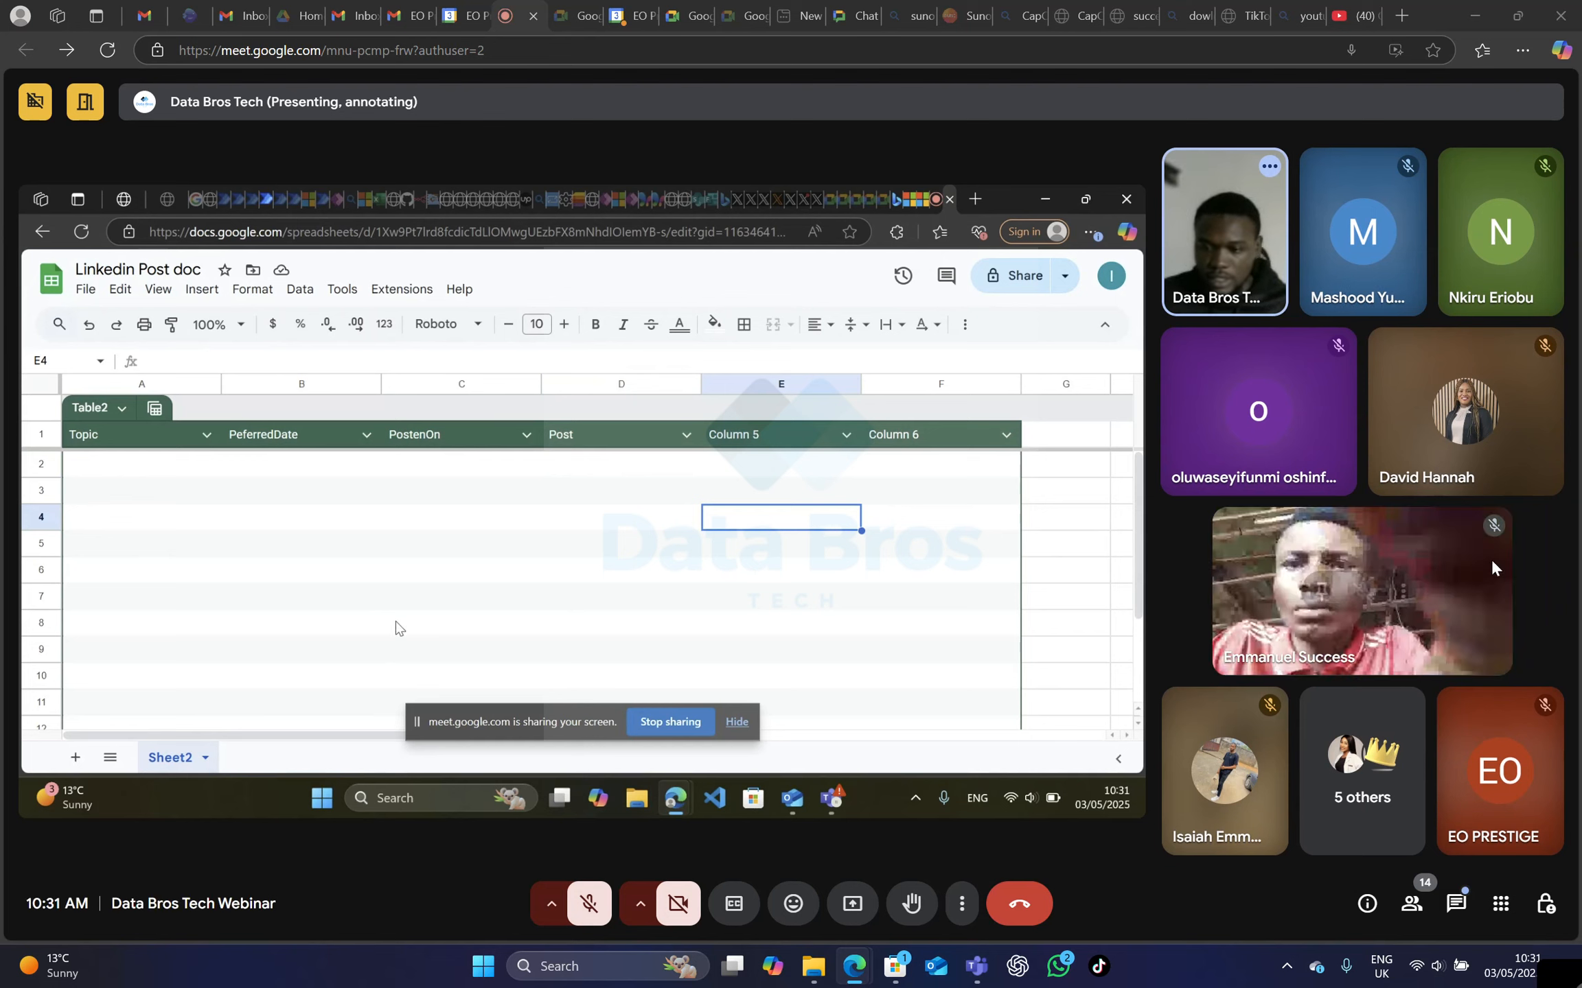
Enter "How to use power automate to automate our task" as the Topic in the table's first data row.
{"action": "scroll", "coordinate": [403, 648], "scroll_direction": "down", "scroll_amount": 1}
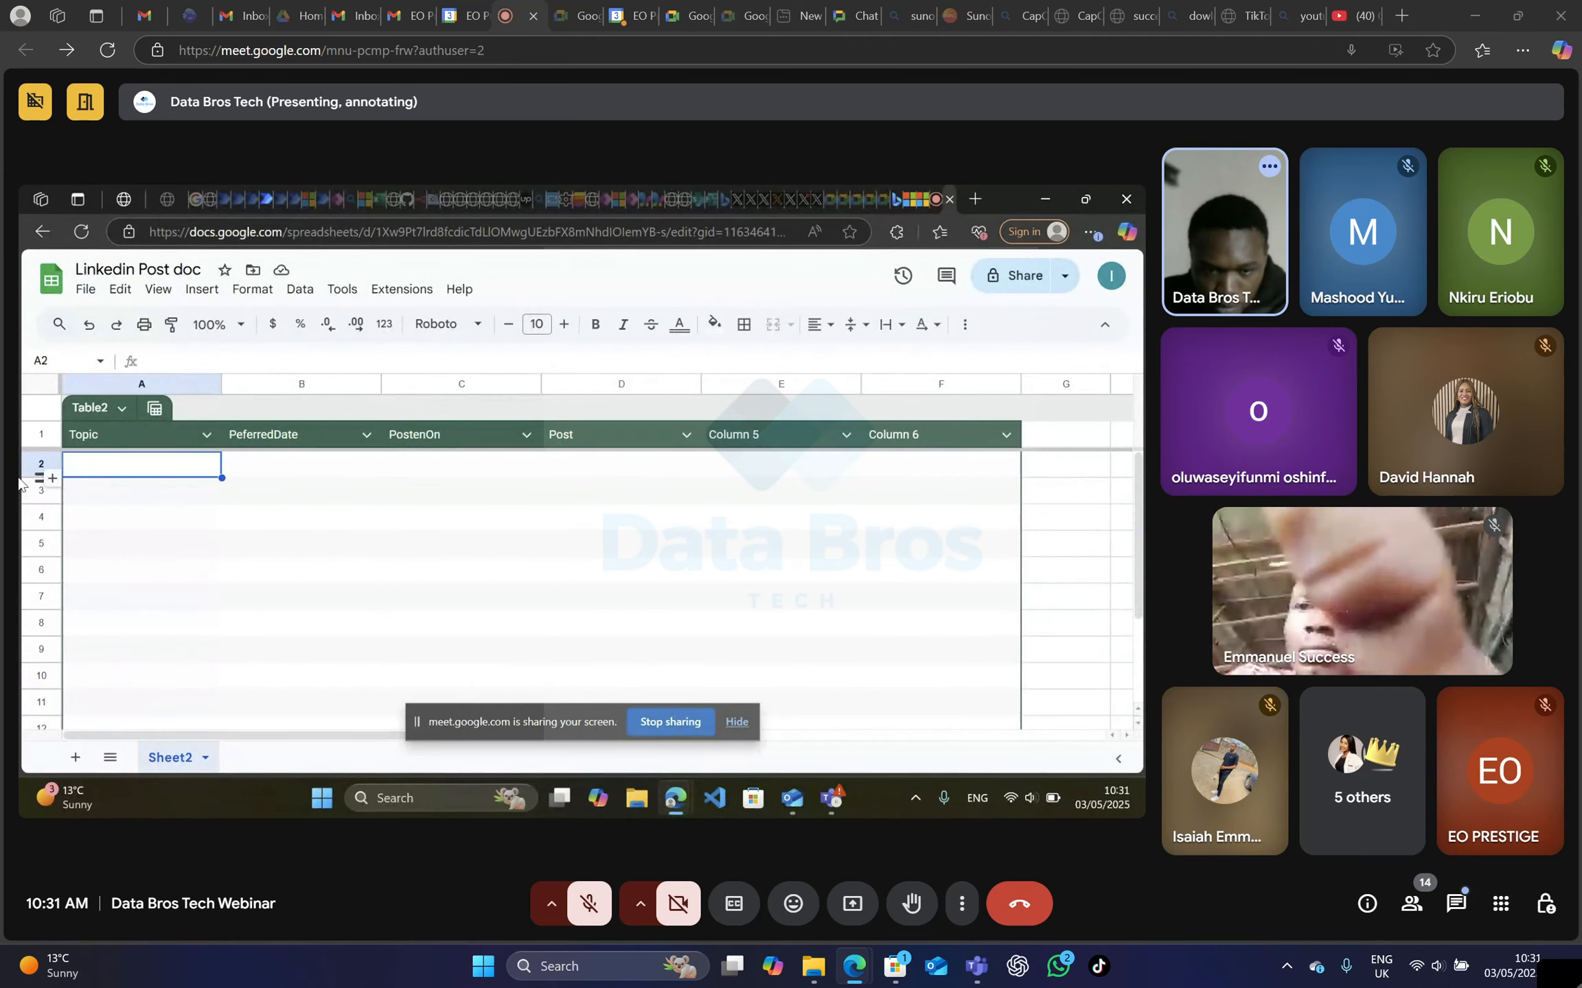
{"action": "double_click", "coordinate": [96, 473]}
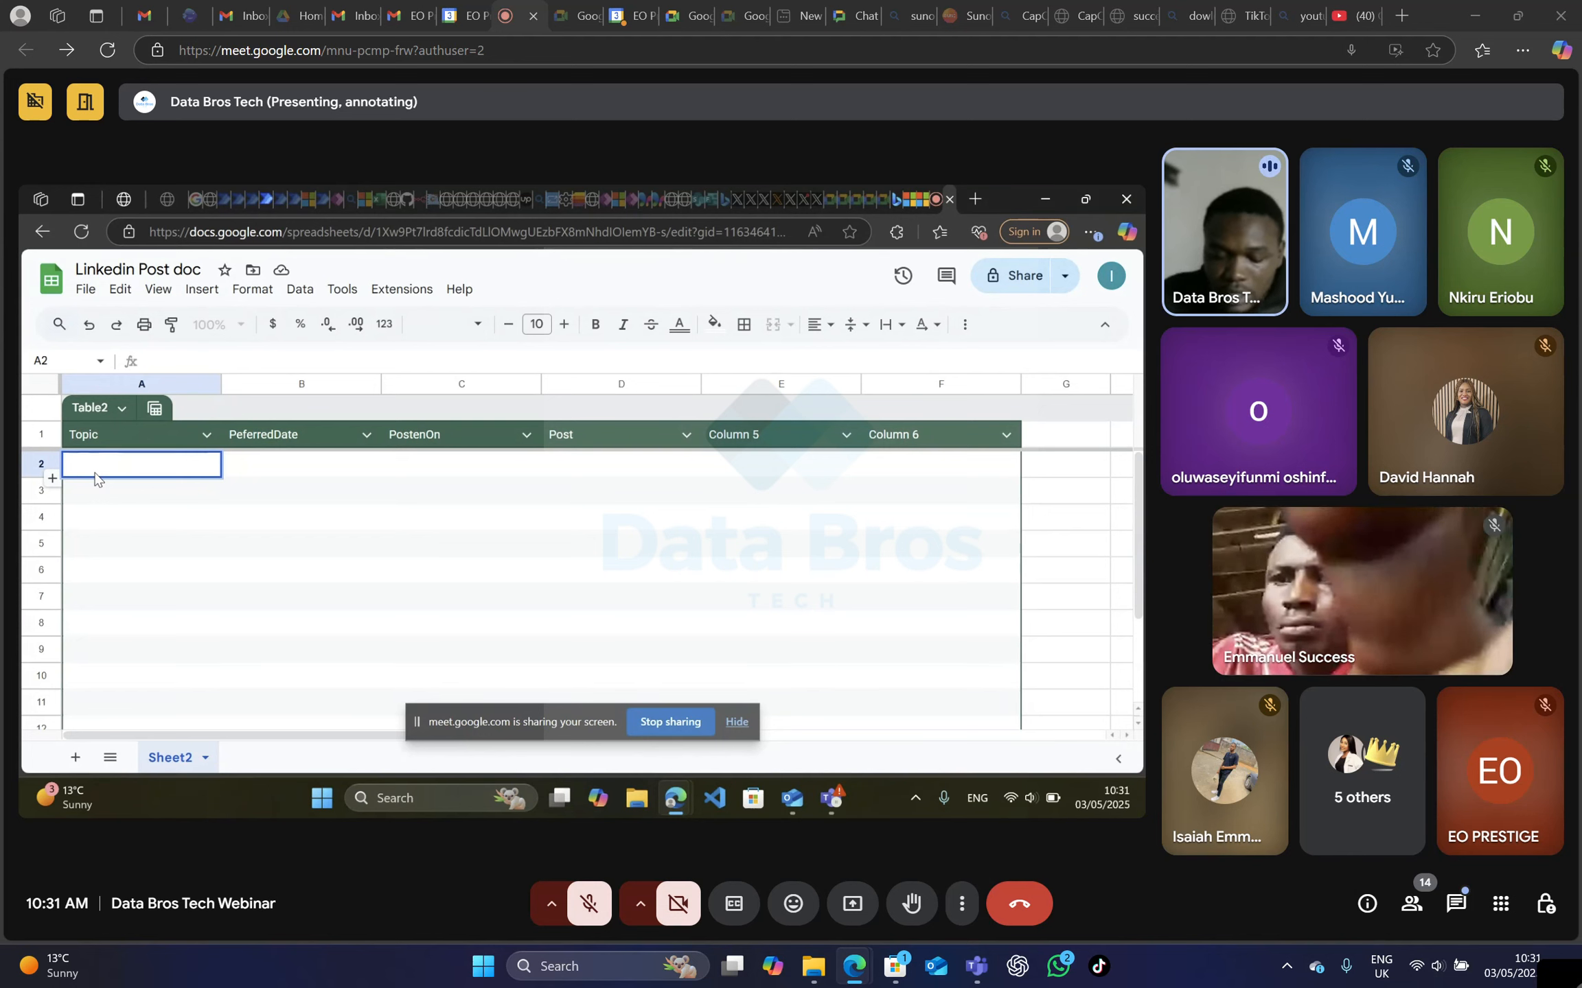
{"action": "type", "text": "How"}
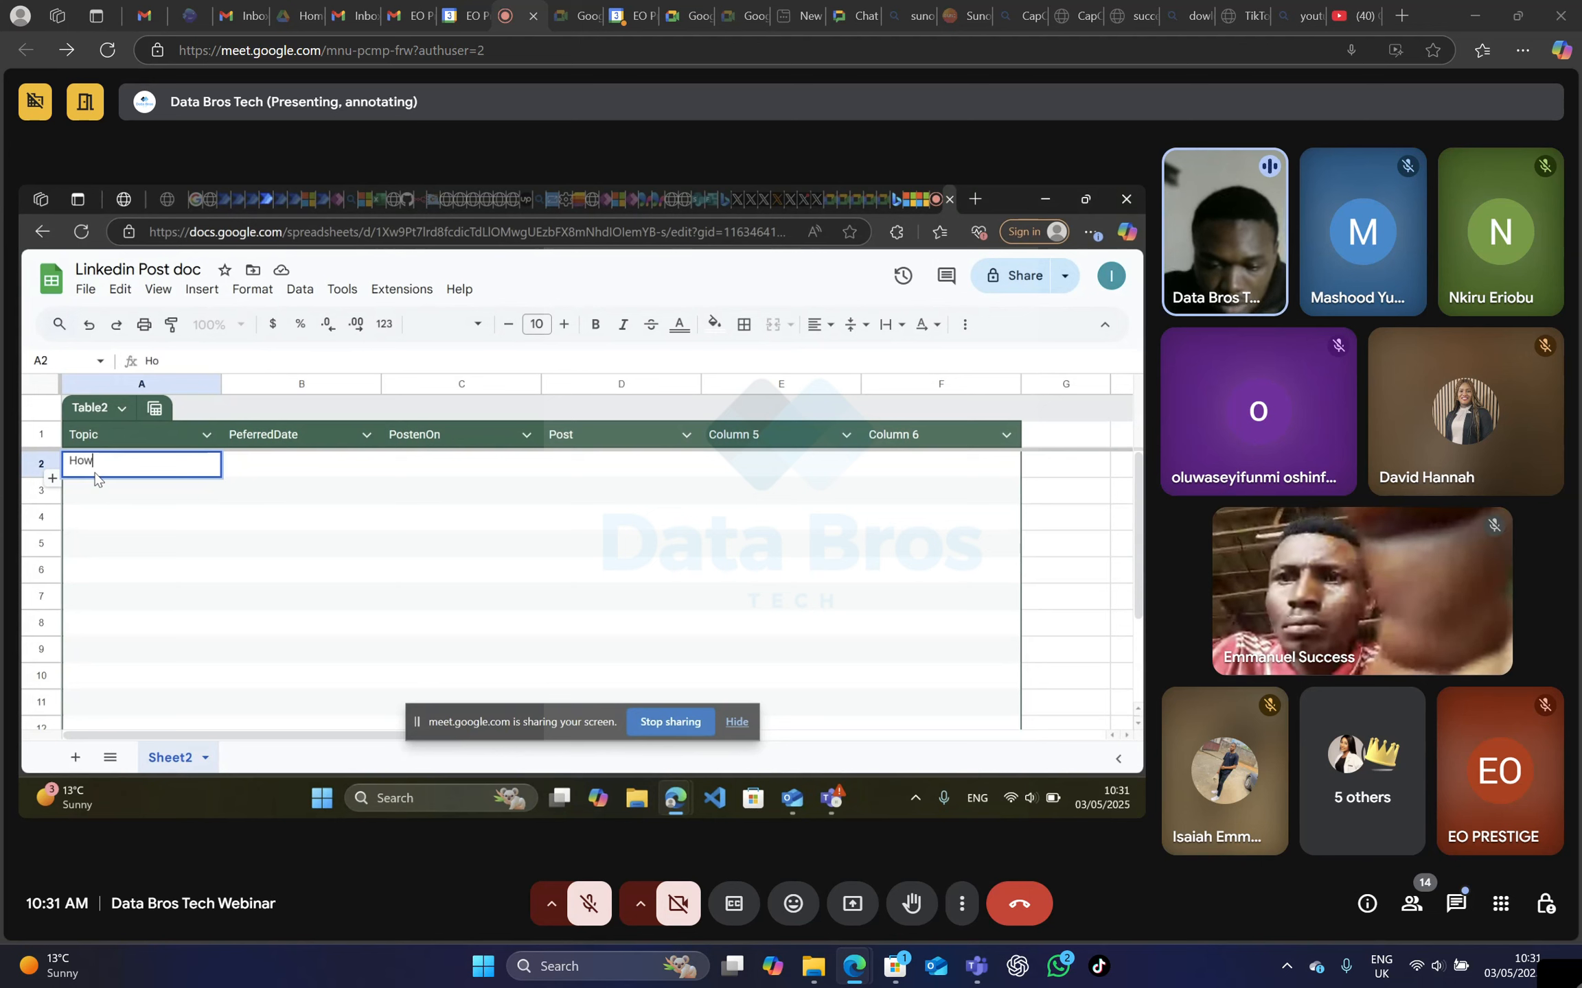
{"action": "type", "text": " to make"}
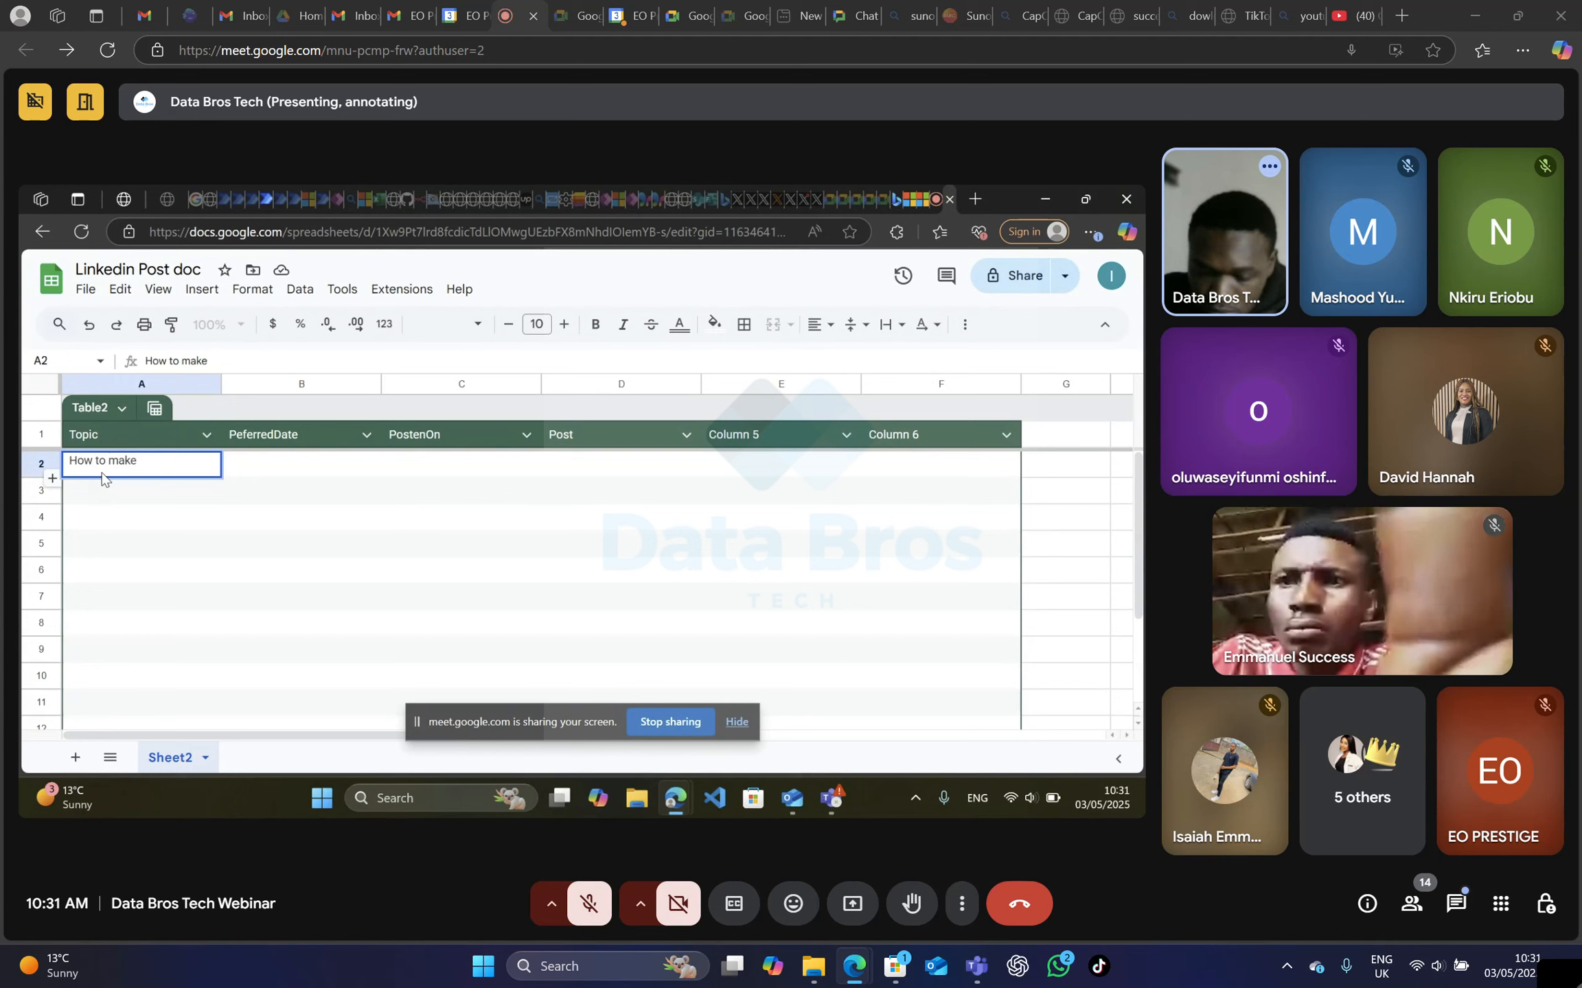
{"action": "key", "text": "BackSpace"}
{"action": "key", "text": "BackSpace"}
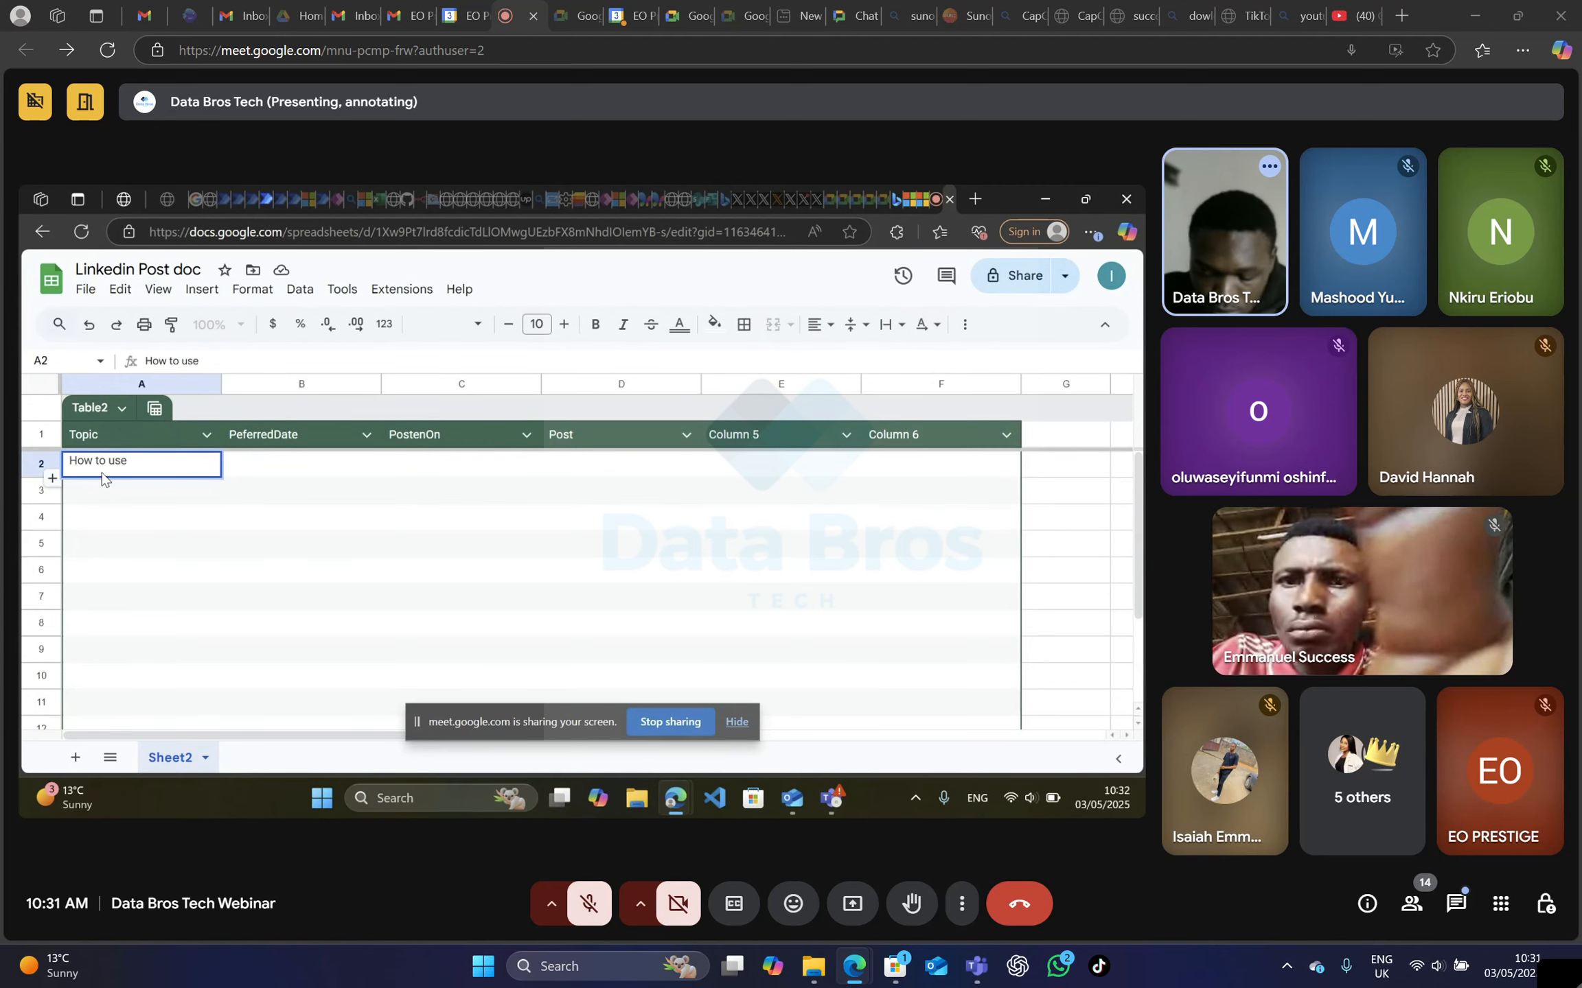
{"action": "type", "text": "use power"}
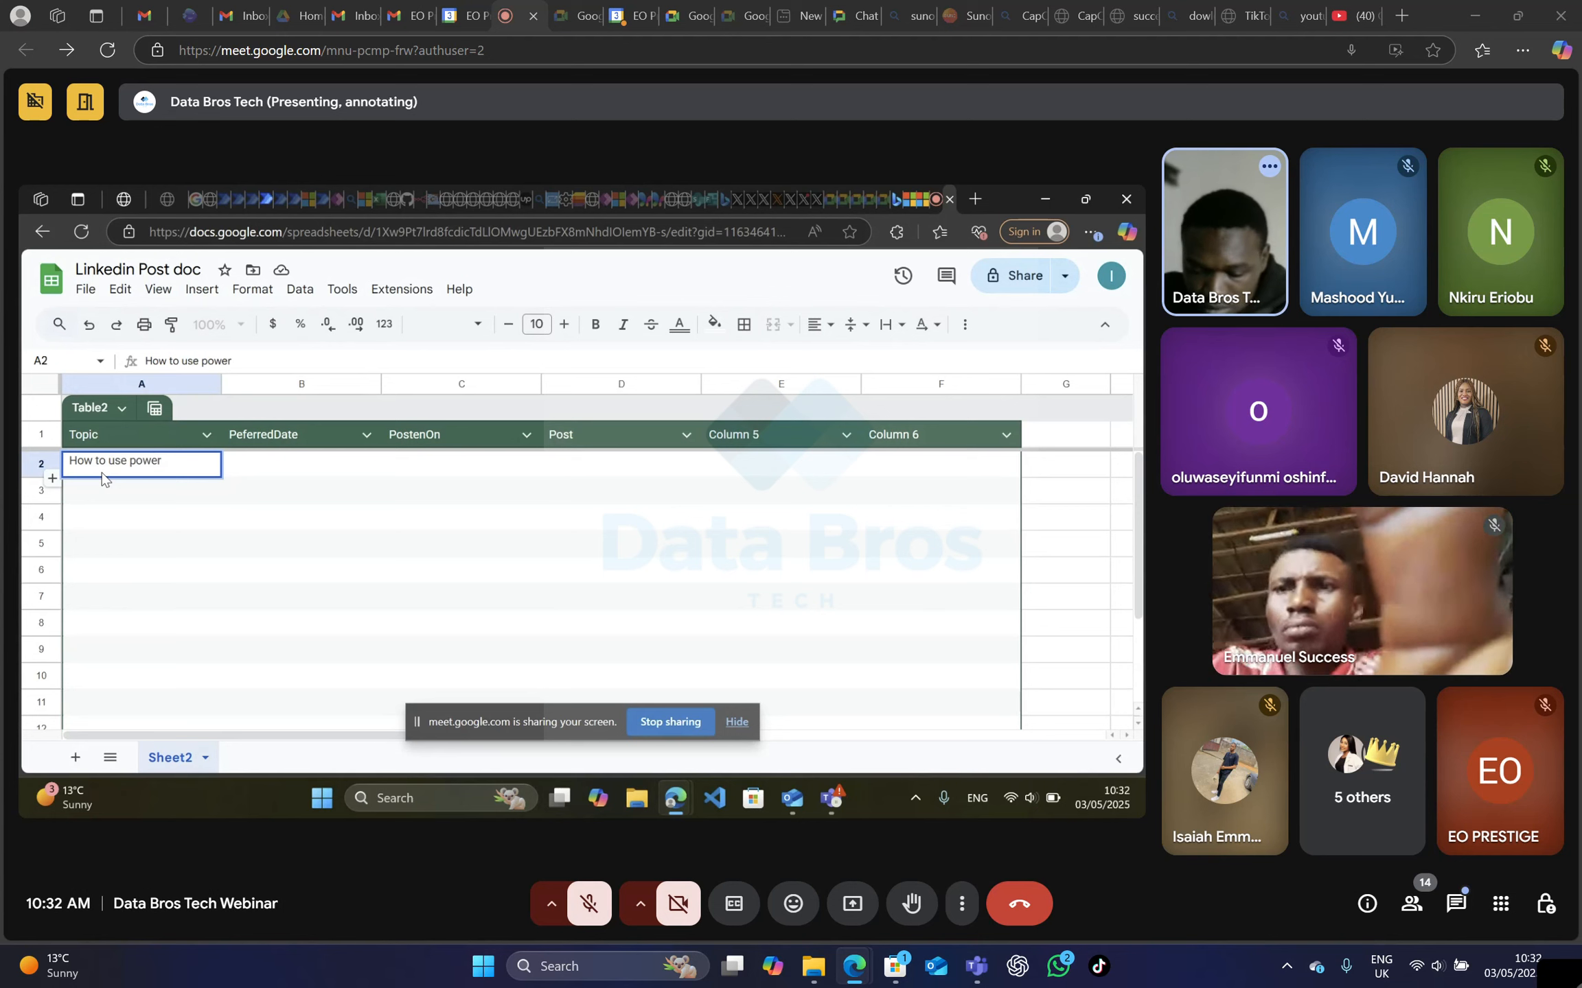
{"action": "type", "text": " autm"}
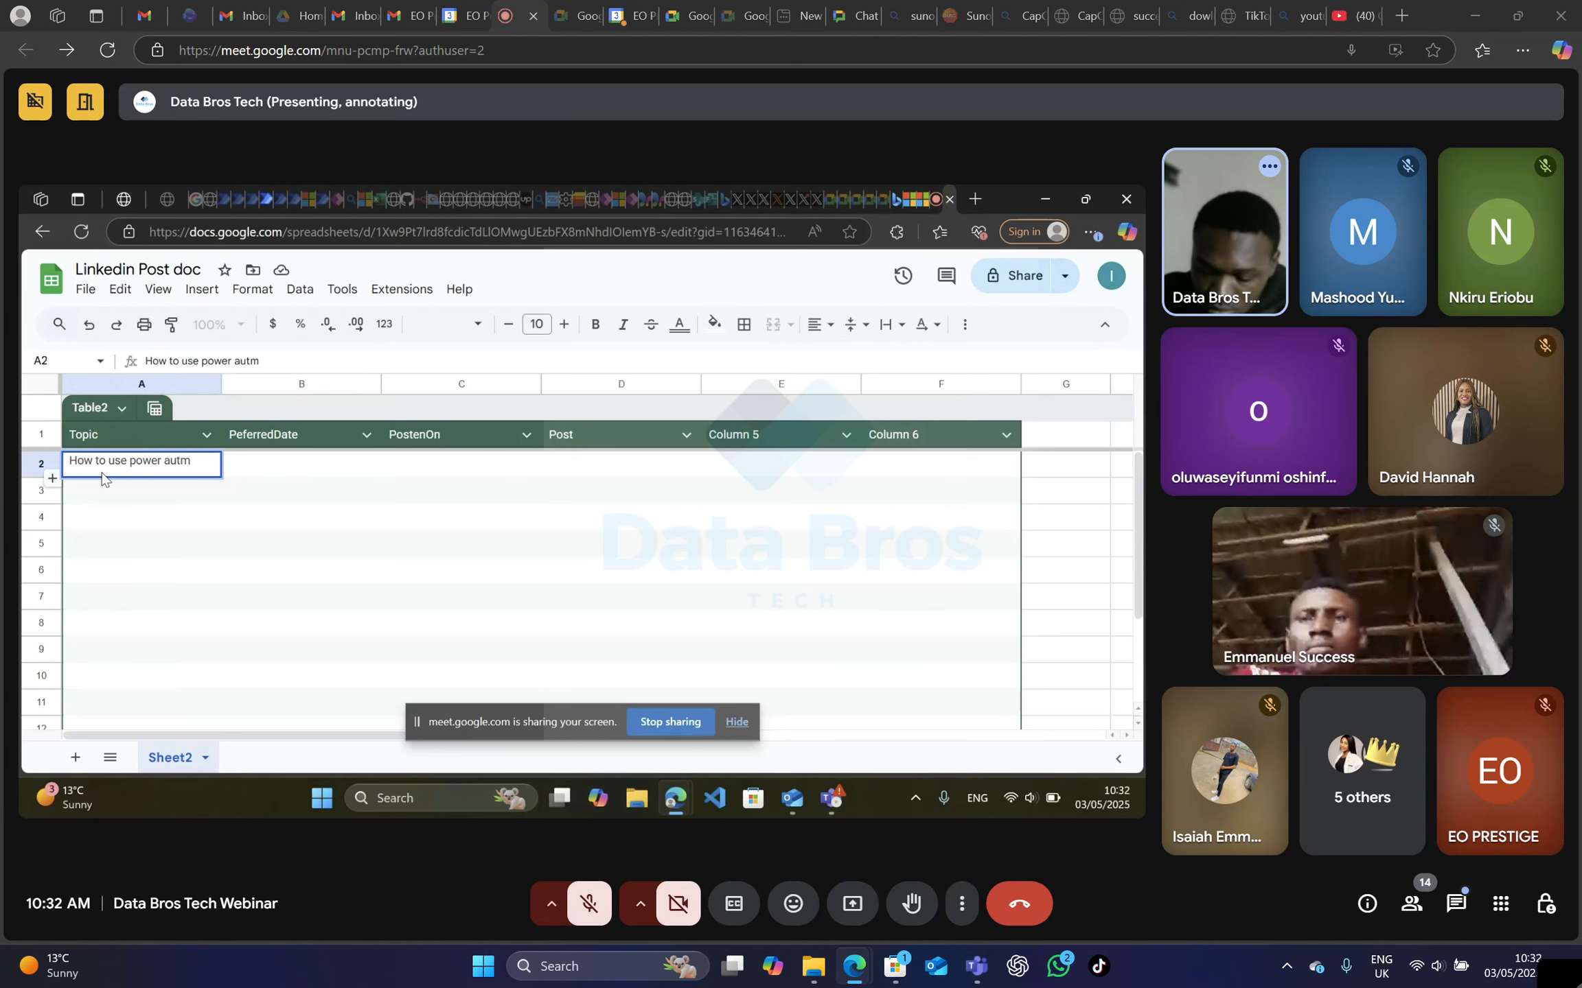
{"action": "key", "text": "BackSpace"}
{"action": "key", "text": "BackSpace"}
{"action": "type", "text": "toma"}
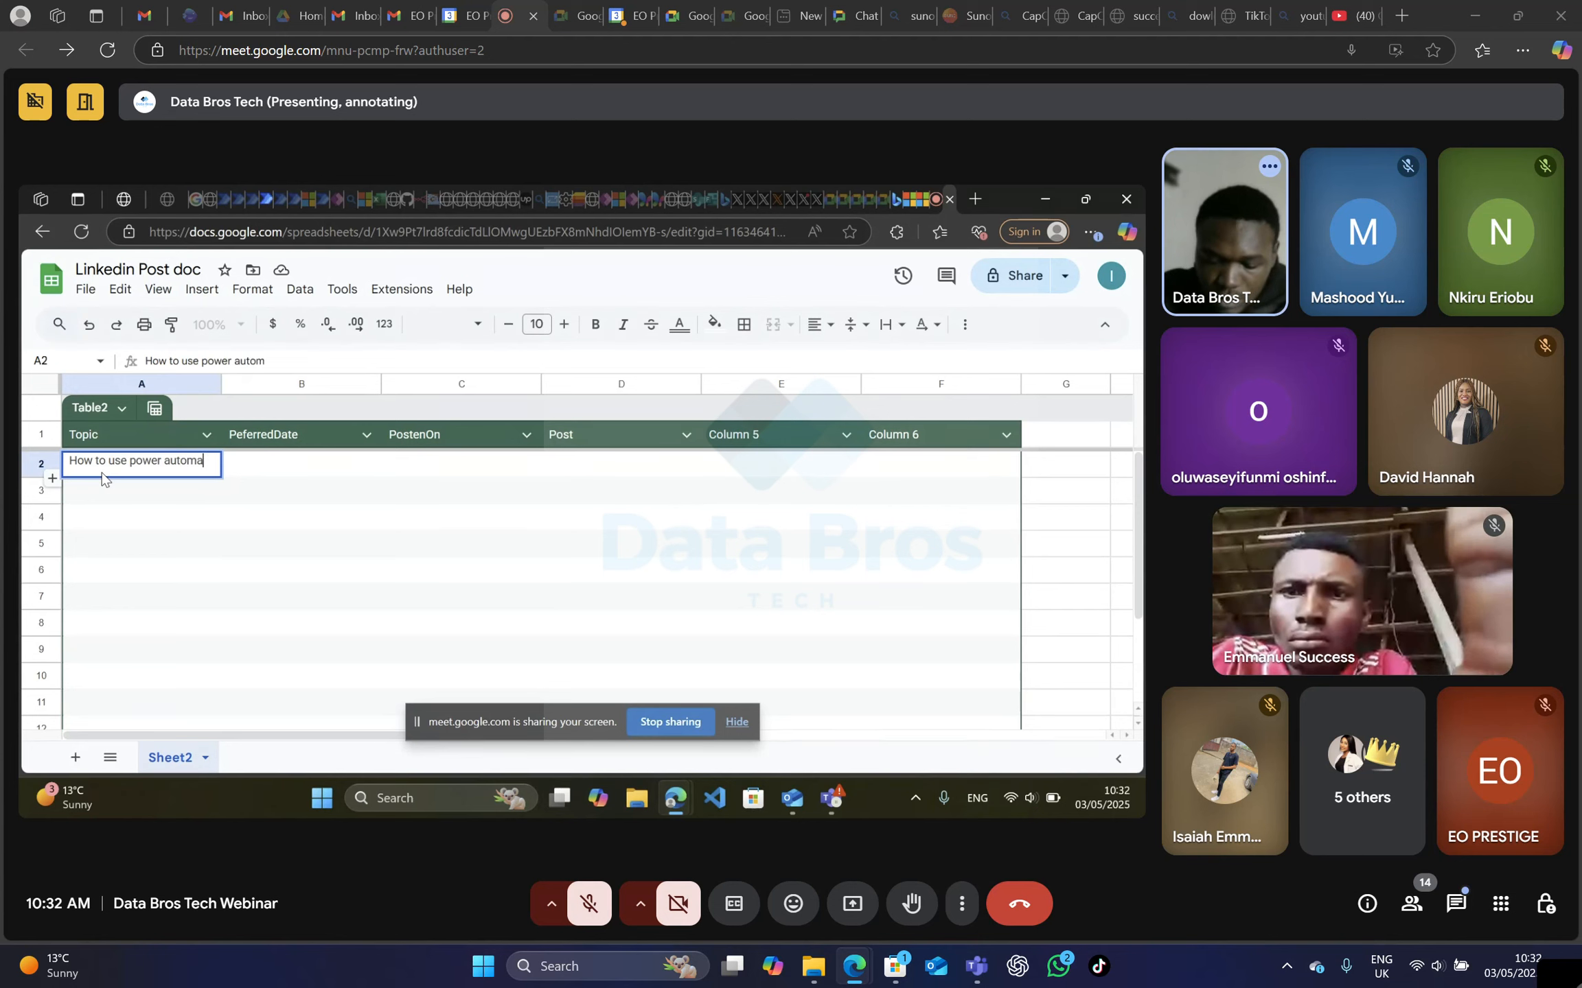
{"action": "type", "text": "te to a"}
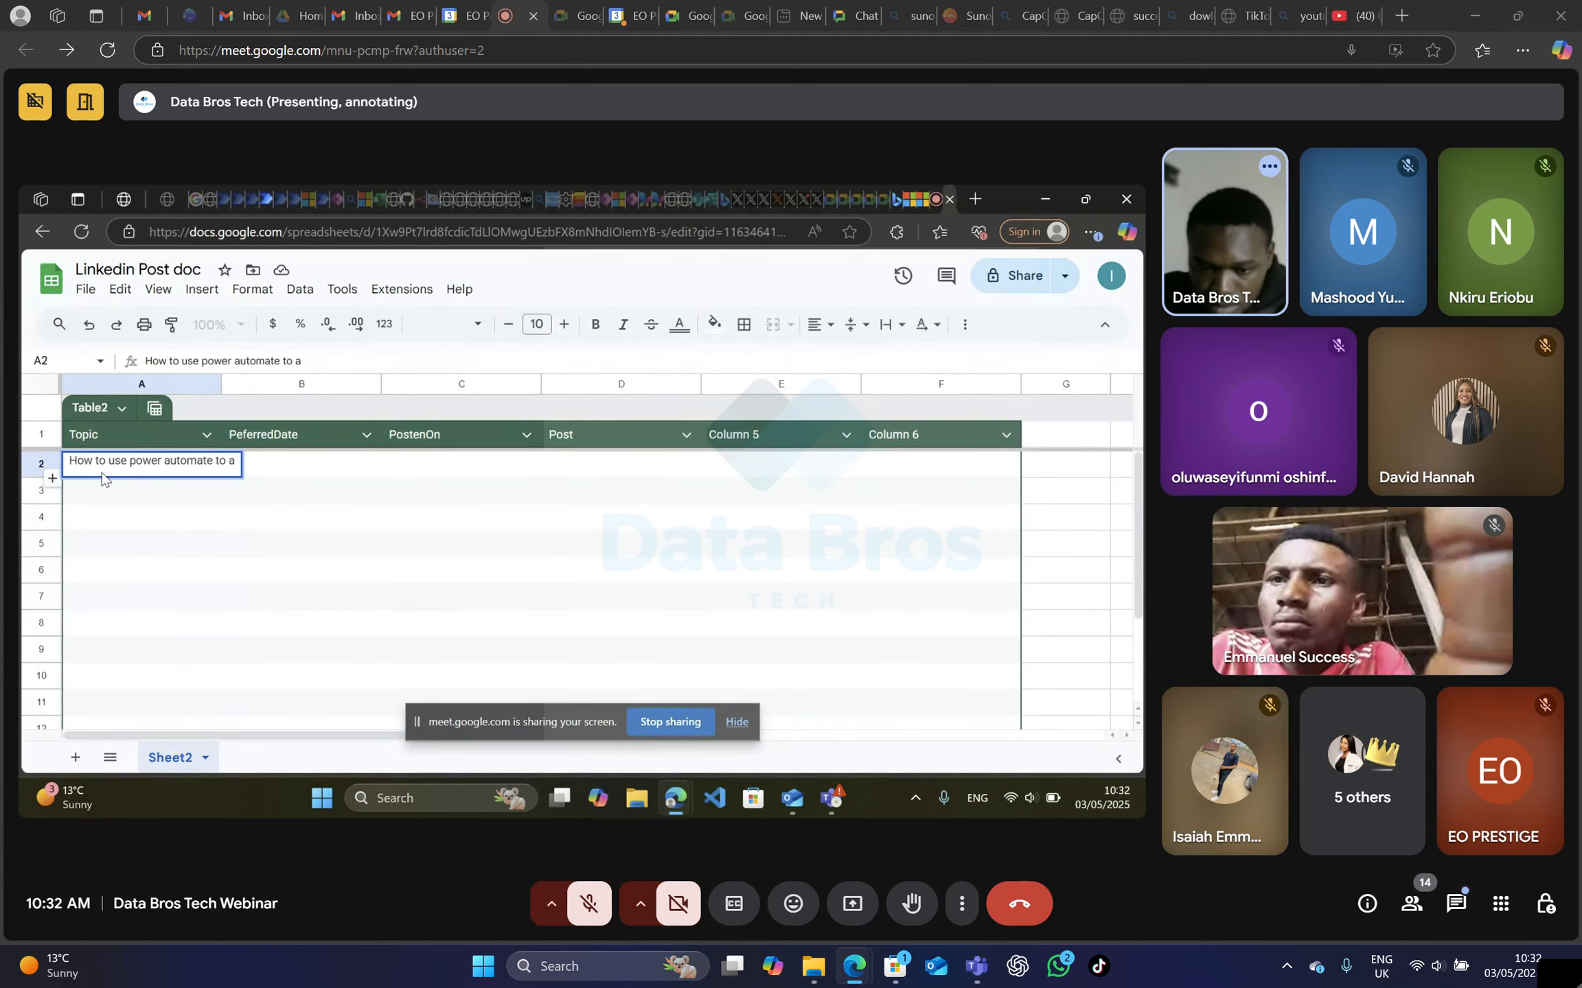
{"action": "type", "text": "utomate"}
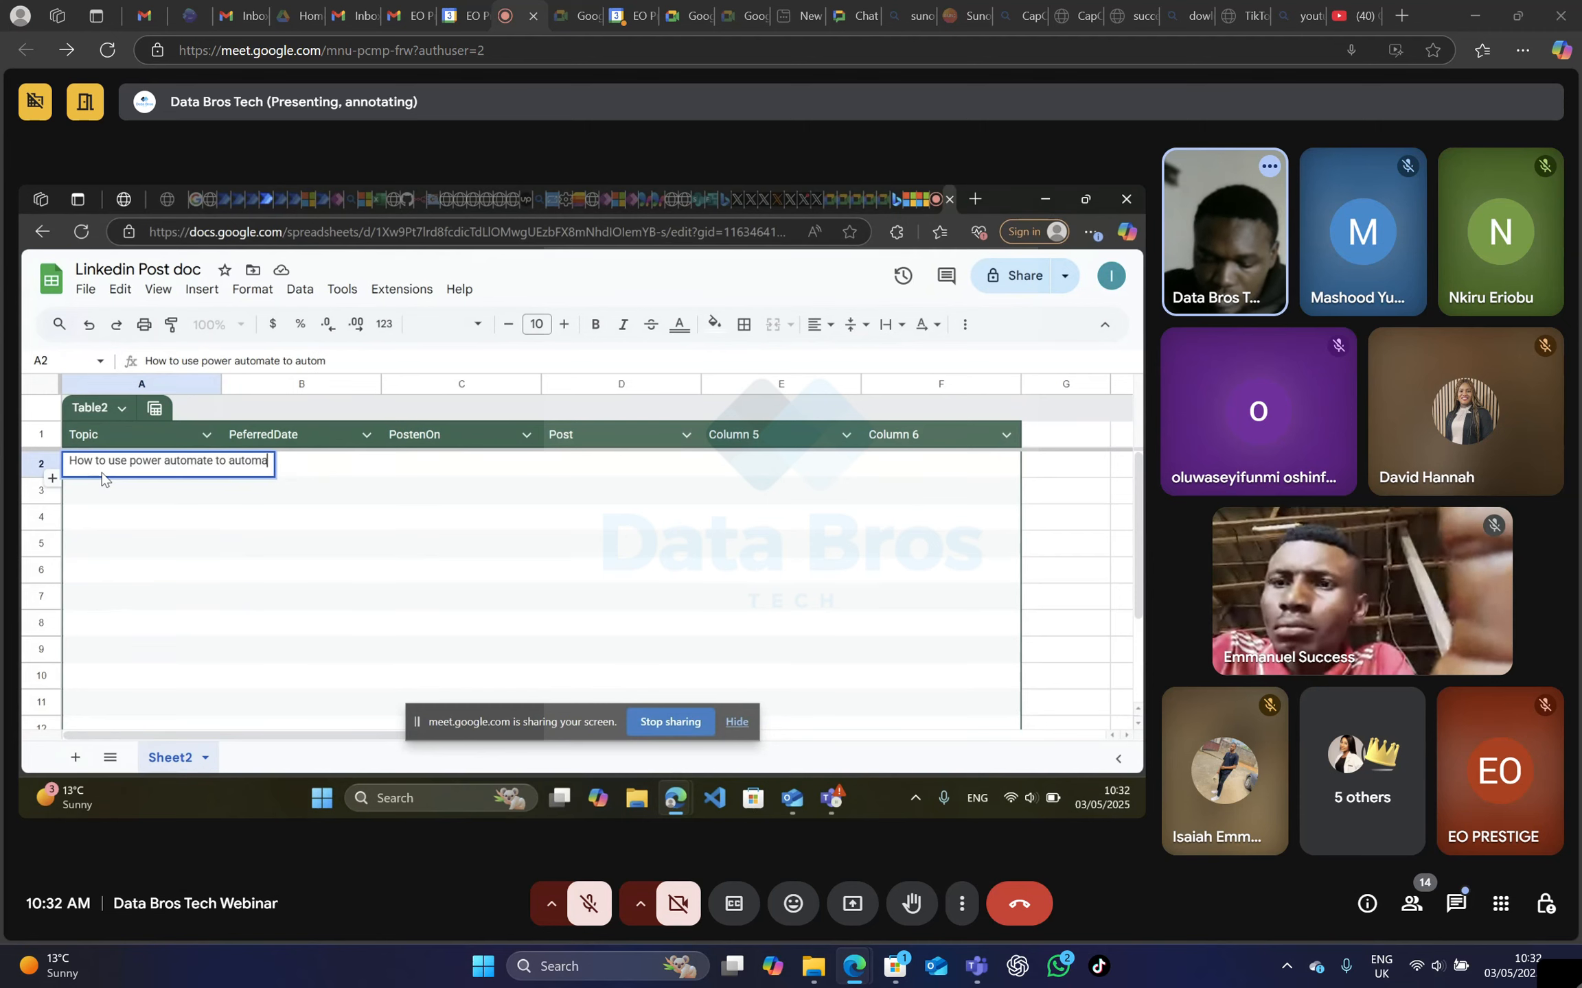
{"action": "type", "text": " our"}
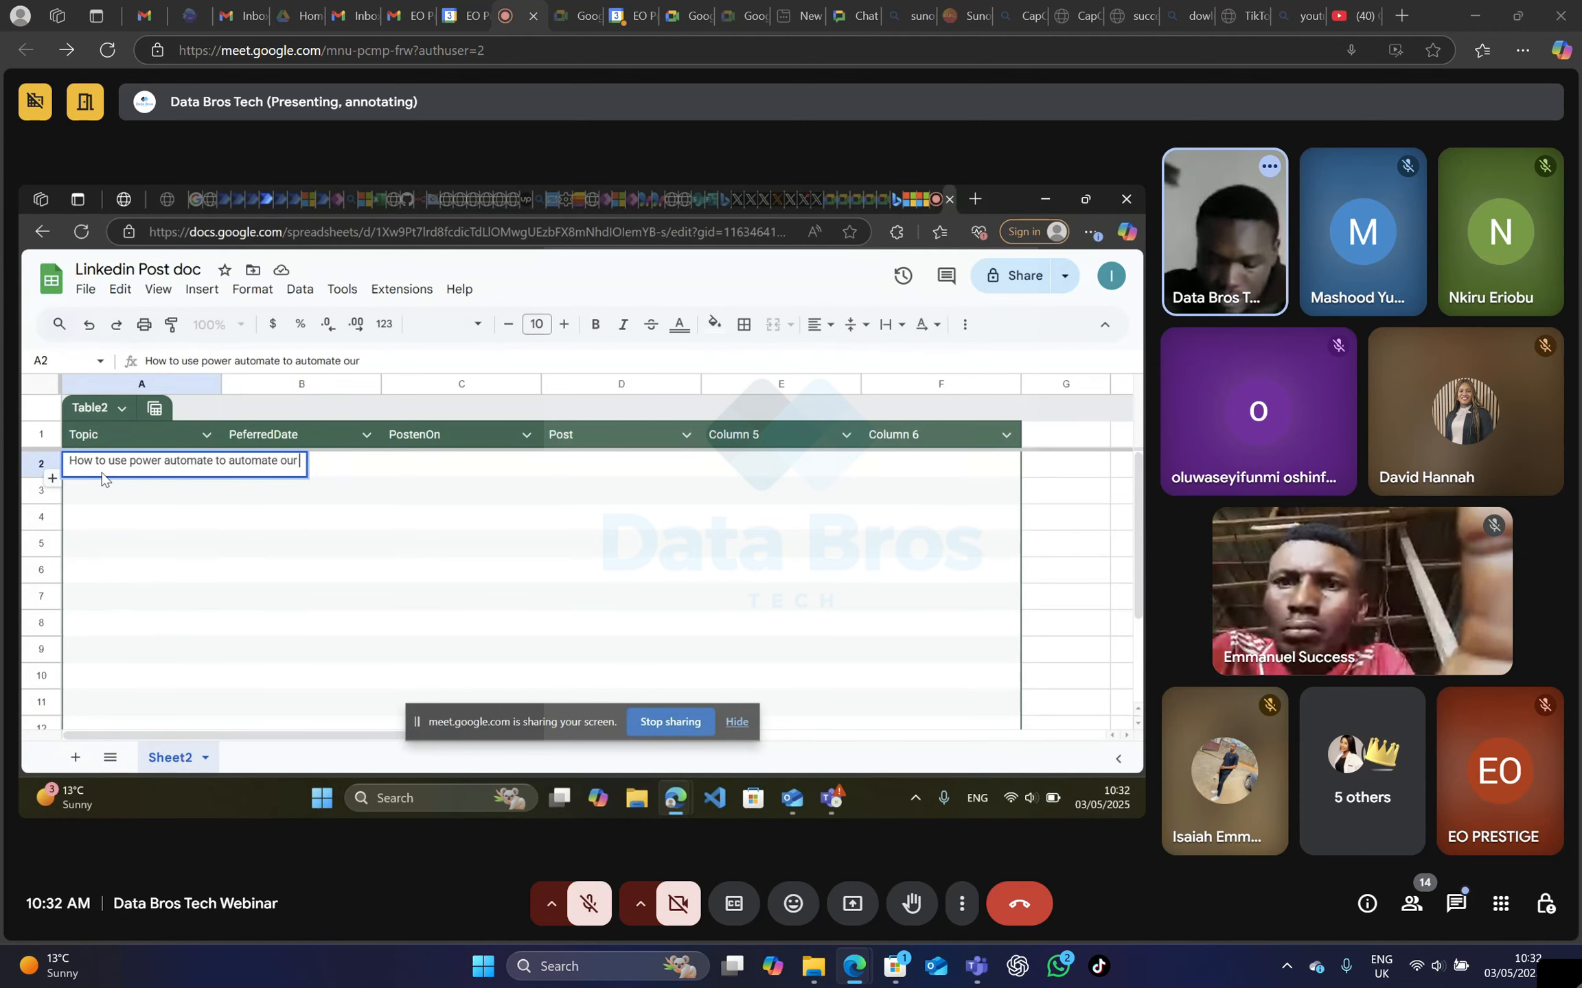
{"action": "type", "text": " task"}
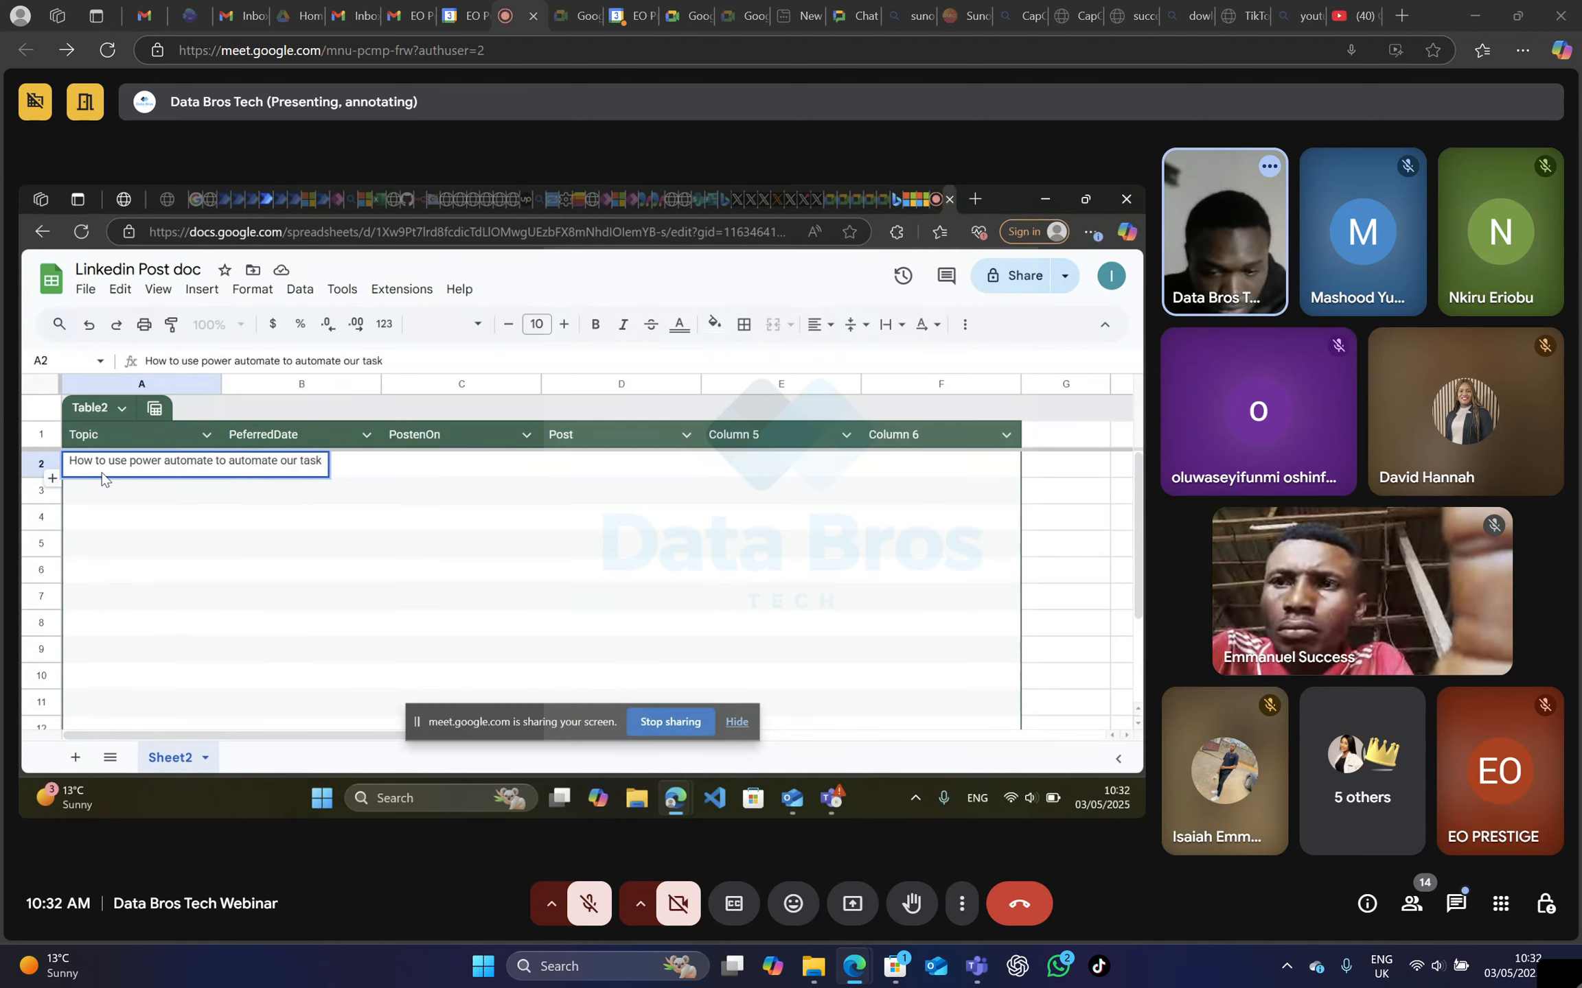
{"action": "left_click", "coordinate": [400, 479]}
Enter 23/05/2025 as the PeferredDate in the table's first data row.
{"action": "left_click", "coordinate": [280, 473]}
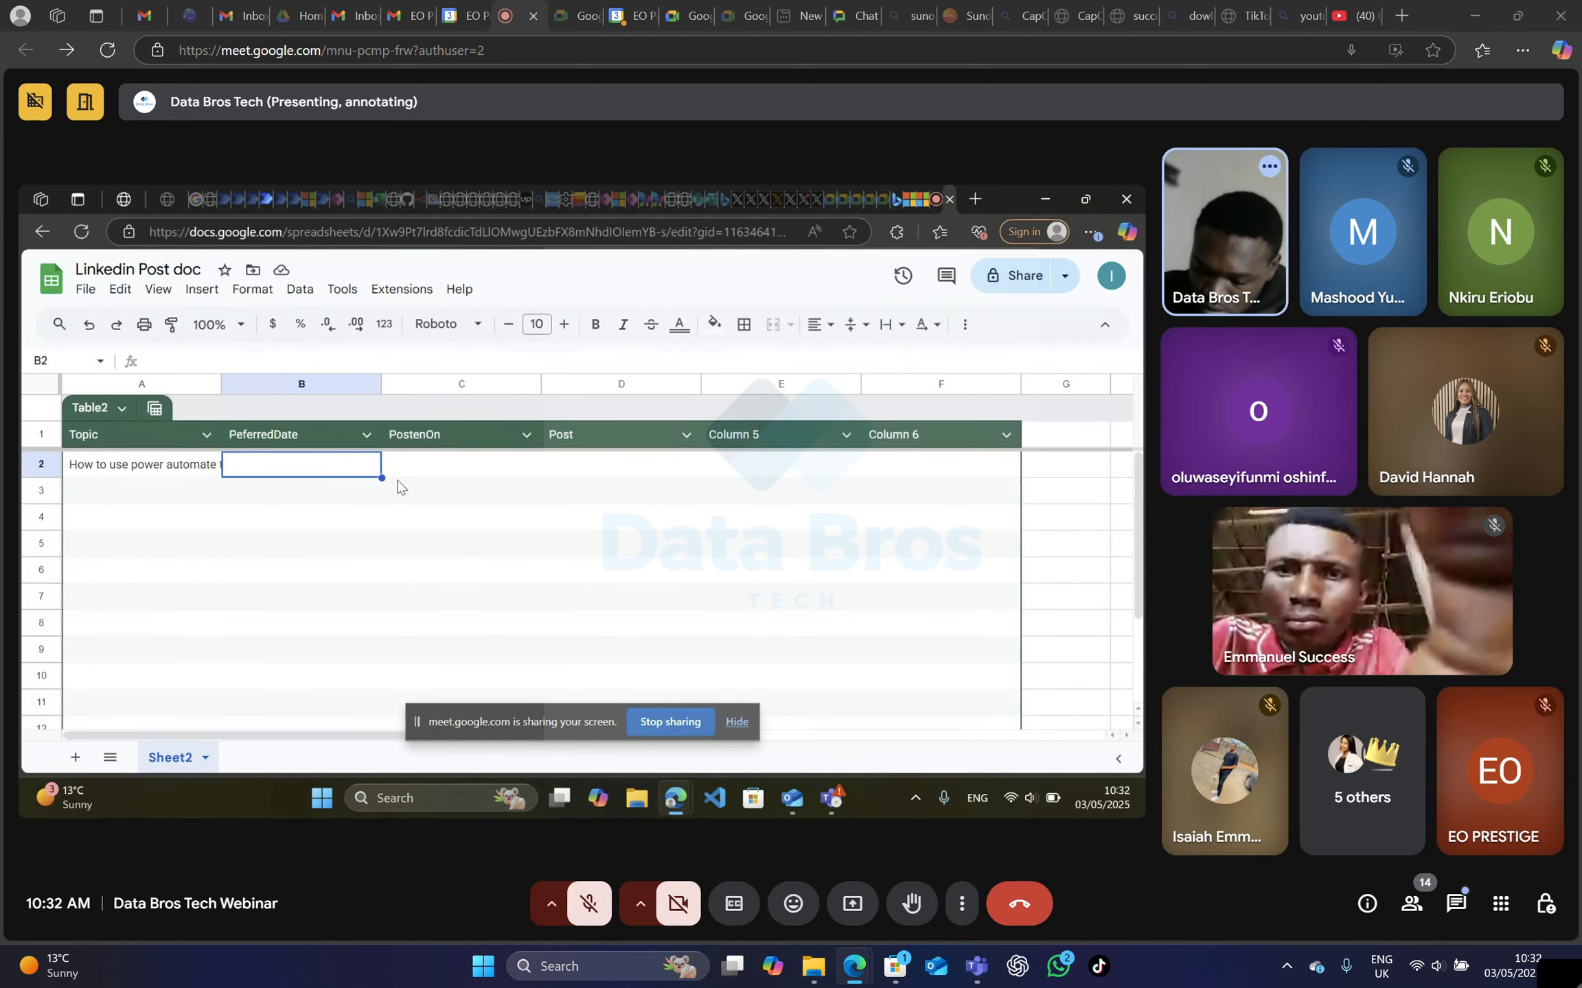
{"action": "type", "text": "23"}
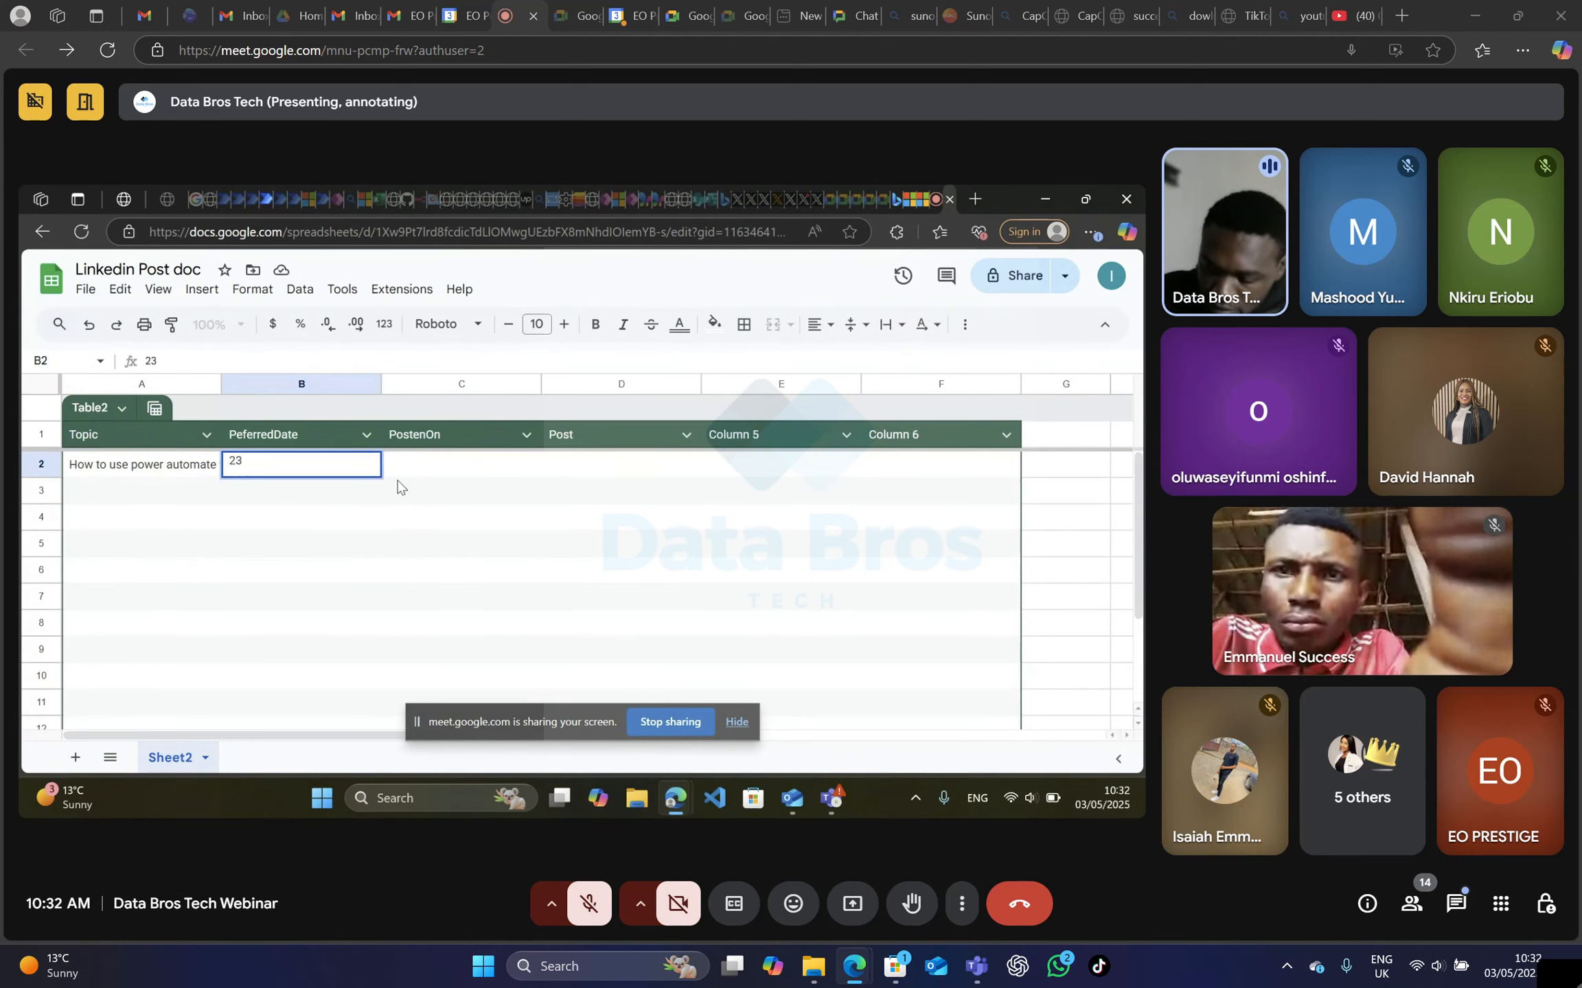
{"action": "type", "text": "/"}
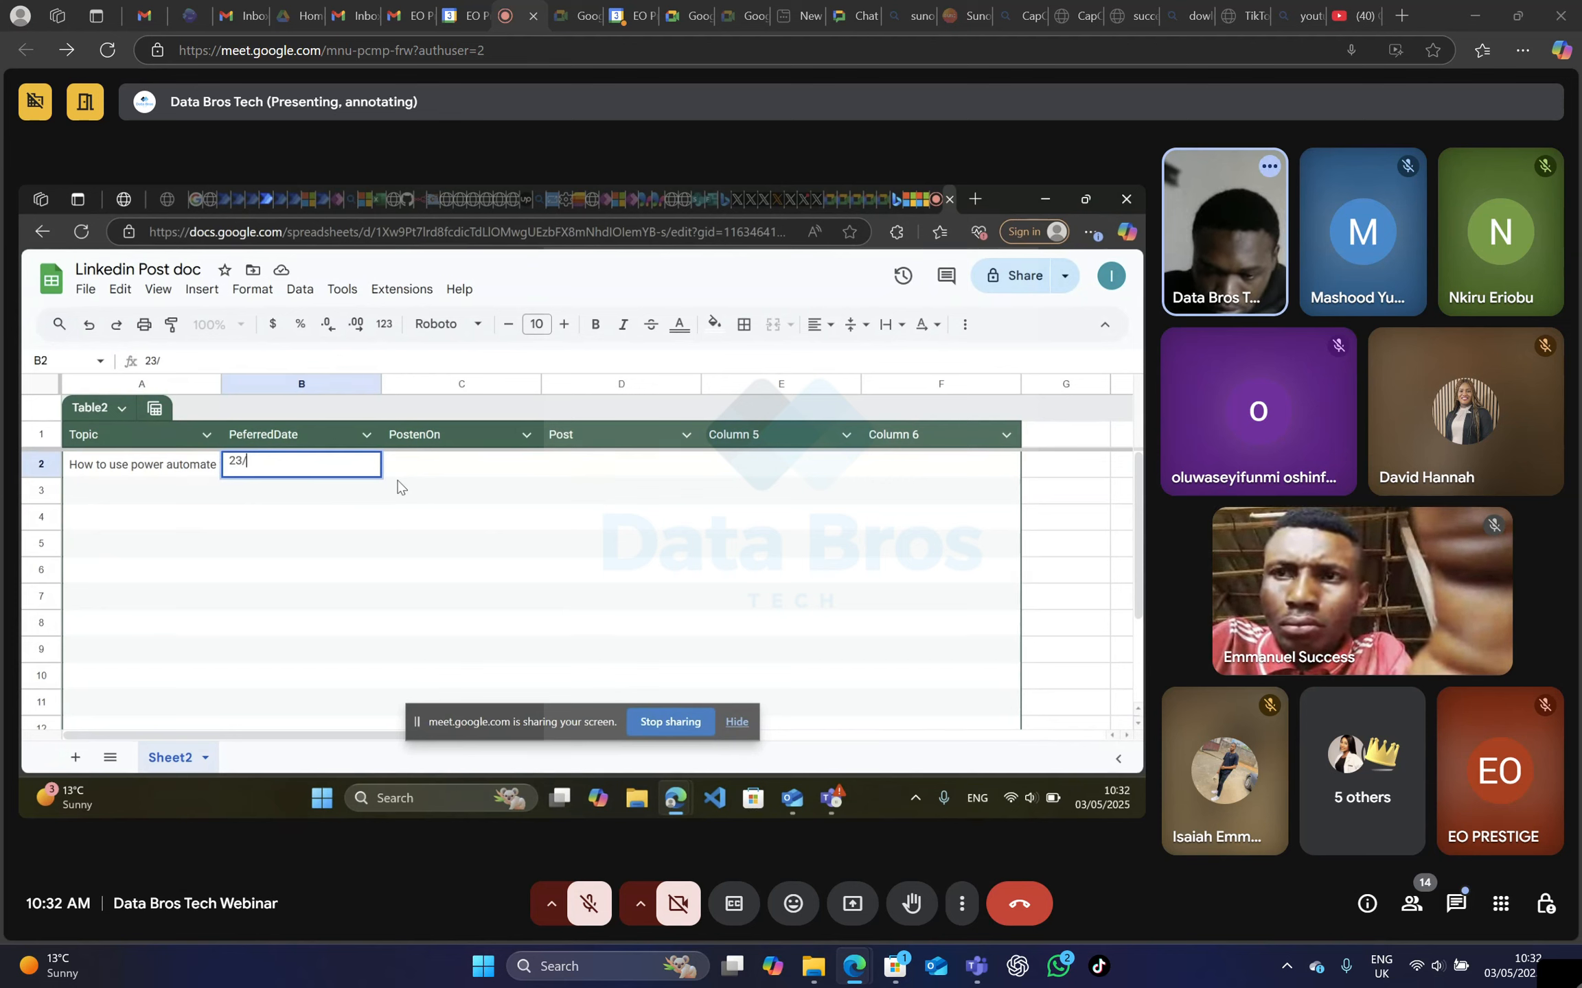
{"action": "type", "text": "0"}
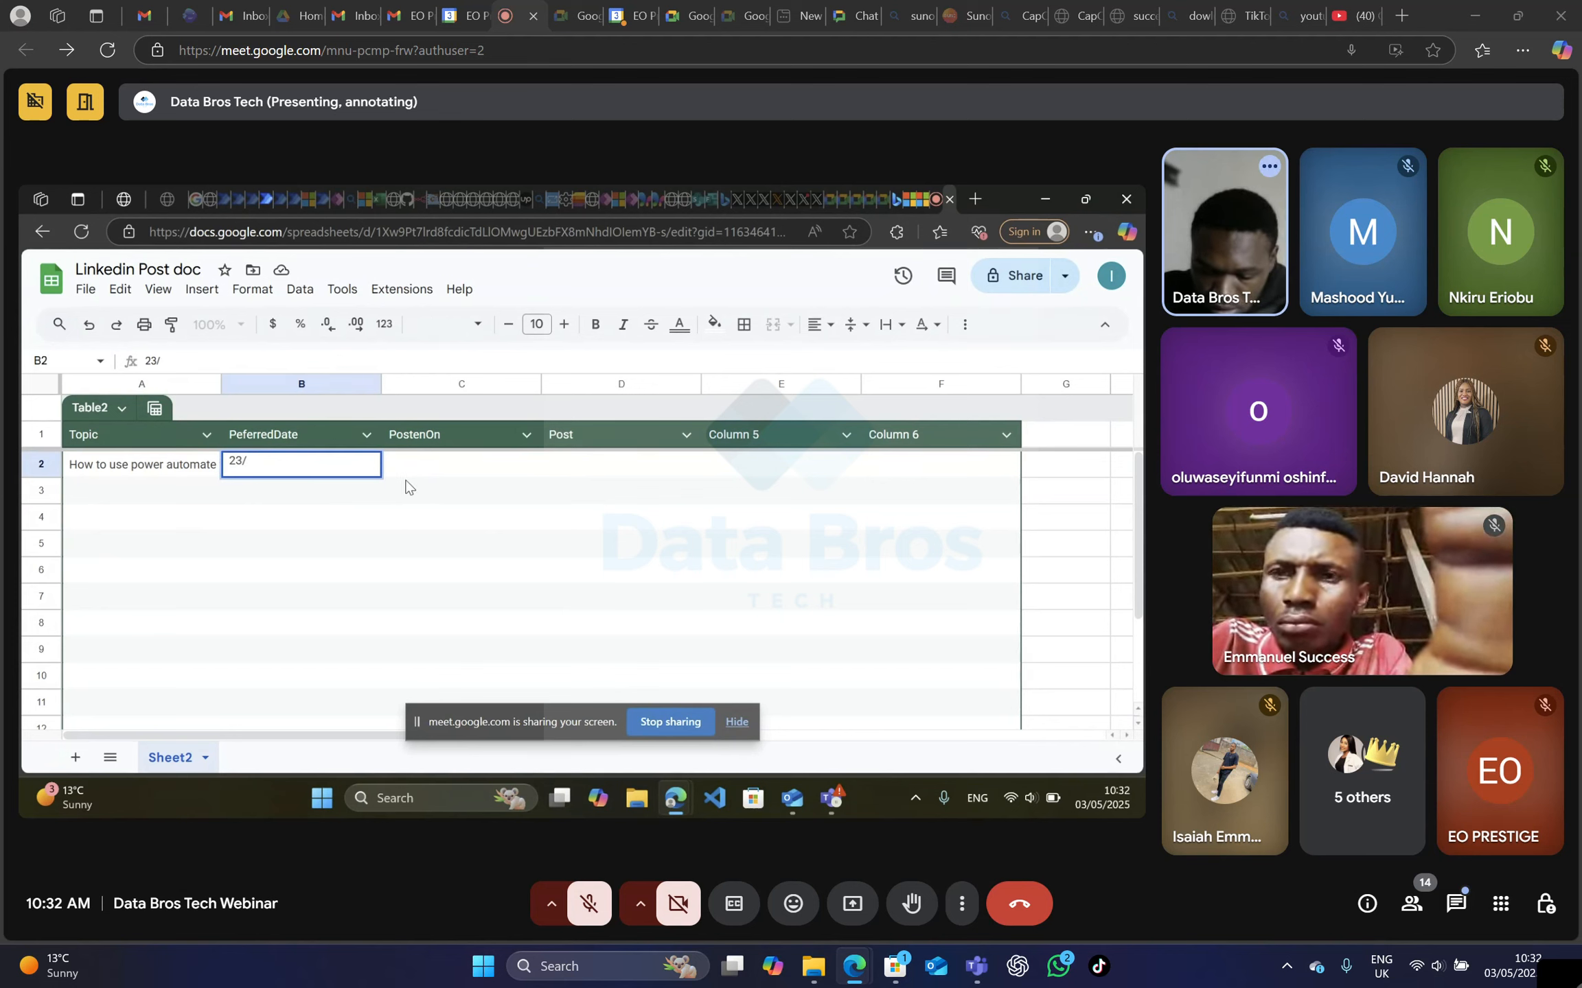
{"action": "type", "text": "5"}
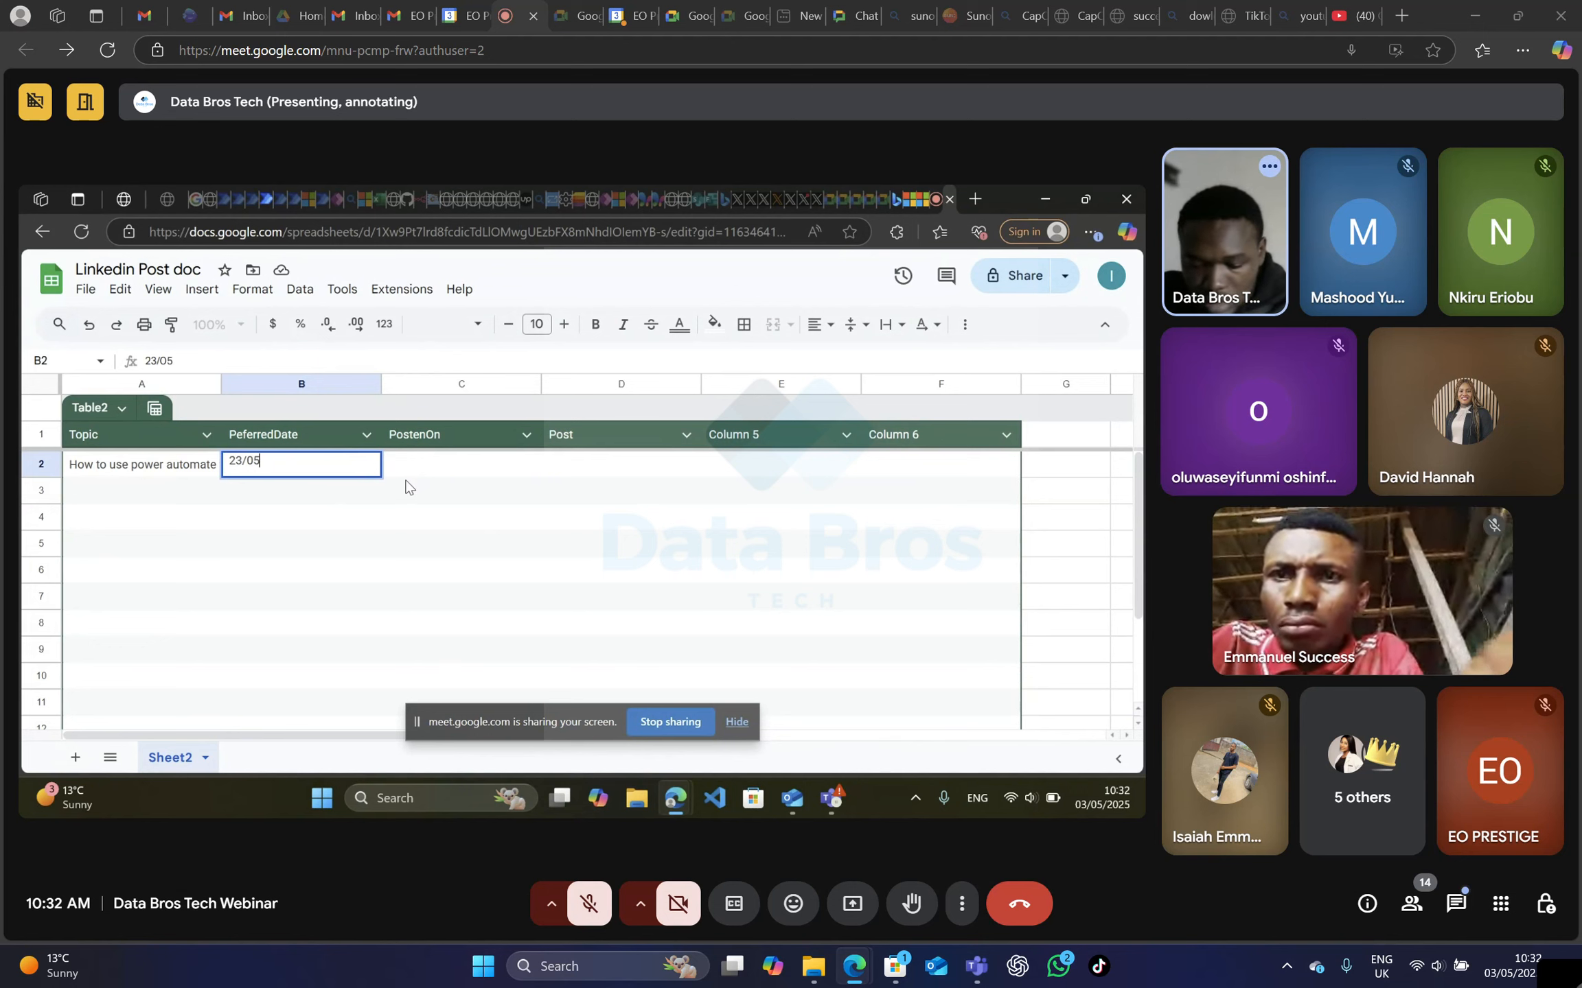
{"action": "type", "text": "/2025"}
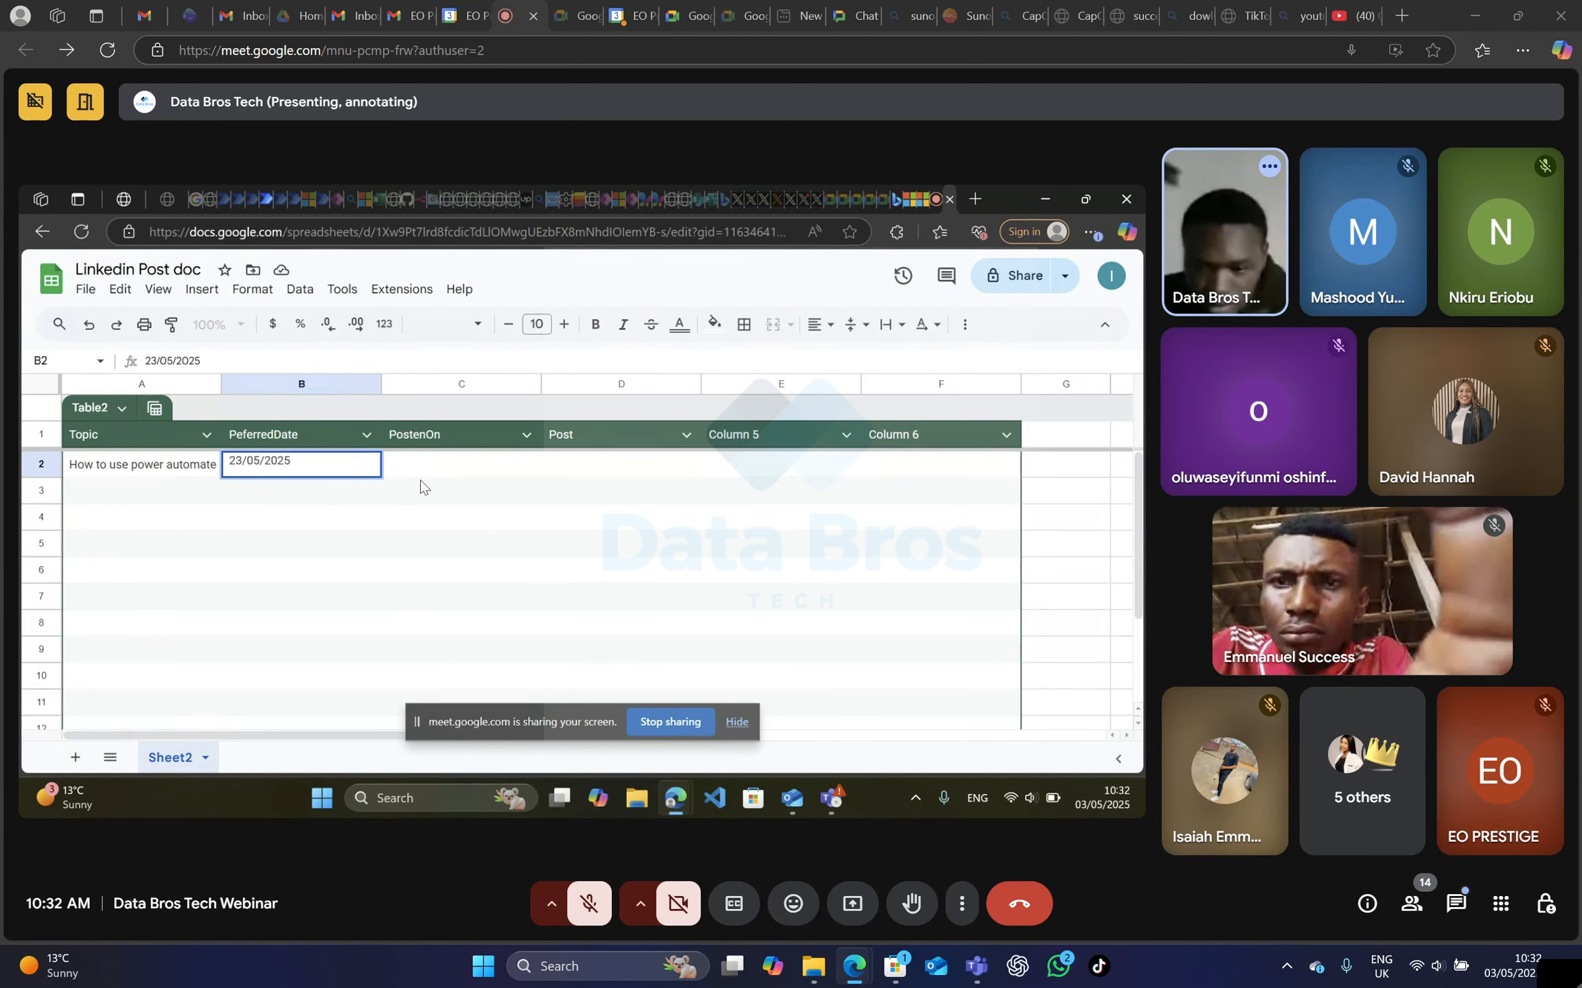
{"action": "left_click", "coordinate": [464, 468]}
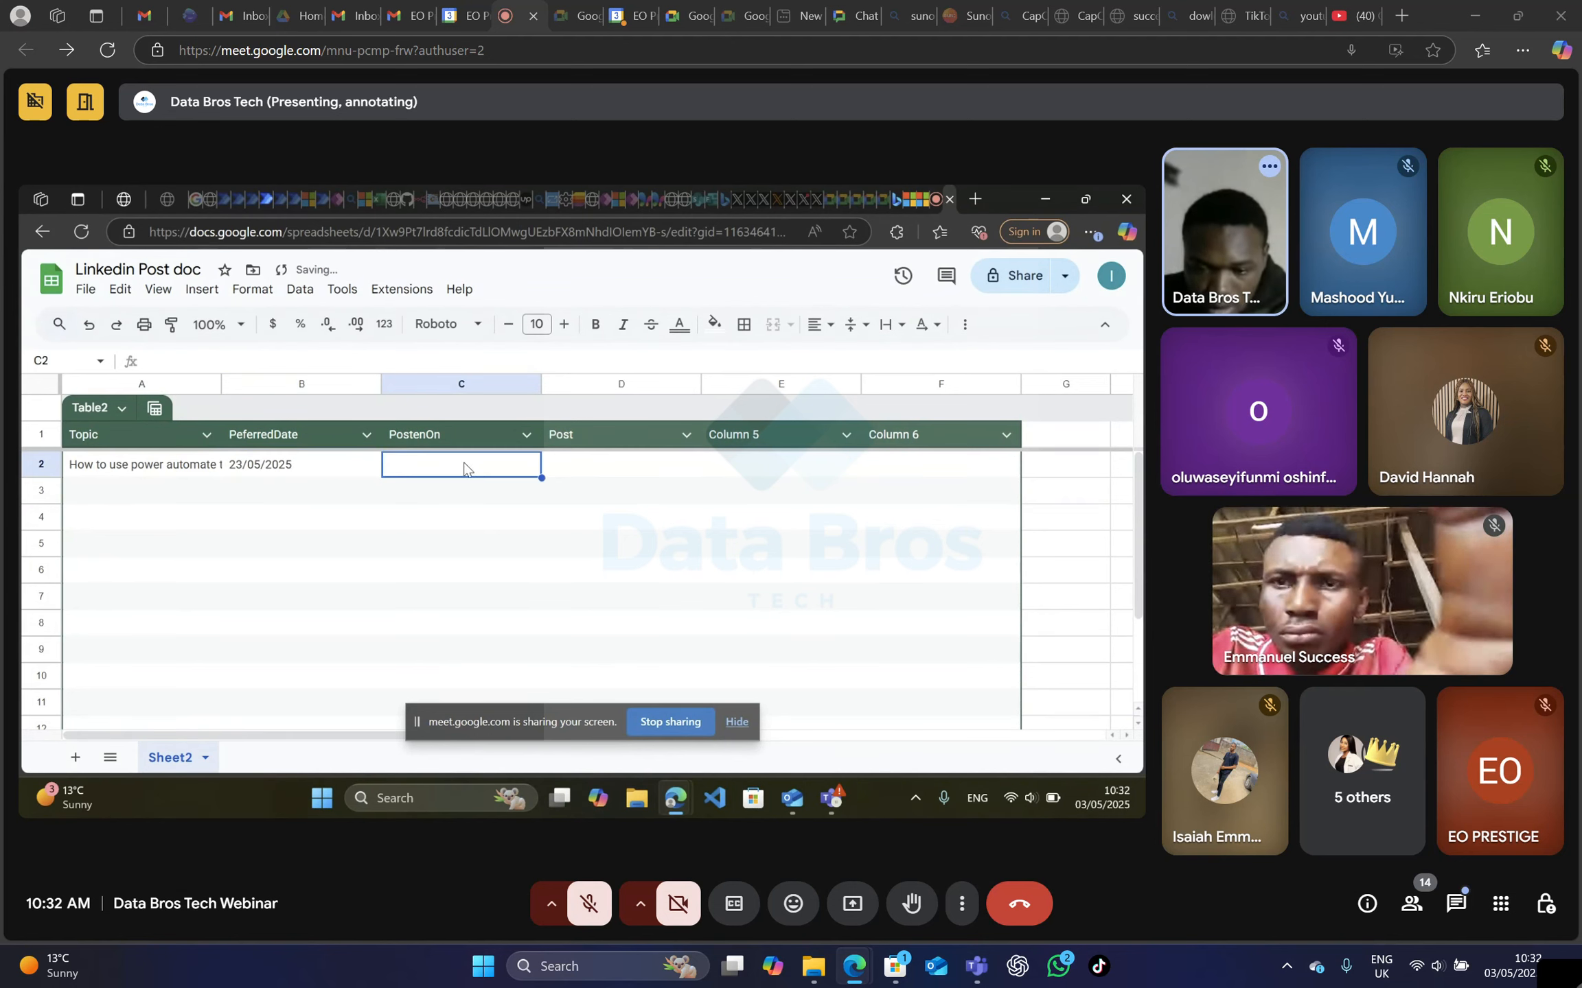
{"action": "left_click", "coordinate": [607, 472]}
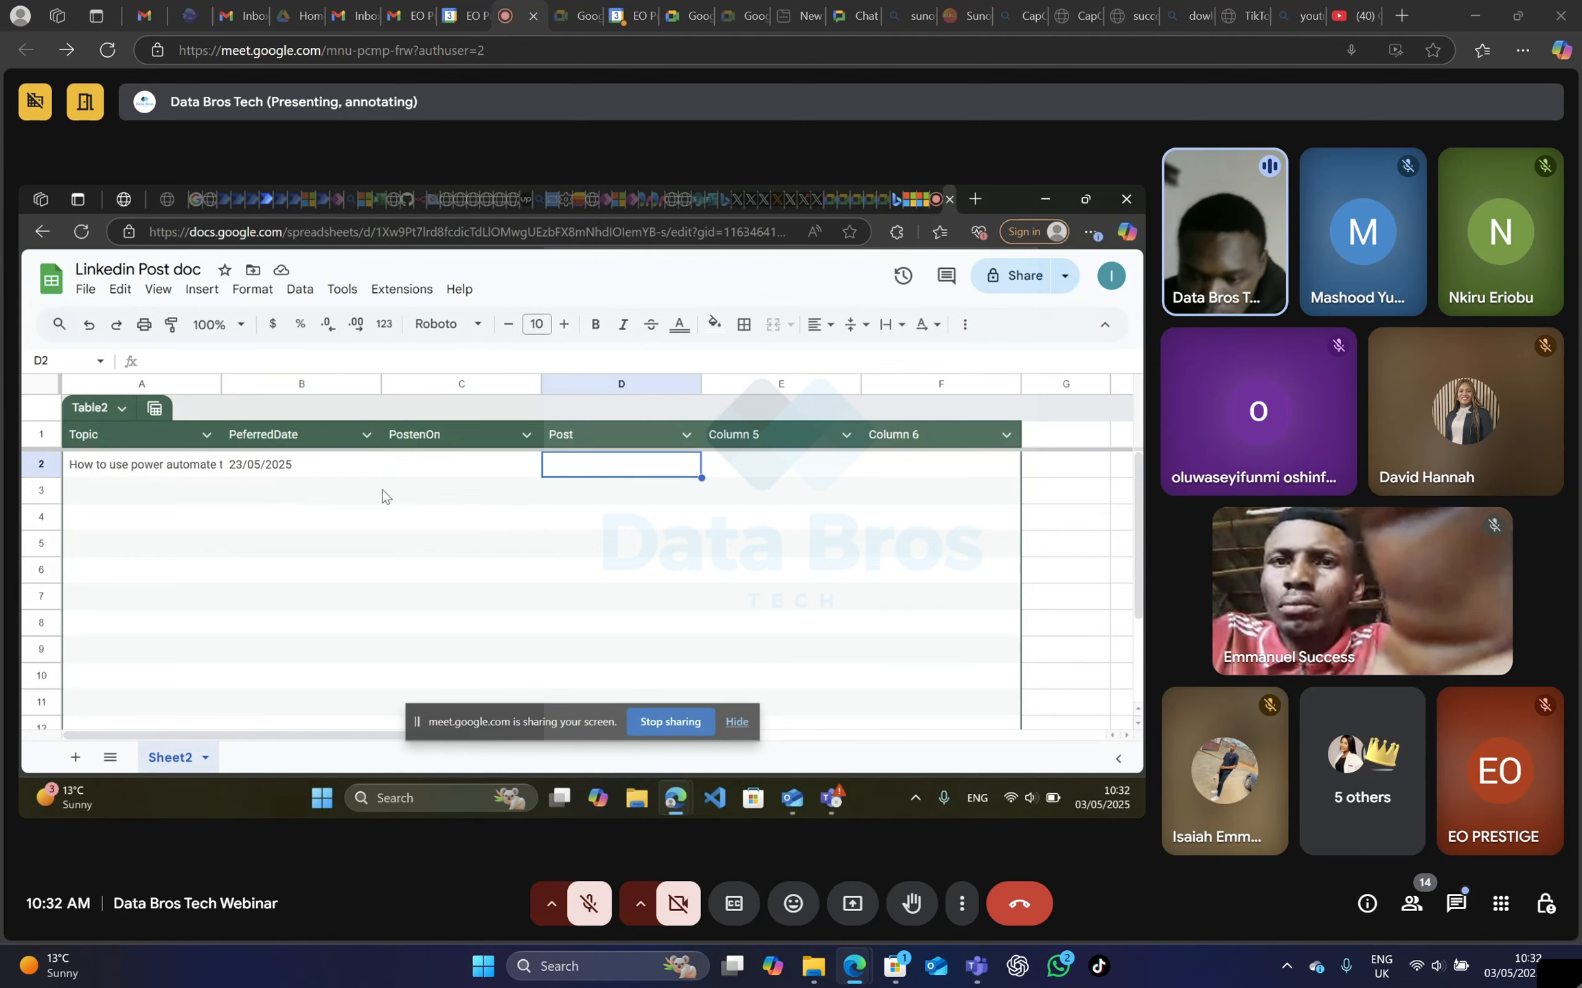
Correct the spelling of the table's third column header to "PostedOn".
{"action": "left_click", "coordinate": [420, 434]}
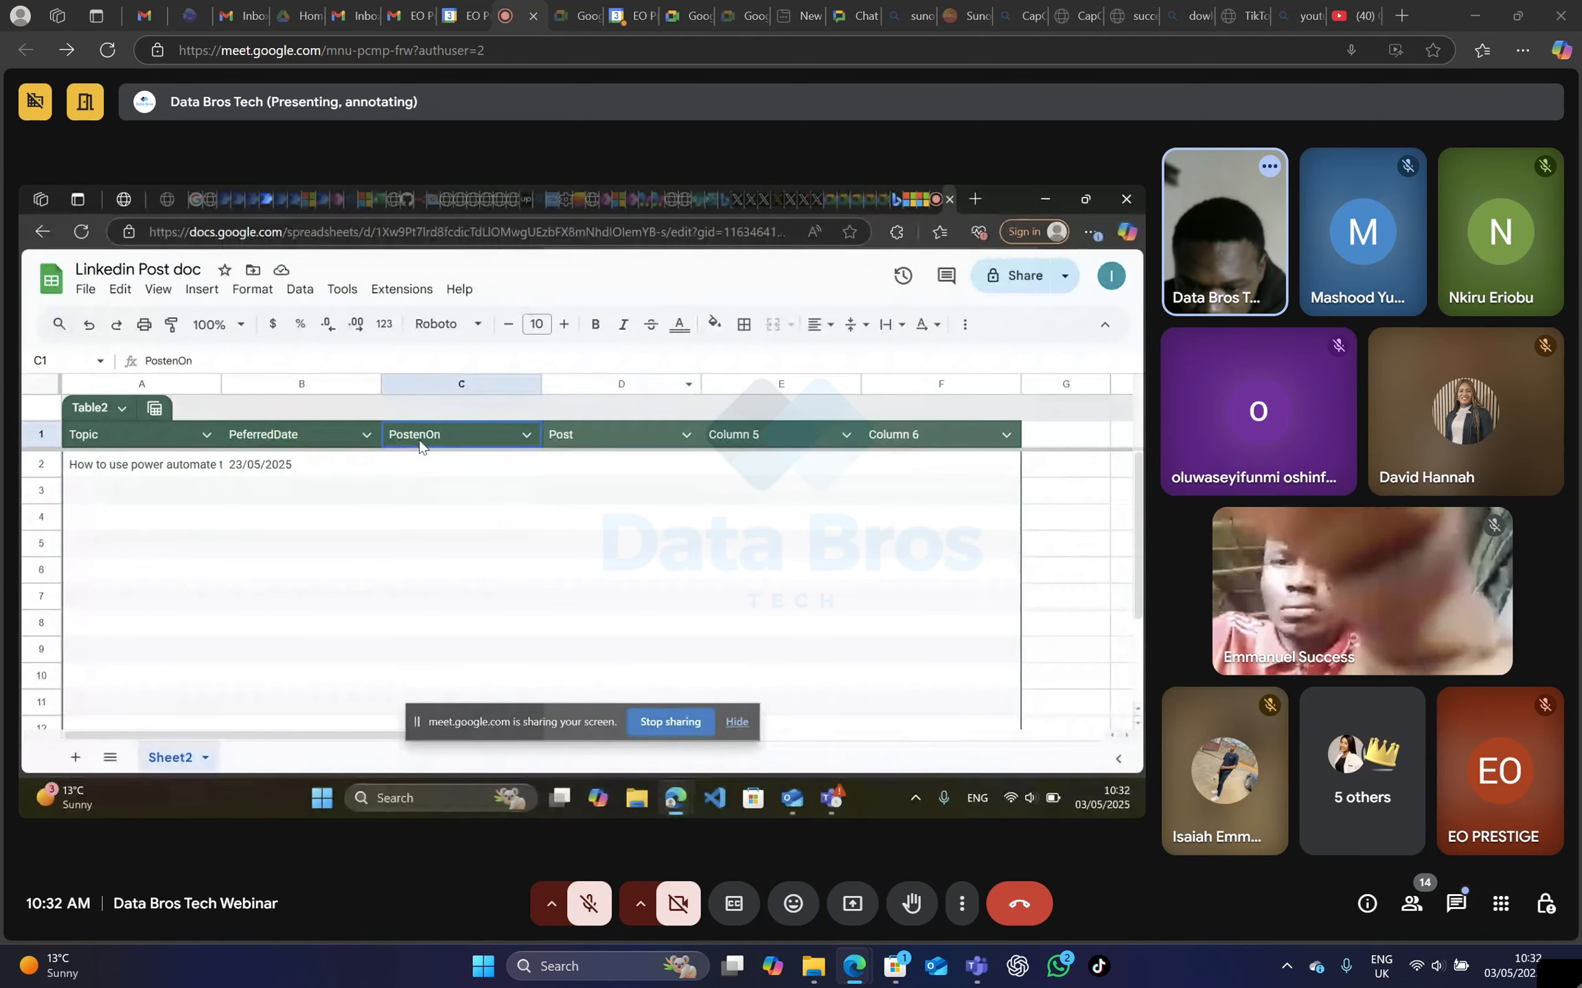
{"action": "double_click", "coordinate": [429, 432]}
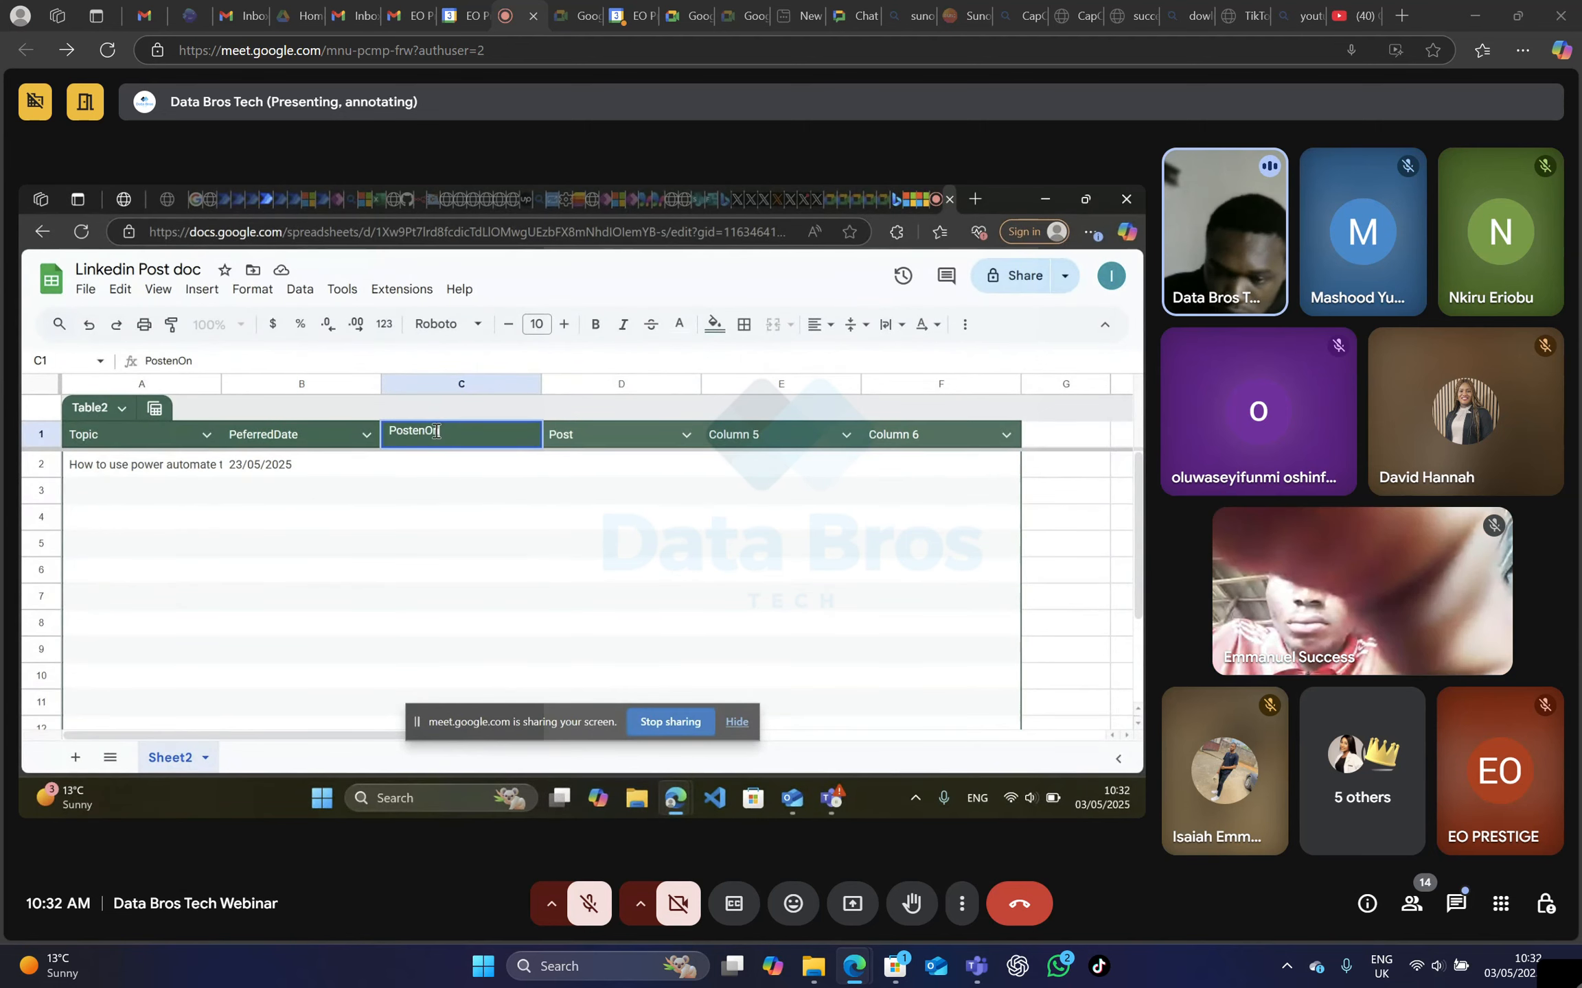
{"action": "key", "text": "BackSpace"}
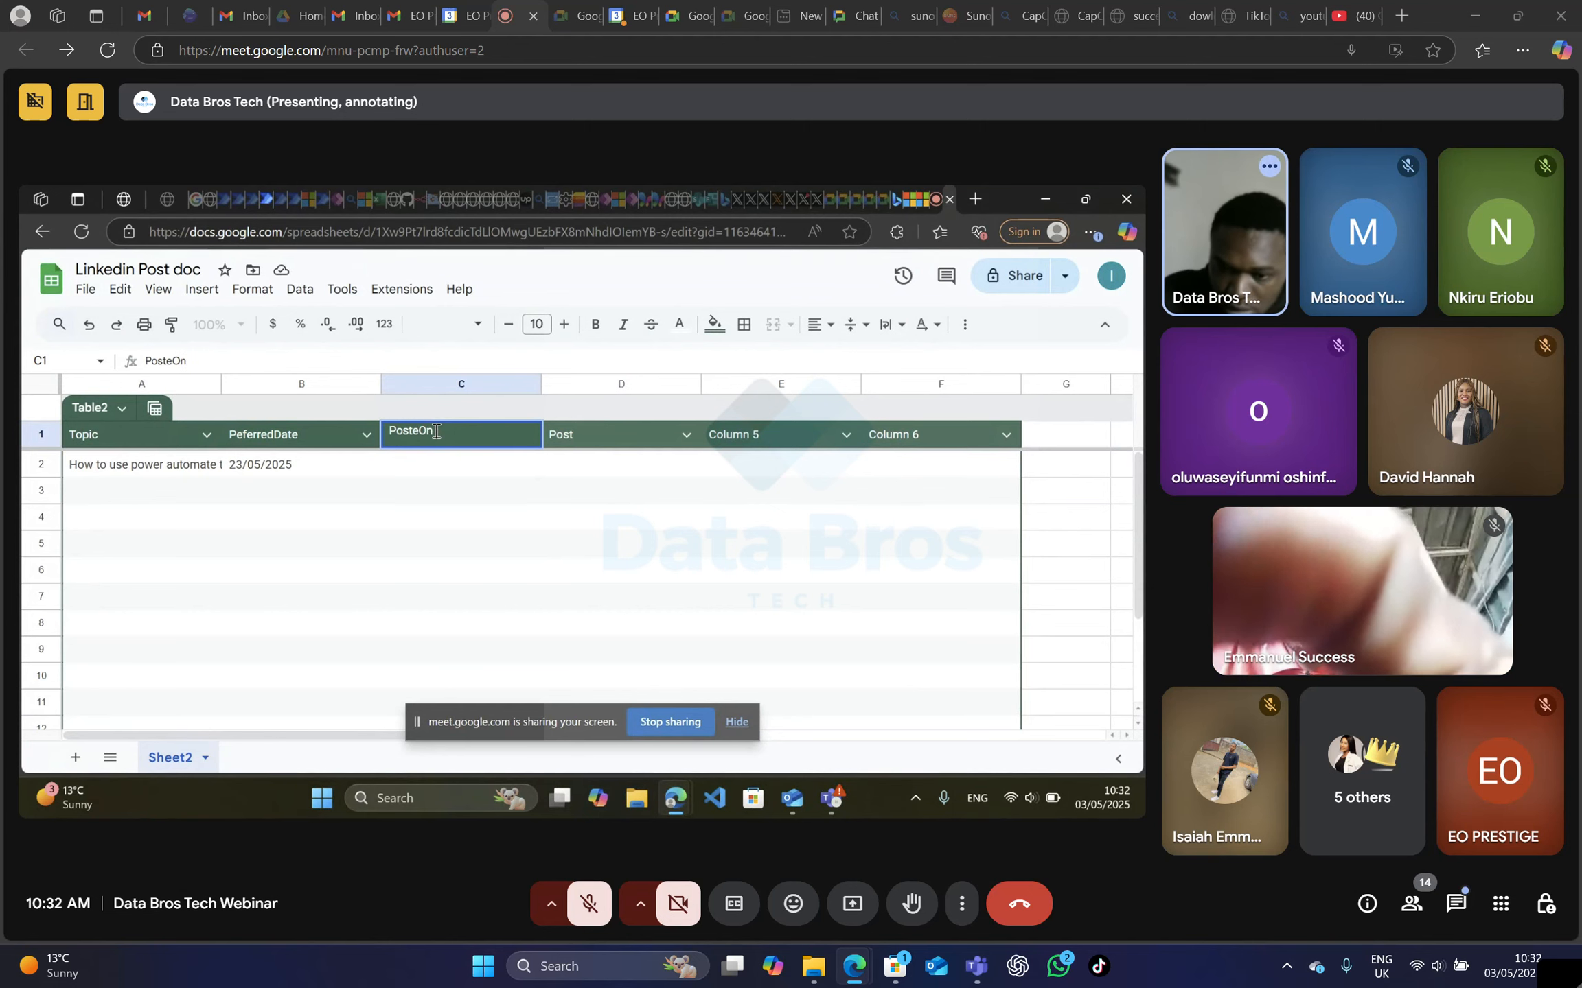
{"action": "type", "text": "d"}
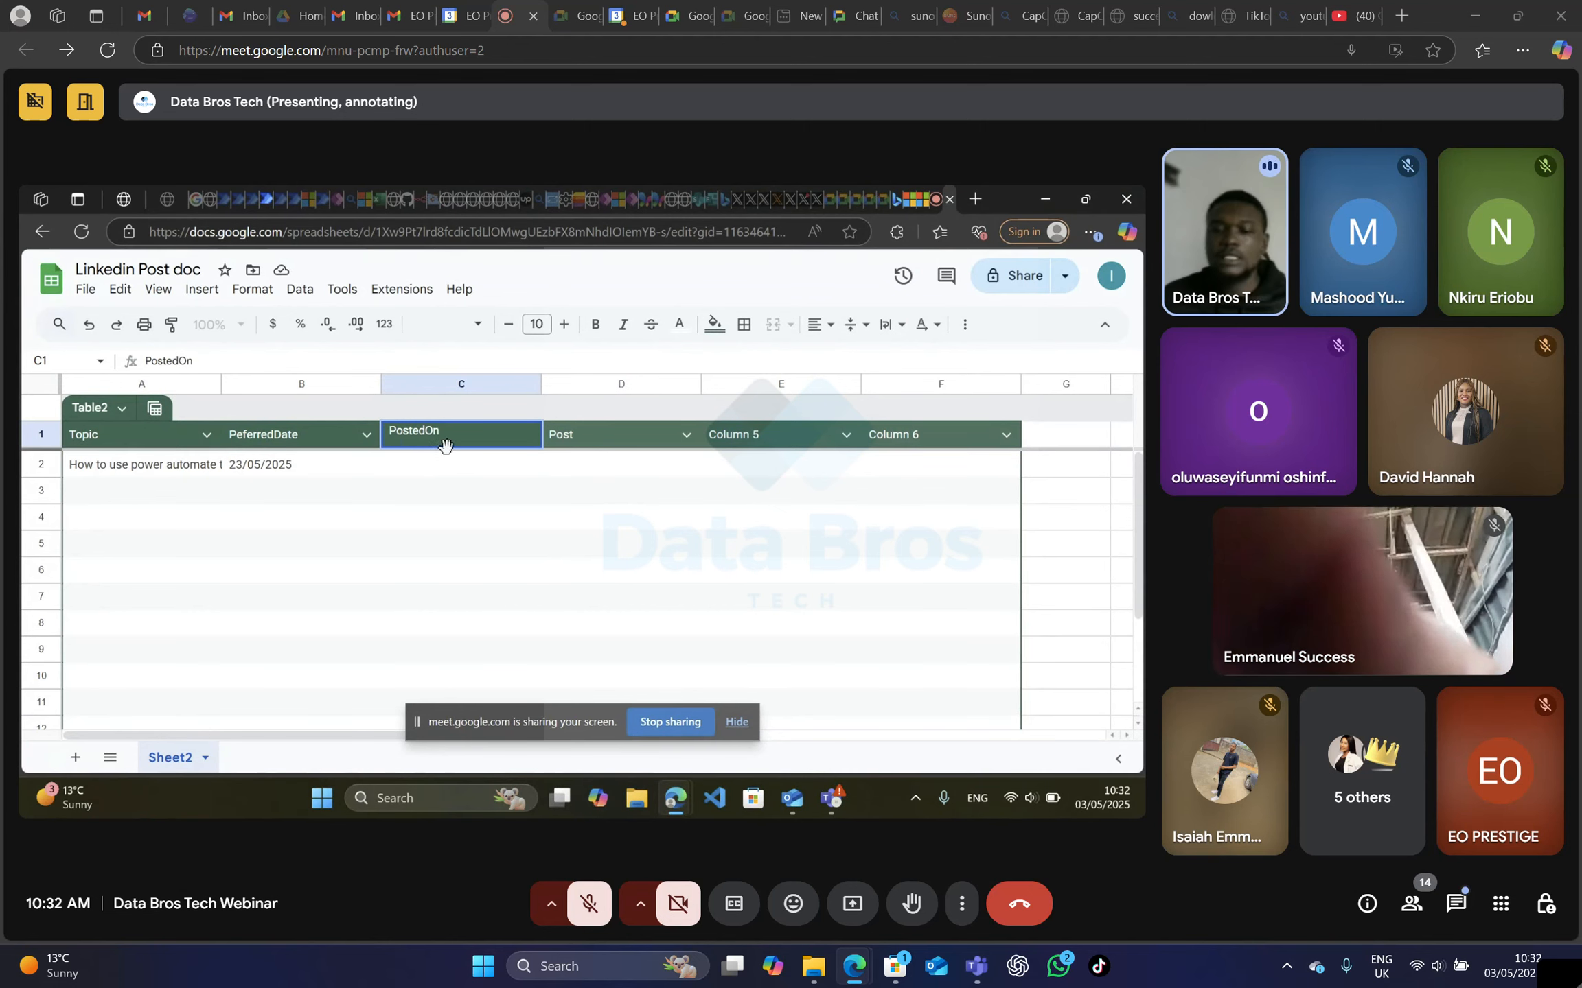
{"action": "left_click", "coordinate": [547, 515]}
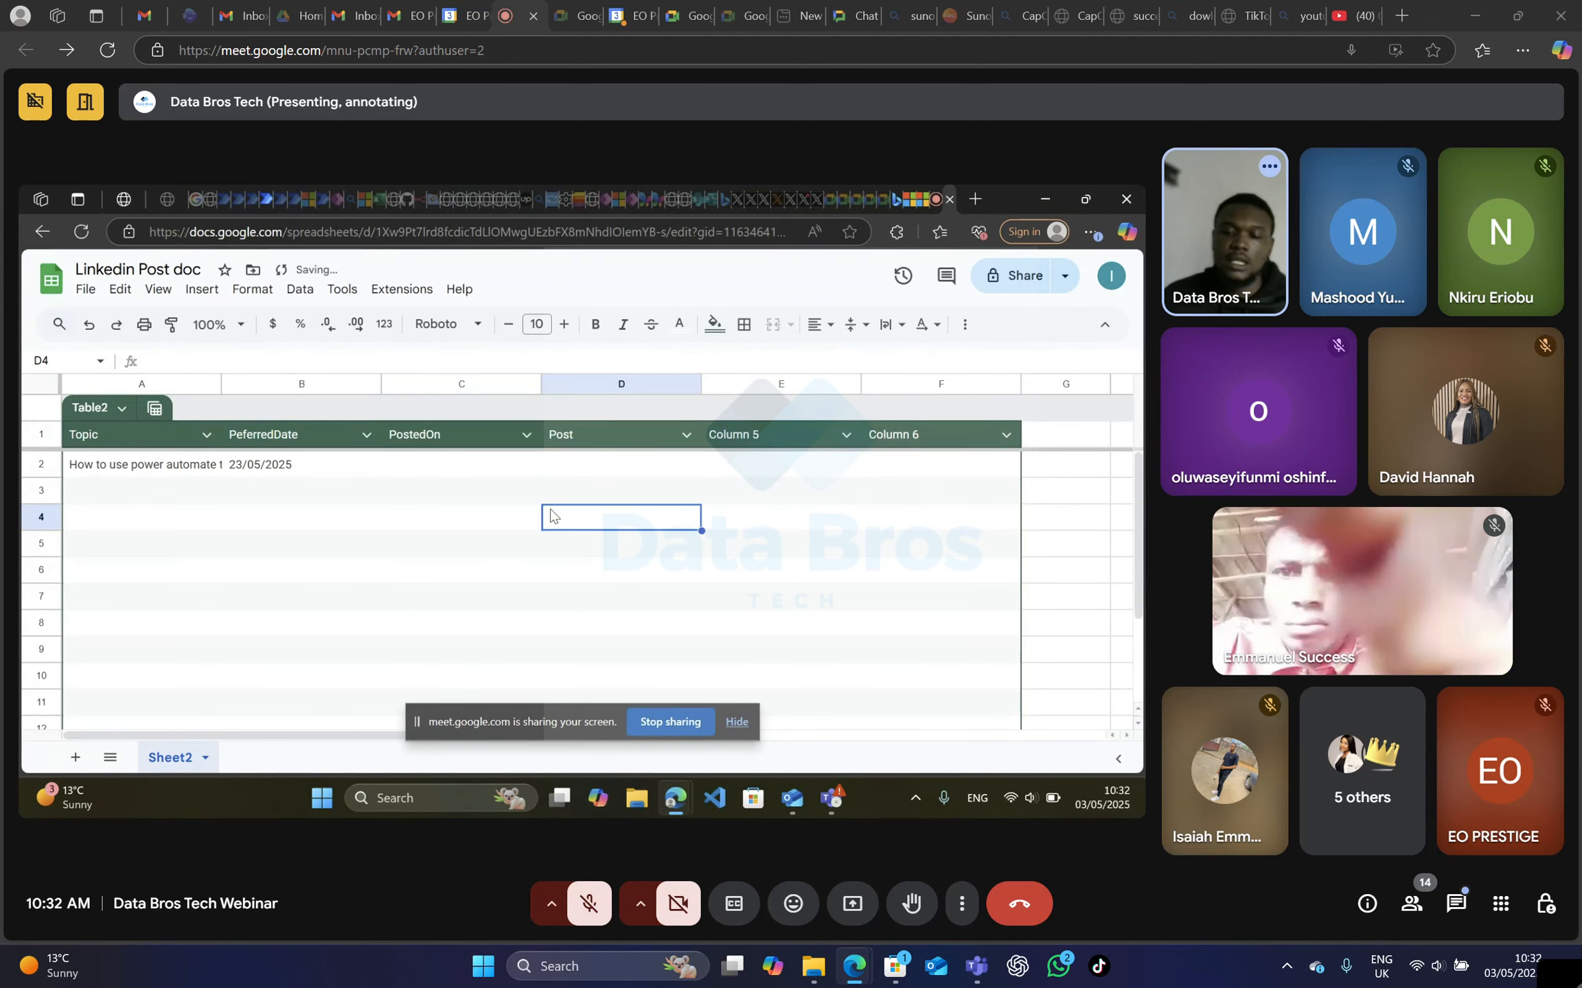
Rename the Column 5 header to "time" in the Linkedin Post doc table.
{"action": "left_click", "coordinate": [734, 440]}
{"action": "double_click", "coordinate": [730, 434]}
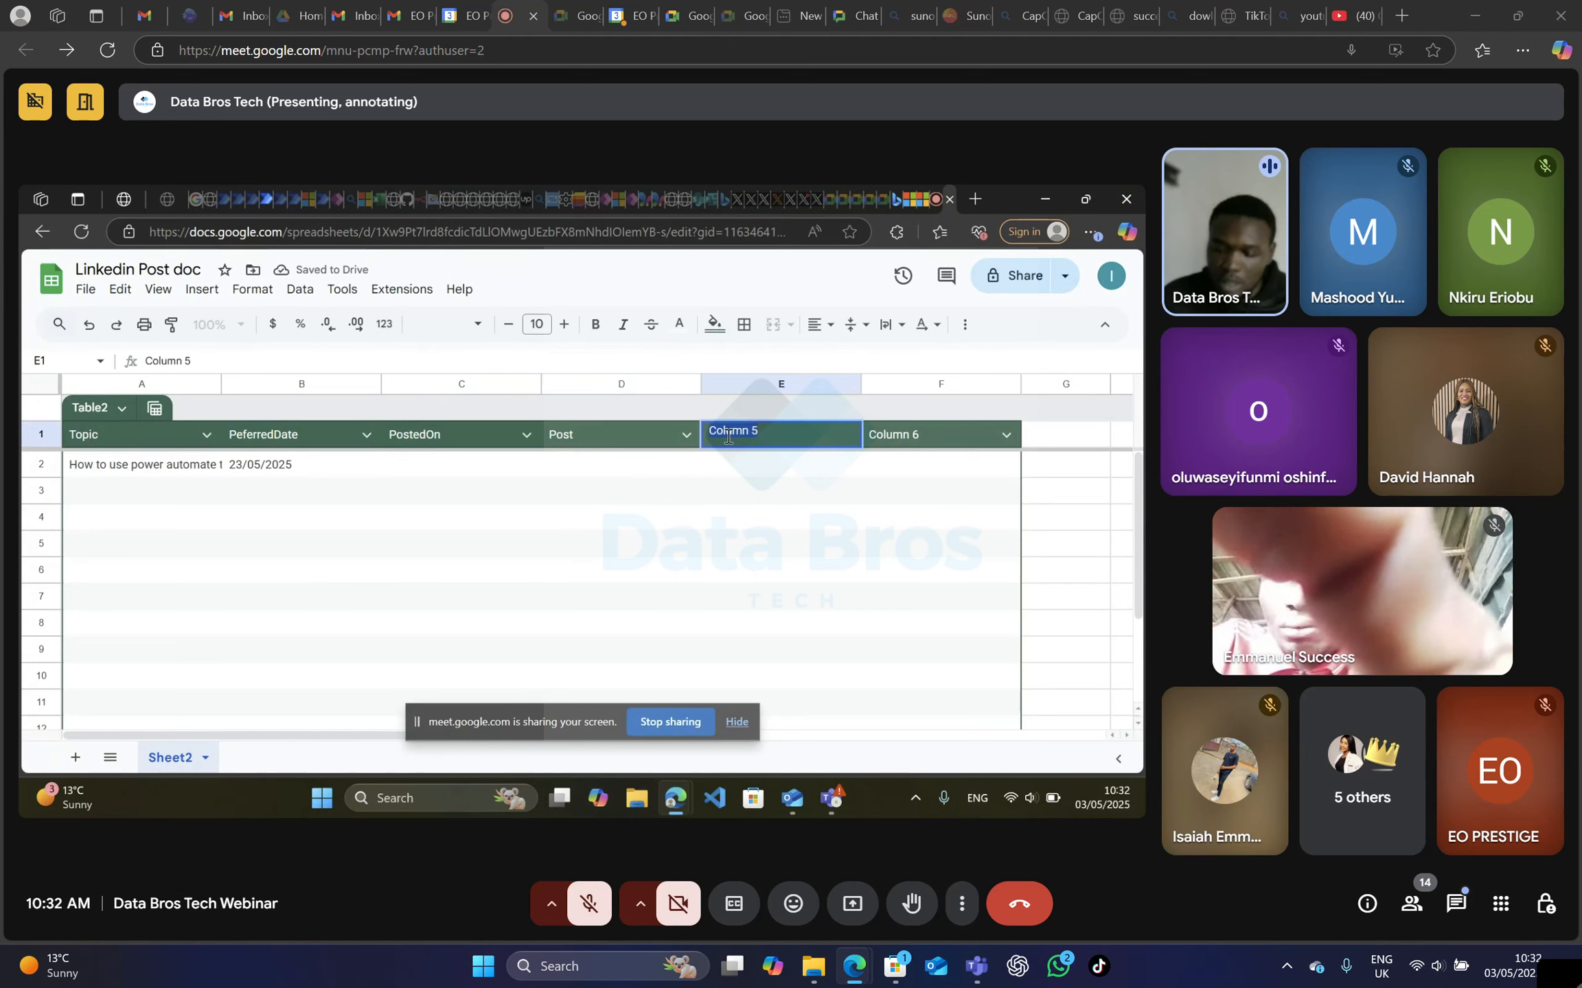
{"action": "type", "text": "tim"}
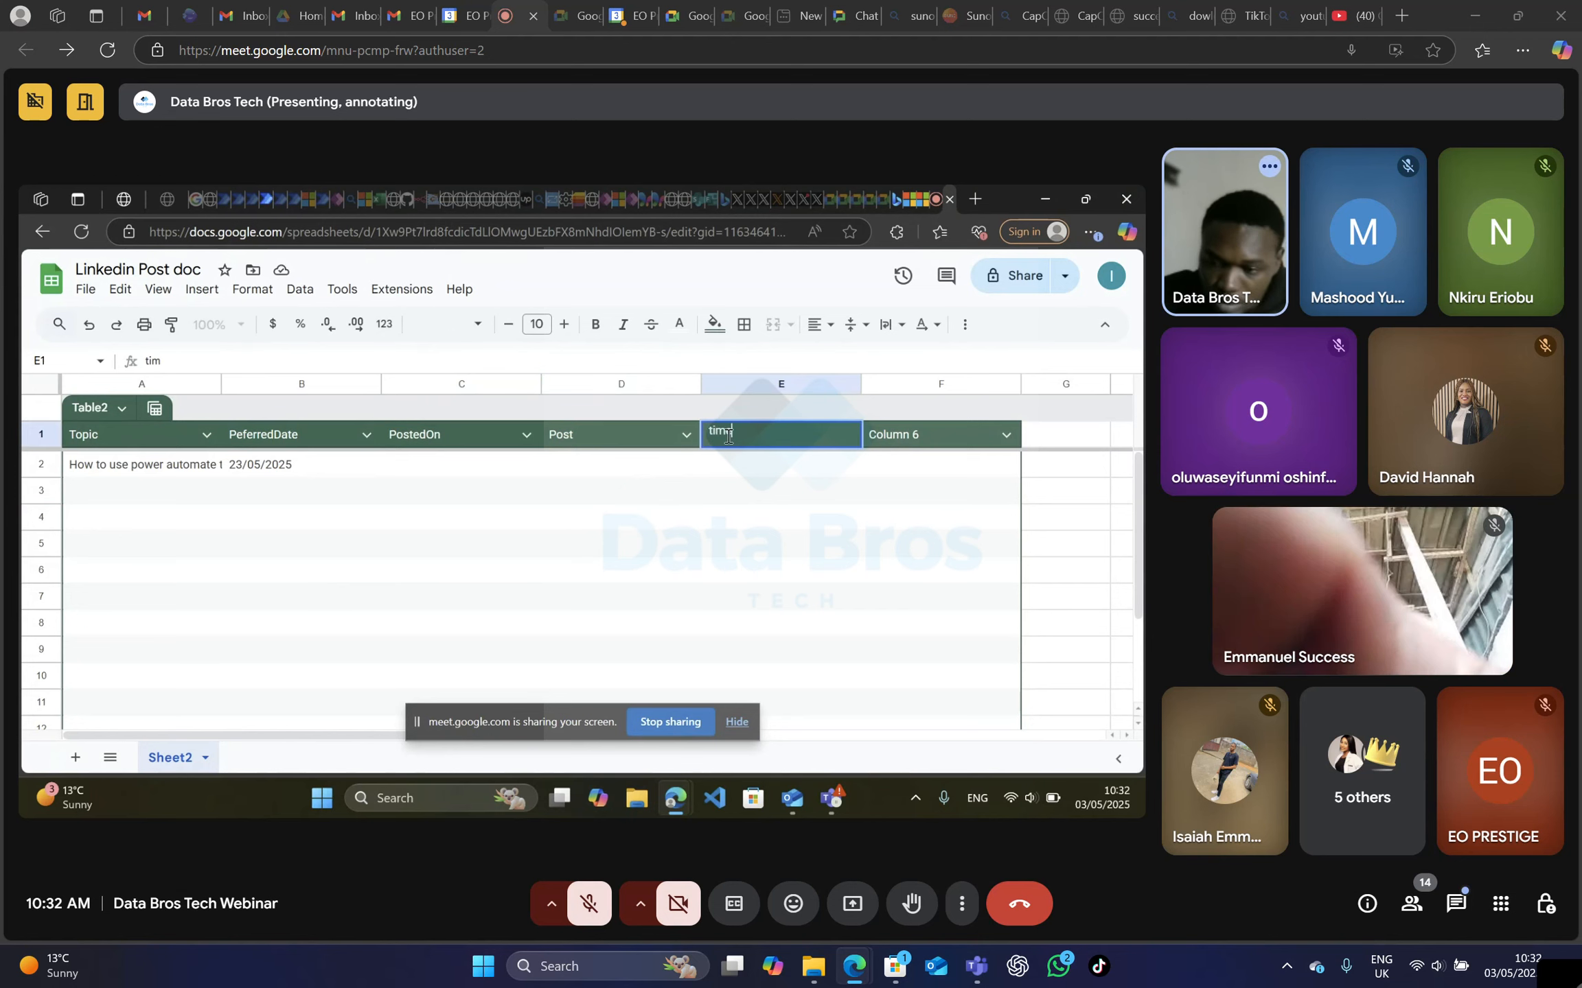
{"action": "type", "text": "e"}
Enter 8:00 am as the time in the table's first data row.
{"action": "left_click", "coordinate": [749, 473]}
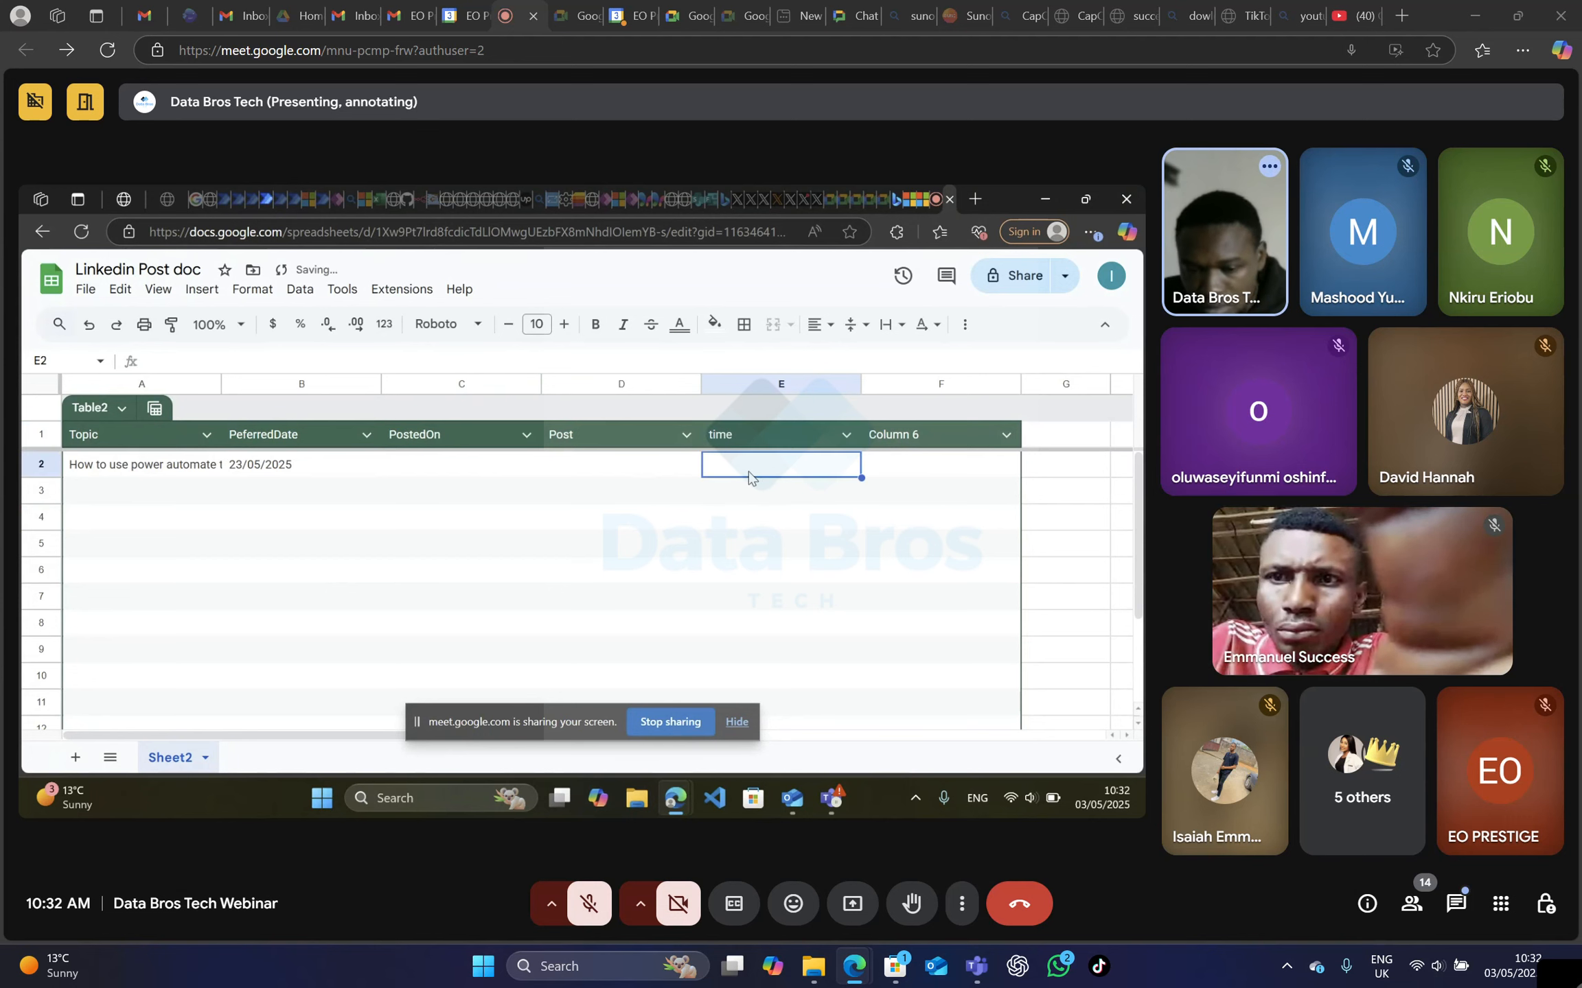
{"action": "type", "text": "8"}
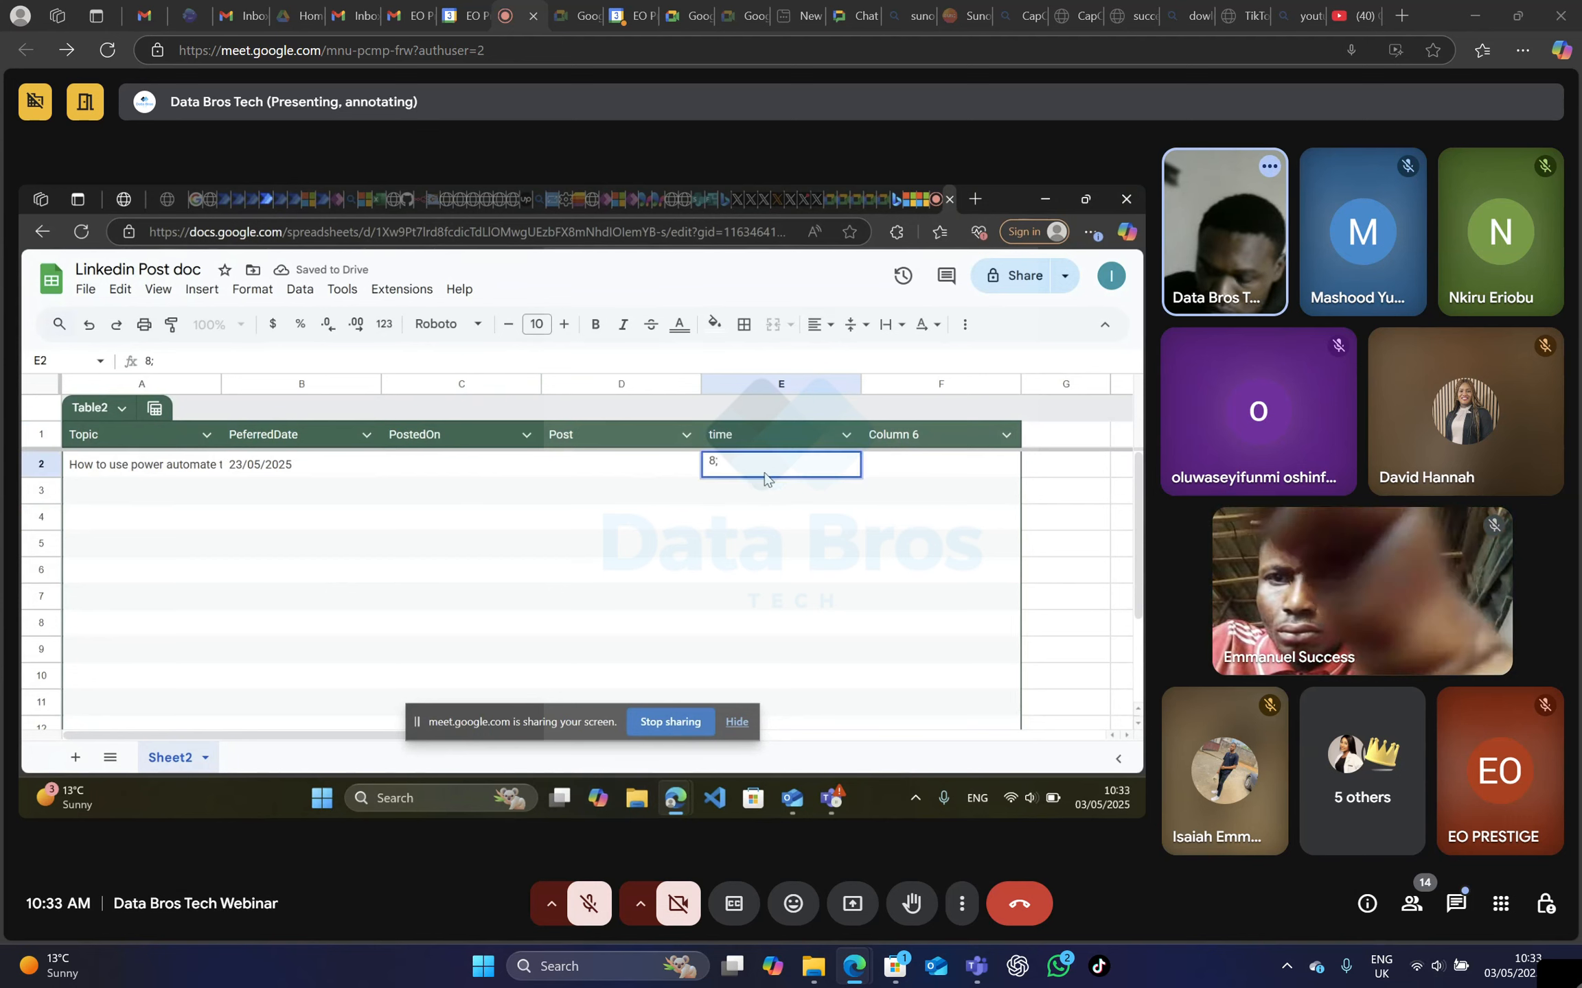
{"action": "key", "text": "BackSpace"}
{"action": "type", "text": ":"}
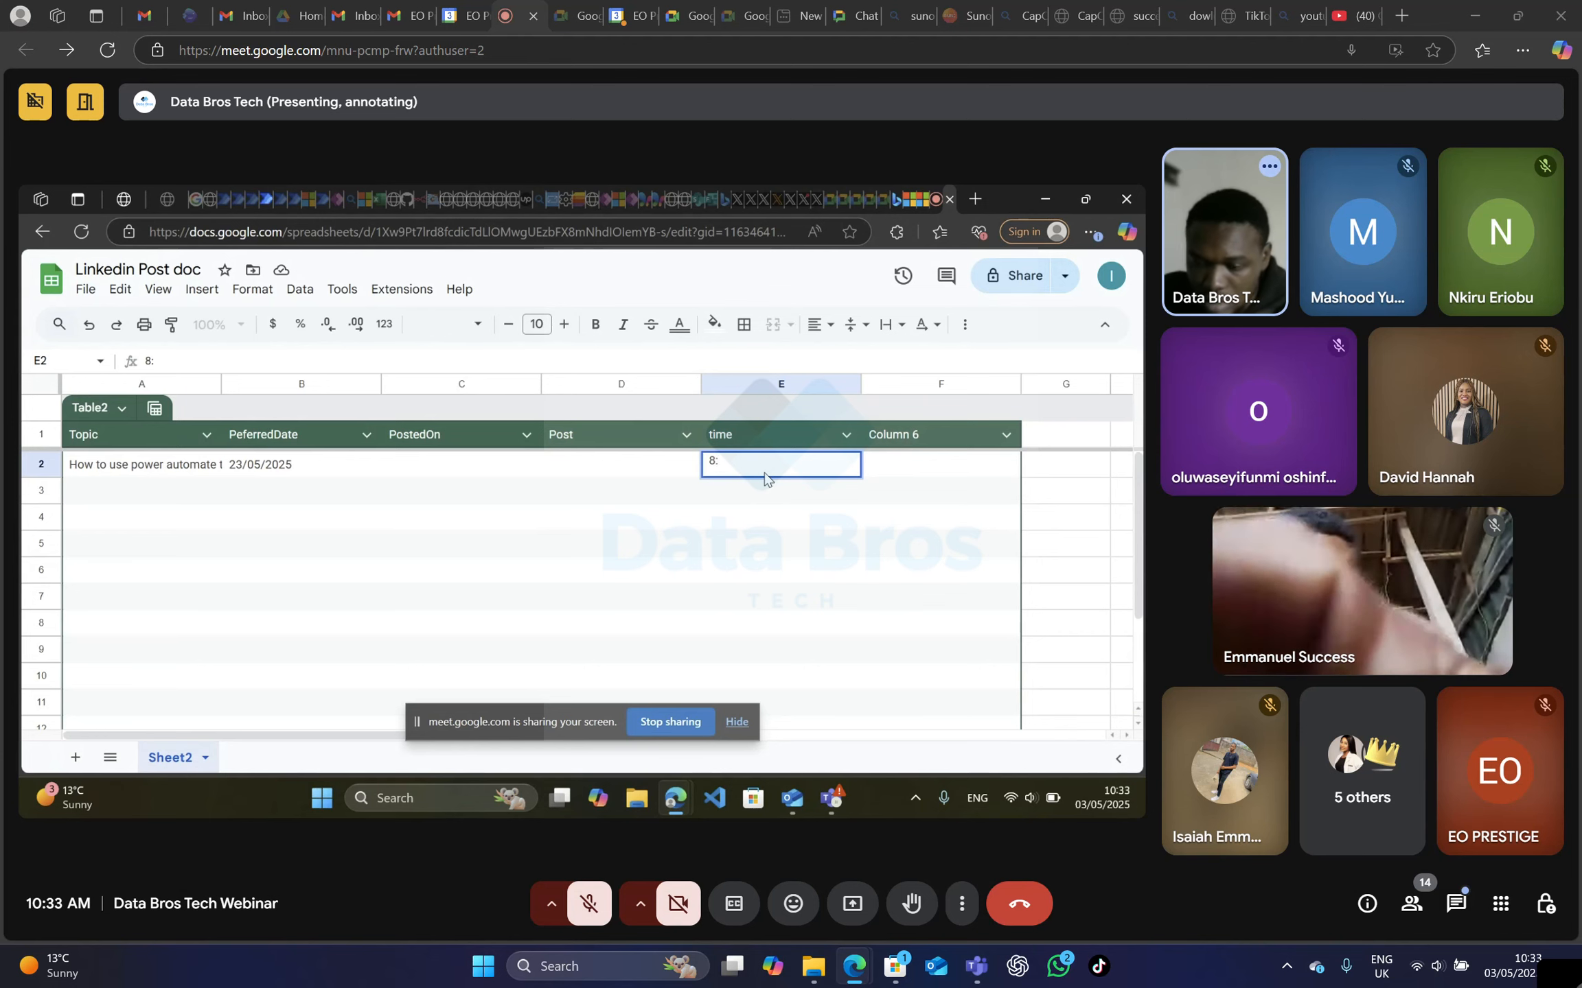
{"action": "type", "text": "00"}
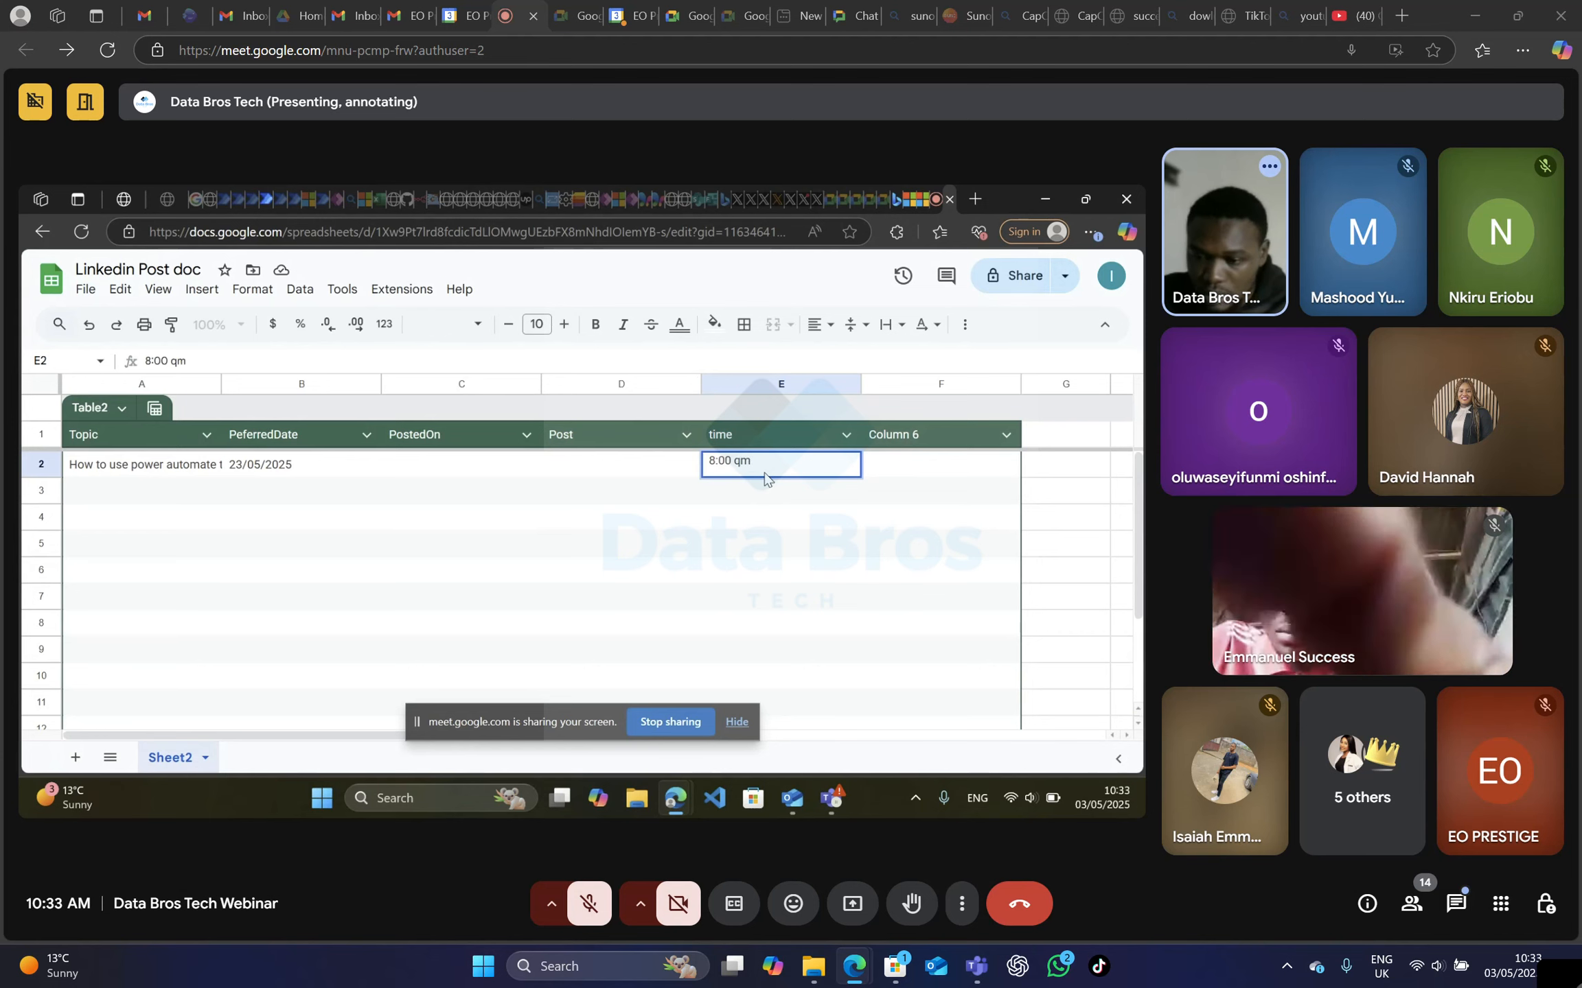
{"action": "type", "text": " qm"}
{"action": "key", "text": "BackSpace"}
{"action": "key", "text": "BackSpace"}
{"action": "type", "text": "am"}
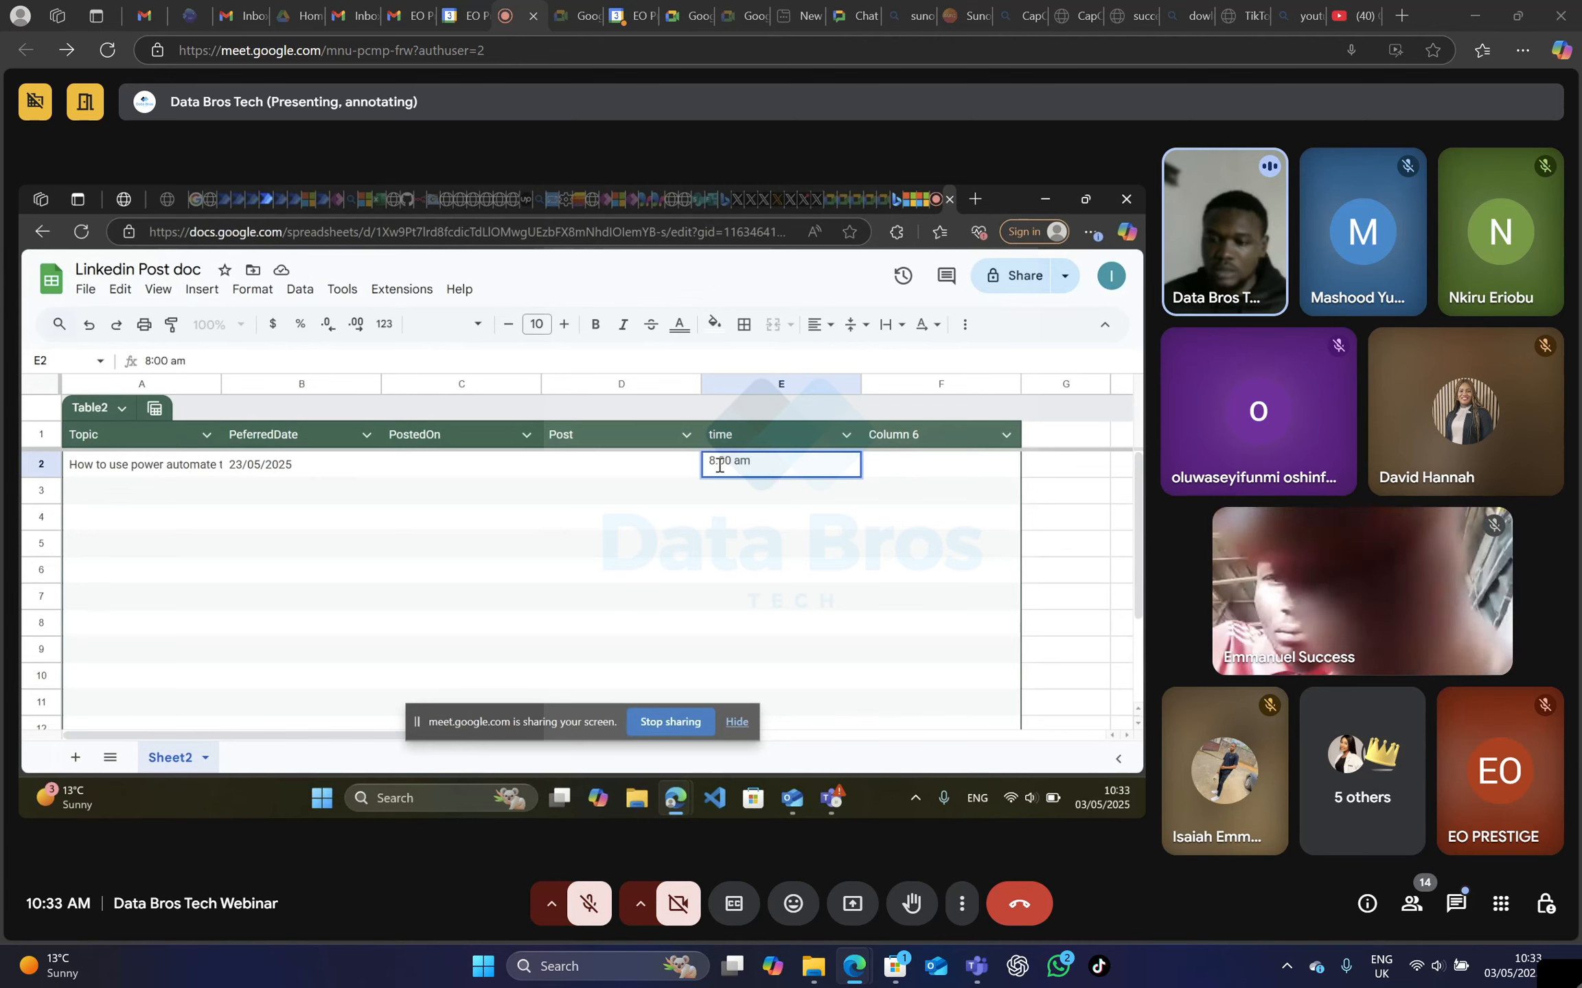
{"action": "left_click", "coordinate": [711, 554]}
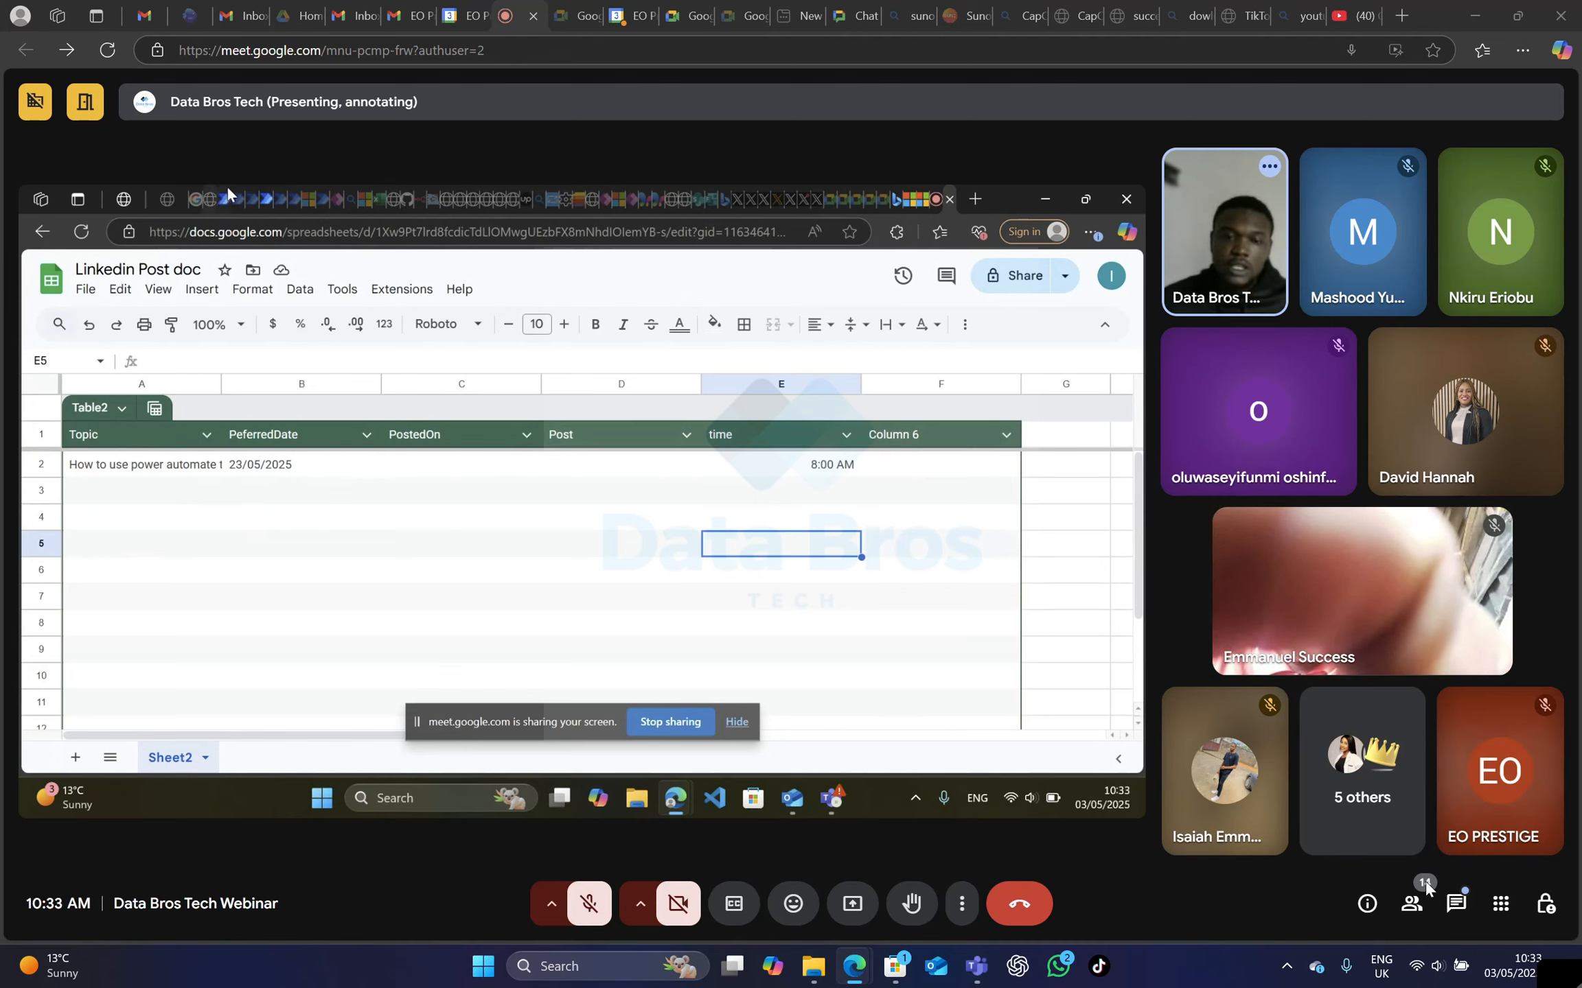
Switch to the Linked post flow in Power Automate, search actions for "google" and add Google Sheets Get rows after Recurrence.
{"action": "left_click", "coordinate": [258, 196]}
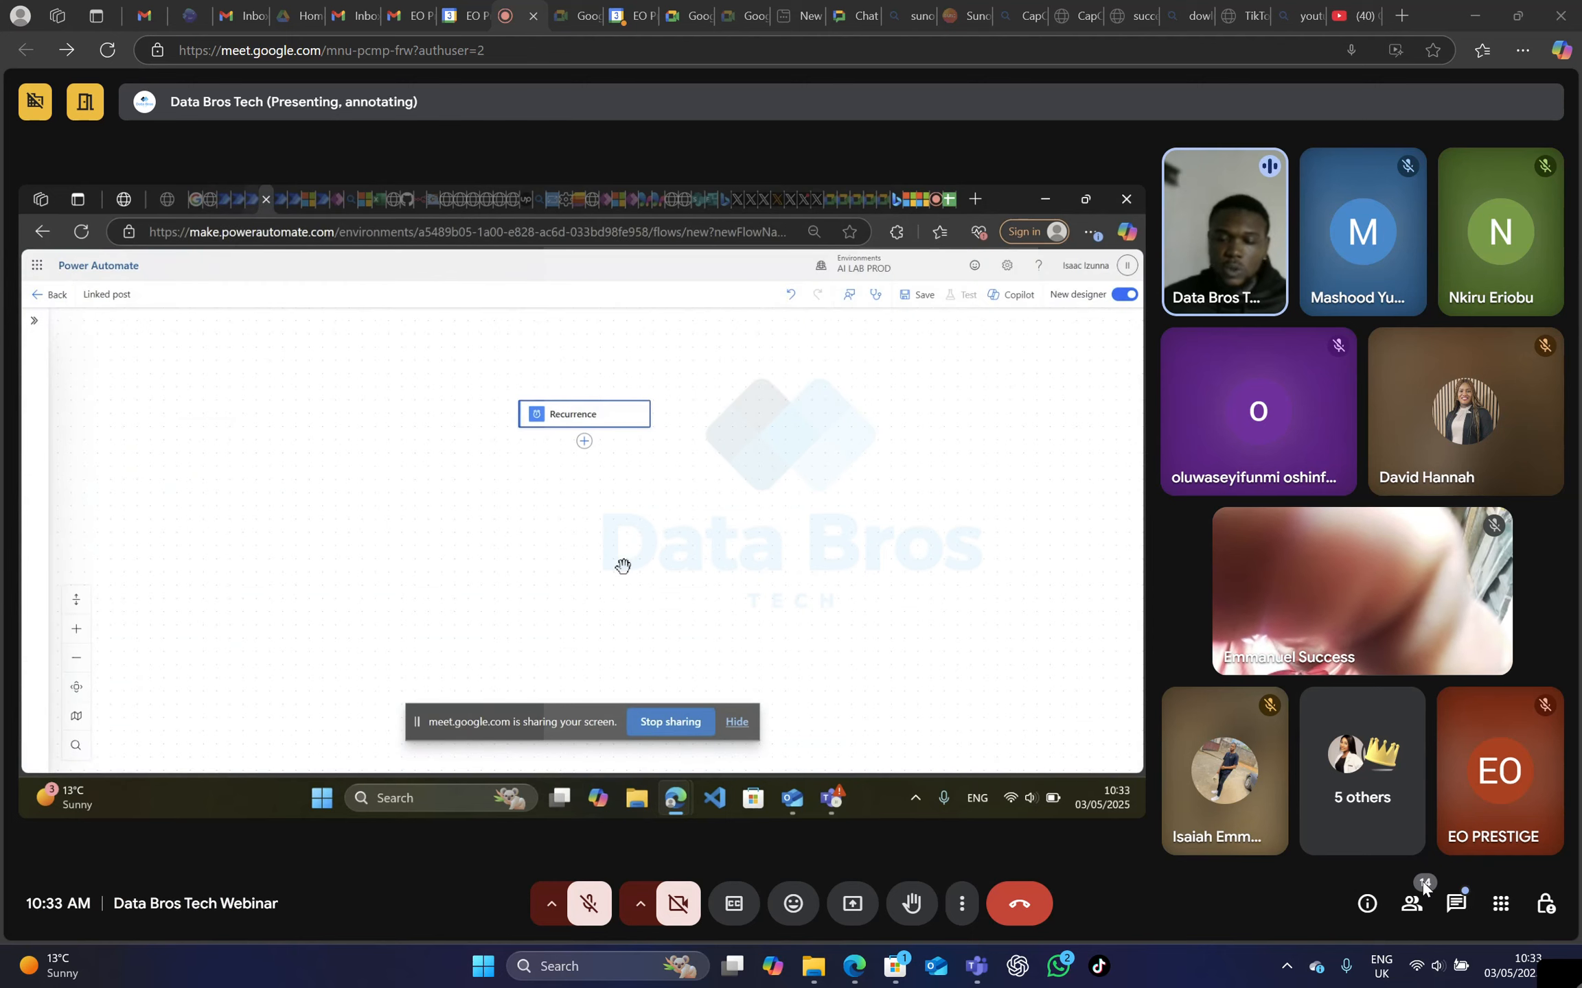
{"action": "left_click", "coordinate": [583, 442]}
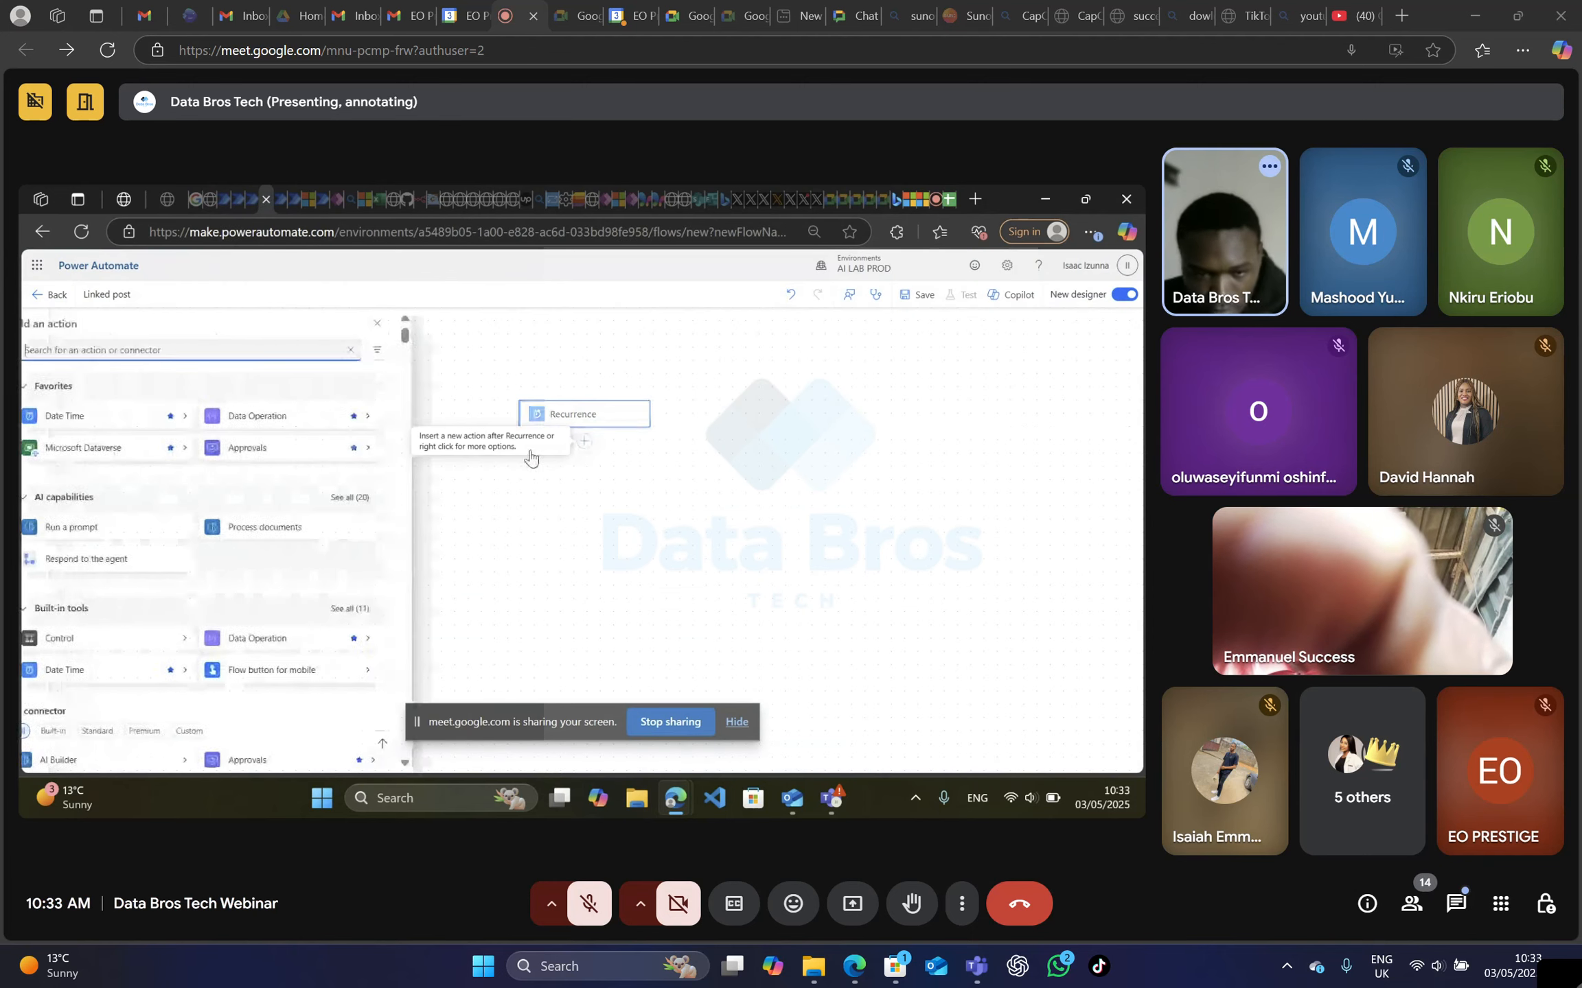
{"action": "left_click", "coordinate": [183, 350]}
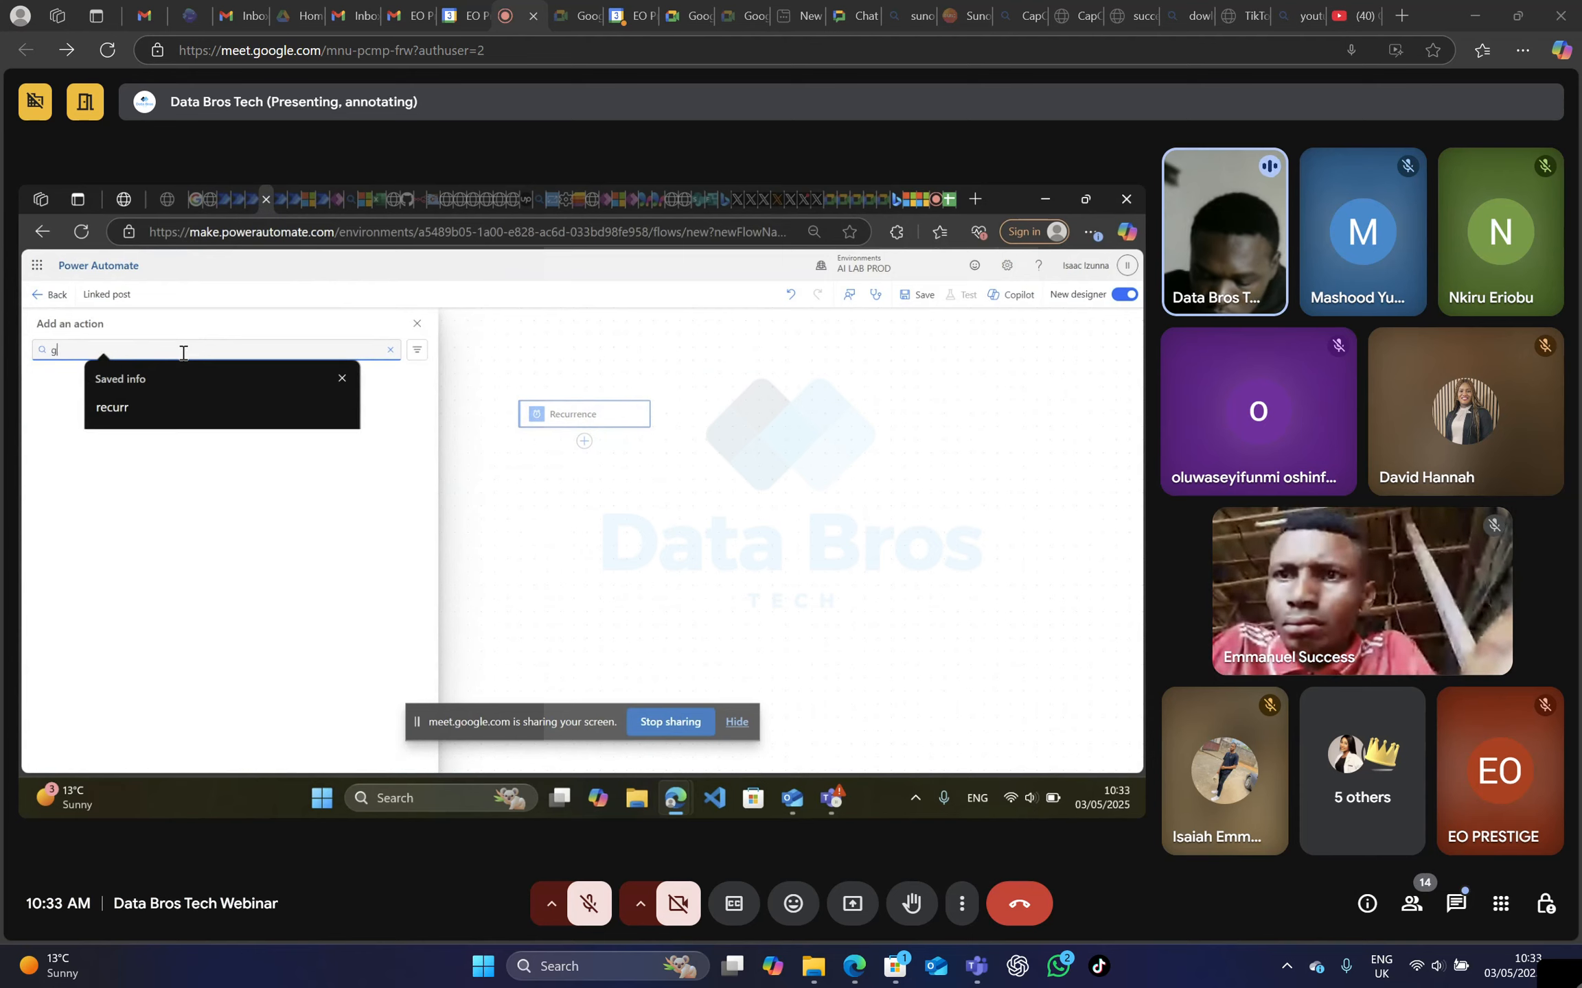
{"action": "type", "text": "google"}
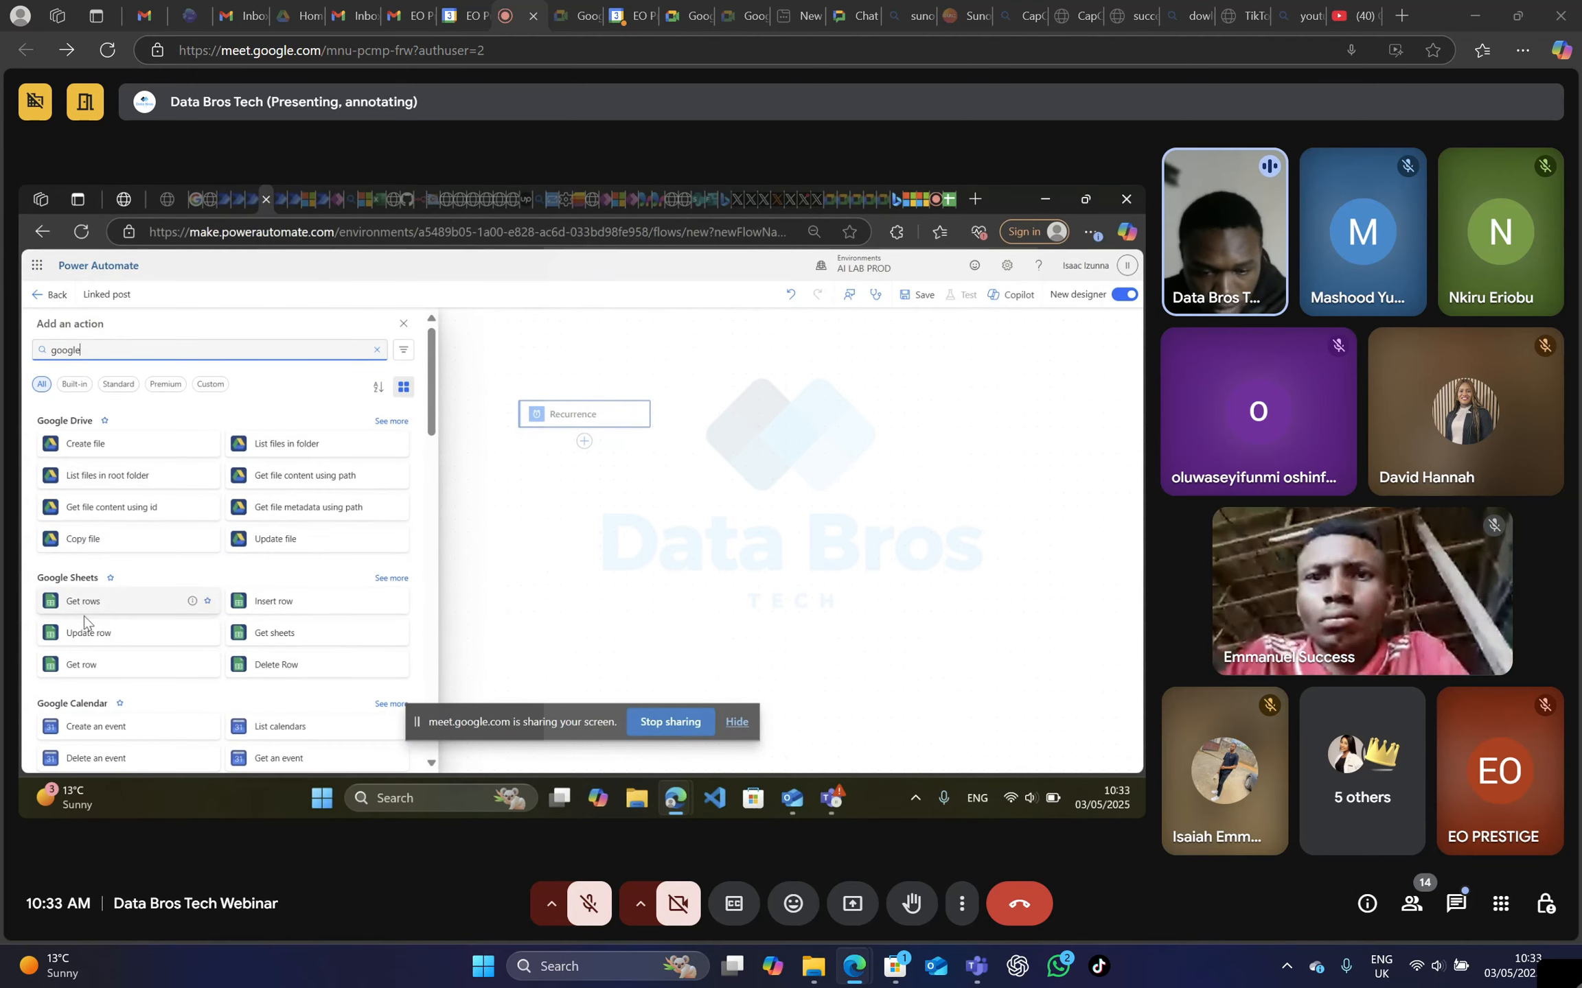
{"action": "left_click", "coordinate": [123, 604]}
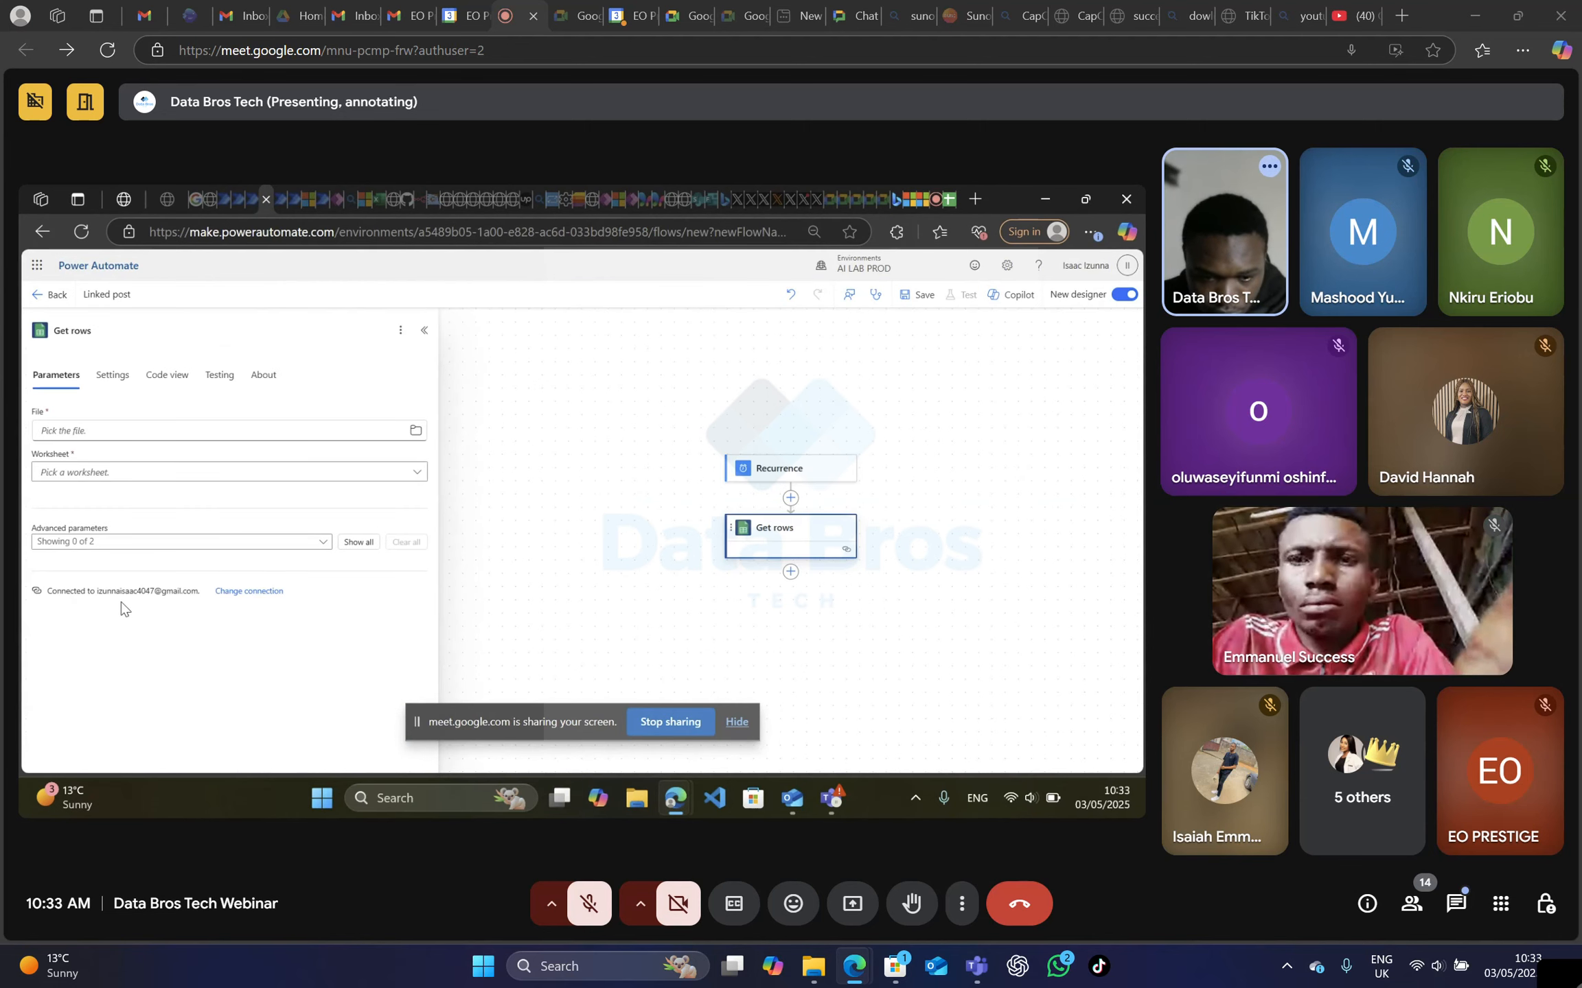
Examine the existing Google Sheets connections offered for the Get rows action without changing the connection.
{"action": "left_click", "coordinate": [414, 433]}
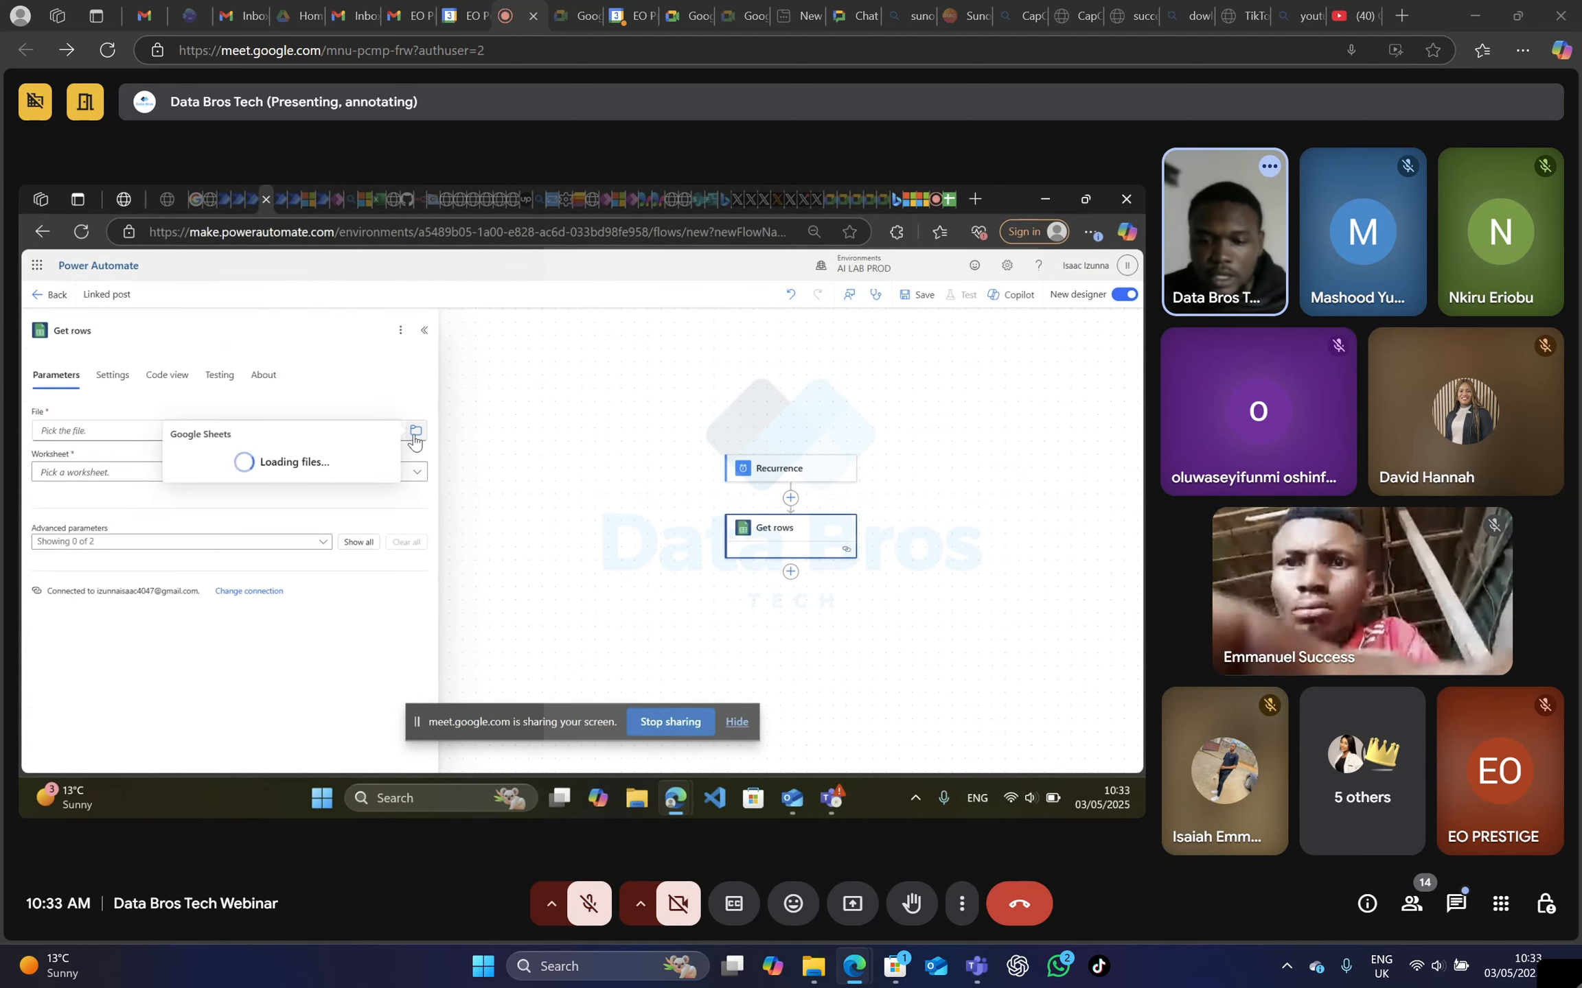
{"action": "left_click", "coordinate": [402, 629]}
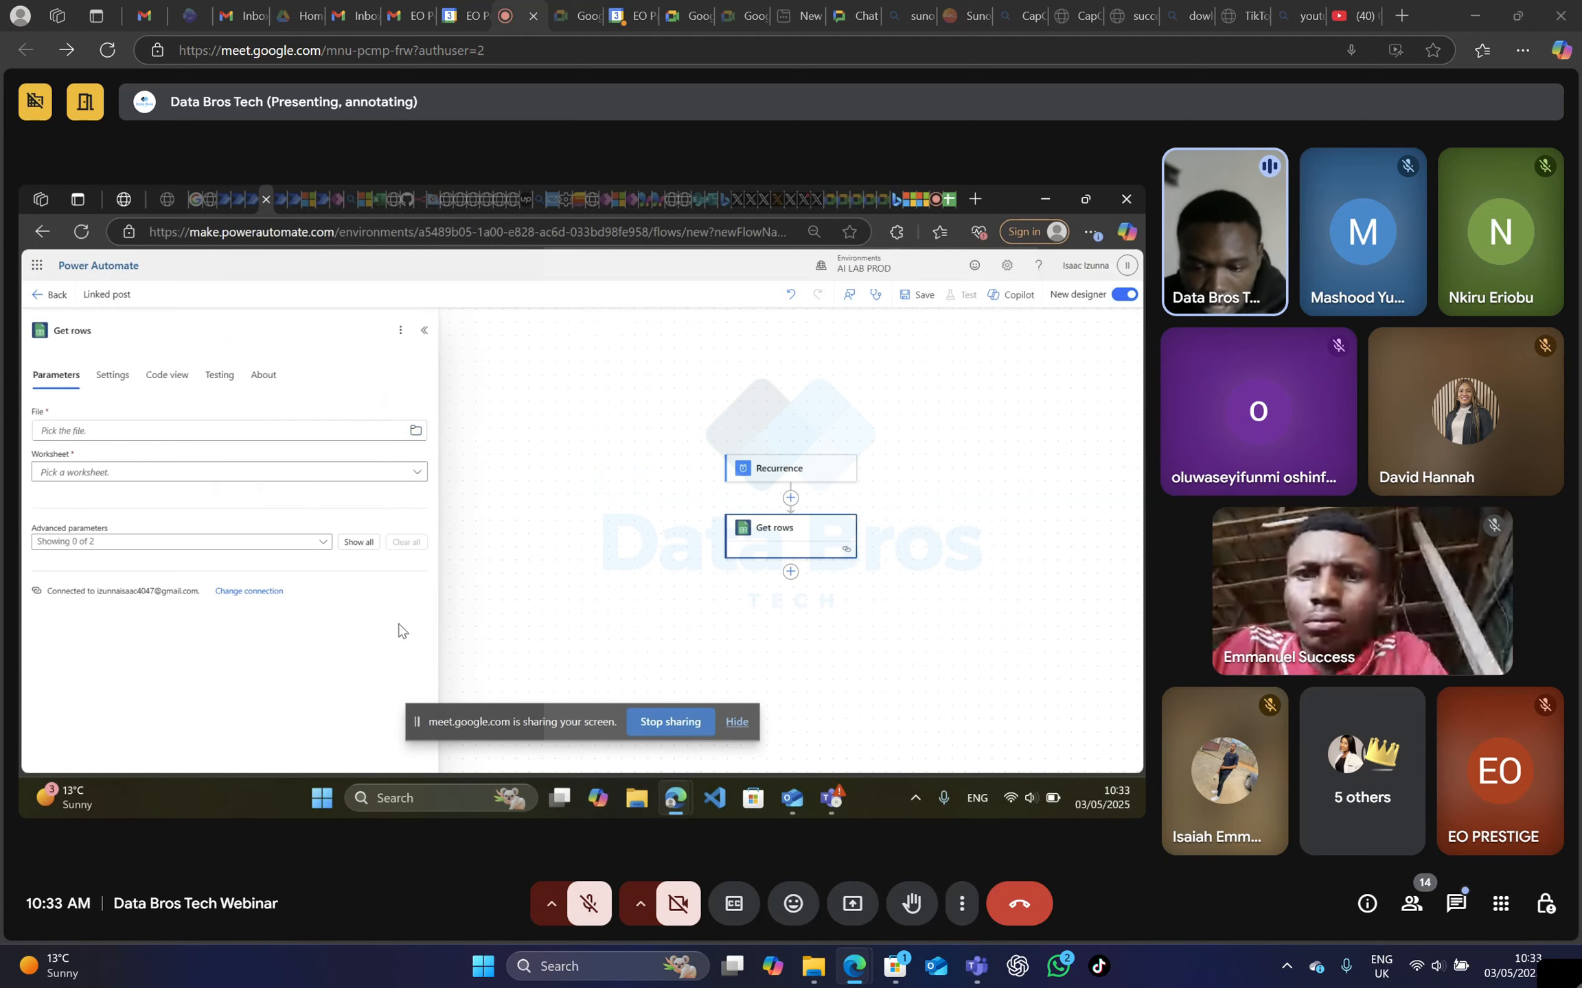
{"action": "left_click", "coordinate": [249, 599]}
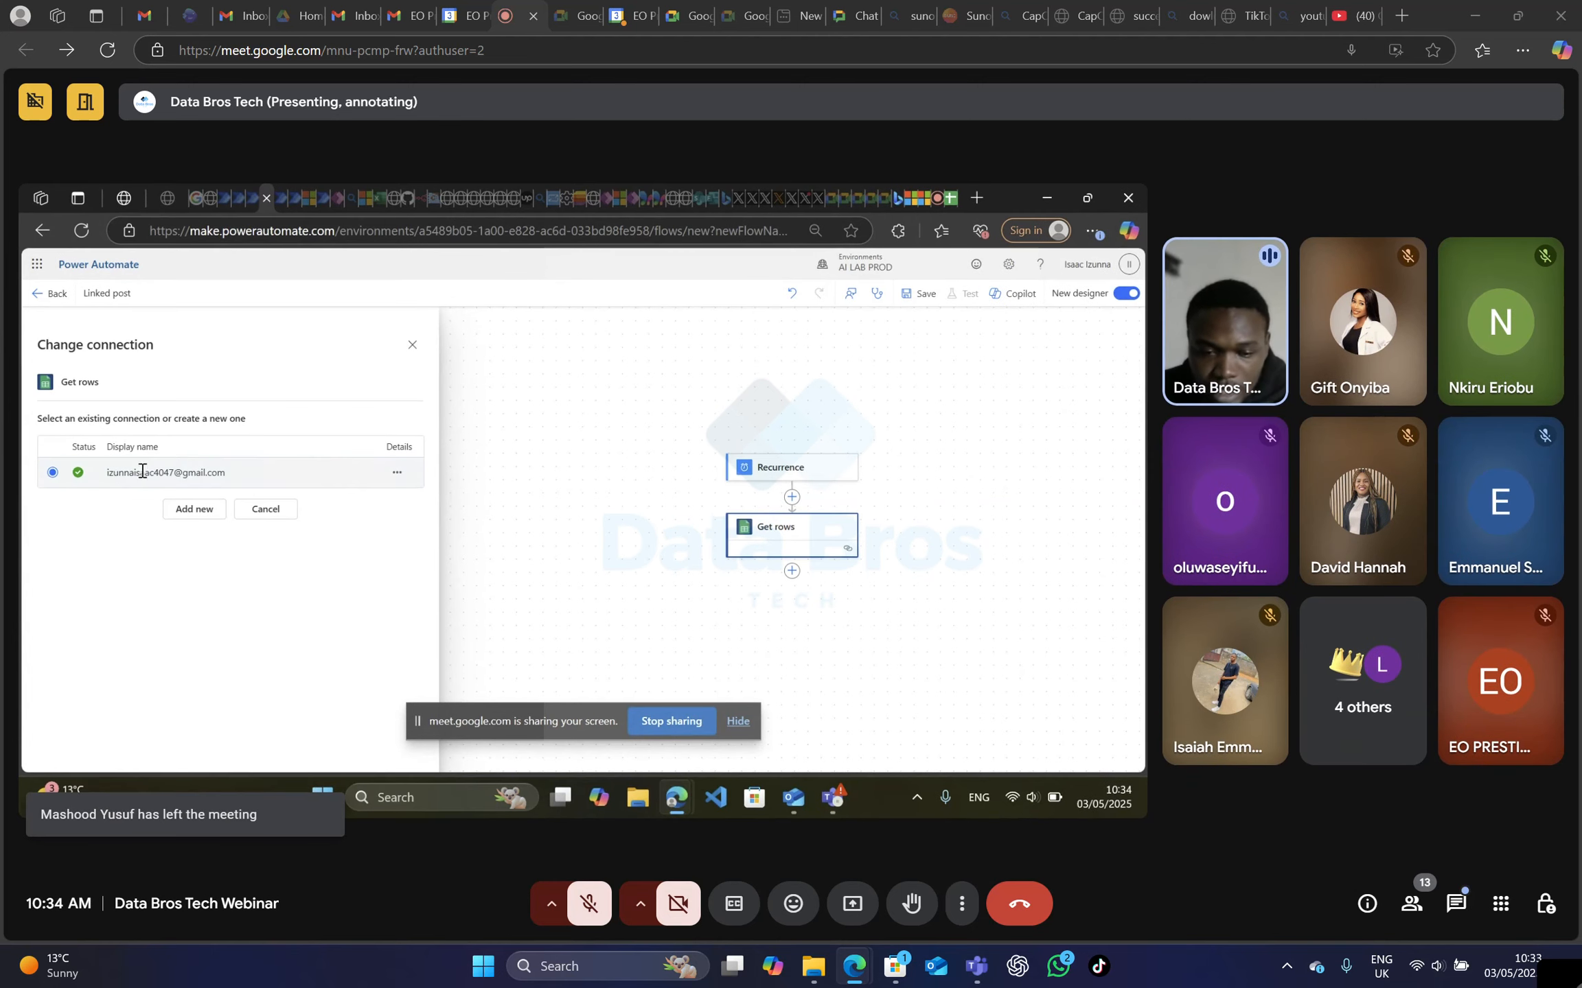
{"action": "left_click", "coordinate": [409, 347]}
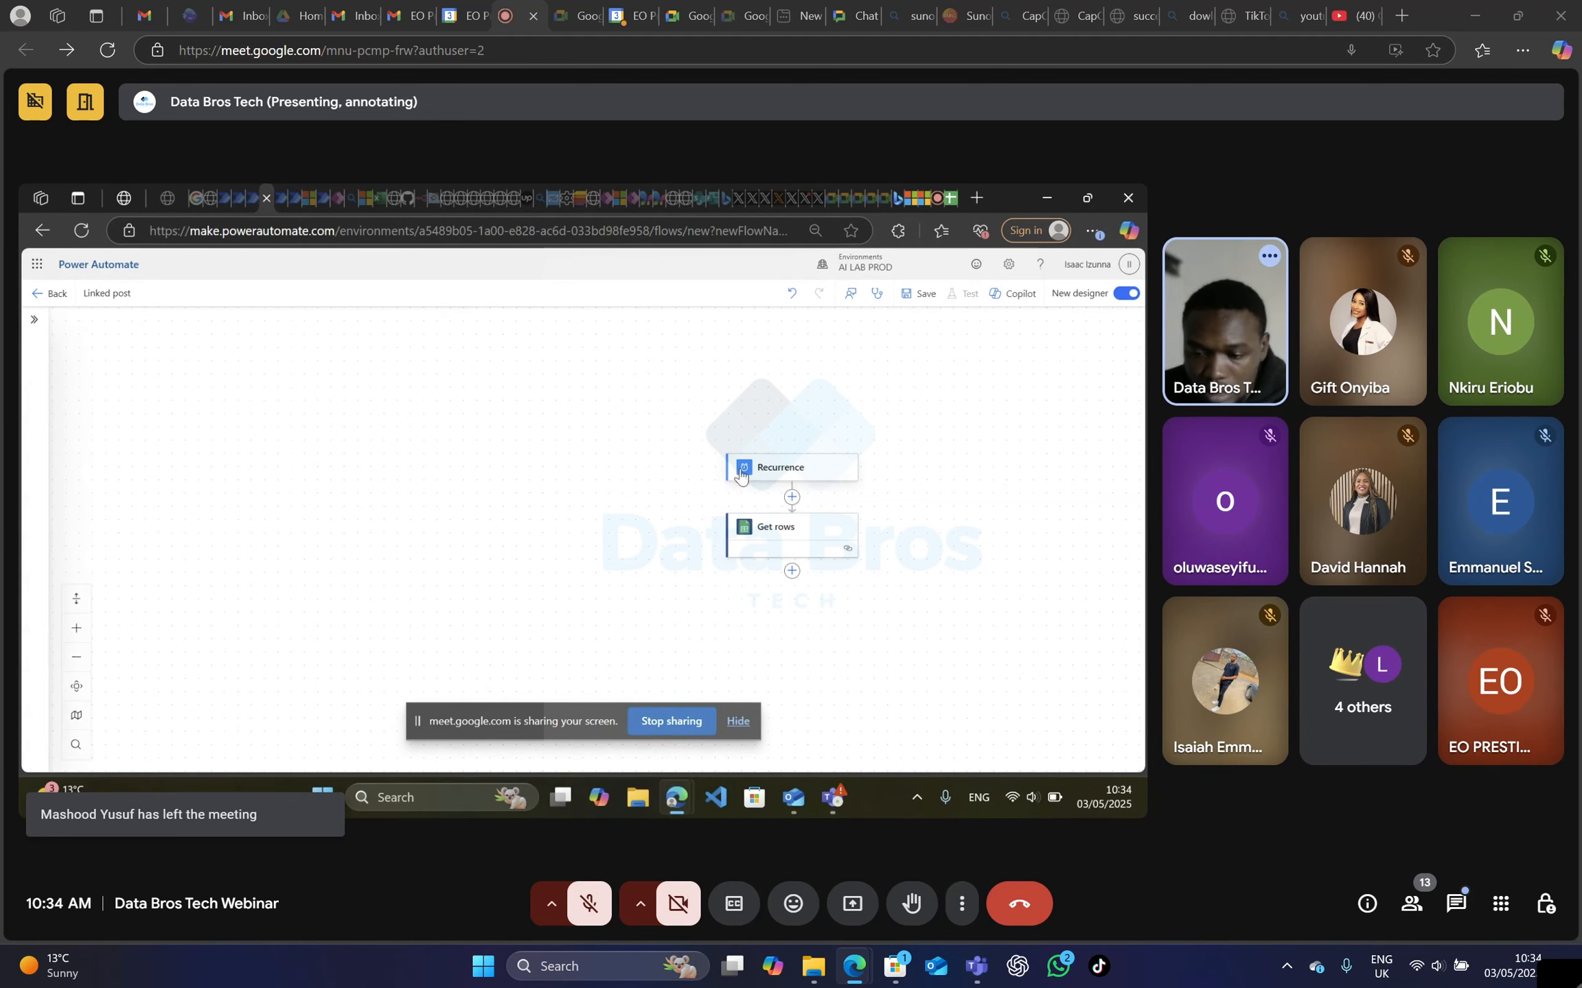
Choose the Linkedin Post doc spreadsheet from GoogleDrive as the file for the Get rows action.
{"action": "left_click", "coordinate": [755, 534]}
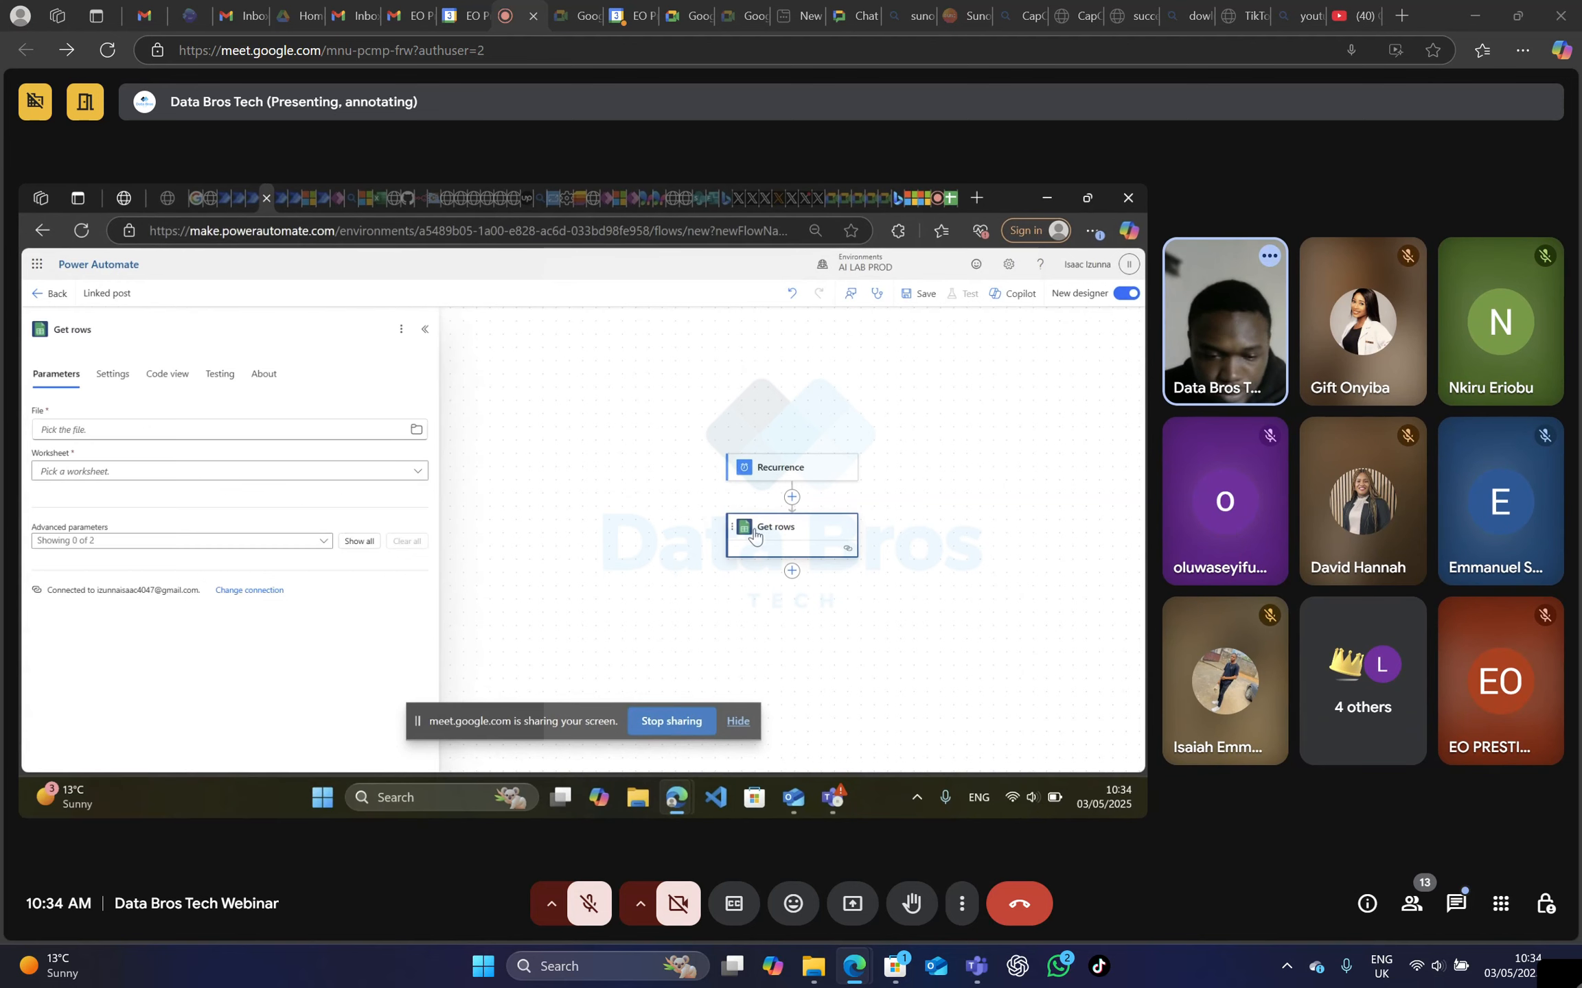
{"action": "left_click", "coordinate": [417, 431]}
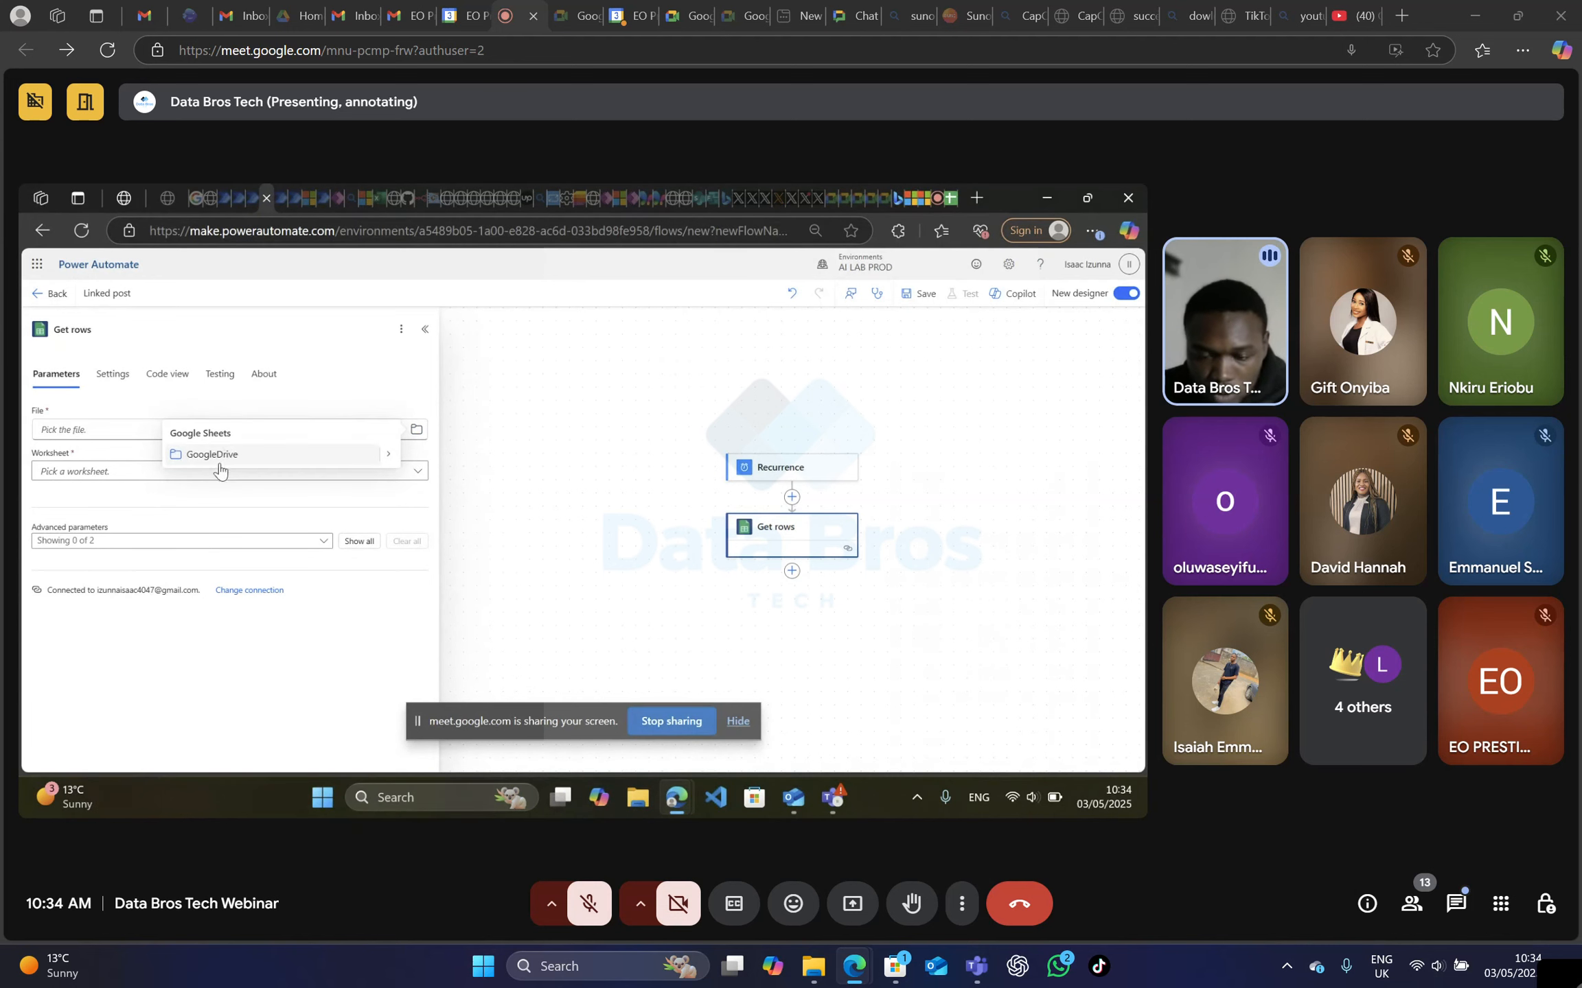
{"action": "left_click", "coordinate": [387, 461]}
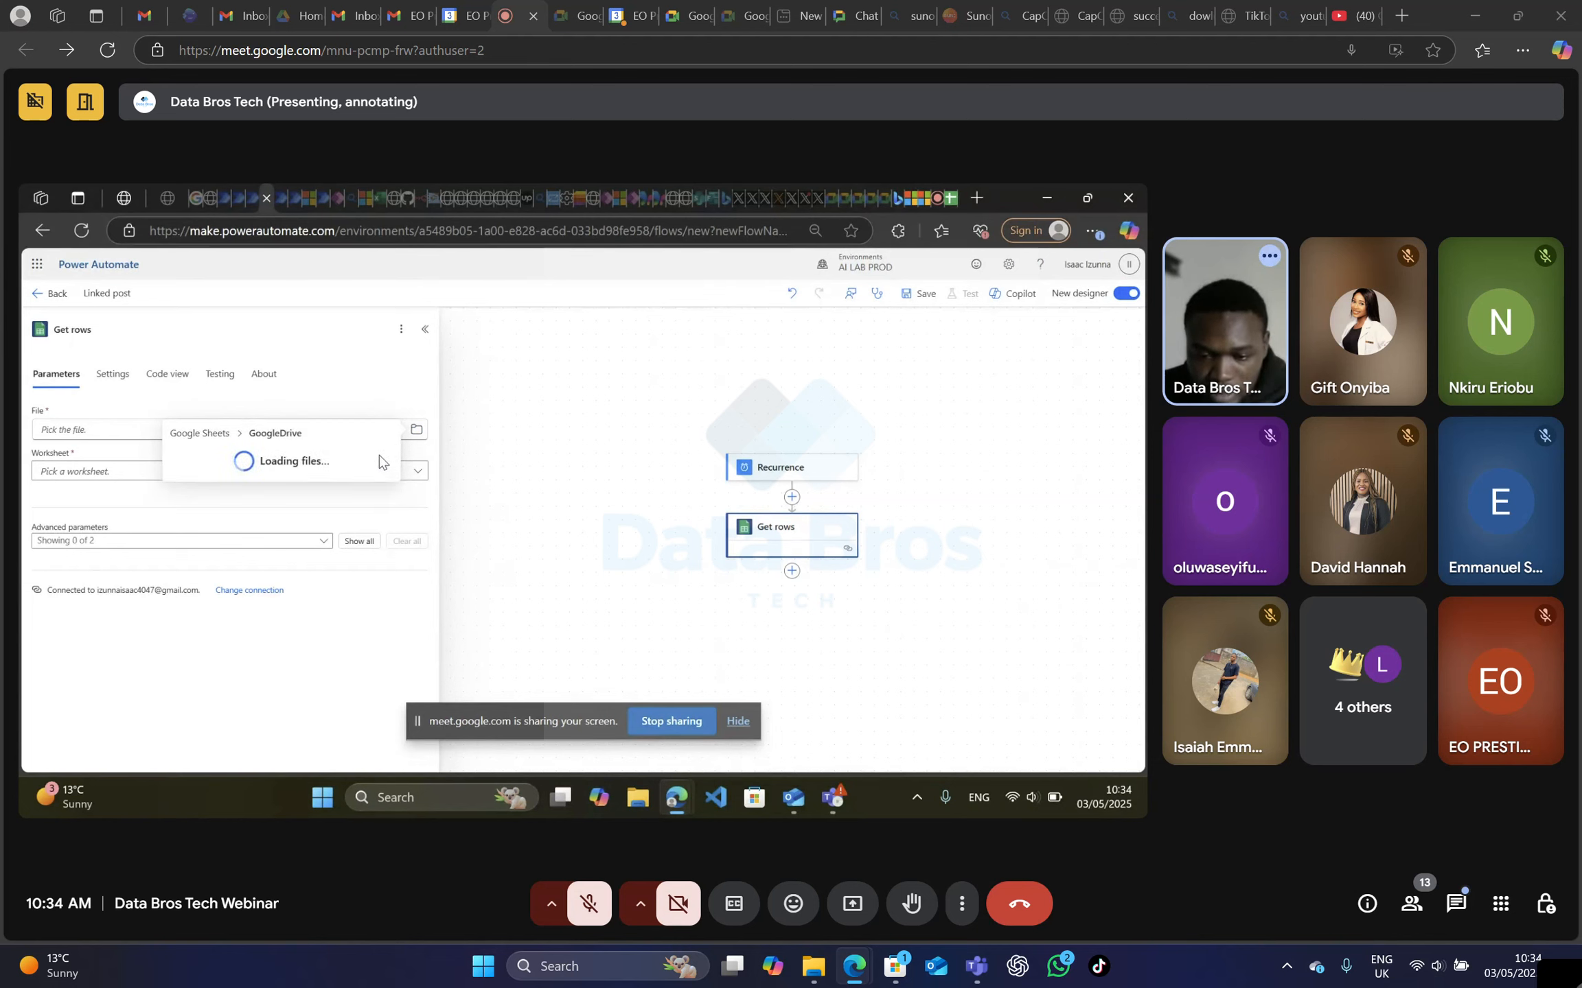
{"action": "scroll", "coordinate": [310, 579], "scroll_direction": "down", "scroll_amount": 3}
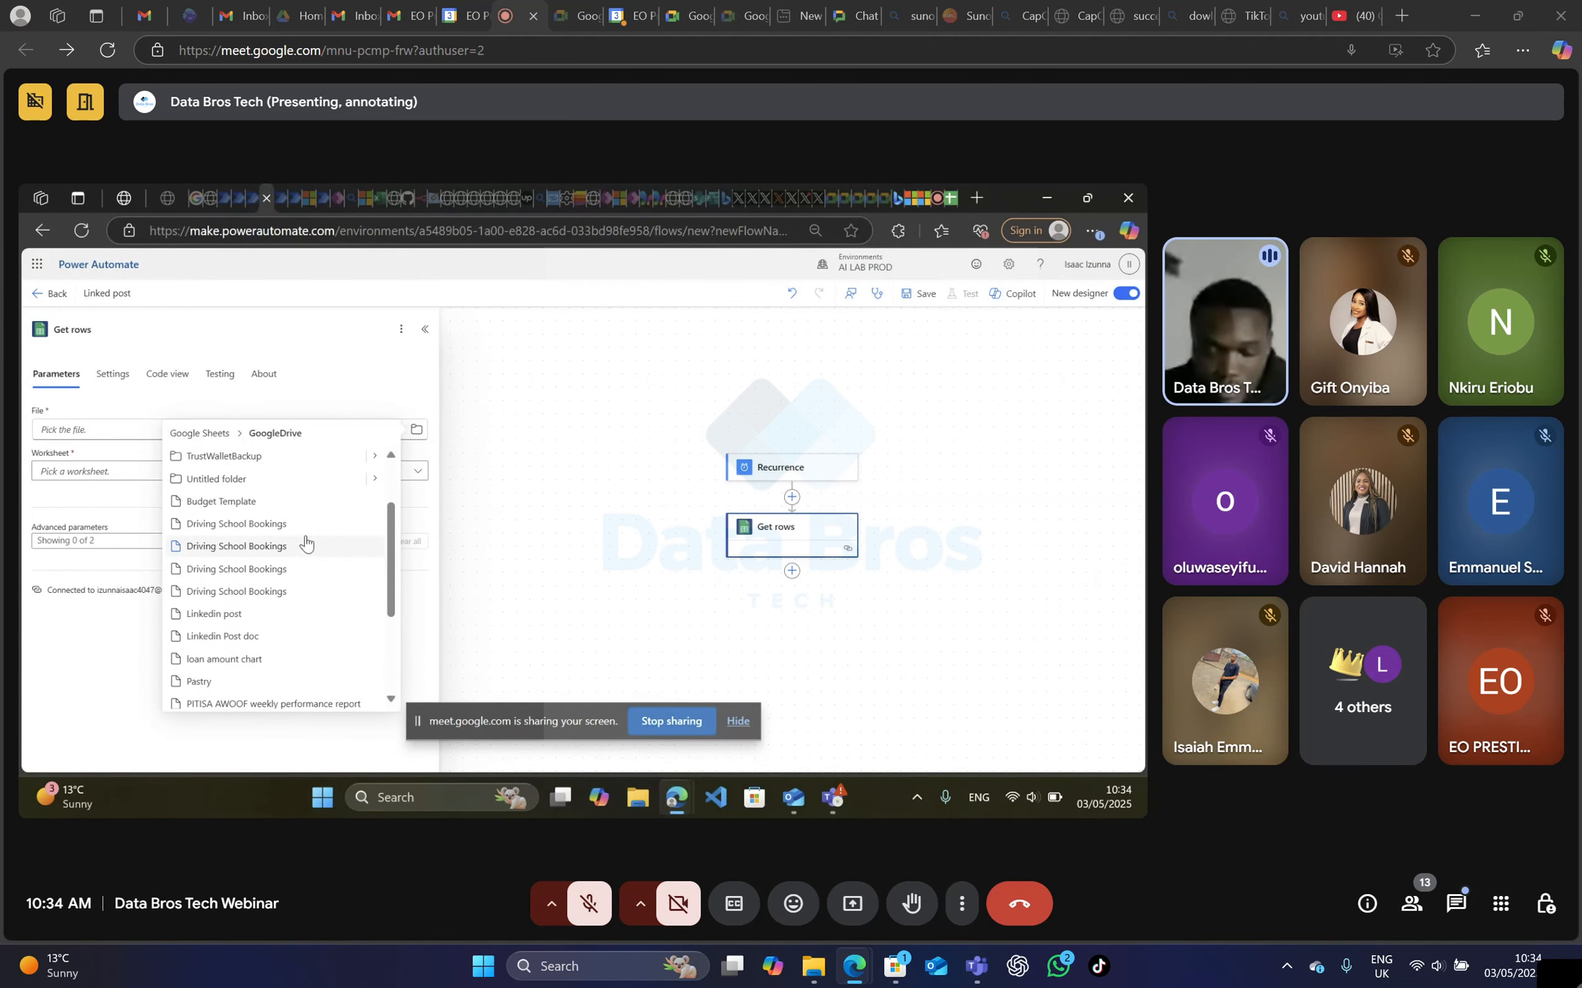
{"action": "scroll", "coordinate": [306, 549], "scroll_direction": "down", "scroll_amount": 2}
{"action": "scroll", "coordinate": [307, 549], "scroll_direction": "up", "scroll_amount": 3}
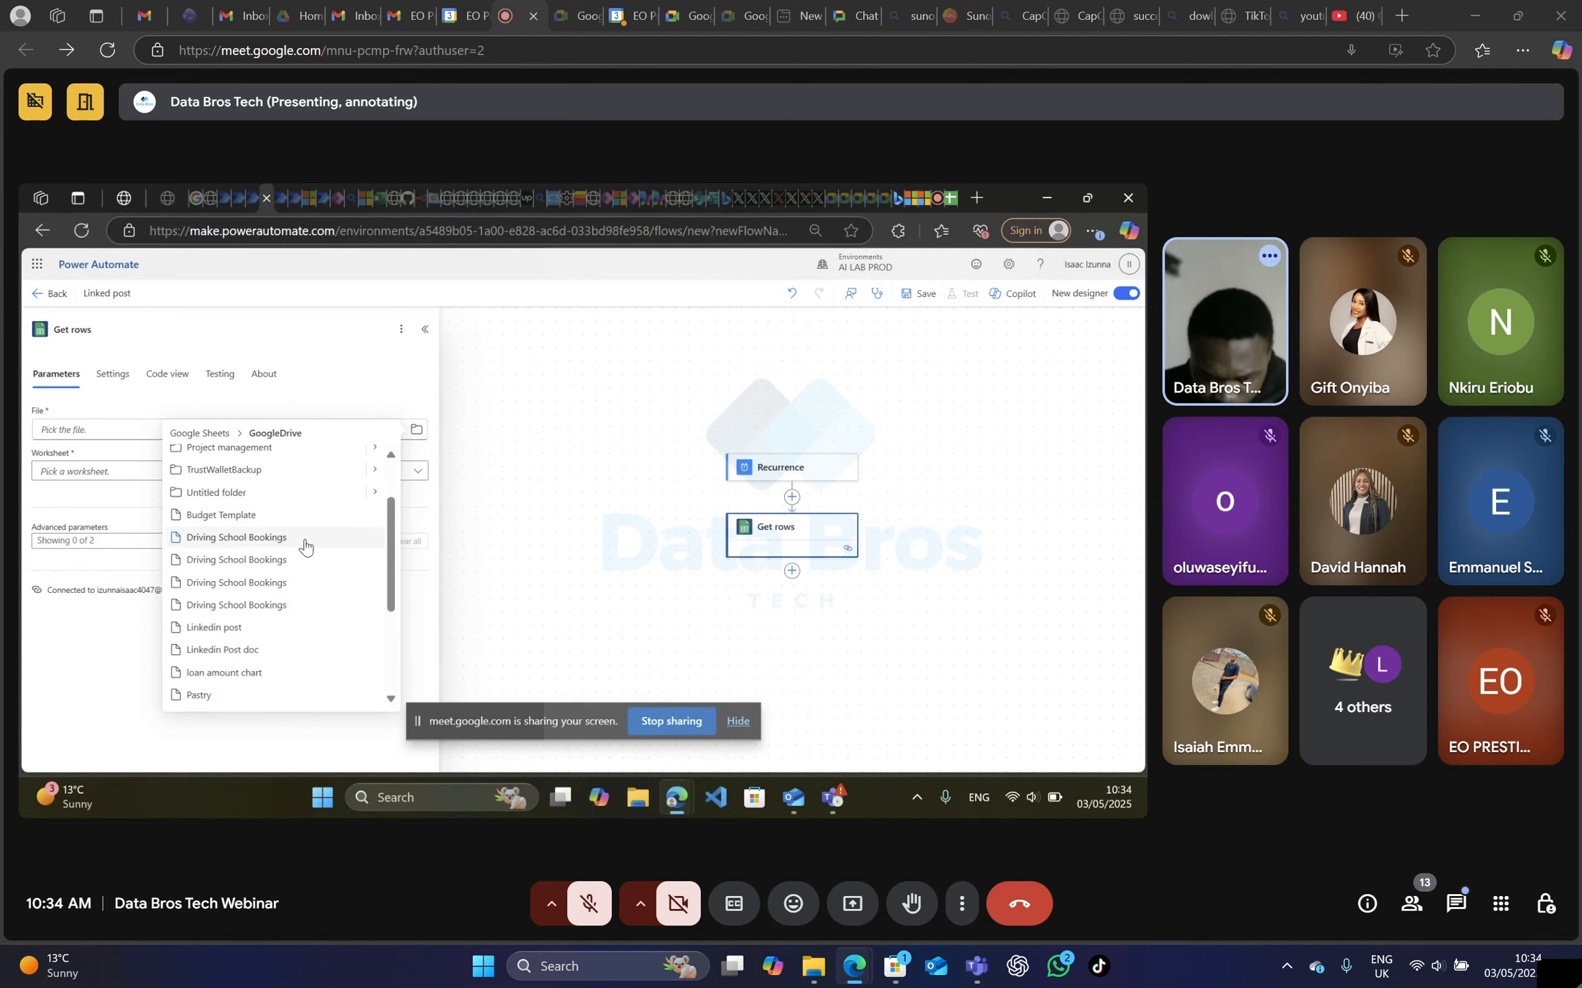
{"action": "scroll", "coordinate": [306, 550], "scroll_direction": "down", "scroll_amount": 3}
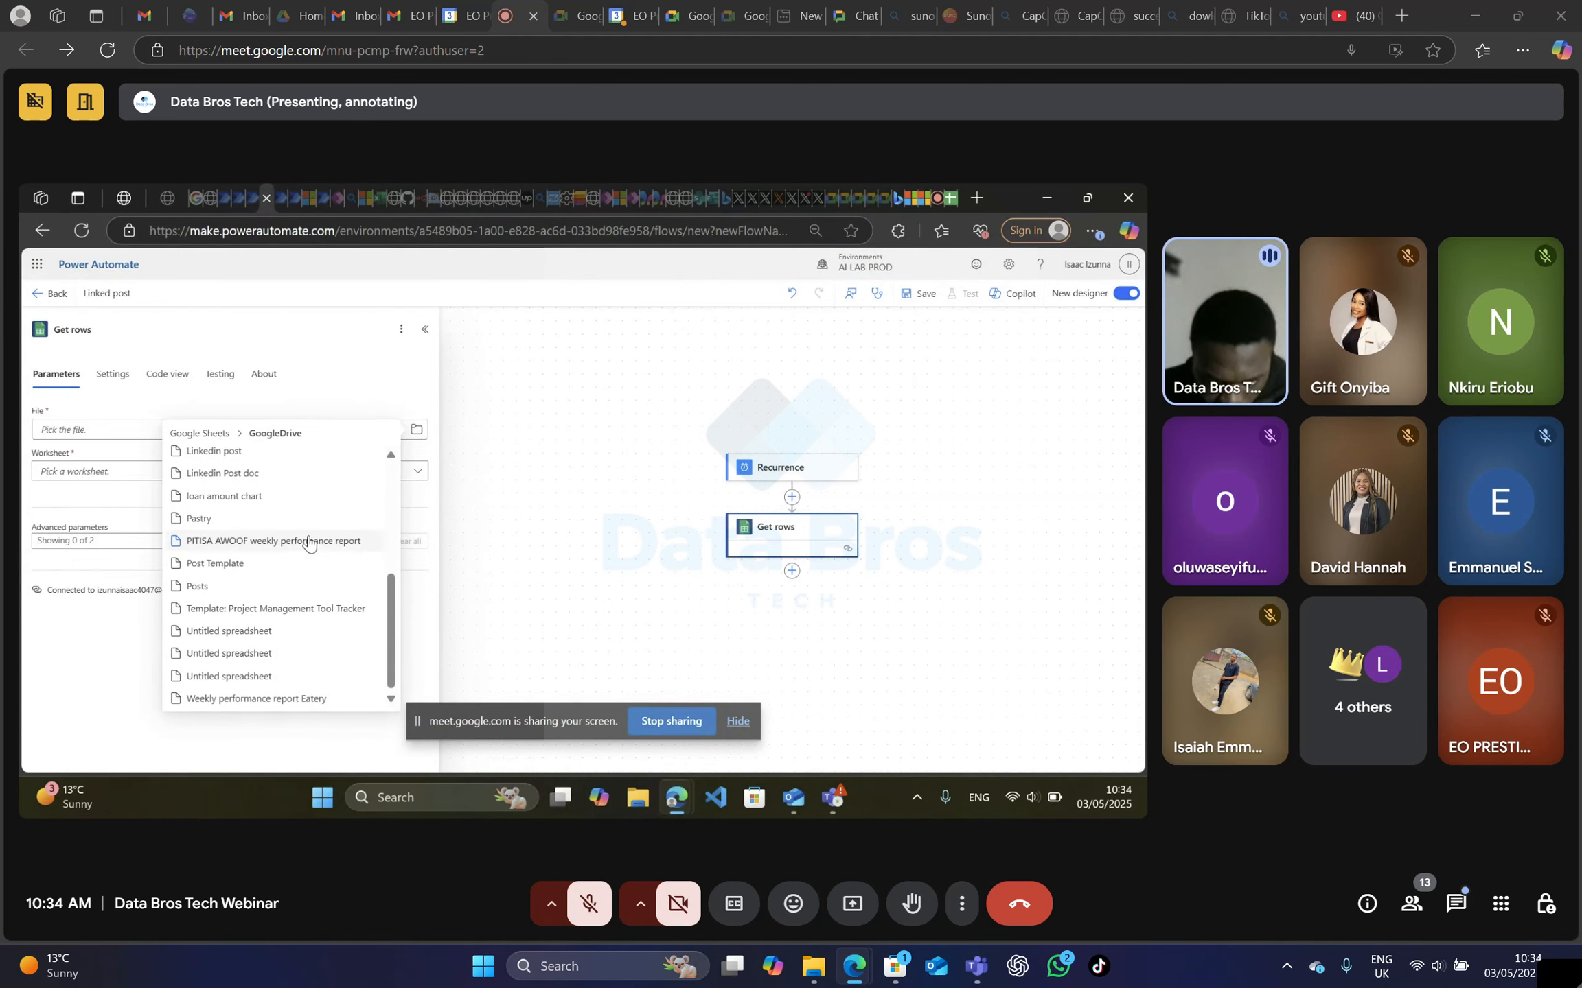
{"action": "scroll", "coordinate": [309, 546], "scroll_direction": "up", "scroll_amount": 5}
{"action": "scroll", "coordinate": [265, 564], "scroll_direction": "down", "scroll_amount": 3}
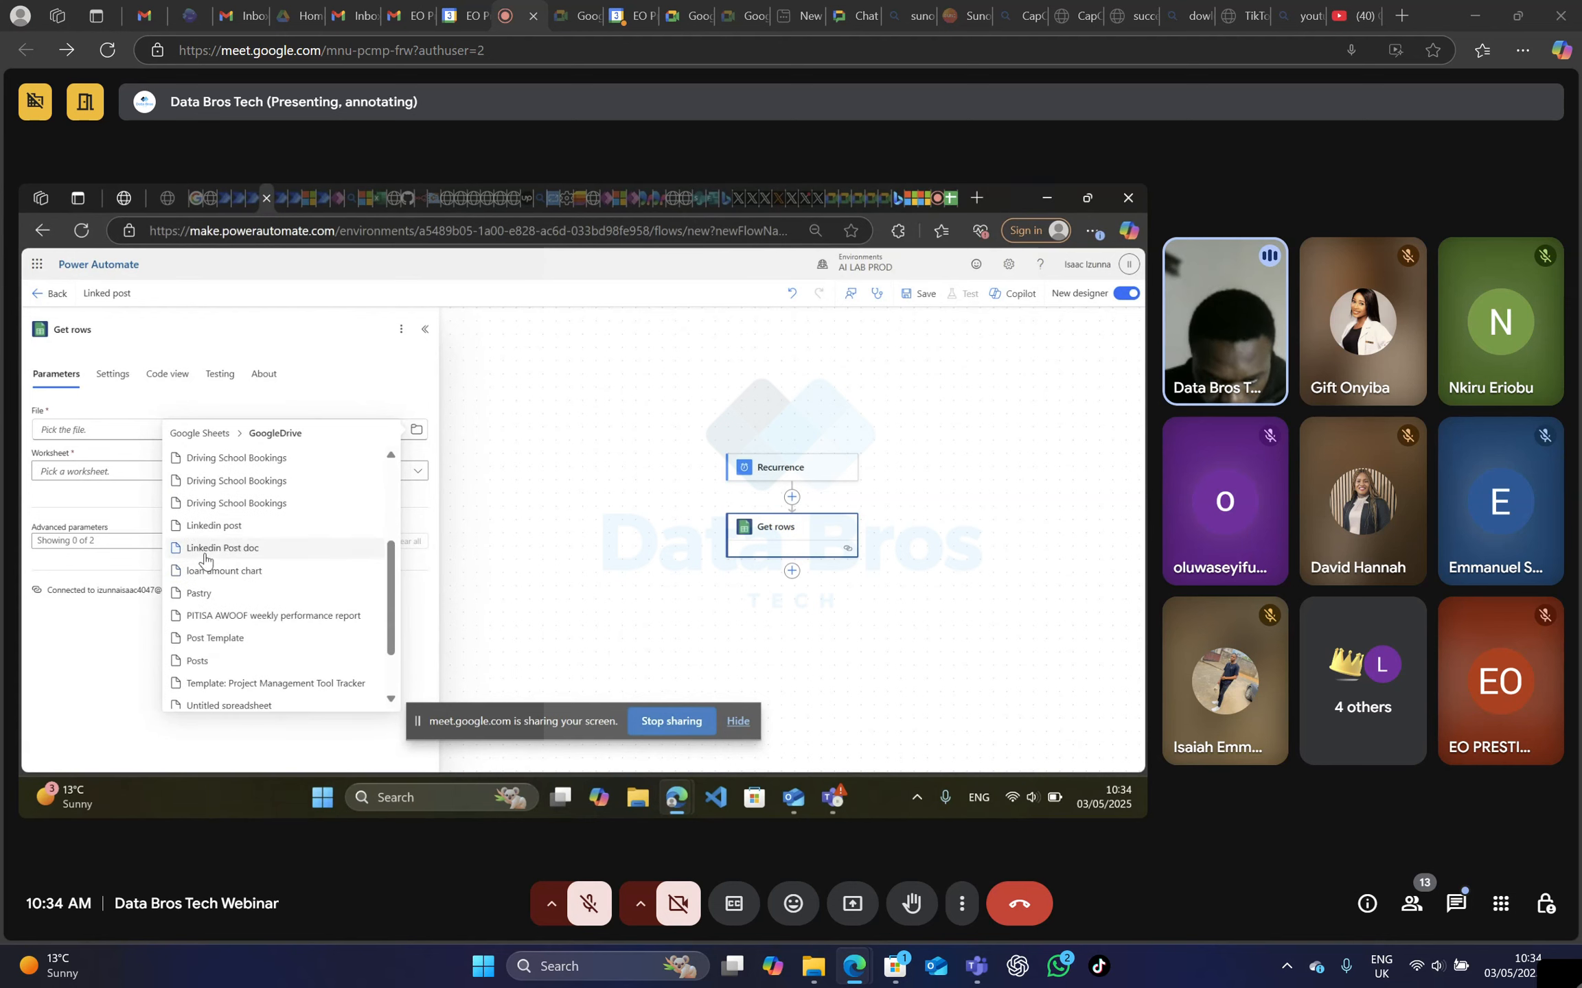
{"action": "left_click", "coordinate": [205, 549]}
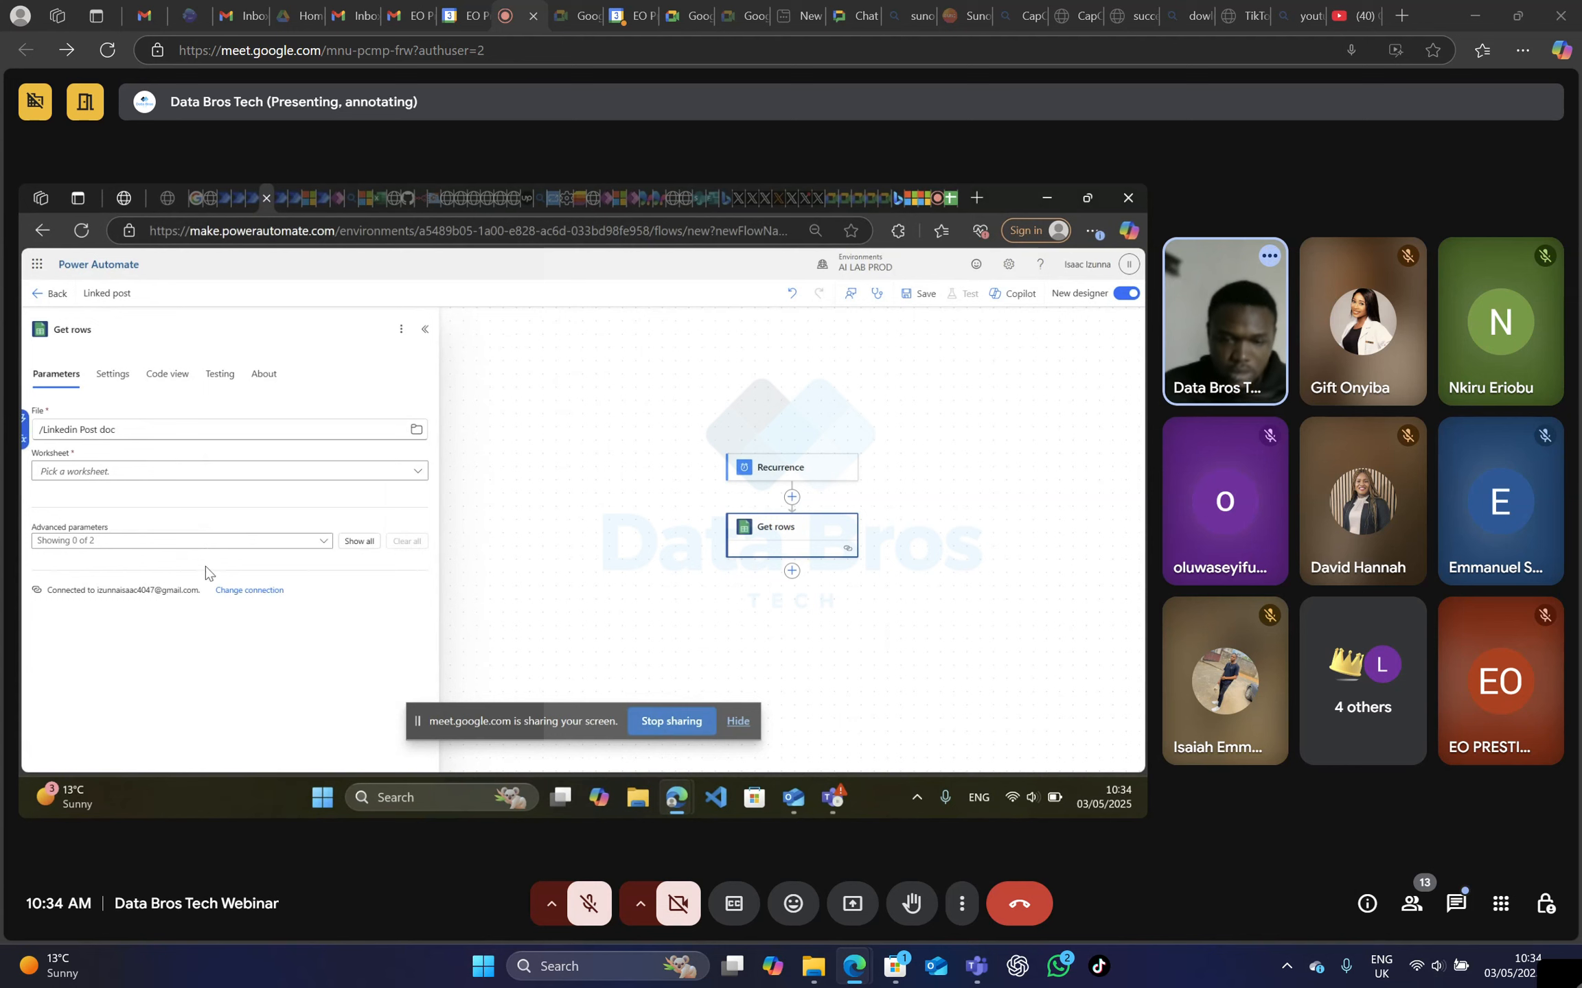
Set the Get rows worksheet to Sheet2 and close the action's settings.
{"action": "left_click", "coordinate": [403, 474]}
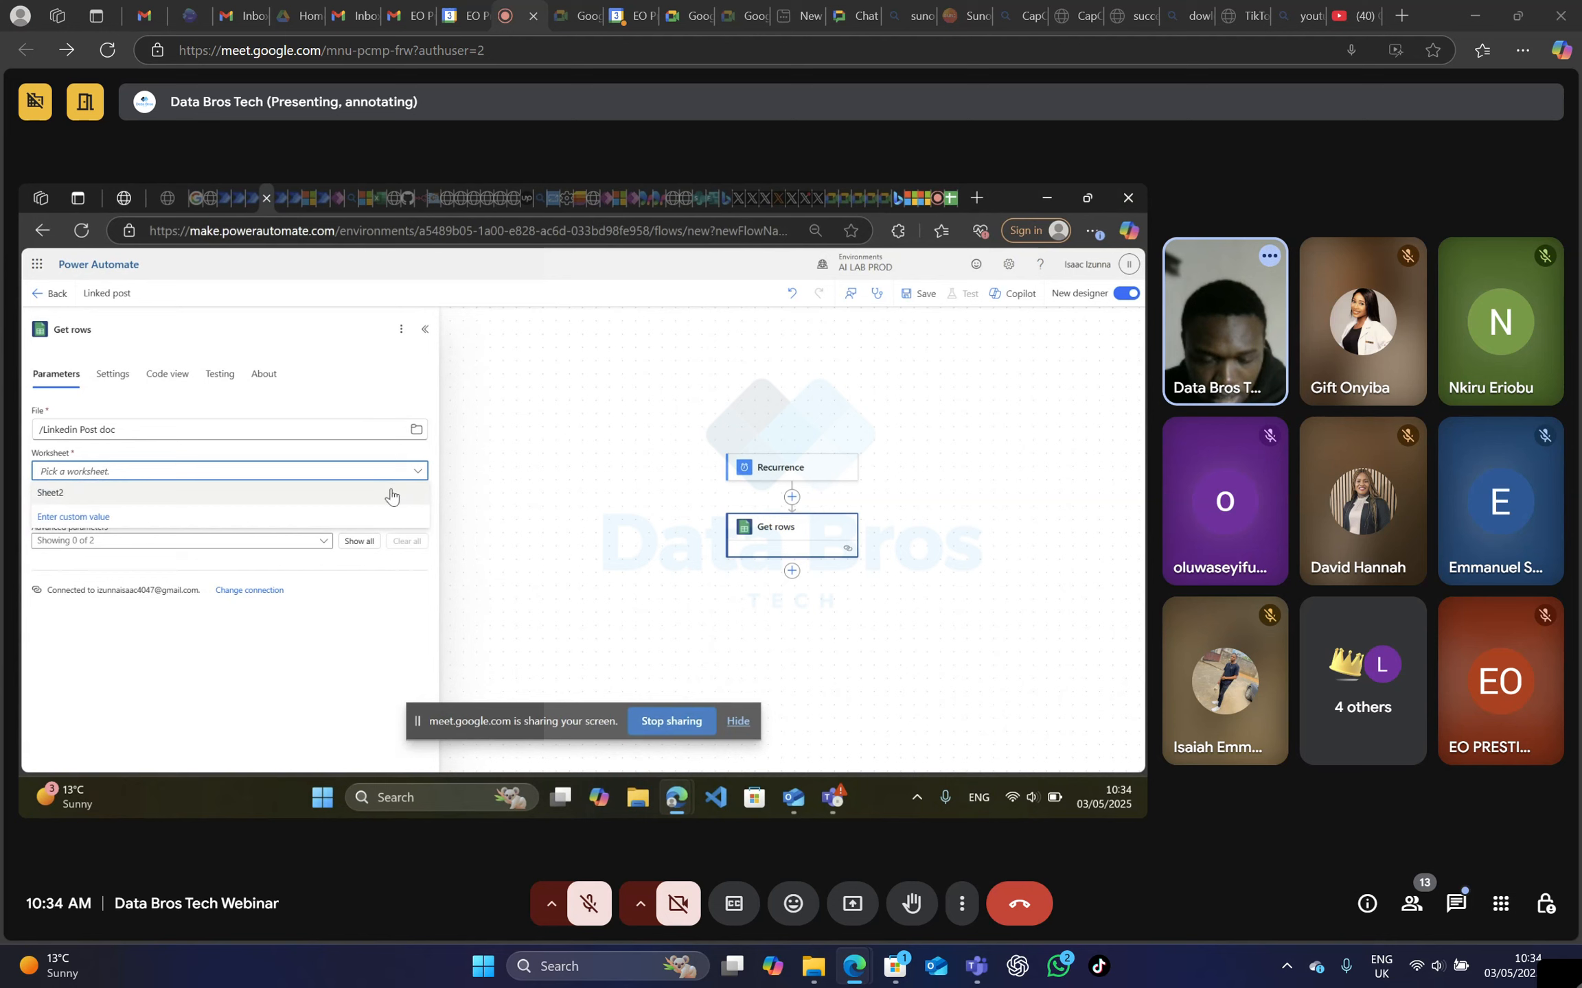
{"action": "left_click", "coordinate": [101, 497]}
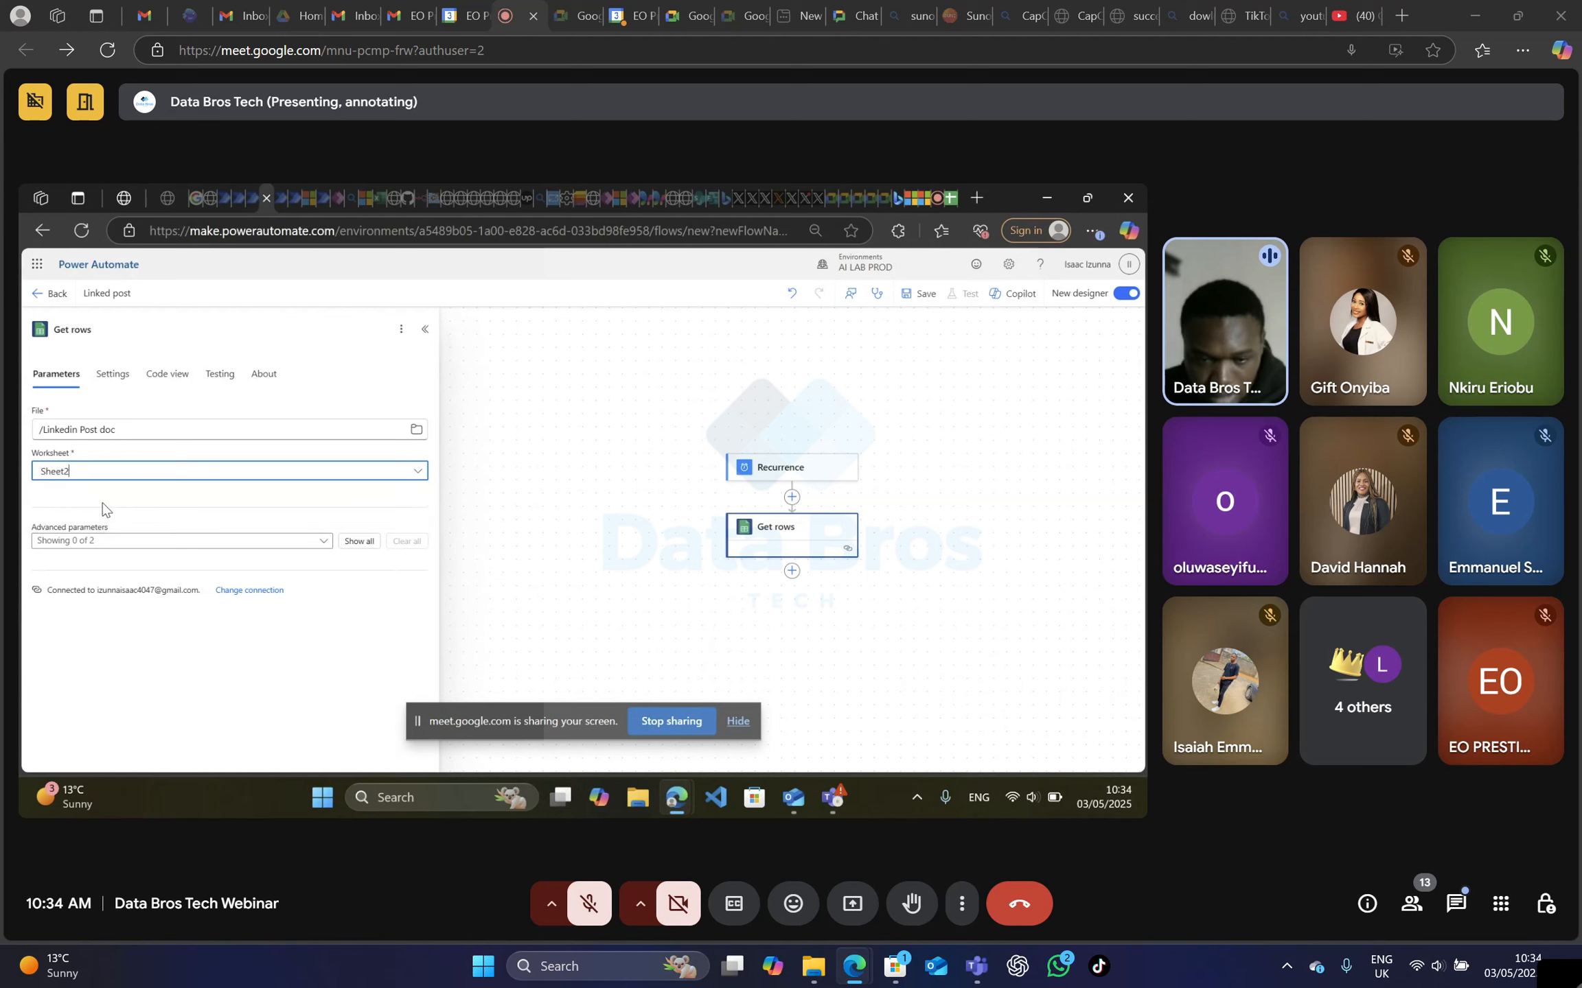
{"action": "left_click", "coordinate": [627, 529]}
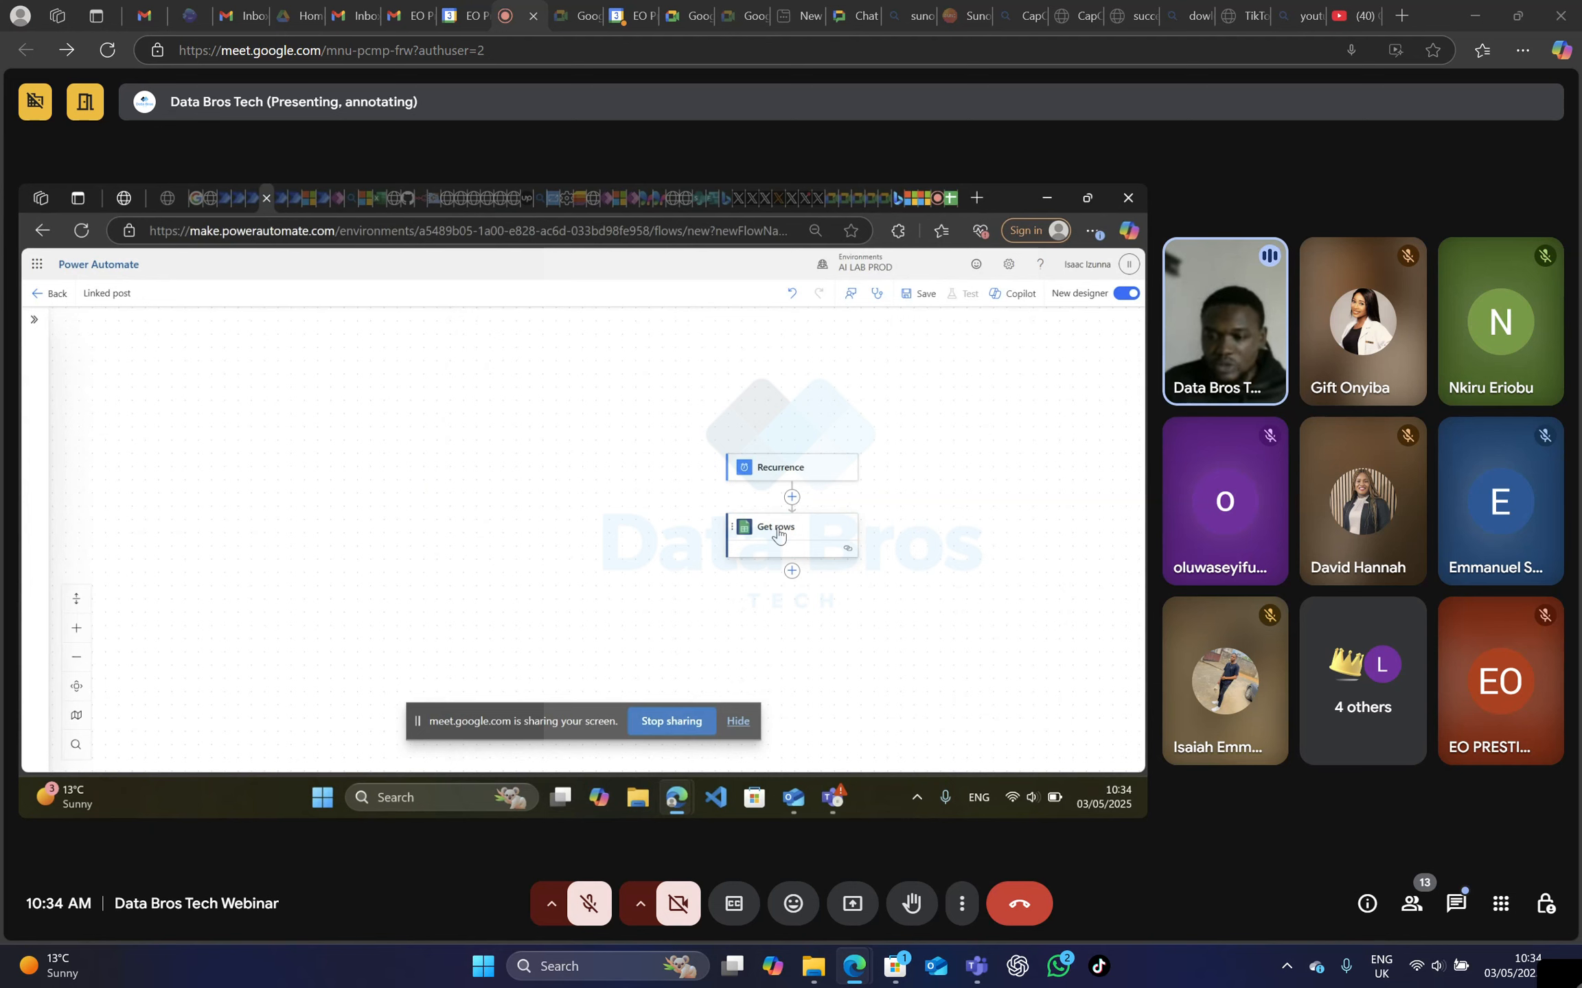
Add a Run a prompt action after Get rows and start a new custom prompt for it.
{"action": "left_click", "coordinate": [791, 572]}
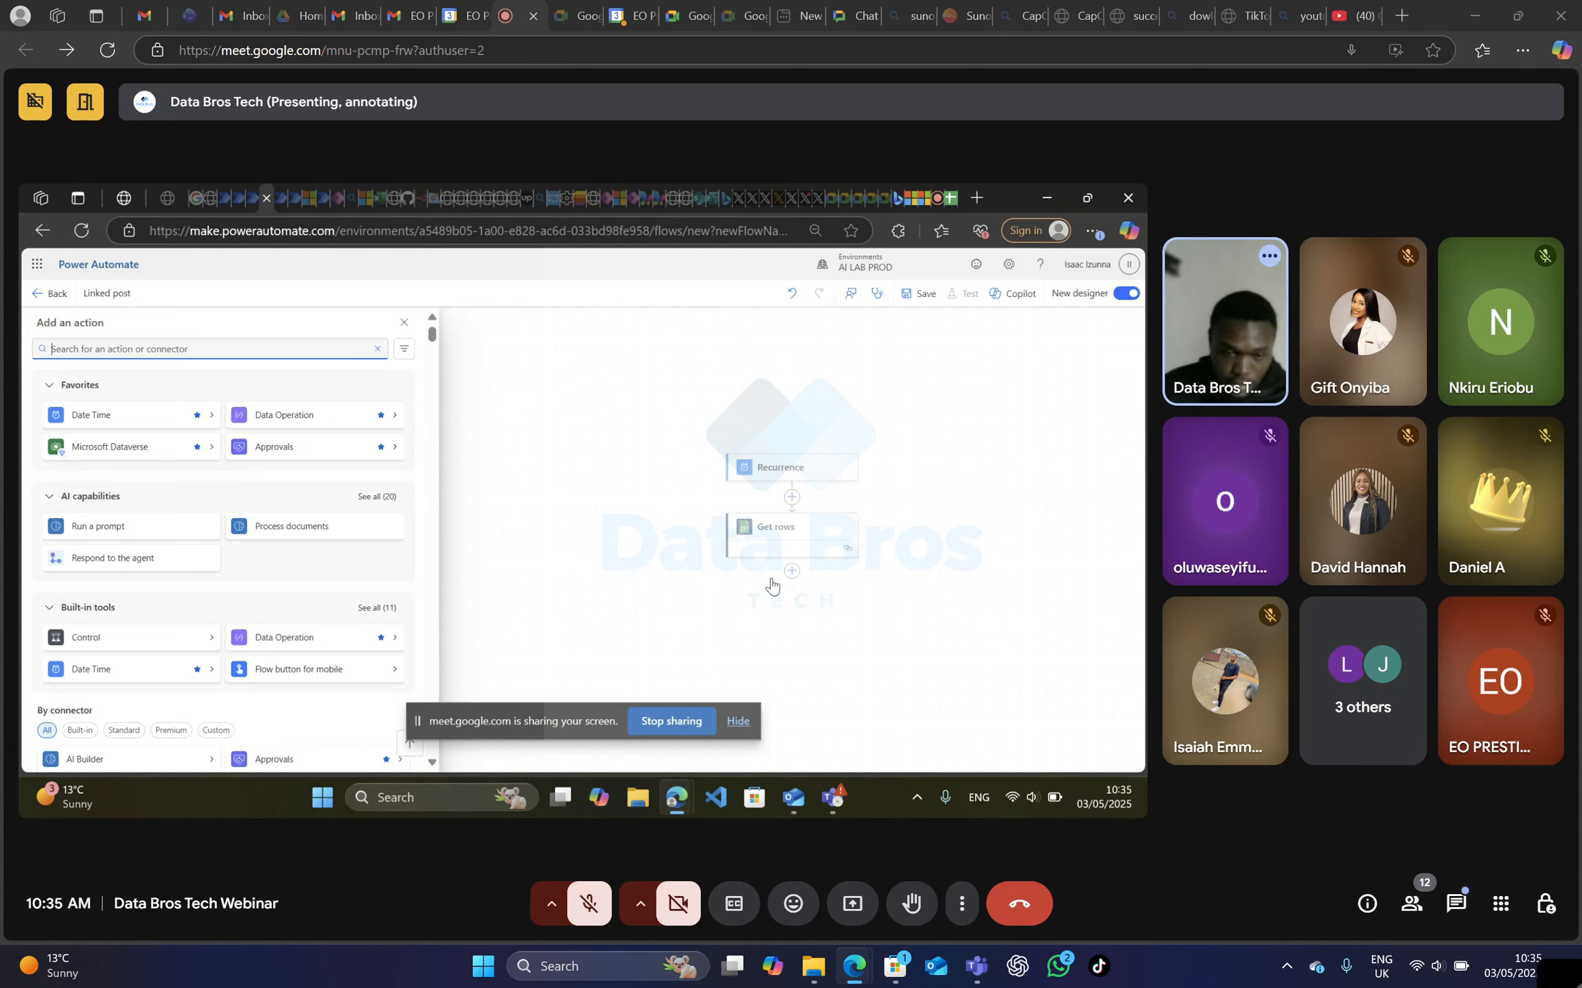
{"action": "left_click", "coordinate": [96, 531]}
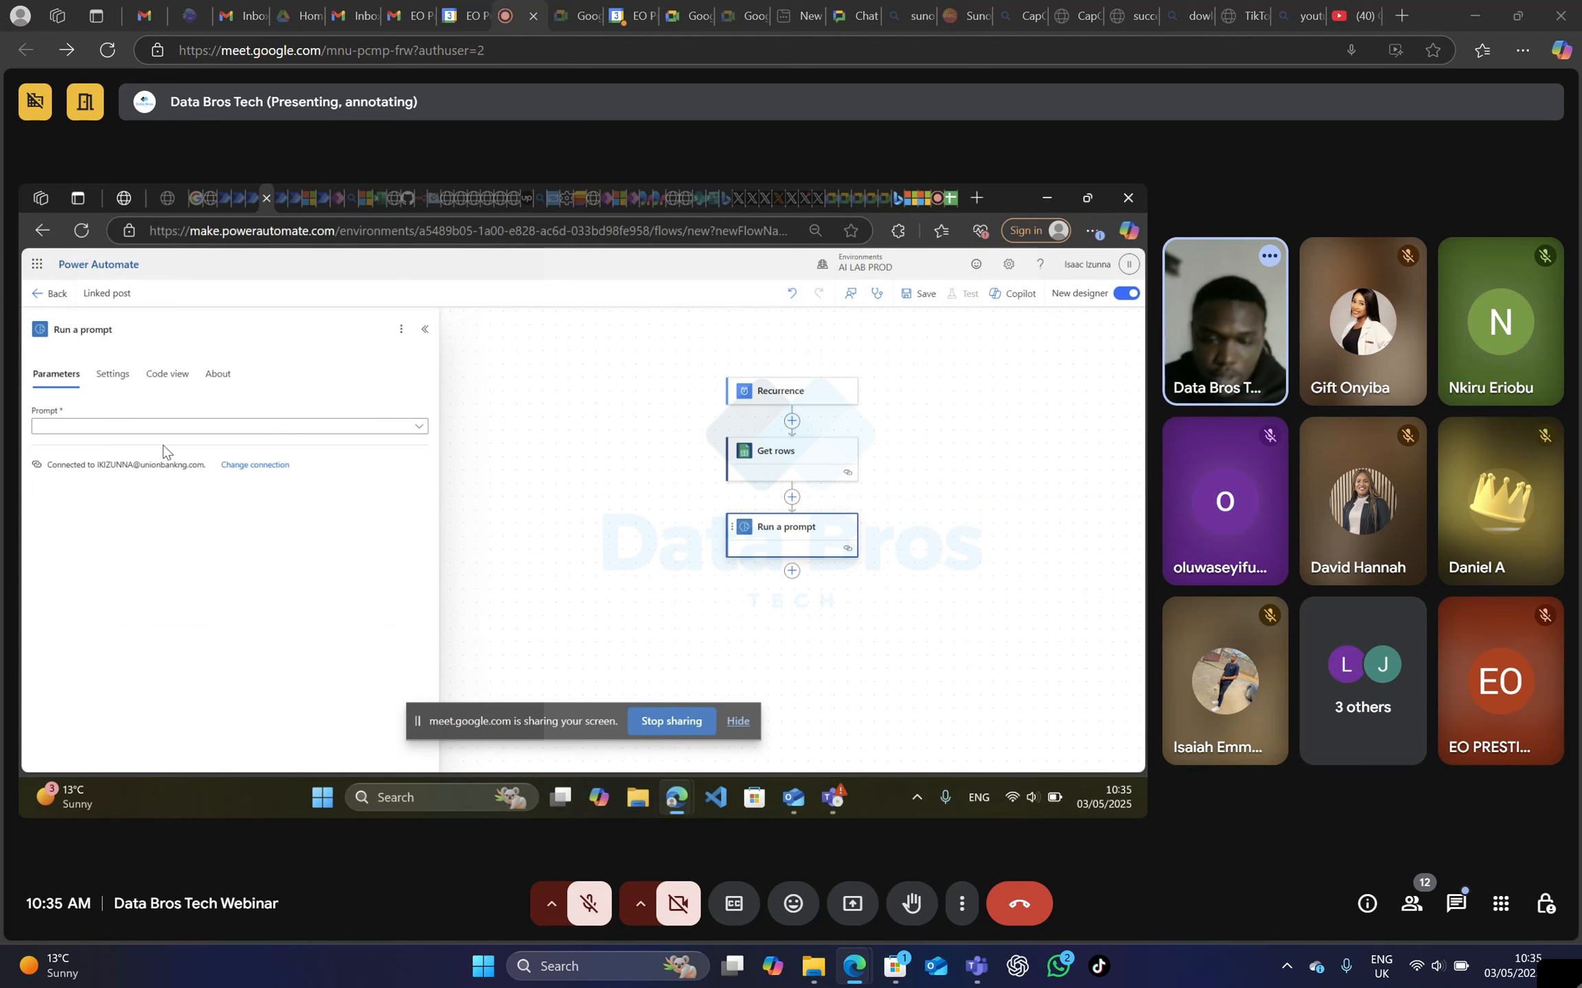
{"action": "left_click", "coordinate": [165, 426]}
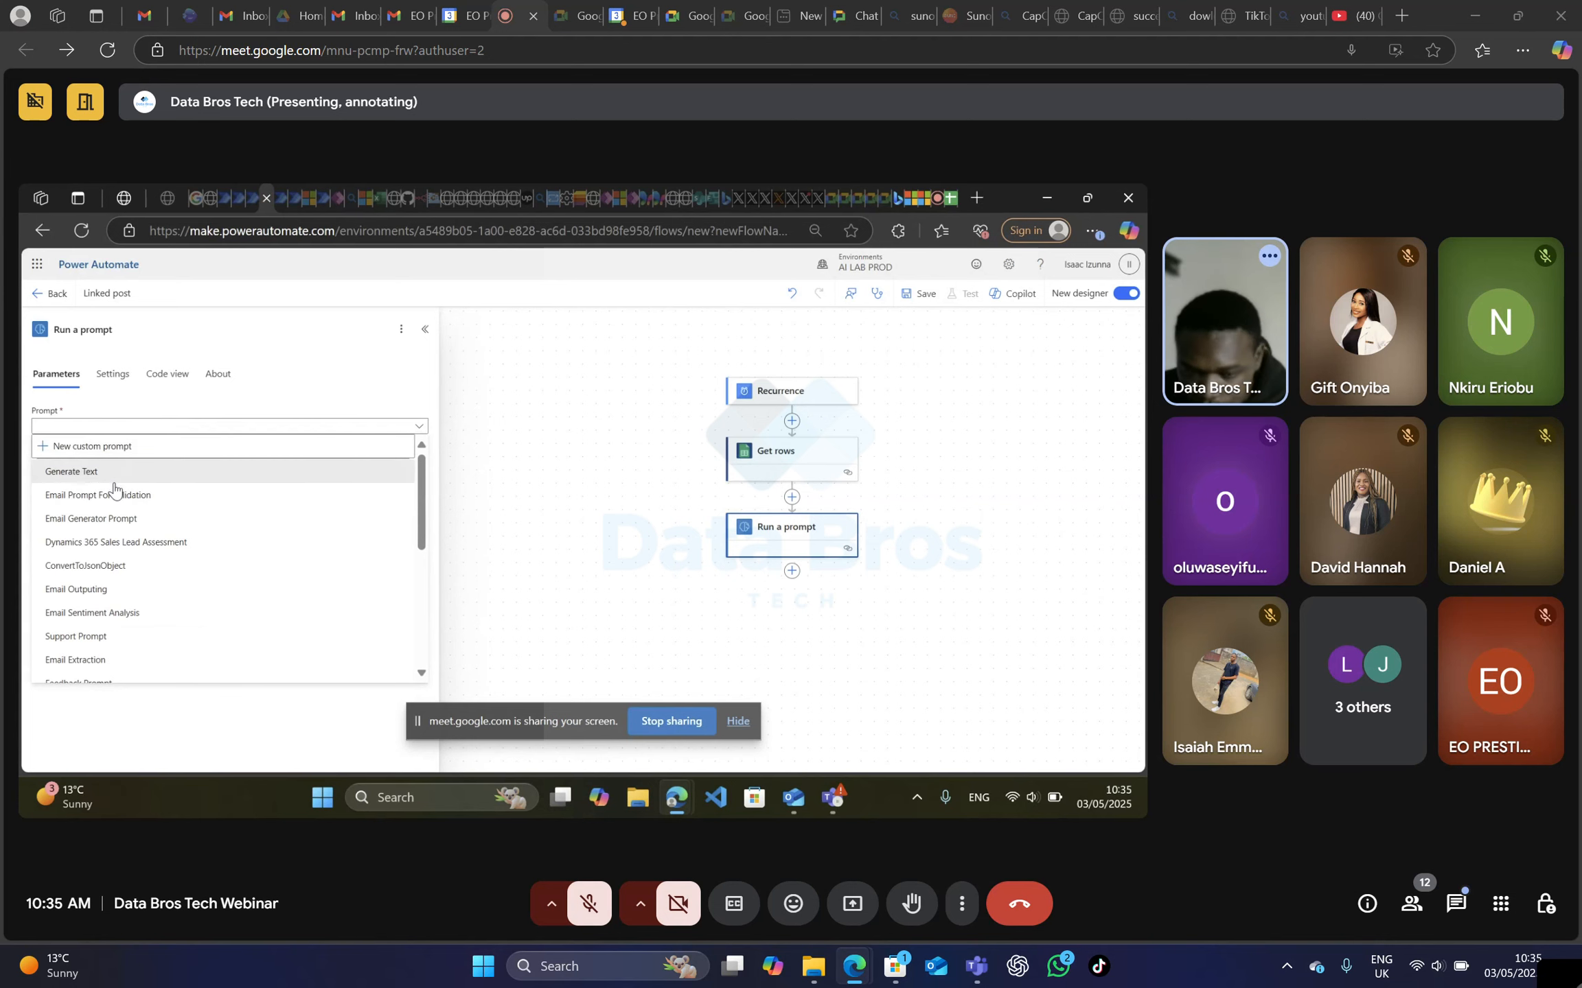
{"action": "left_click", "coordinate": [96, 476]}
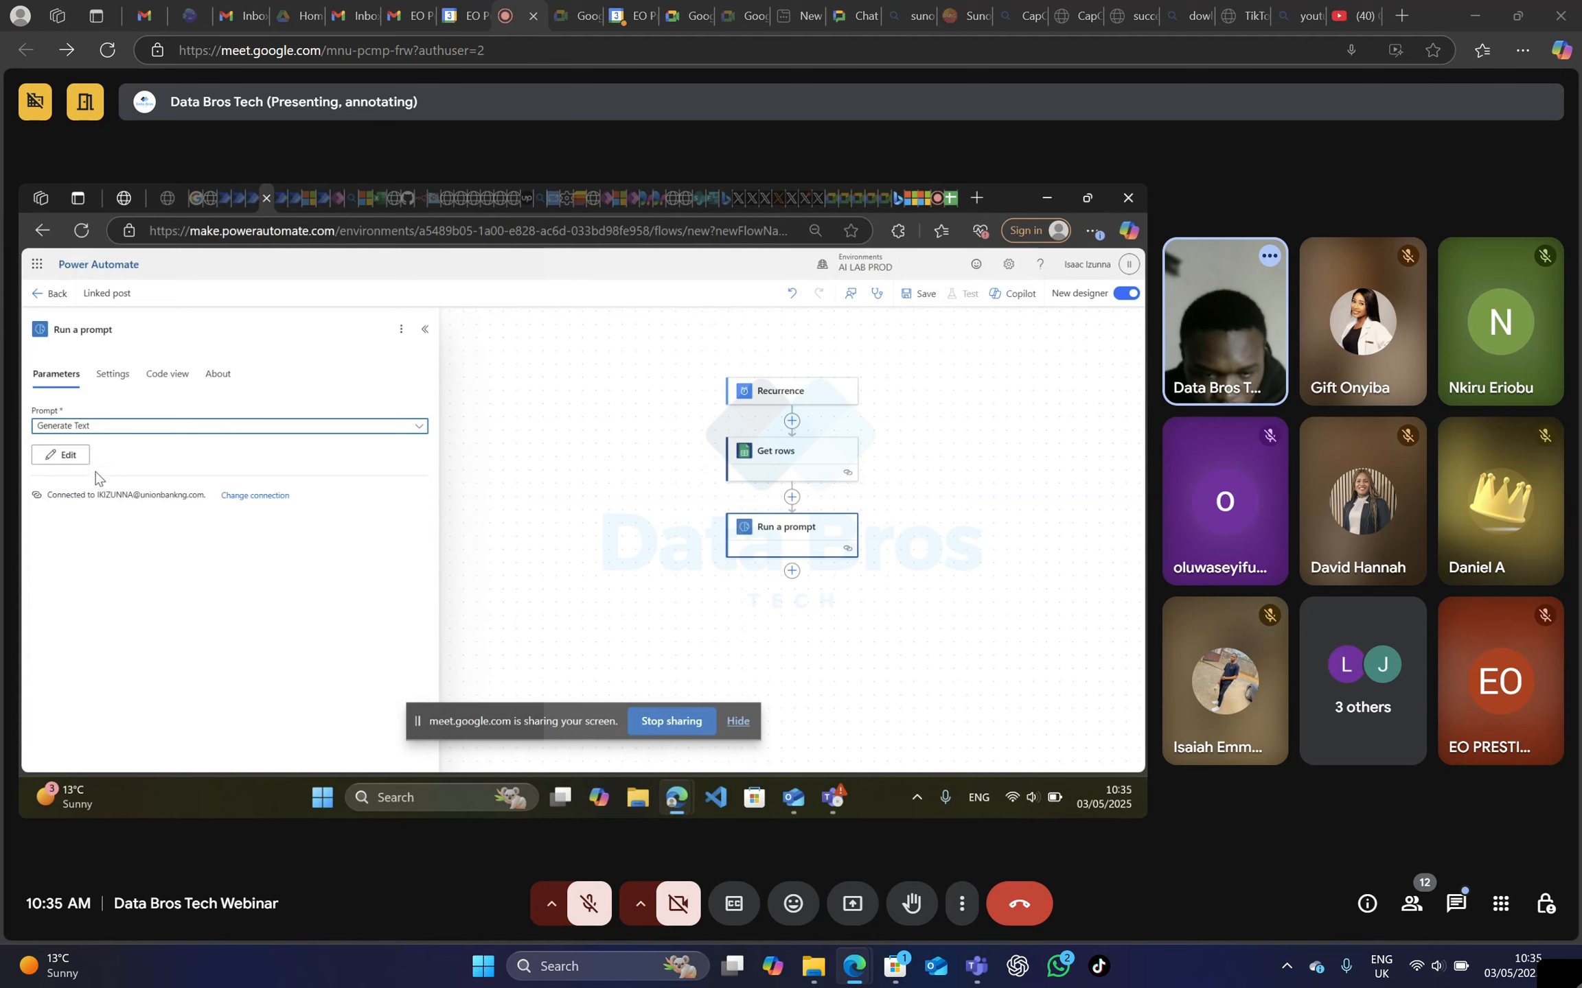
{"action": "left_click", "coordinate": [418, 425]}
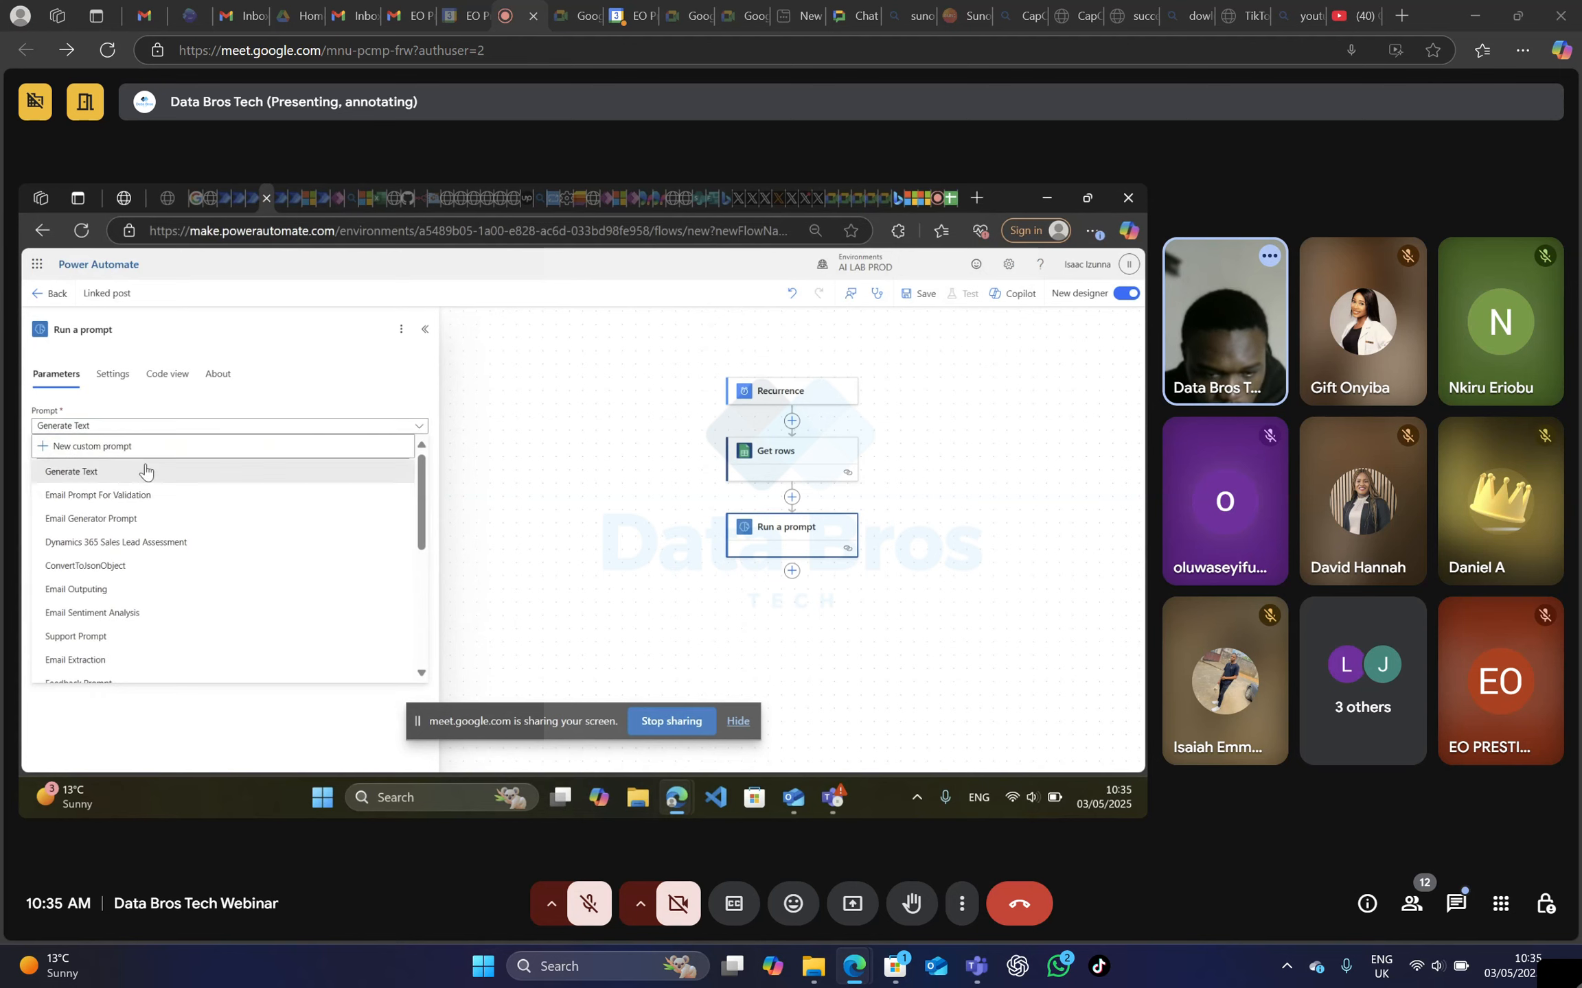
{"action": "left_click", "coordinate": [86, 449]}
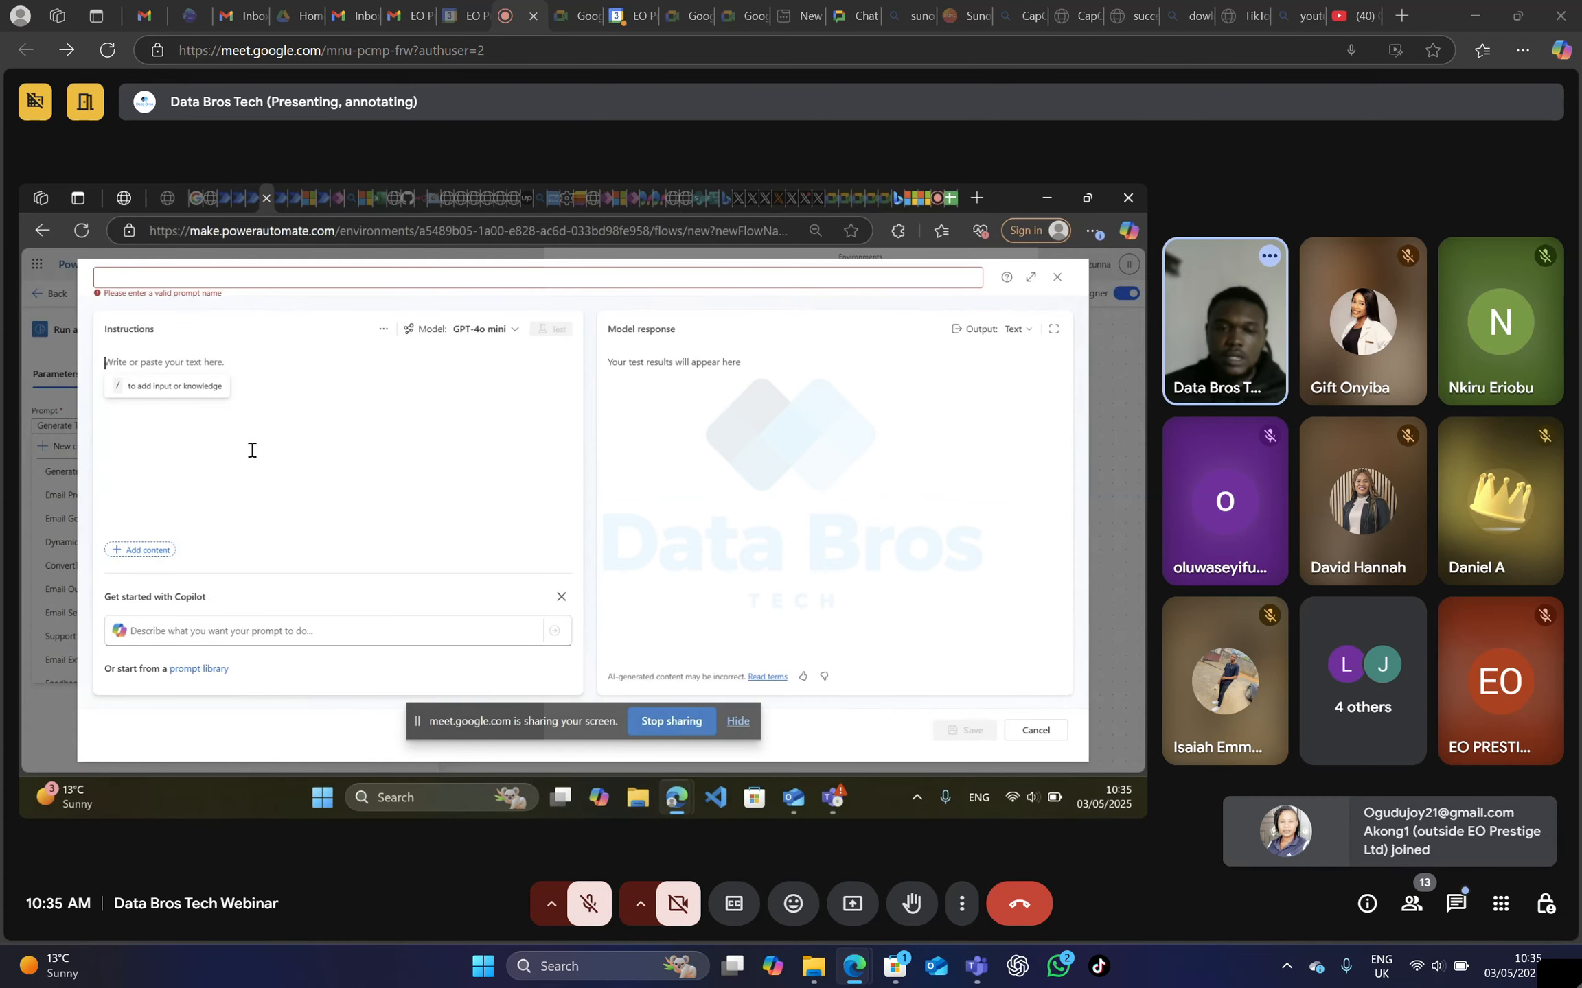
Name the new custom prompt "content generation".
{"action": "left_click", "coordinate": [172, 281]}
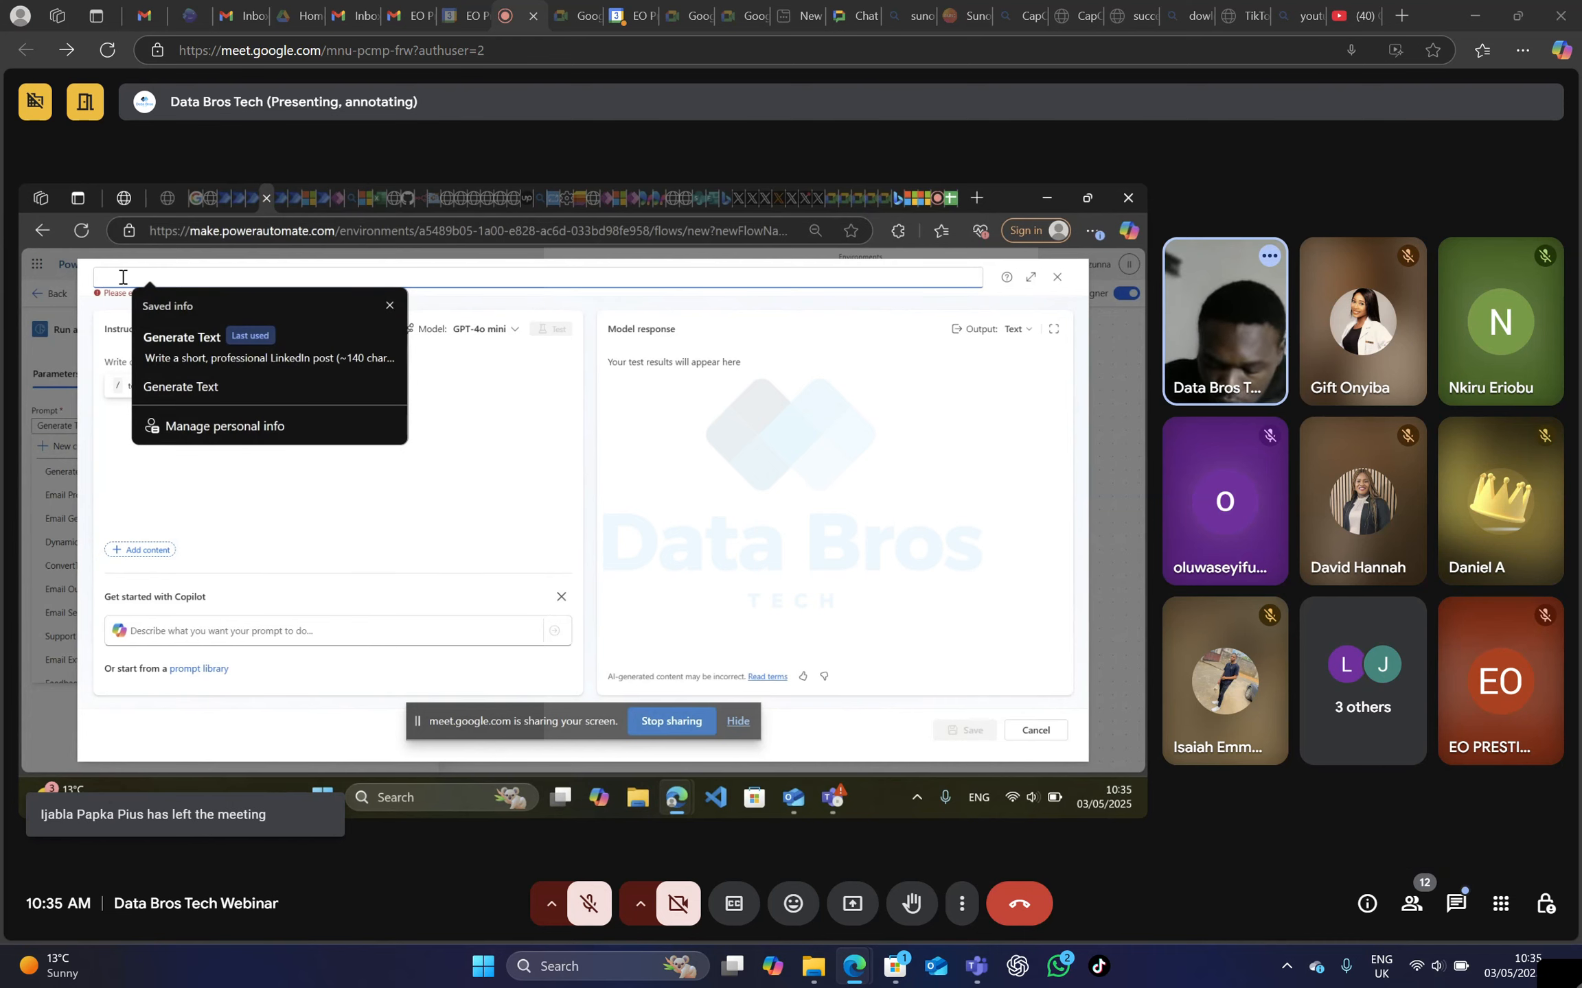
{"action": "type", "text": "content "}
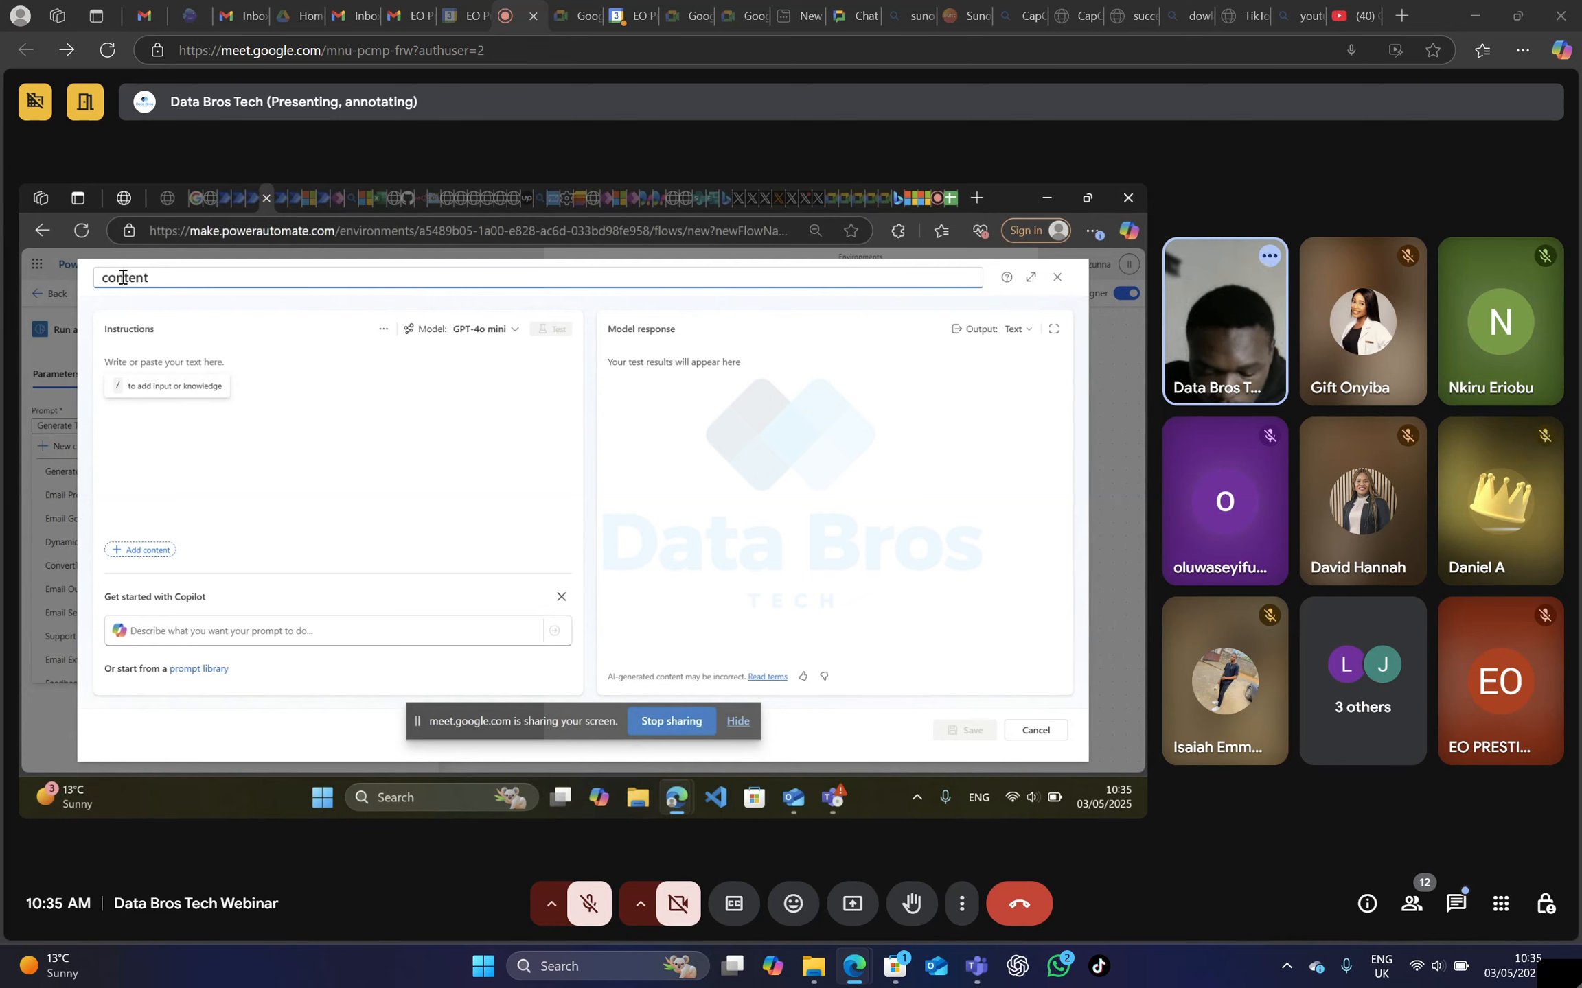
{"action": "type", "text": "g"}
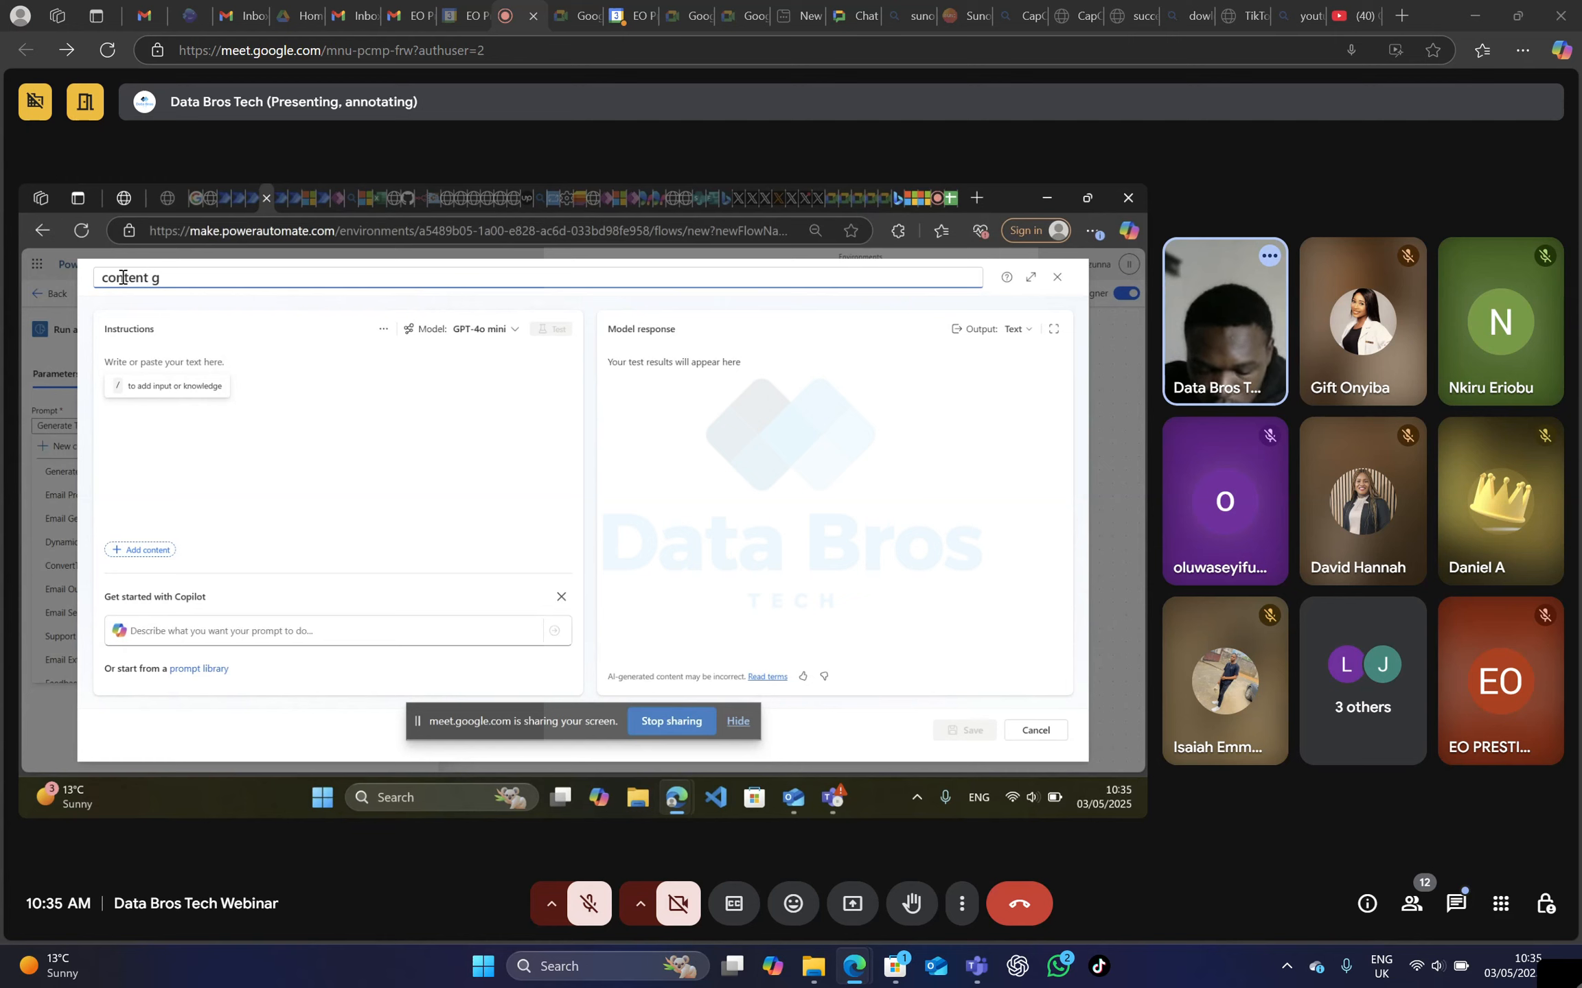
{"action": "type", "text": "eneratio"}
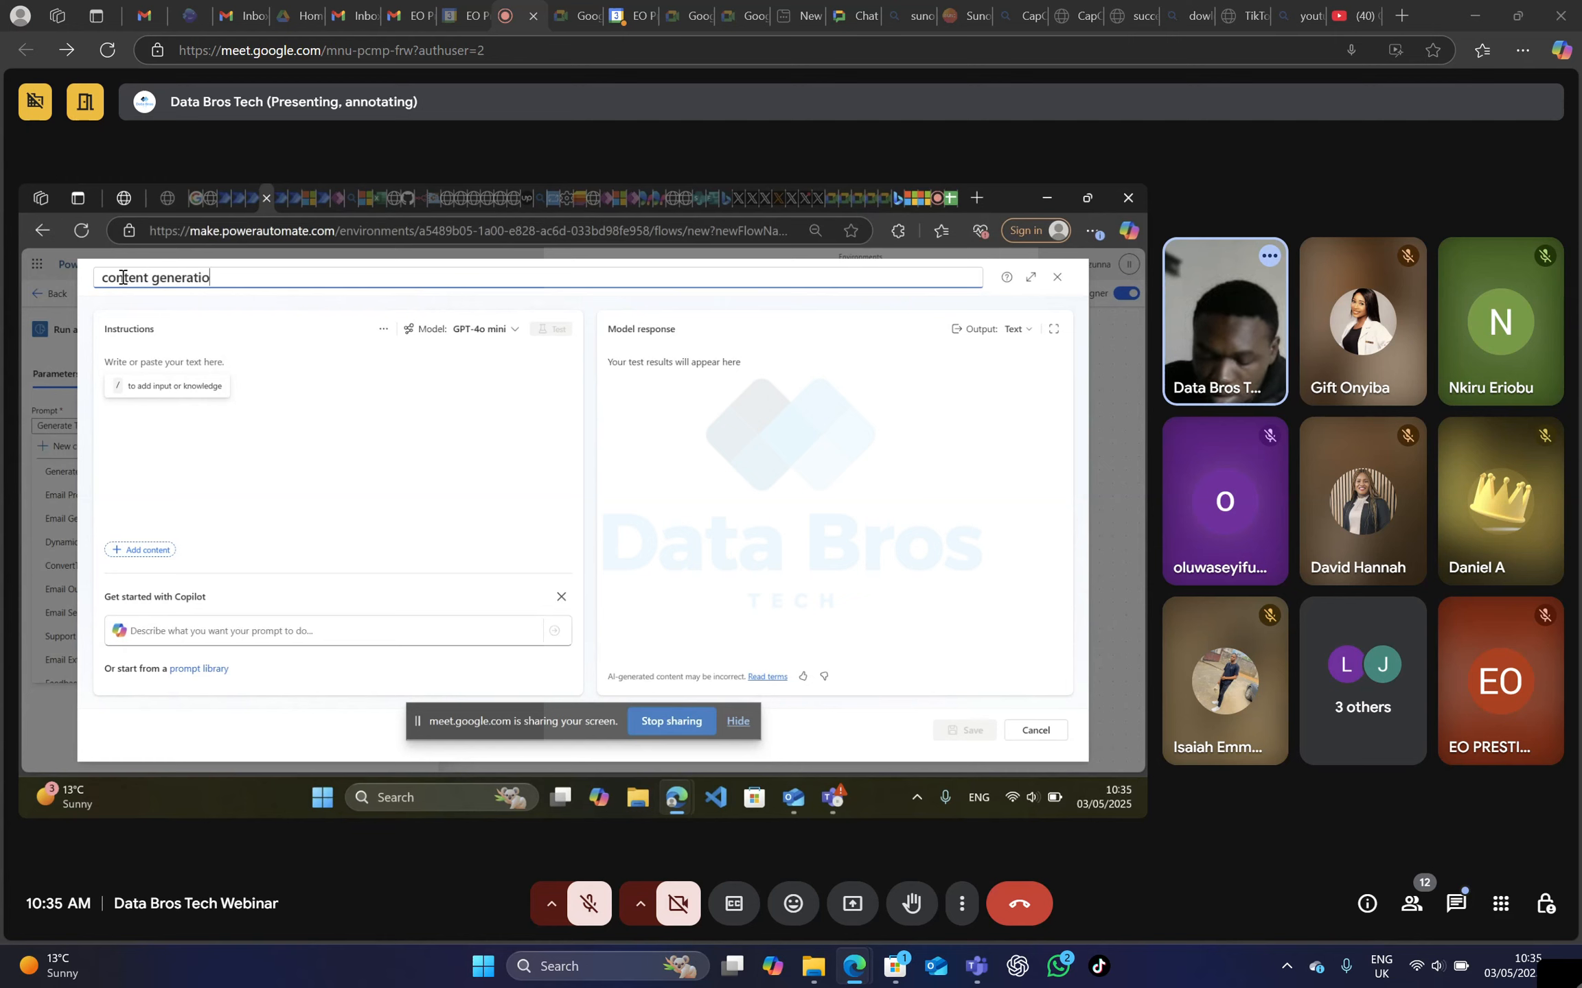
{"action": "type", "text": "n"}
Write the instructions "create a detail step by step on how to learn power automate and also include relevant links(youTube videos)." with a text input below.
{"action": "left_click", "coordinate": [263, 357]}
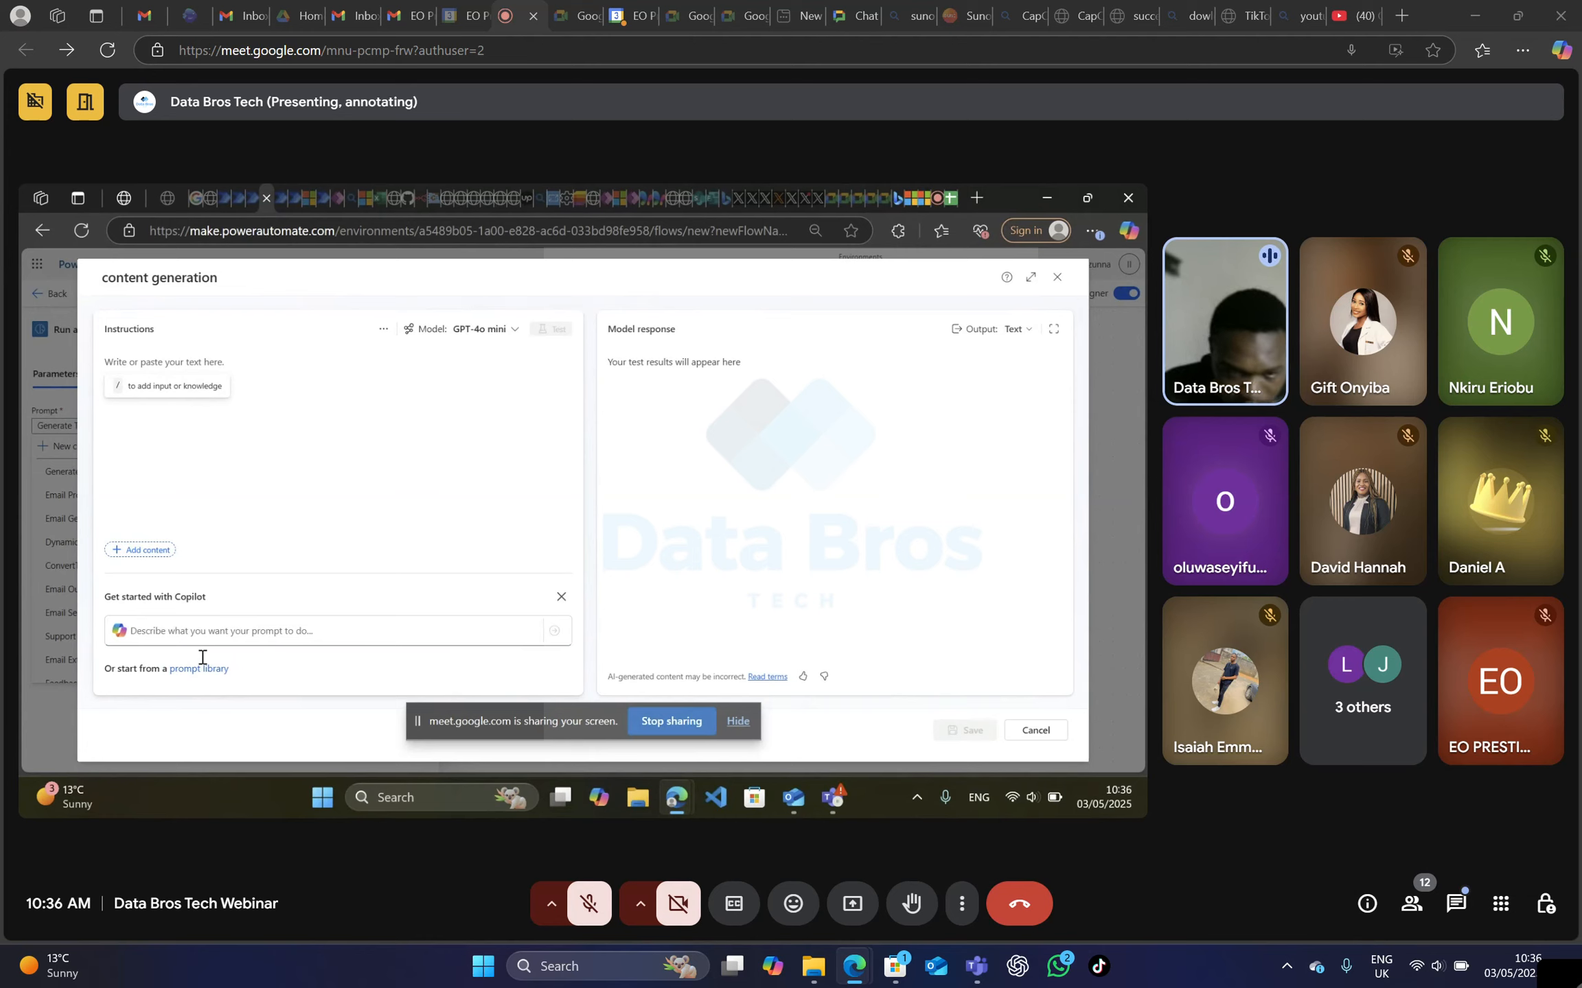
{"action": "left_click", "coordinate": [123, 354]}
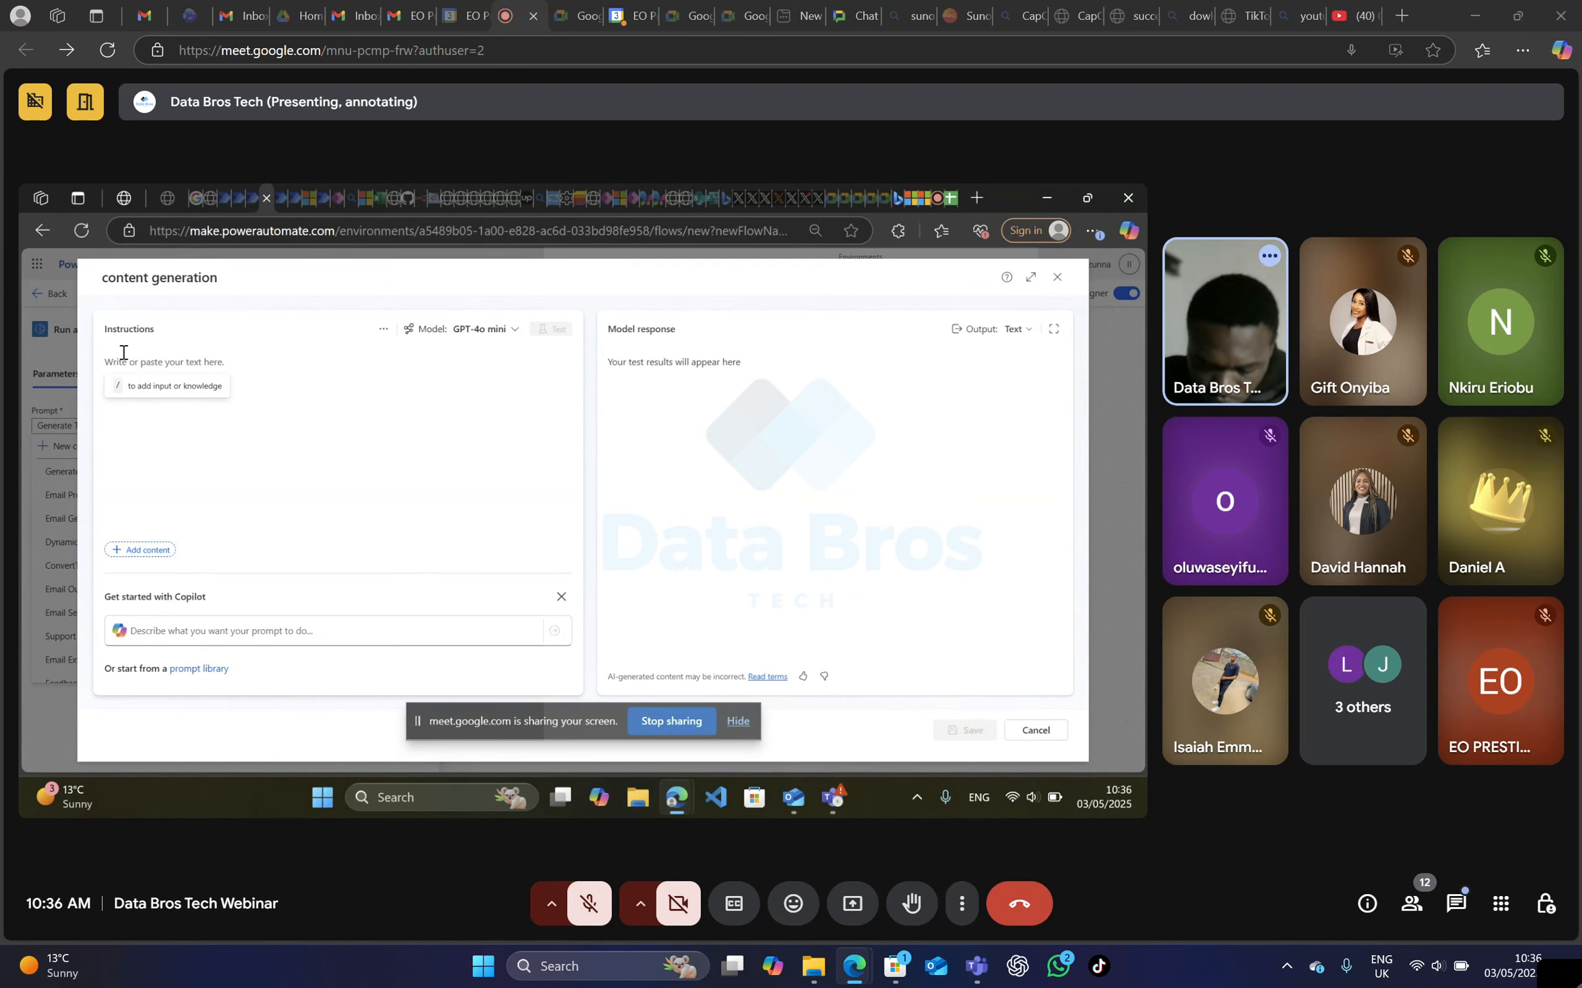
{"action": "type", "text": "creat"}
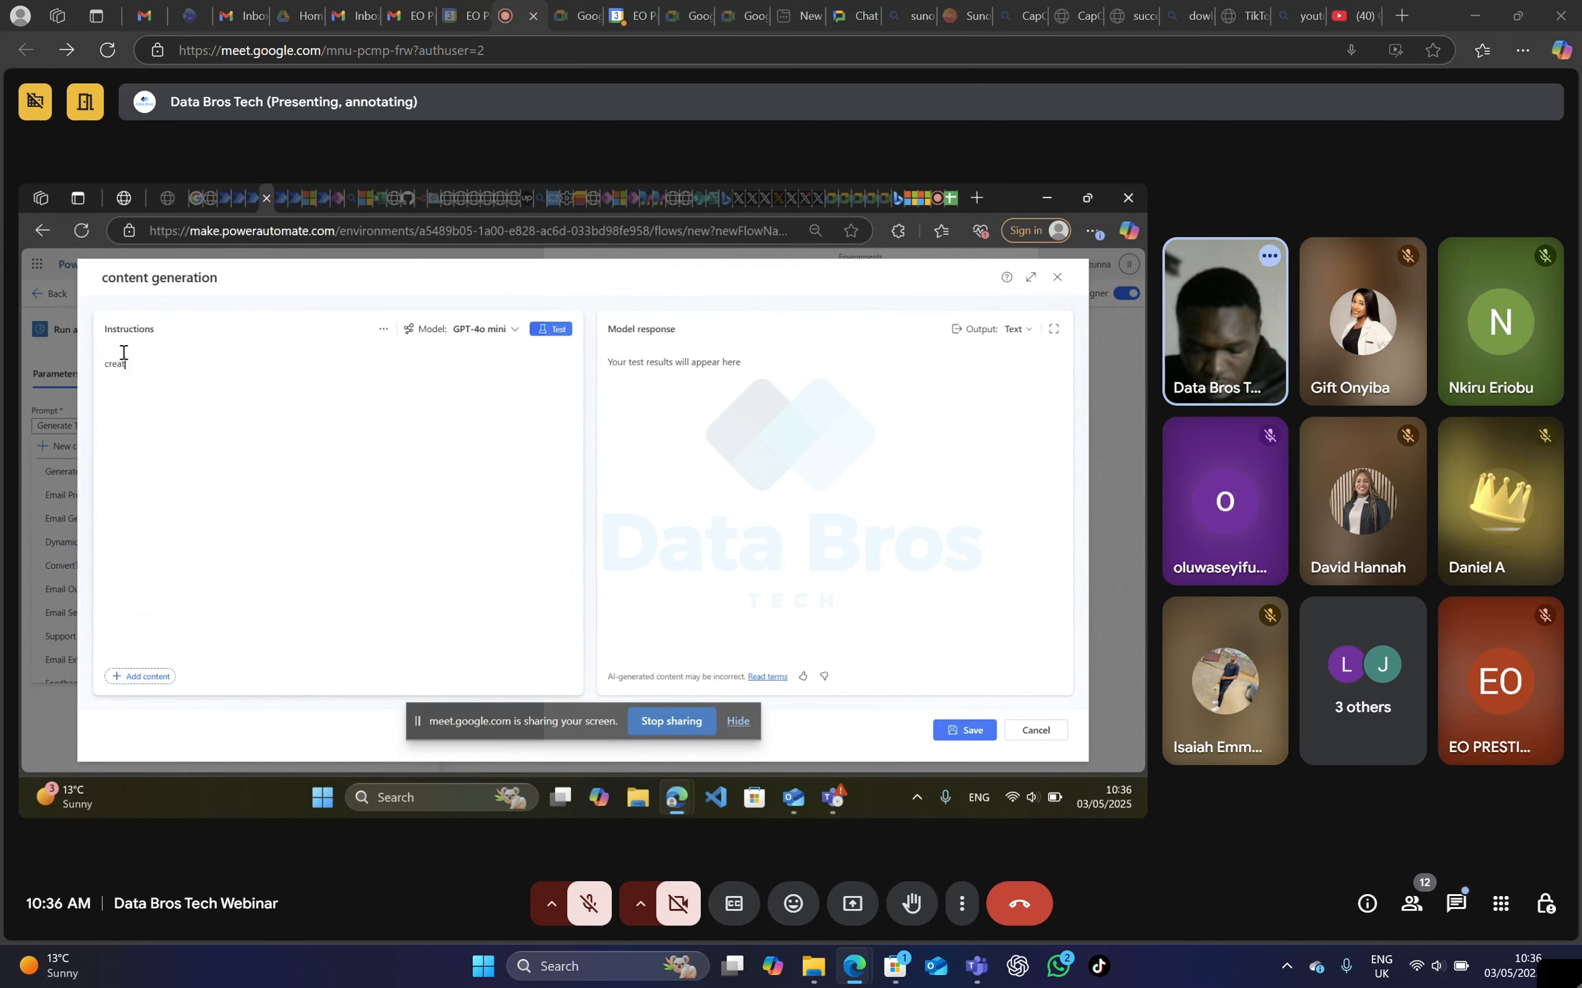
{"action": "type", "text": "e a "}
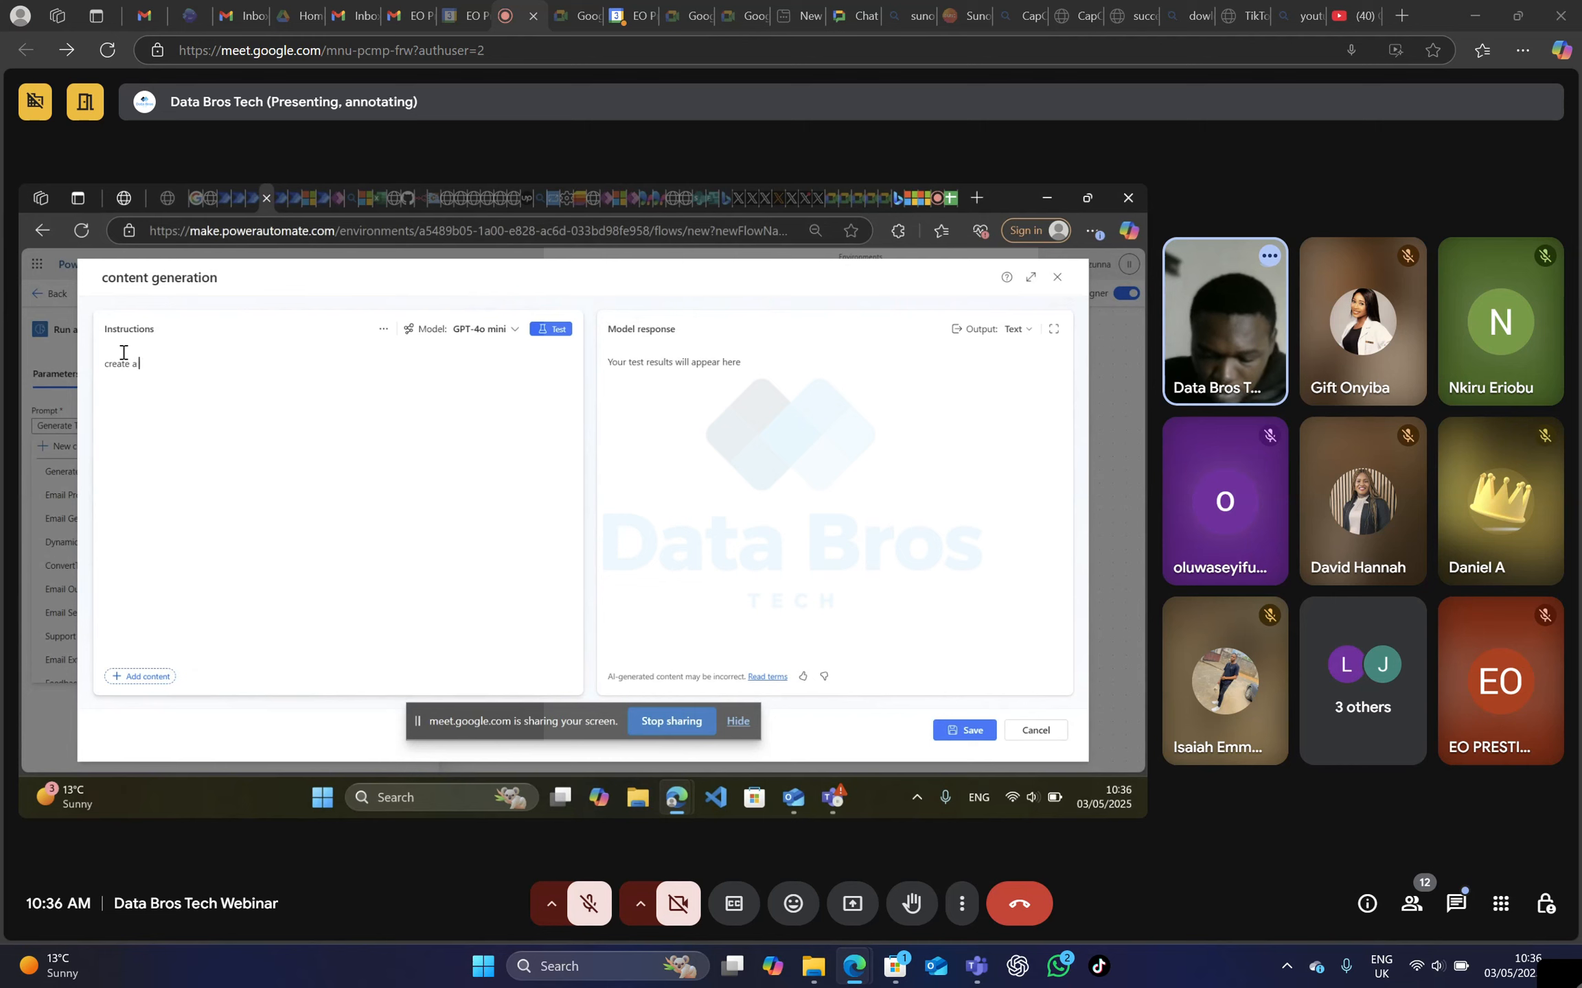
{"action": "type", "text": "de"}
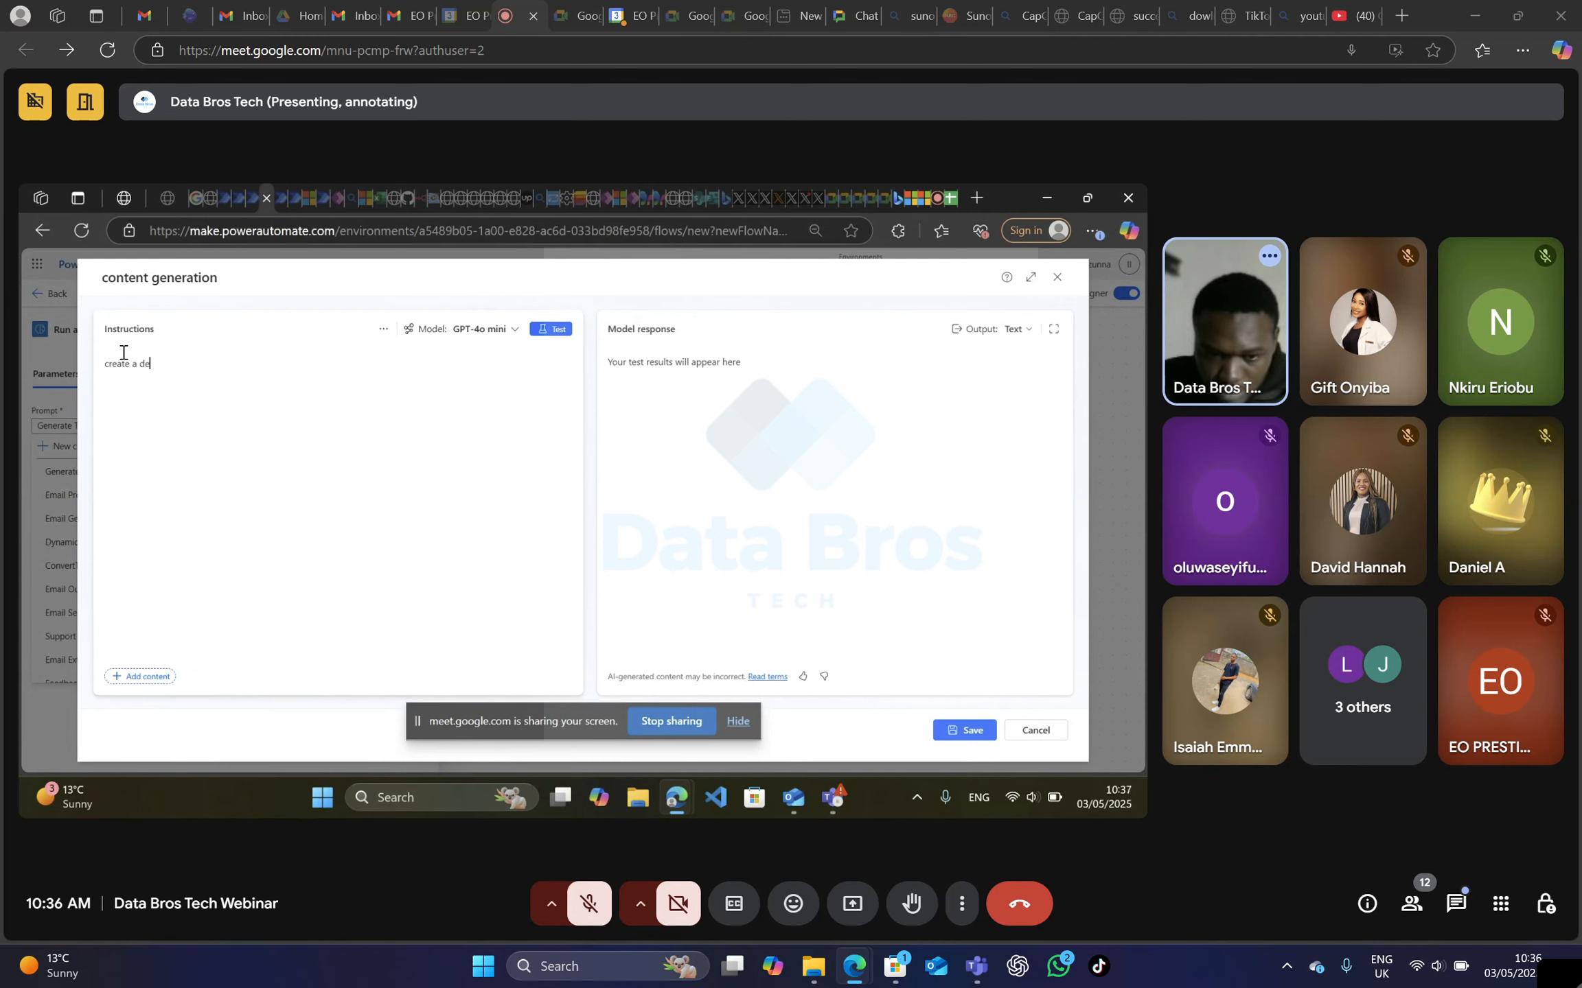
{"action": "type", "text": "tail"}
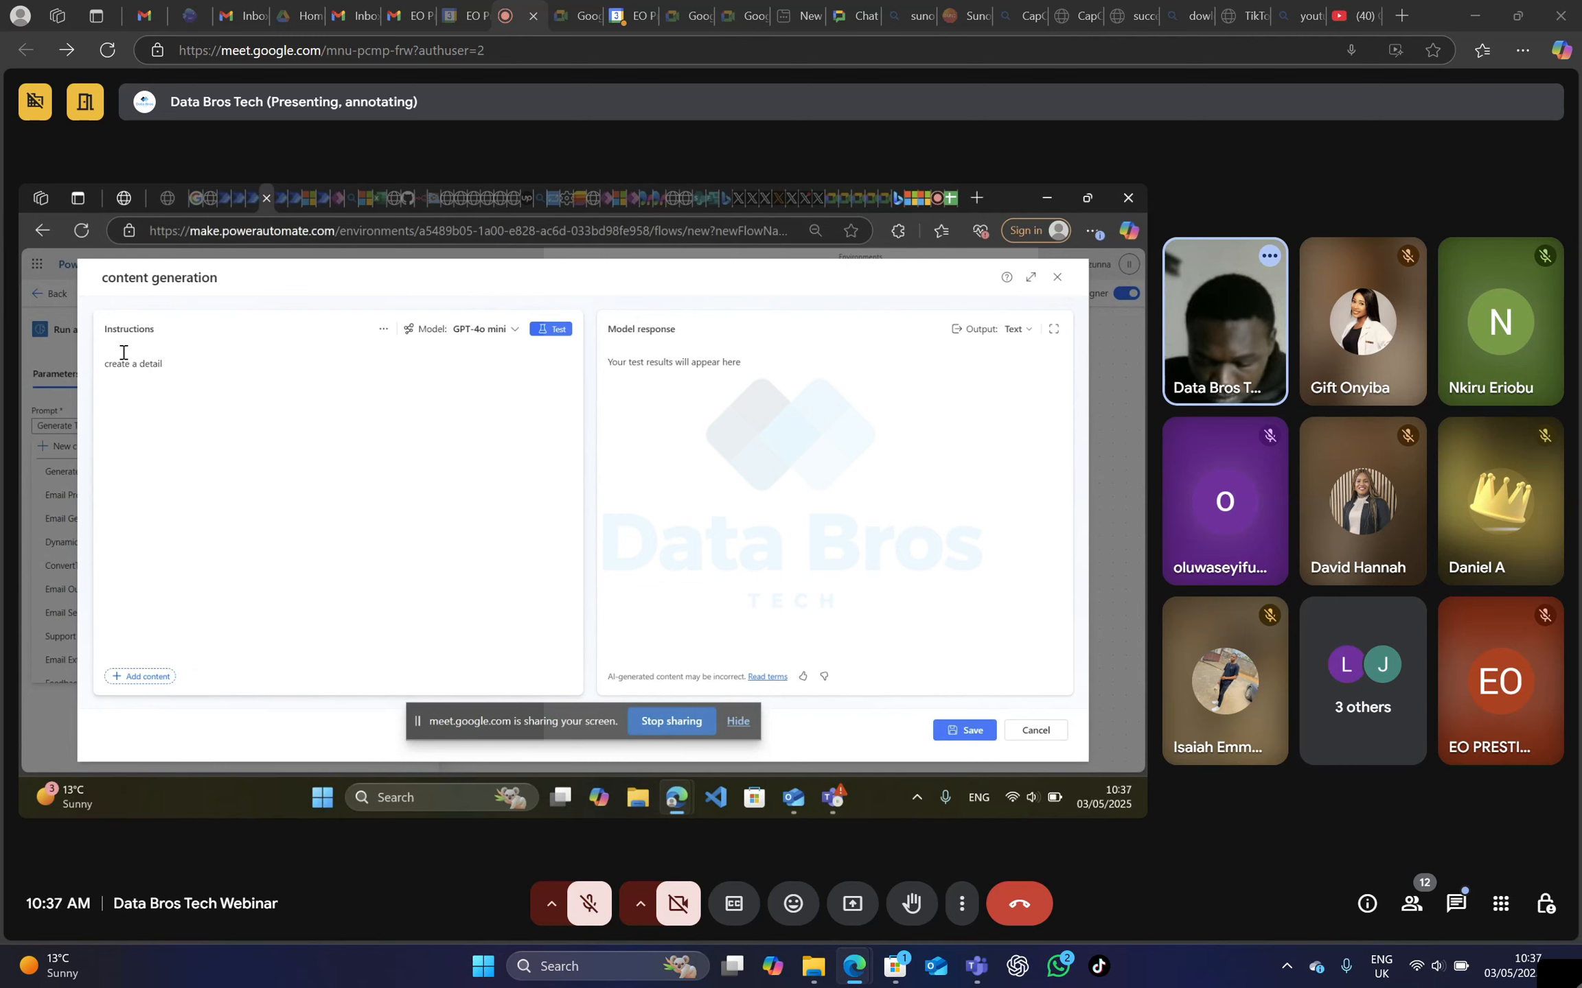
{"action": "type", "text": " step"}
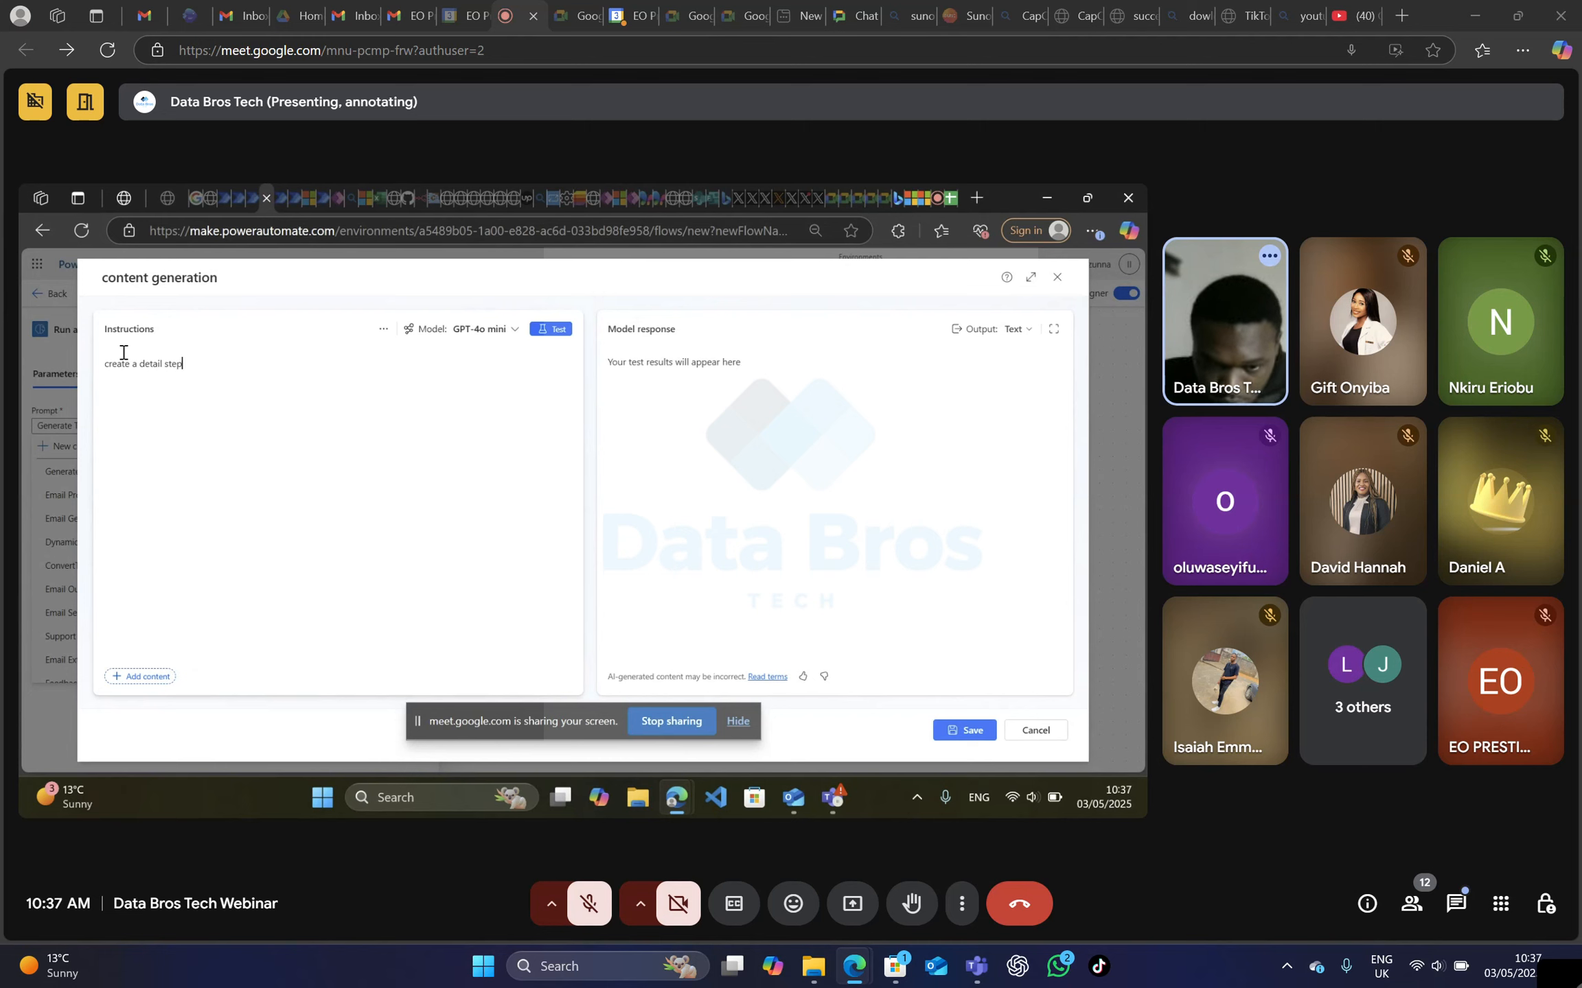
{"action": "type", "text": "y"}
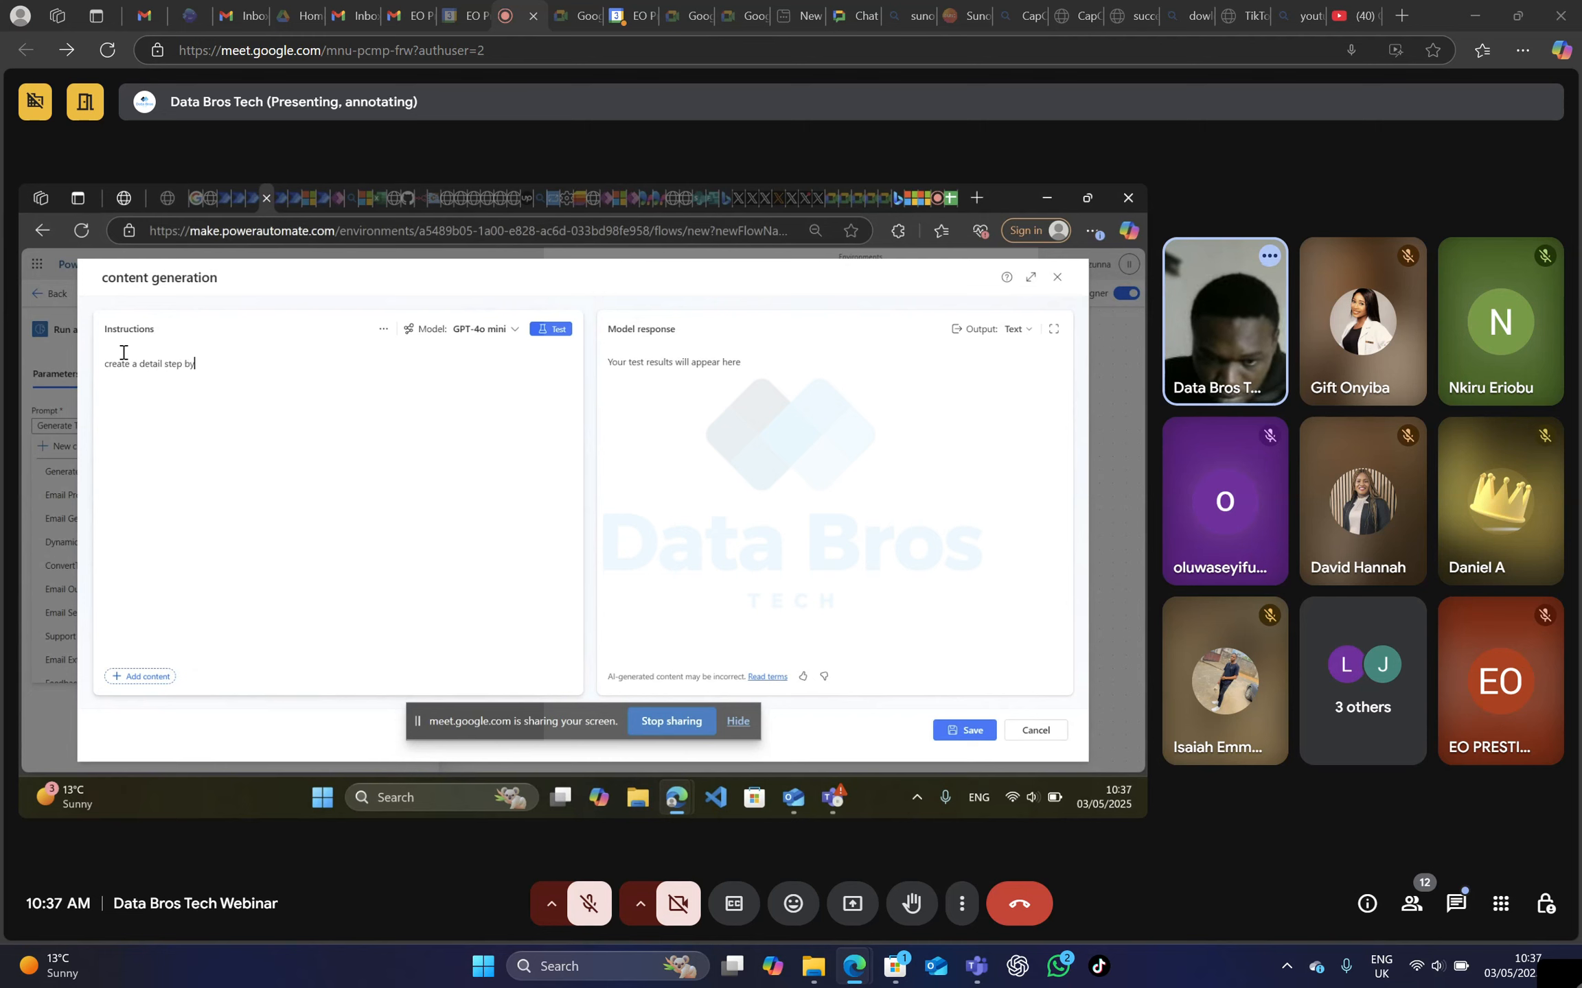
{"action": "type", "text": " ste"}
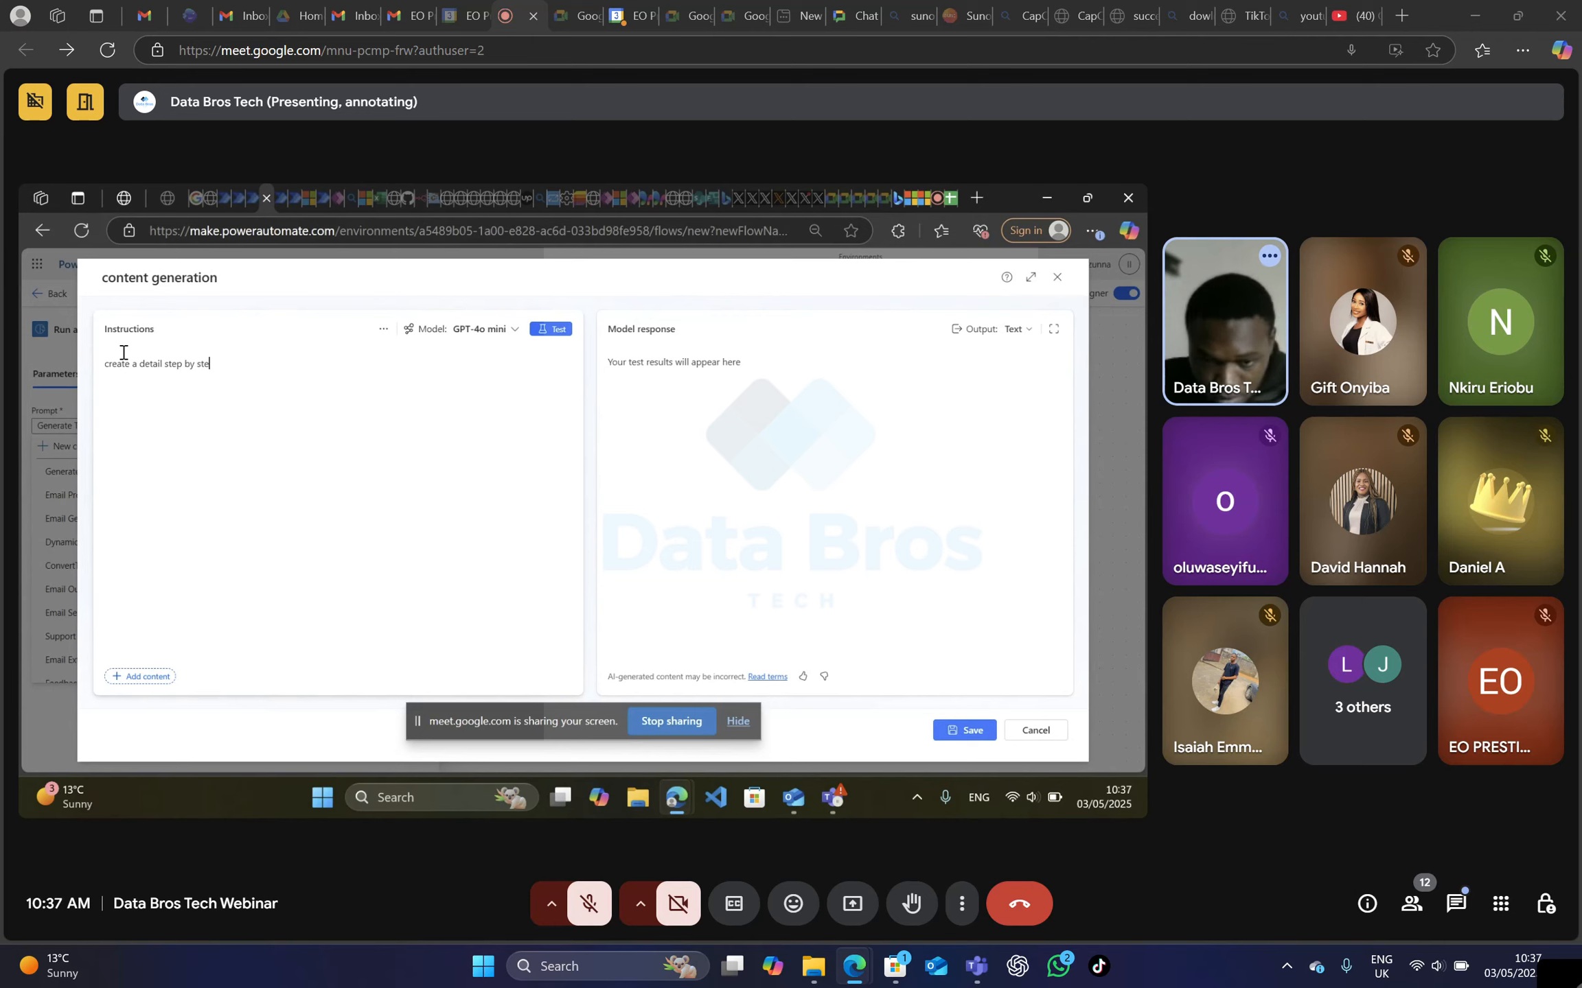
{"action": "type", "text": "bp"}
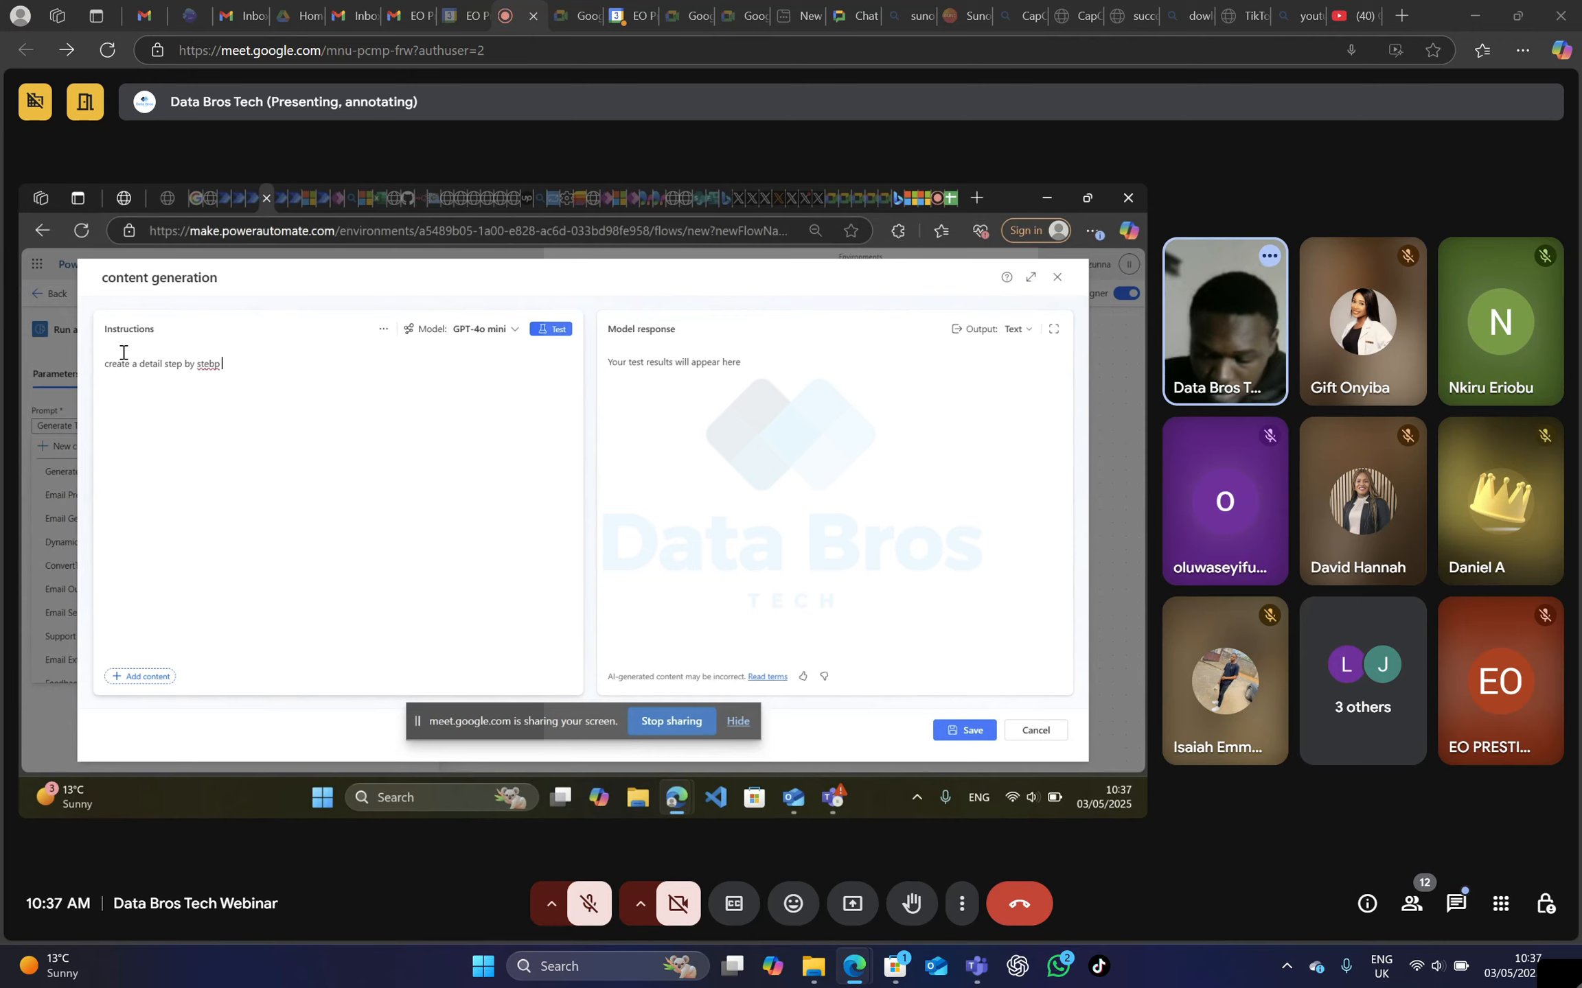
{"action": "key", "text": "BackSpace"}
{"action": "key", "text": "BackSpace"}
{"action": "key", "text": "BackSpace"}
{"action": "type", "text": "p on"}
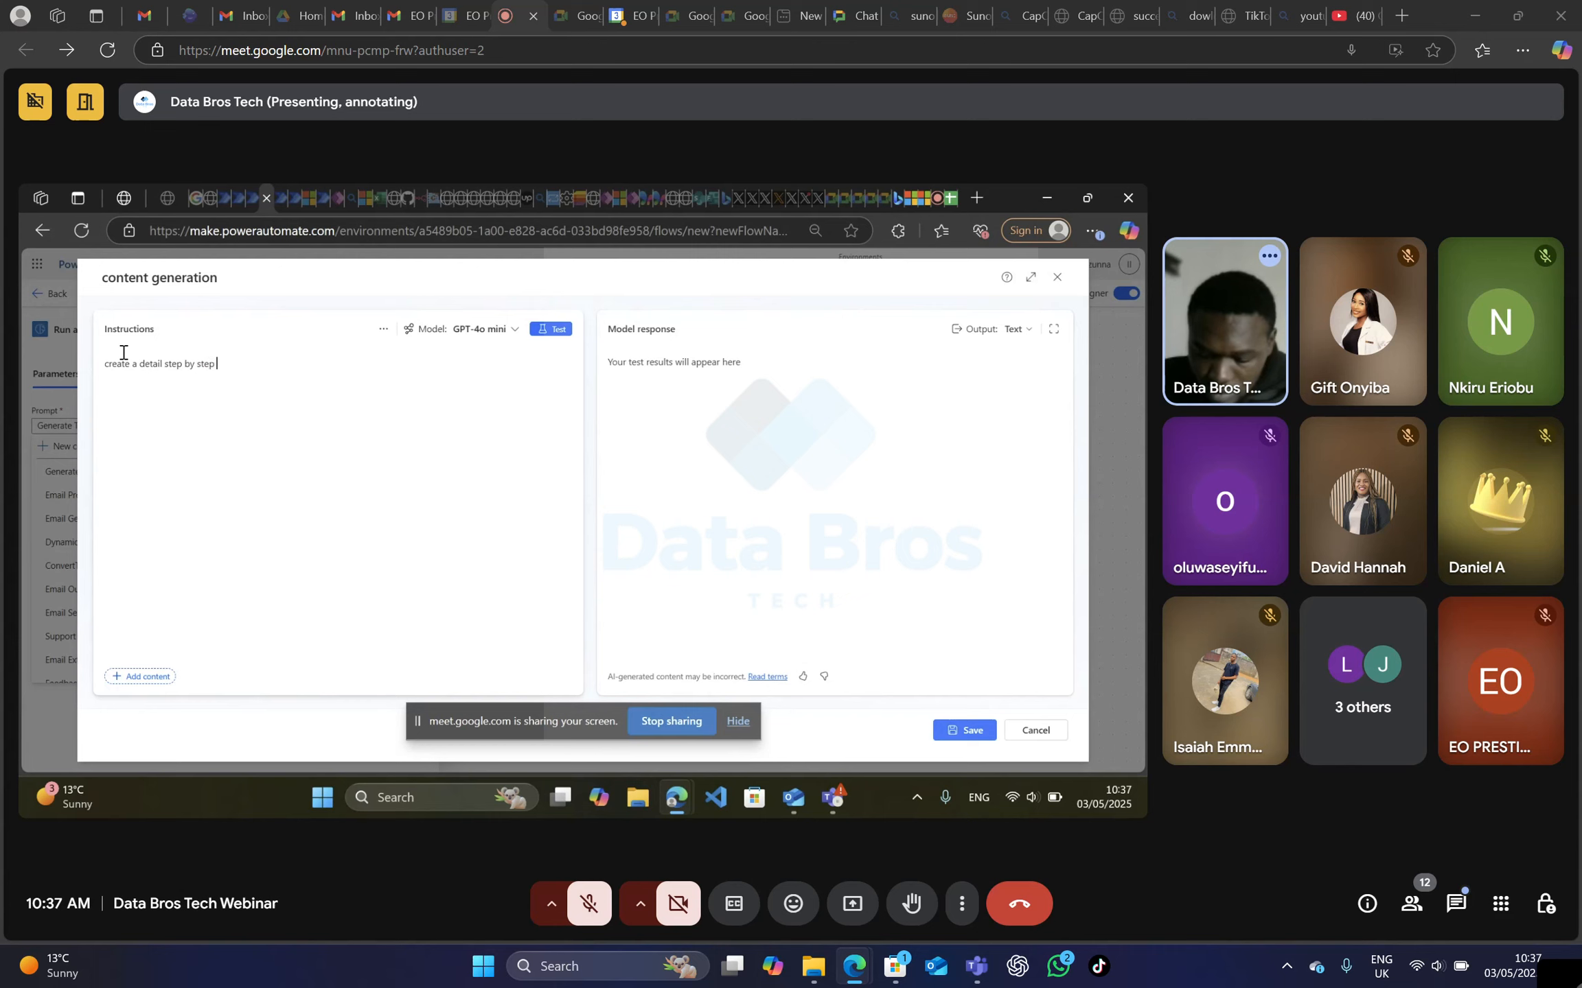
{"action": "type", "text": " ho"}
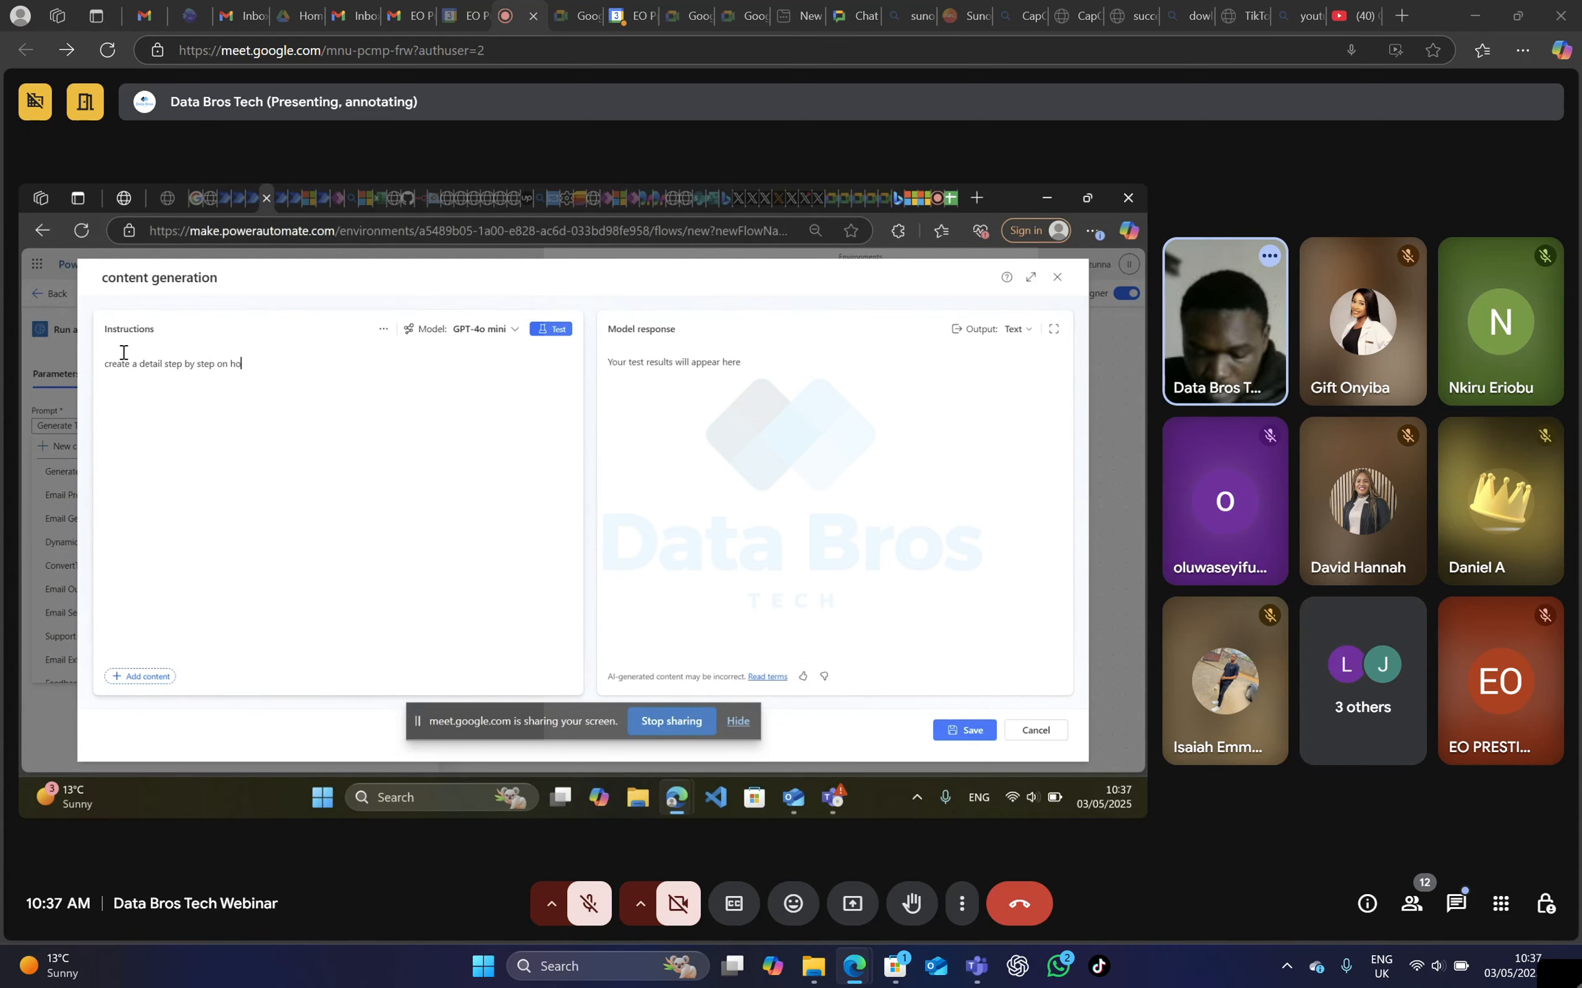
{"action": "type", "text": "w to"}
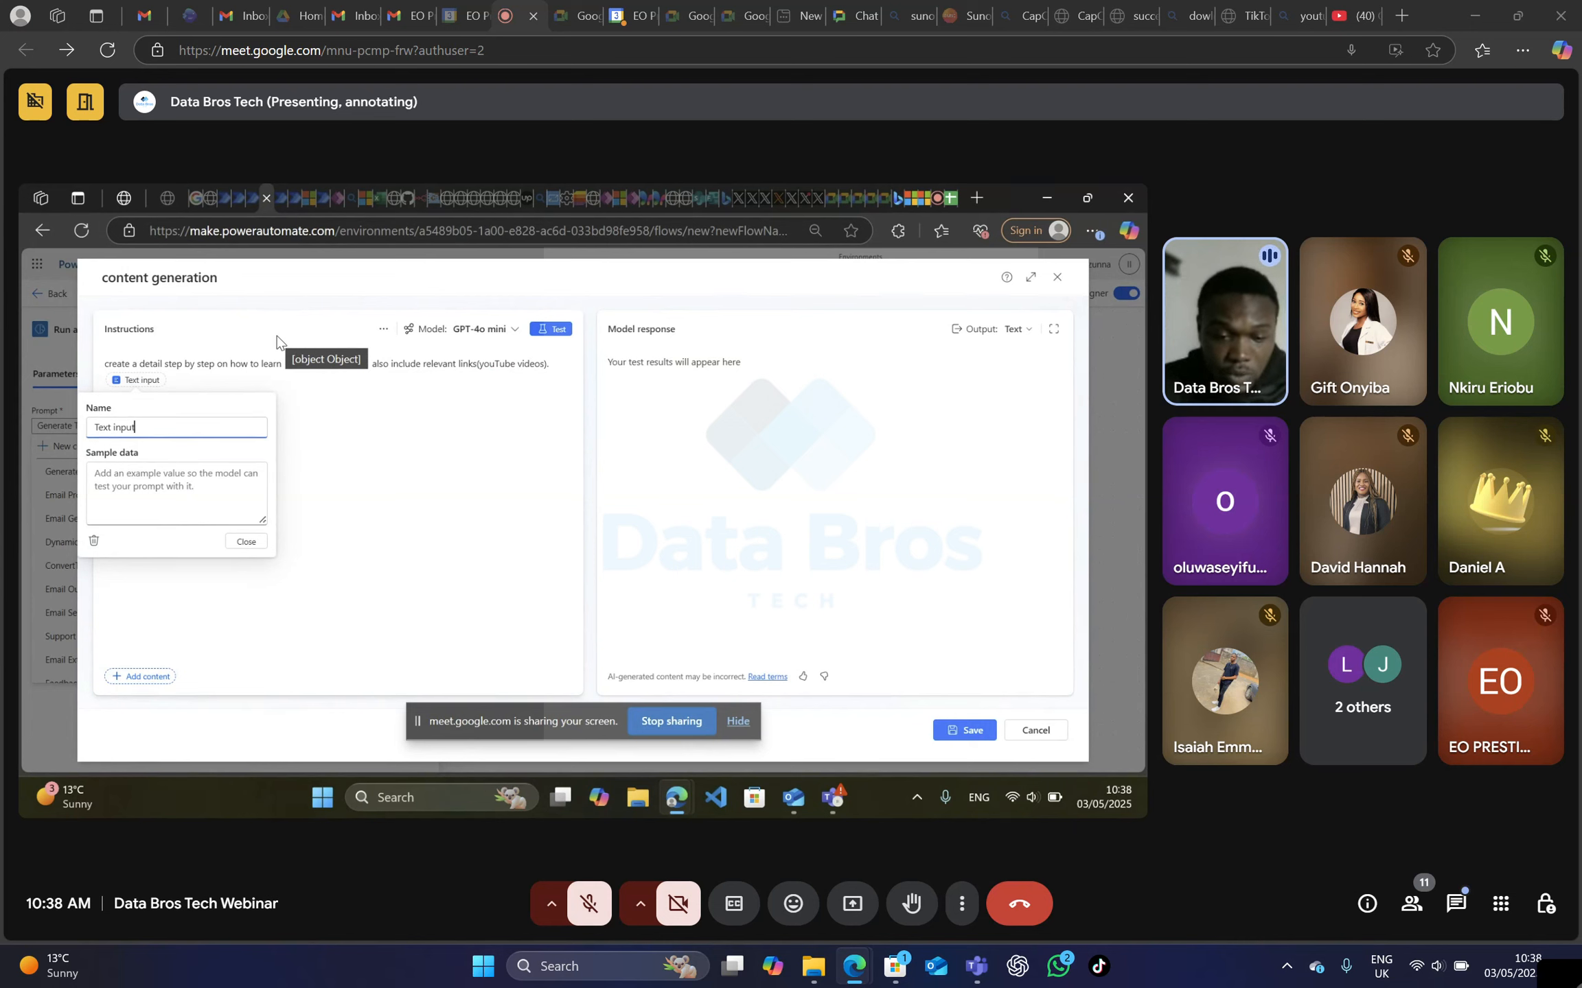
{"action": "left_click", "coordinate": [549, 364]}
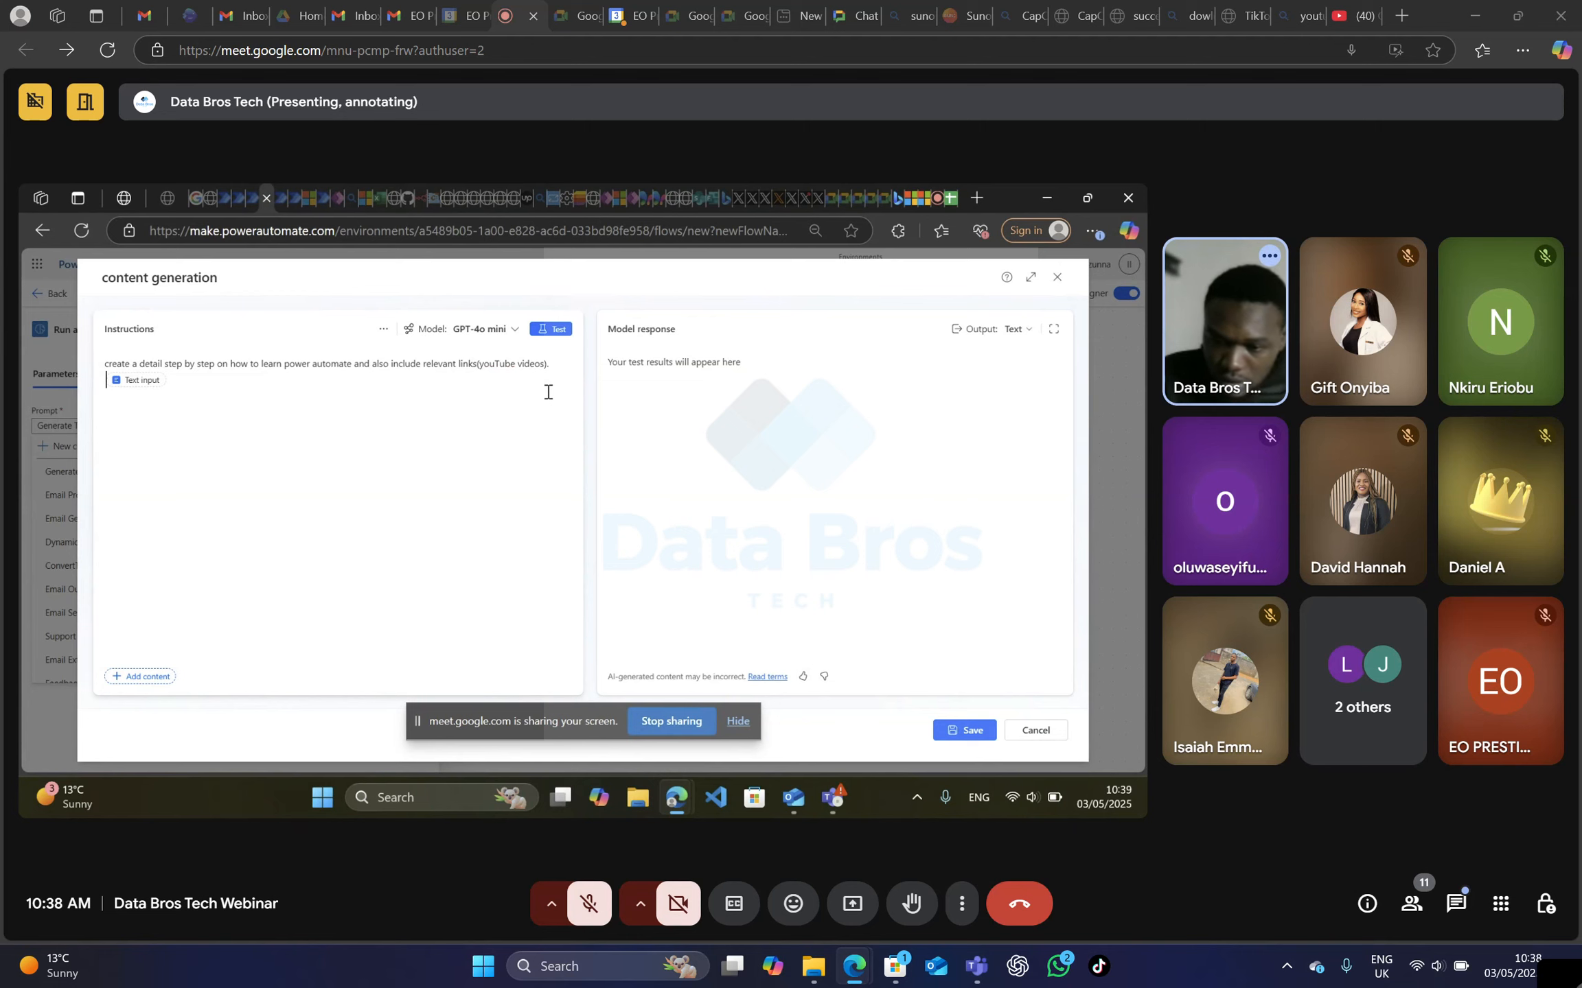
{"action": "key", "text": "BackSpace"}
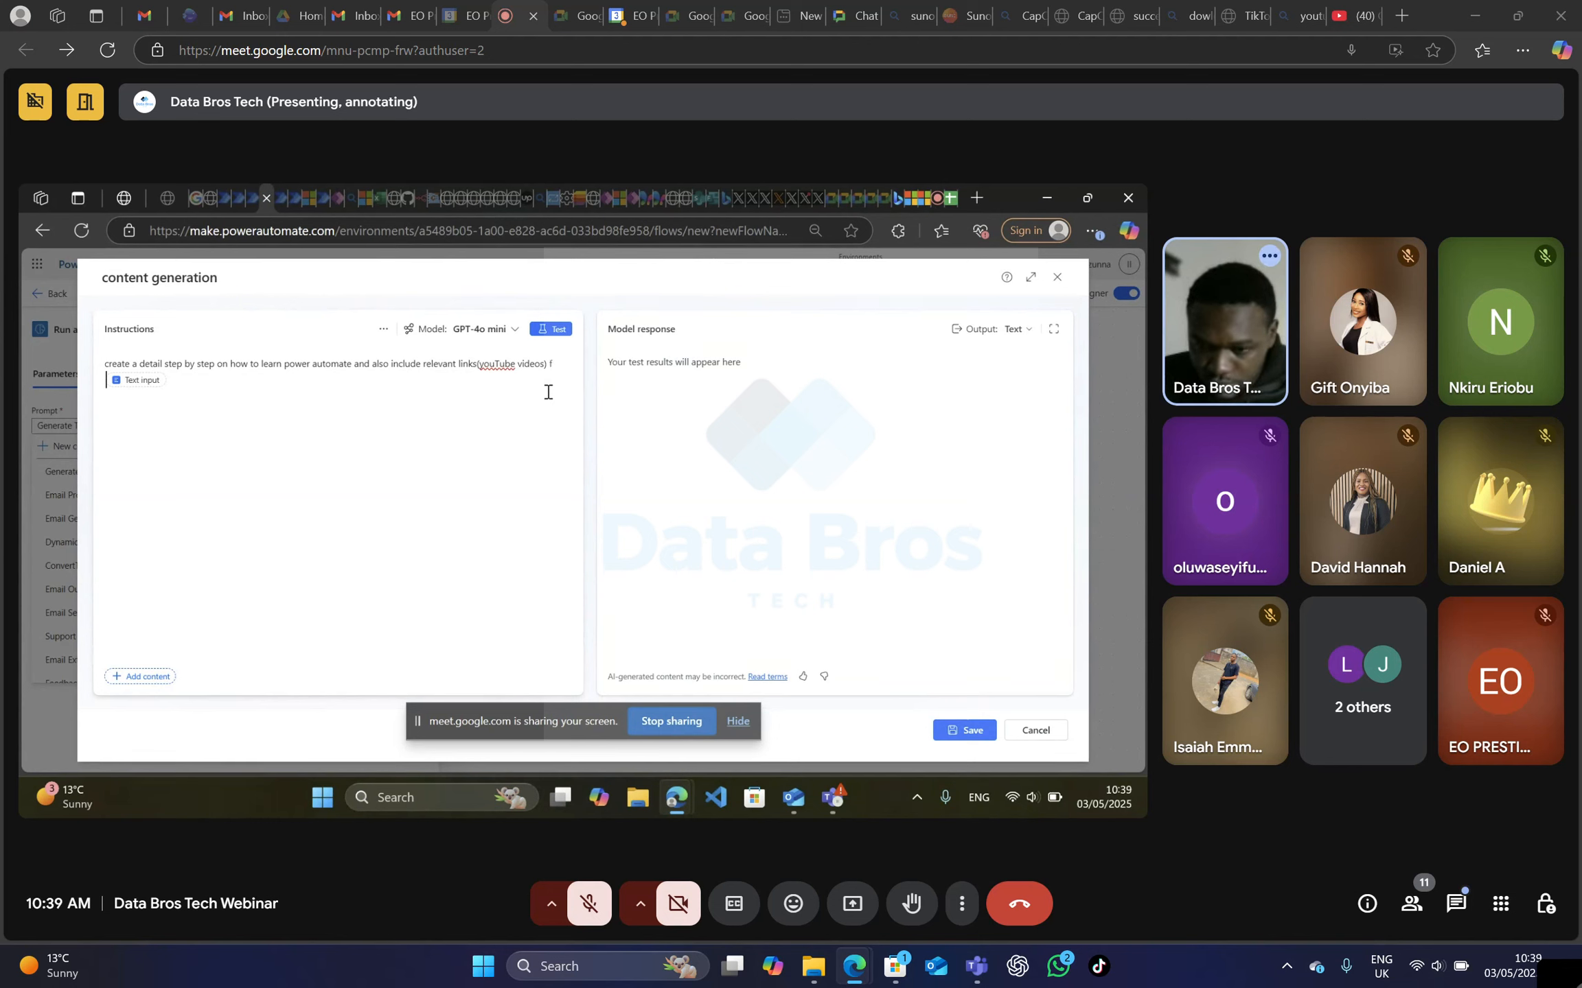
{"action": "key", "text": "BackSpace"}
{"action": "key", "text": "BackSpace"}
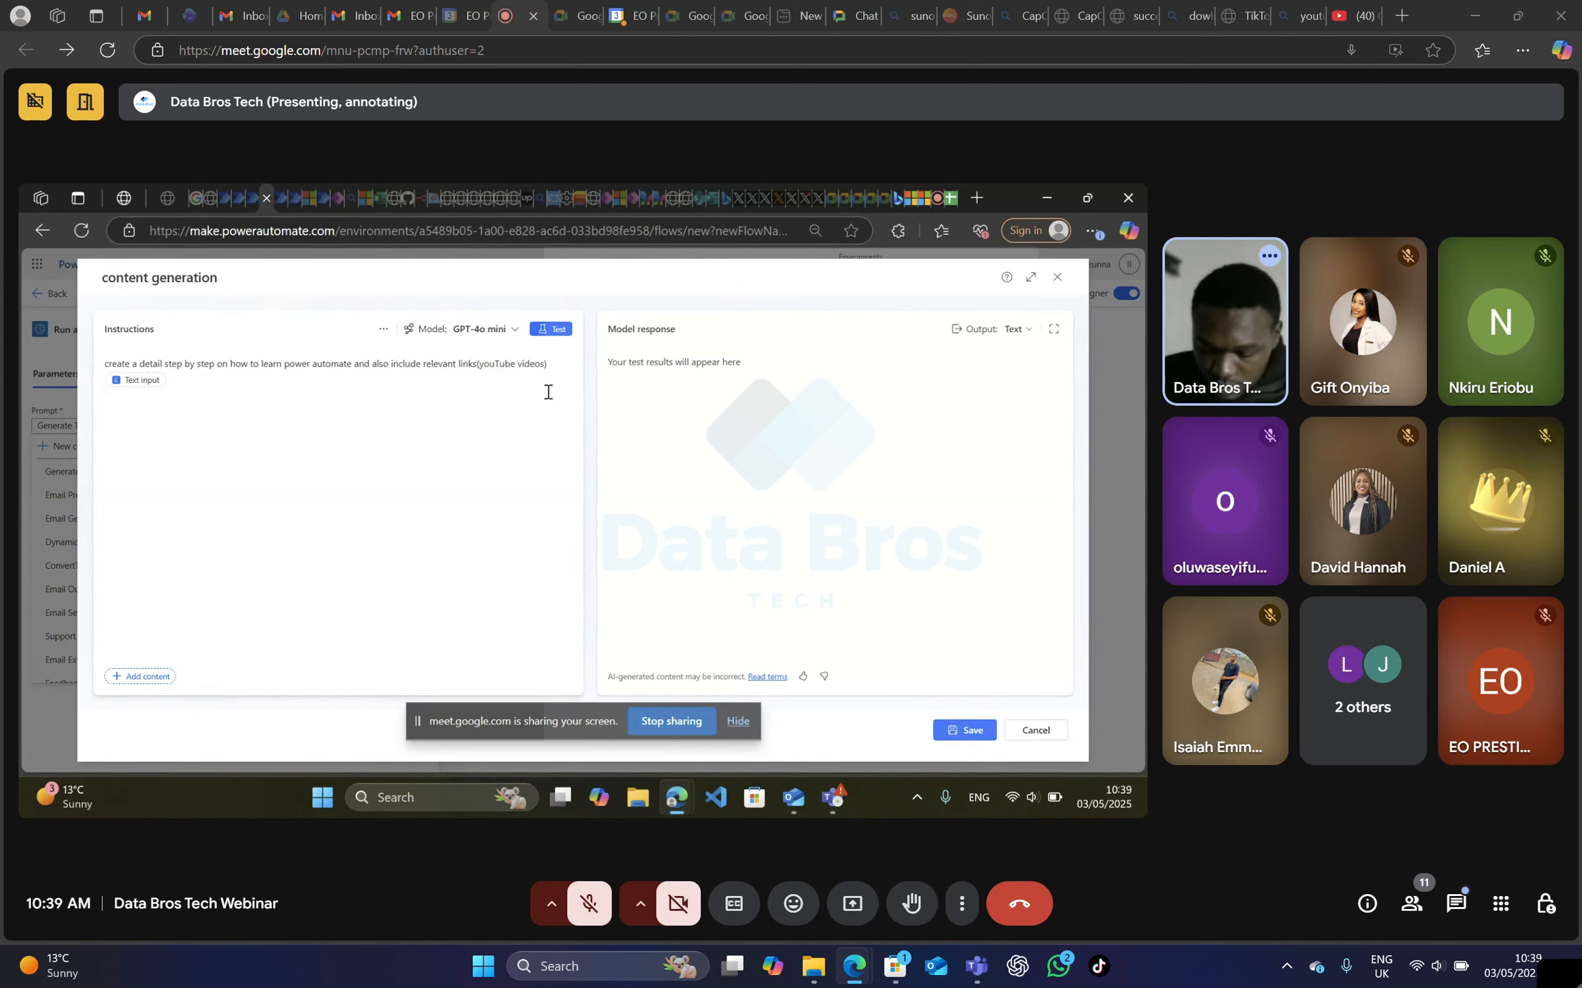
{"action": "type", "text": "tha"}
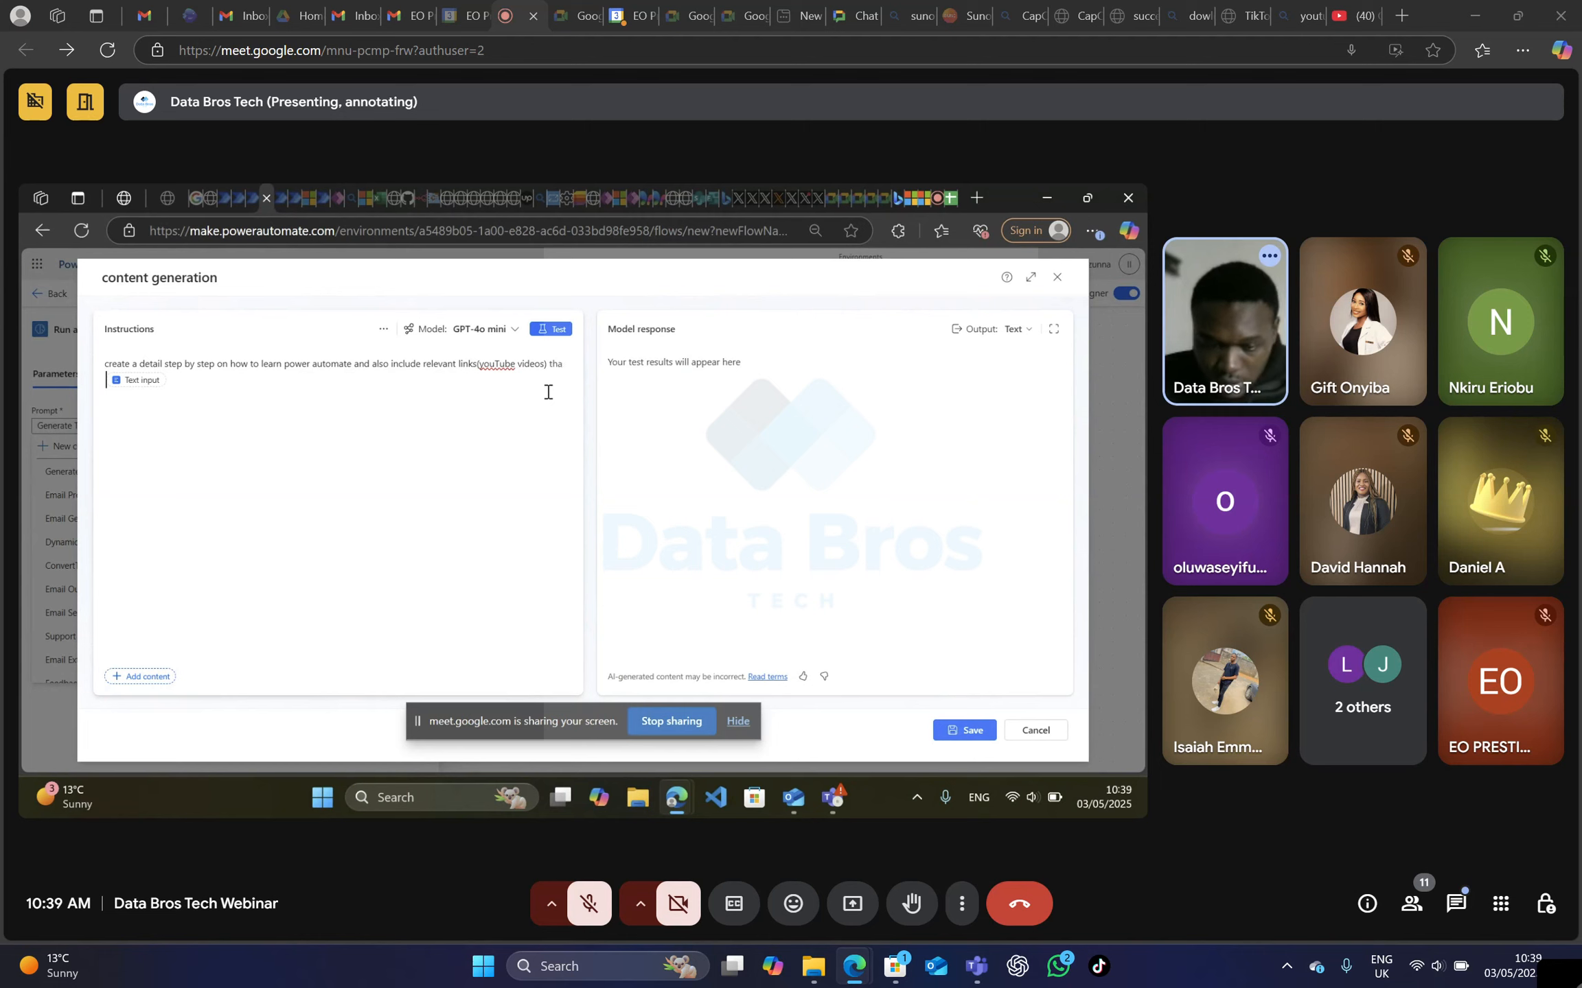
{"action": "type", "text": "ke"}
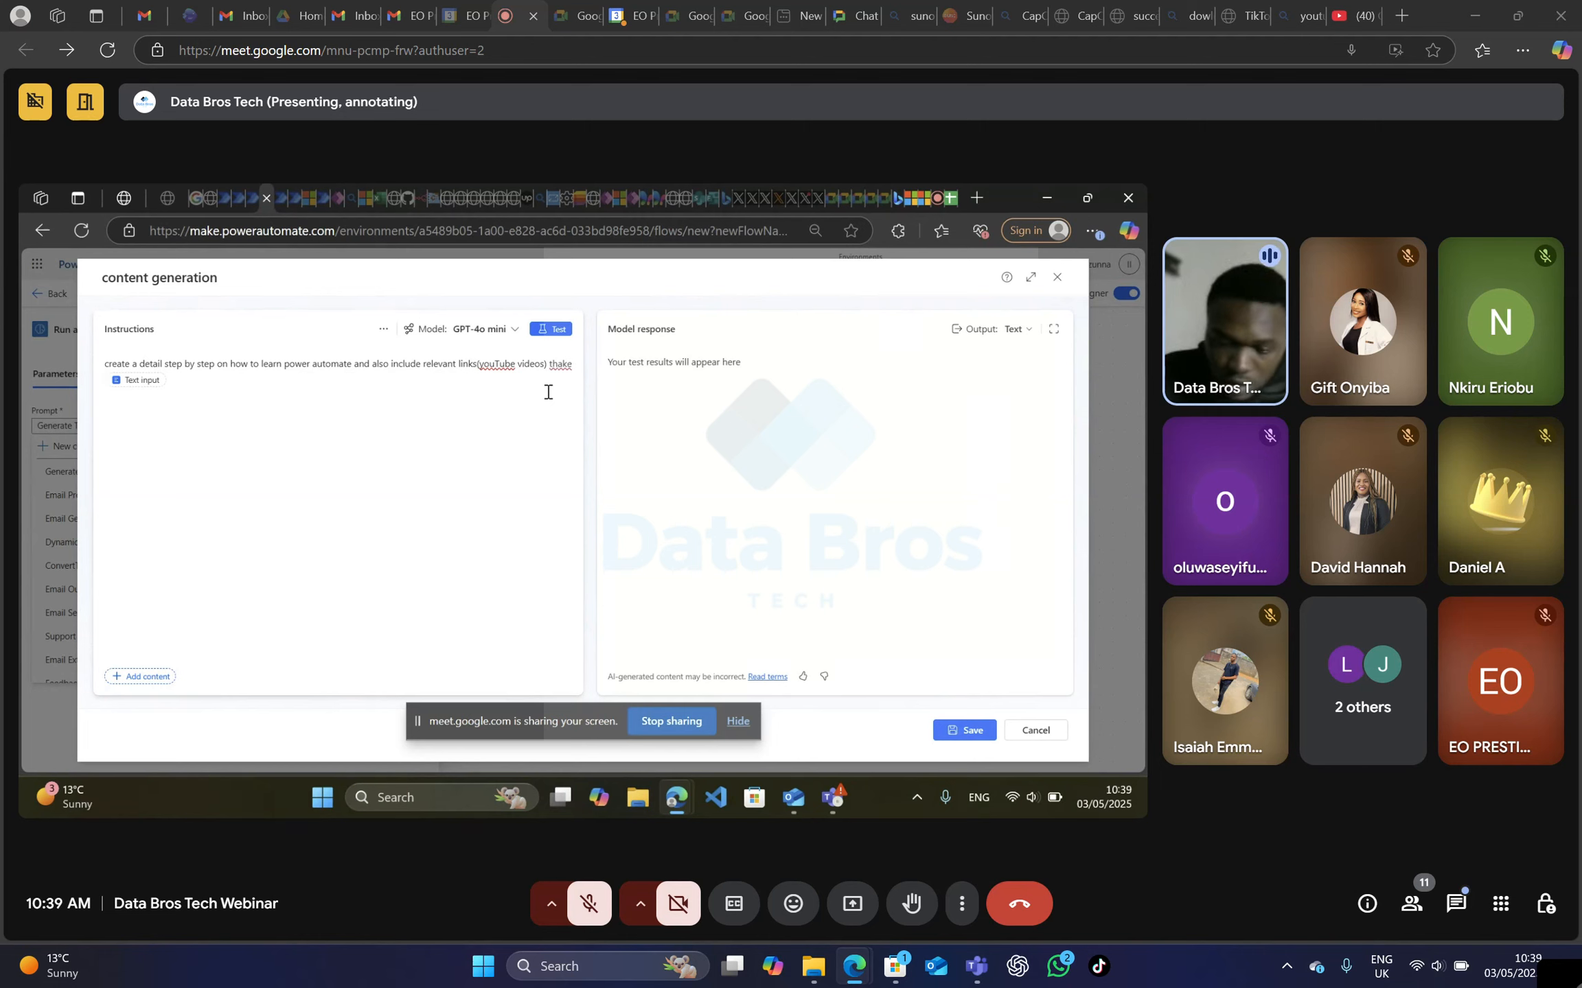
{"action": "key", "text": "BackSpace"}
{"action": "key", "text": "BackSpace"}
{"action": "key", "text": "BackSpace"}
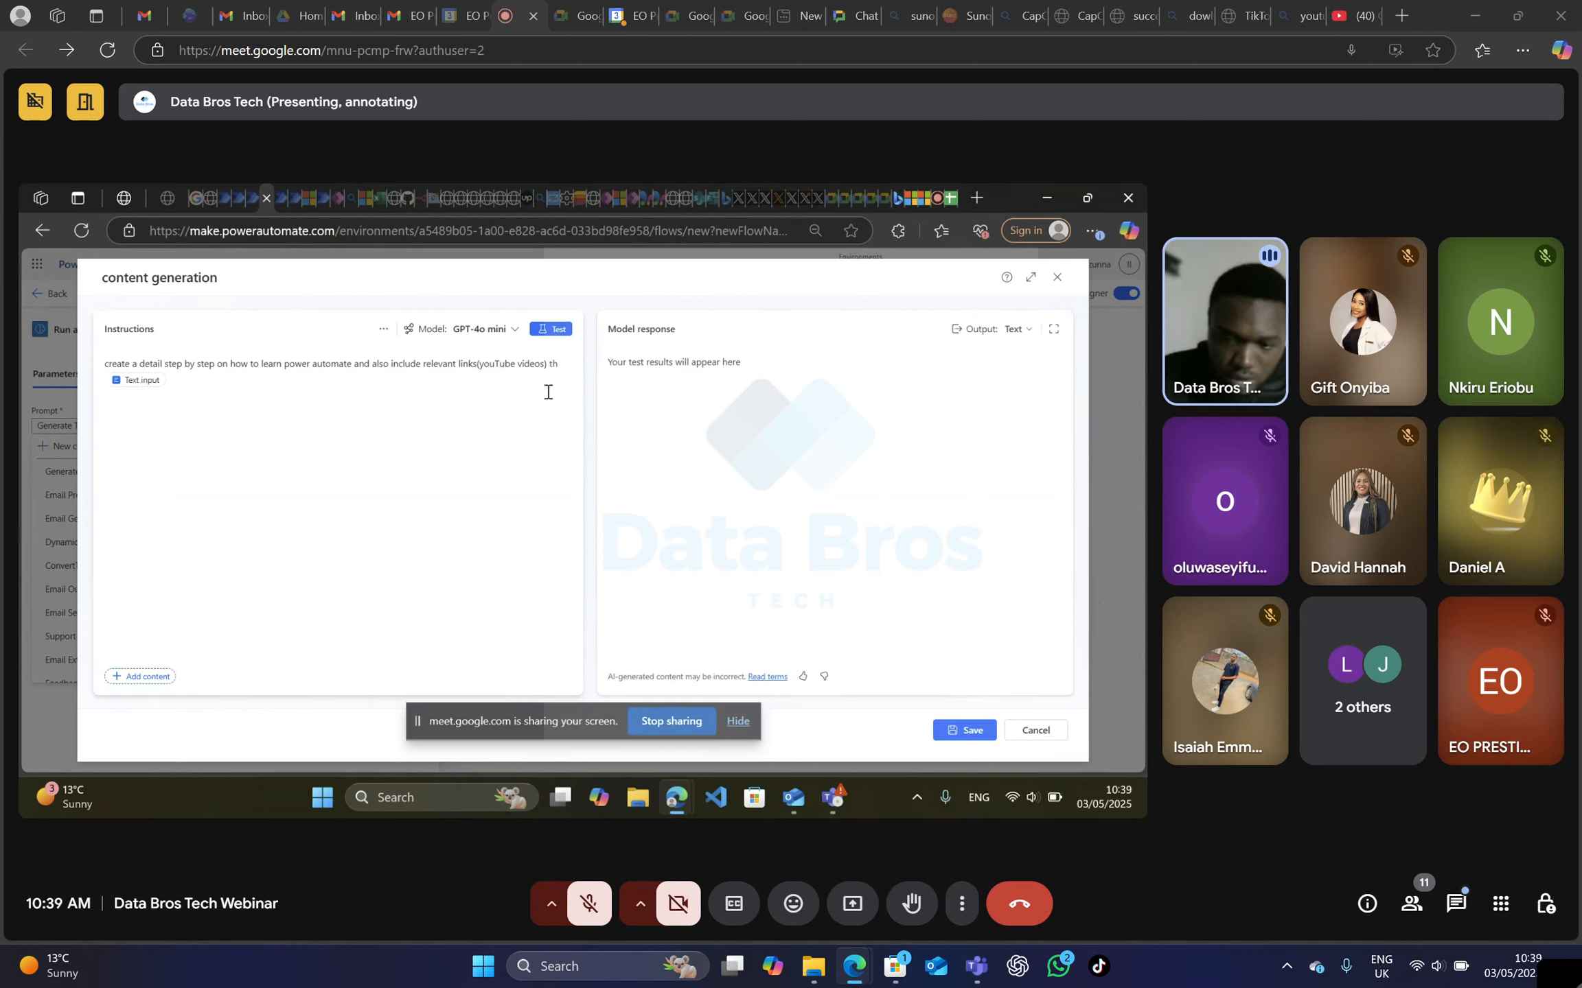
{"action": "key", "text": "BackSpace"}
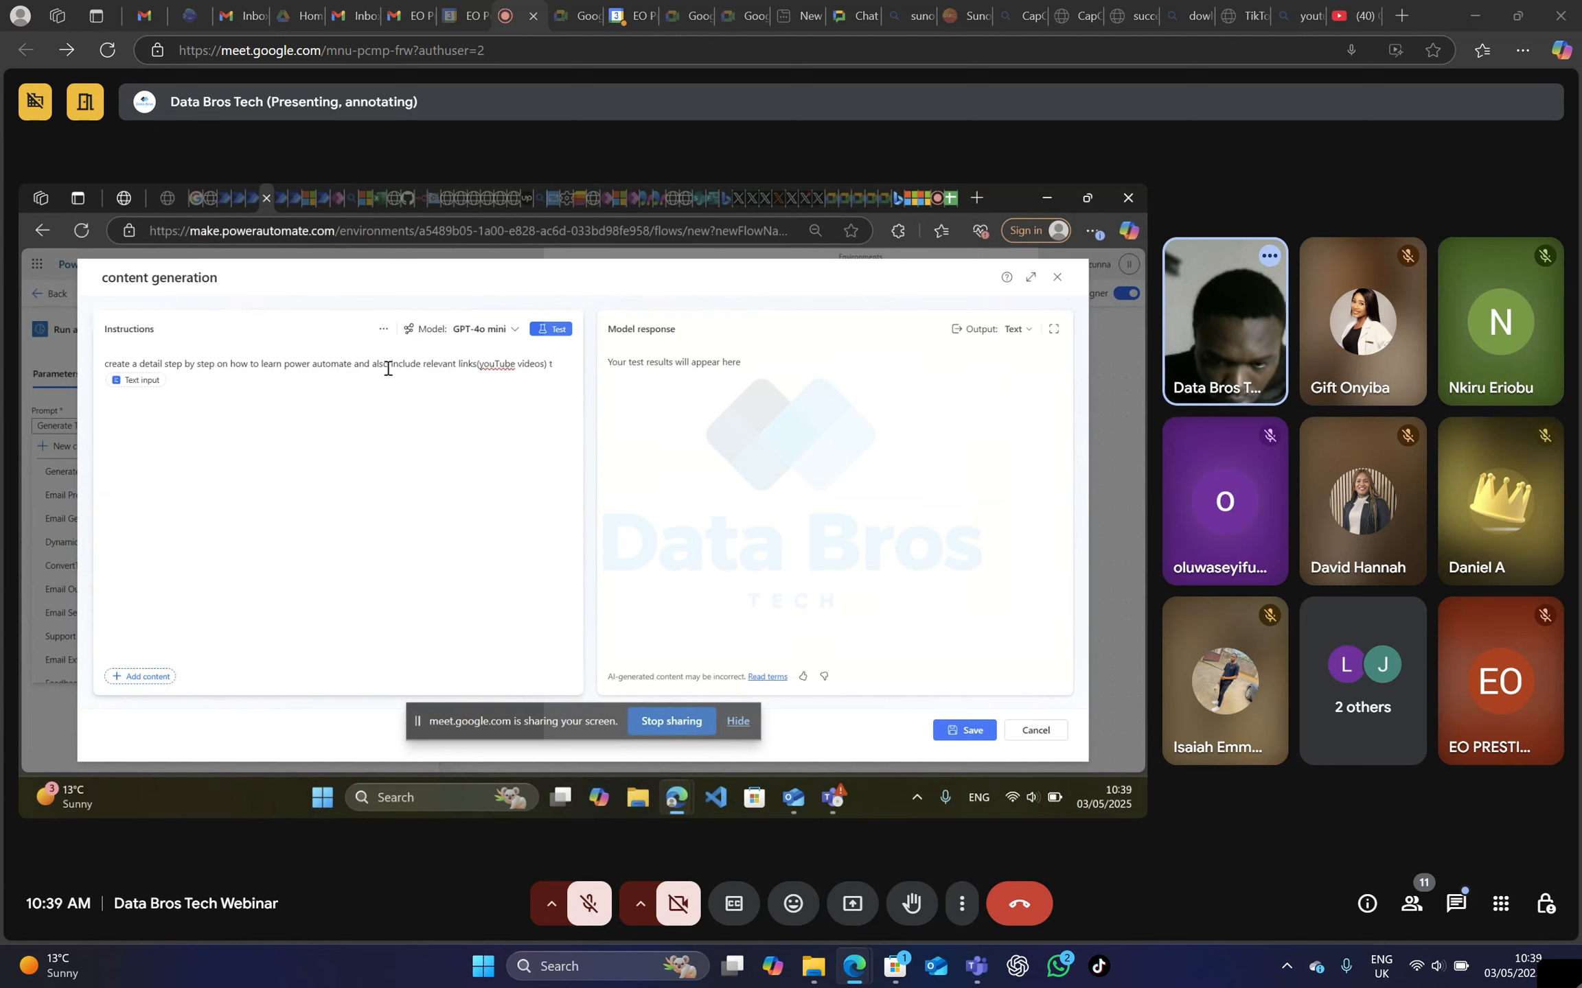
{"action": "left_click", "coordinate": [377, 364]}
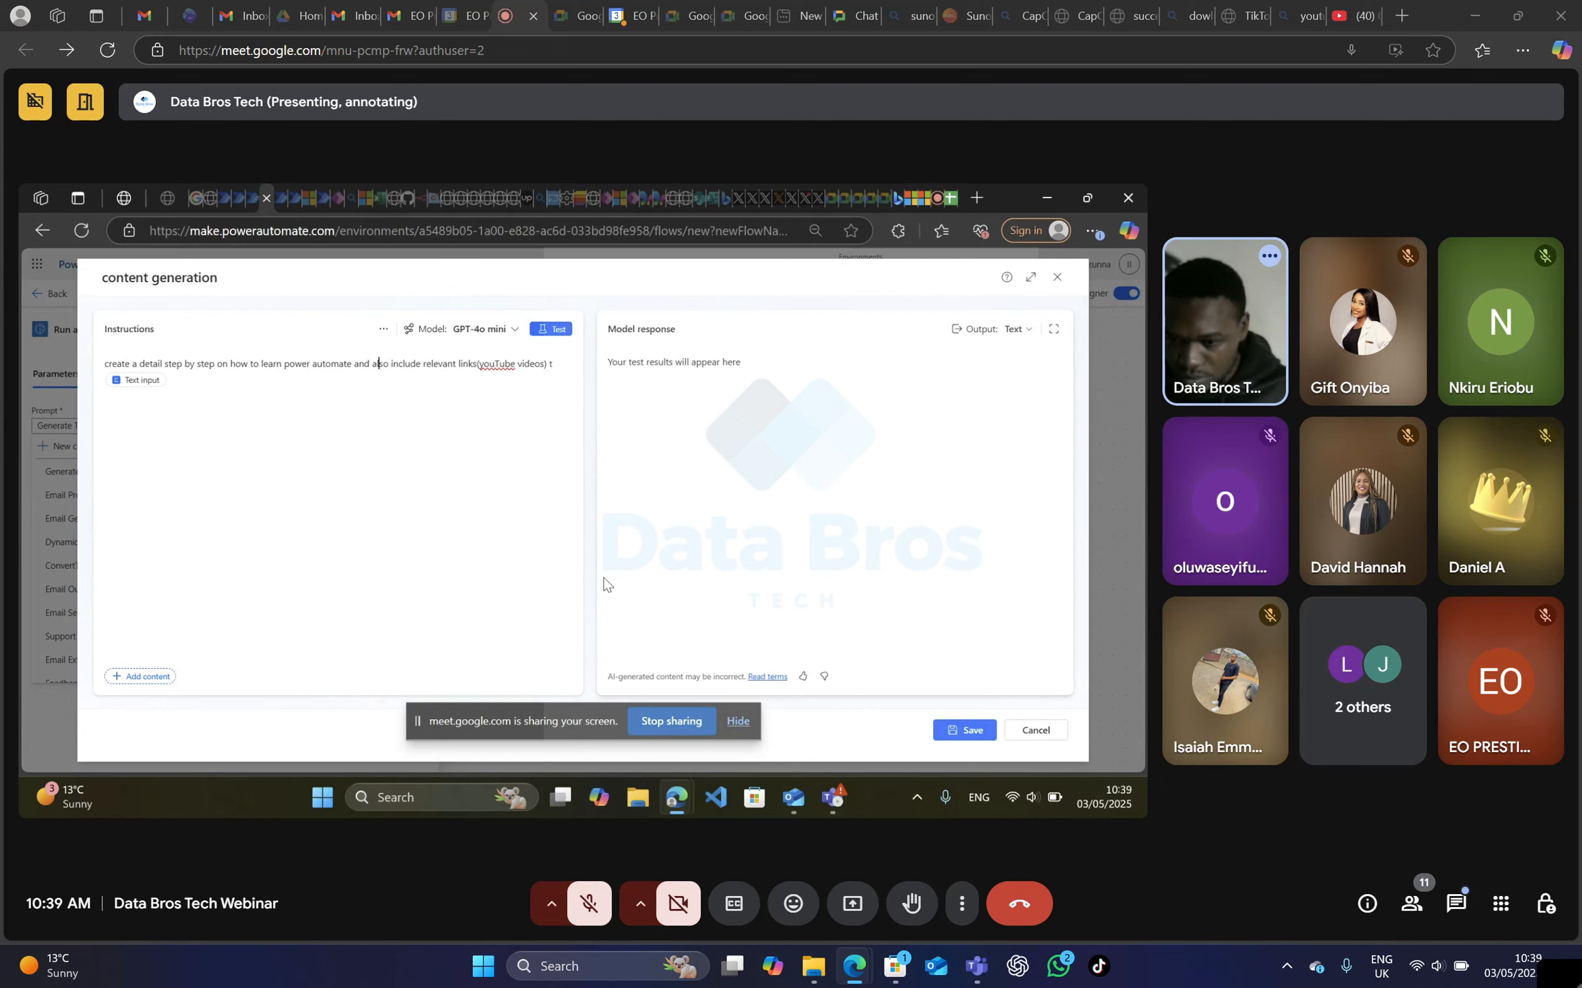
Clear the content generation prompt's instructions, including the text input.
{"action": "left_click_drag", "start_coordinate": [556, 365], "coordinate": [91, 373]}
{"action": "key", "text": "BackSpace"}
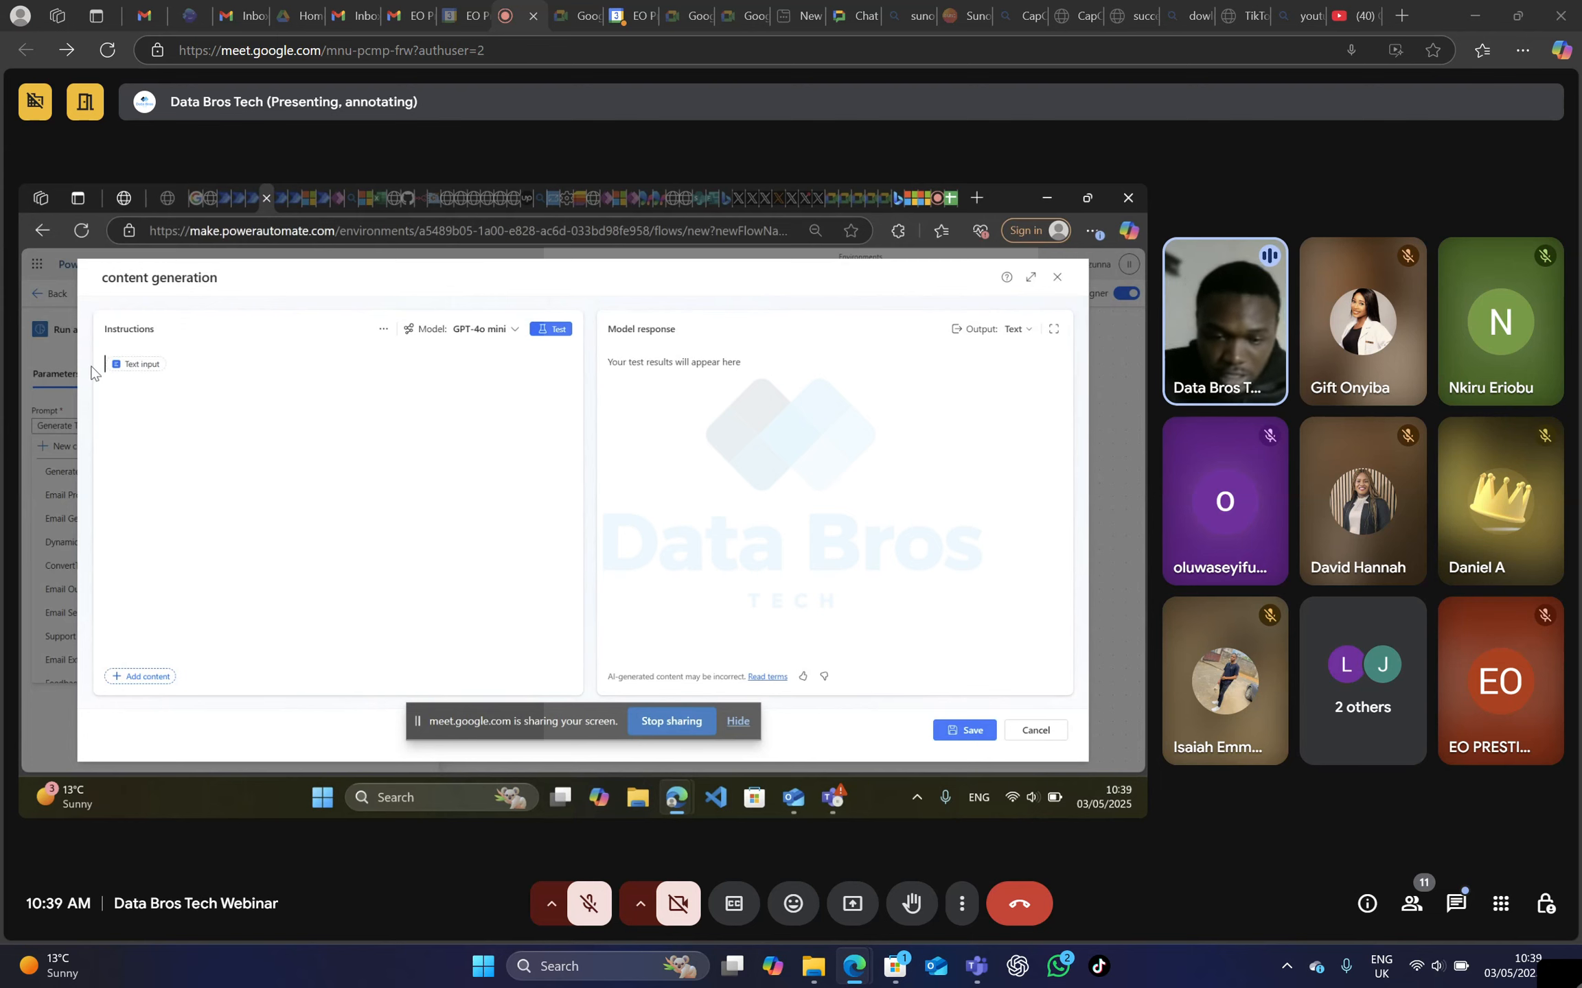
{"action": "left_click", "coordinate": [194, 368]}
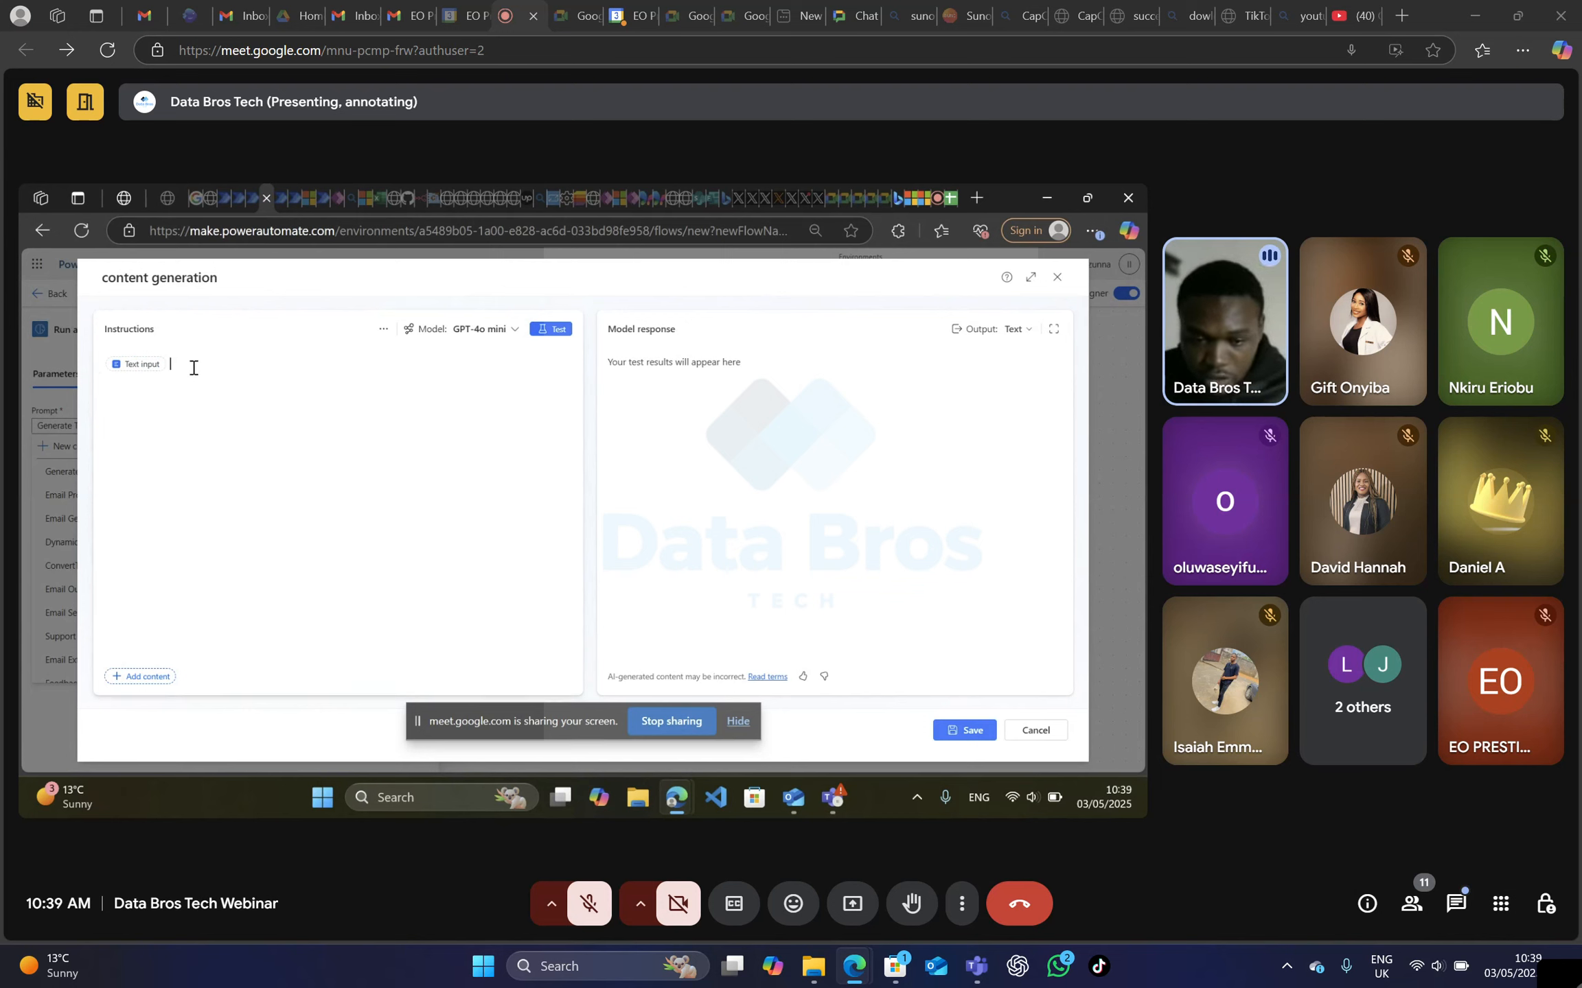
{"action": "key", "text": "BackSpace"}
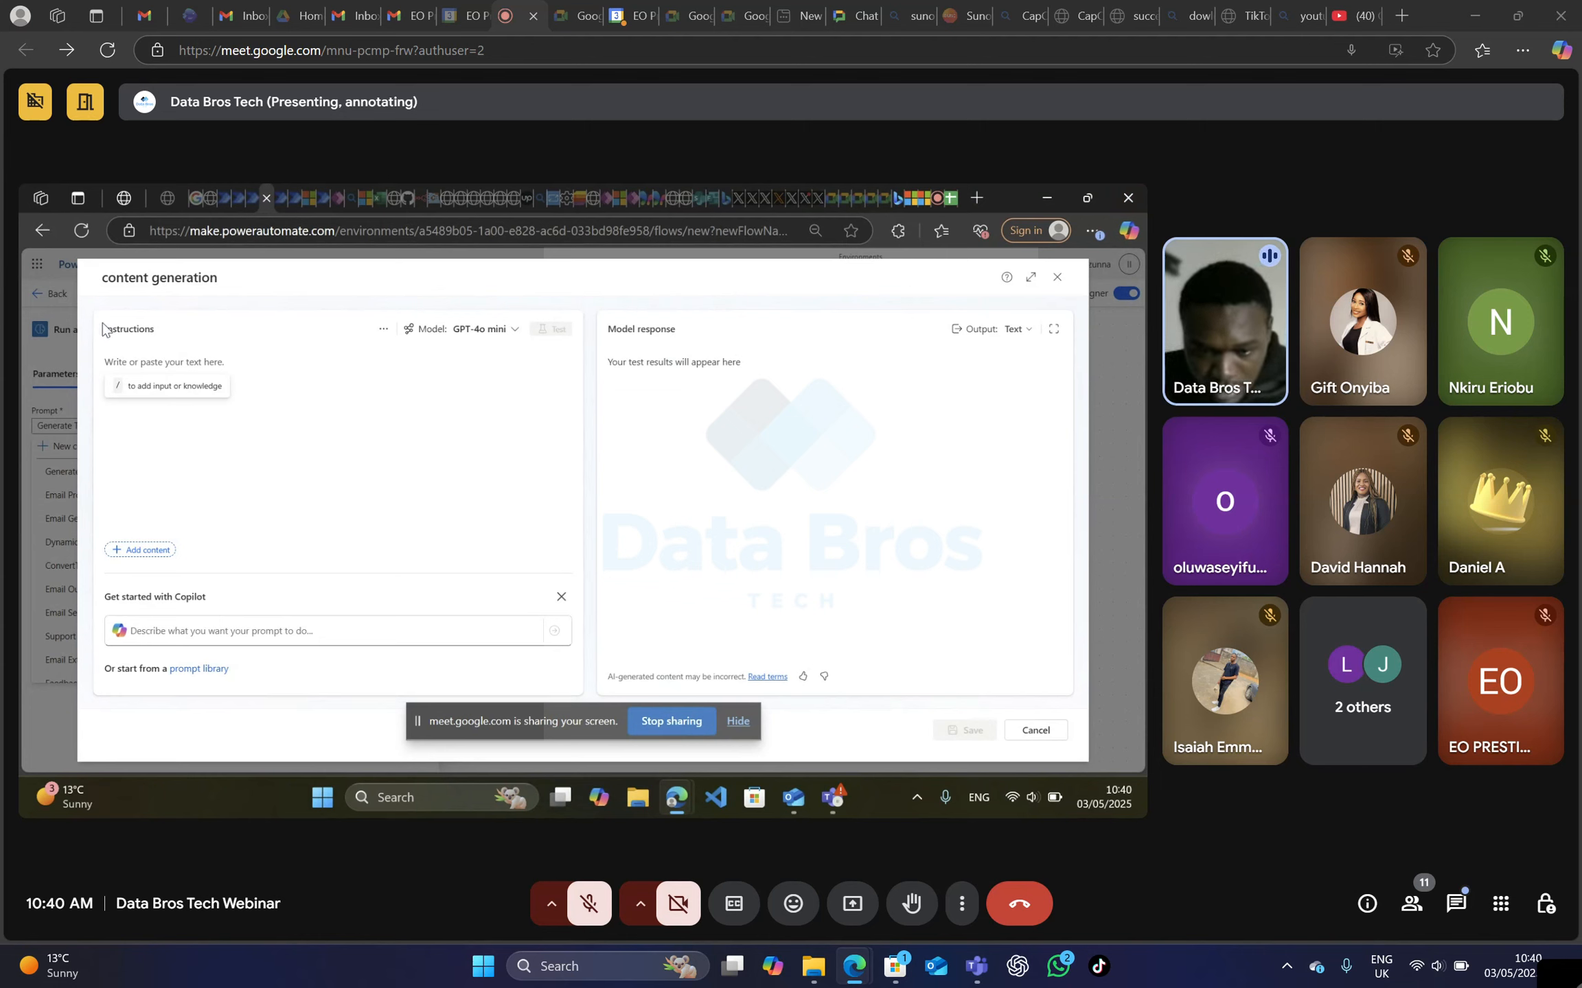
Start new prompt instructions with "write a short, professional linkedin post".
{"action": "left_click", "coordinate": [148, 367]}
{"action": "type", "text": "w"}
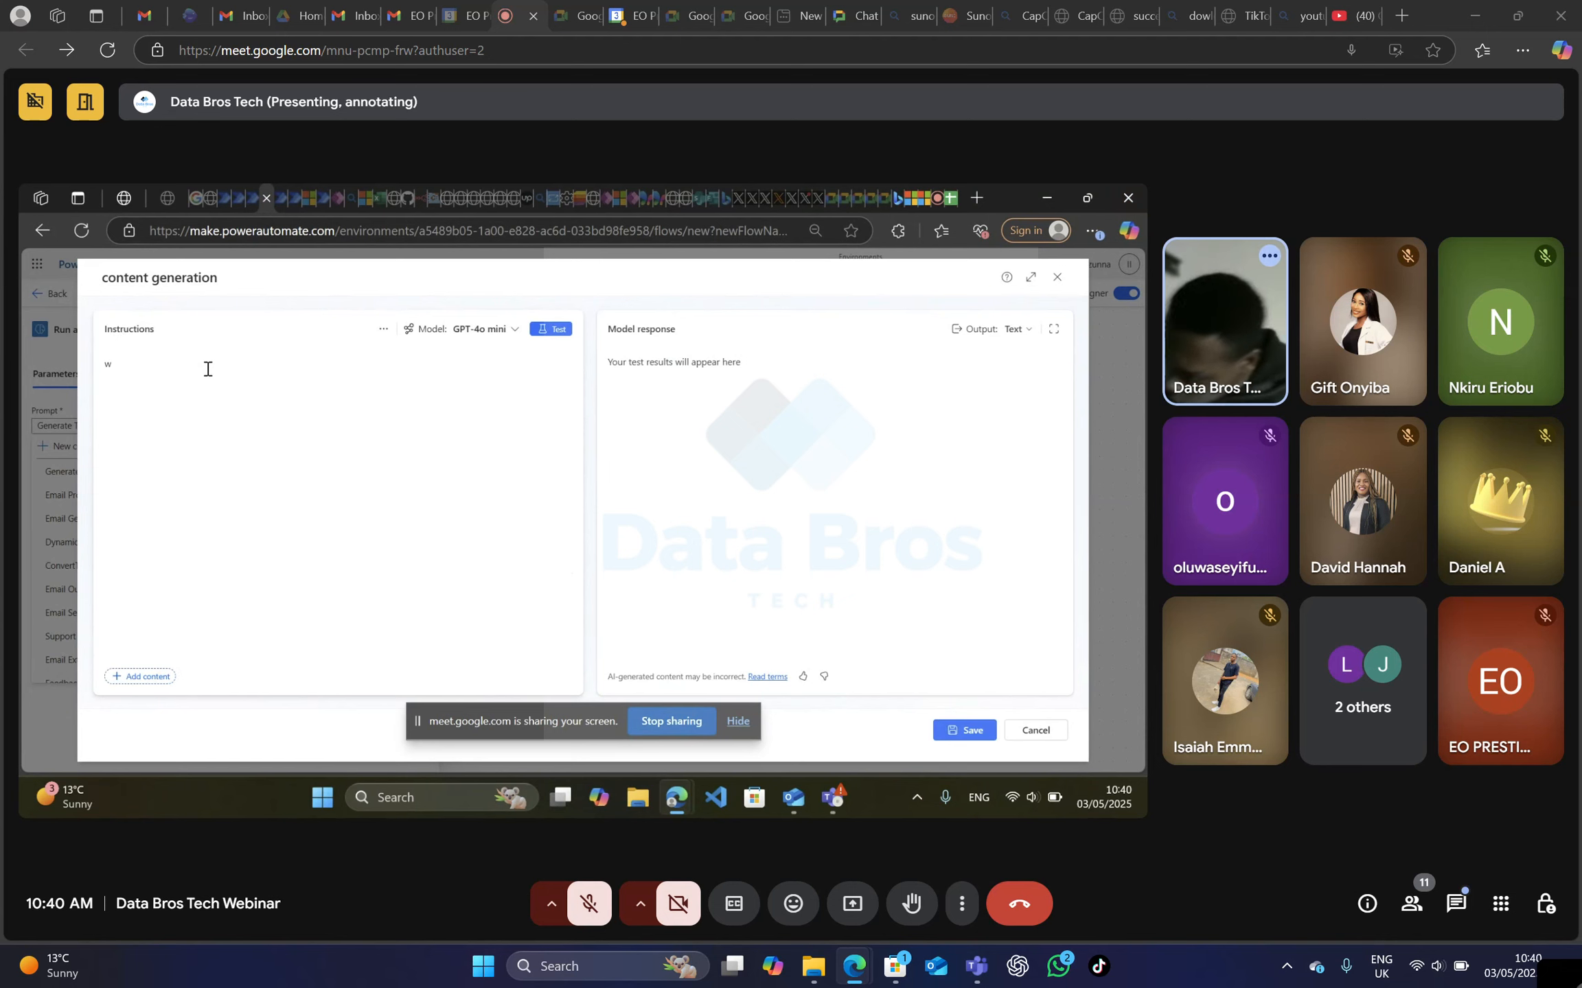
{"action": "type", "text": "ri"}
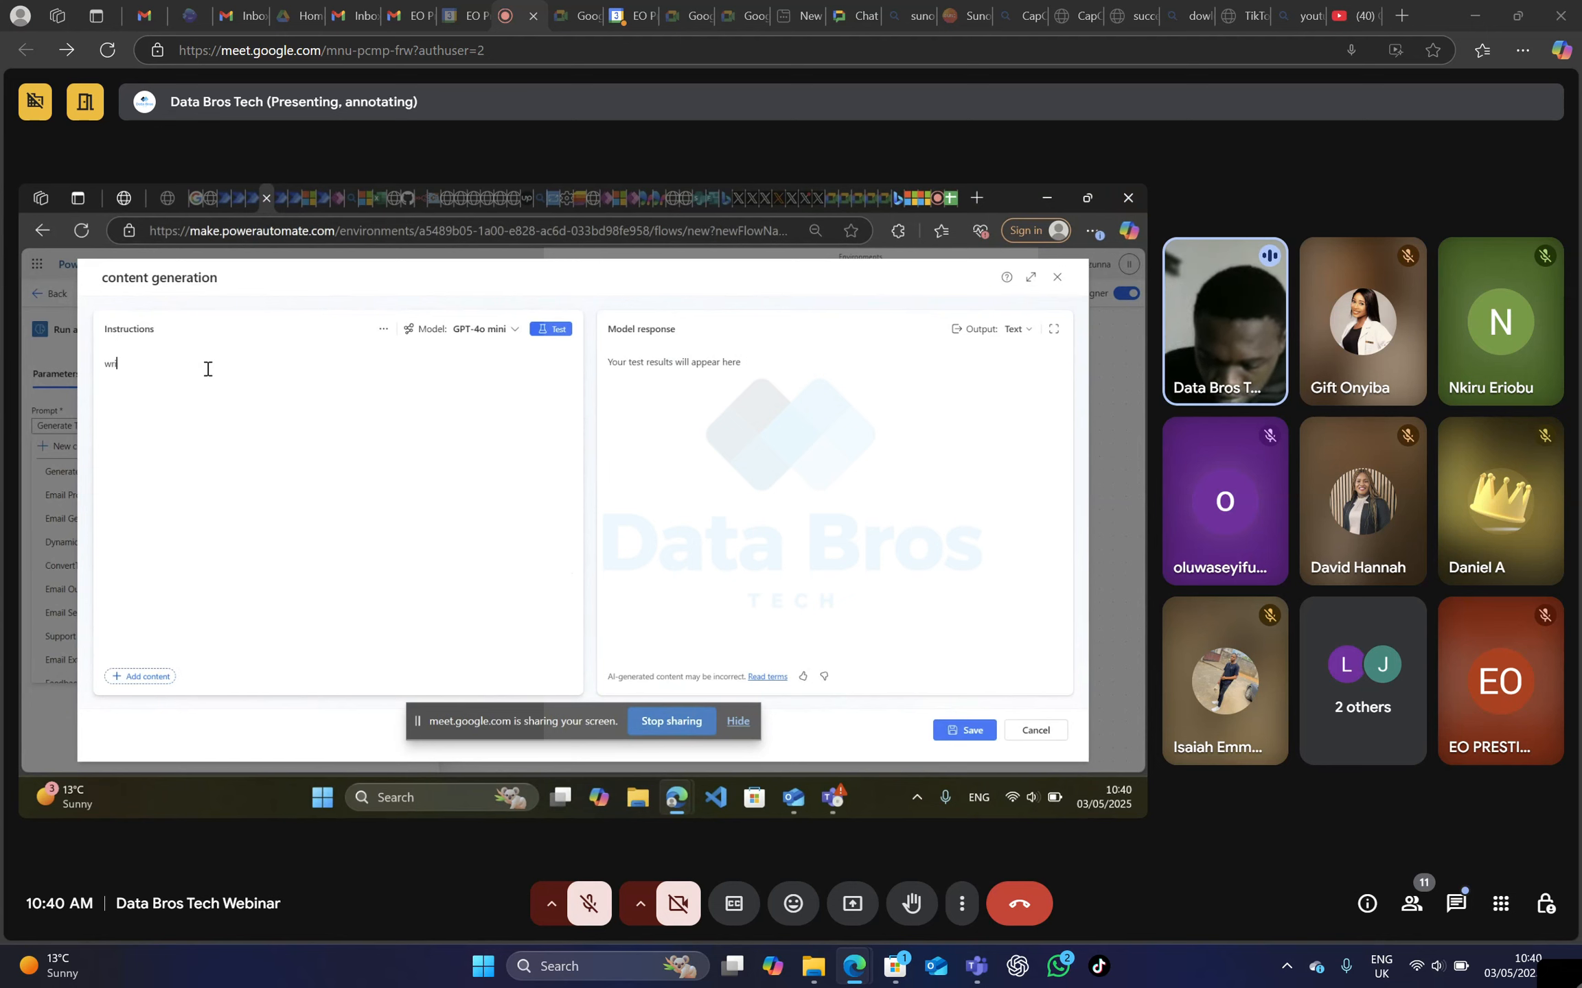
{"action": "type", "text": "te"}
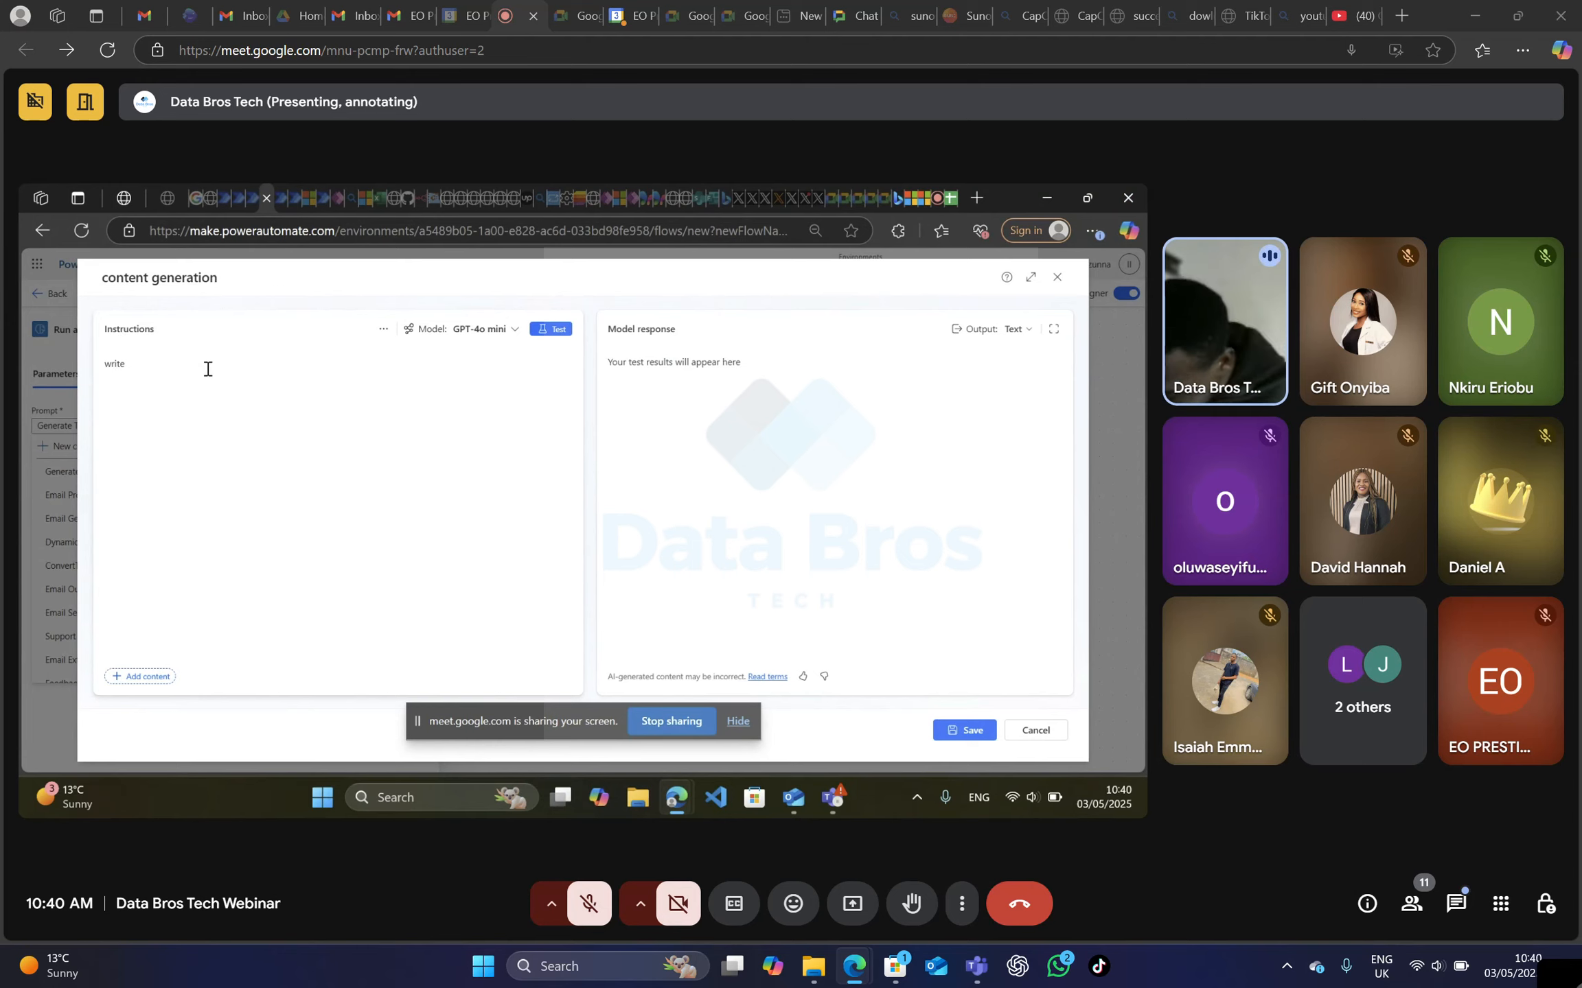
{"action": "type", "text": " a short"}
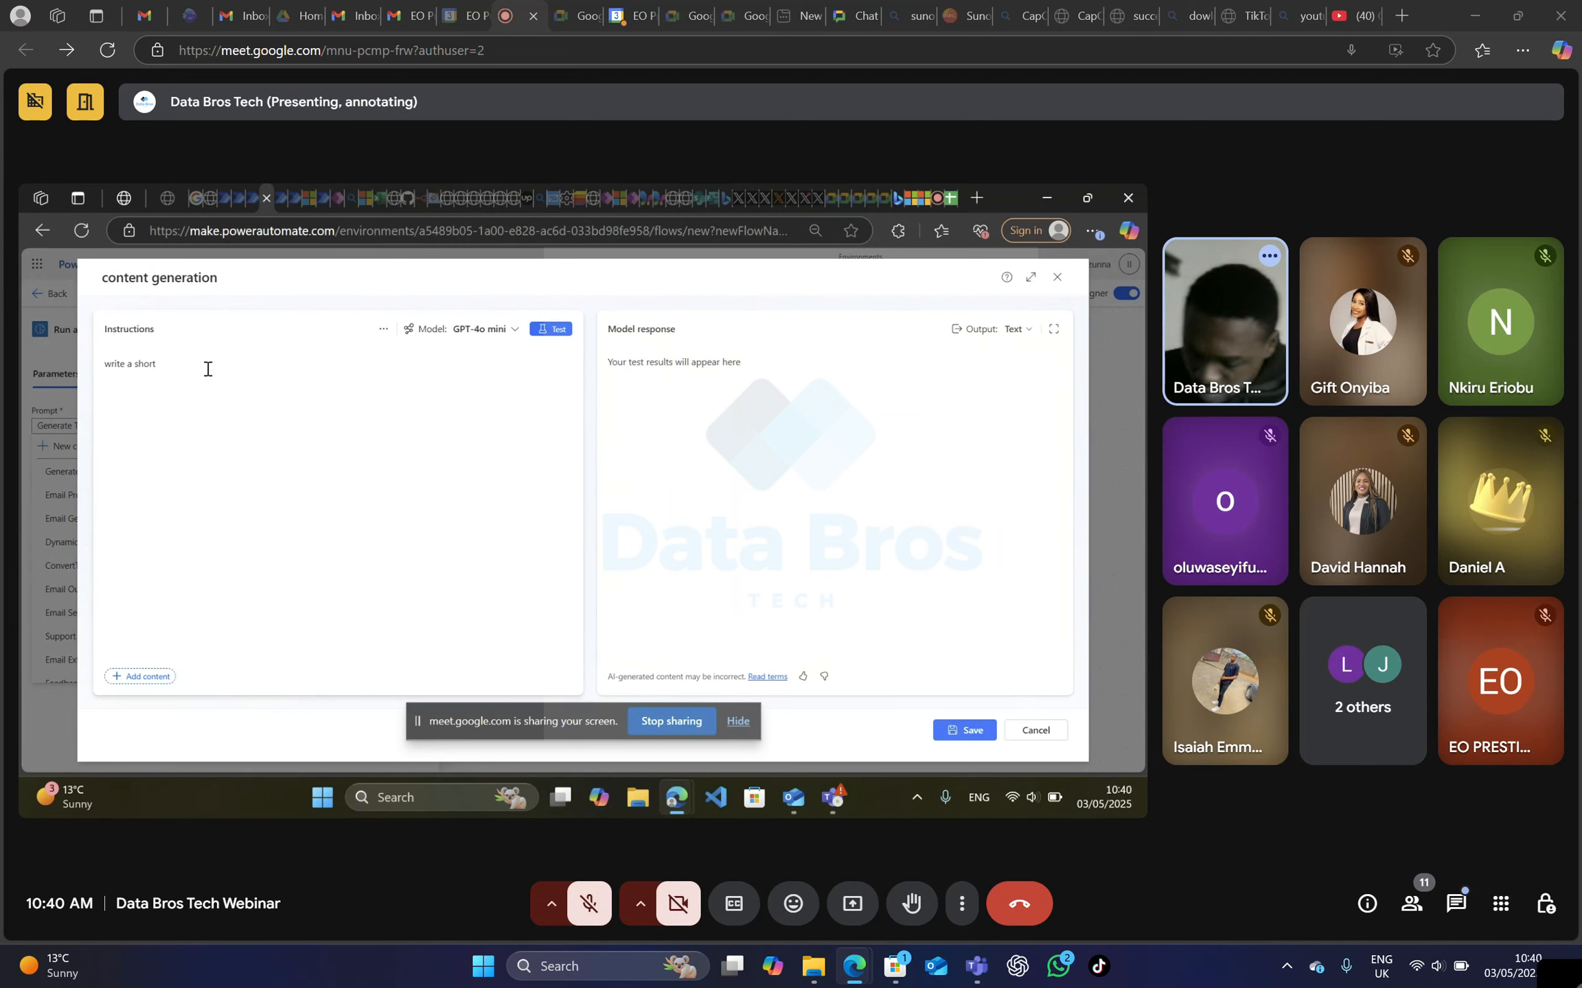
{"action": "type", "text": ", pro"}
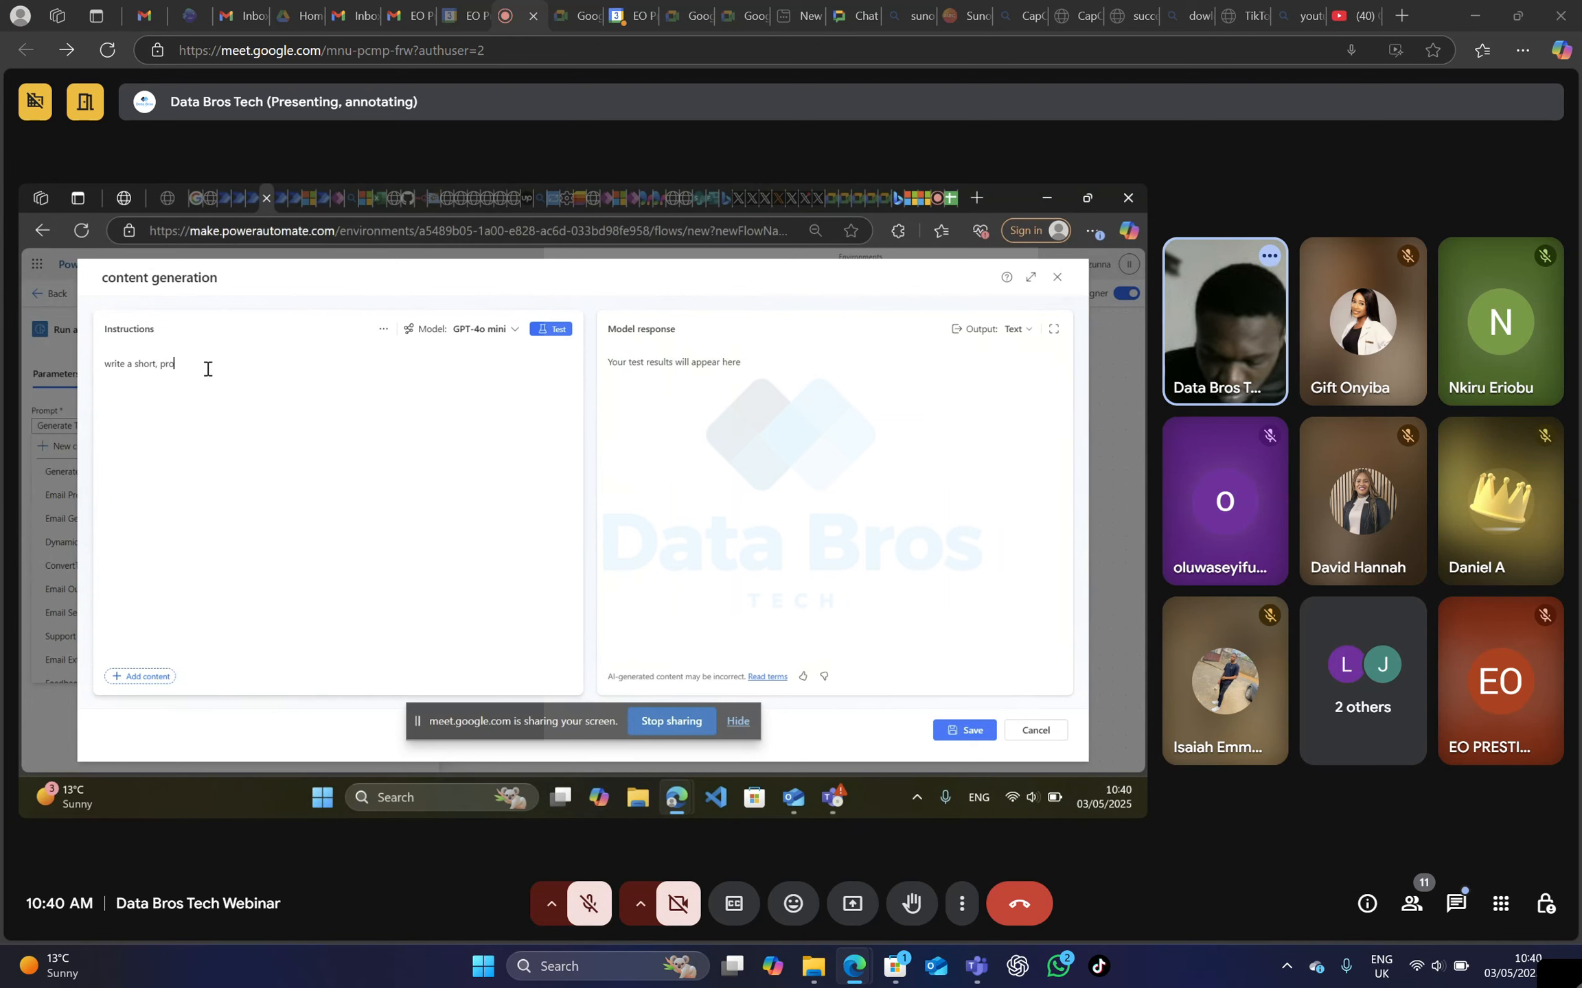
{"action": "type", "text": "fessional"}
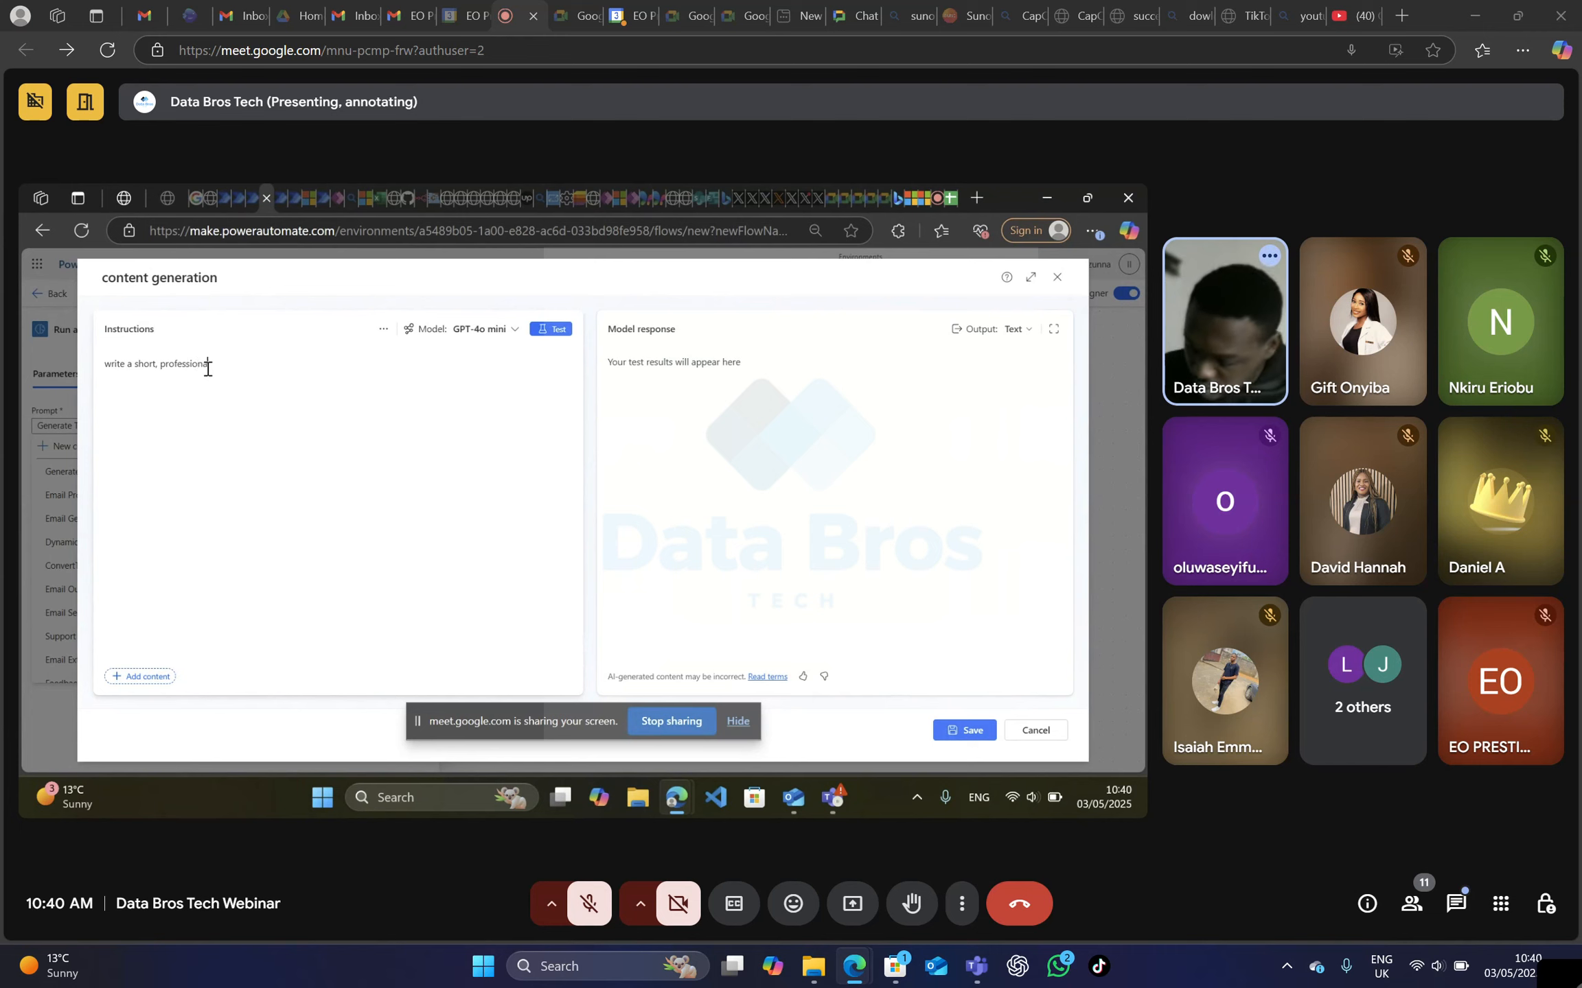
{"action": "type", "text": " linke"}
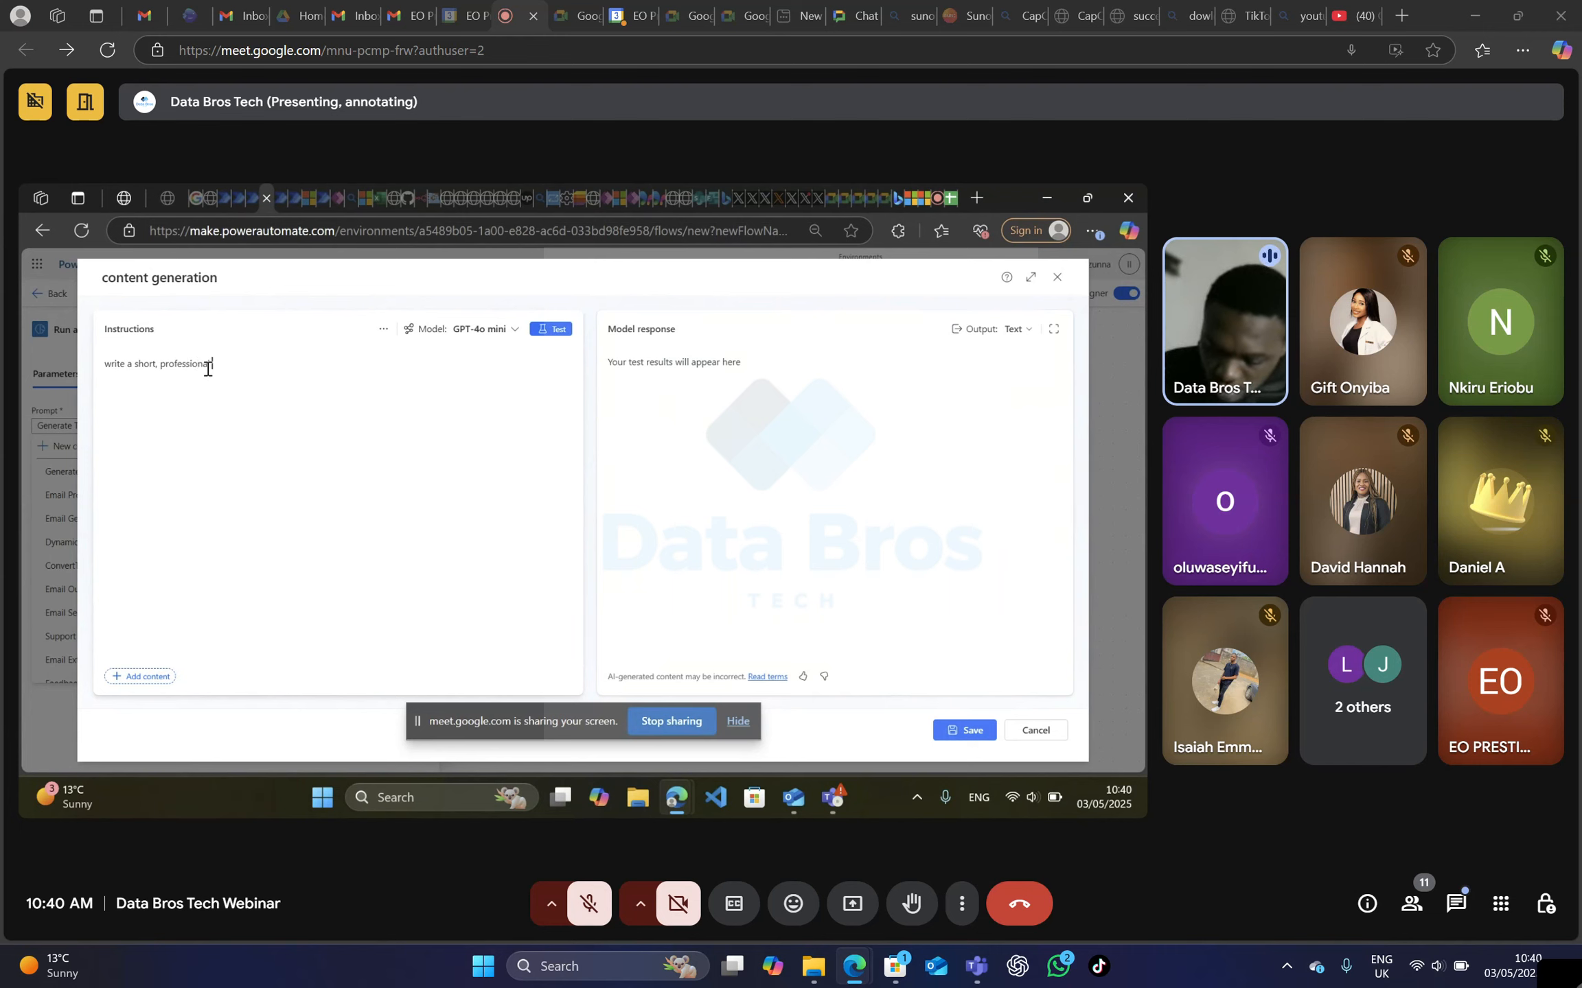
{"action": "type", "text": "din"}
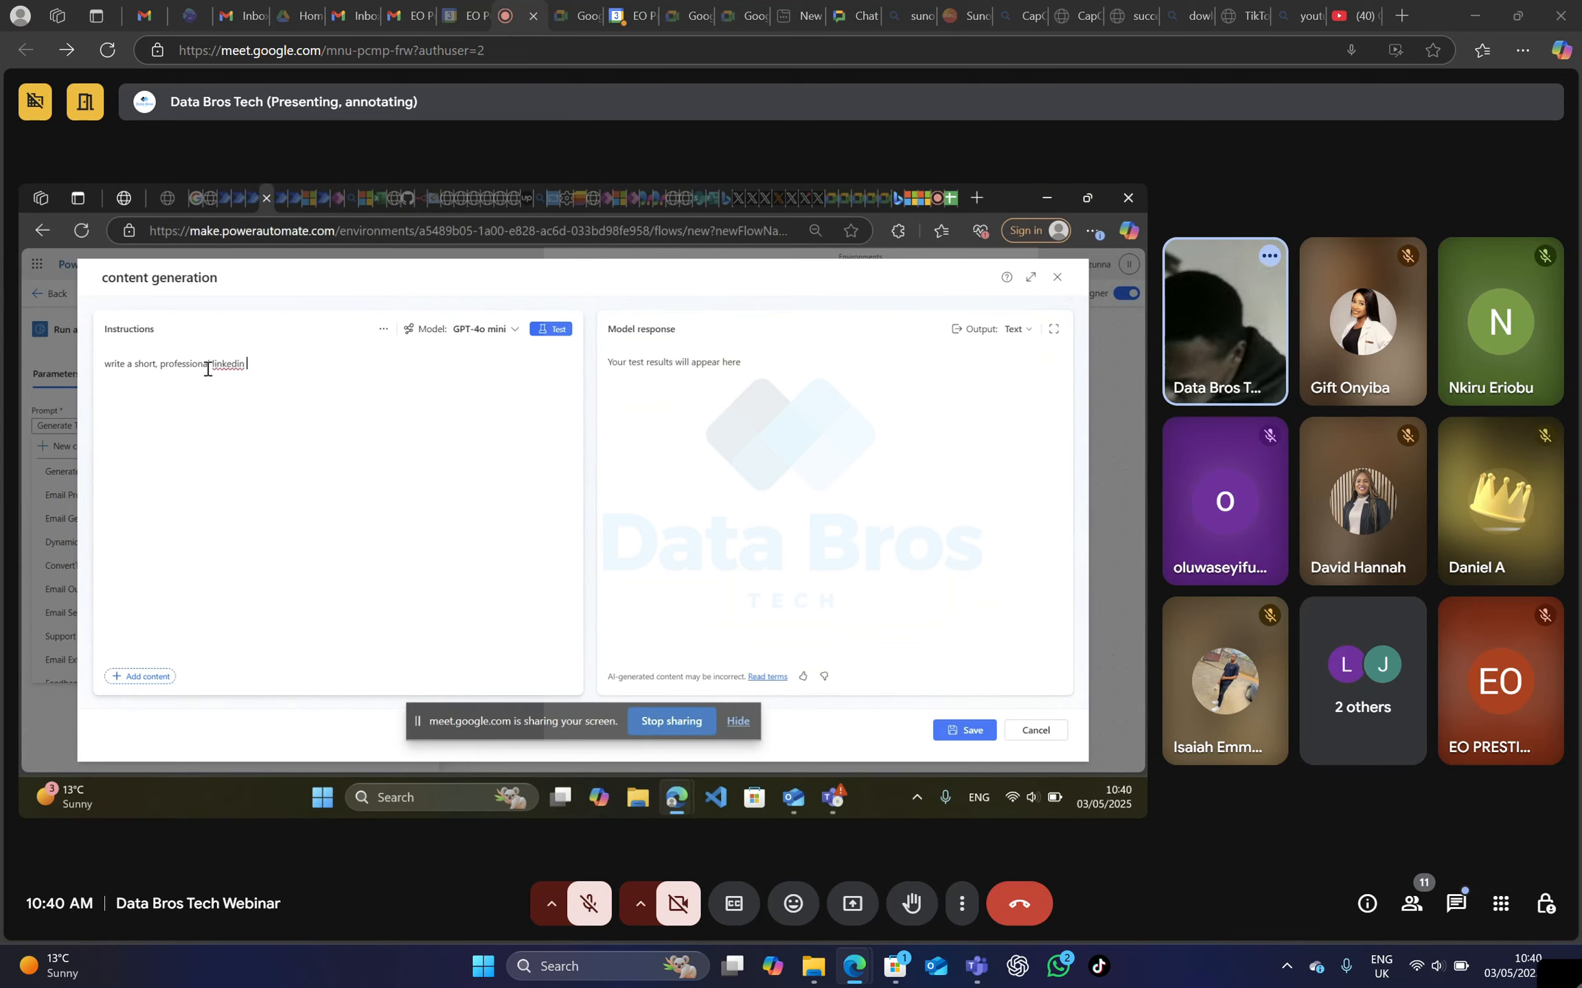
{"action": "type", "text": "post"}
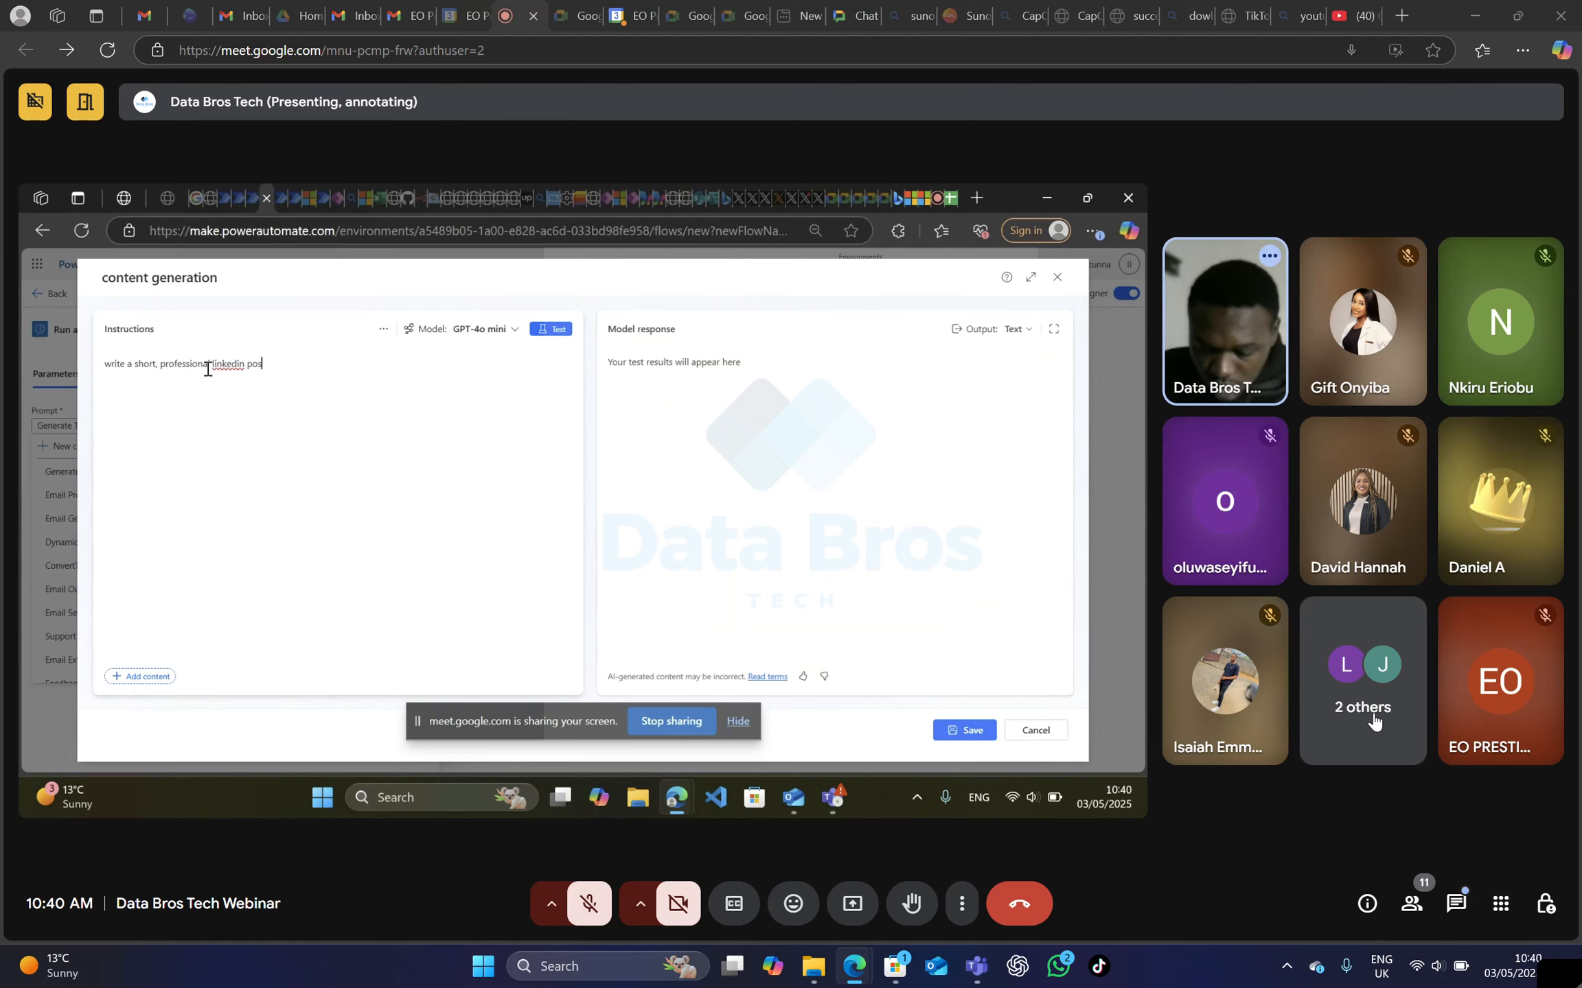
{"action": "left_click", "coordinate": [1353, 710]}
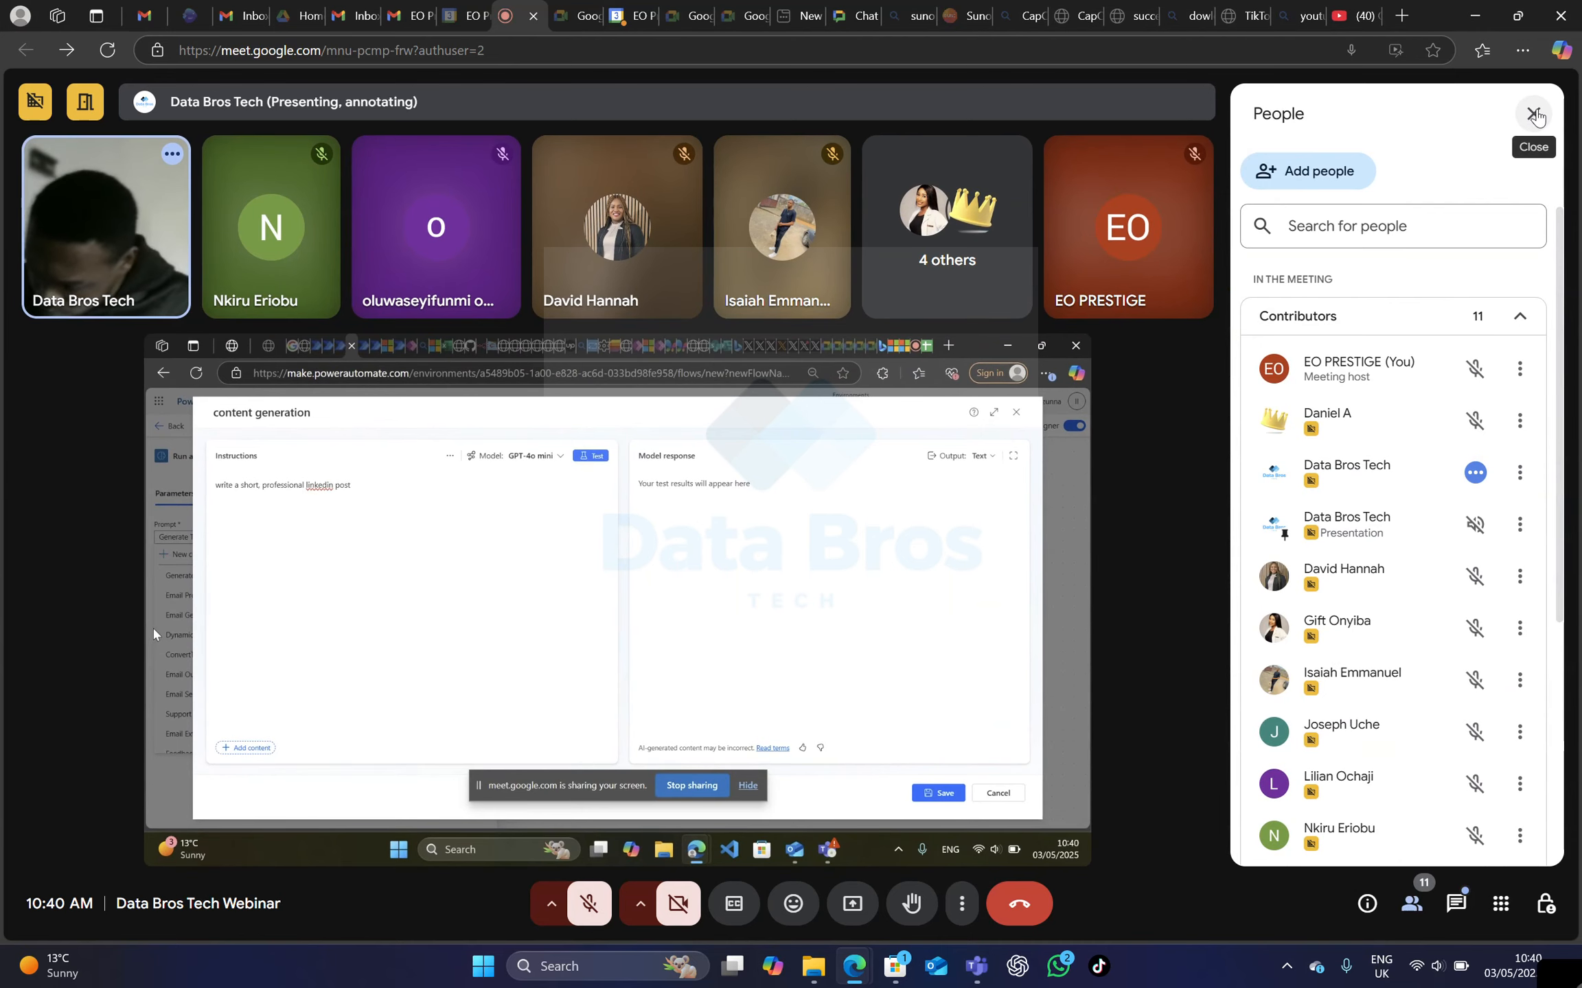
{"action": "left_click", "coordinate": [1534, 114]}
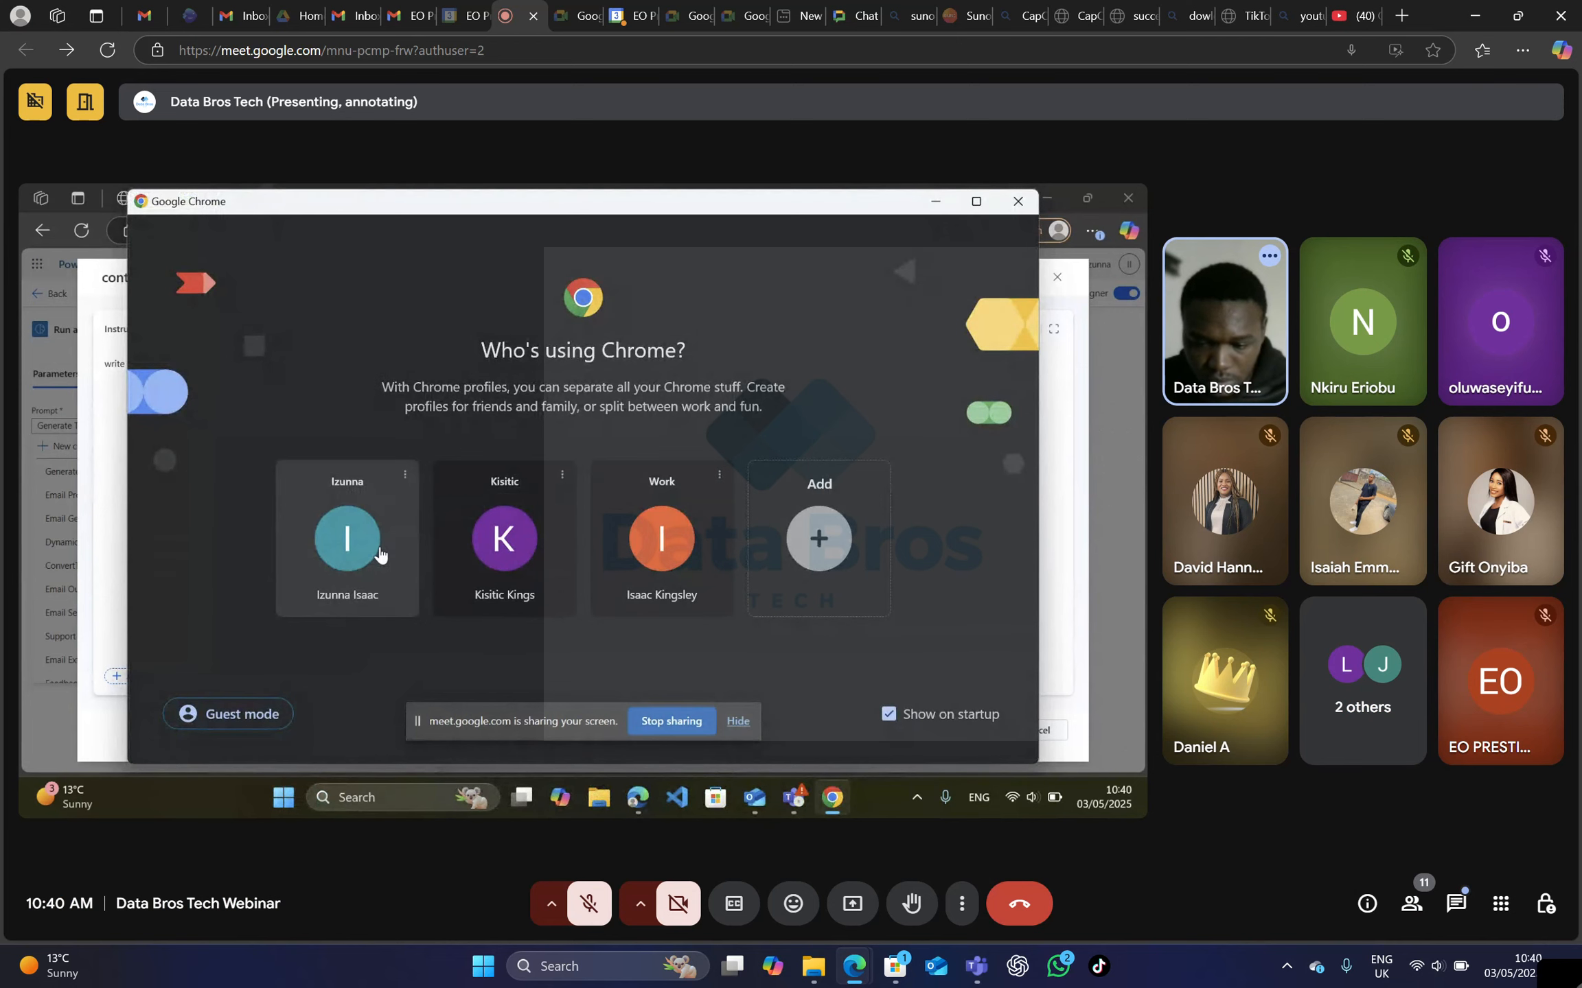
Switch to Google Chrome and open windows for the first listed profile and the Work profile.
{"action": "left_click", "coordinate": [379, 554]}
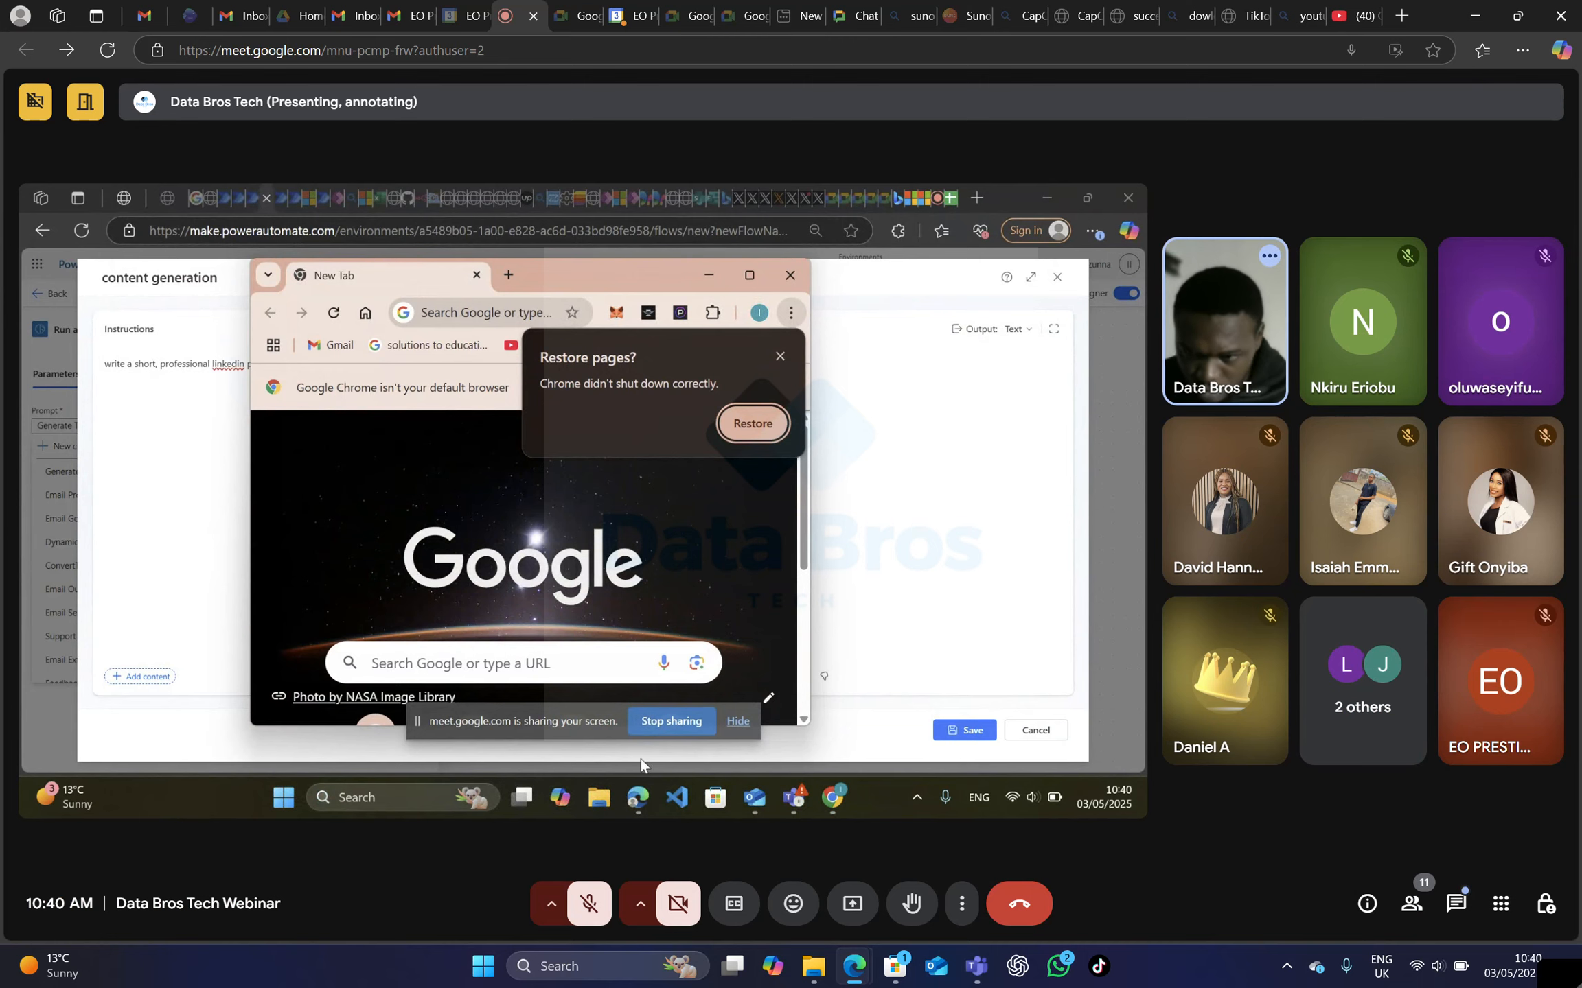
{"action": "left_click", "coordinate": [350, 796]}
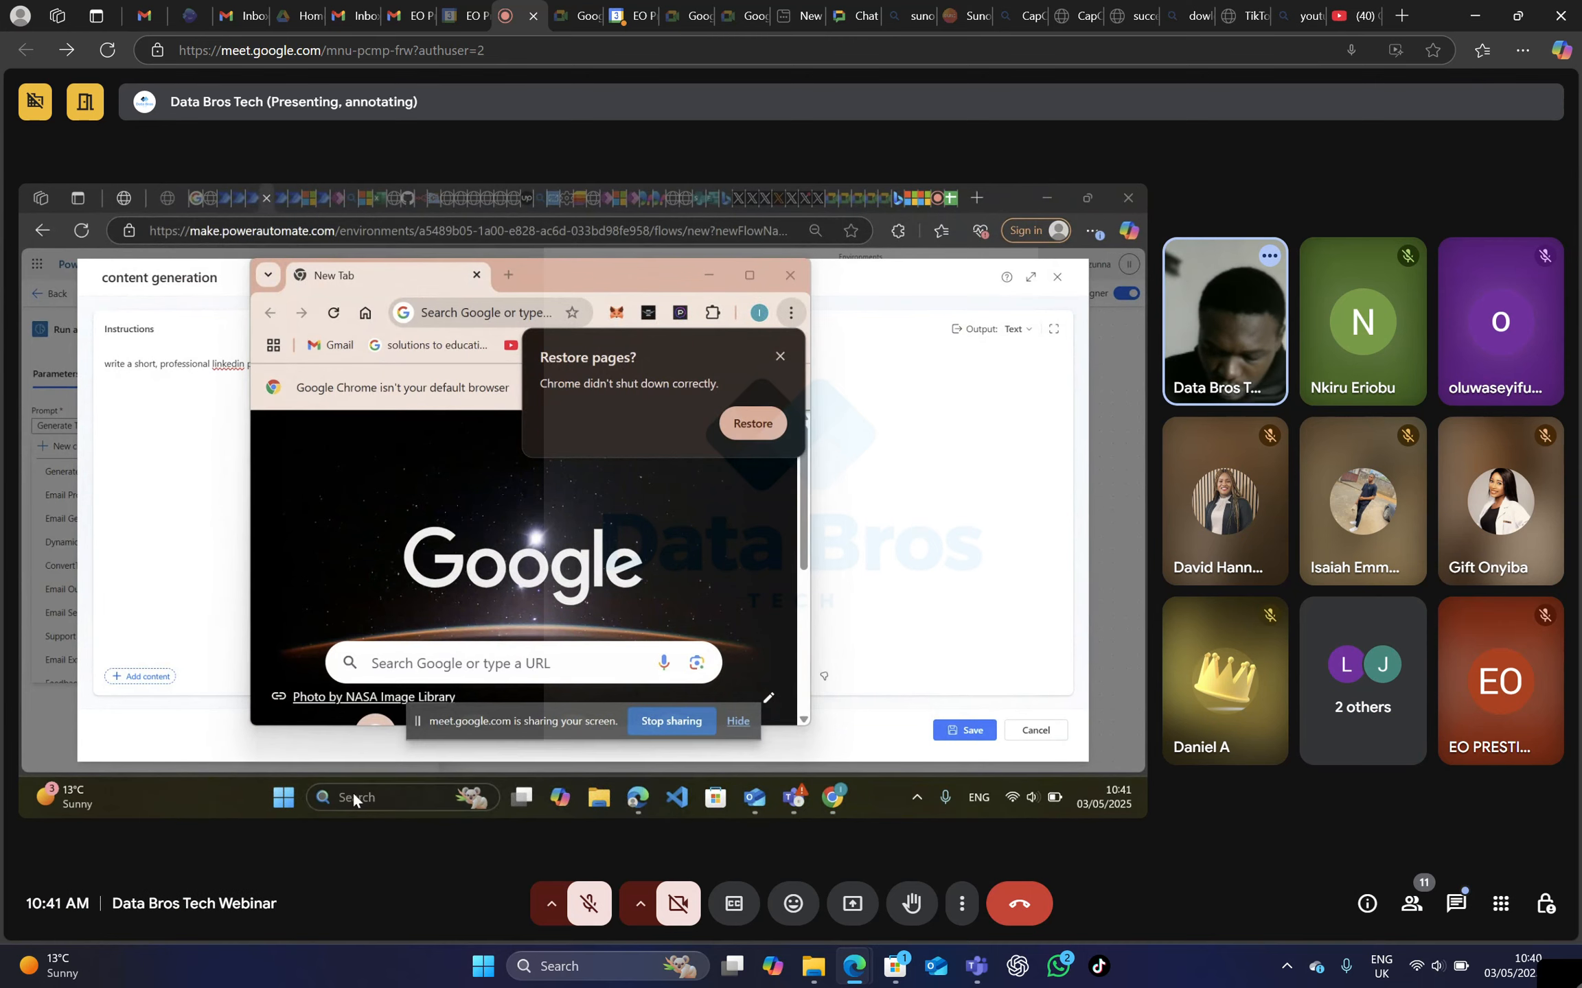
{"action": "type", "text": "ch"}
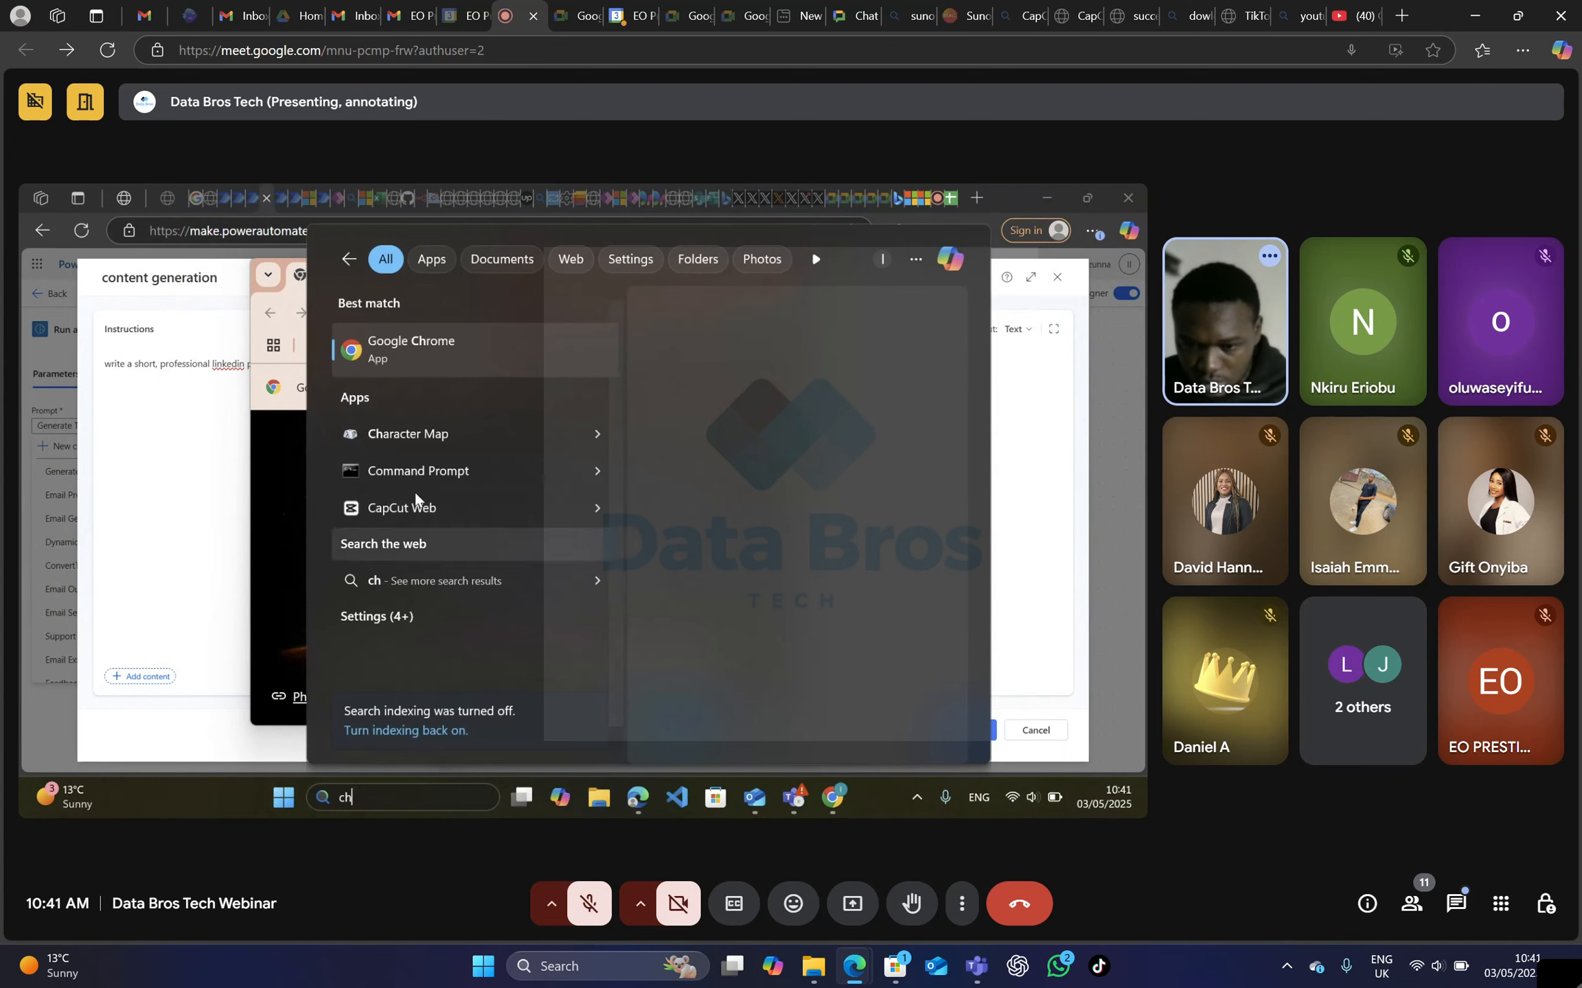
{"action": "left_click", "coordinate": [460, 340]}
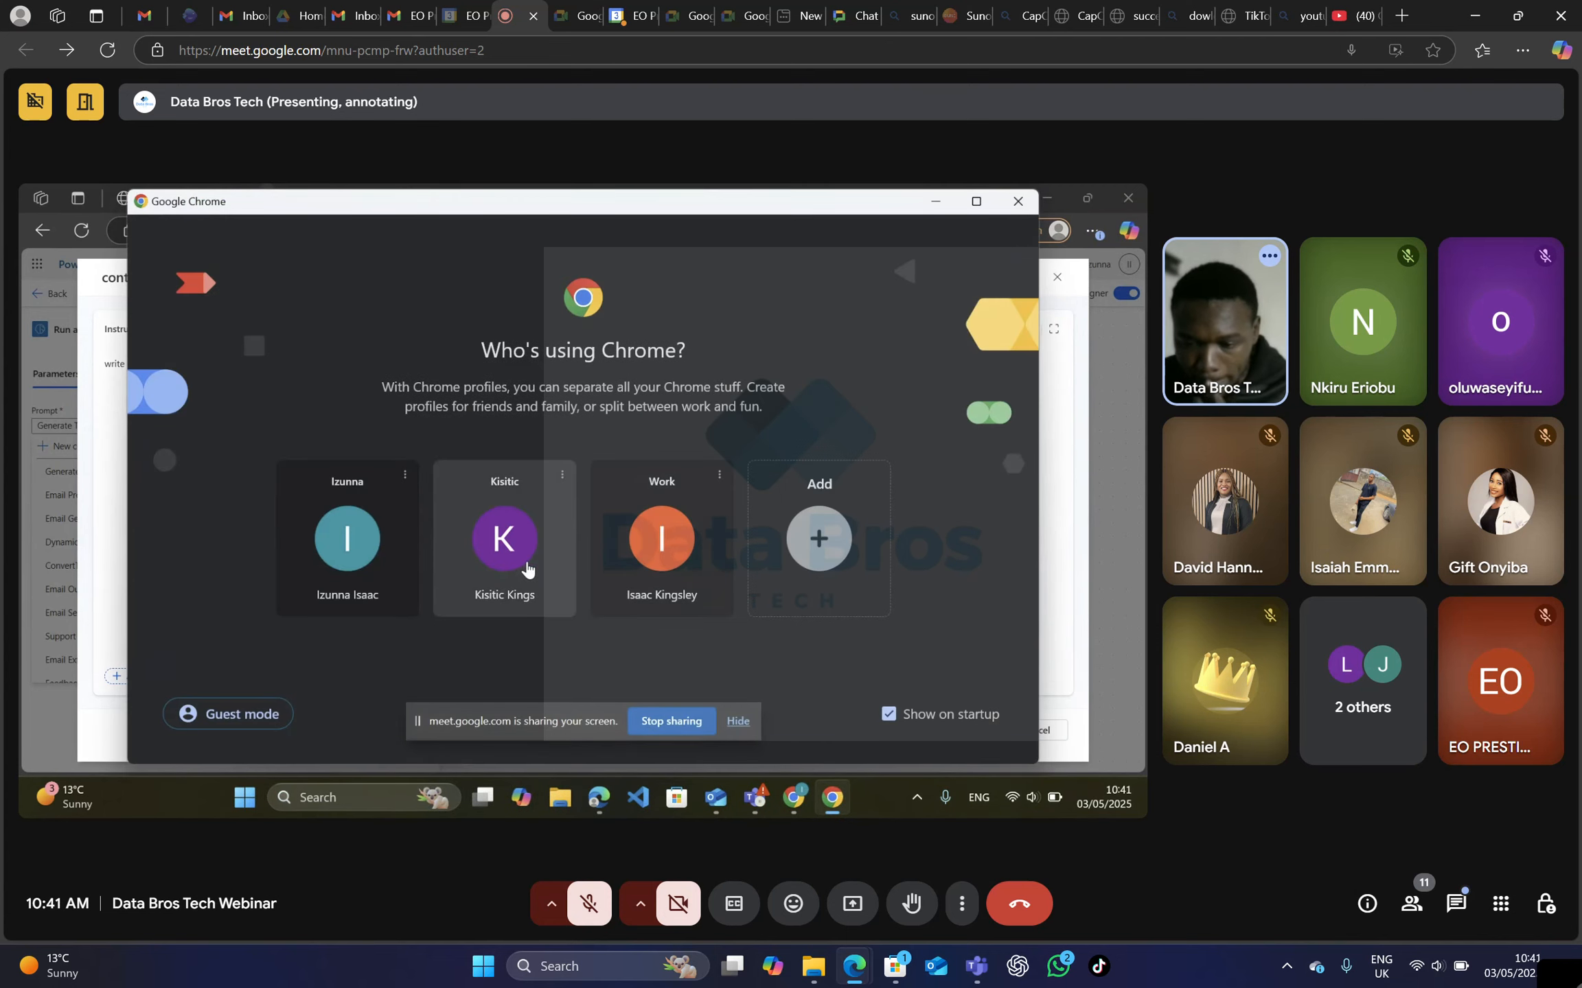
{"action": "left_click", "coordinate": [623, 553]}
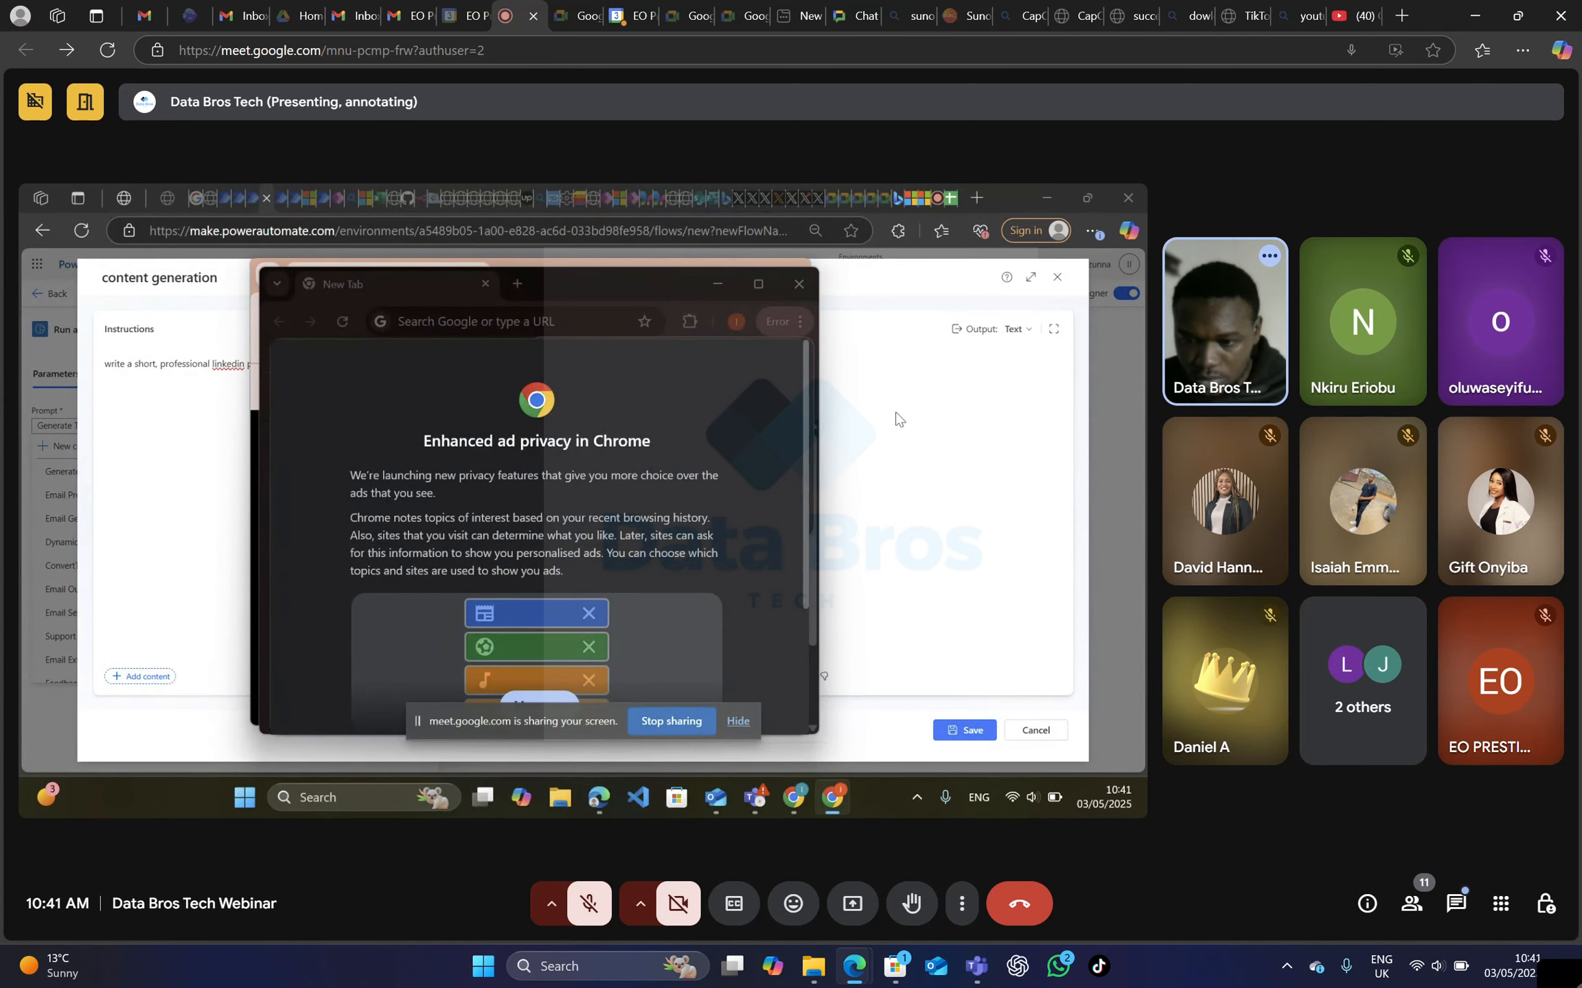
Hide the screen-sharing notice and dismiss Chrome's Enhanced ad privacy notice in the Work profile window.
{"action": "left_click", "coordinate": [831, 798]}
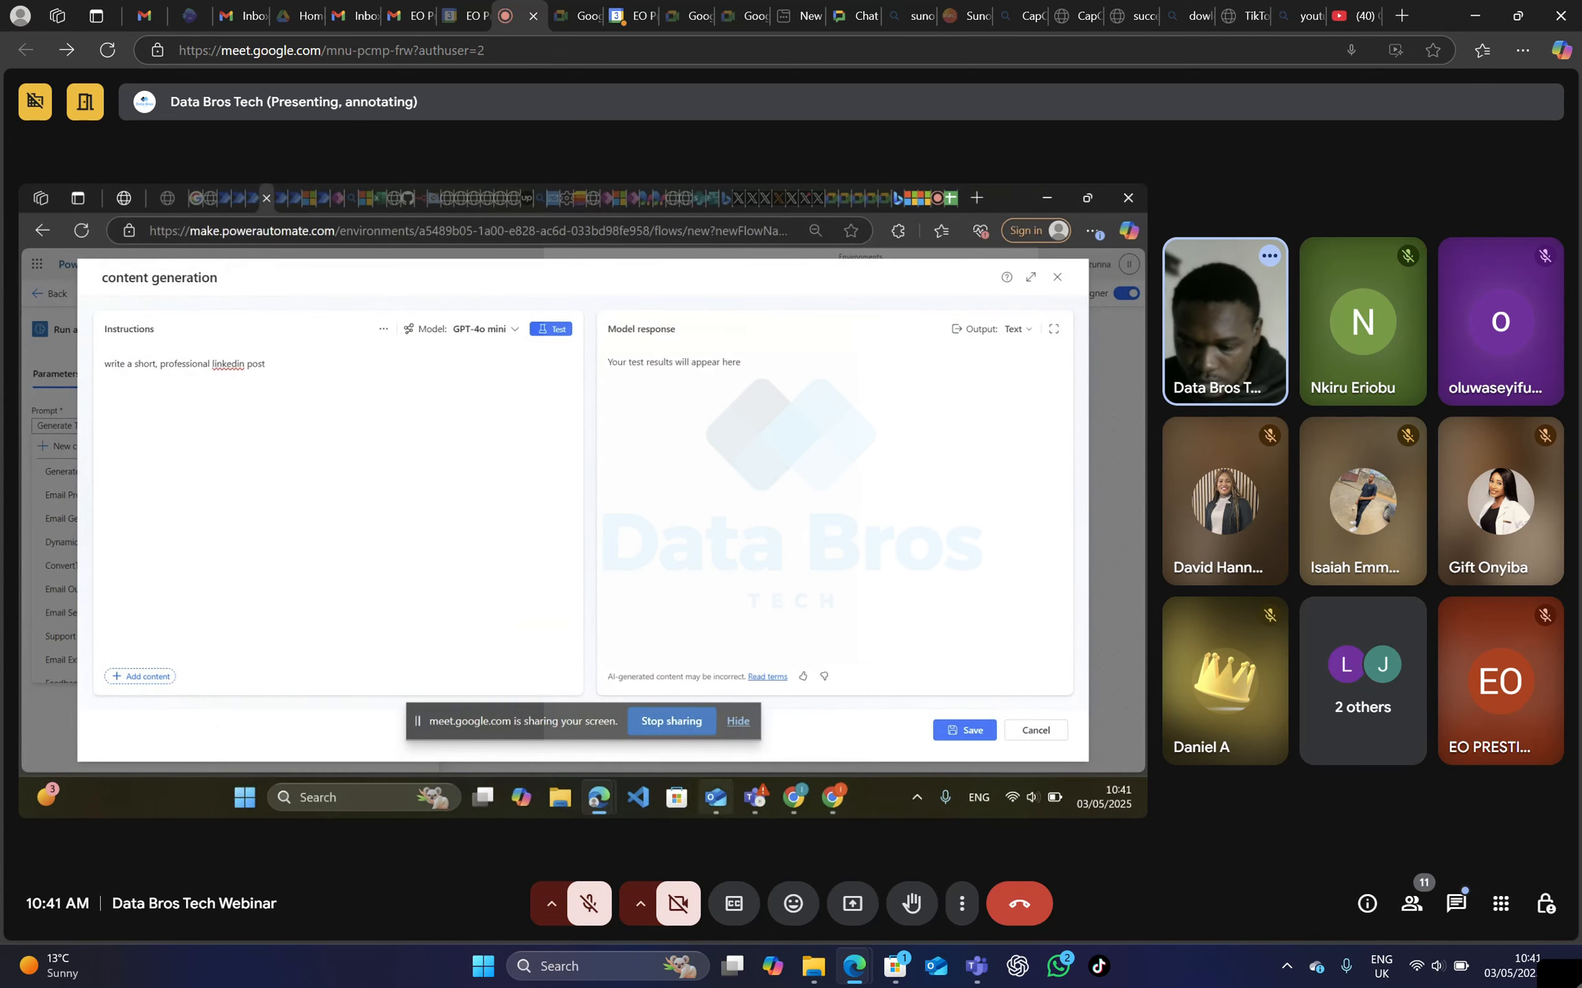
{"action": "left_click", "coordinate": [830, 800]}
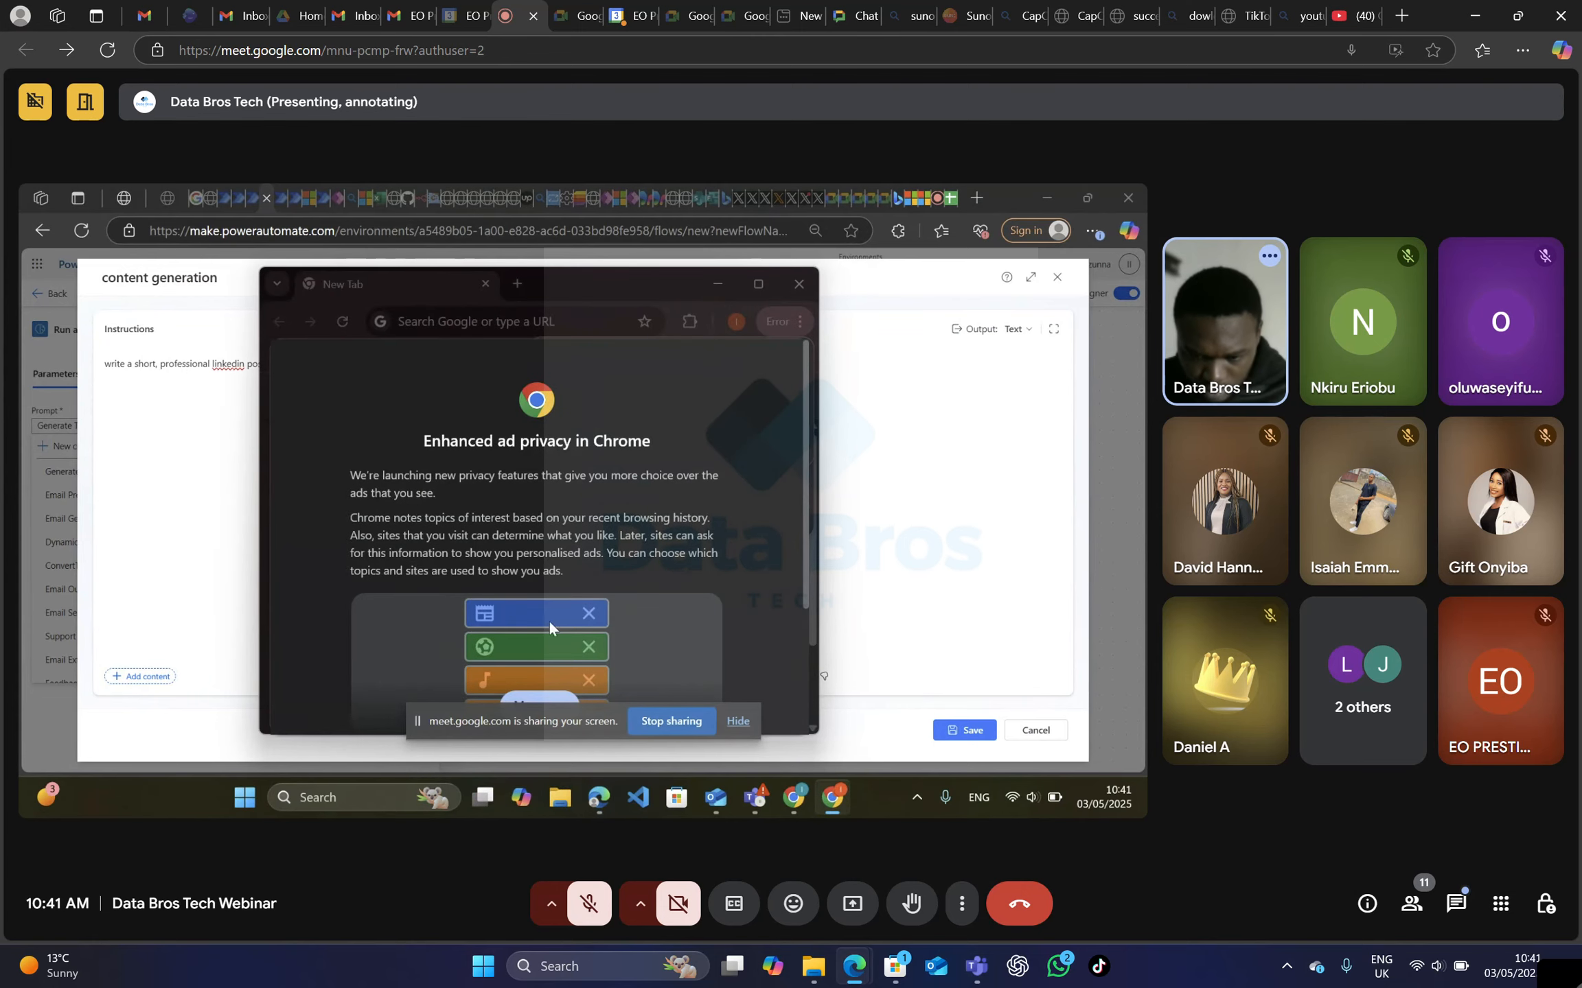
{"action": "scroll", "coordinate": [548, 621], "scroll_direction": "down", "scroll_amount": 3}
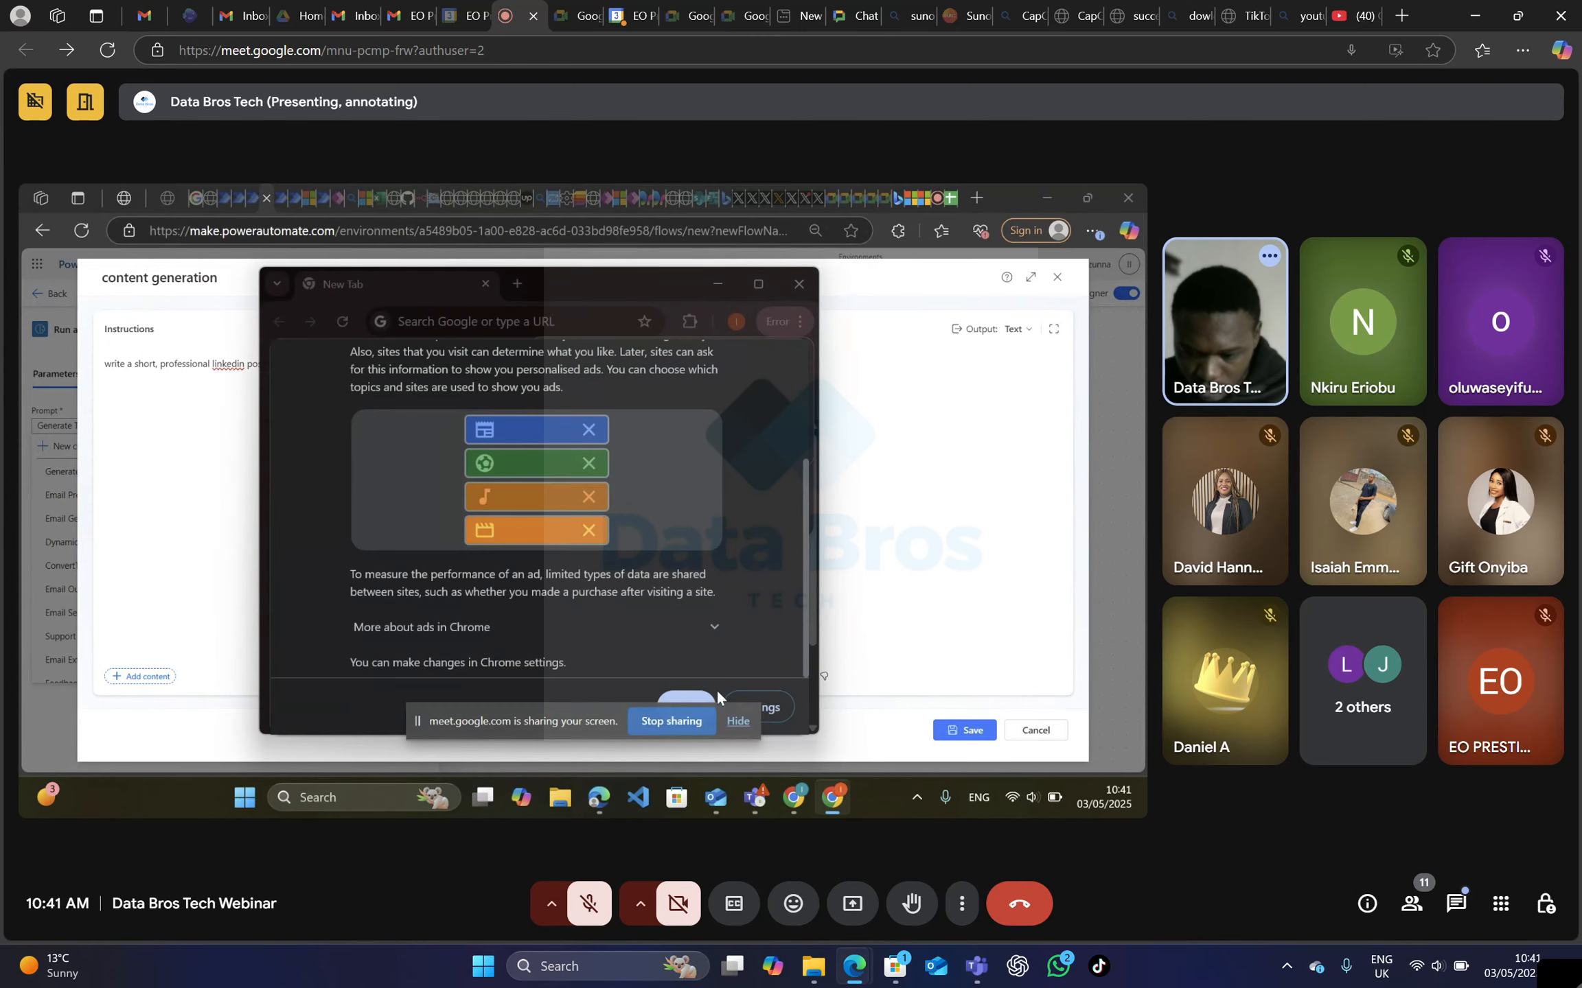
{"action": "left_click", "coordinate": [693, 701]}
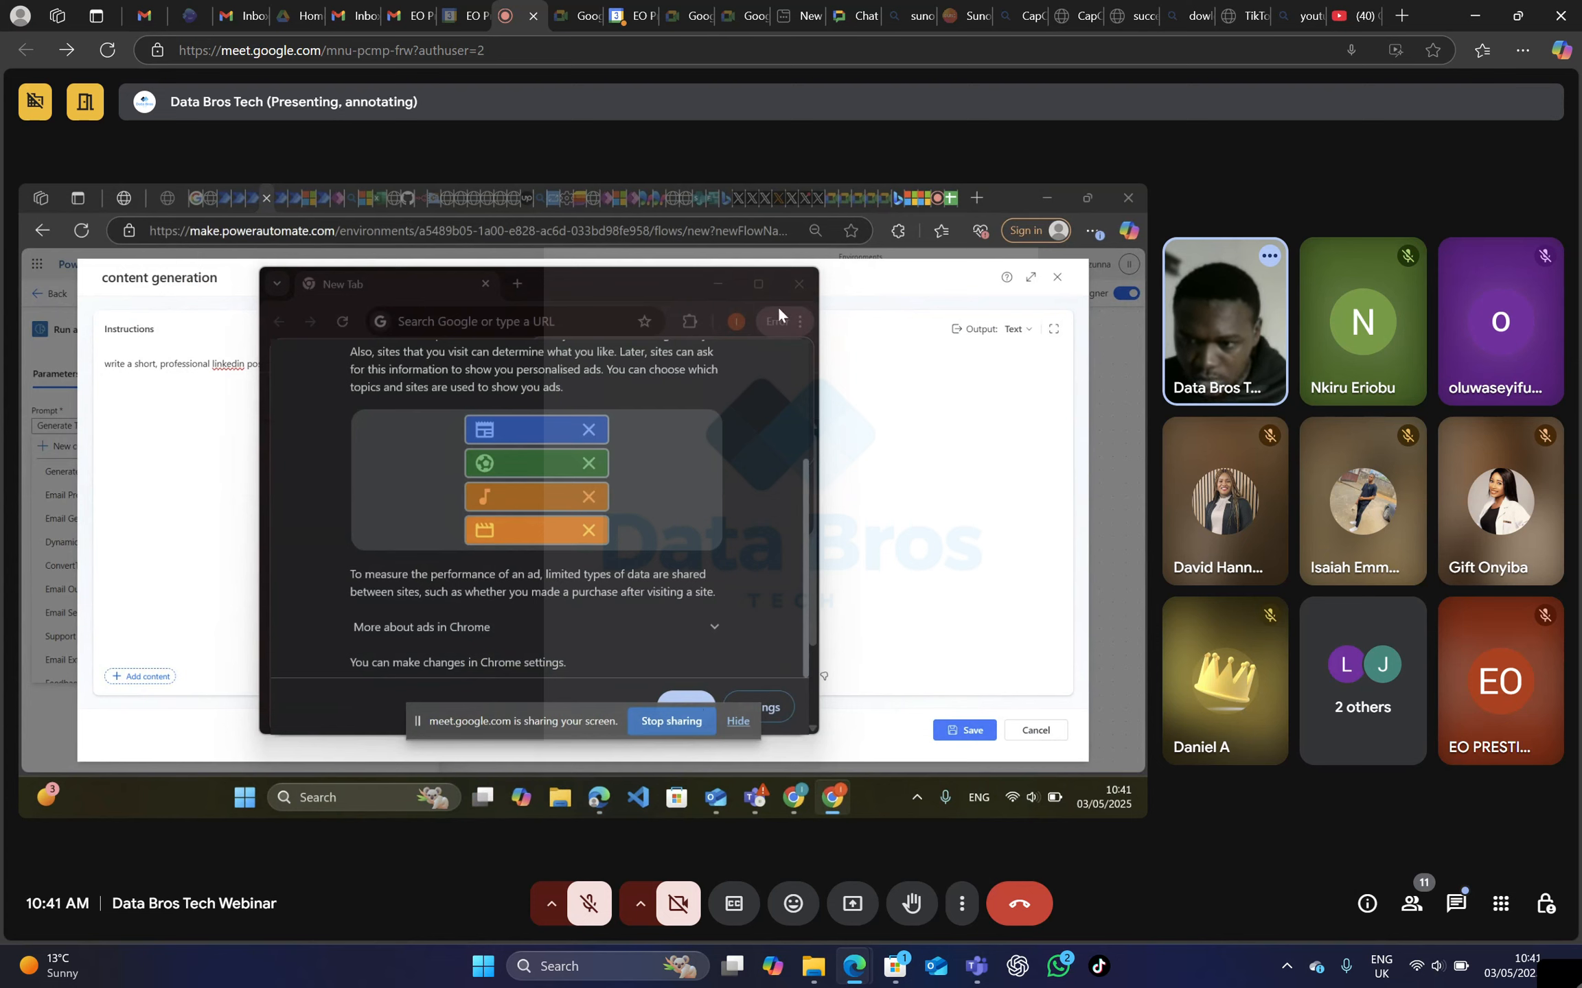
{"action": "scroll", "coordinate": [740, 484], "scroll_direction": "up", "scroll_amount": 3}
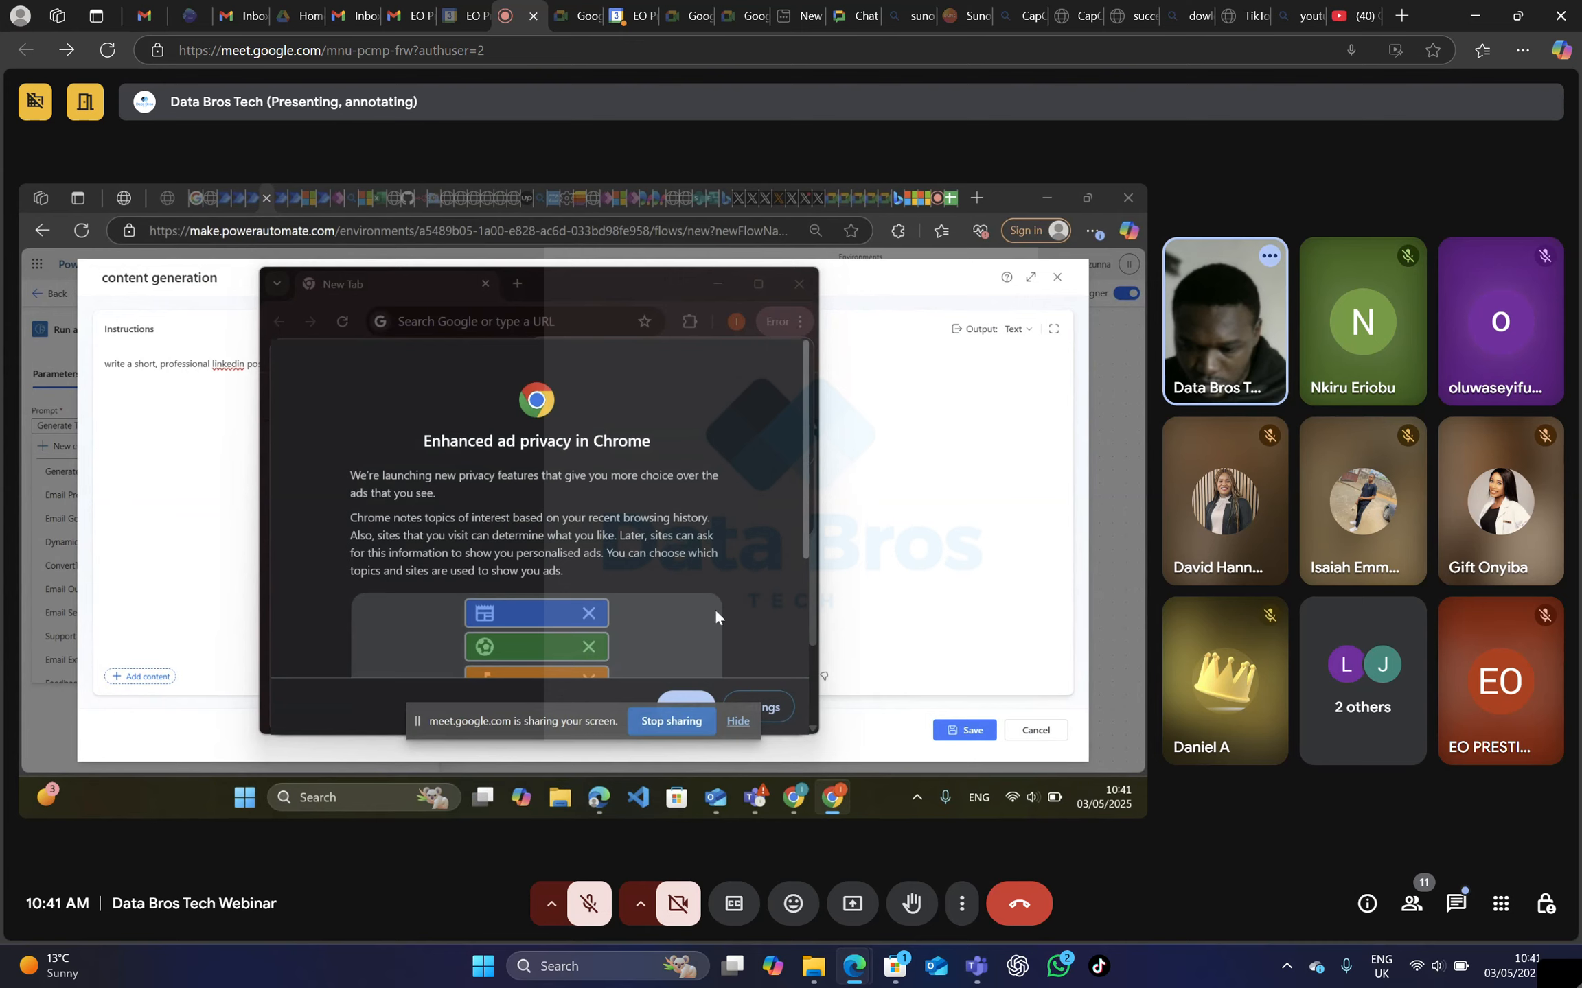
{"action": "scroll", "coordinate": [688, 621], "scroll_direction": "down", "scroll_amount": 3}
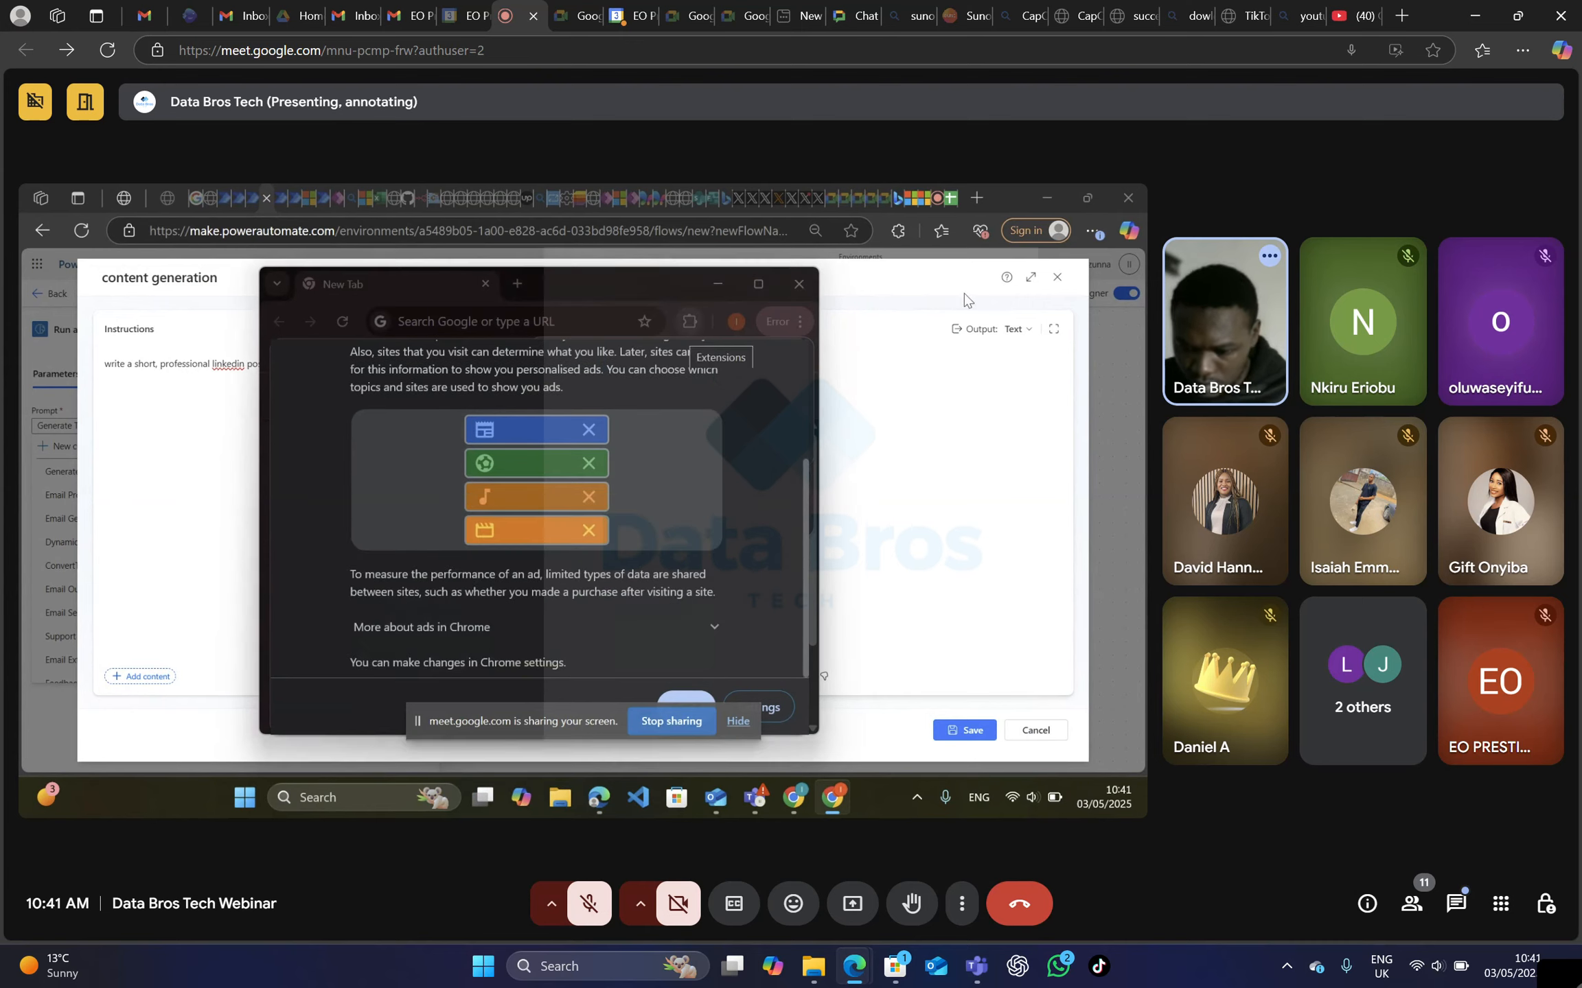
{"action": "left_click", "coordinate": [738, 721]}
{"action": "left_click", "coordinate": [686, 707]}
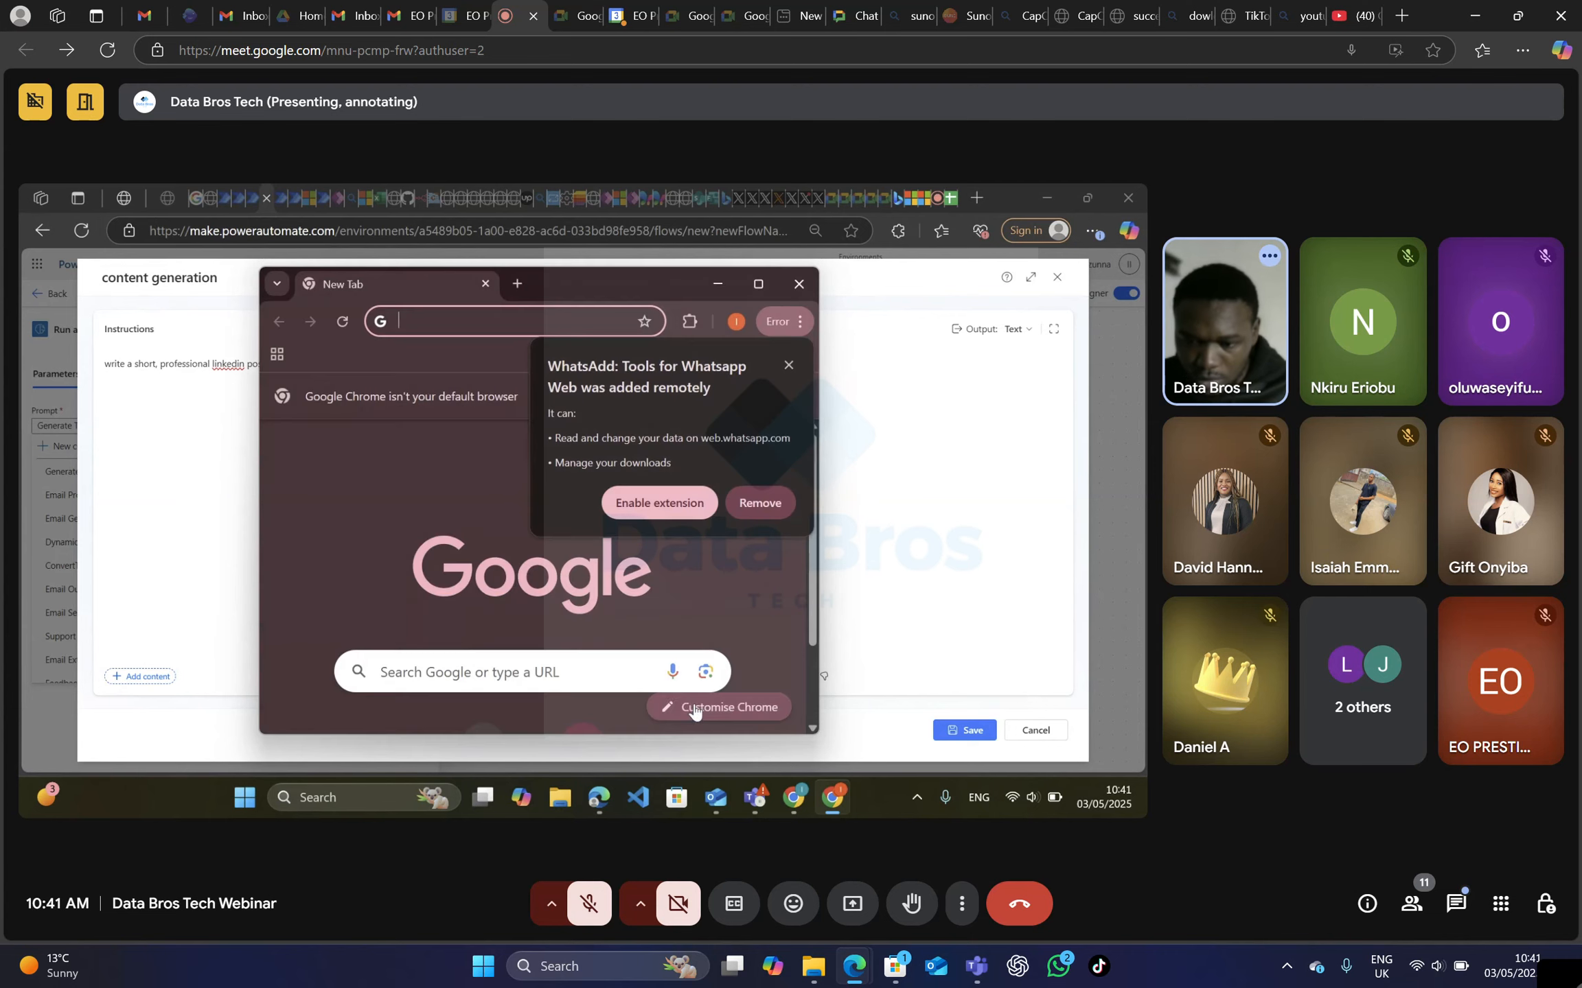
Maximize the Work profile's Chrome window and open a new tab.
{"action": "left_click", "coordinate": [755, 286]}
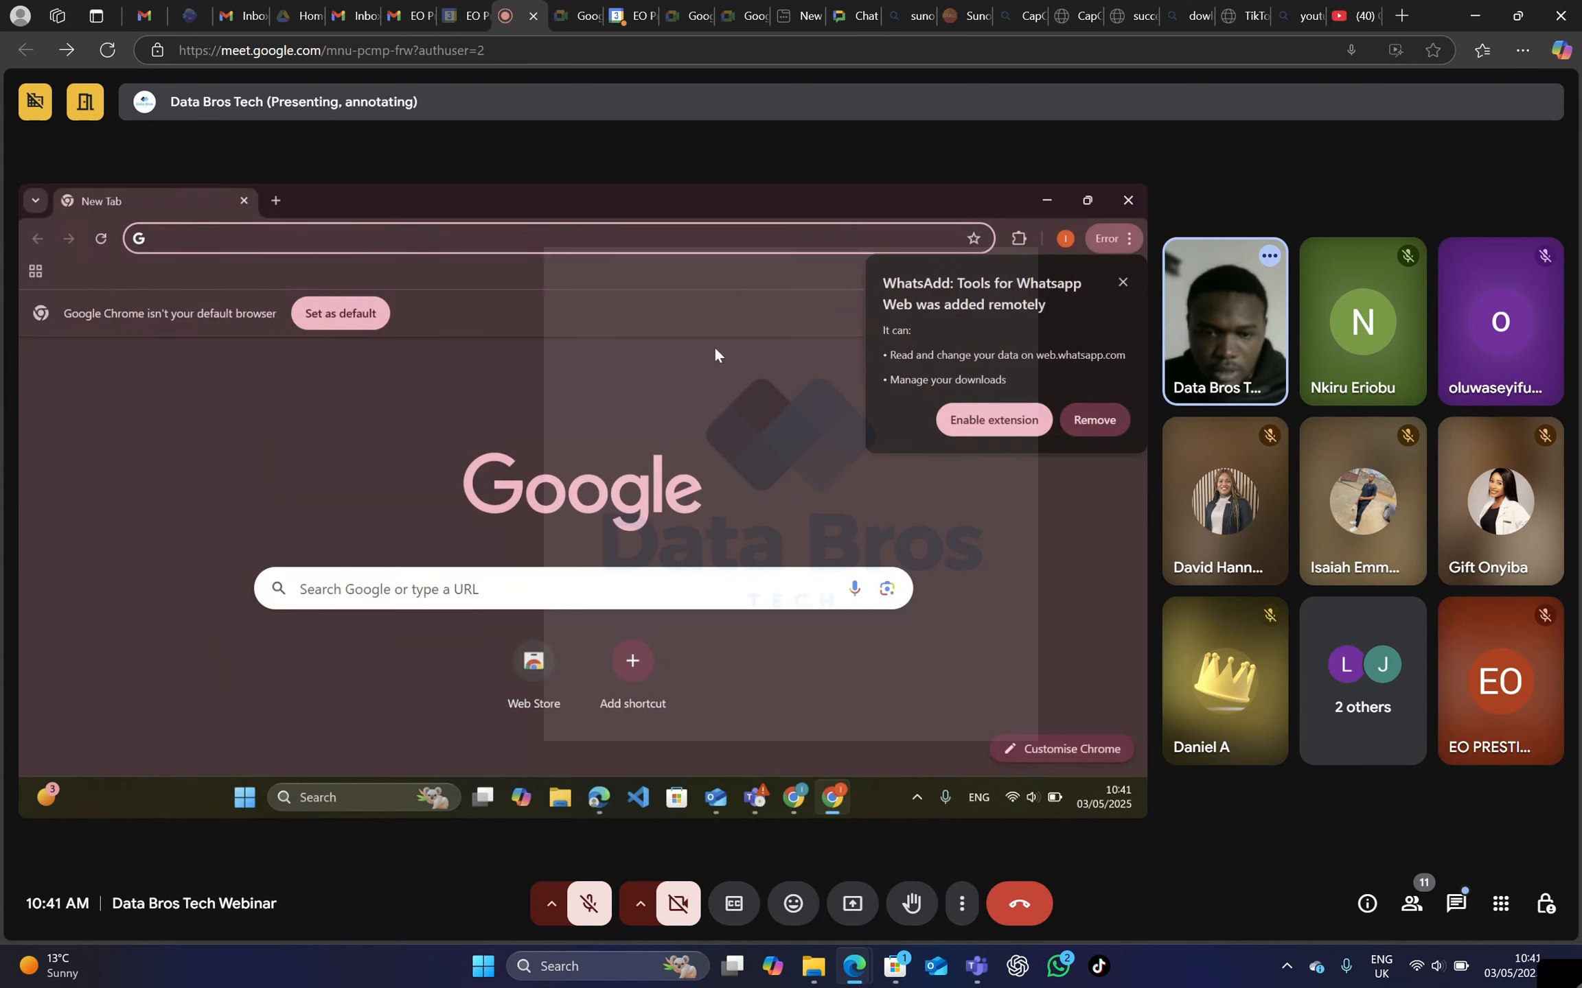
{"action": "left_click", "coordinate": [275, 201]}
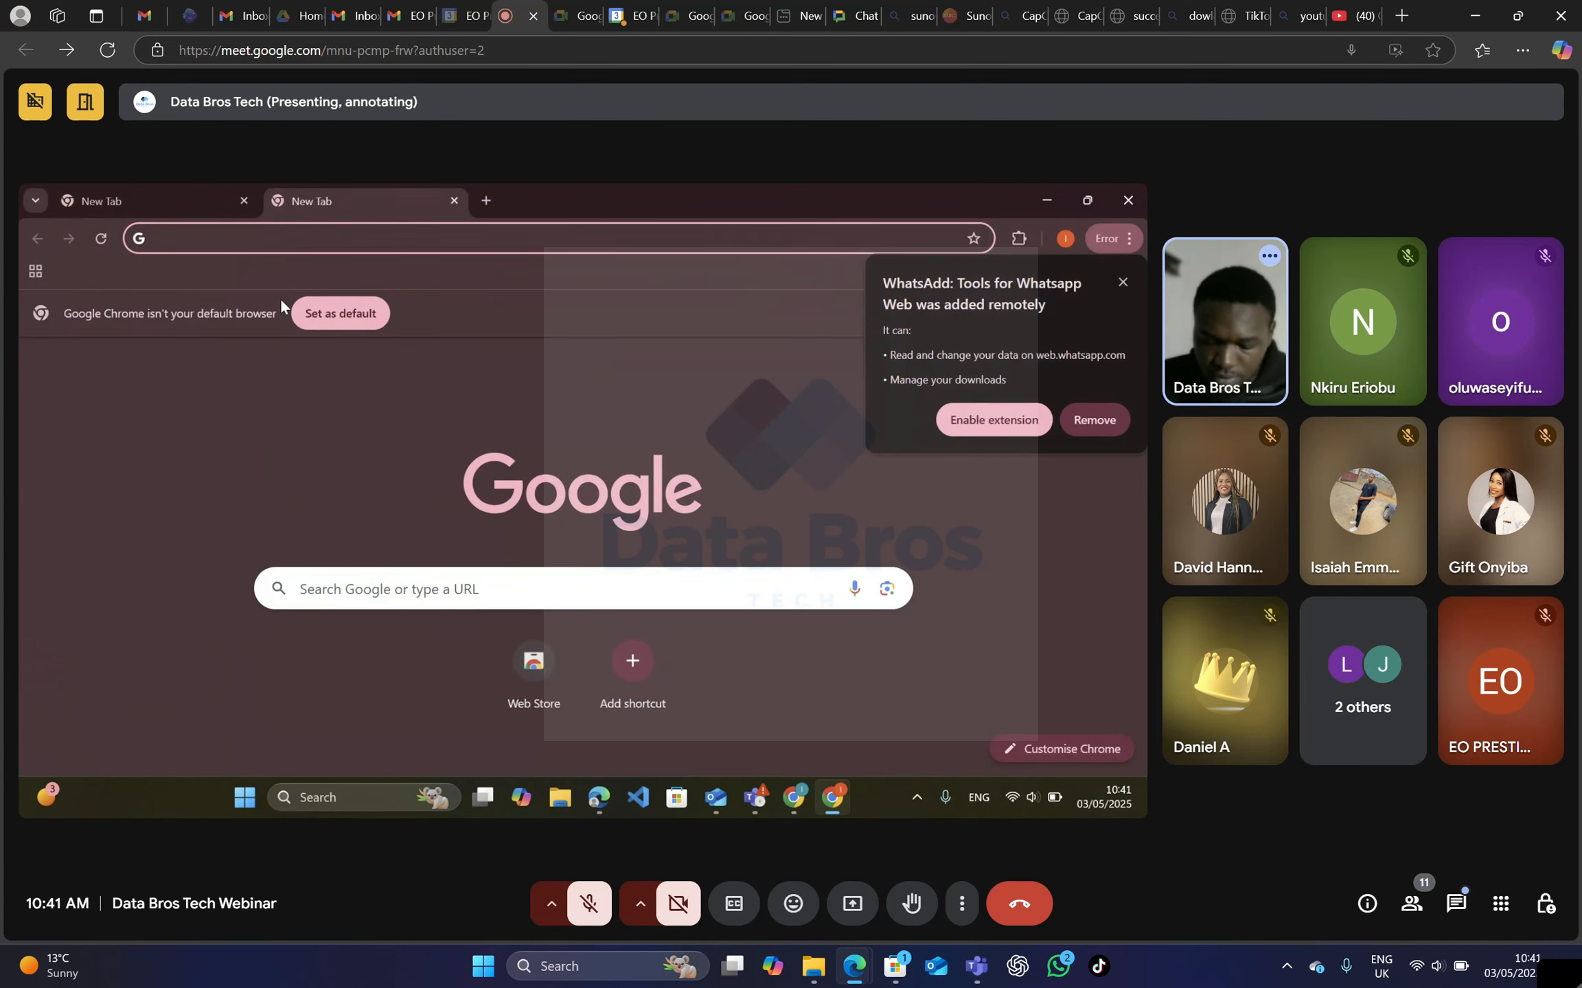
Open ChatGPT in the Work profile's browser window and start a new chat.
{"action": "type", "text": "ch"}
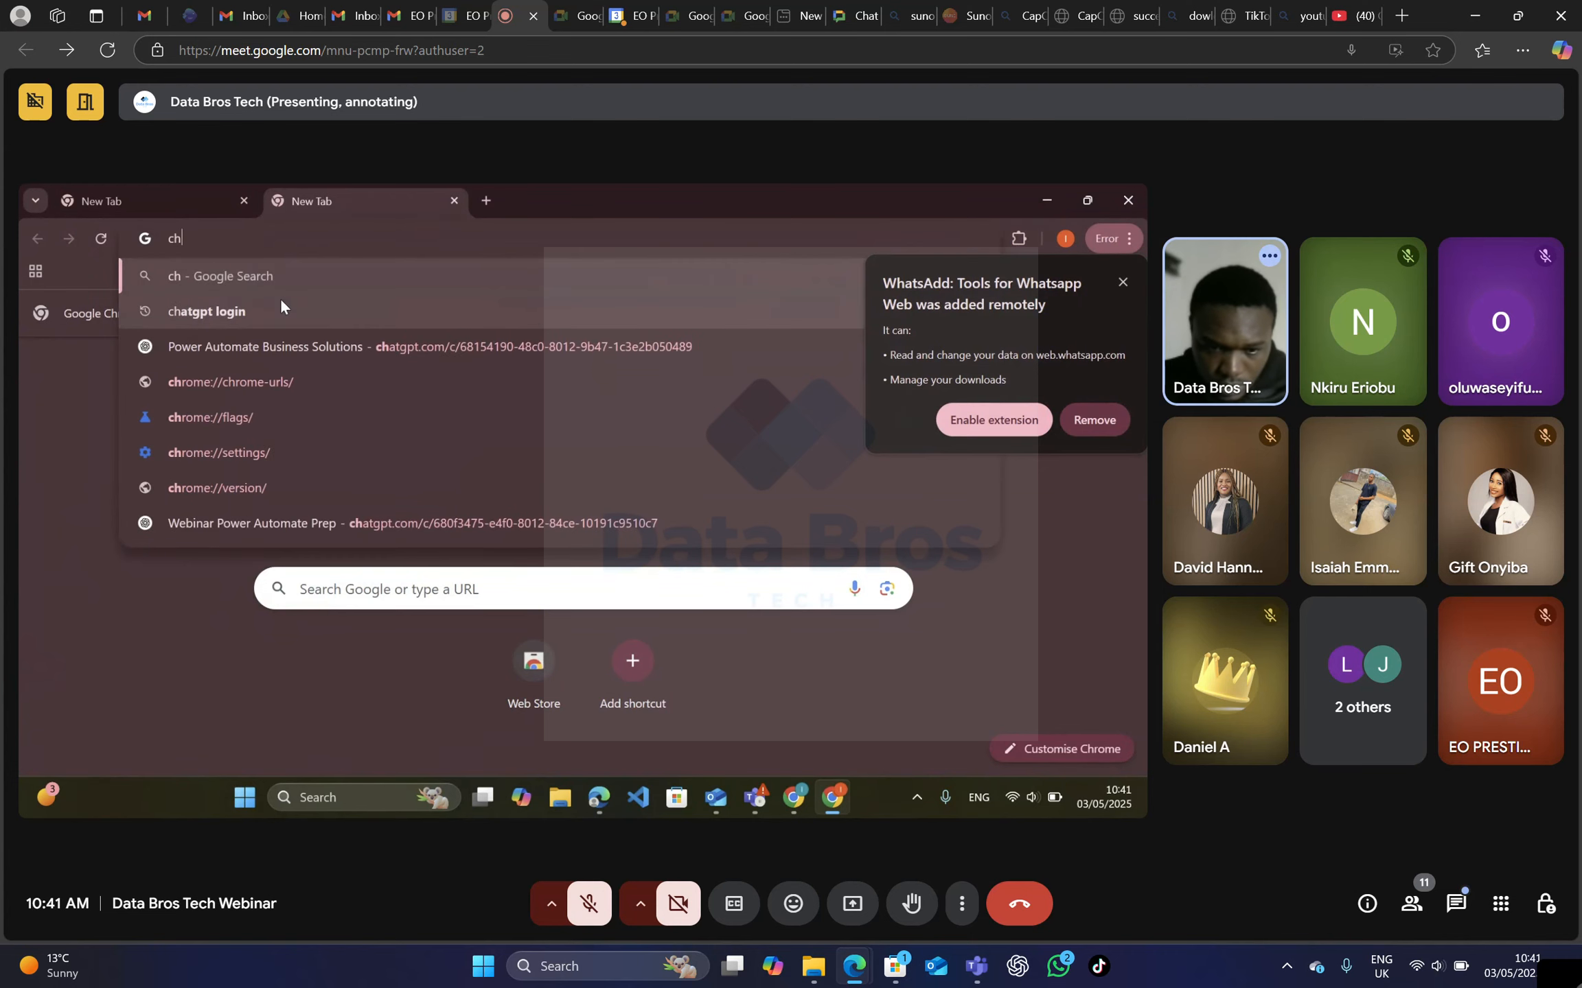
{"action": "left_click", "coordinate": [292, 347]}
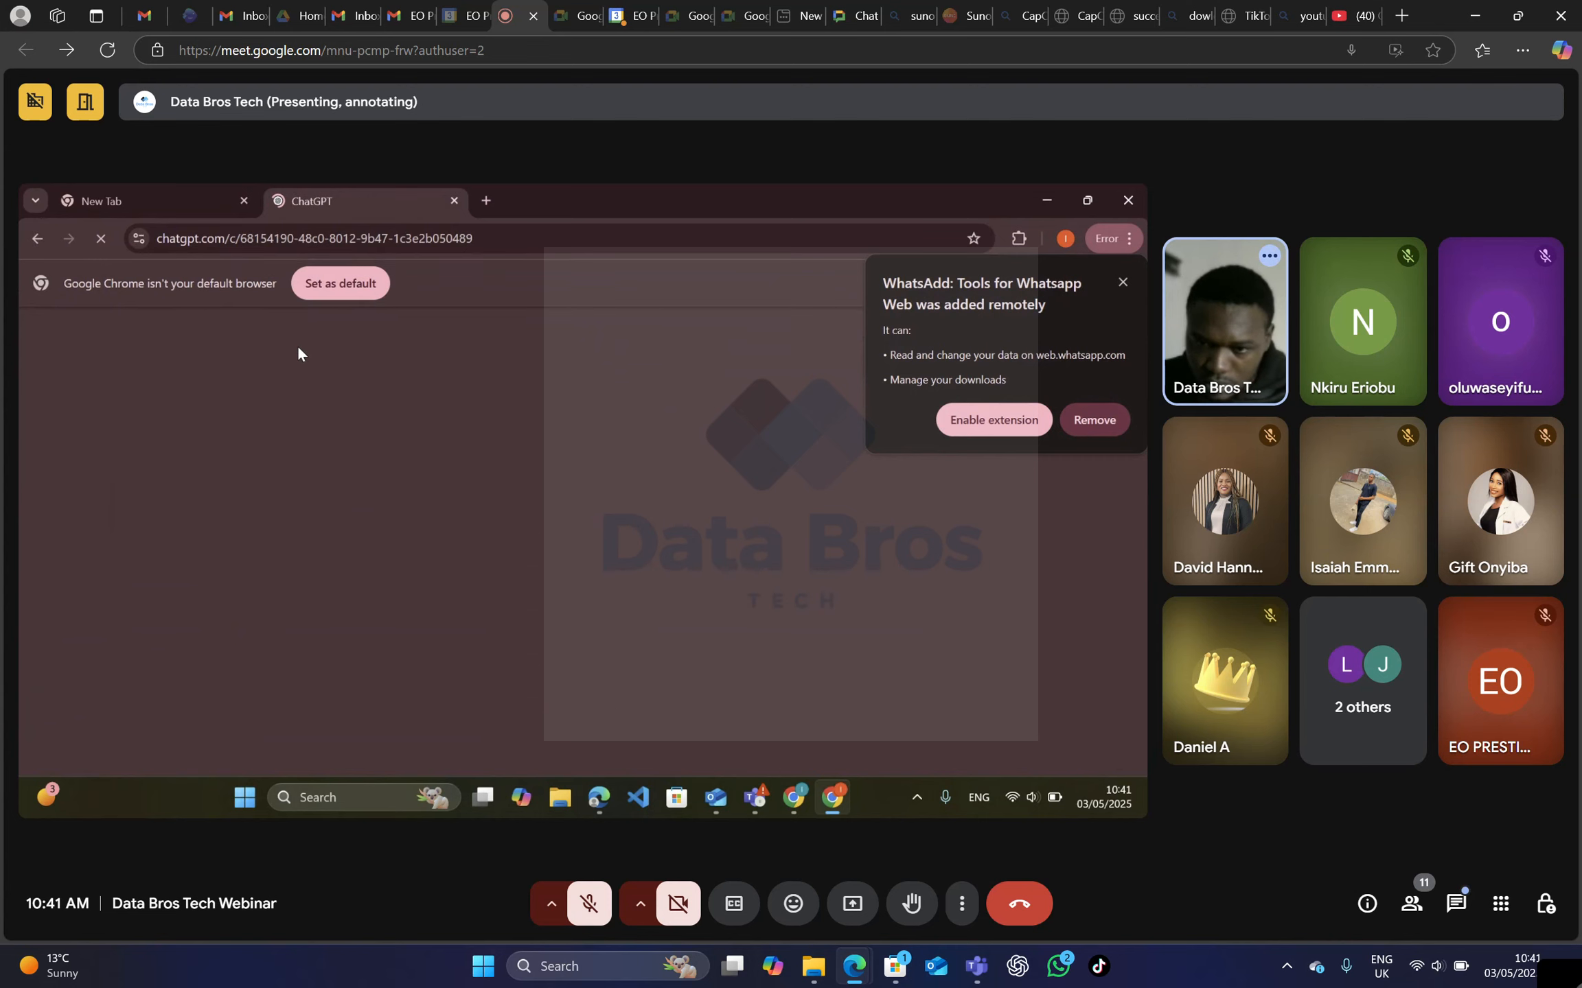
{"action": "left_click", "coordinate": [486, 200]}
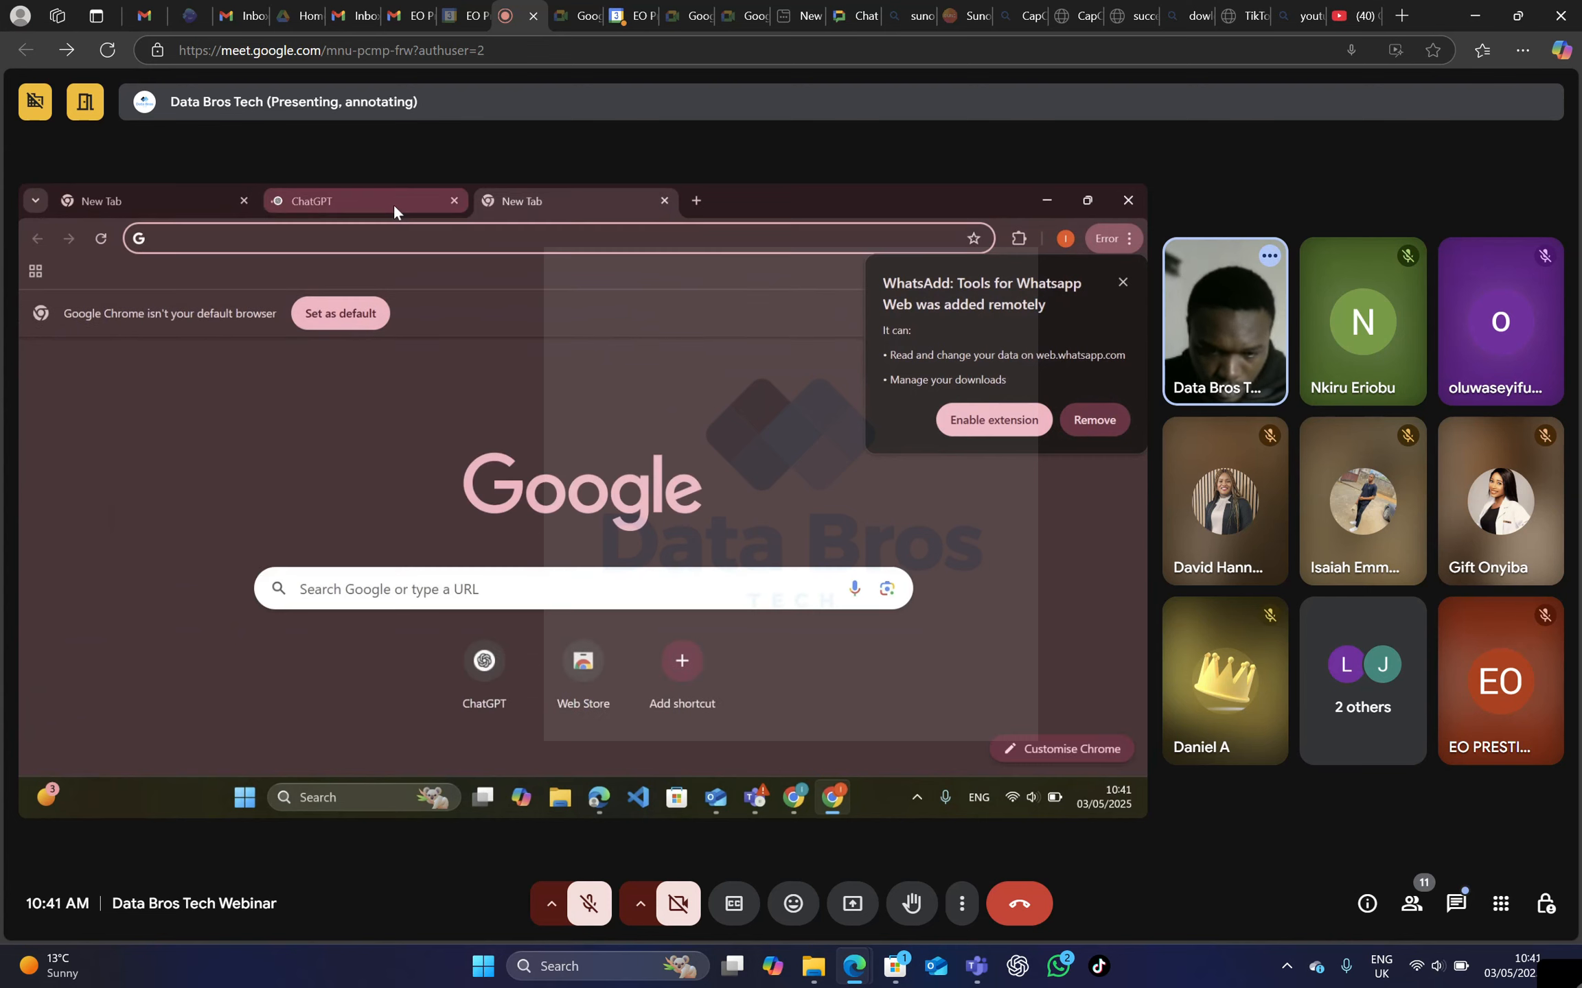
{"action": "left_click", "coordinate": [393, 203]}
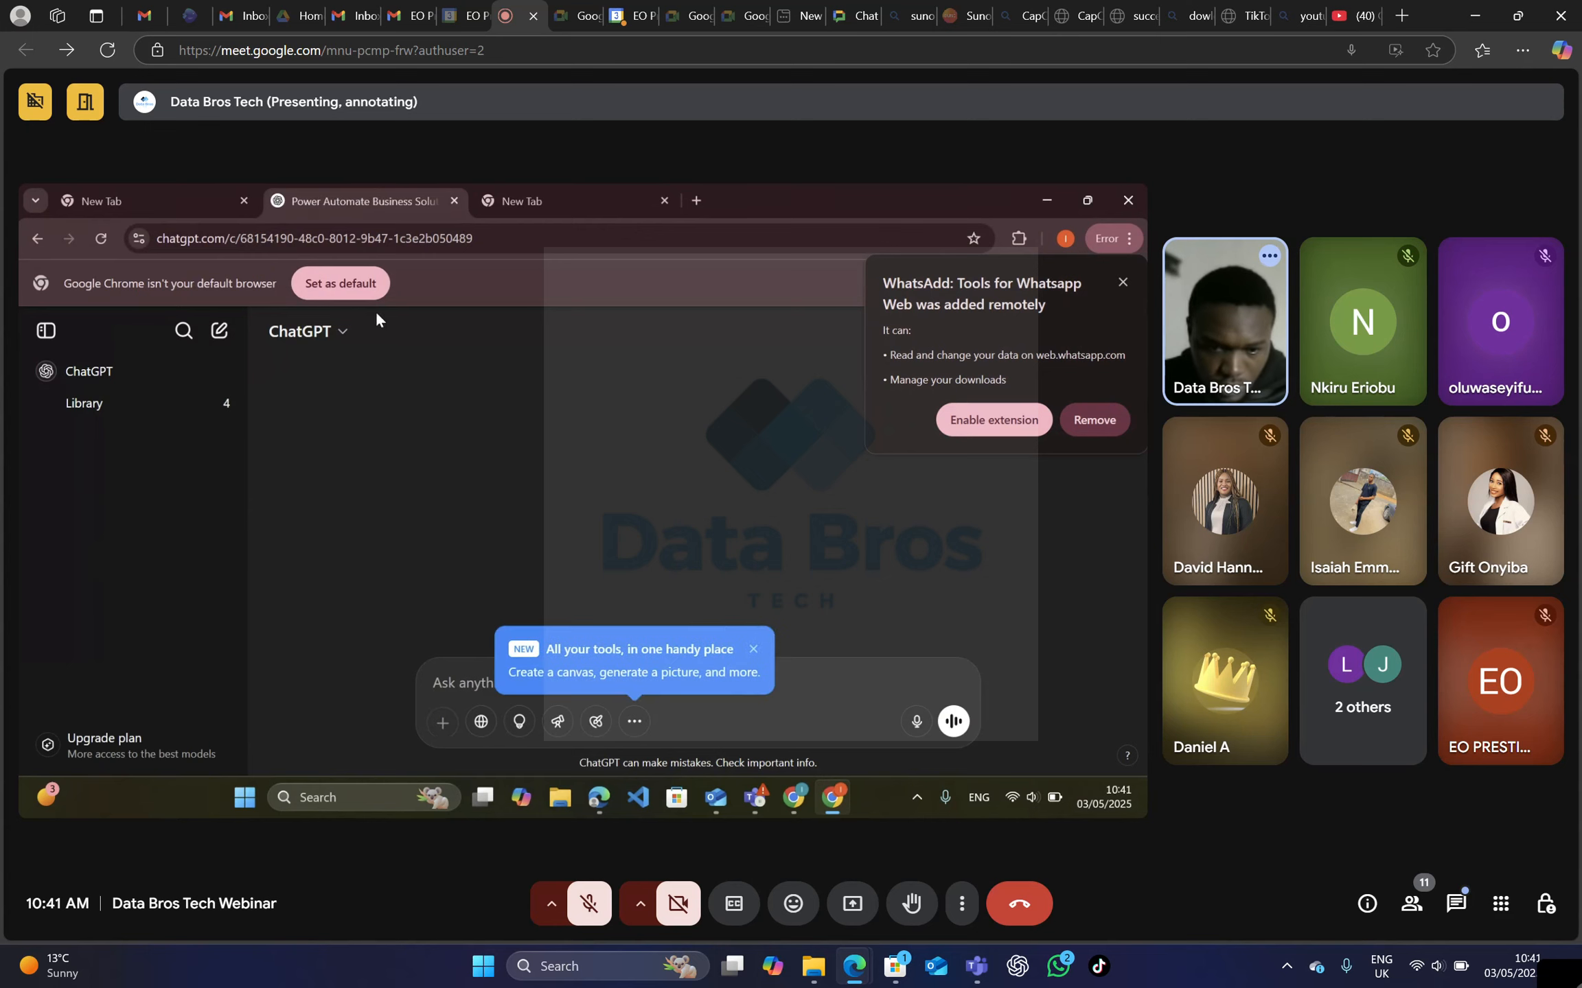
{"action": "left_click", "coordinate": [219, 330]}
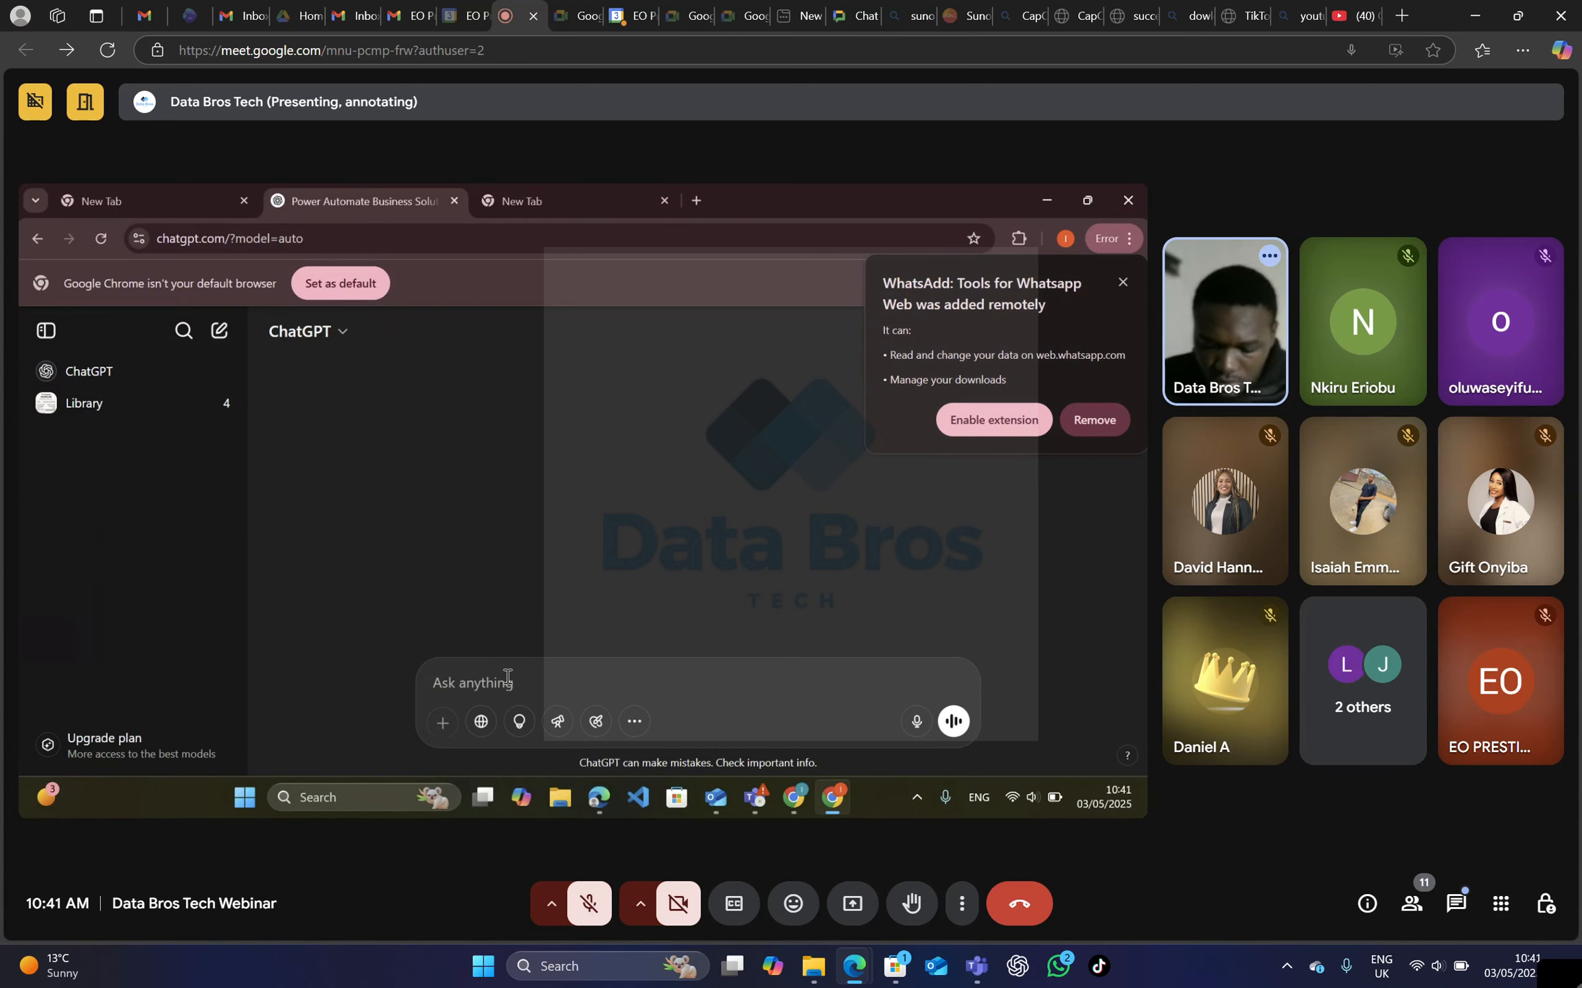
Ask ChatGPT to "create a prompt that will be able to generate linkedin post in a professional way".
{"action": "type", "text": "crea"}
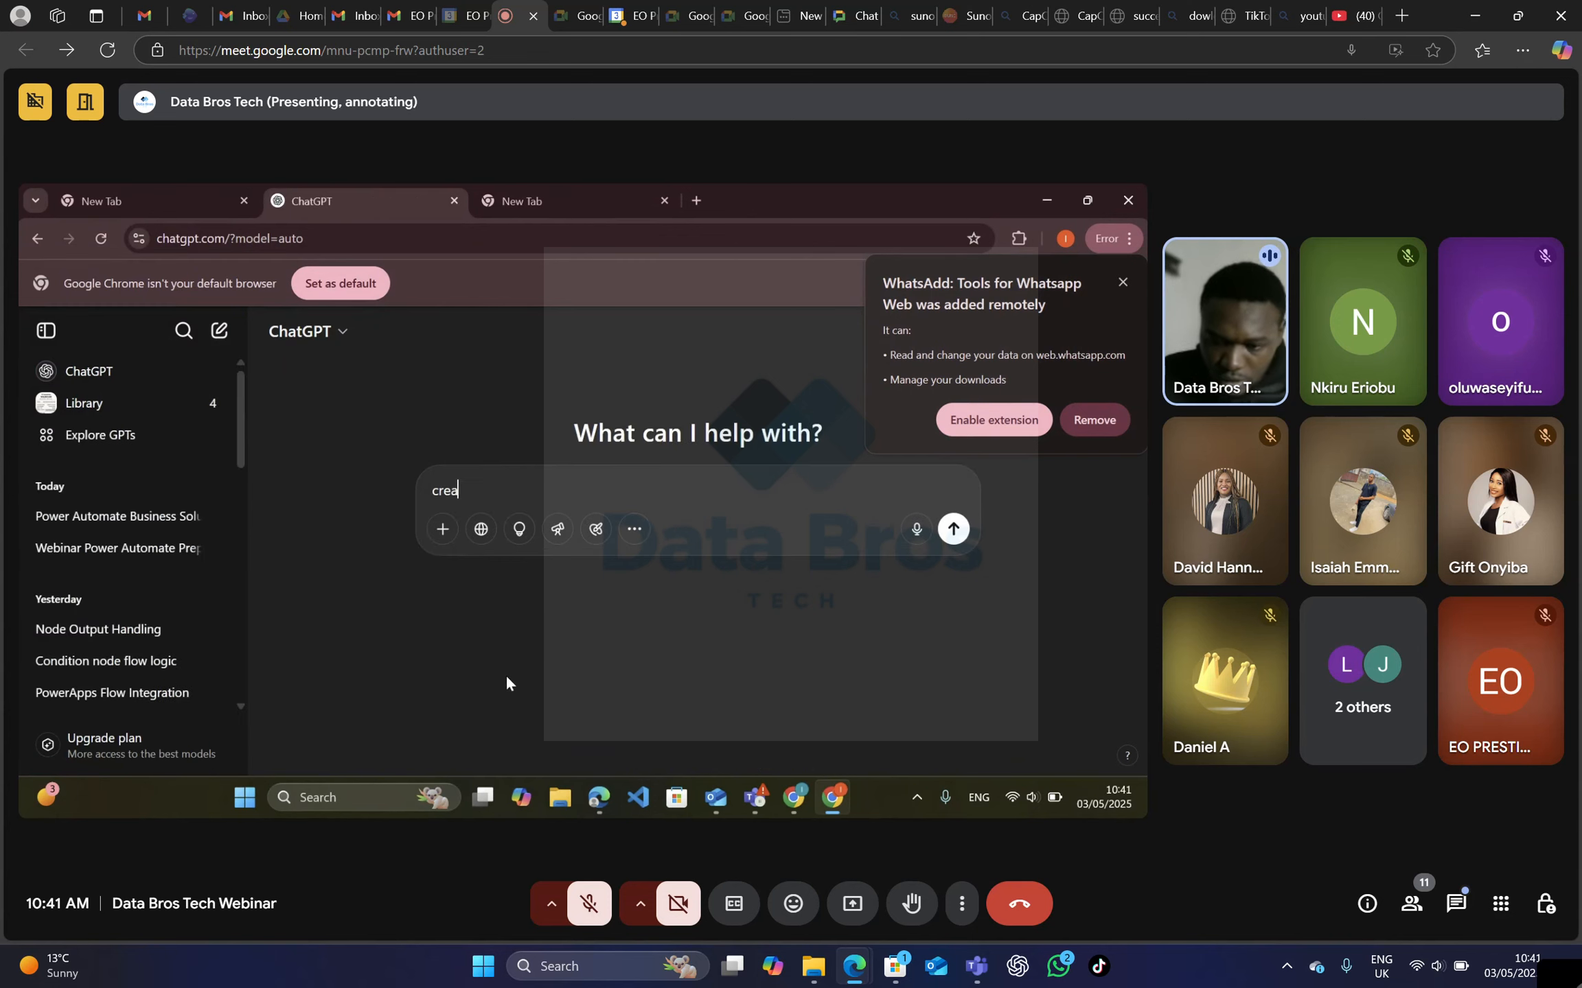
{"action": "type", "text": "te a"}
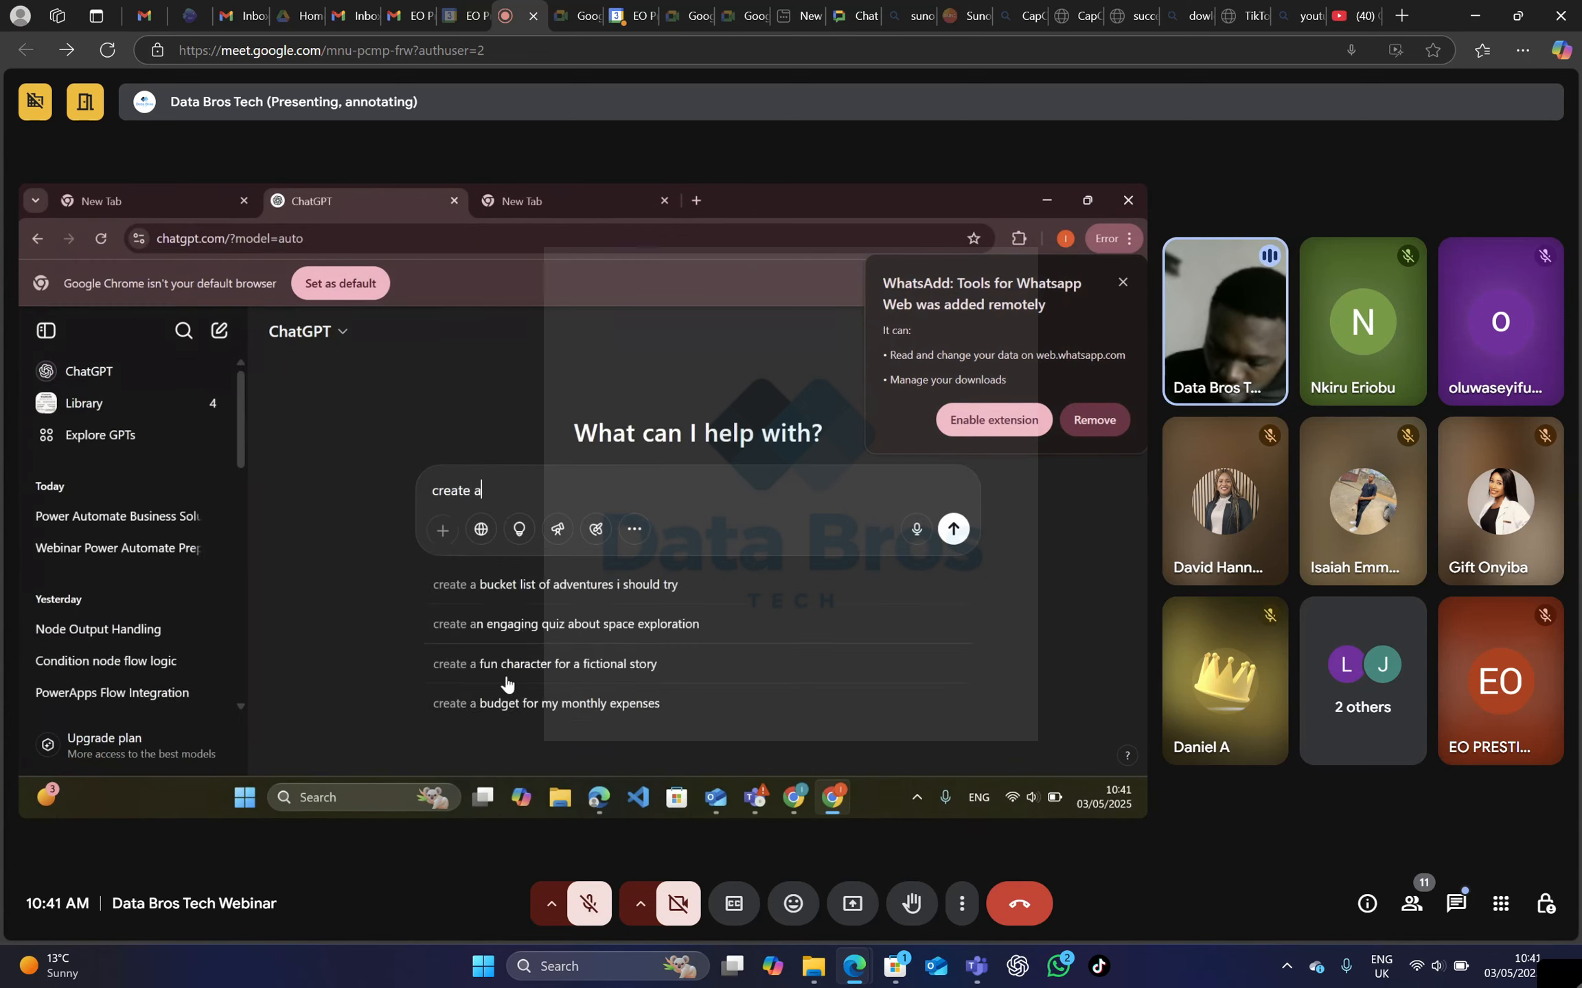
{"action": "type", "text": " prom"}
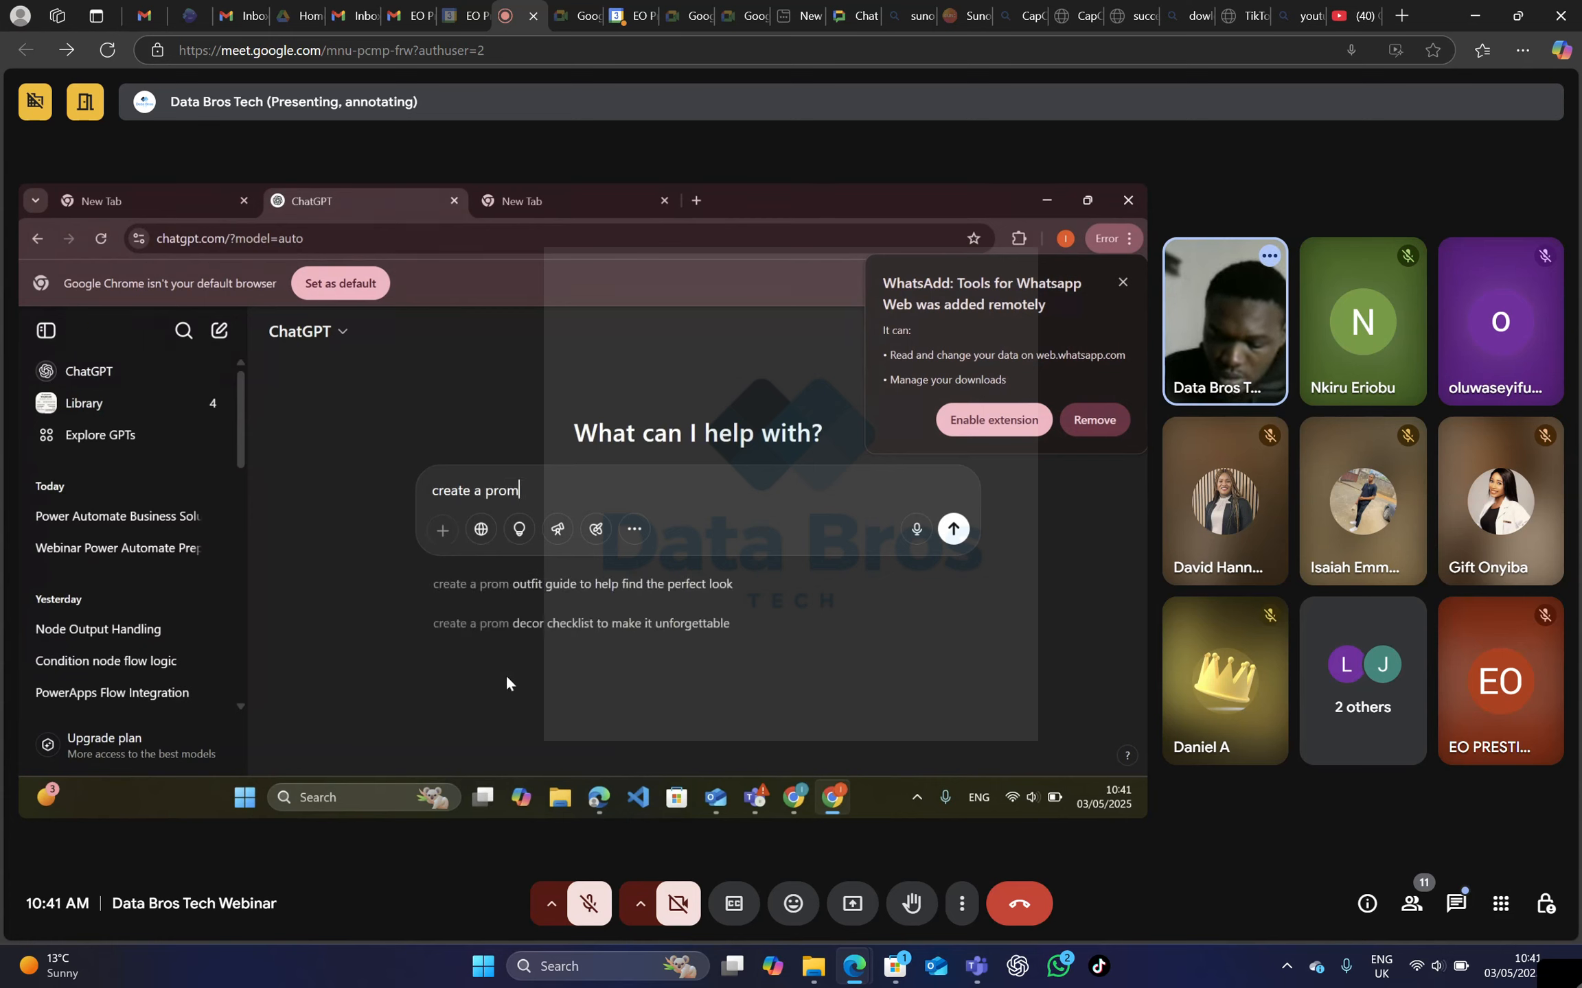
{"action": "type", "text": "pt thta"}
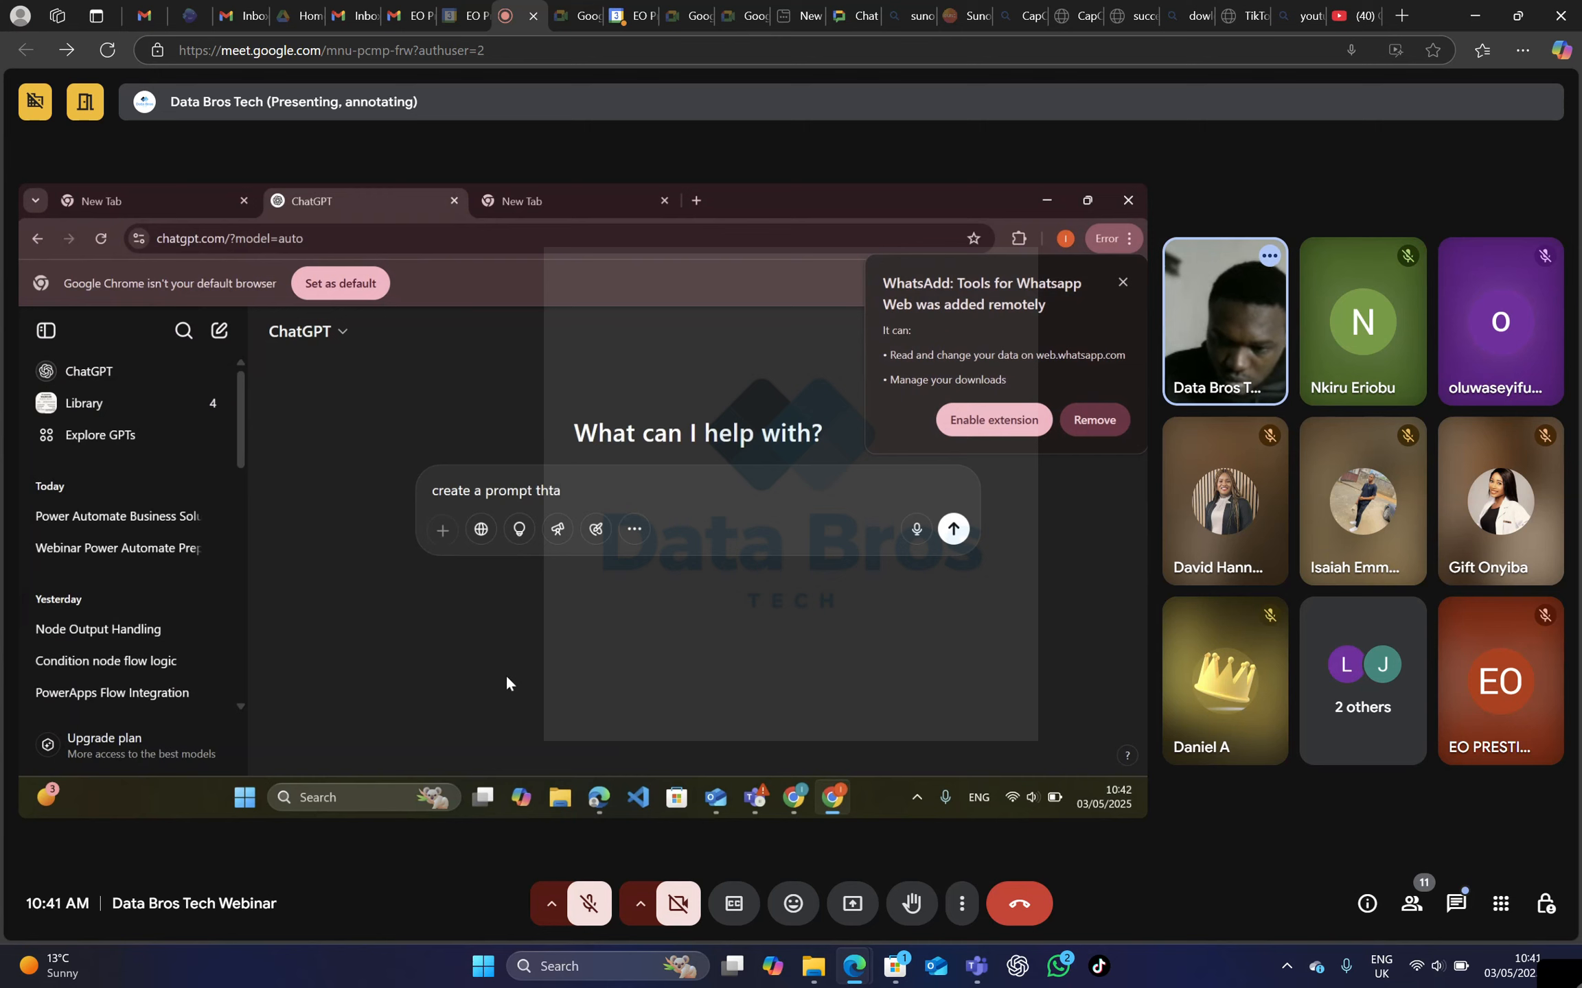
{"action": "key", "text": "BackSpace"}
{"action": "type", "text": "at"}
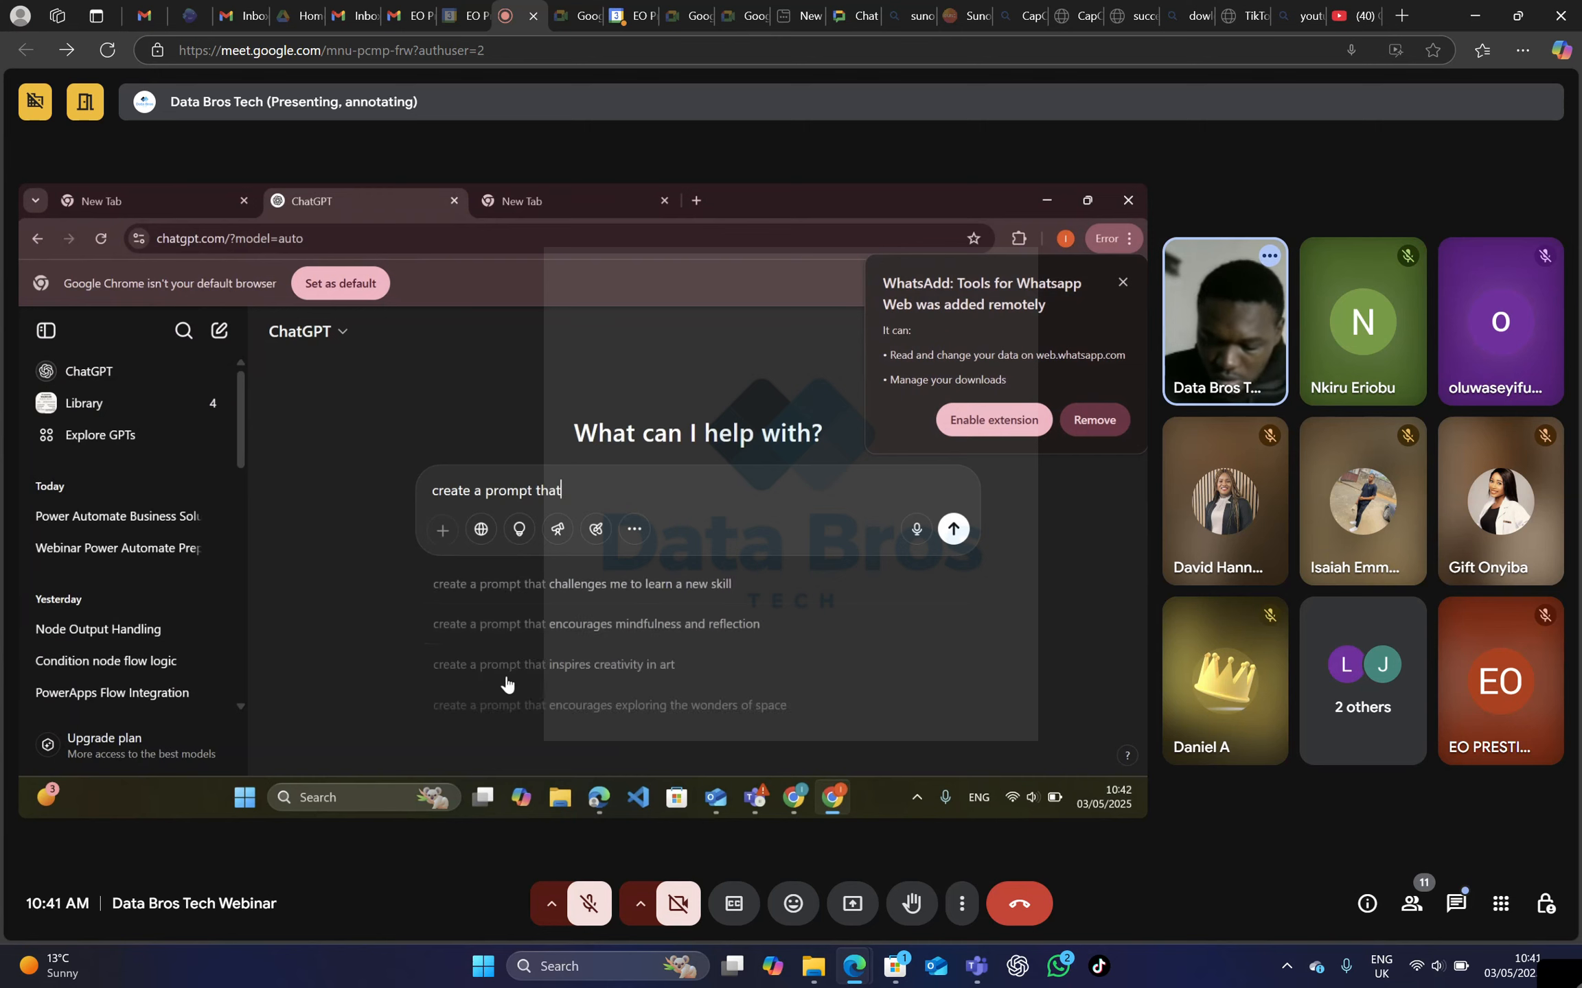
{"action": "type", "text": " will b"}
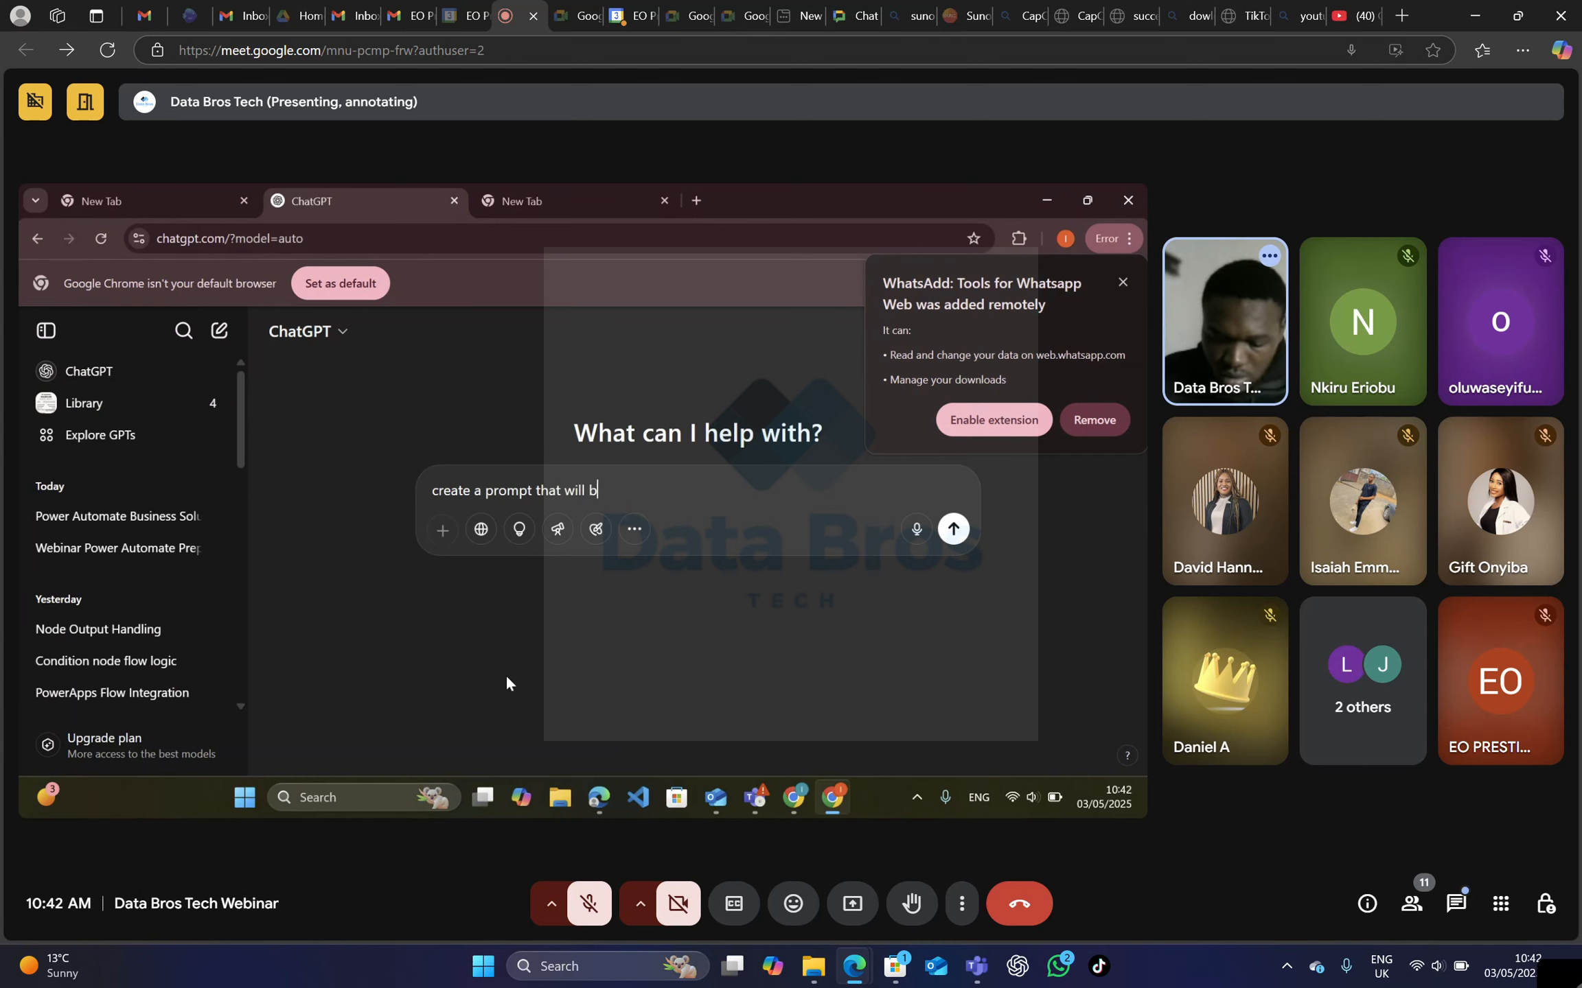
{"action": "type", "text": "e abl"}
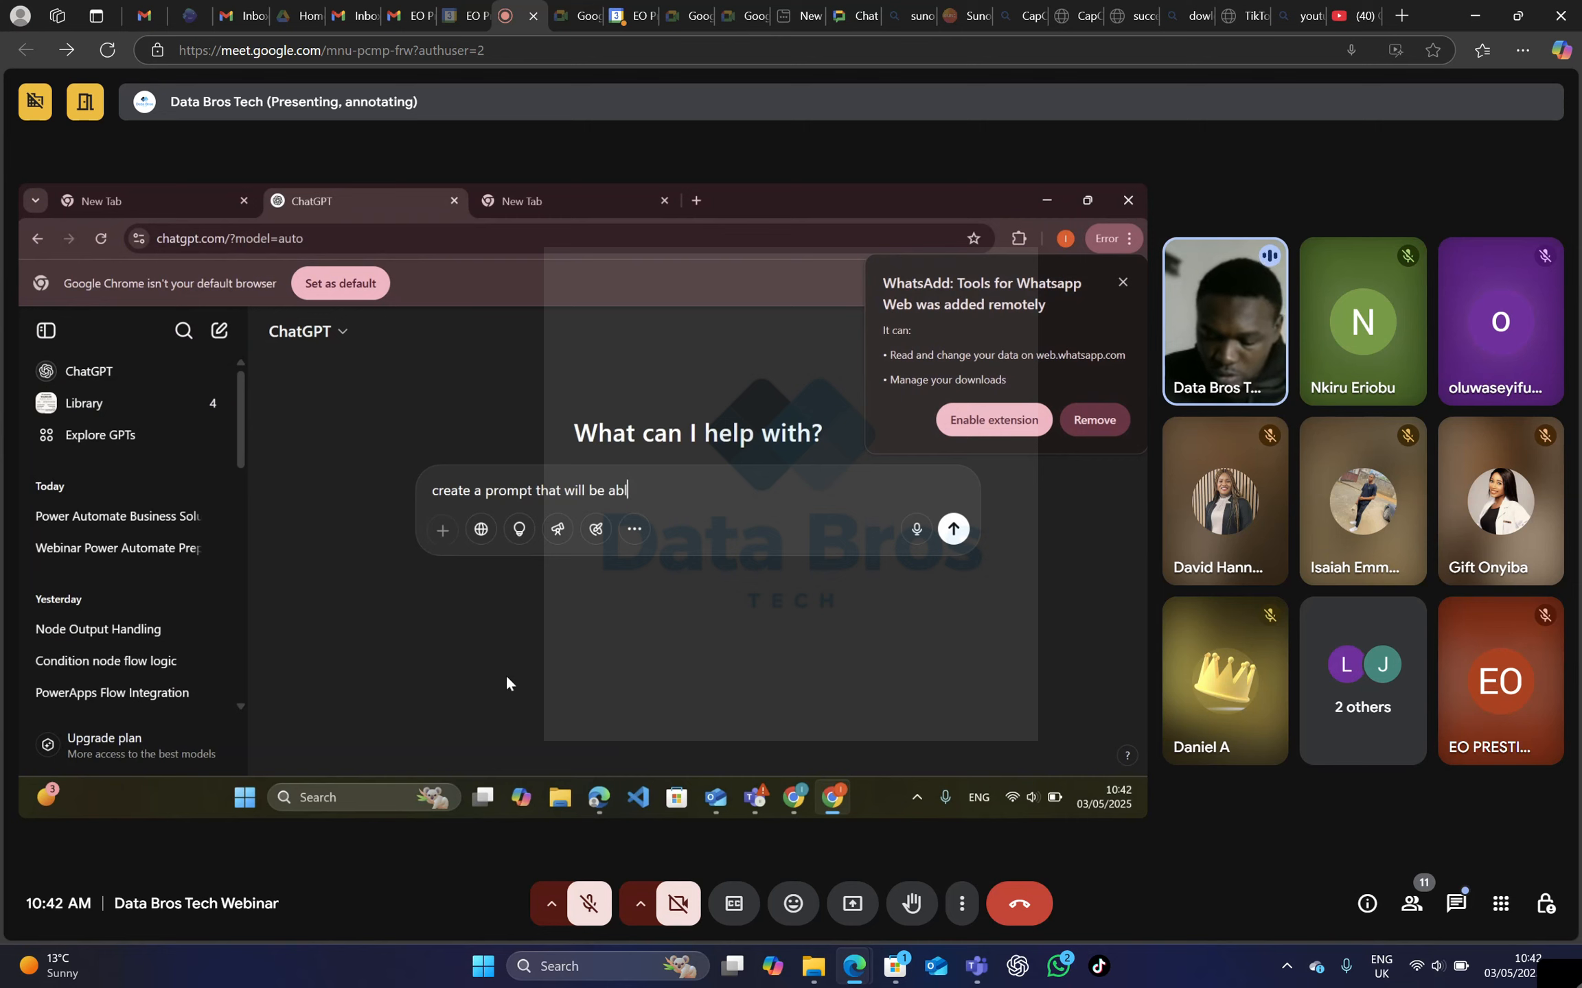
{"action": "type", "text": "e to"}
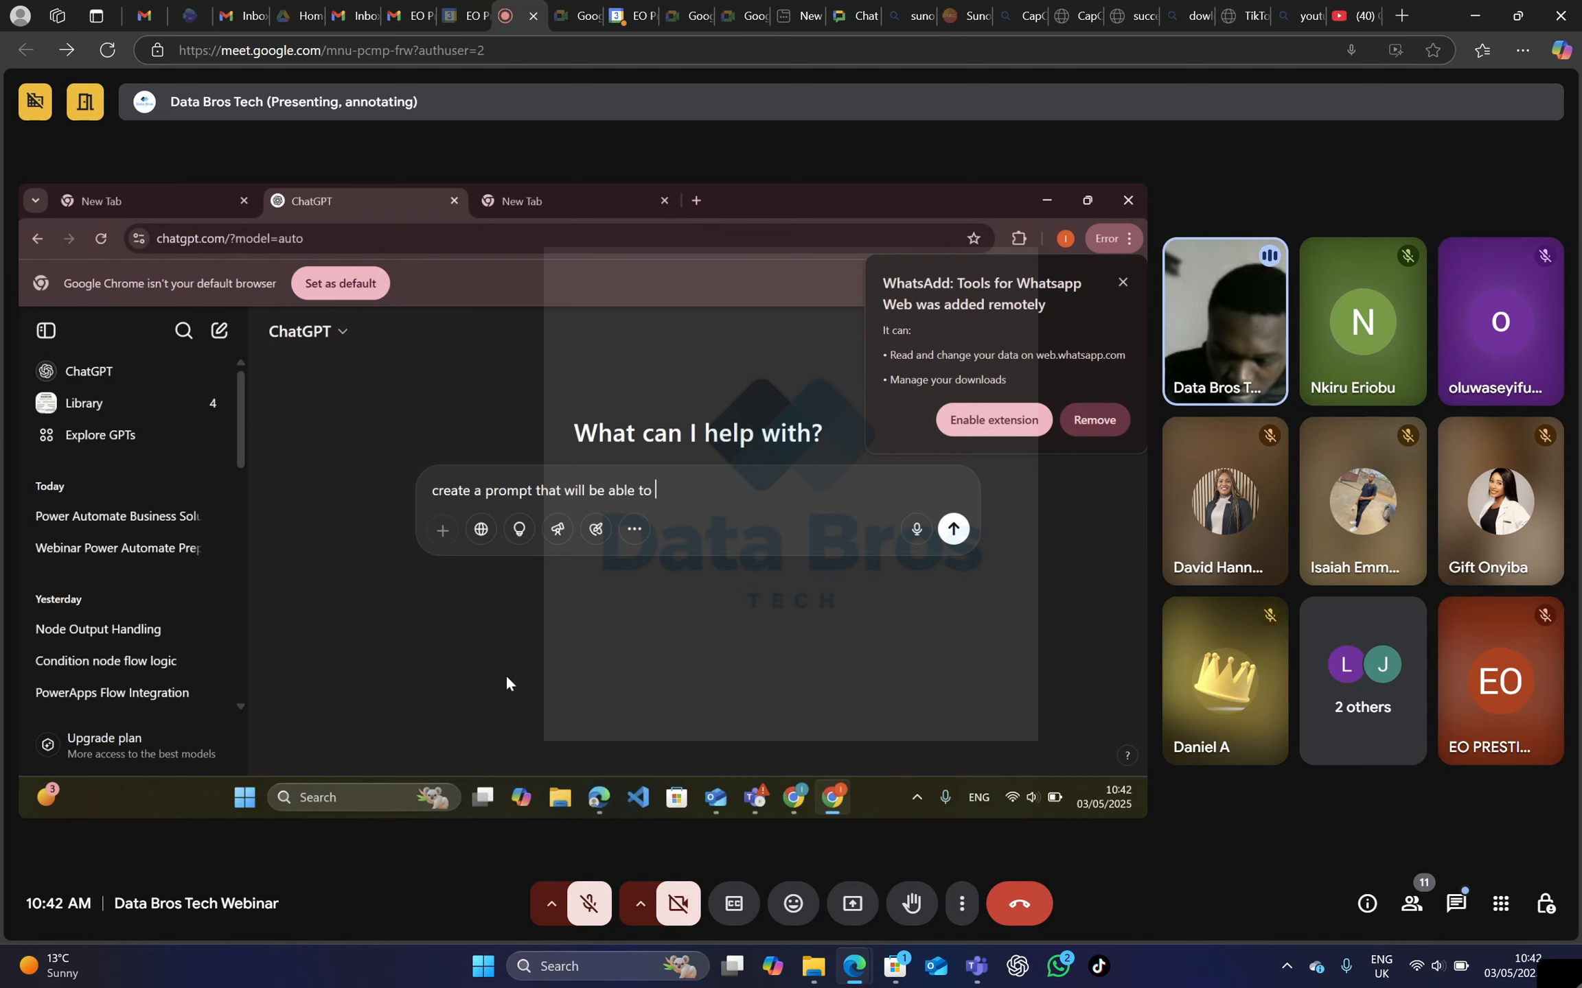
{"action": "type", "text": " gene"}
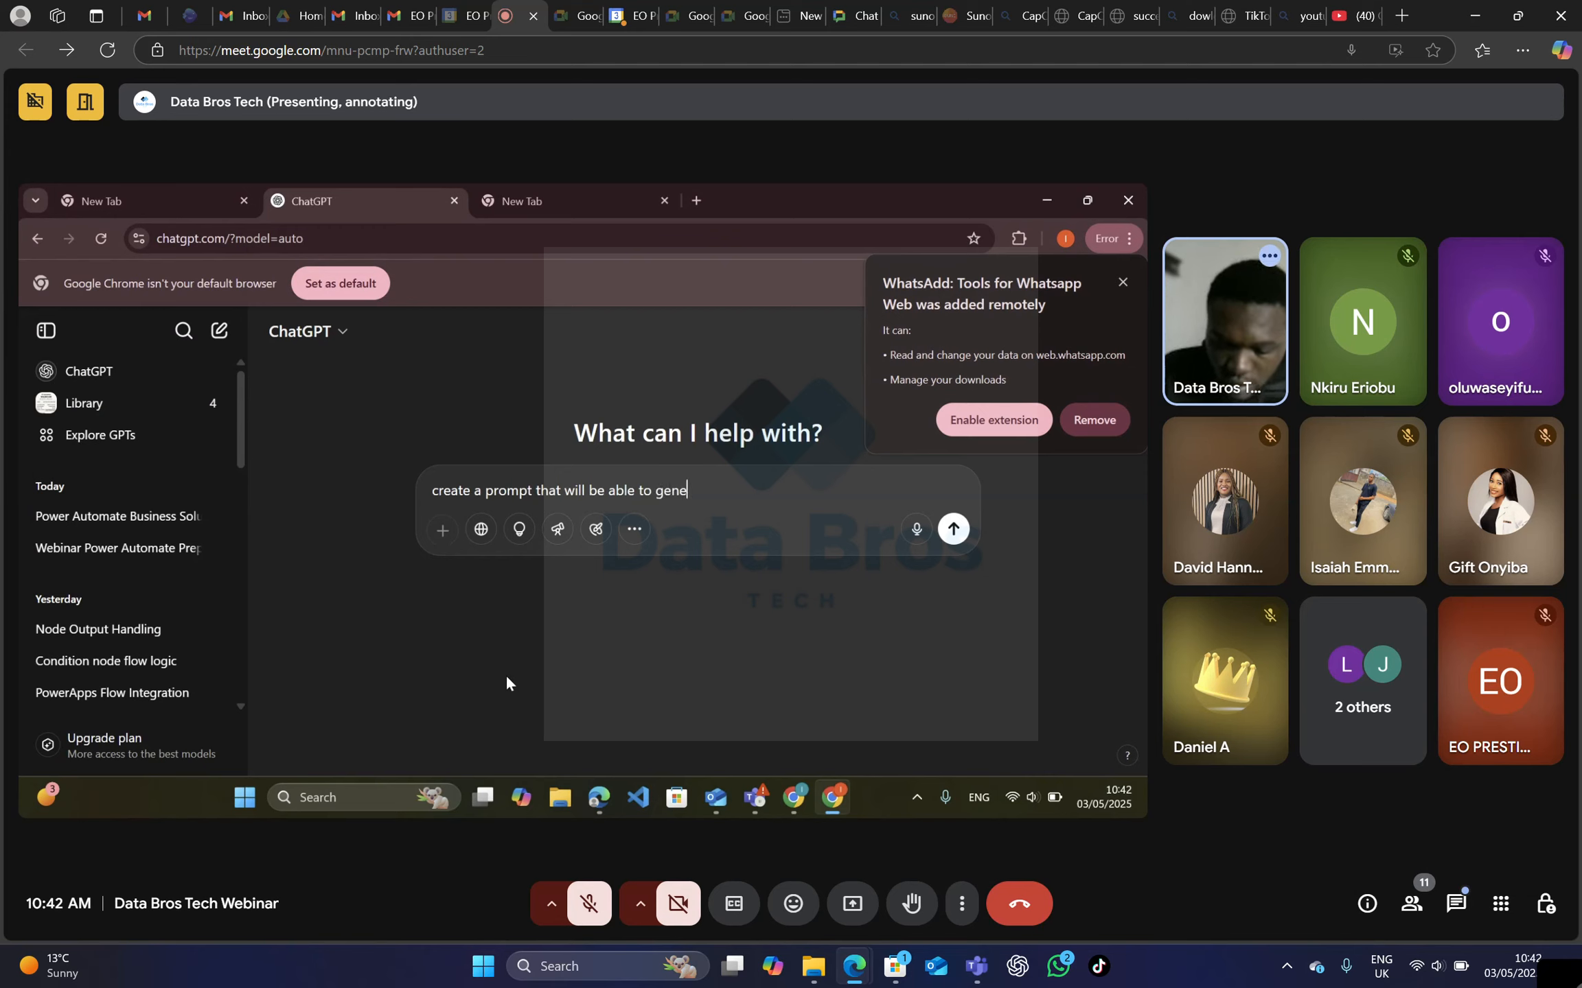
{"action": "type", "text": "rate "}
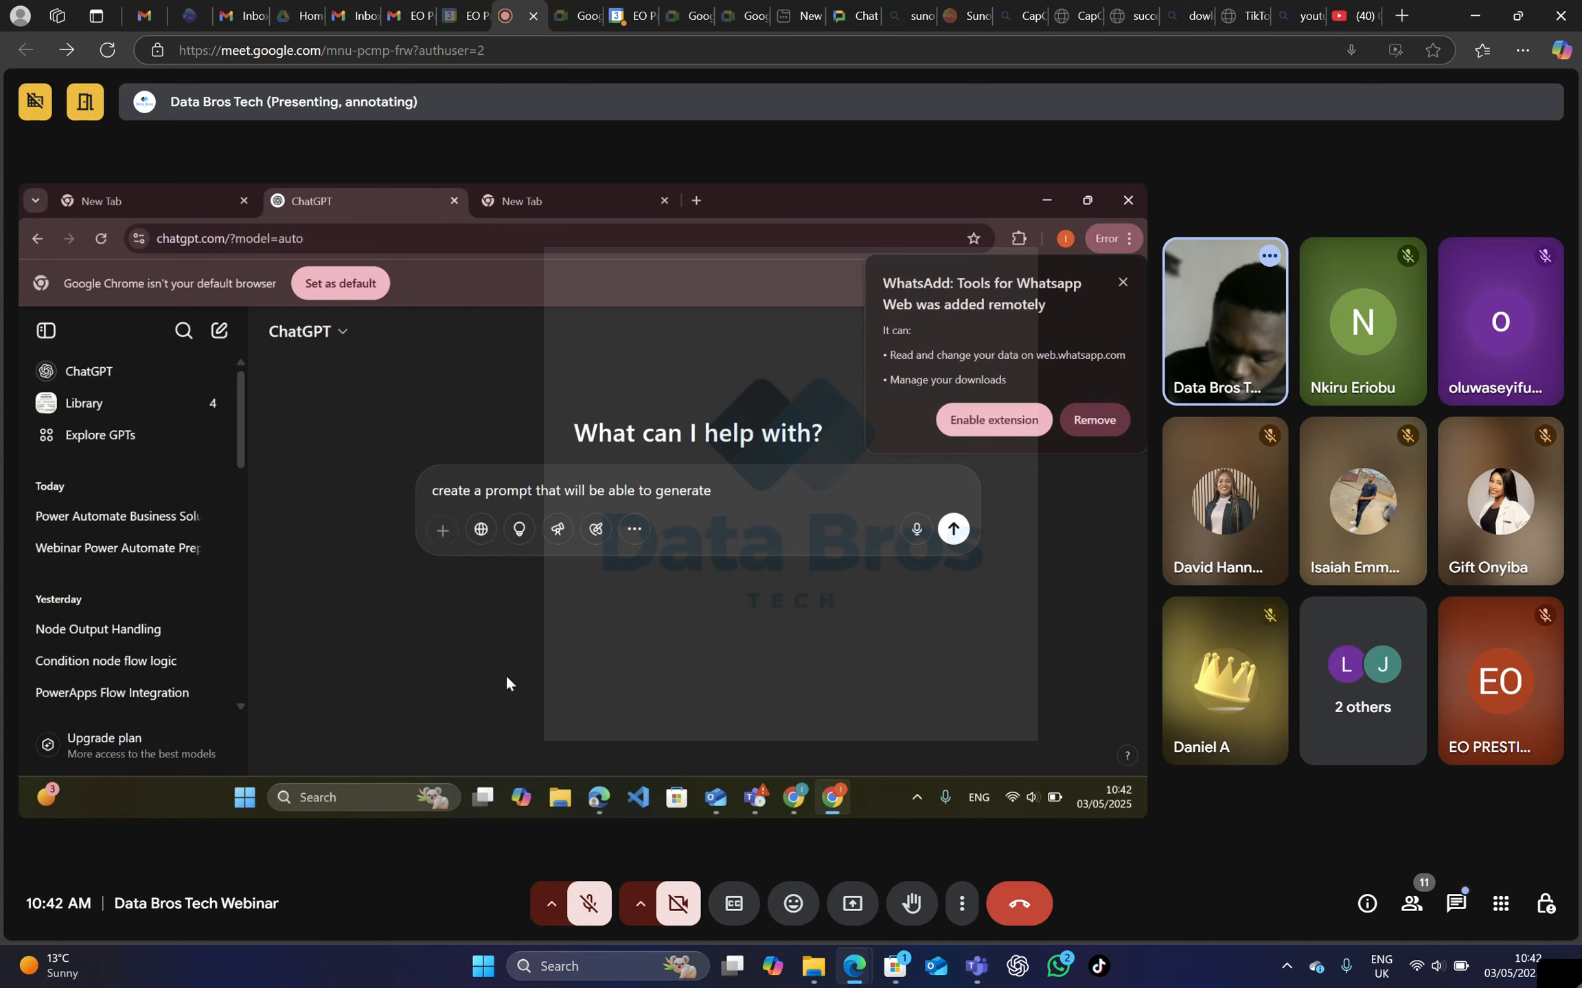
{"action": "type", "text": "linkedi"}
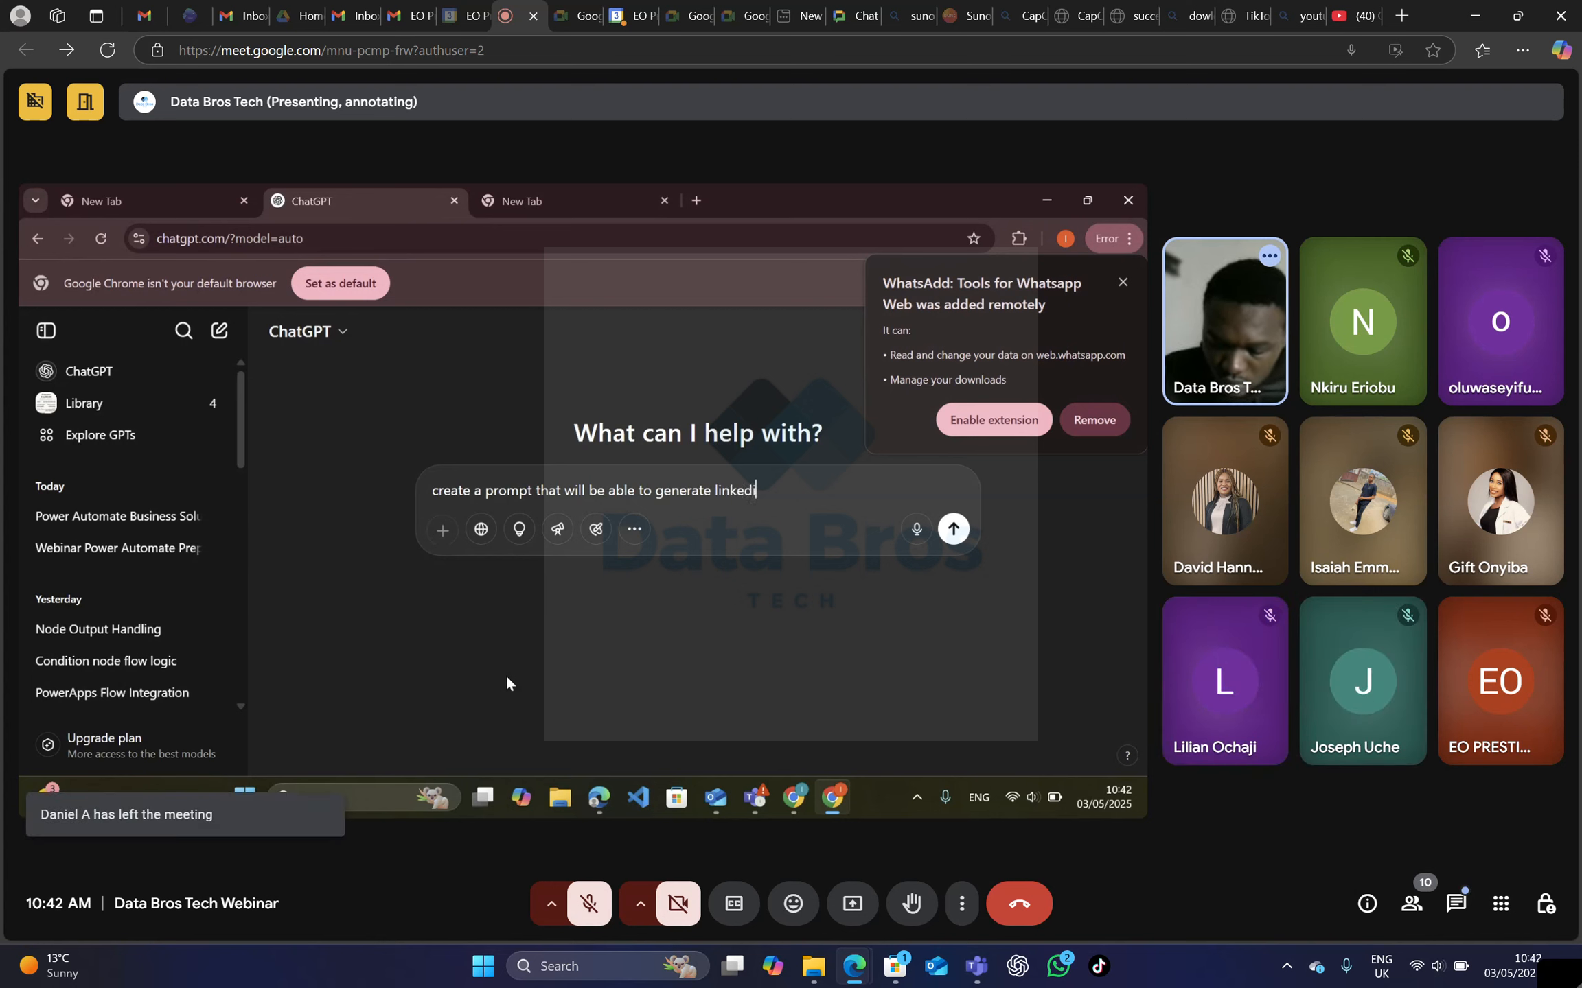
{"action": "type", "text": "n post in o"}
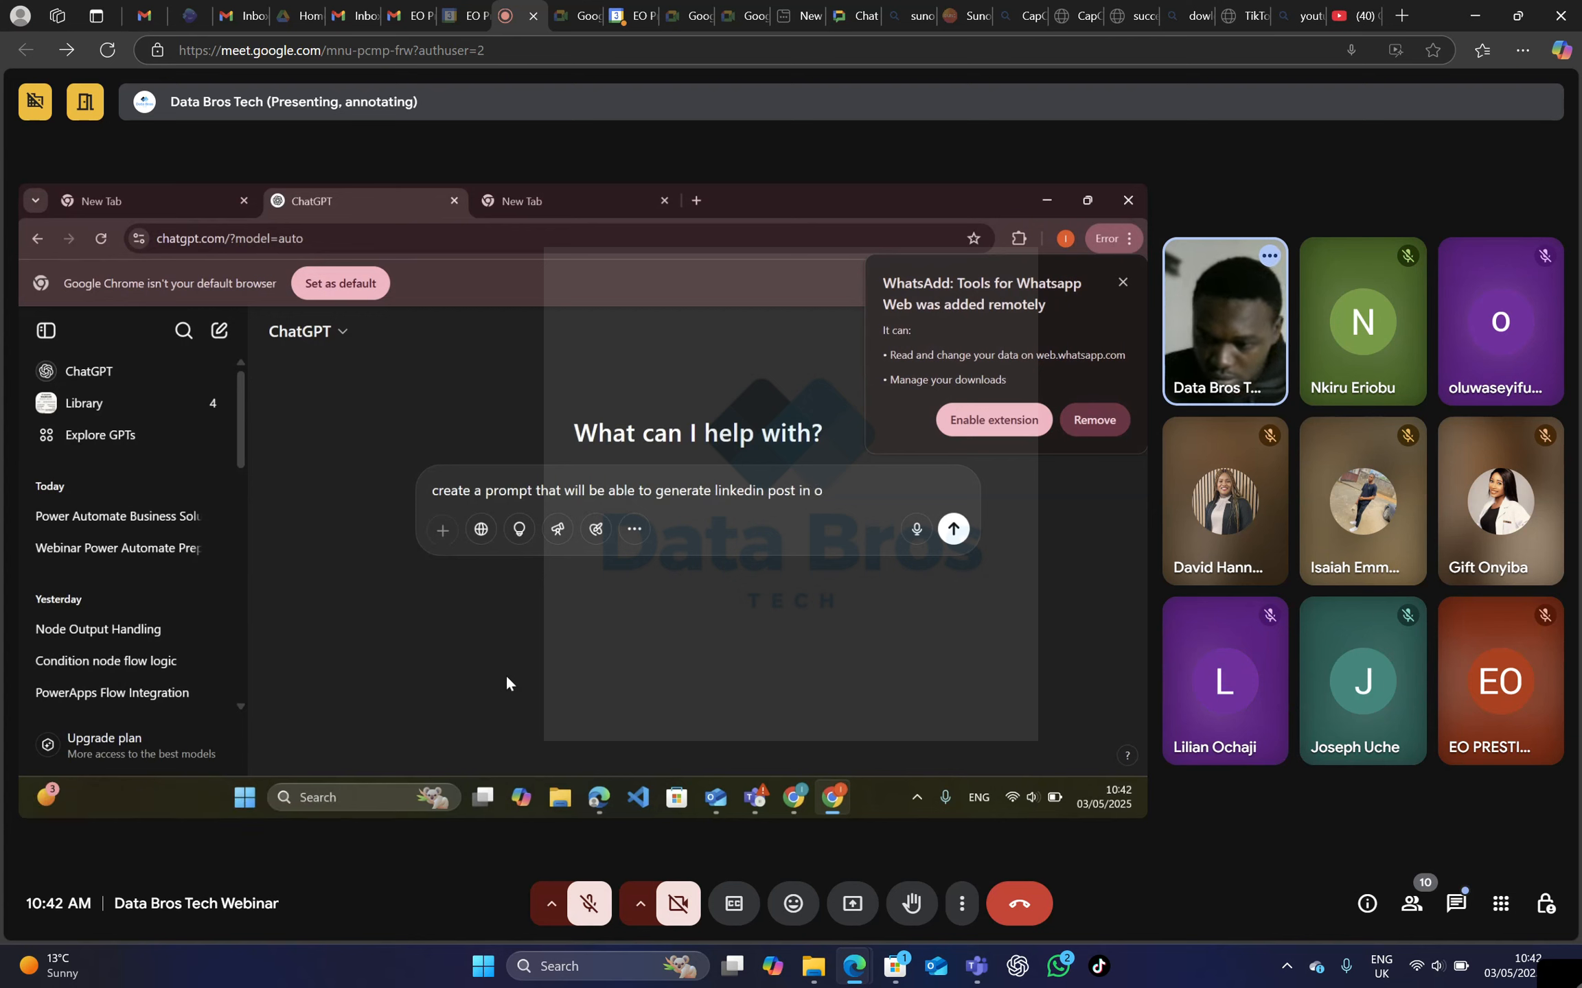
{"action": "key", "text": "BackSpace"}
{"action": "type", "text": "a"}
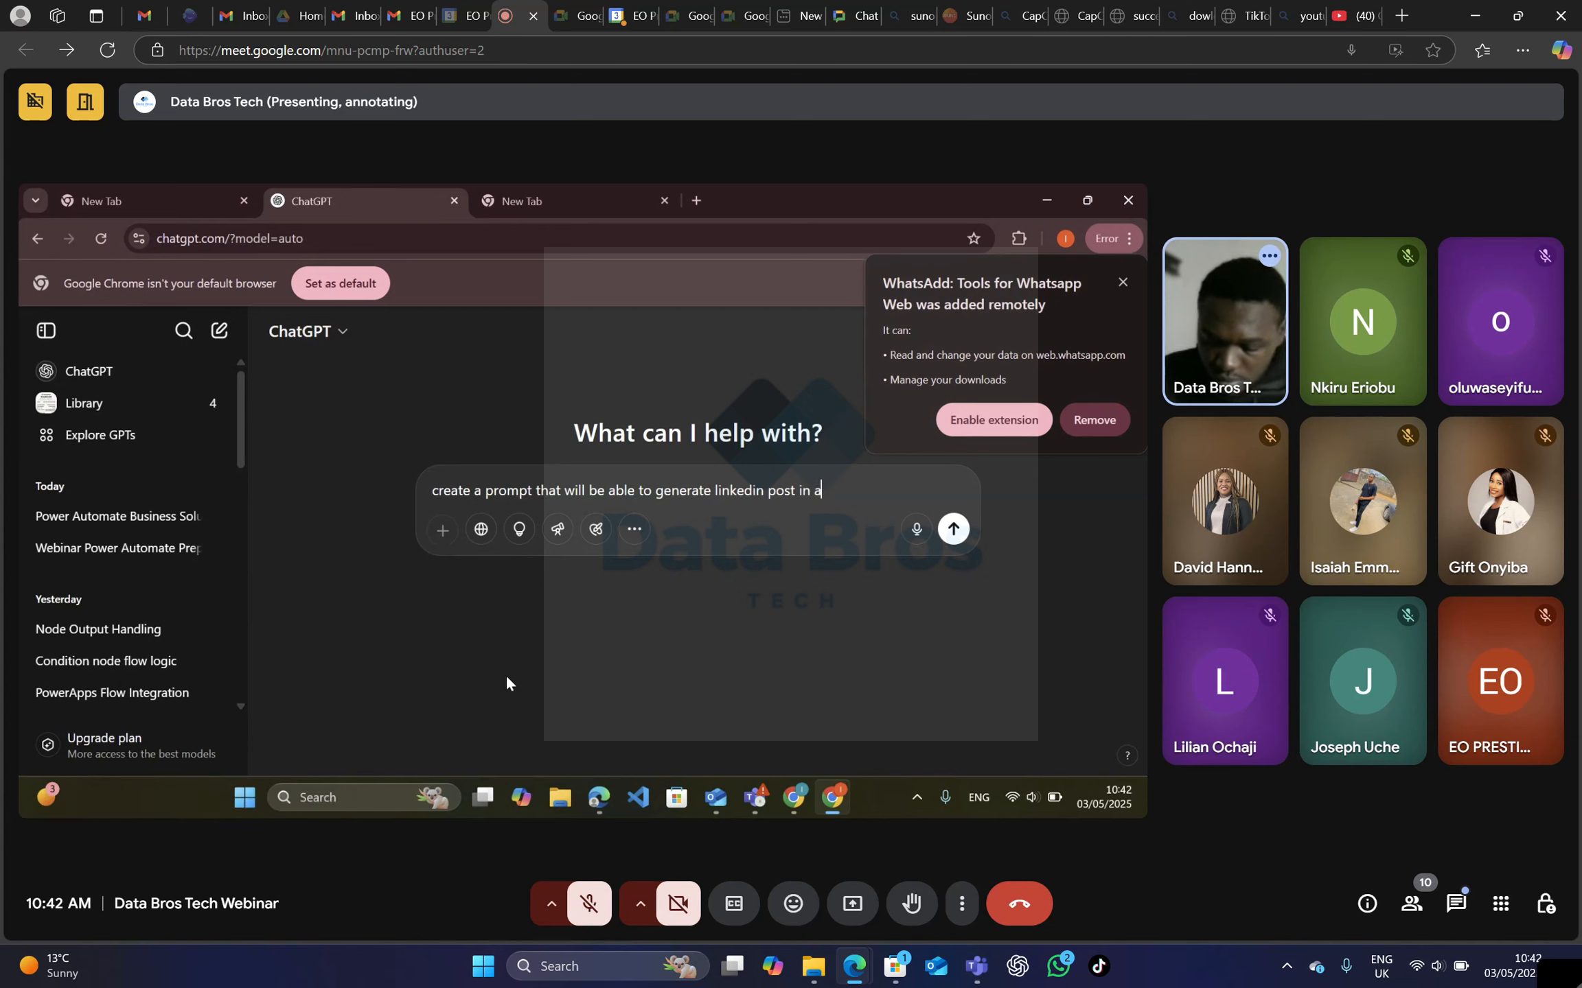
{"action": "type", "text": " profess"}
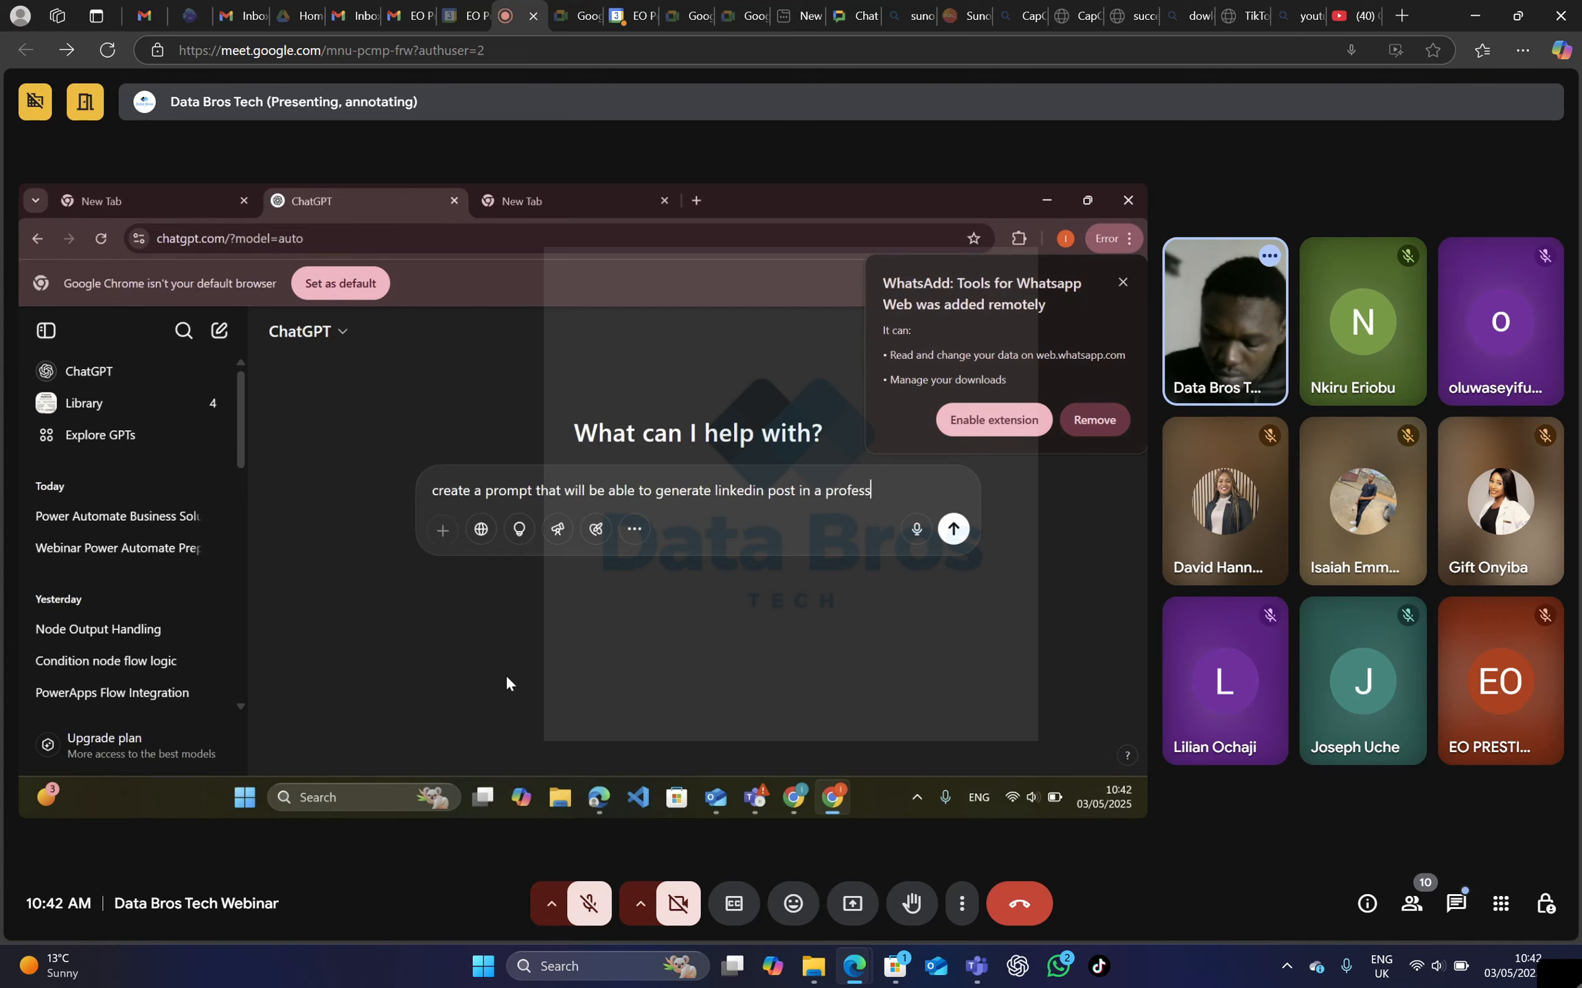
{"action": "type", "text": "ional"}
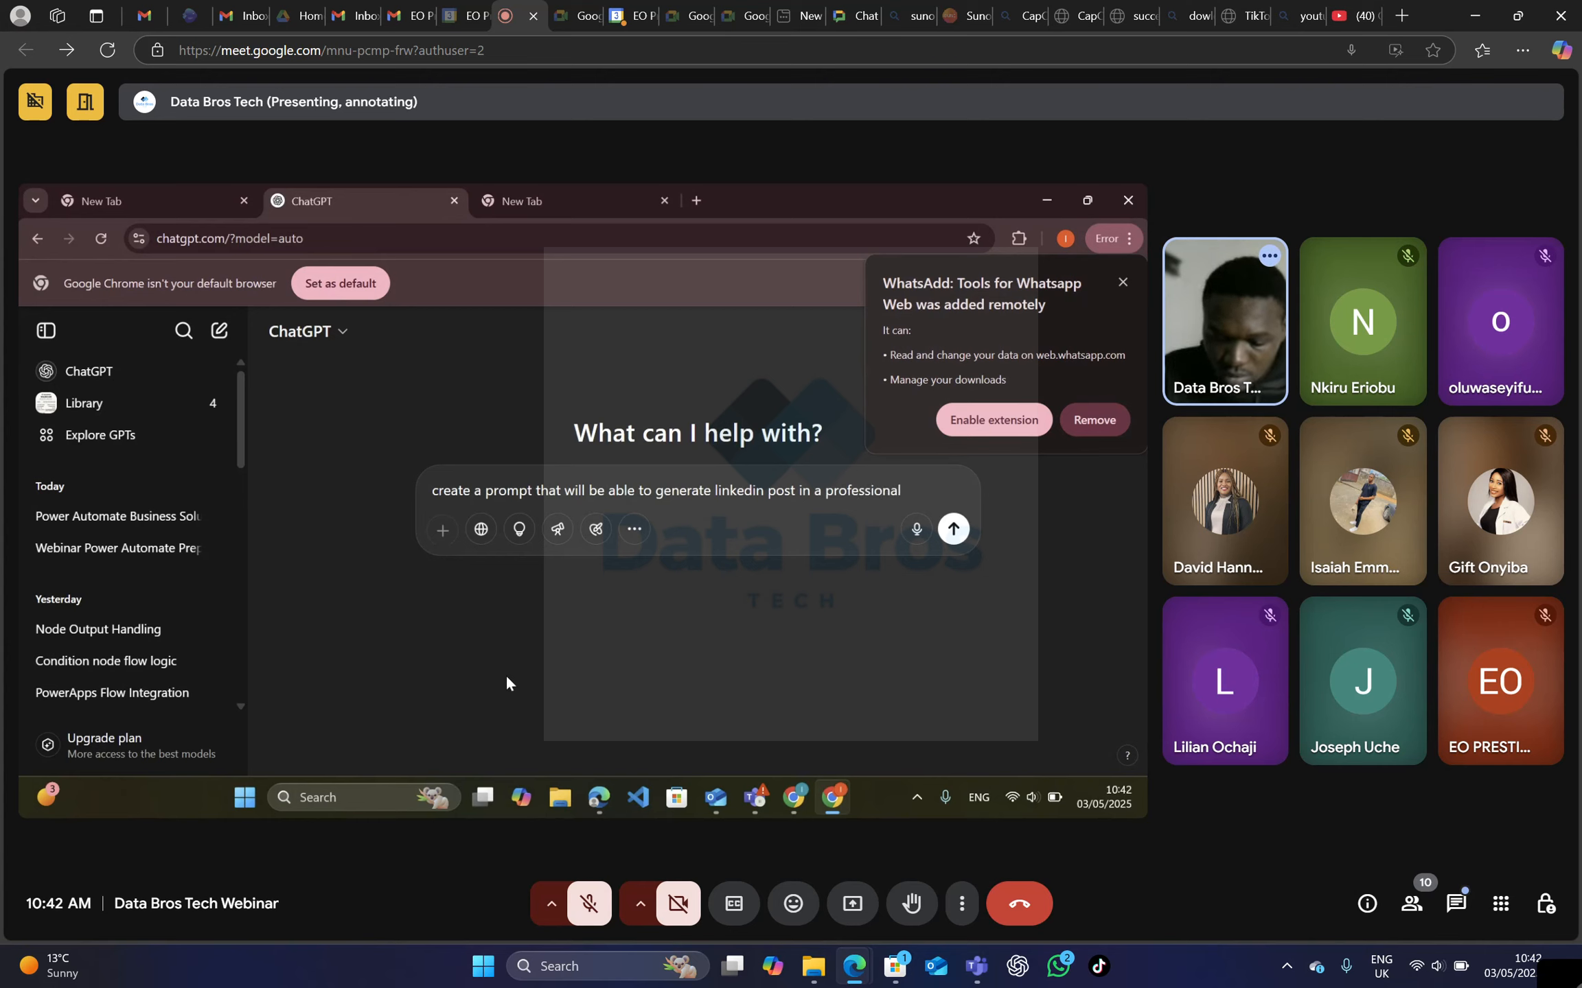
{"action": "type", "text": " way"}
{"action": "key", "text": "Return"}
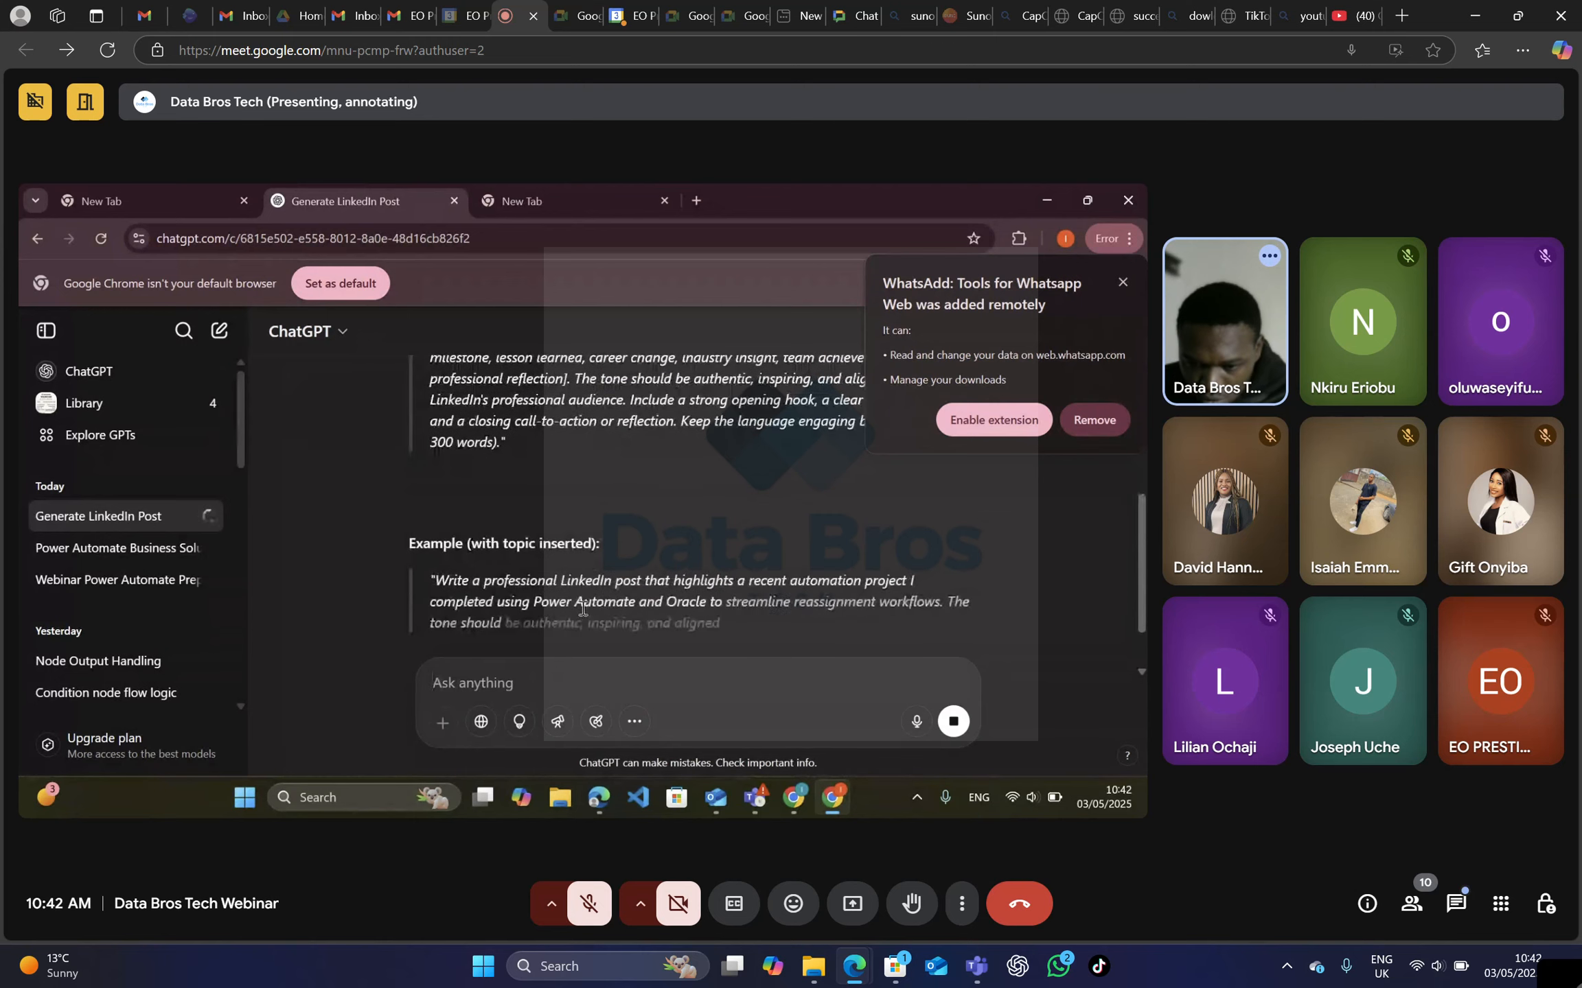
Copy the generated LinkedIn prompt from ChatGPT, switch to Power Automate, and replace the content generation instructions with it.
{"action": "scroll", "coordinate": [618, 597], "scroll_direction": "up", "scroll_amount": 5}
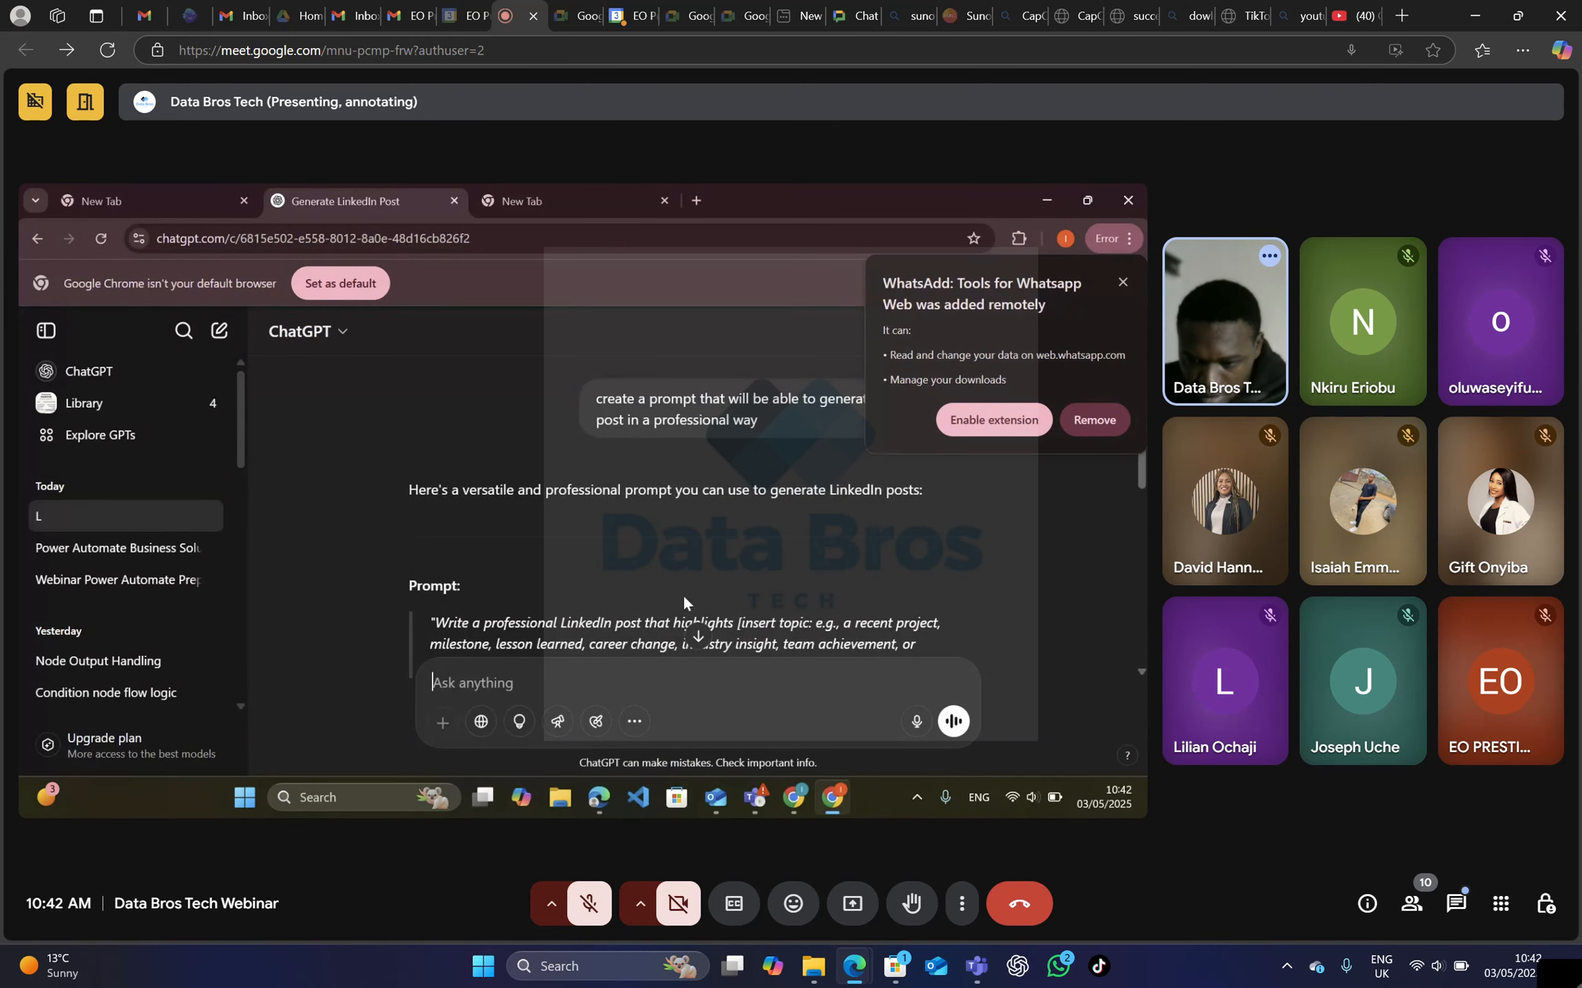
{"action": "scroll", "coordinate": [683, 594], "scroll_direction": "down", "scroll_amount": 3}
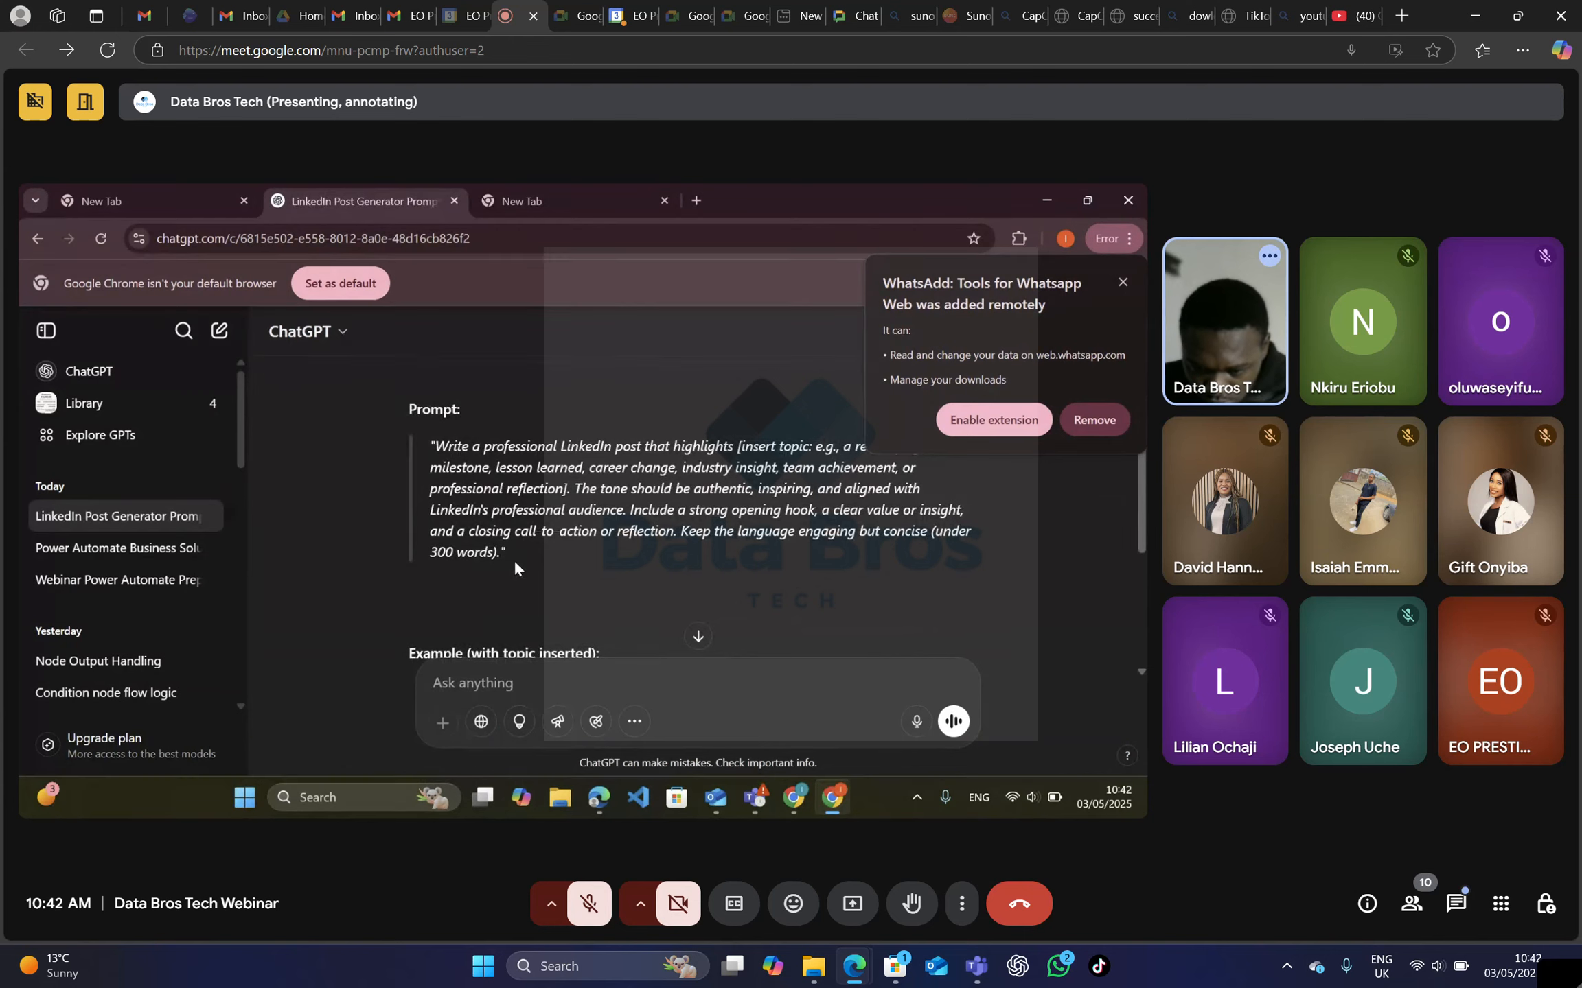
{"action": "left_click_drag", "start_coordinate": [515, 559], "coordinate": [431, 446]}
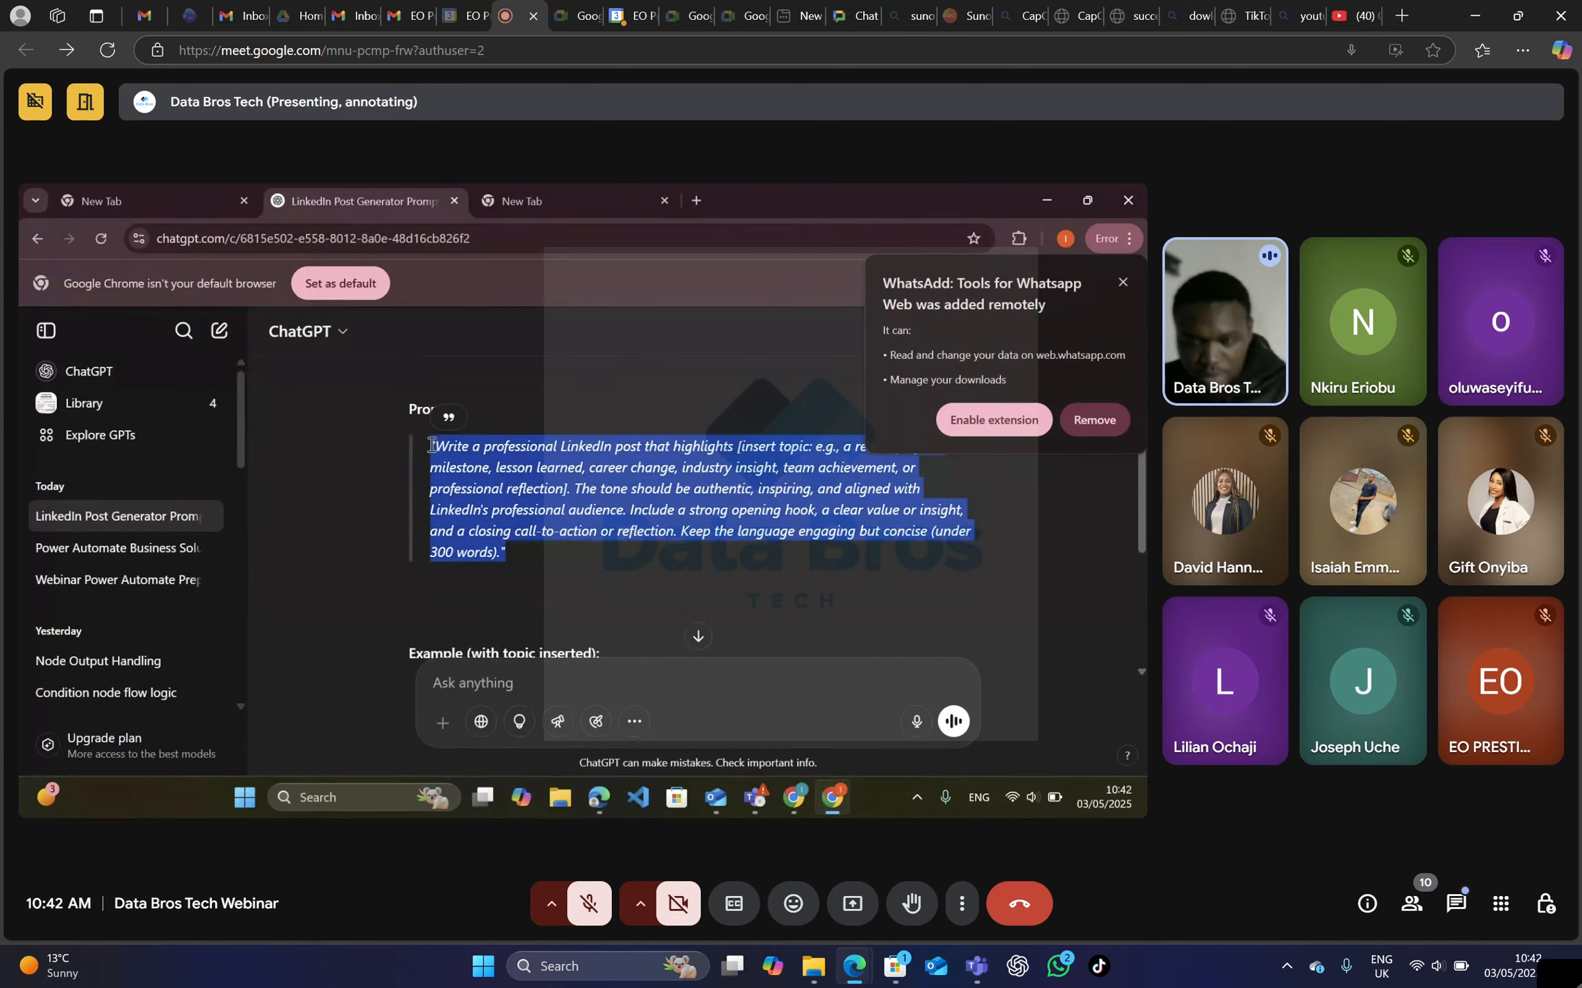
{"action": "key", "text": "alt+Tab"}
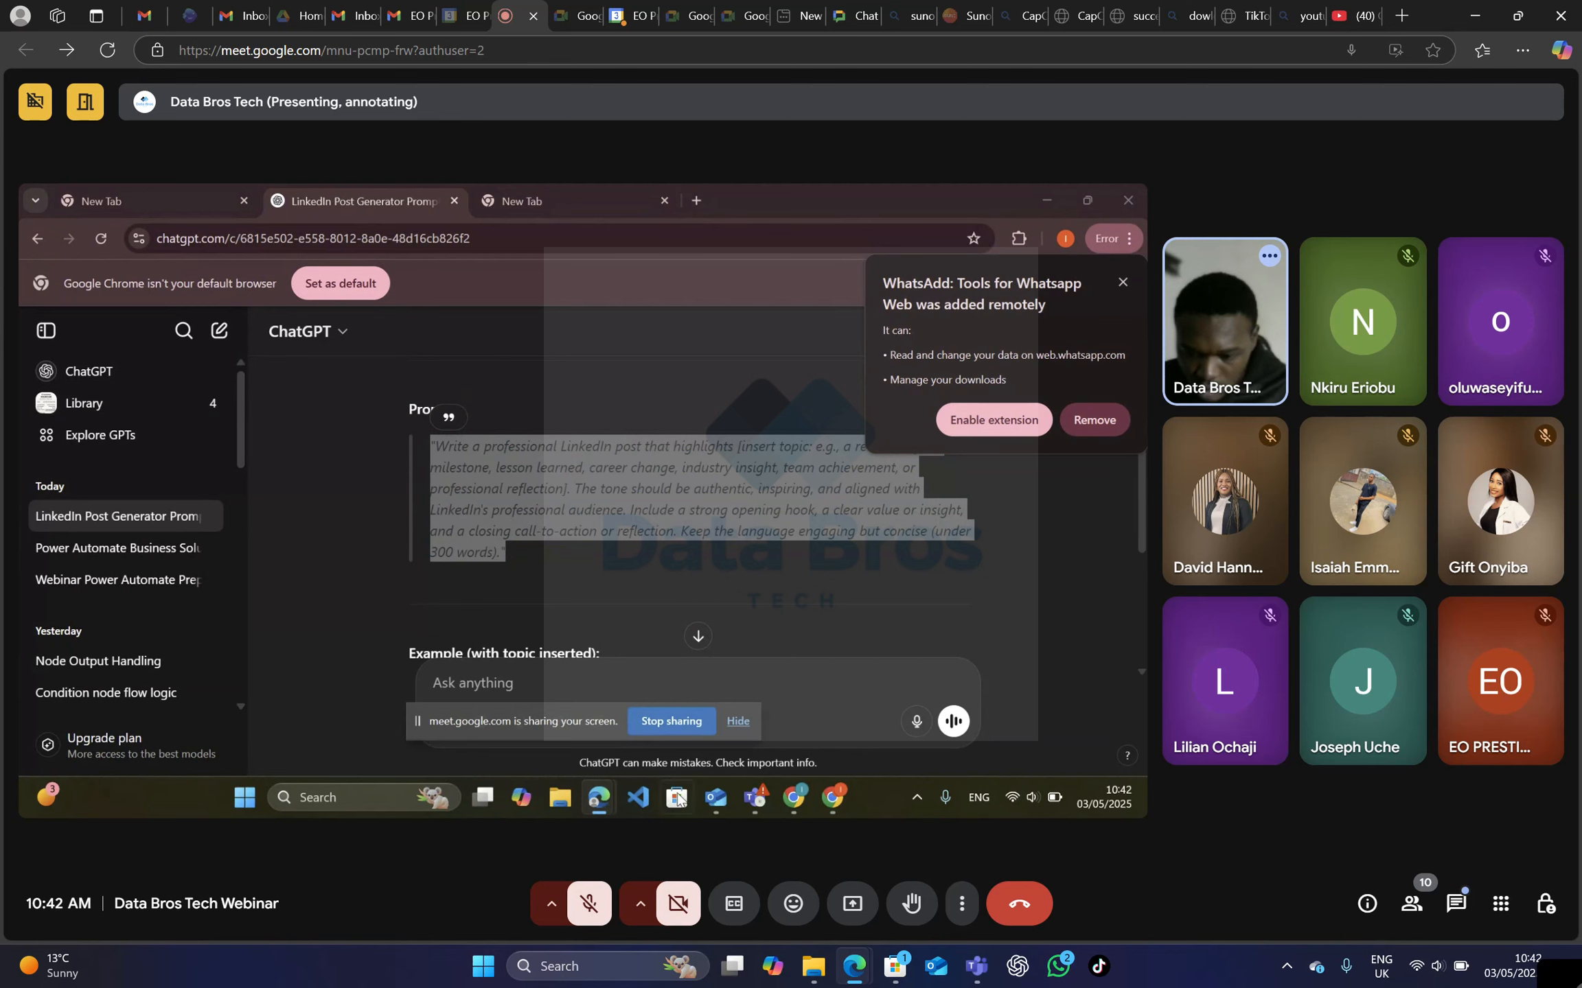
{"action": "mouse_move", "coordinate": [598, 798]}
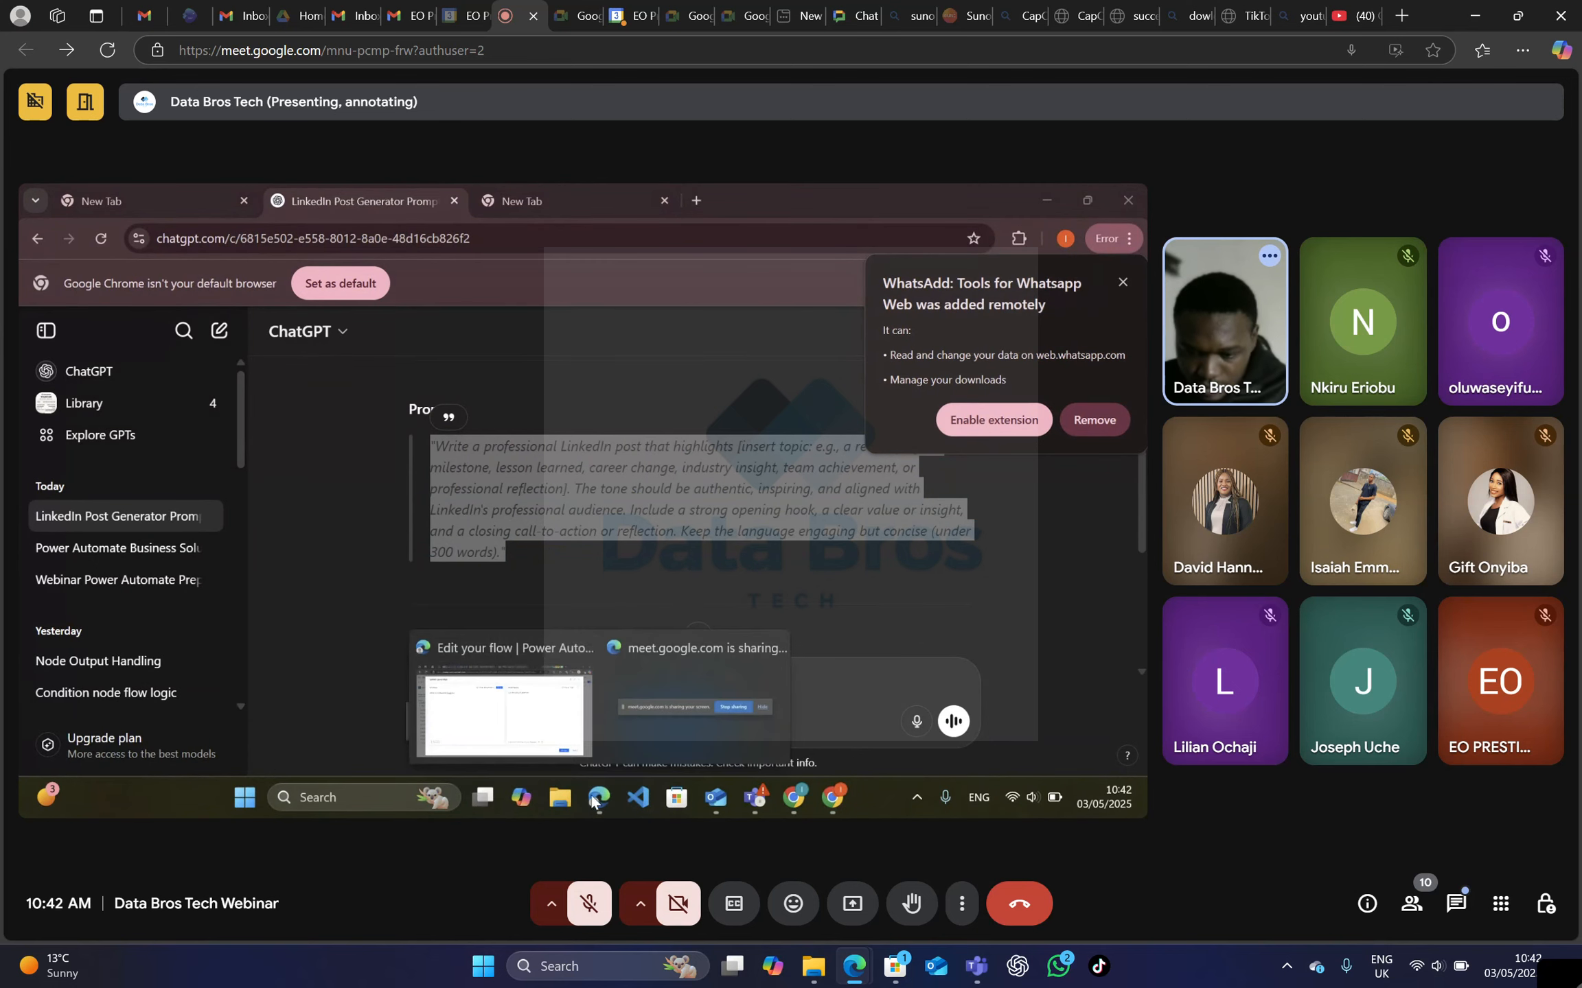
{"action": "left_click", "coordinate": [543, 728]}
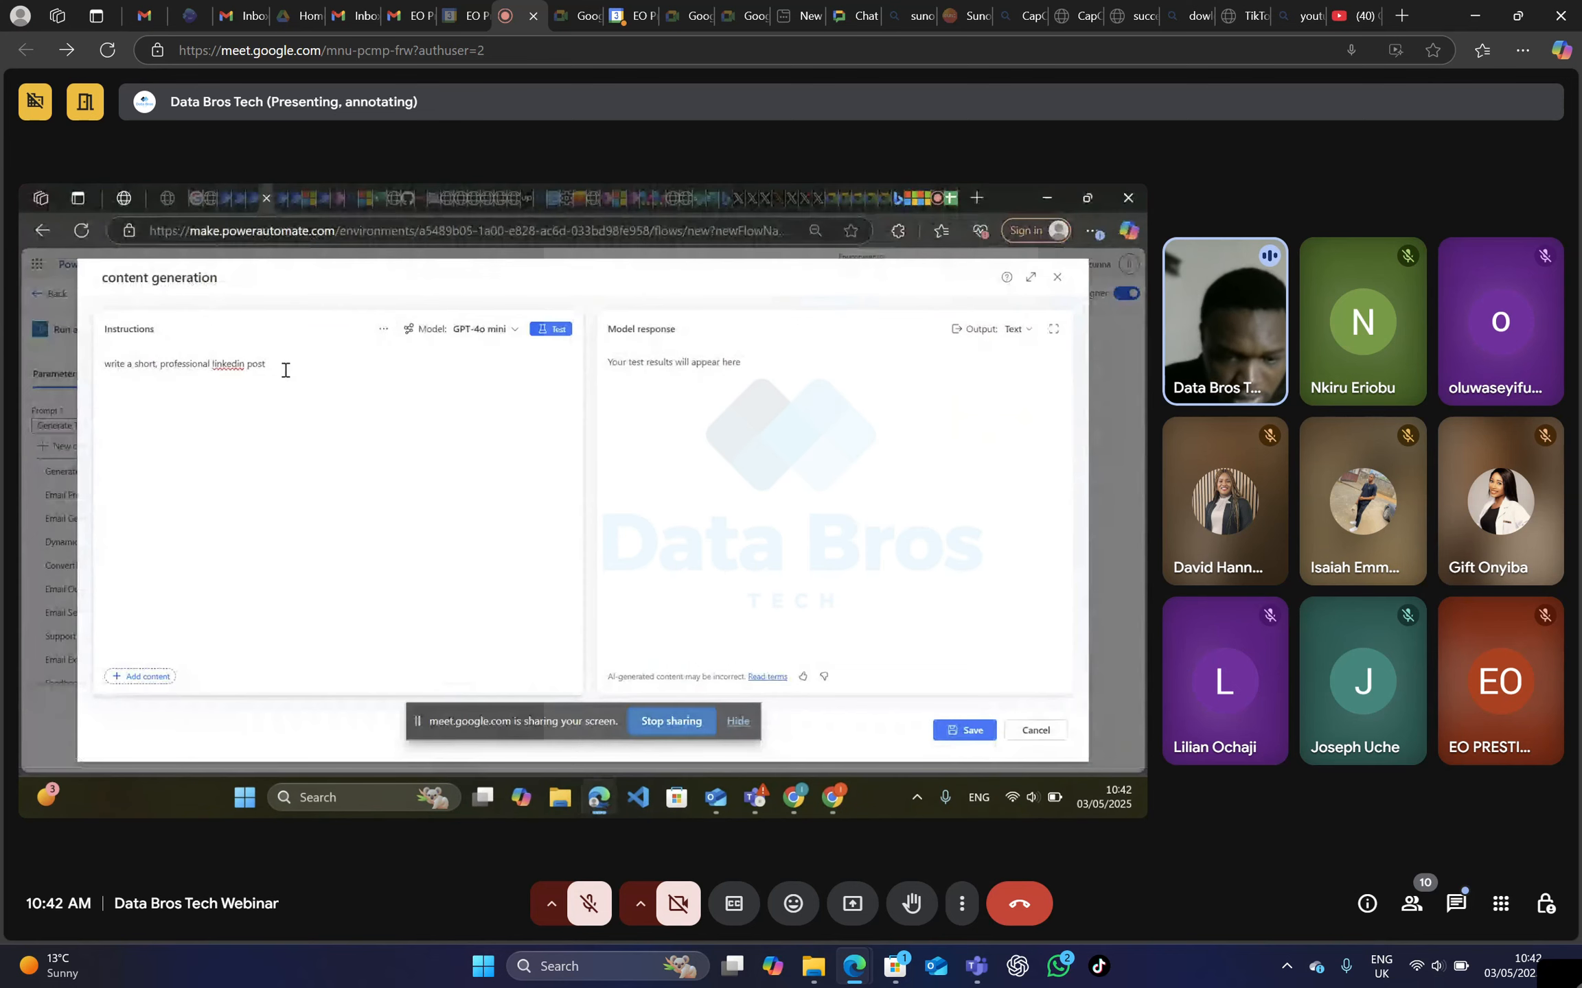
{"action": "left_click_drag", "start_coordinate": [284, 364], "coordinate": [108, 360]}
{"action": "type", "text": "\"Write a professional LinkedIn post that highlights [insert topic: e.g., a recent project, milestone, lesson learned, career change, industry insight, team achievement, or professional reflection]. The tone should be authentic, inspiring, and aligned with LinkedIn's professional audience. Include a strong opening hook, a clear value or insight, and a closing call-to-action or reflection. Keep the language engaging but concise (under 300 words).\""}
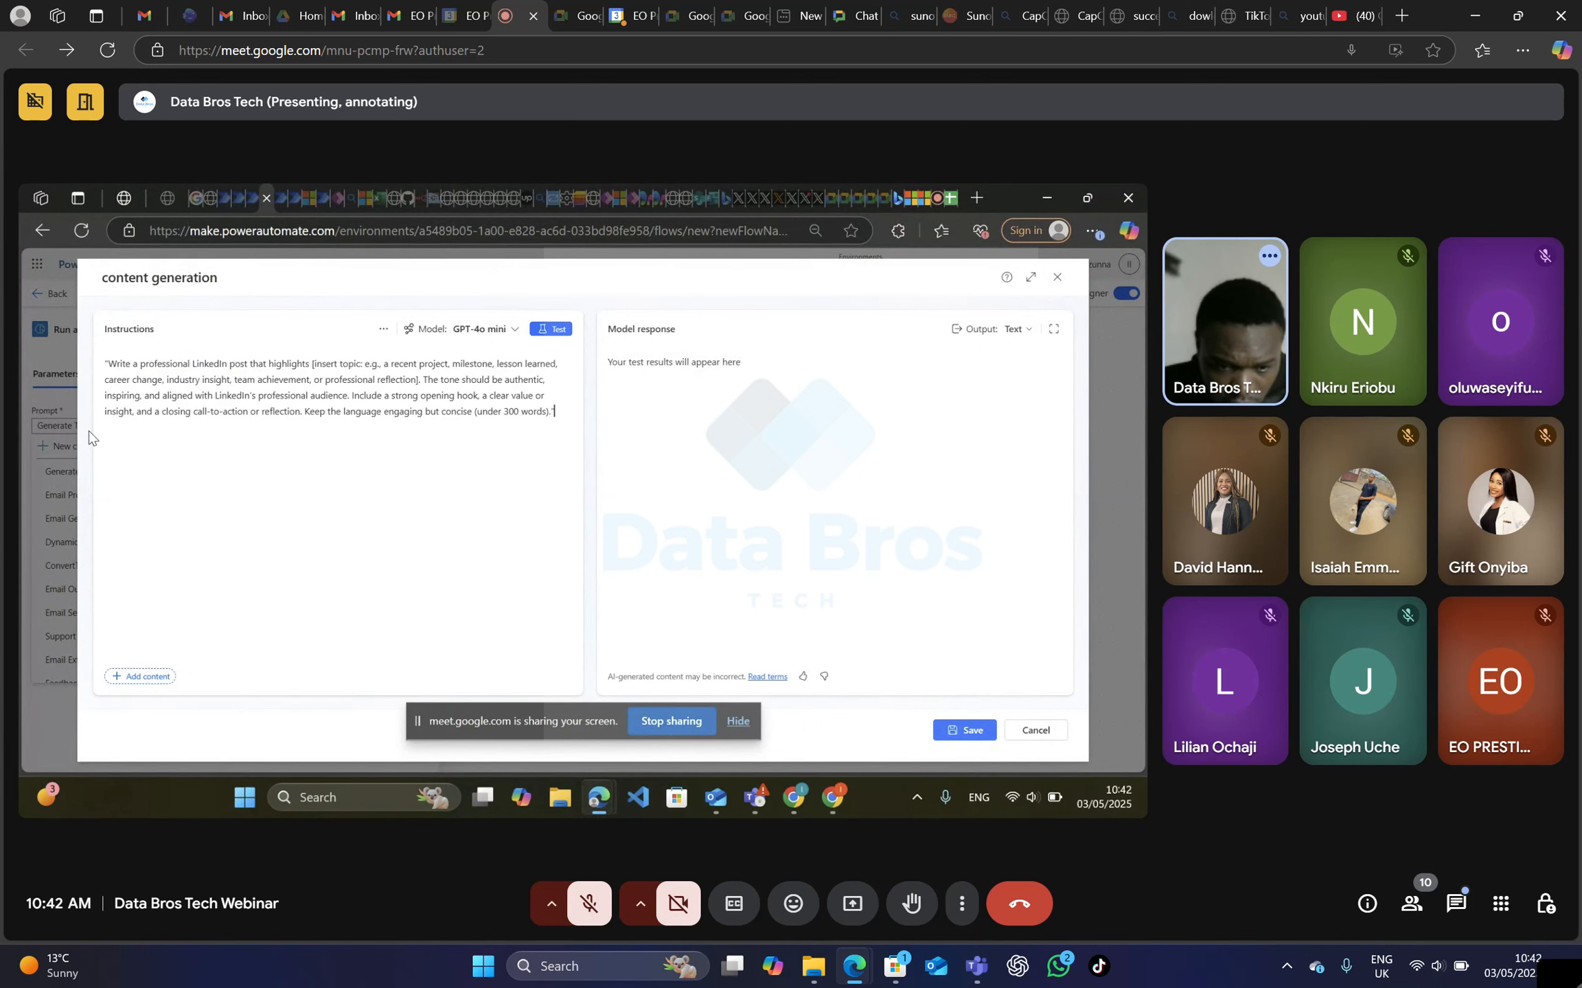
Delete the opening quotation mark and the bracketed "insert topic" placeholder from the pasted instructions.
{"action": "left_click", "coordinate": [109, 358]}
{"action": "key", "text": "BackSpace"}
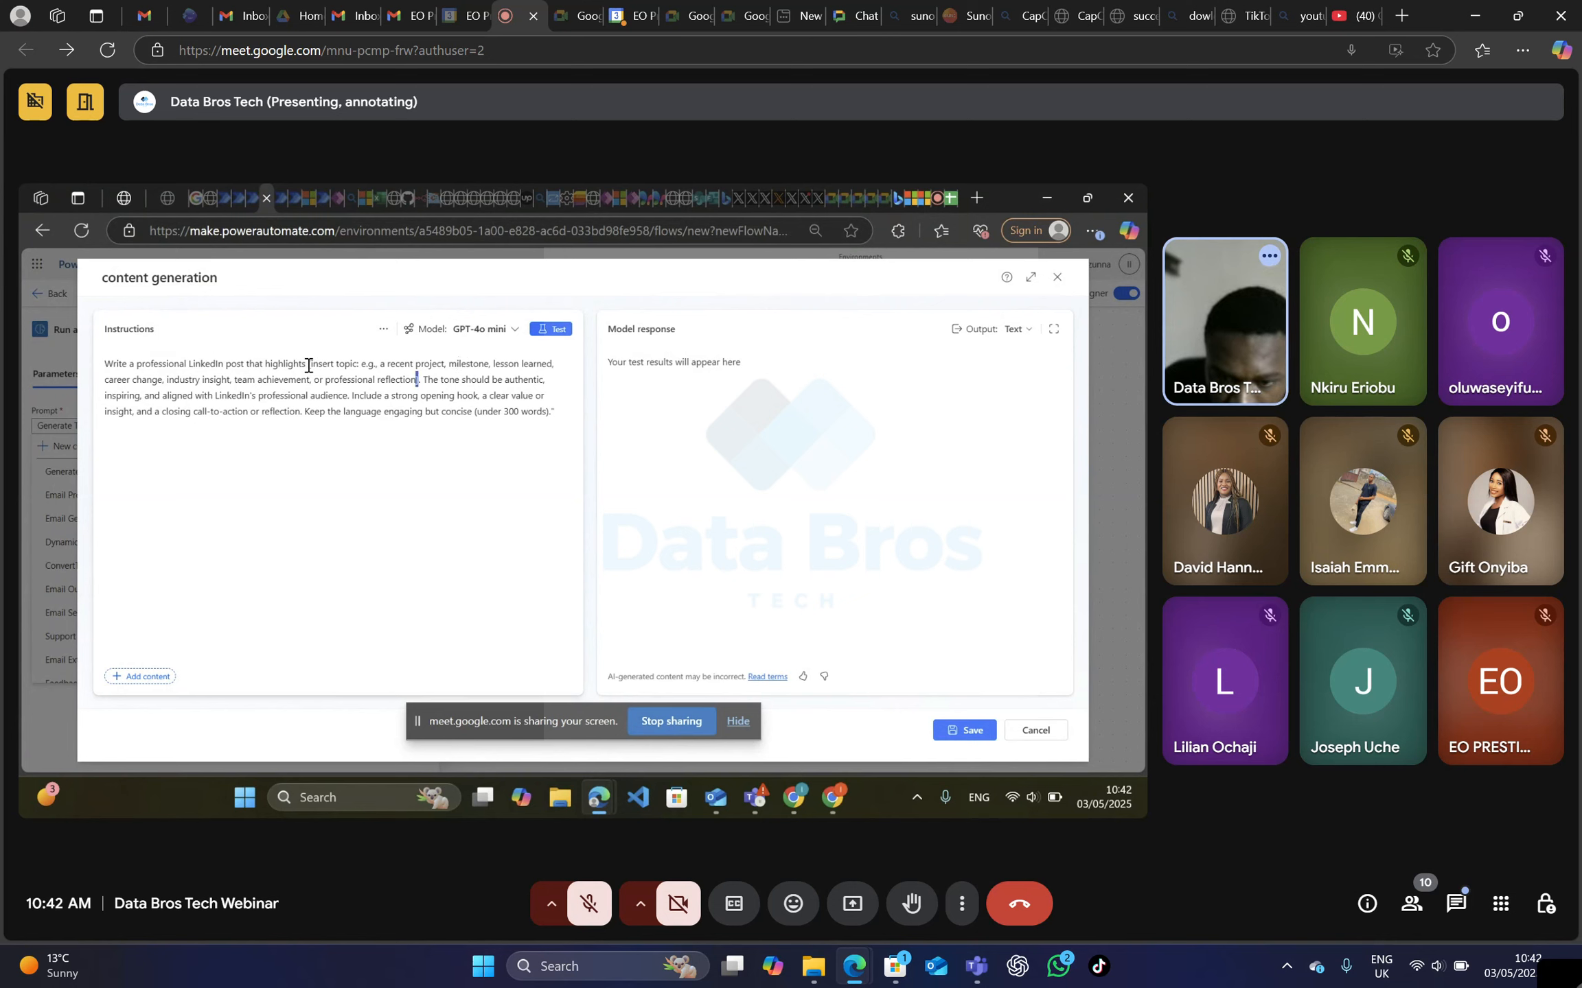
{"action": "left_click_drag", "start_coordinate": [306, 363], "coordinate": [418, 383]}
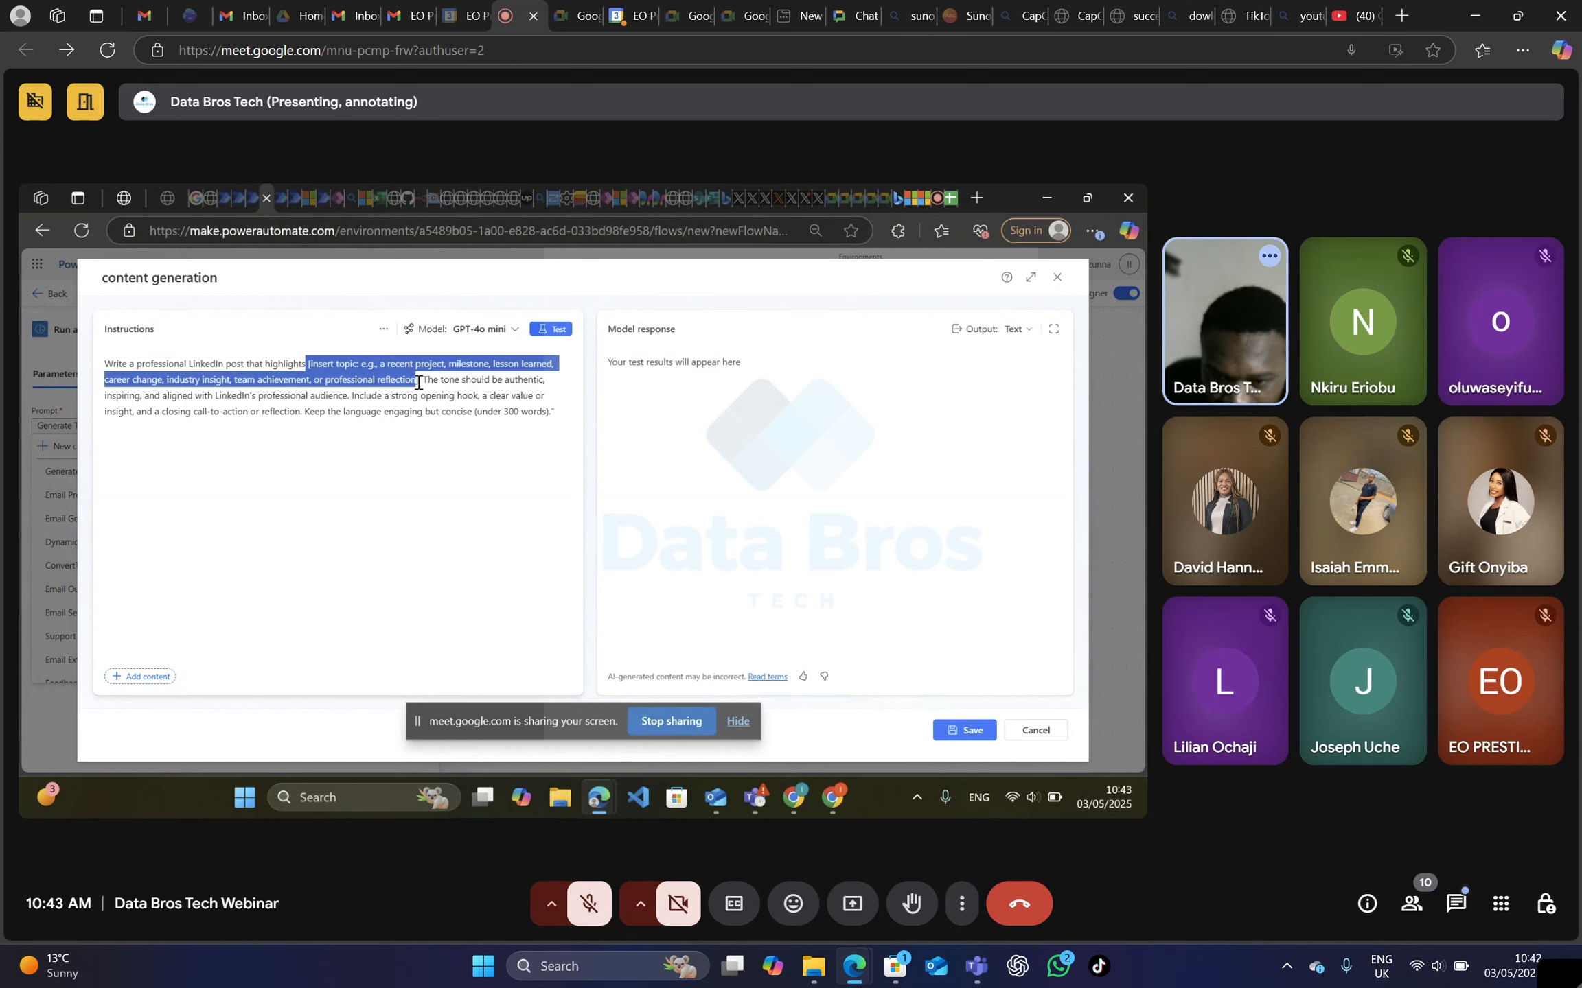
{"action": "key", "text": "BackSpace"}
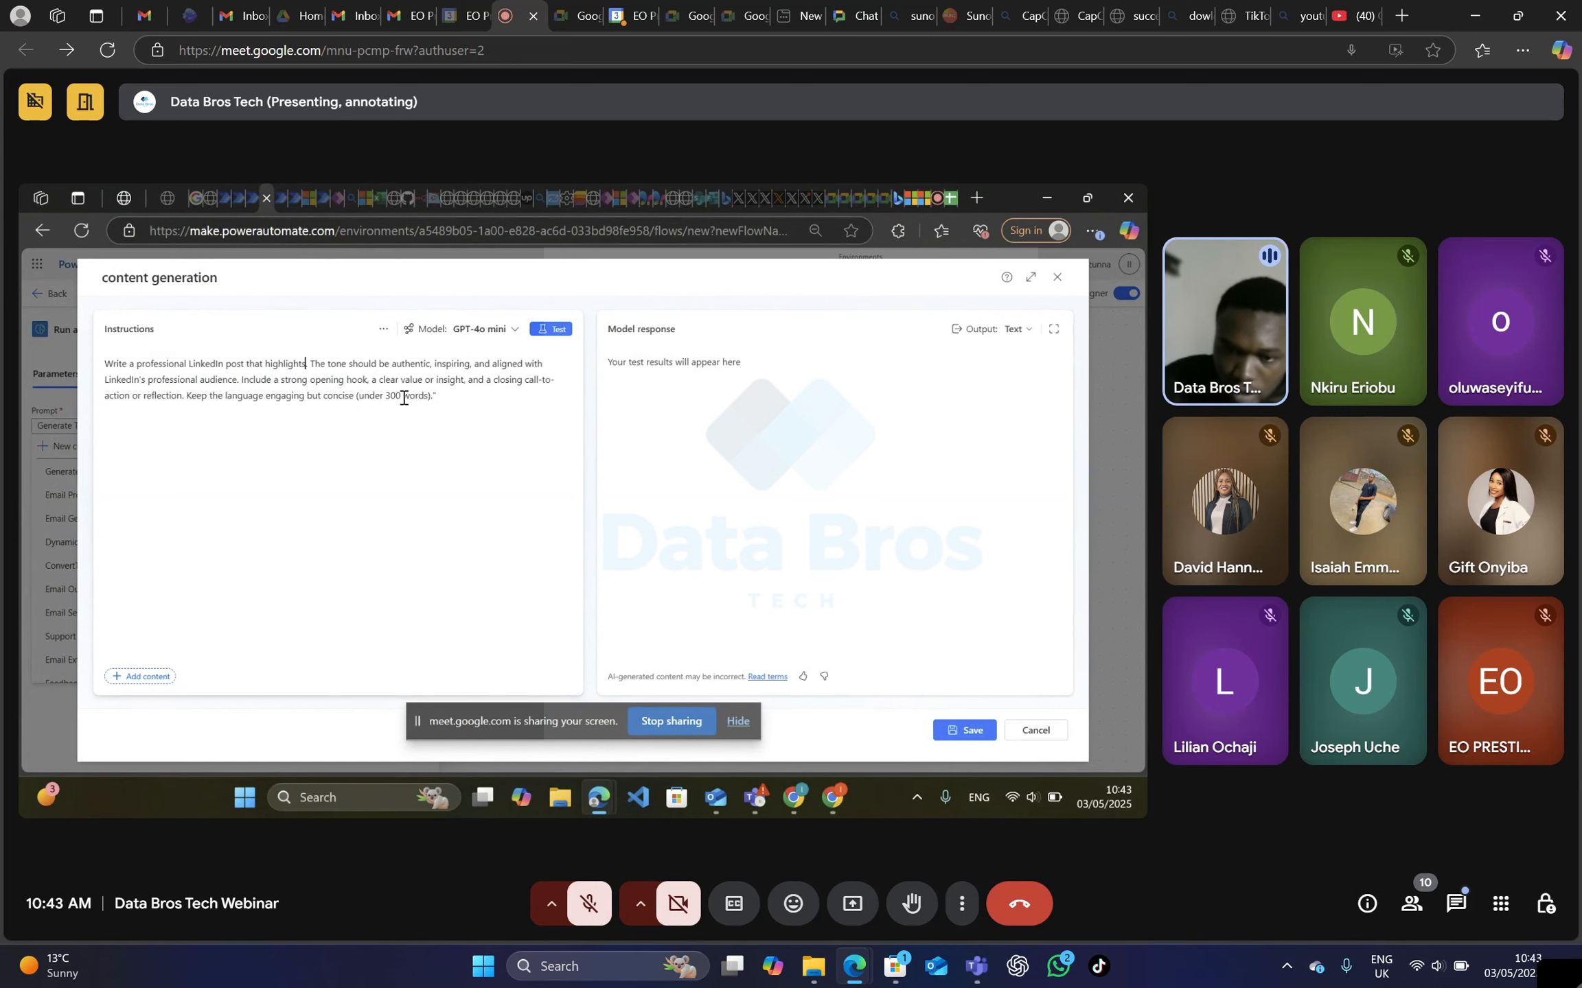
Insert a Text input after "highlights" in the instructions and name it "input".
{"action": "type", "text": "/"}
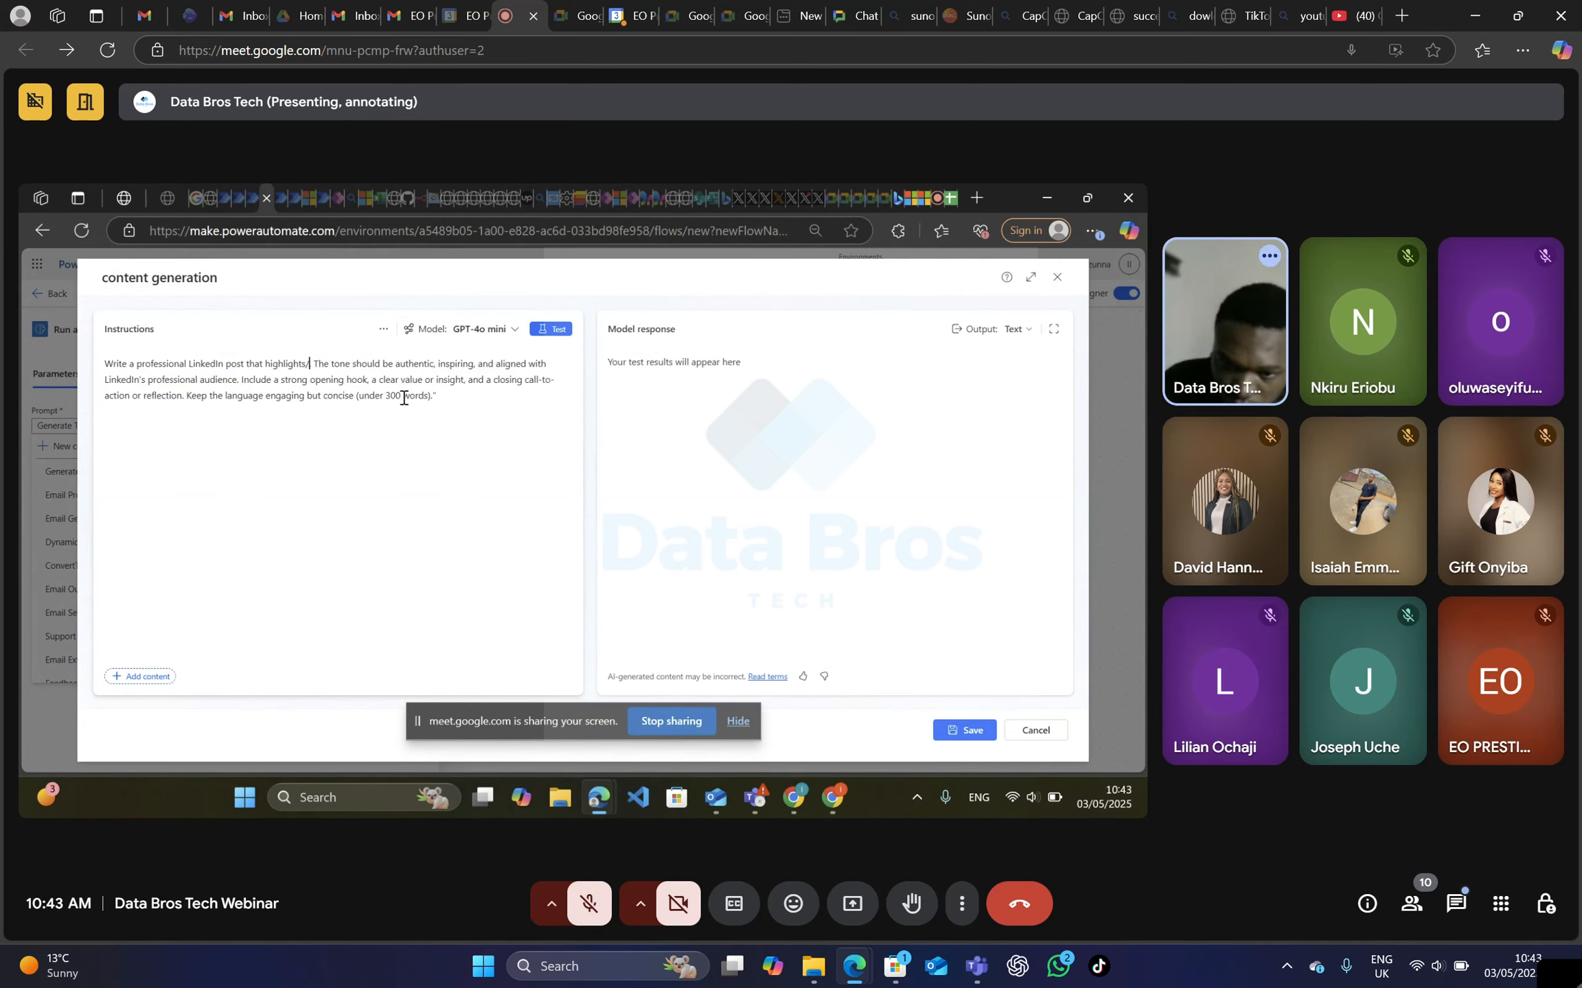
{"action": "key", "text": "BackSpace"}
{"action": "type", "text": "/"}
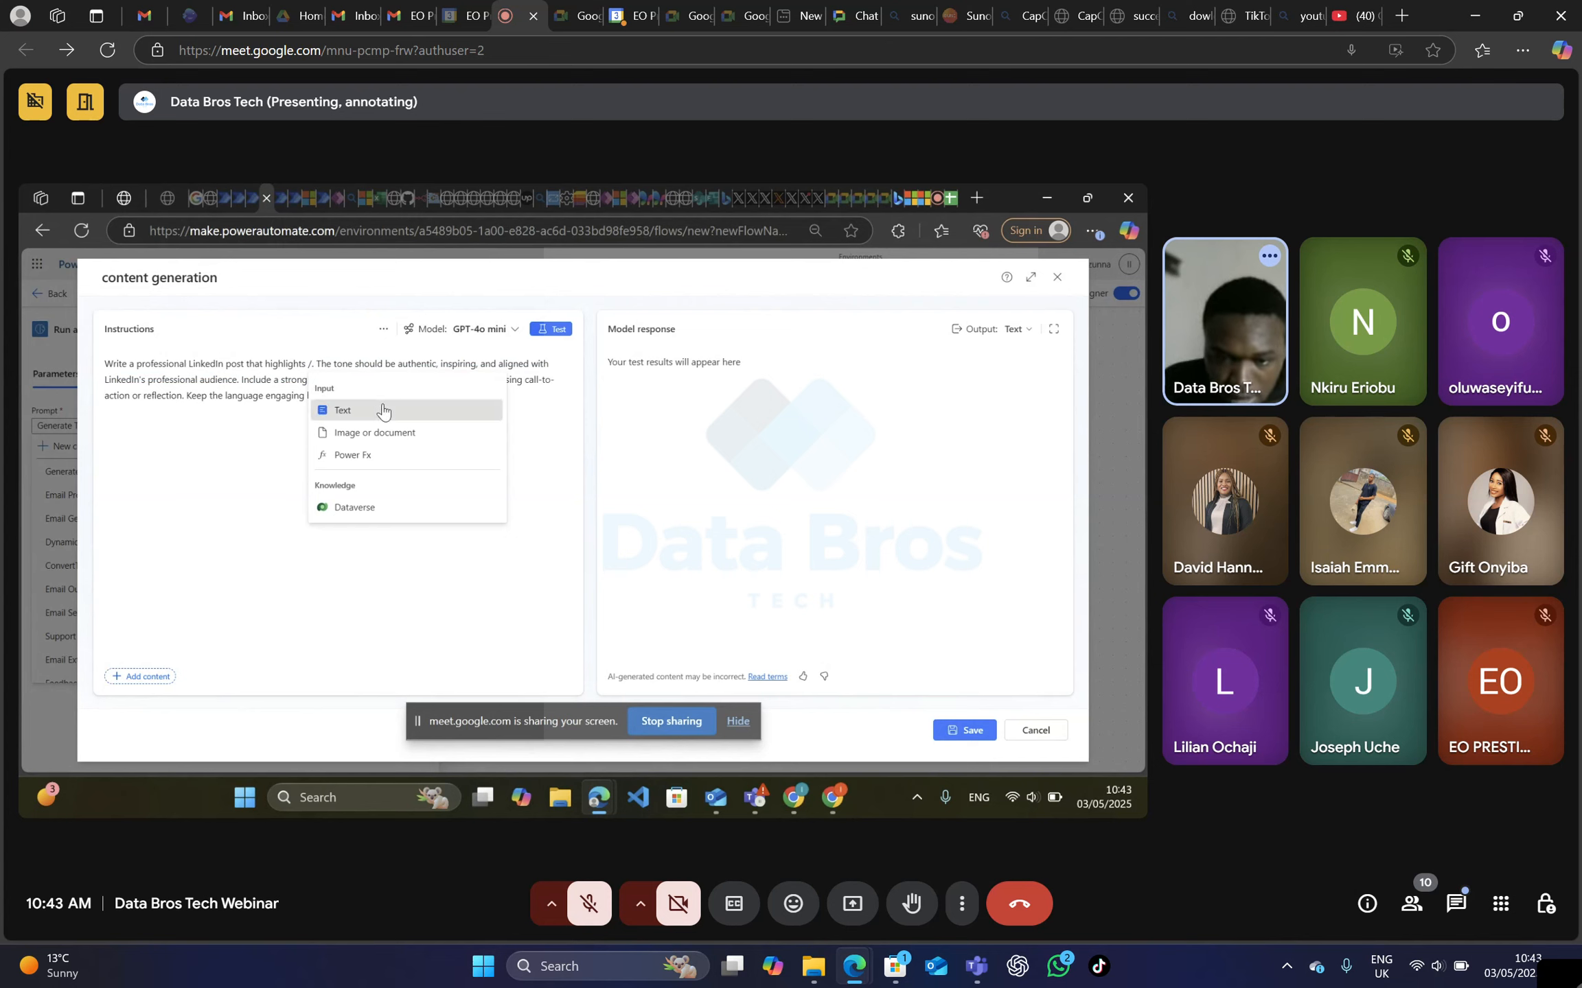
{"action": "left_click", "coordinate": [383, 411]}
{"action": "key", "text": "BackSpace"}
{"action": "key", "text": "BackSpace"}
{"action": "key", "text": "BackSpace"}
{"action": "key", "text": "BackSpace"}
{"action": "key", "text": "BackSpace"}
{"action": "key", "text": "BackSpace"}
{"action": "key", "text": "BackSpace"}
{"action": "key", "text": "BackSpace"}
{"action": "key", "text": "BackSpace"}
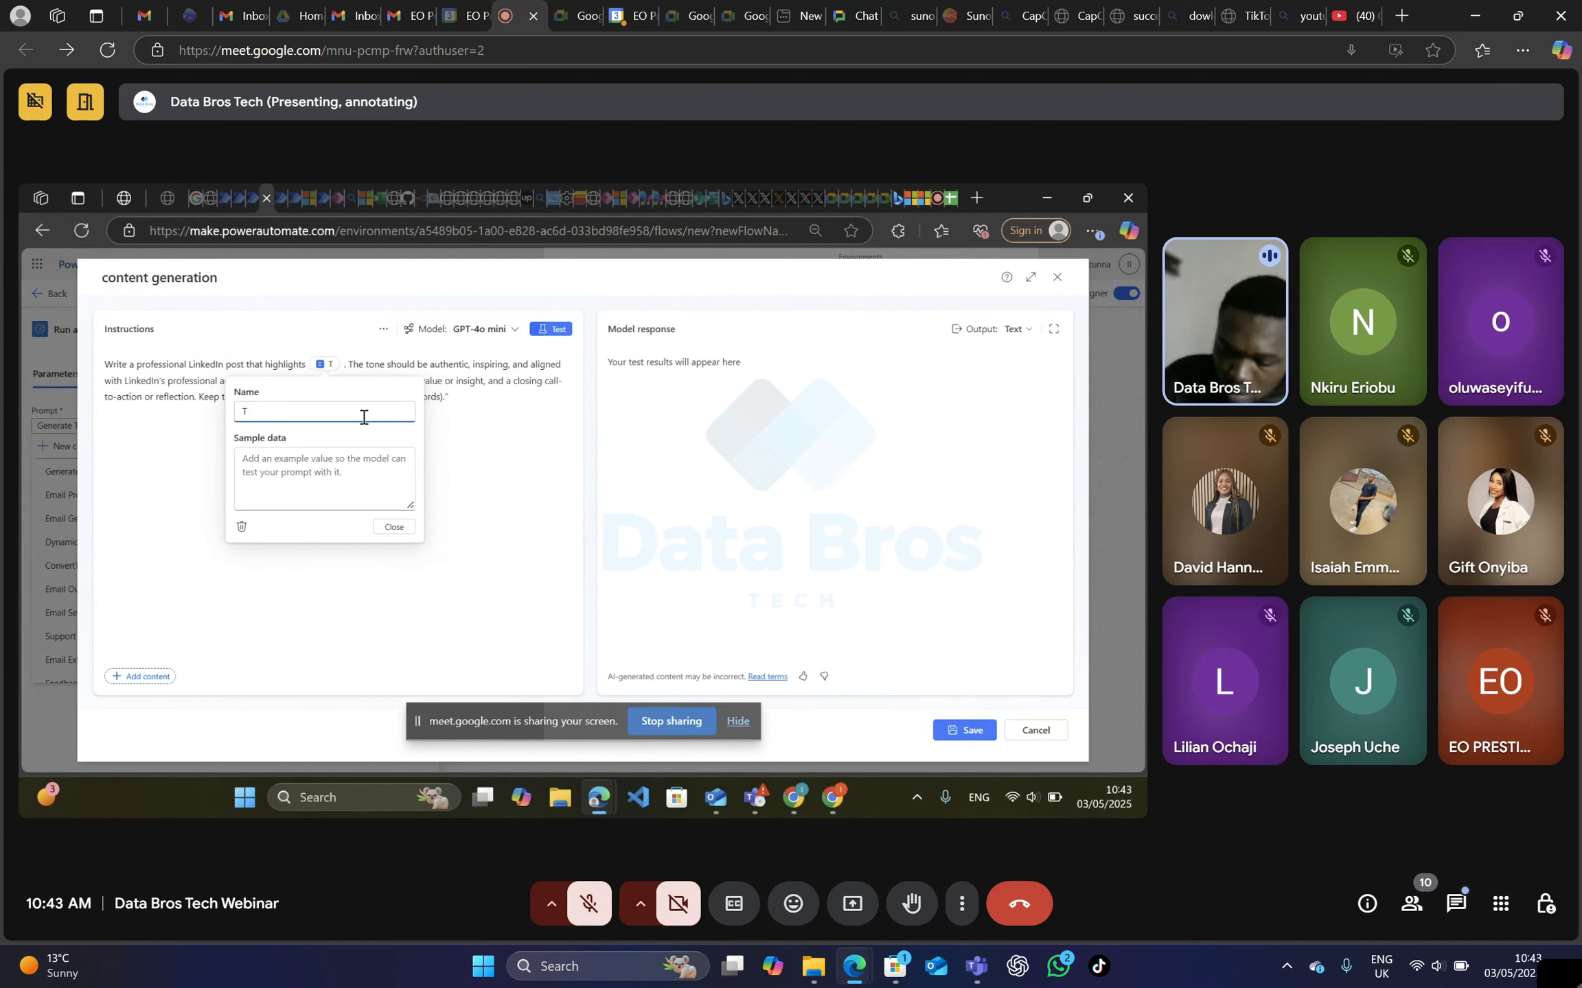
{"action": "key", "text": "BackSpace"}
{"action": "type", "text": "input"}
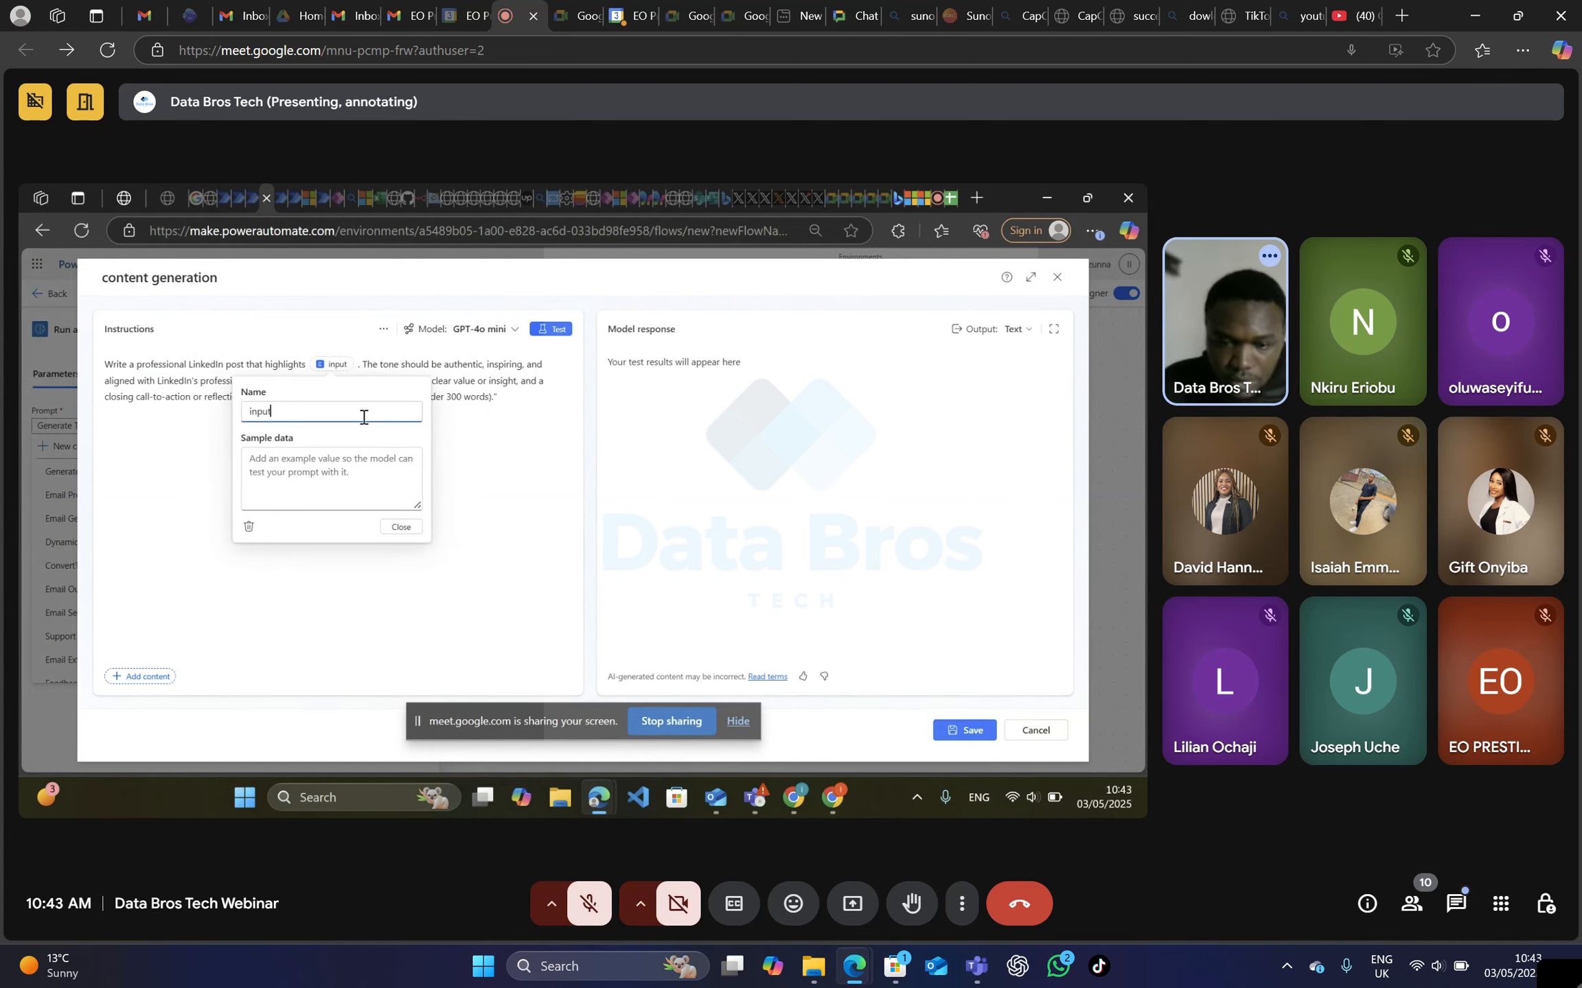
Save the content generation prompt and set the Run a prompt action's Input to the Topic value from Get rows.
{"action": "left_click", "coordinate": [582, 486]}
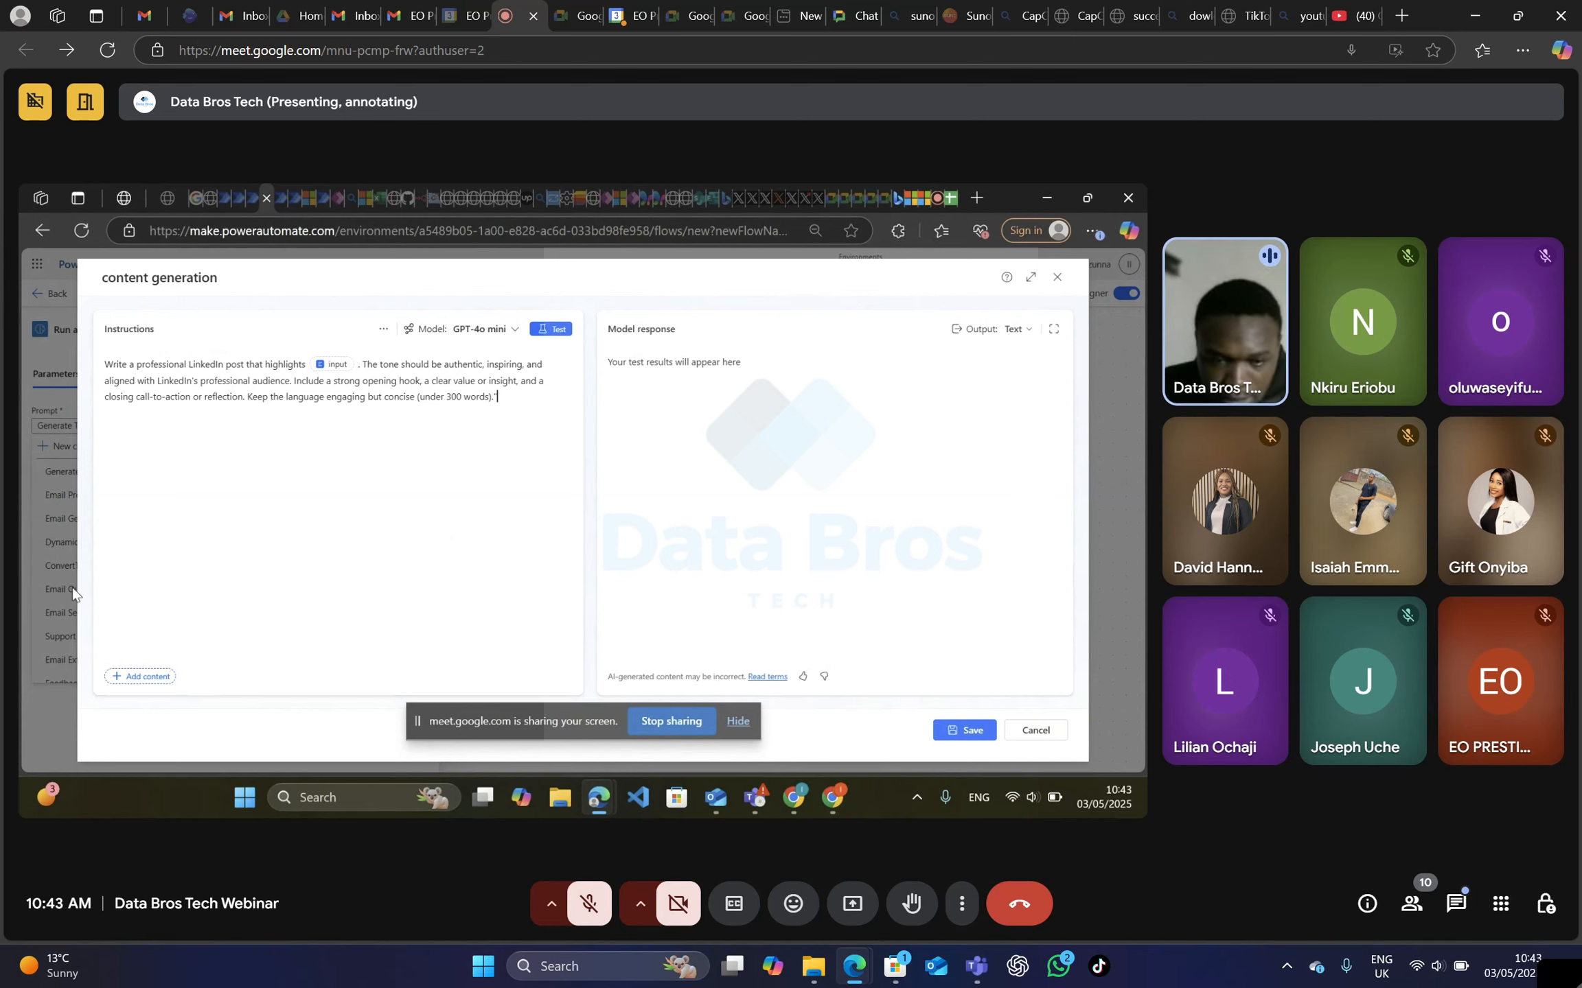
{"action": "left_click", "coordinate": [969, 736]}
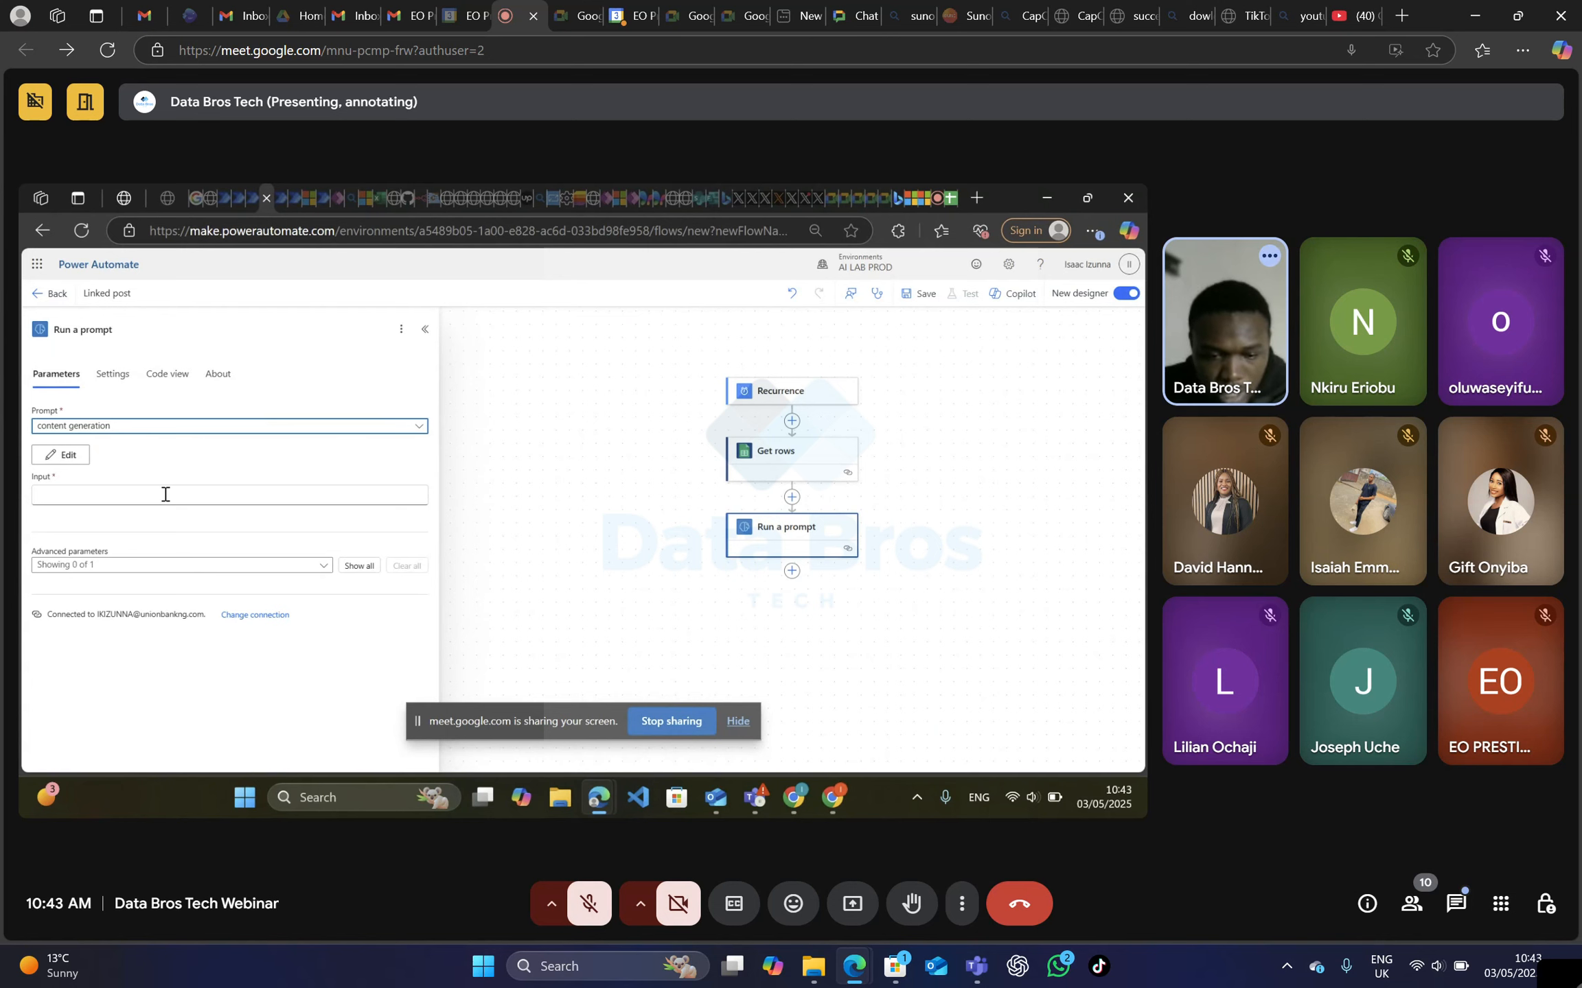
{"action": "left_click", "coordinate": [165, 494]}
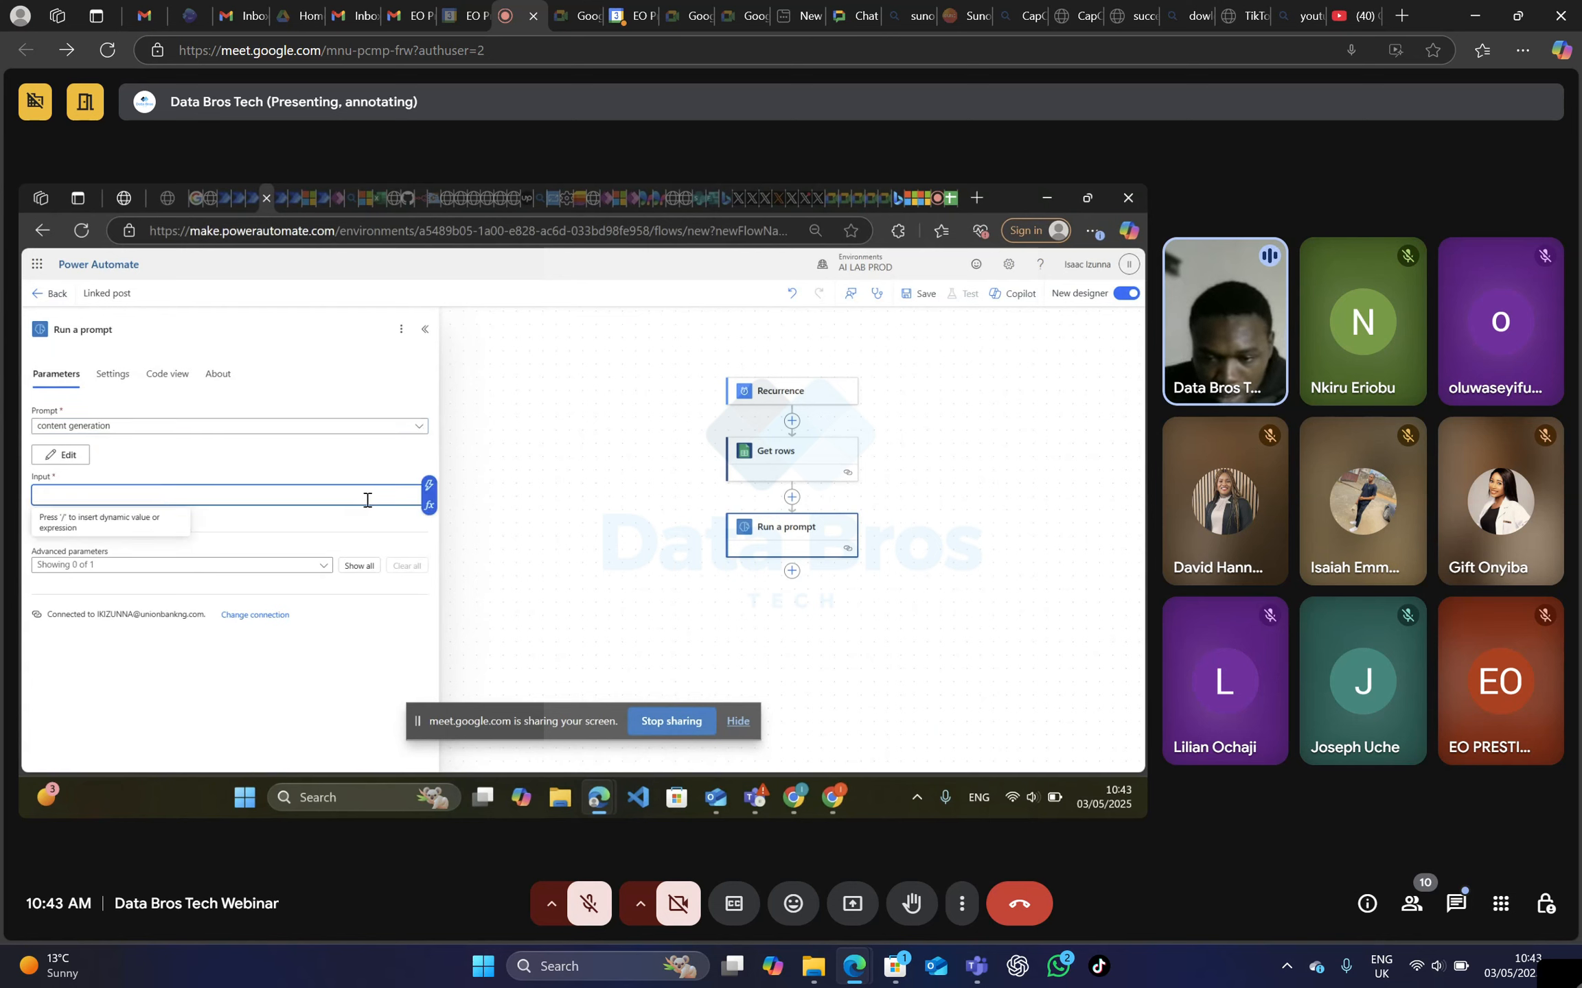
{"action": "left_click", "coordinate": [428, 486]}
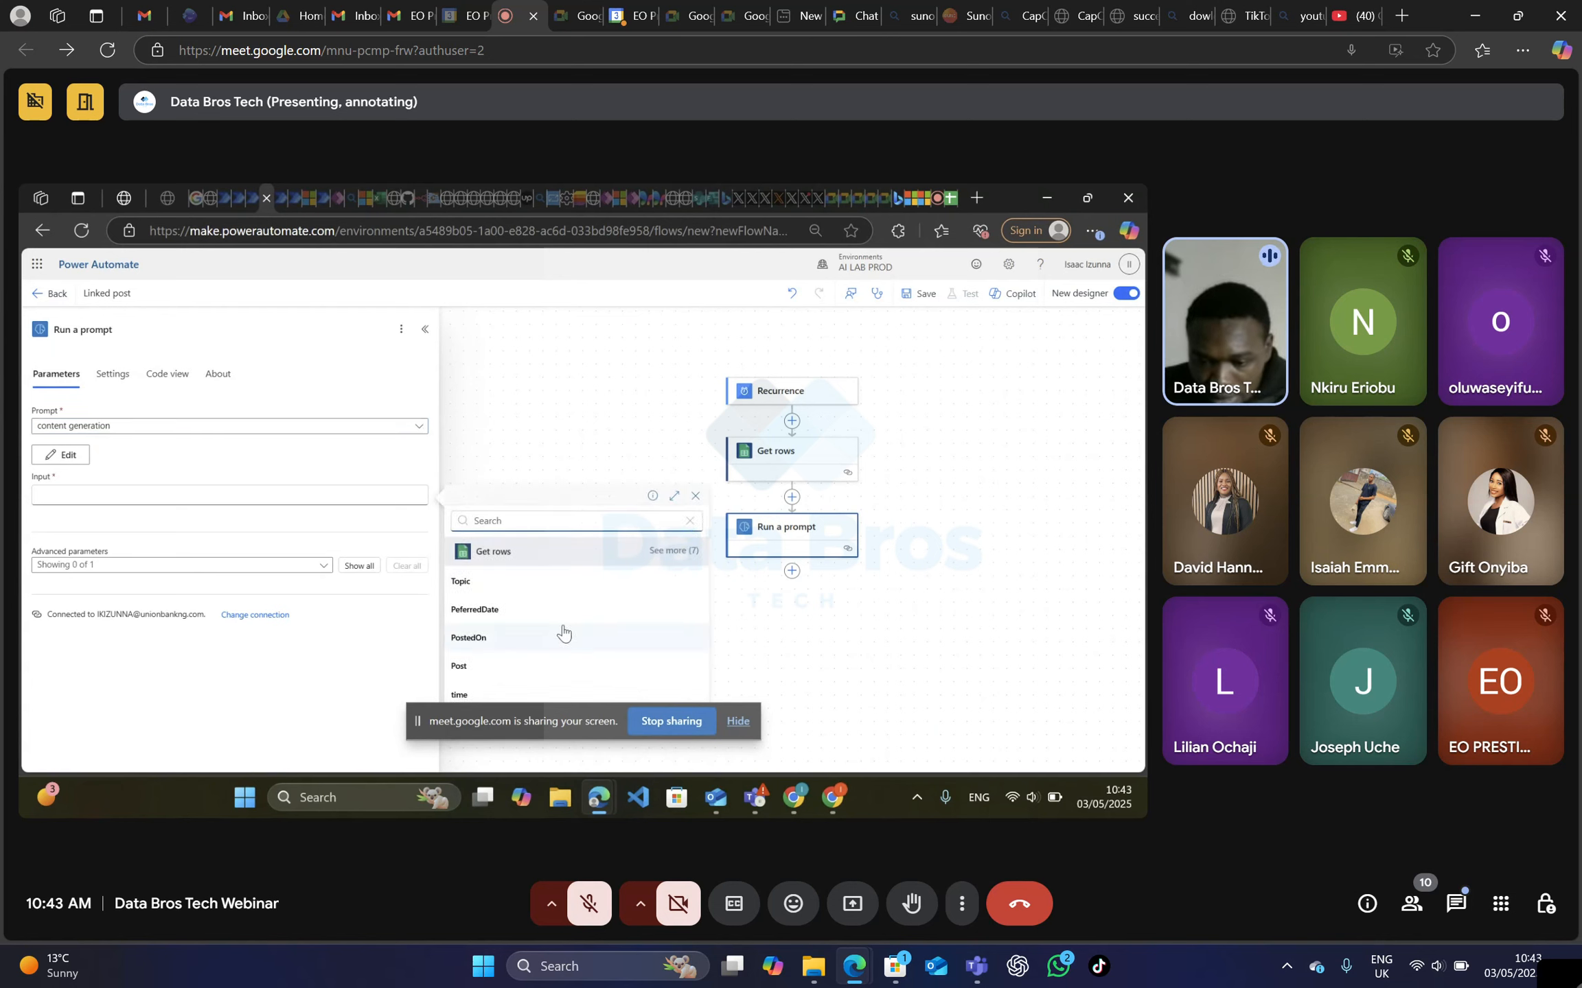
{"action": "left_click", "coordinate": [462, 582]}
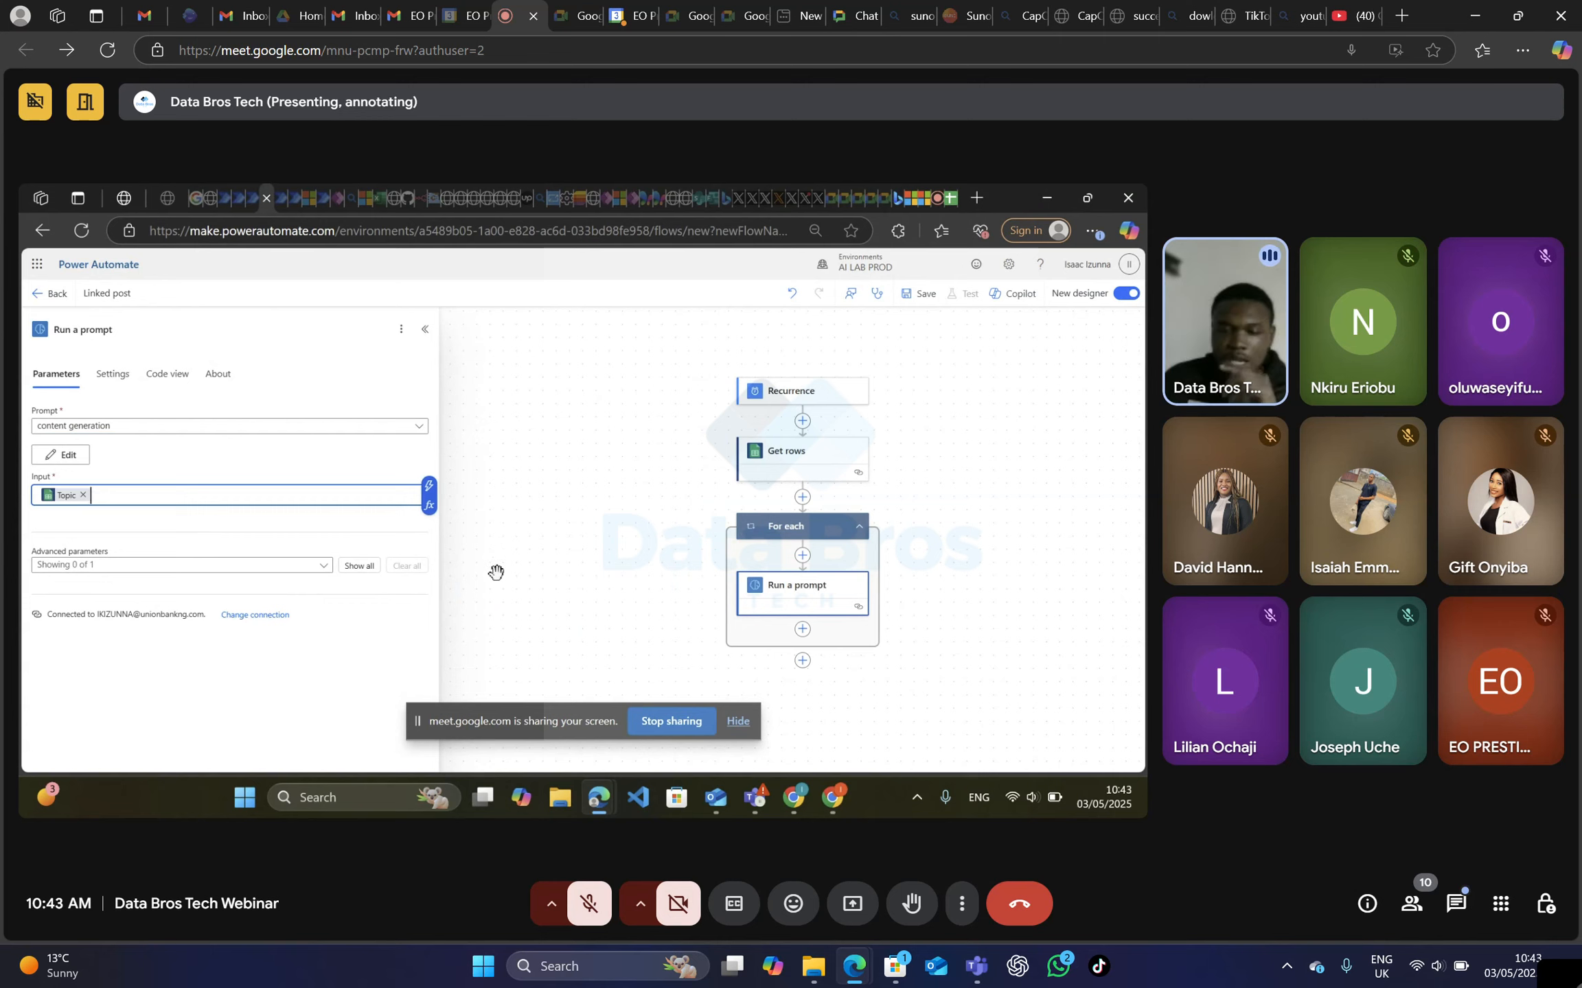
Add the LinkedIn V2 "Post an article" action after Run a prompt inside the For each loop, searching for "linkedin".
{"action": "scroll", "coordinate": [879, 610], "scroll_direction": "down", "scroll_amount": 1}
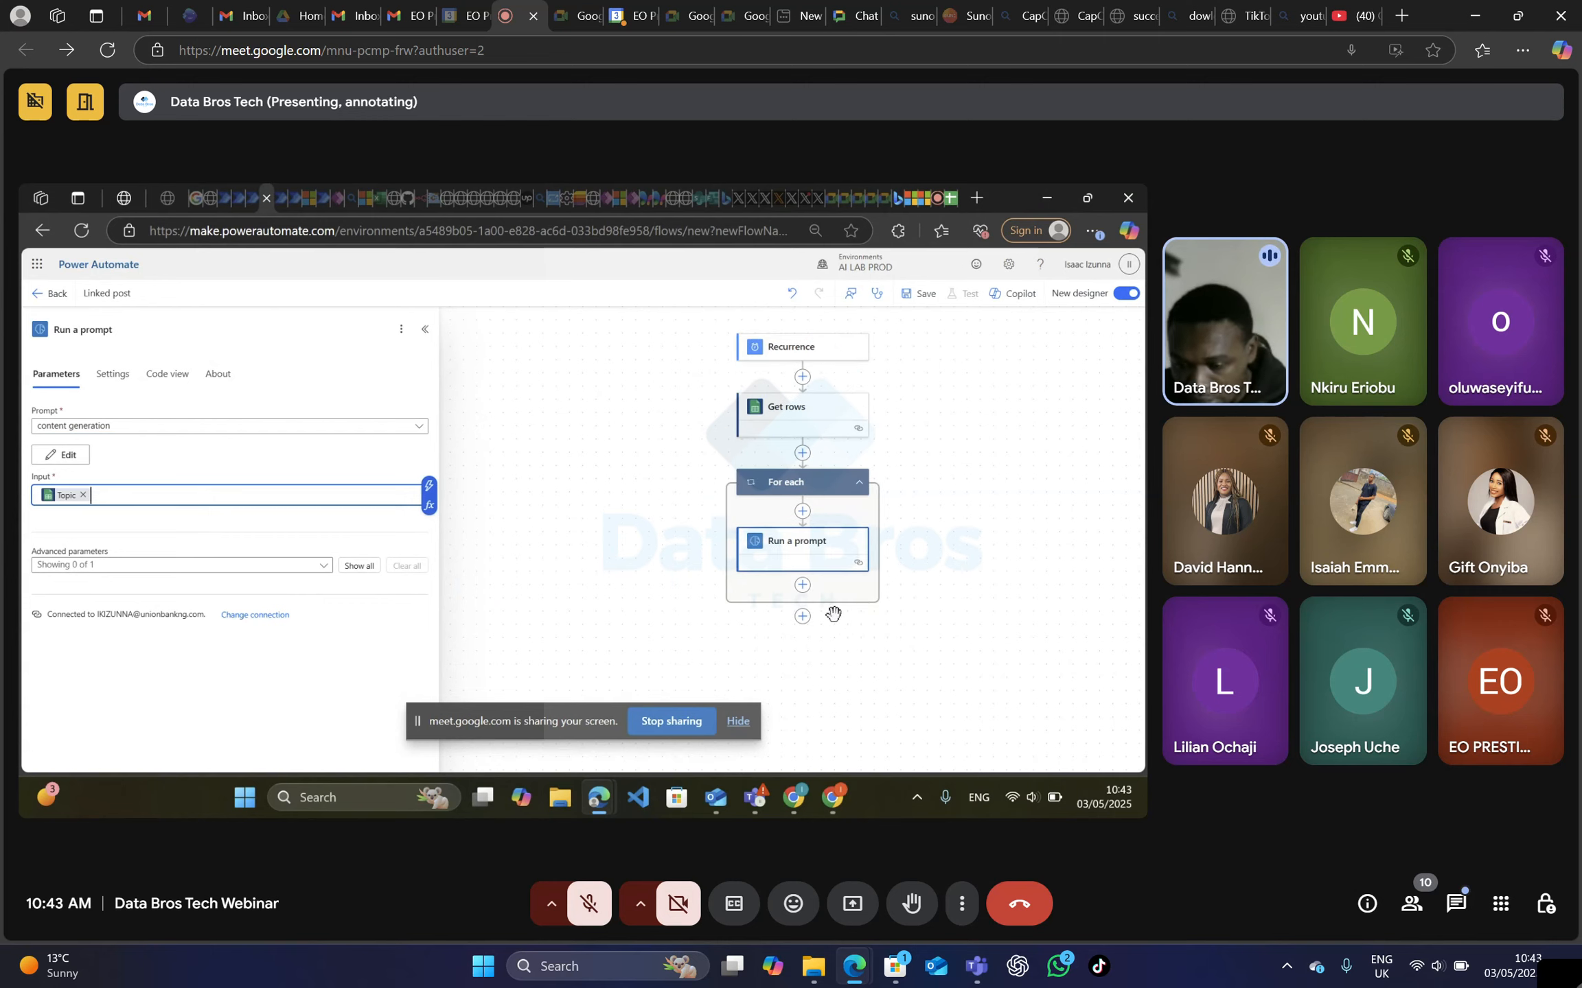
{"action": "left_click", "coordinate": [804, 589]}
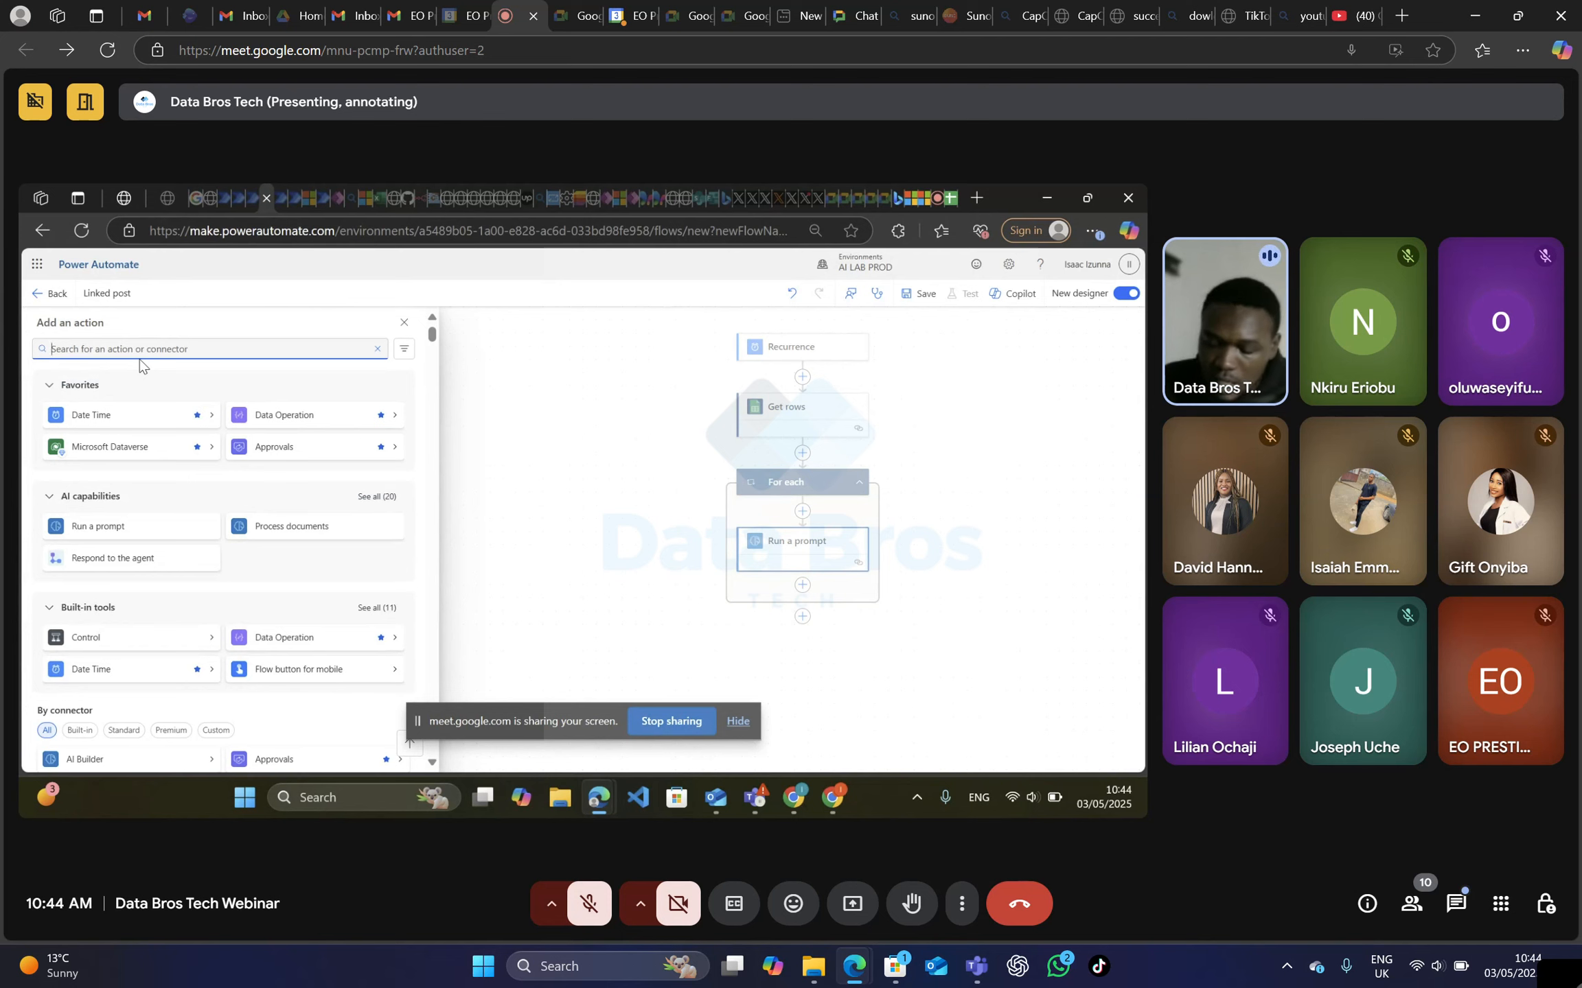
{"action": "type", "text": "l"}
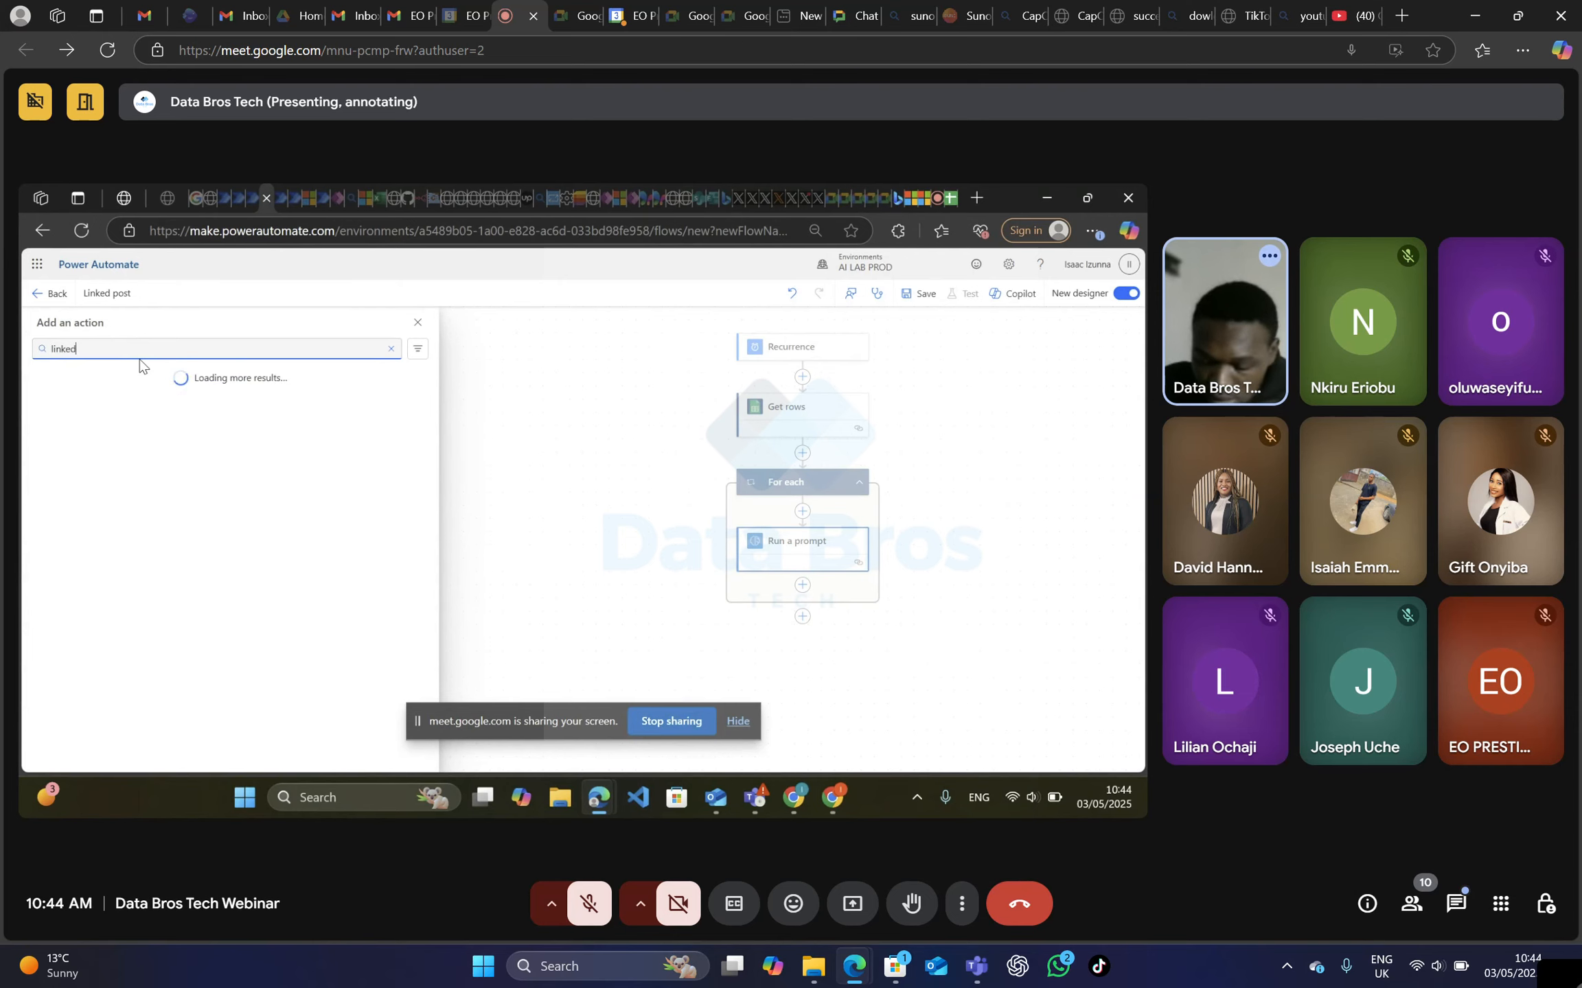
{"action": "type", "text": "inked"}
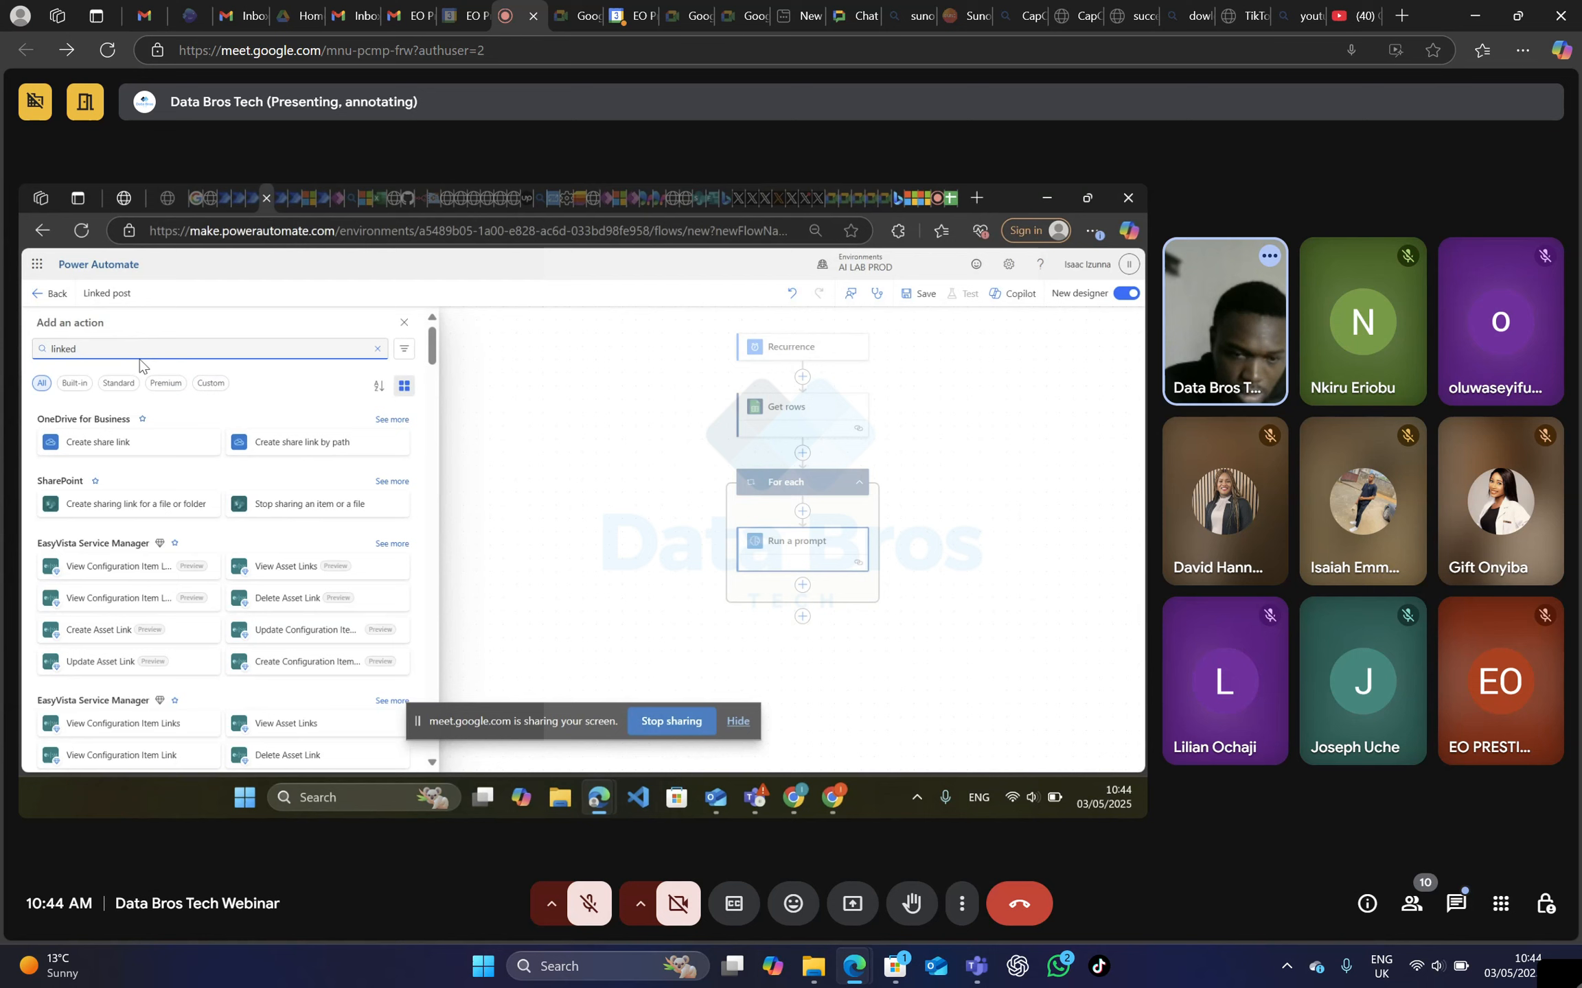
{"action": "type", "text": "in"}
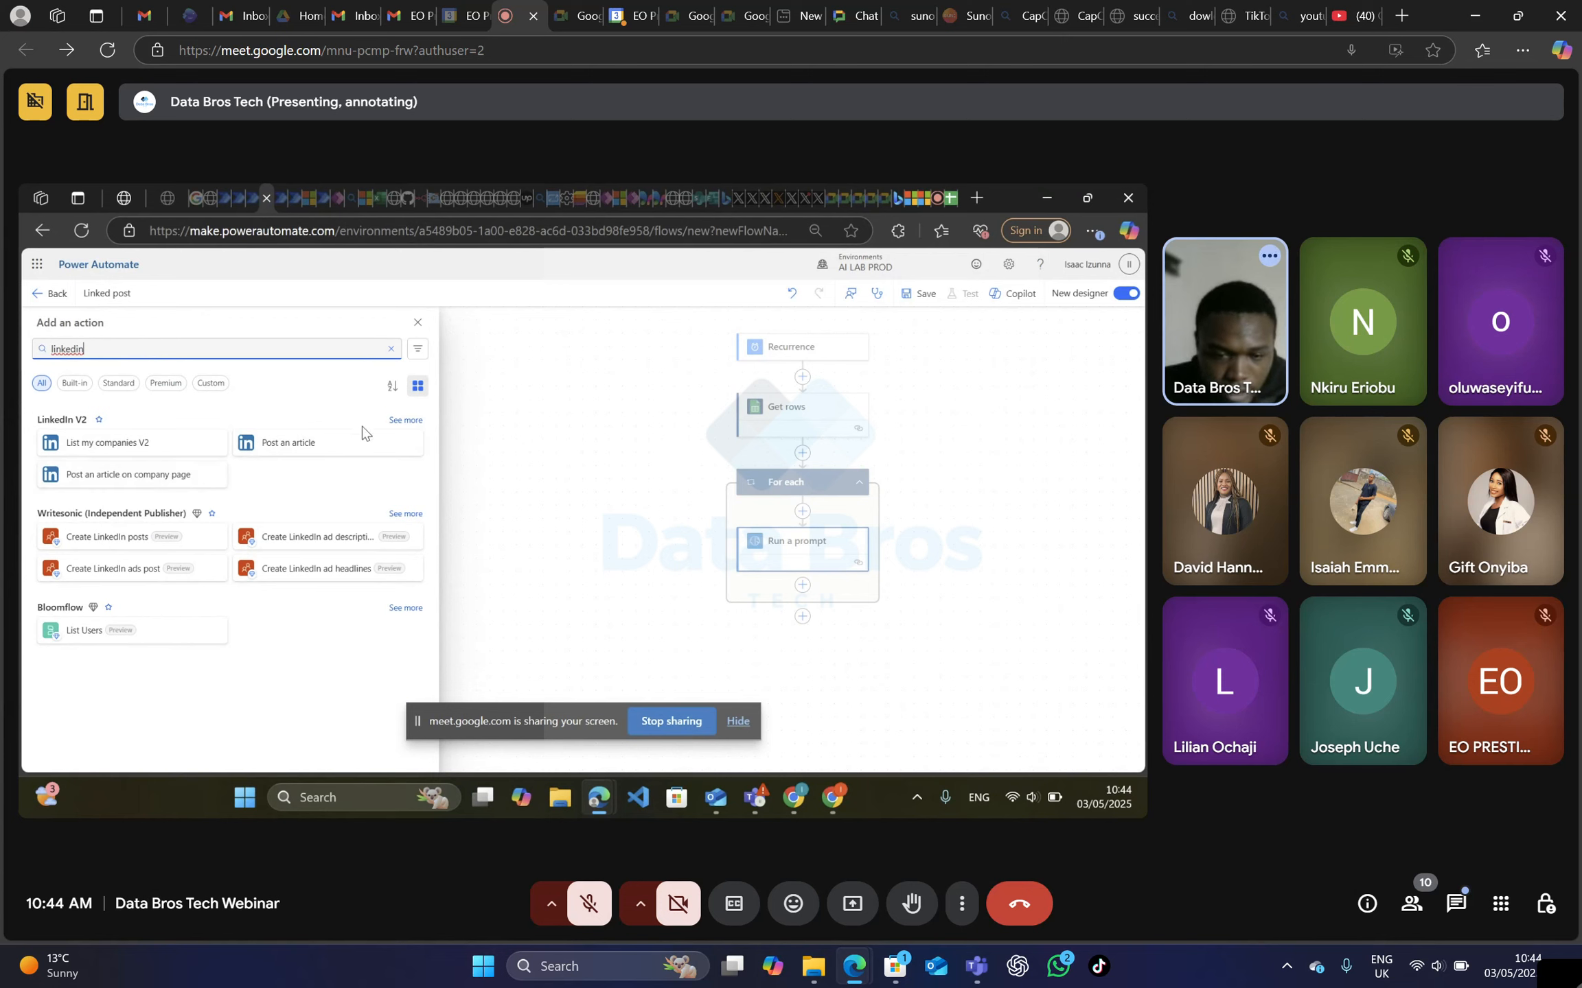
{"action": "left_click", "coordinate": [404, 420]}
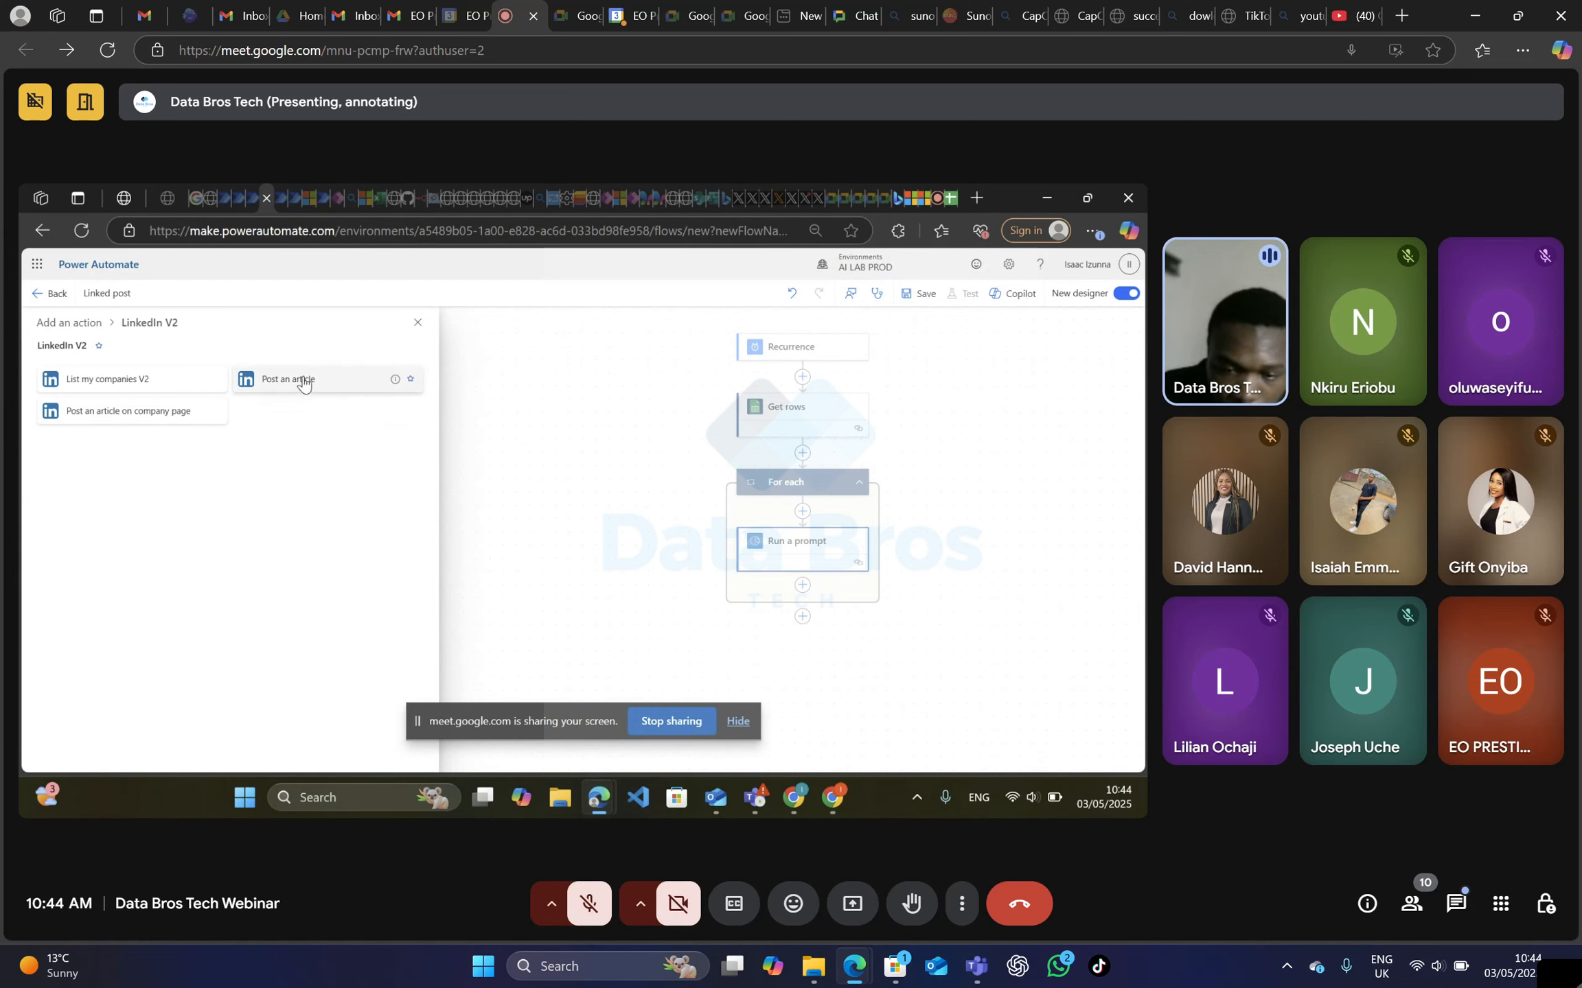
{"action": "left_click", "coordinate": [345, 388]}
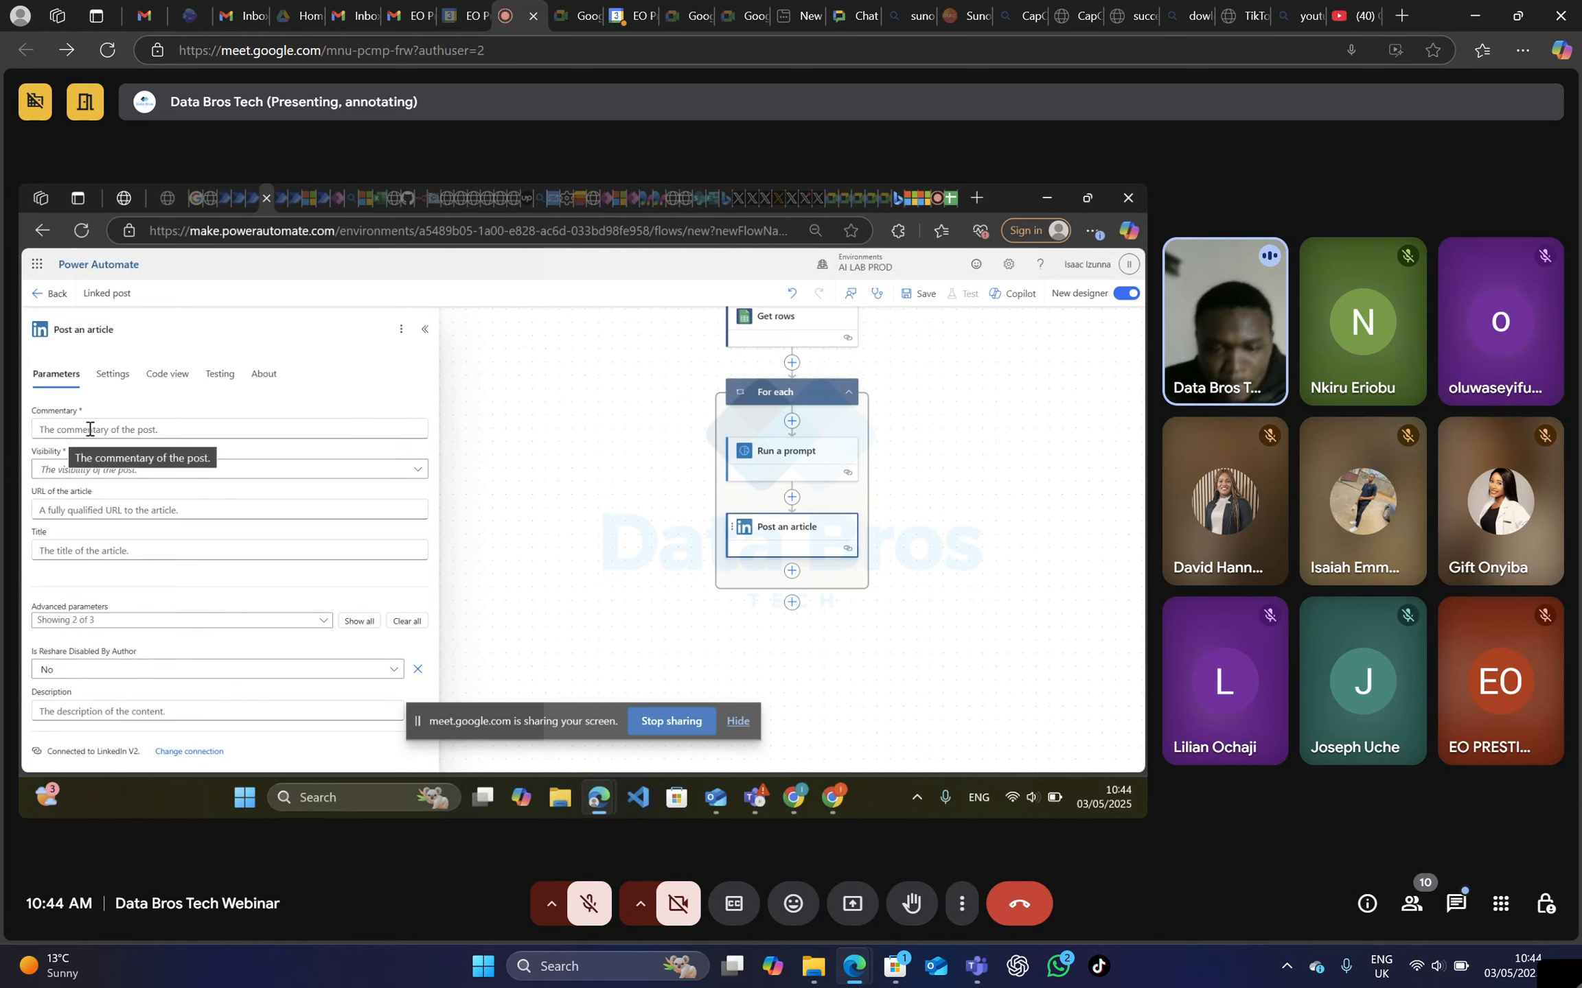
Set the article's Commentary to the Text output of Run a prompt and its Visibility to Public.
{"action": "left_click", "coordinate": [125, 425]}
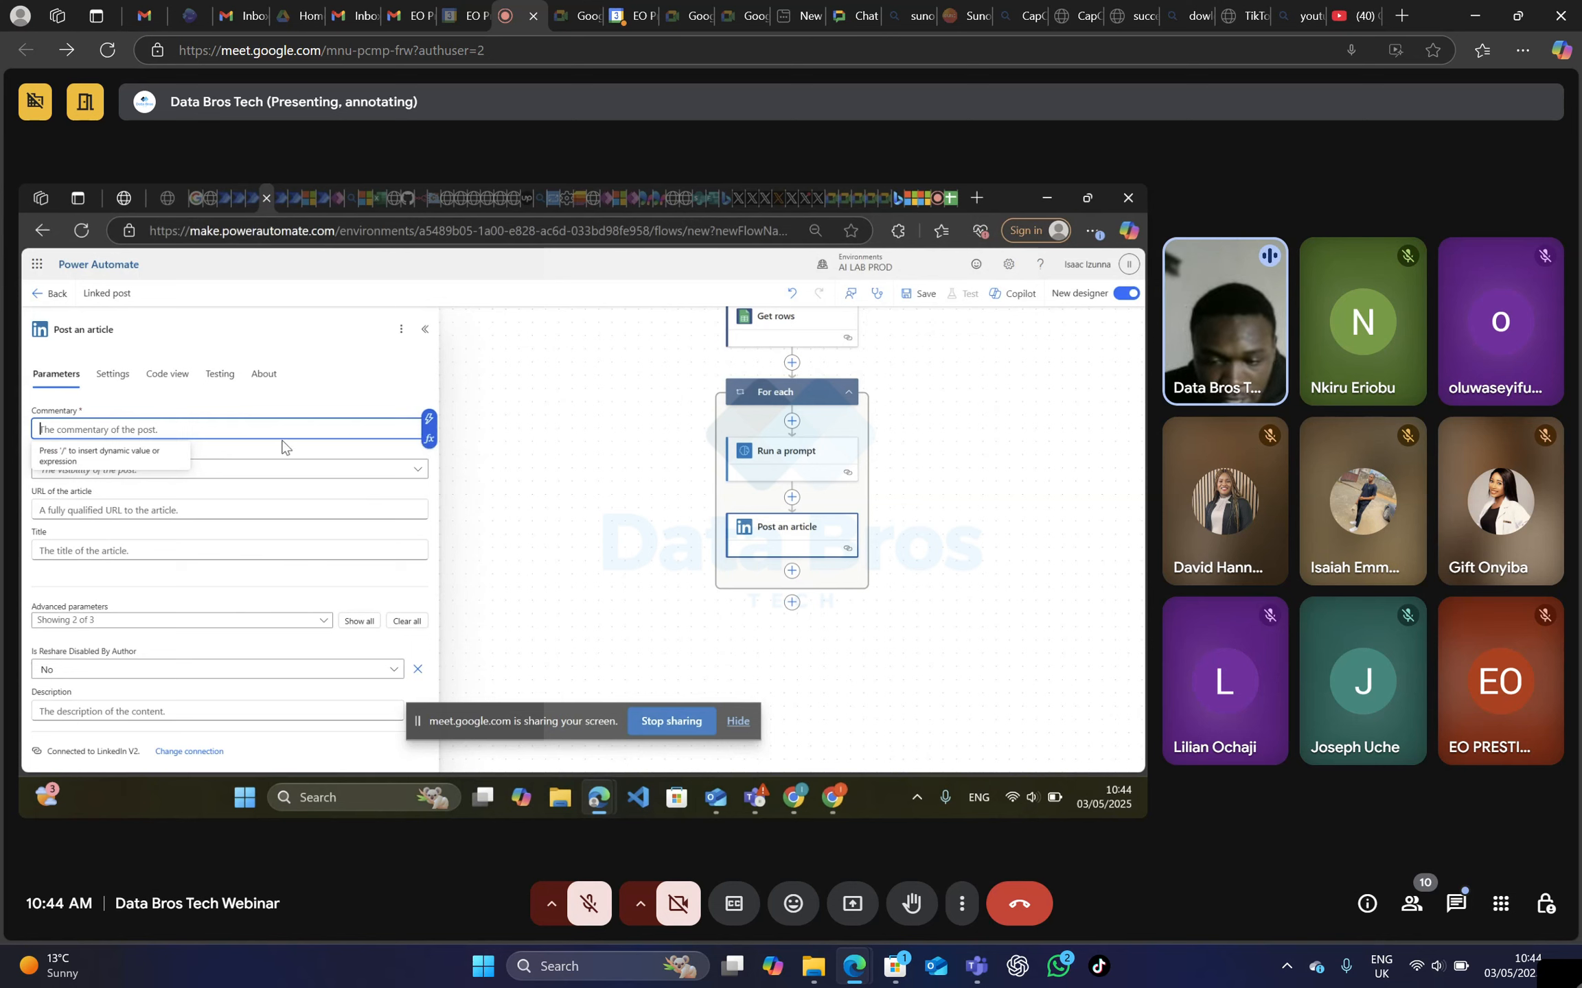
{"action": "left_click", "coordinate": [429, 420]}
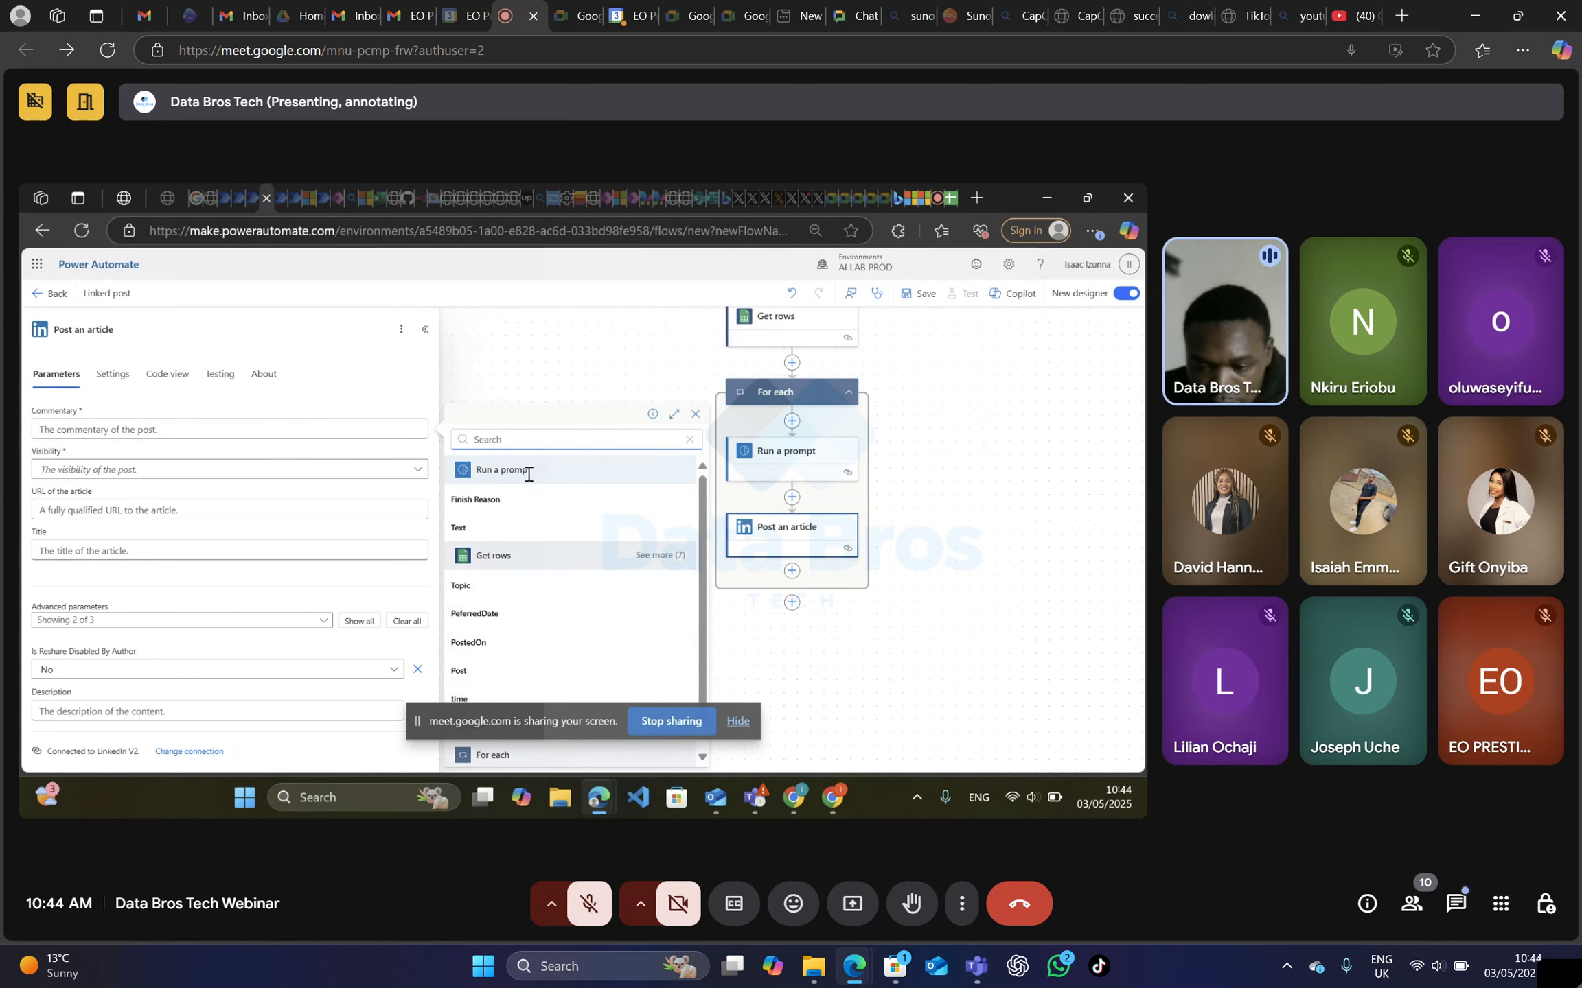
{"action": "left_click", "coordinate": [498, 529]}
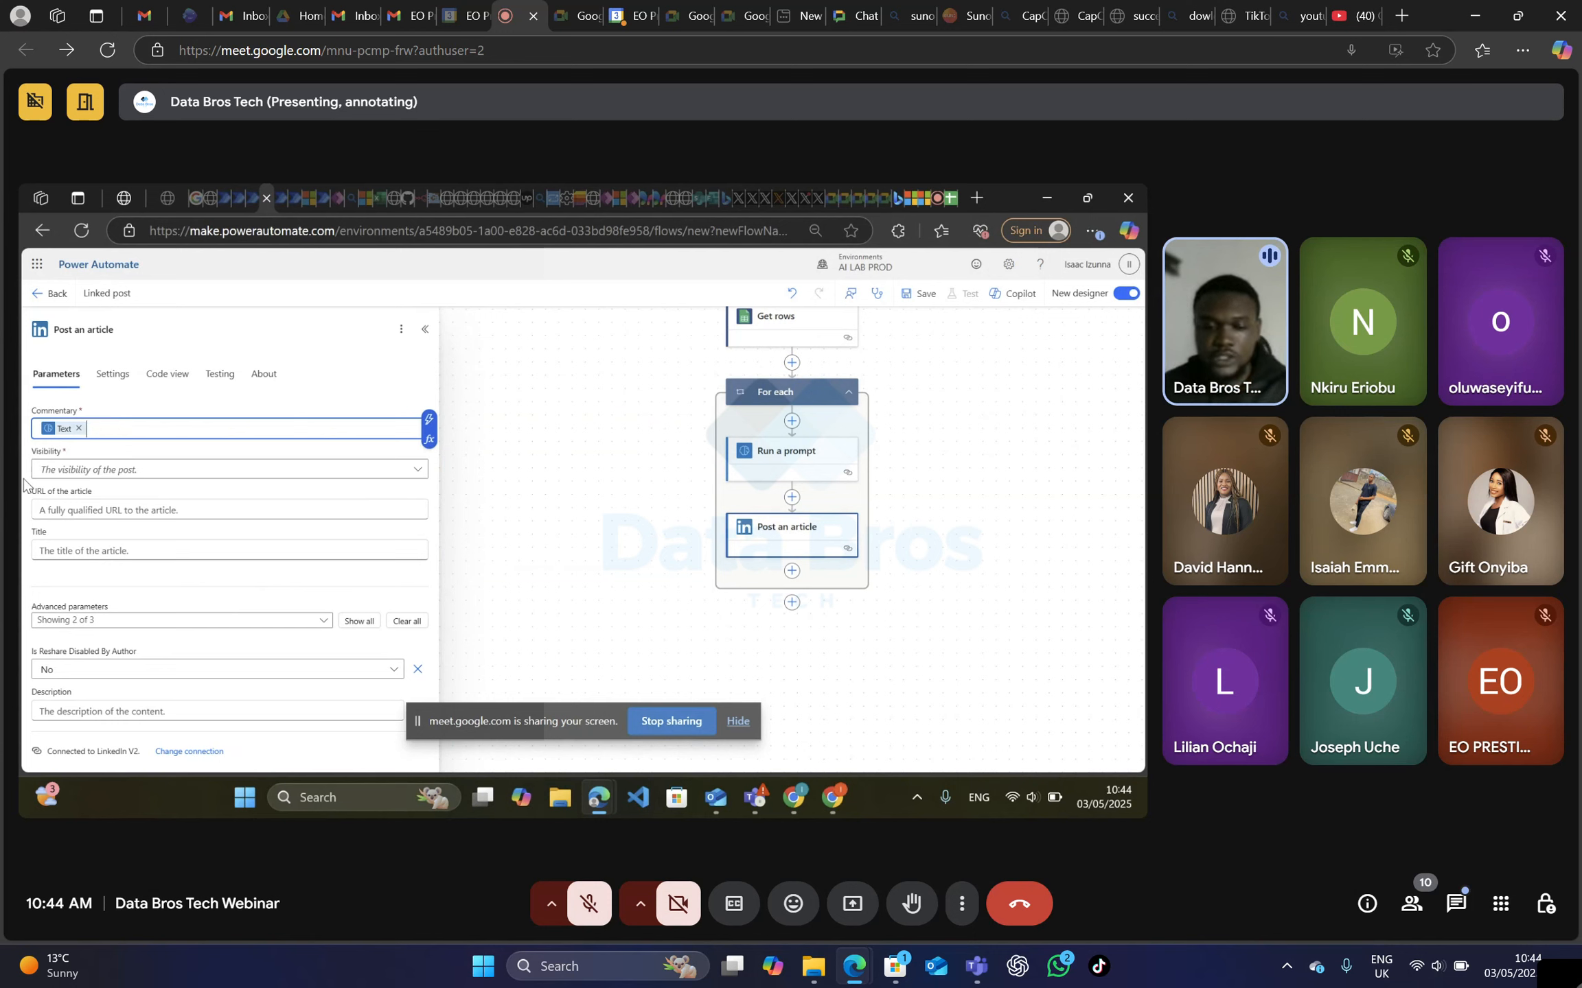
{"action": "left_click", "coordinate": [180, 474]}
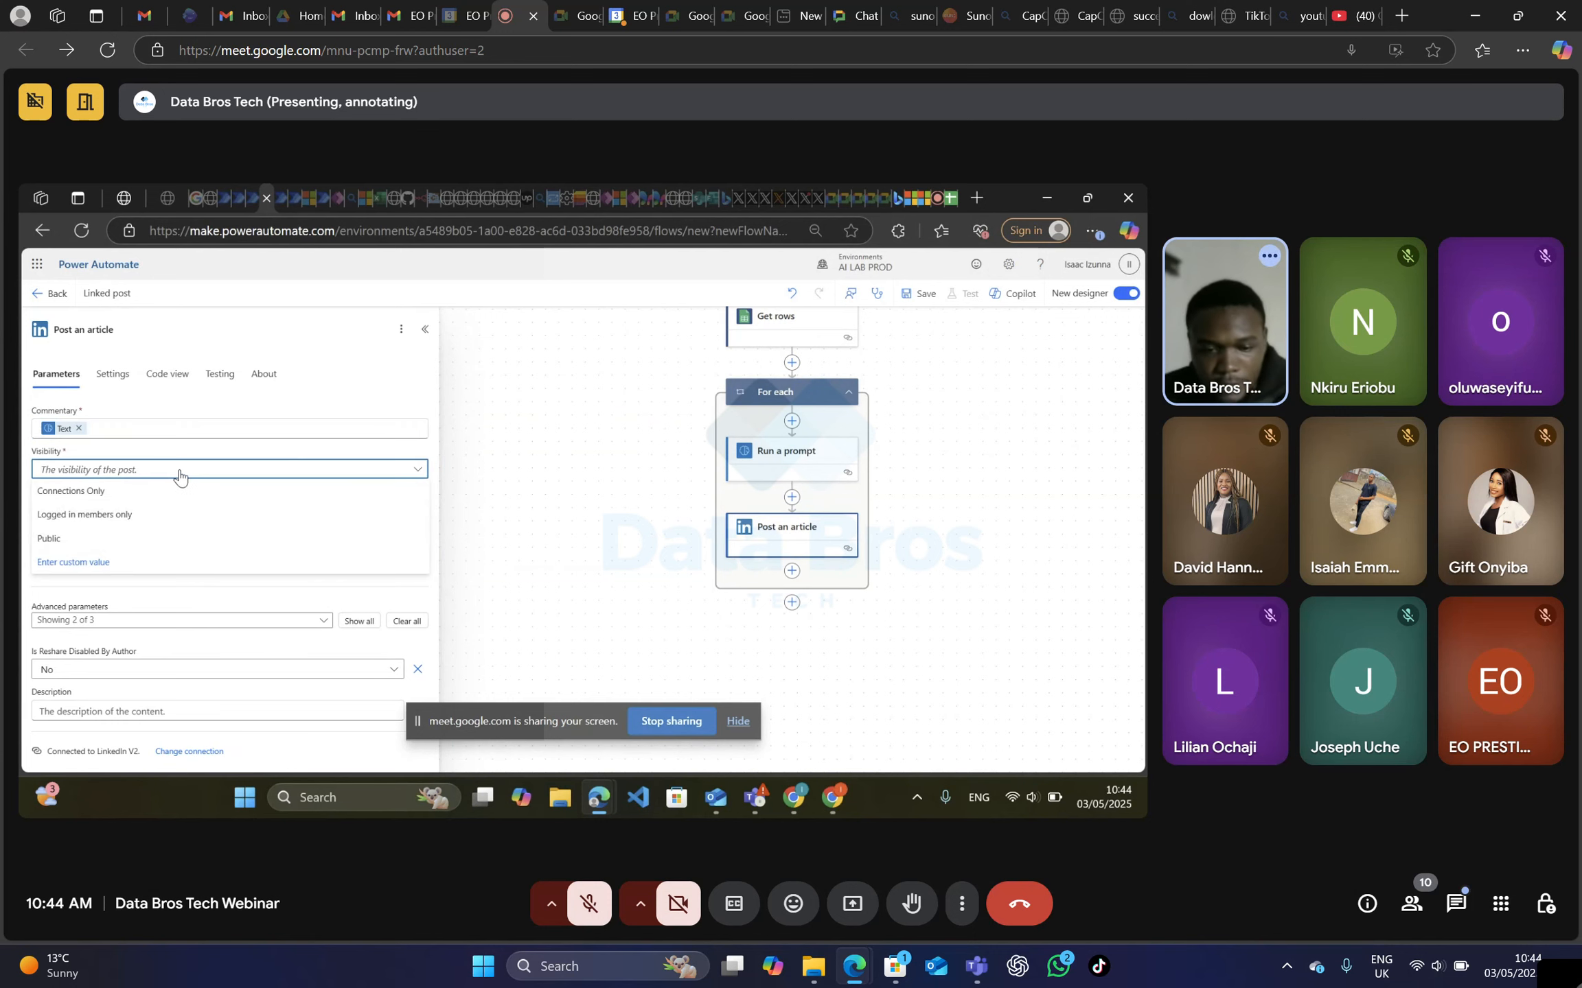
{"action": "left_click", "coordinate": [127, 543]}
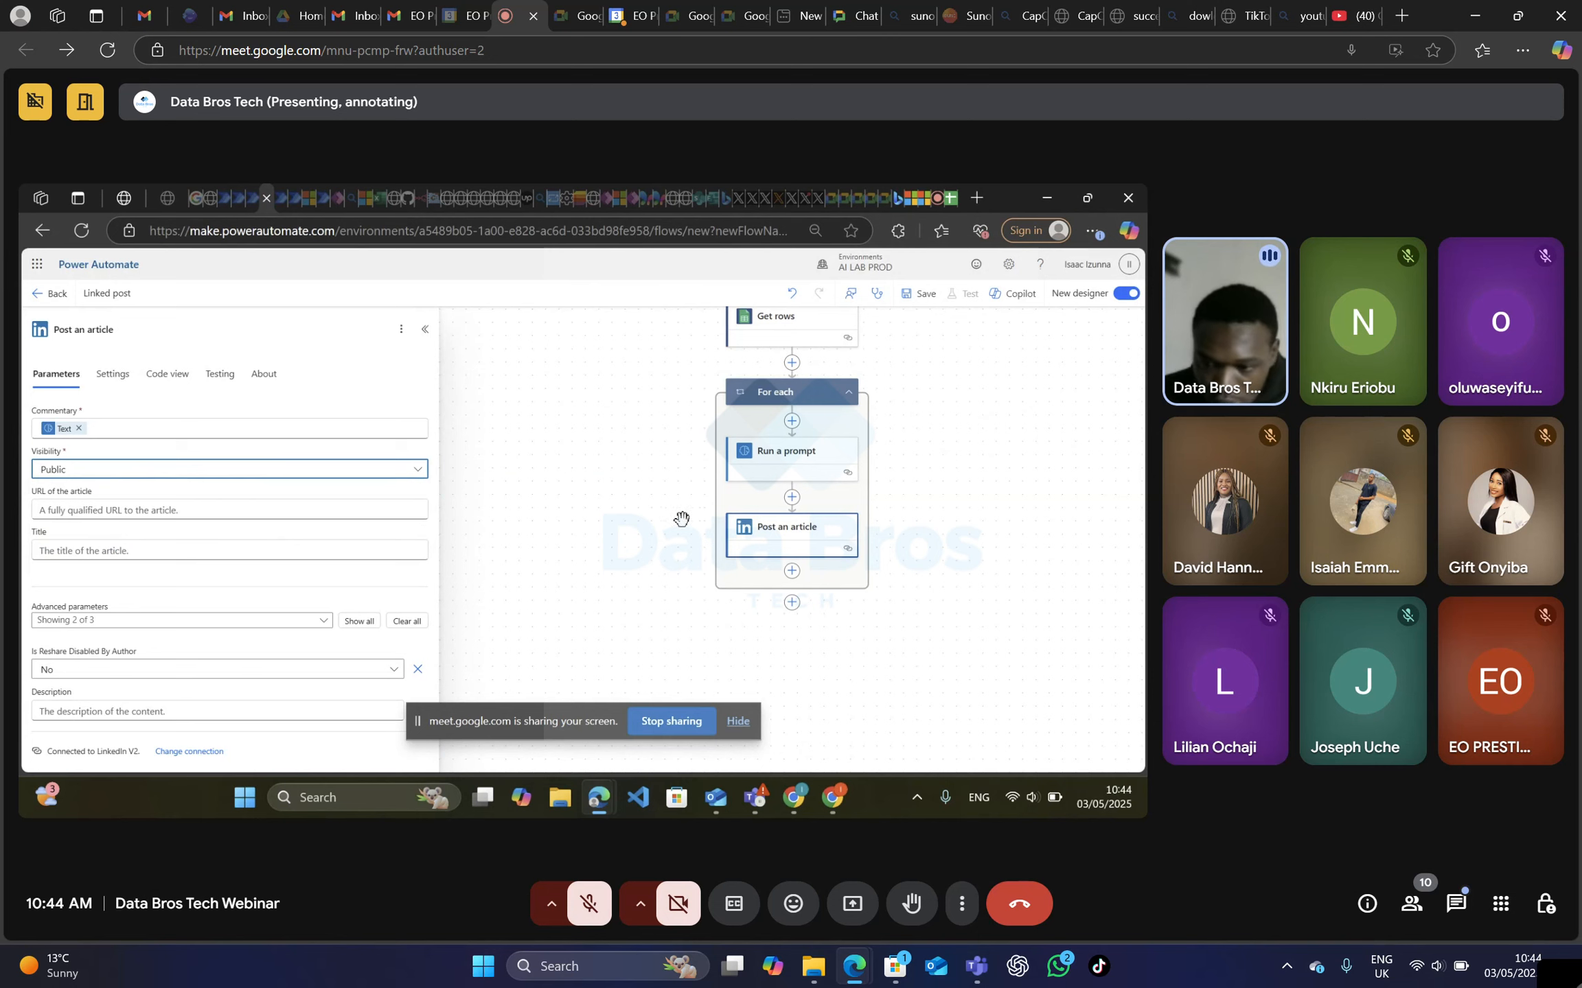
{"action": "left_click_drag", "start_coordinate": [652, 522], "coordinate": [646, 531]}
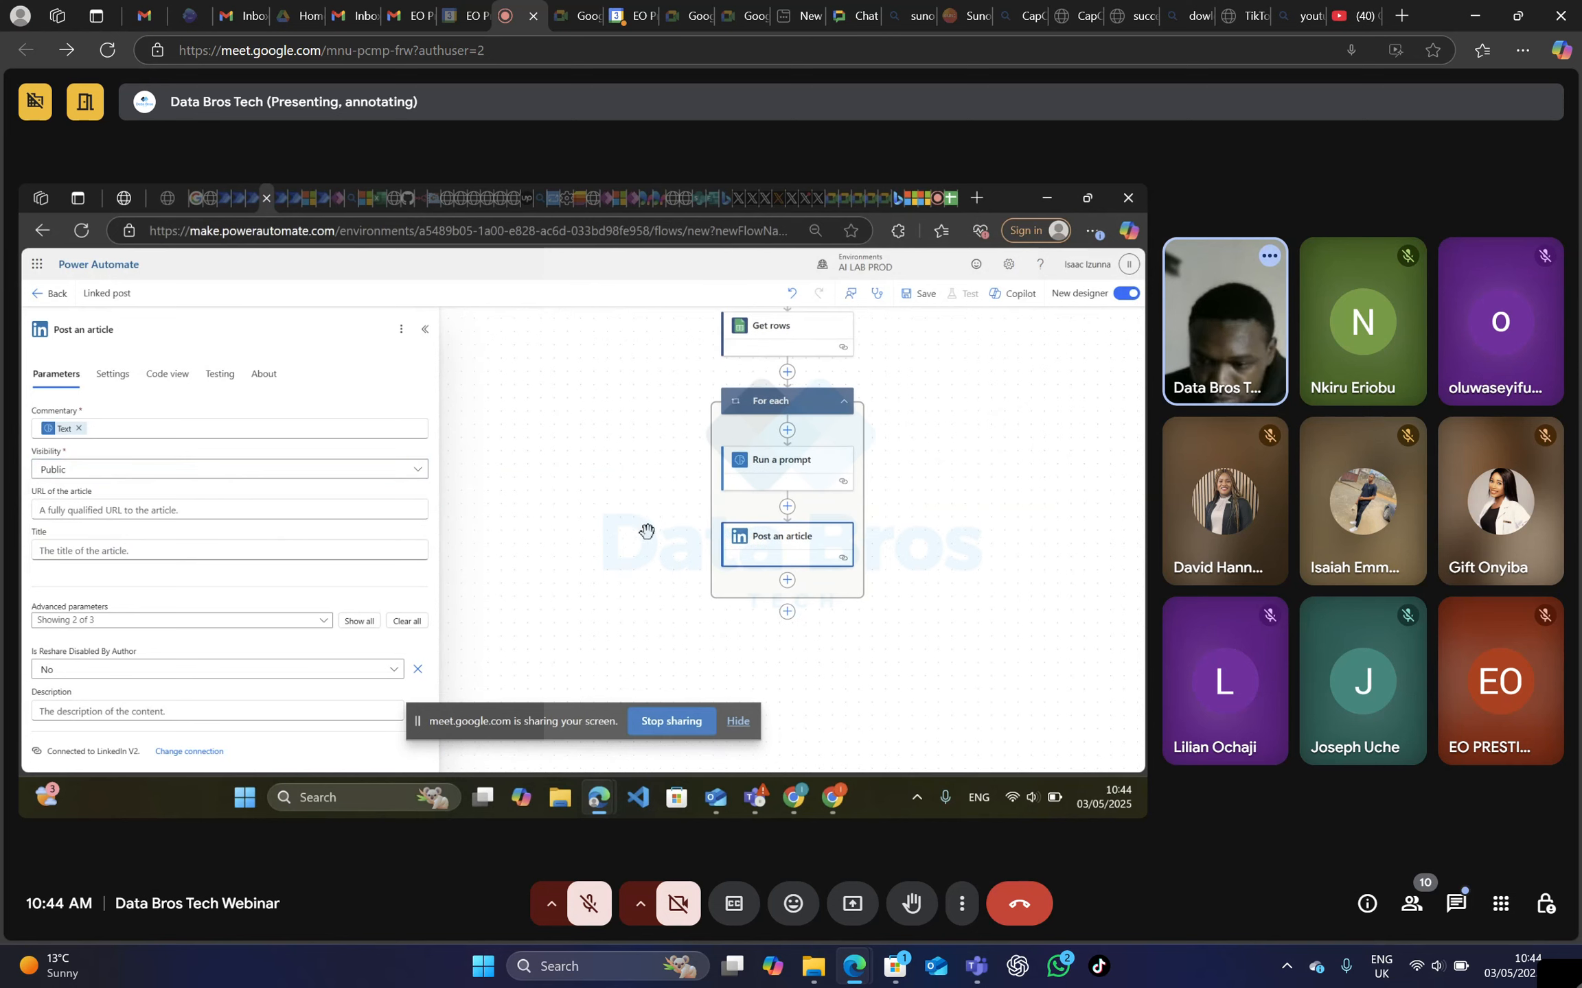
{"action": "left_click", "coordinate": [425, 329]}
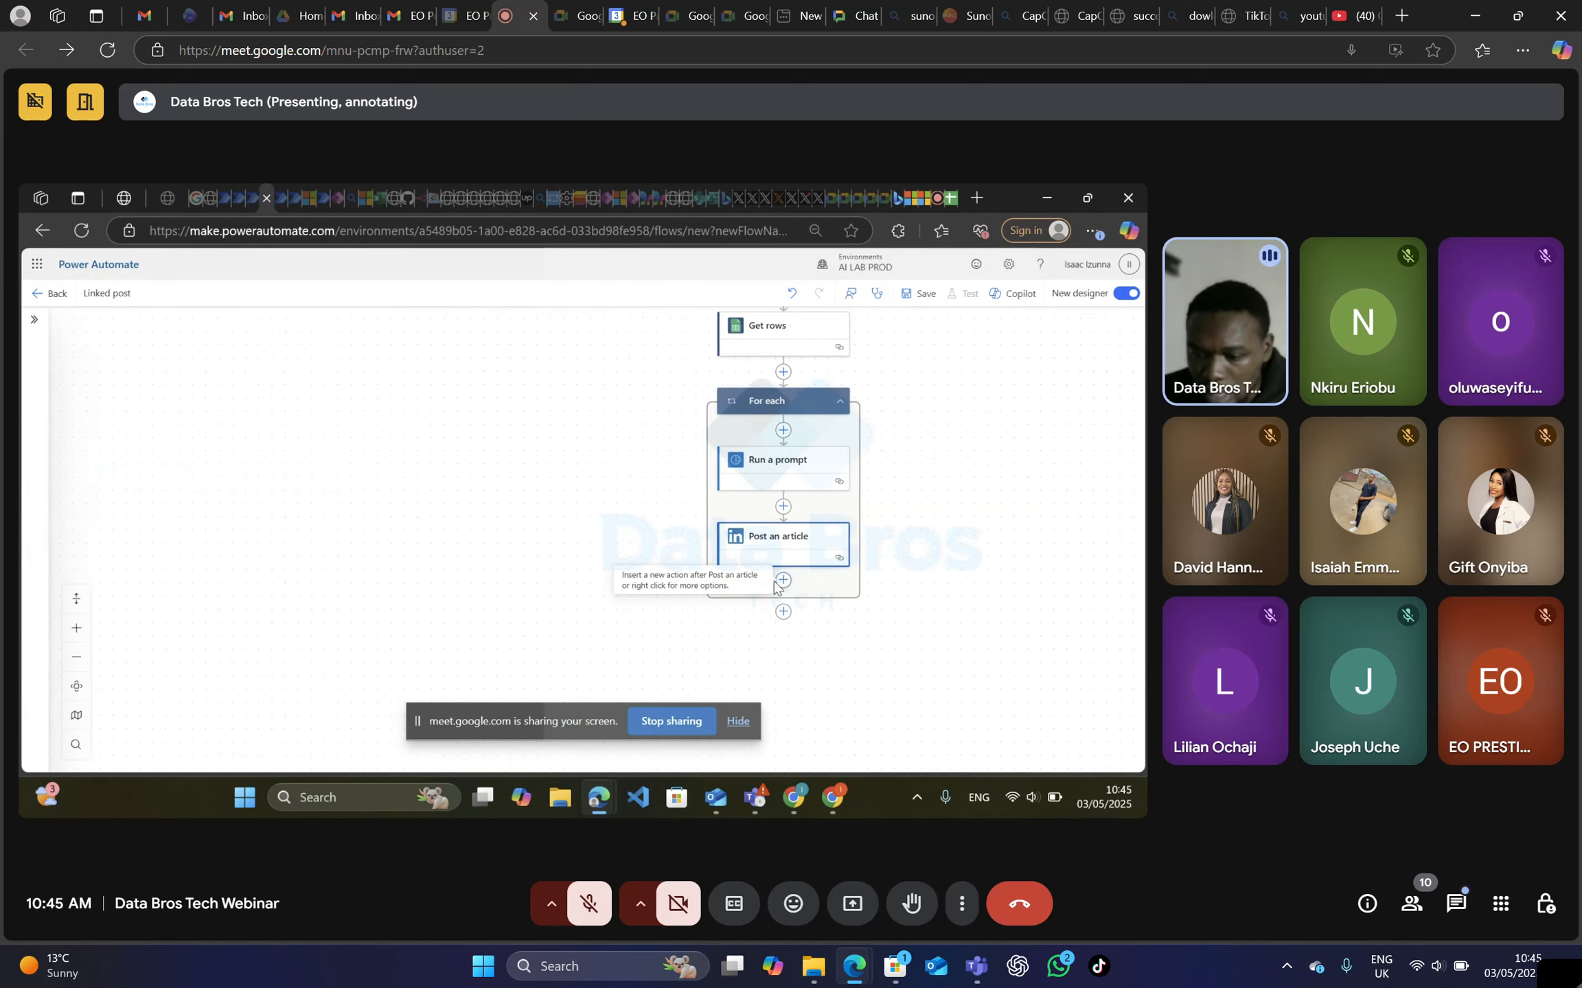
Add the Google Sheets "Update row" action after Post an article inside the For each loop.
{"action": "left_click", "coordinate": [783, 581]}
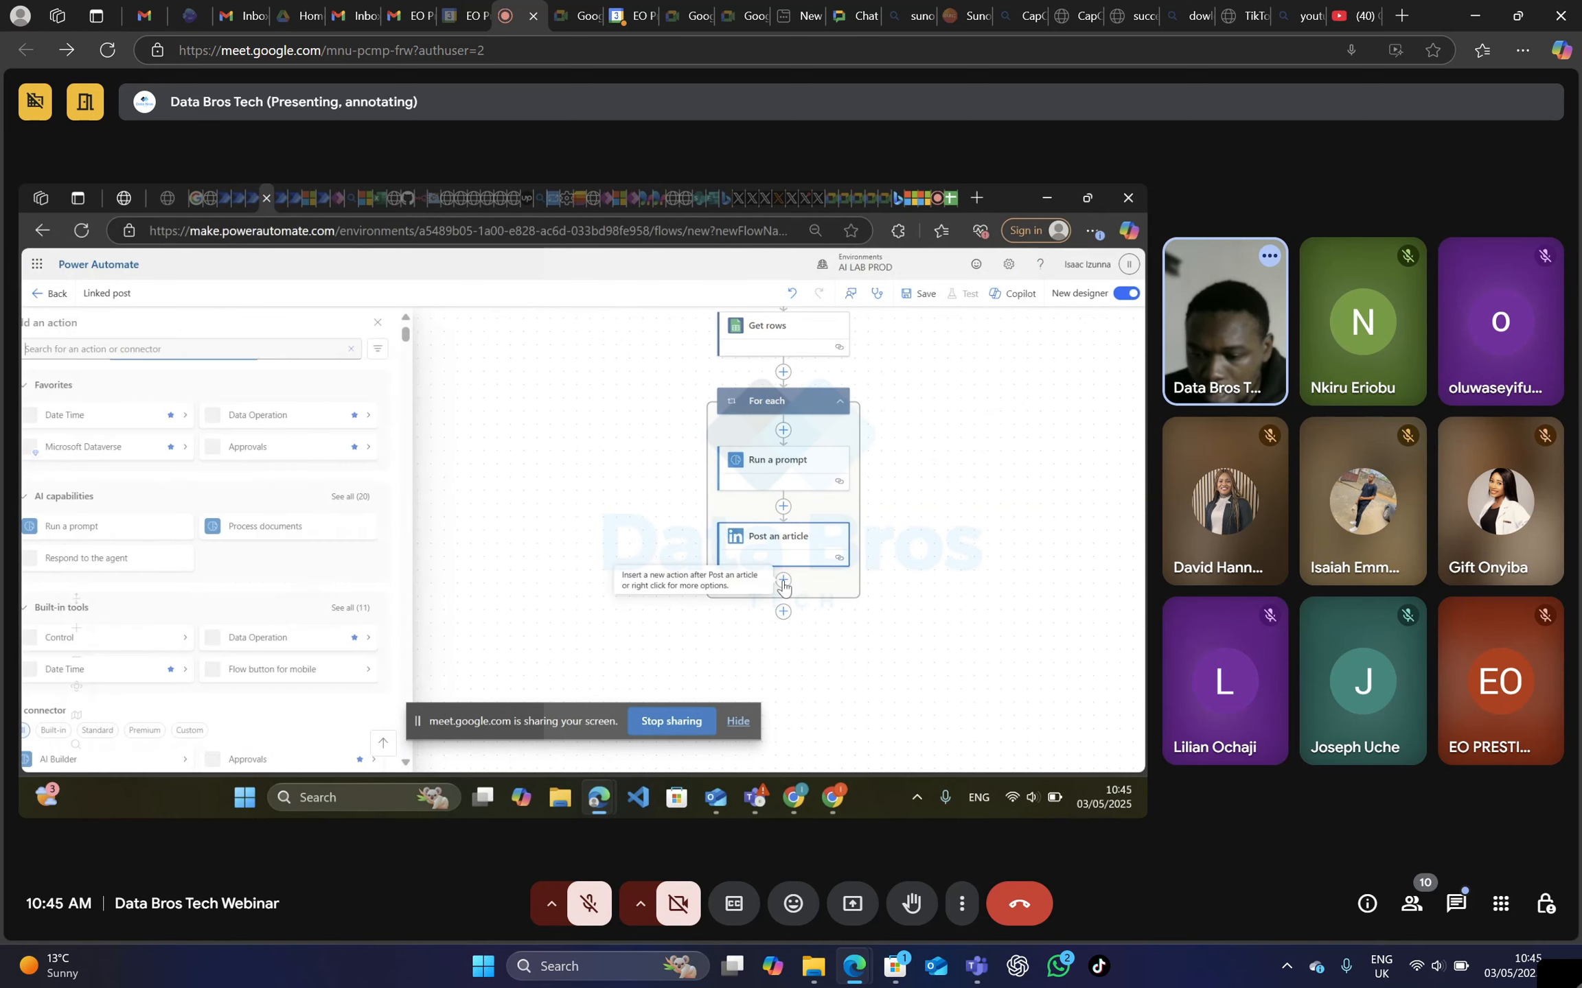
{"action": "left_click", "coordinate": [167, 348]}
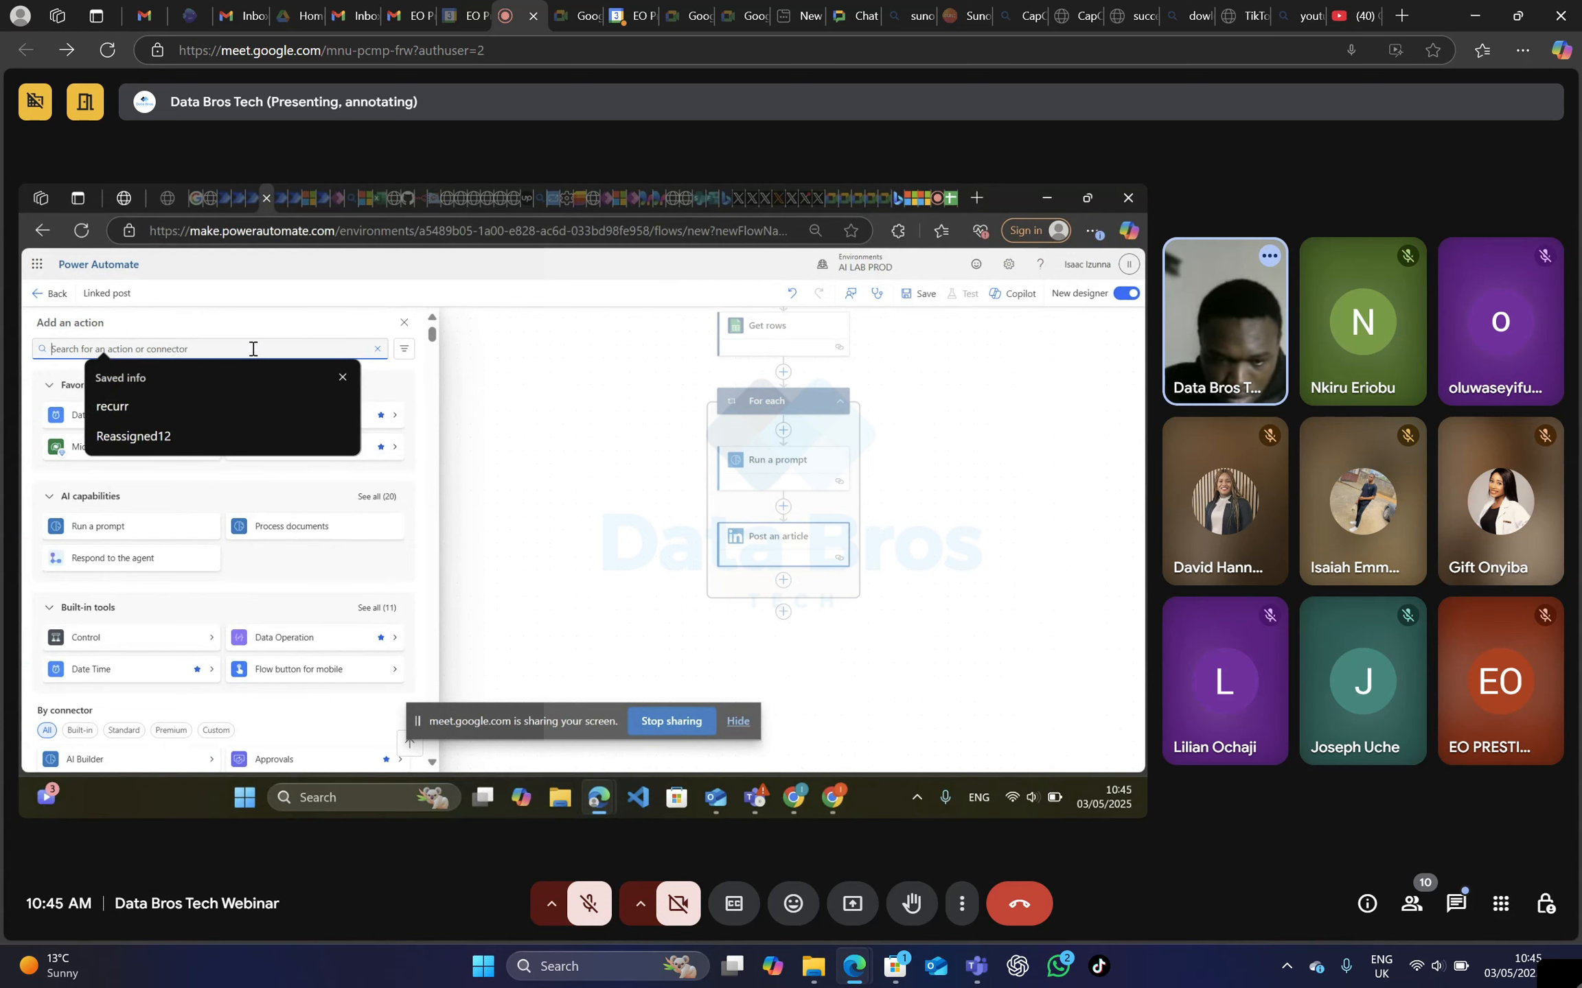
{"action": "type", "text": "googl"}
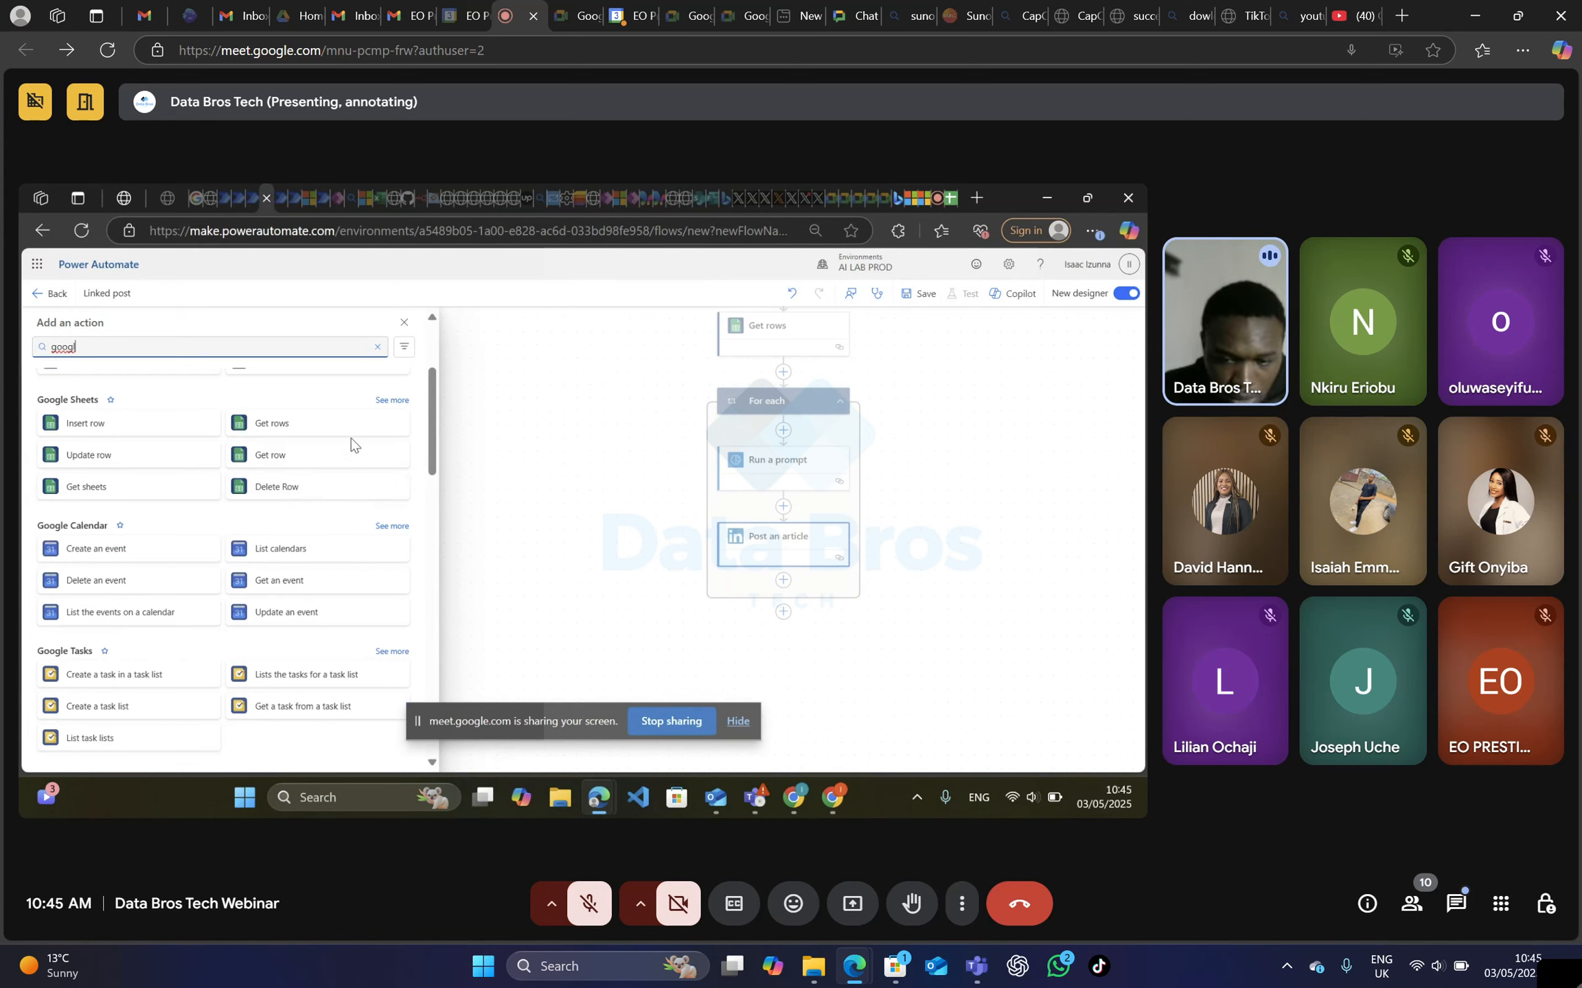
{"action": "left_click", "coordinate": [83, 469]}
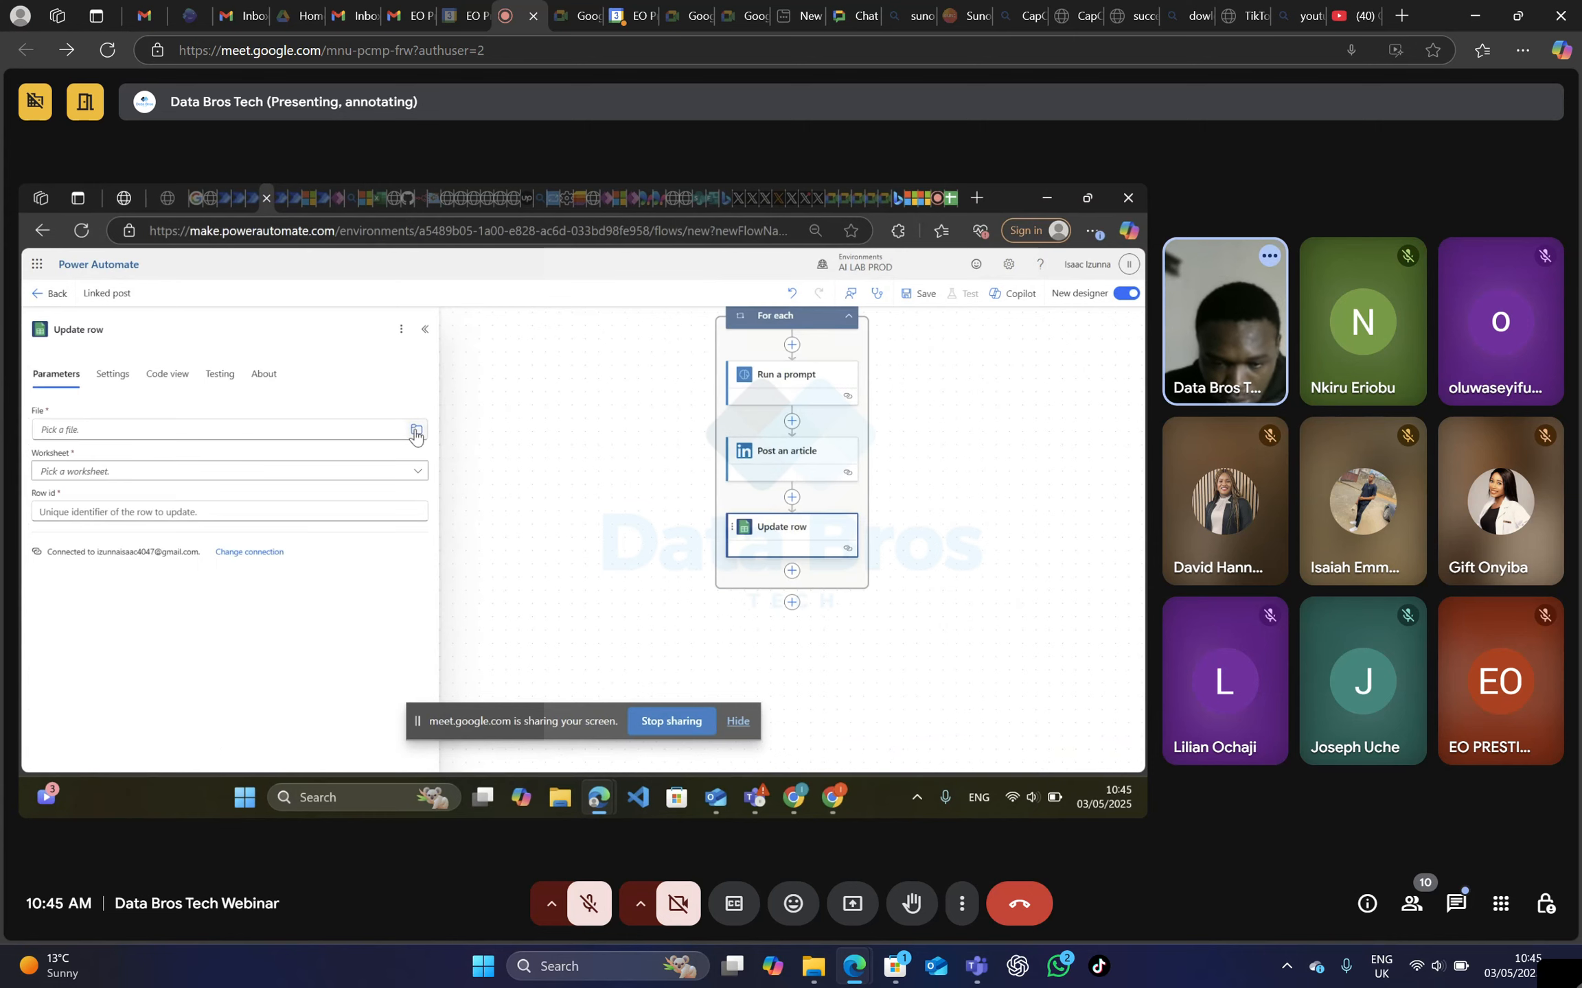
Set the Update row file to "Linkedin Post doc" from GoogleDrive and its worksheet to Sheet2.
{"action": "left_click", "coordinate": [416, 431]}
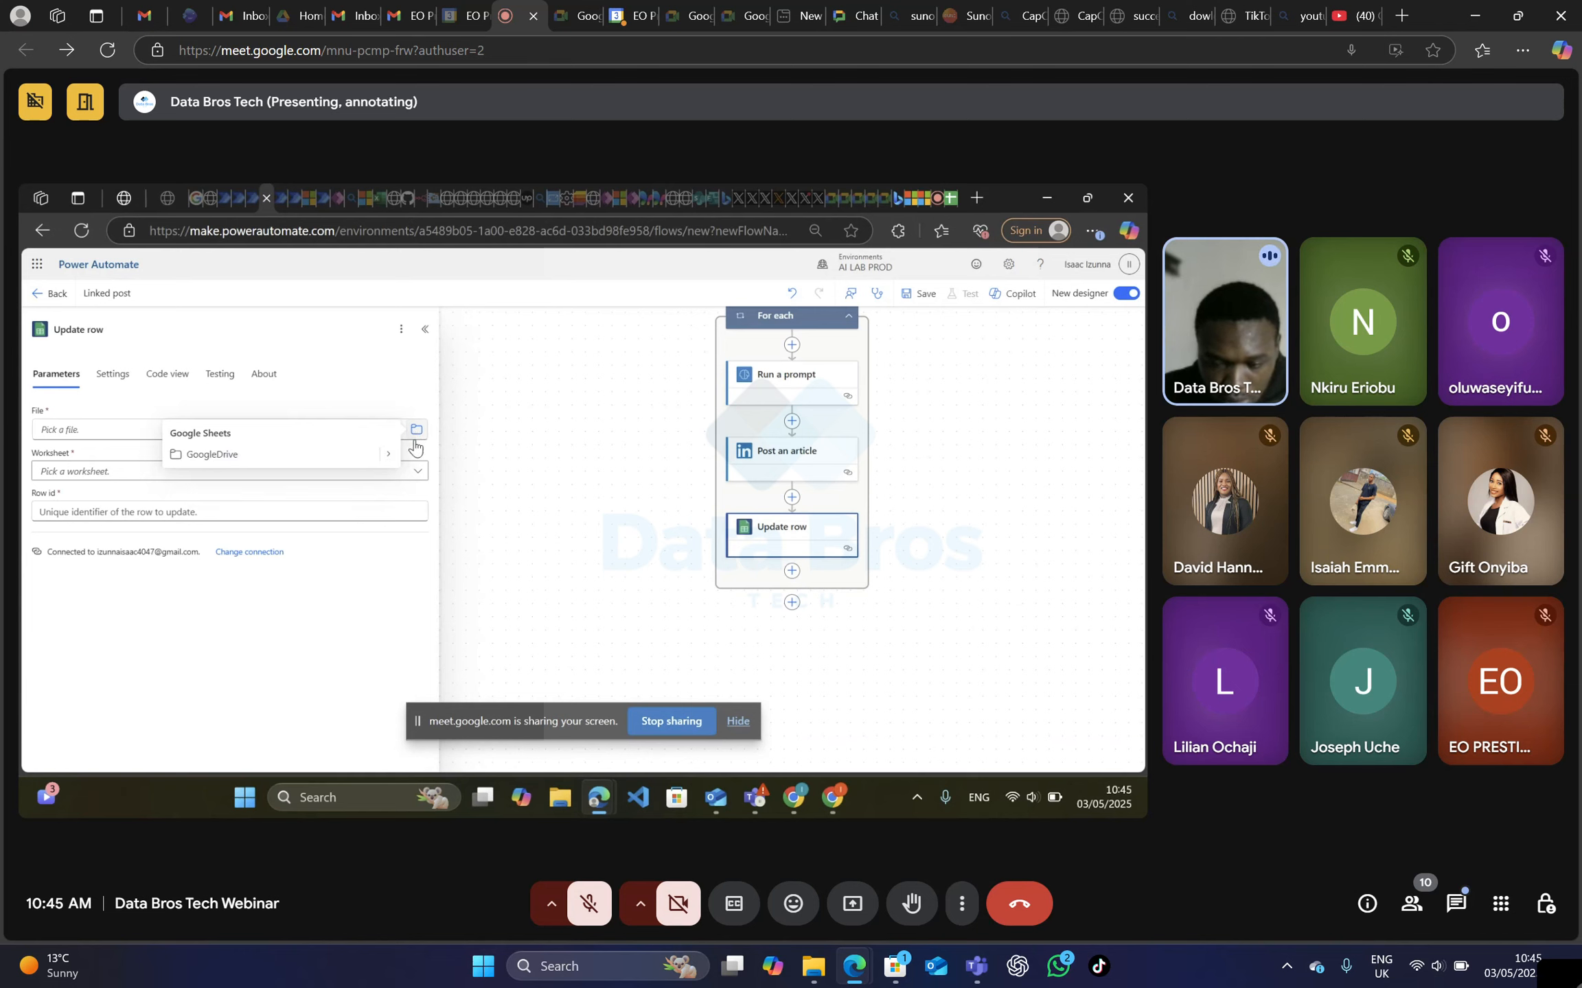
{"action": "left_click", "coordinate": [388, 454]}
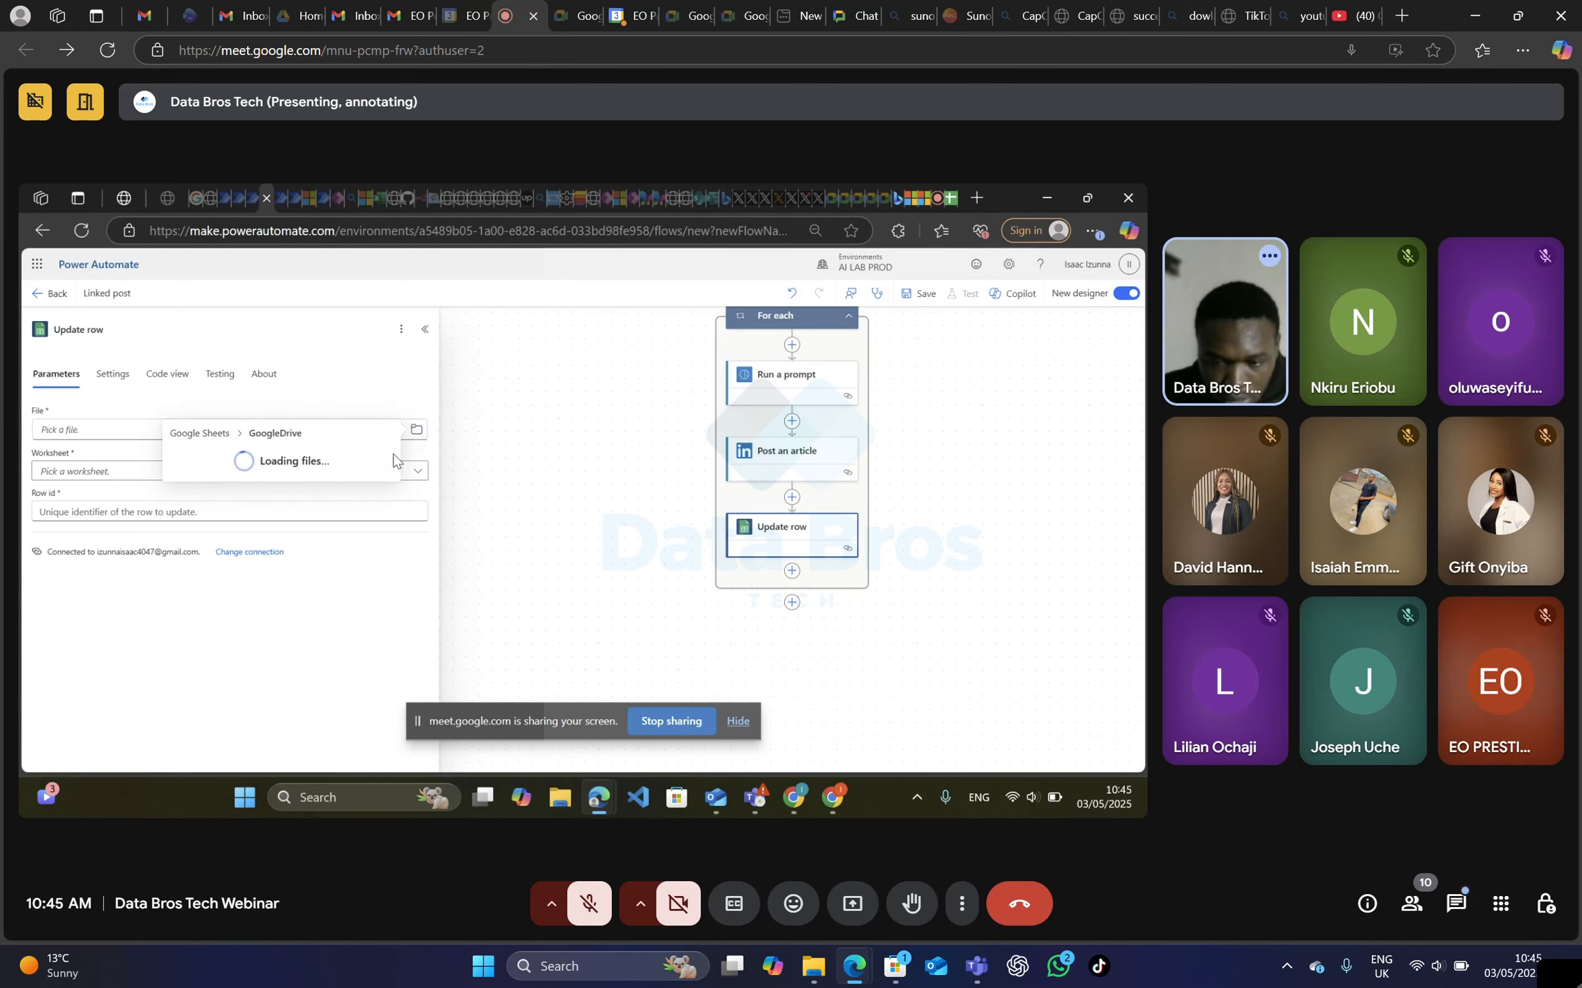
{"action": "scroll", "coordinate": [322, 508], "scroll_direction": "down", "scroll_amount": 3}
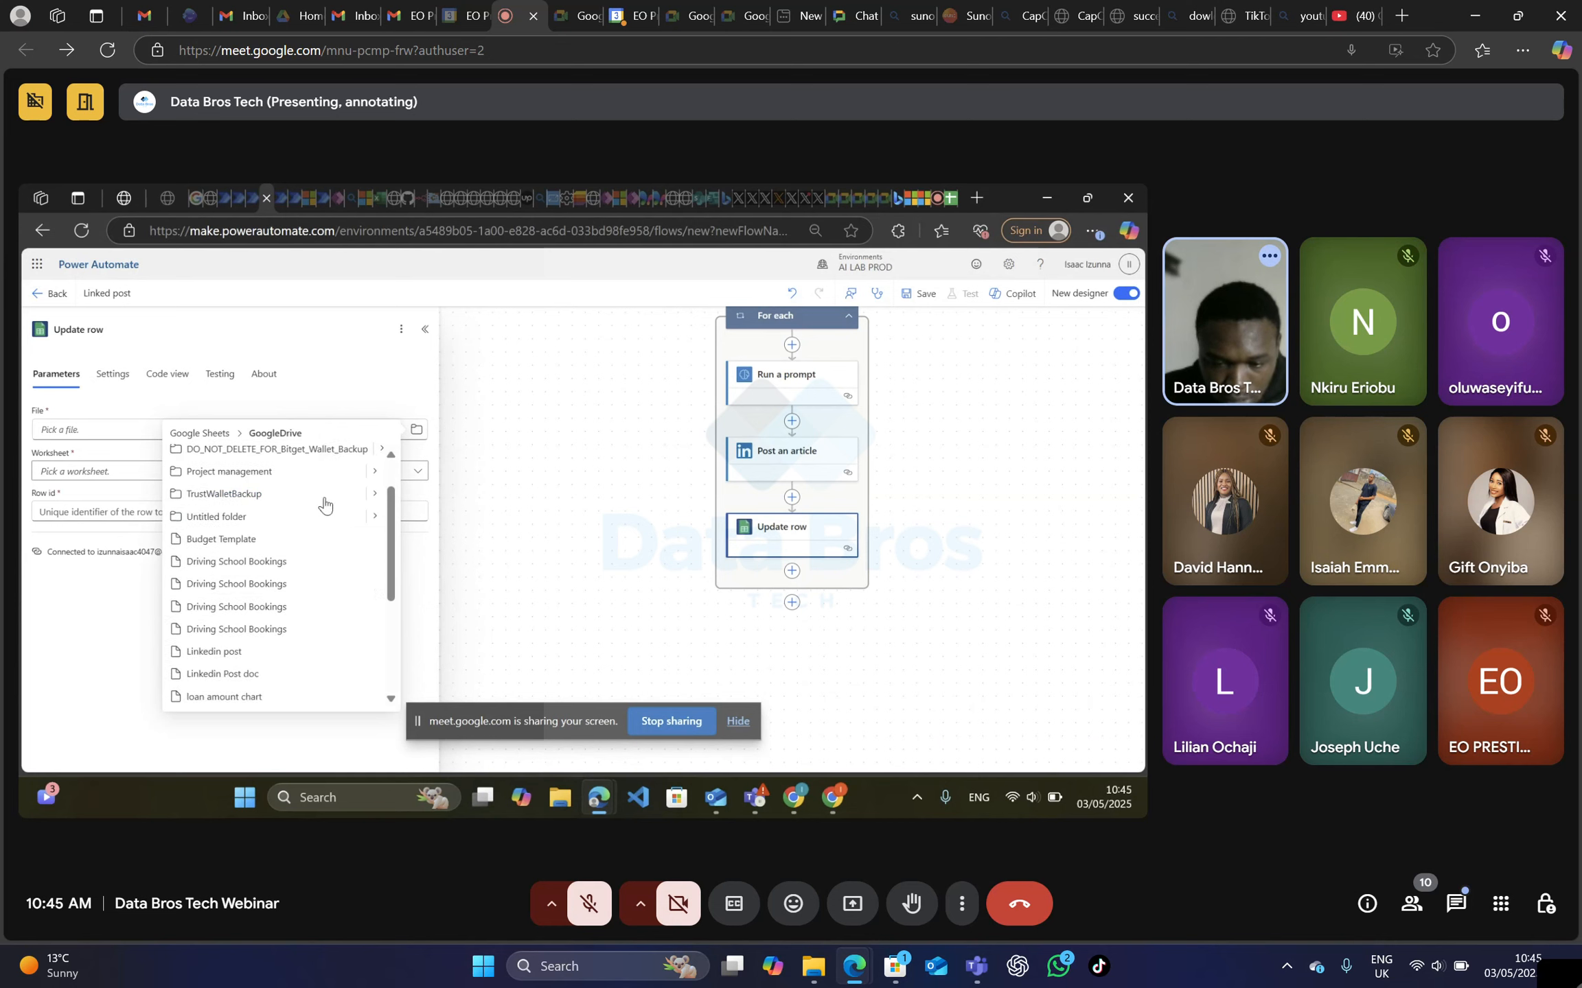
{"action": "left_click", "coordinate": [253, 549]}
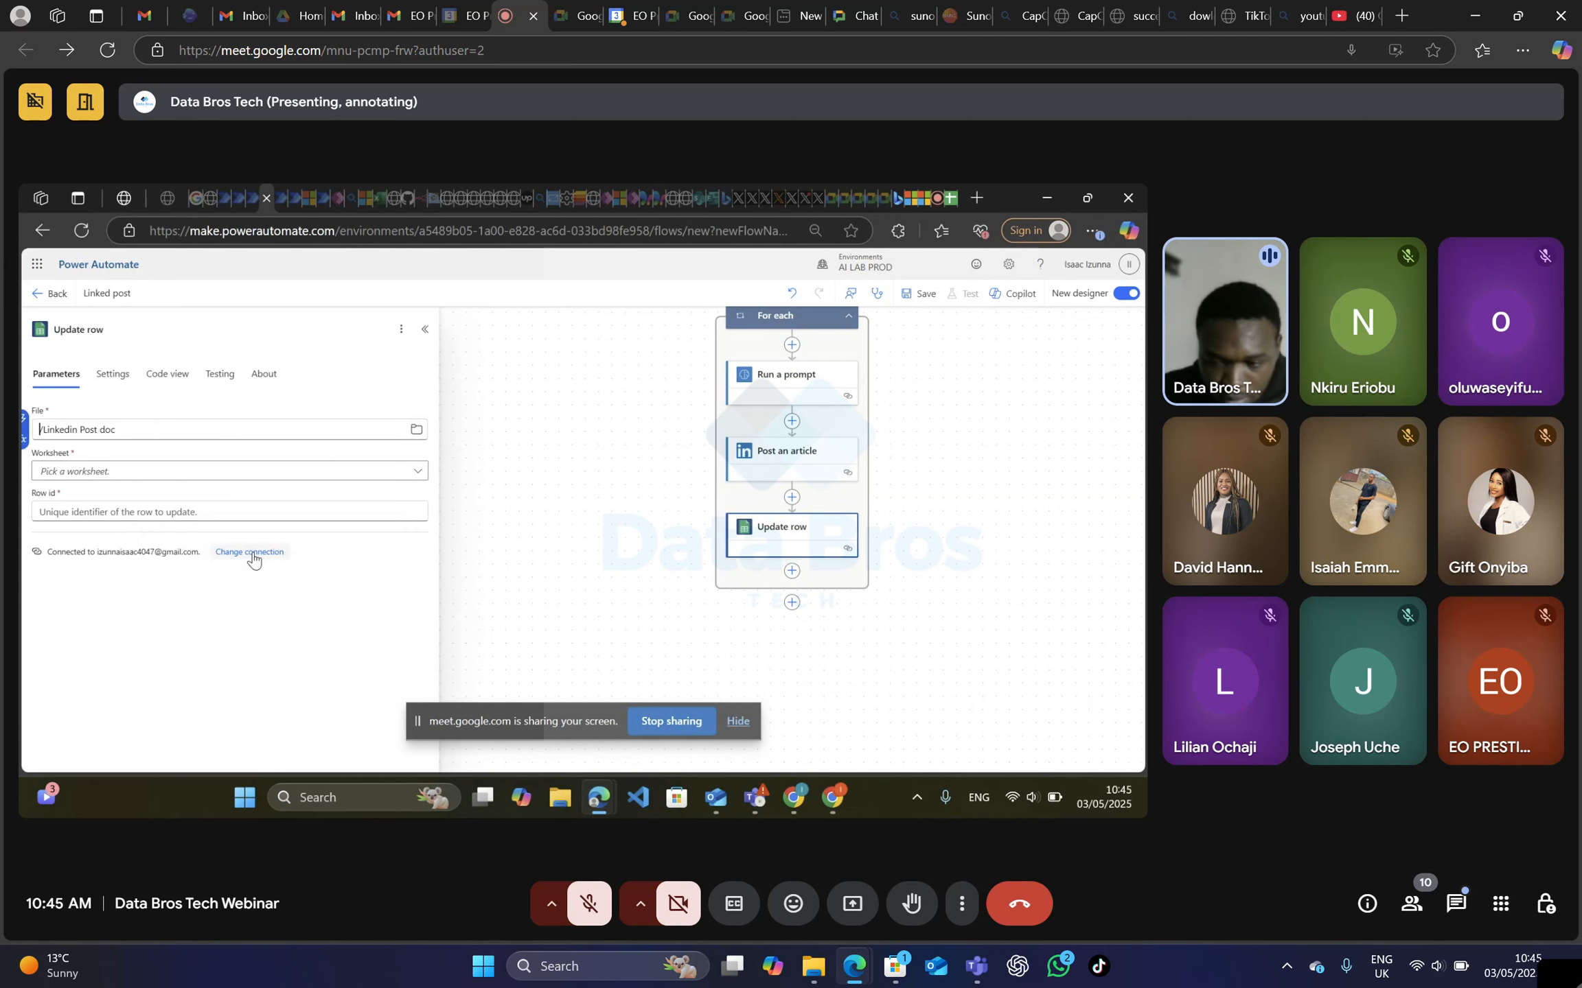
{"action": "left_click", "coordinate": [118, 473]}
{"action": "left_click", "coordinate": [420, 475]}
{"action": "left_click", "coordinate": [421, 475]}
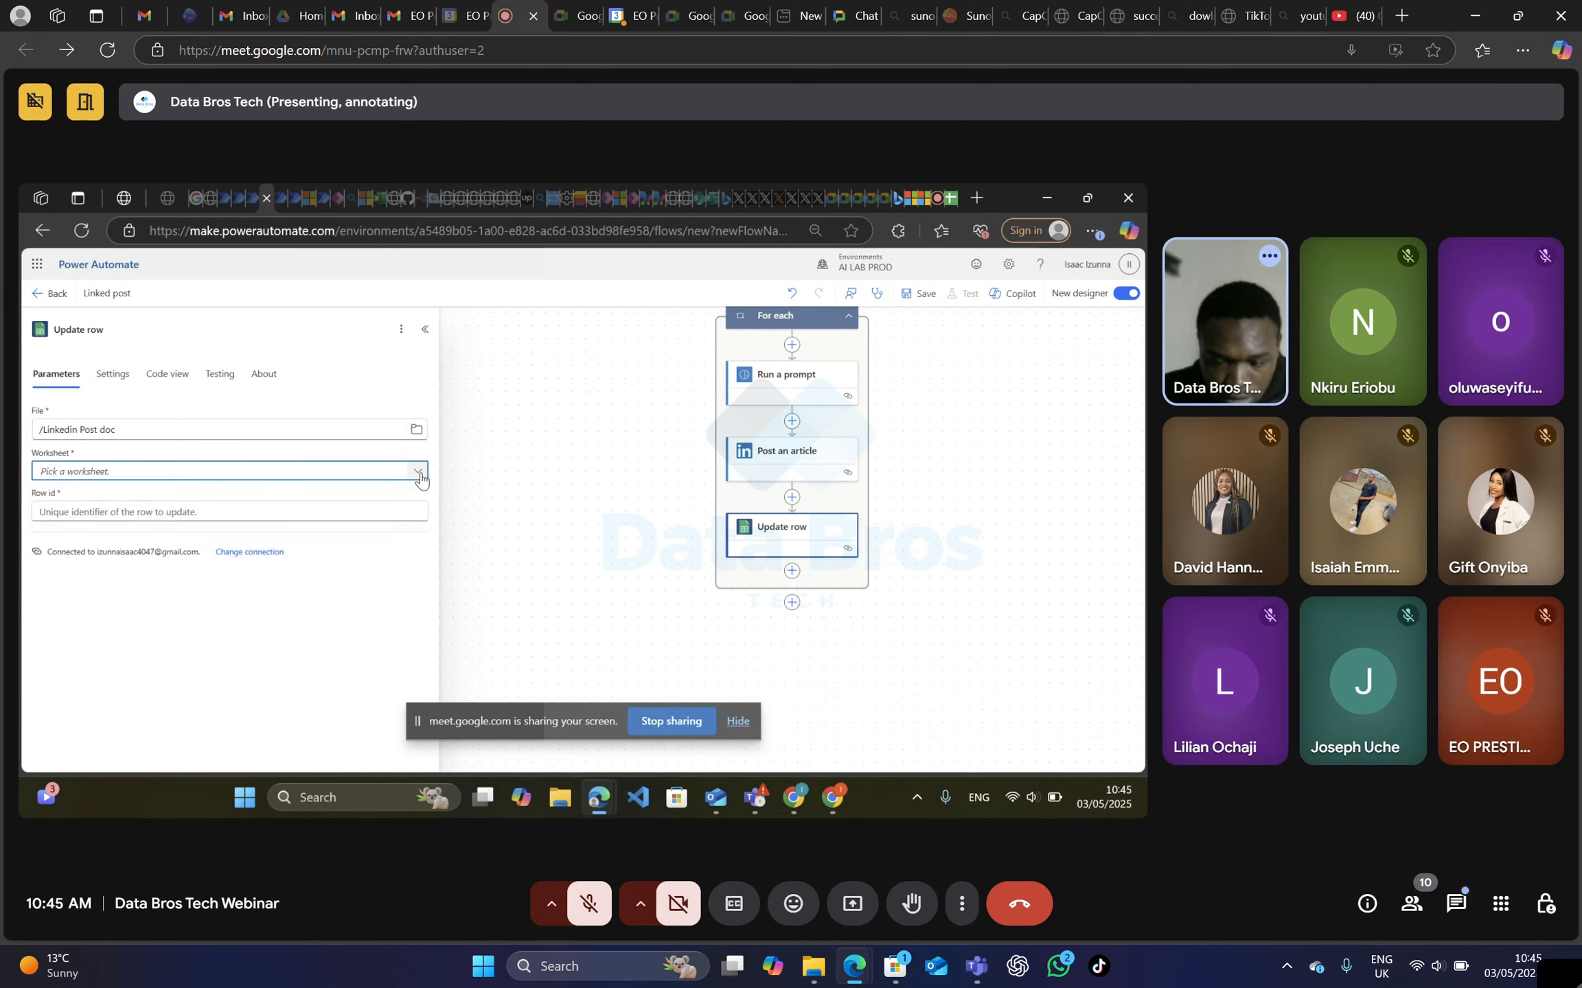
{"action": "left_click", "coordinate": [421, 475]}
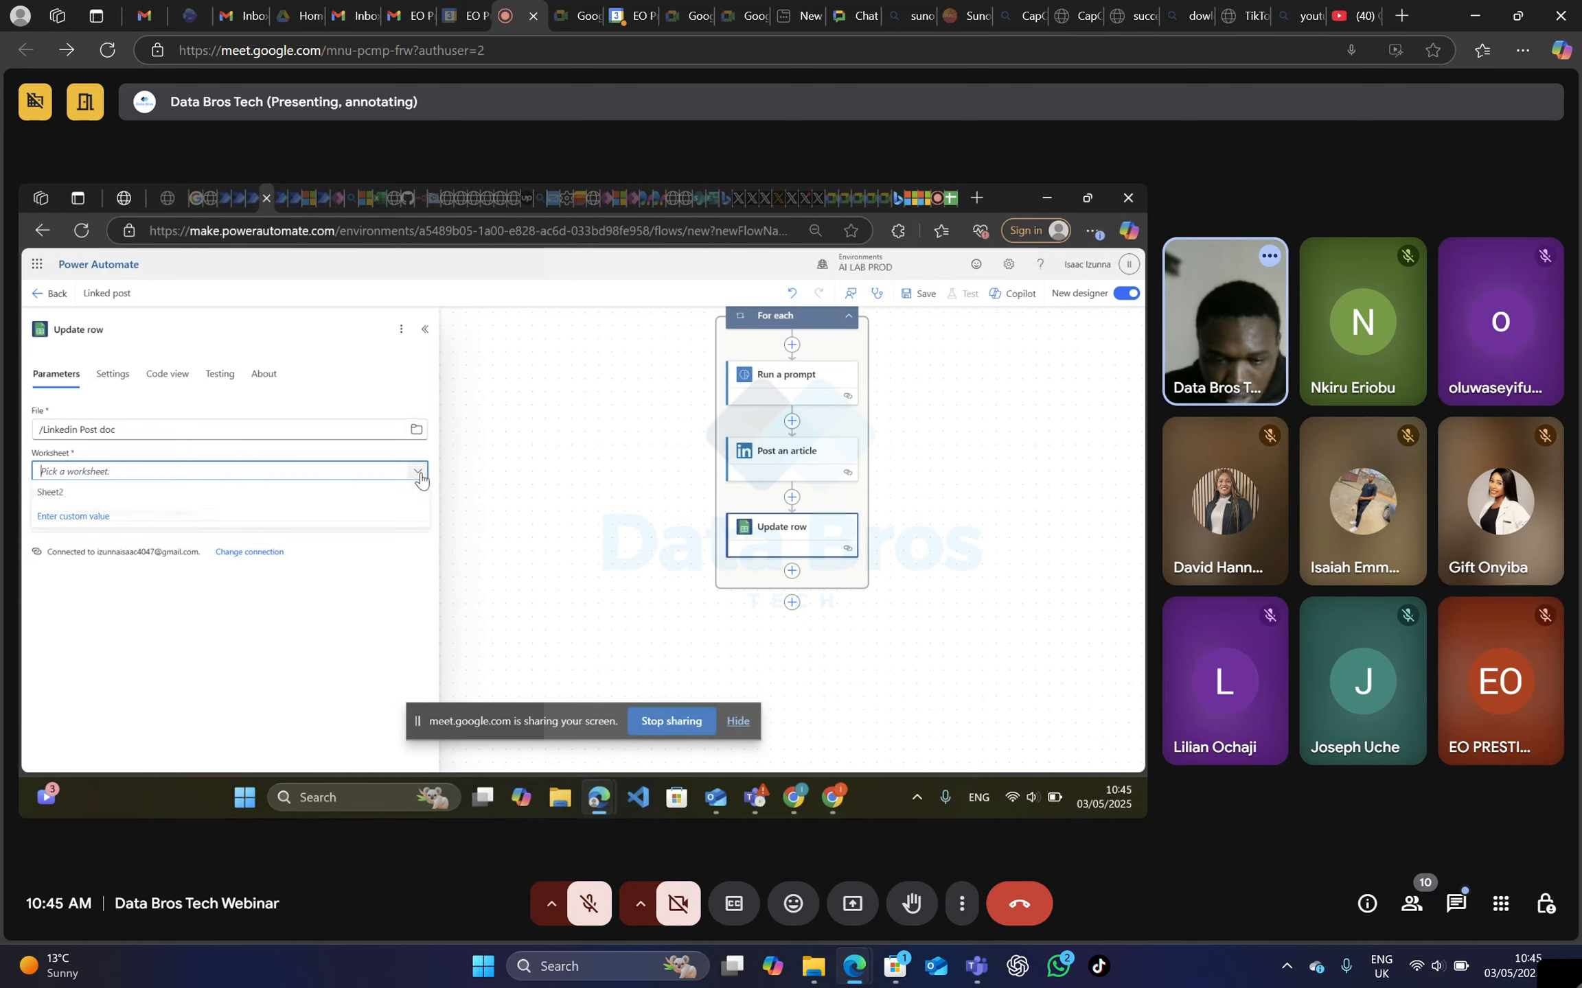
{"action": "left_click", "coordinate": [184, 493]}
Set the Update row action's Row id to the Topic value from Get rows.
{"action": "left_click", "coordinate": [184, 517]}
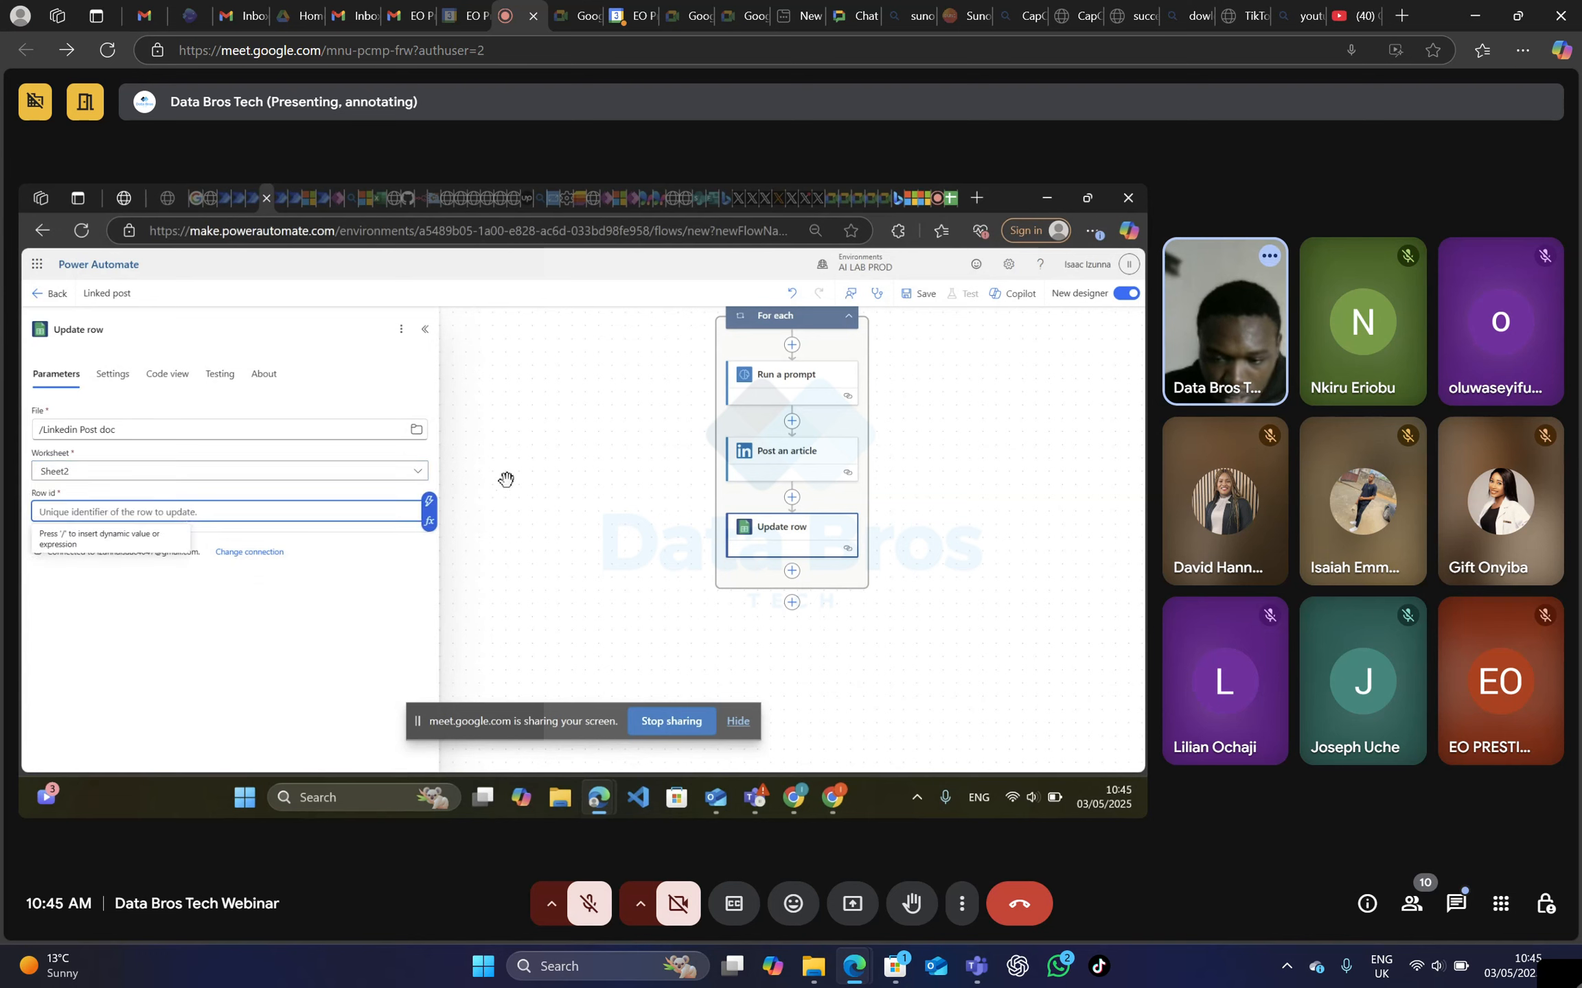
{"action": "left_click", "coordinate": [430, 503]}
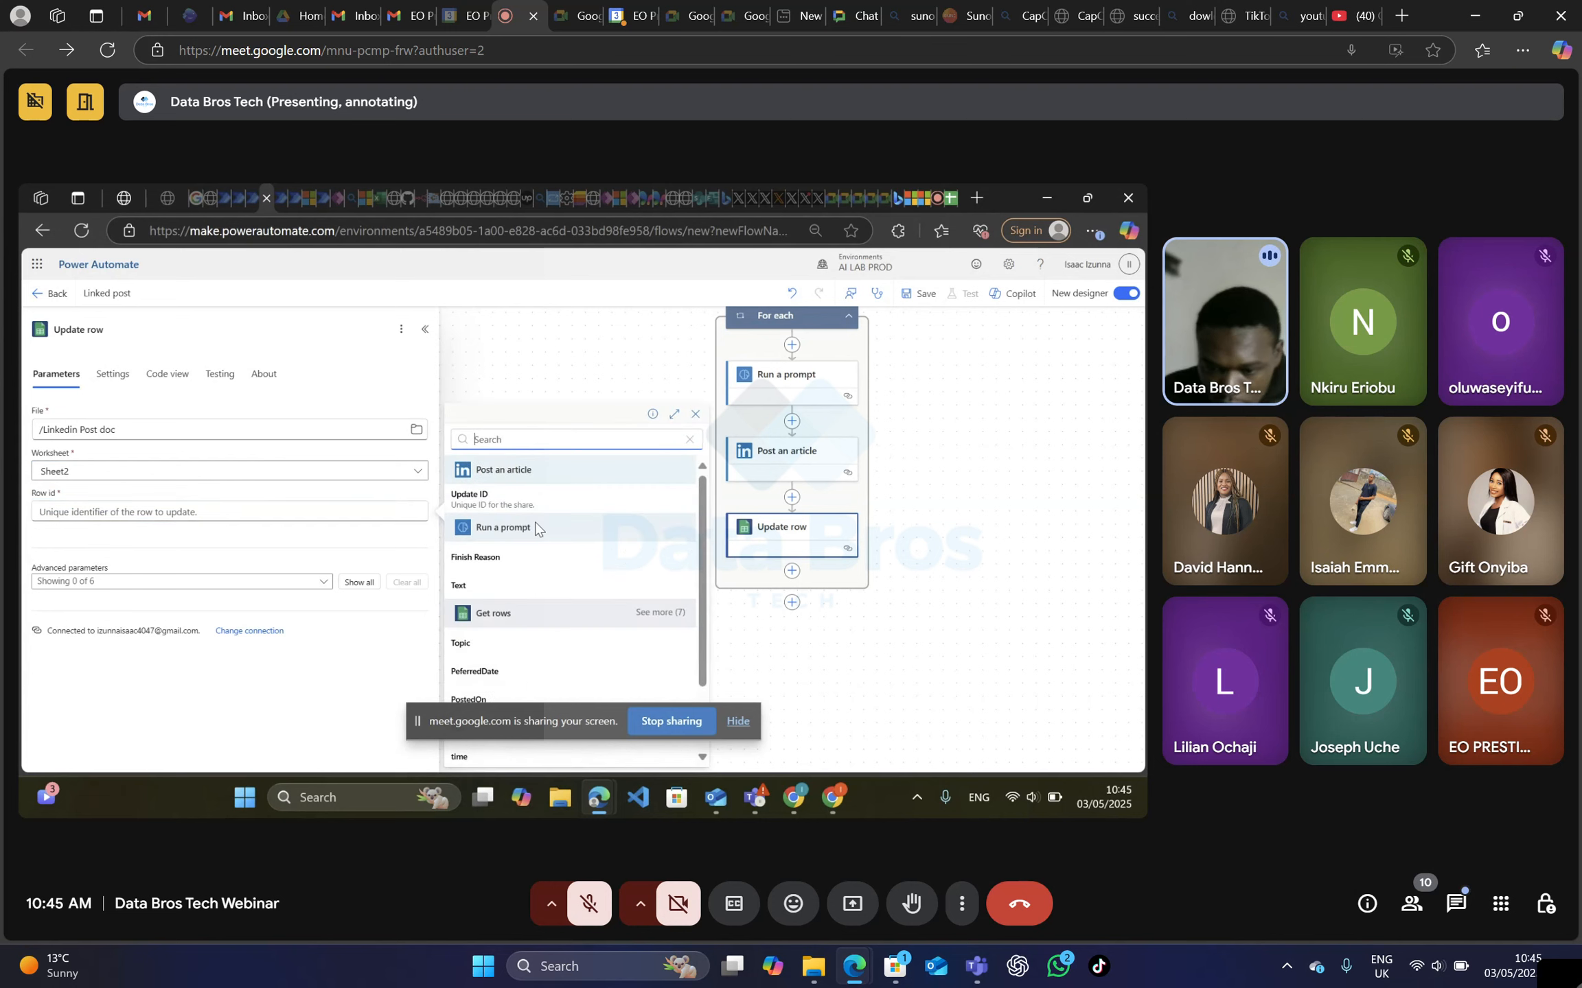
{"action": "scroll", "coordinate": [533, 547], "scroll_direction": "down", "scroll_amount": 2}
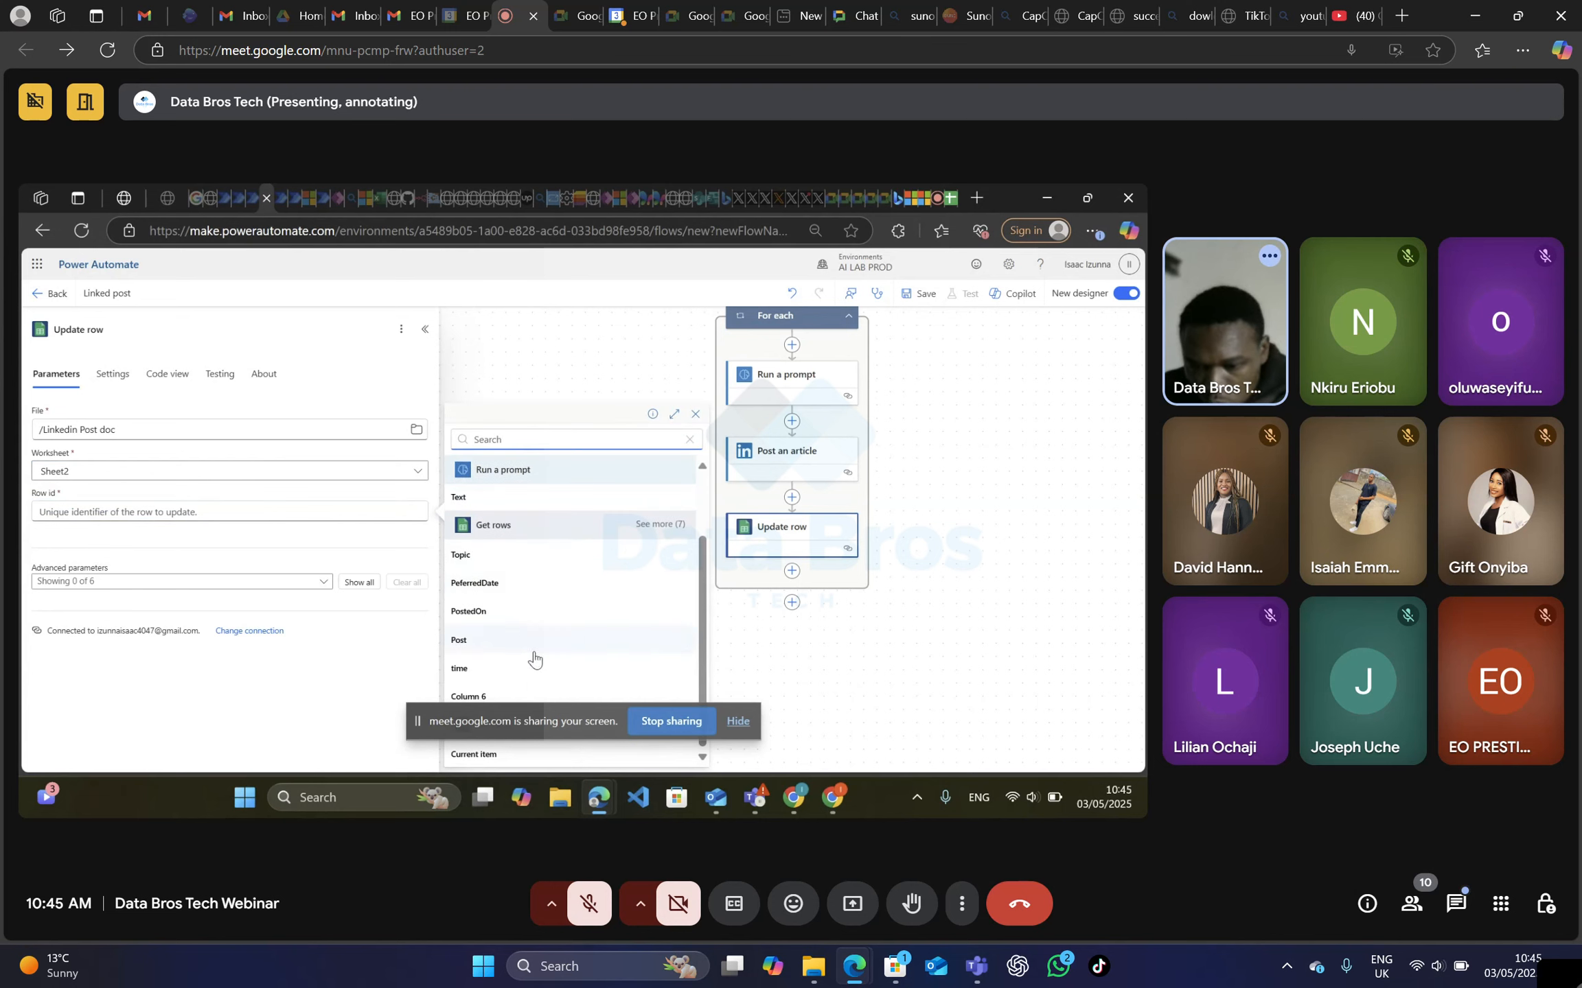
{"action": "left_click", "coordinate": [481, 556]}
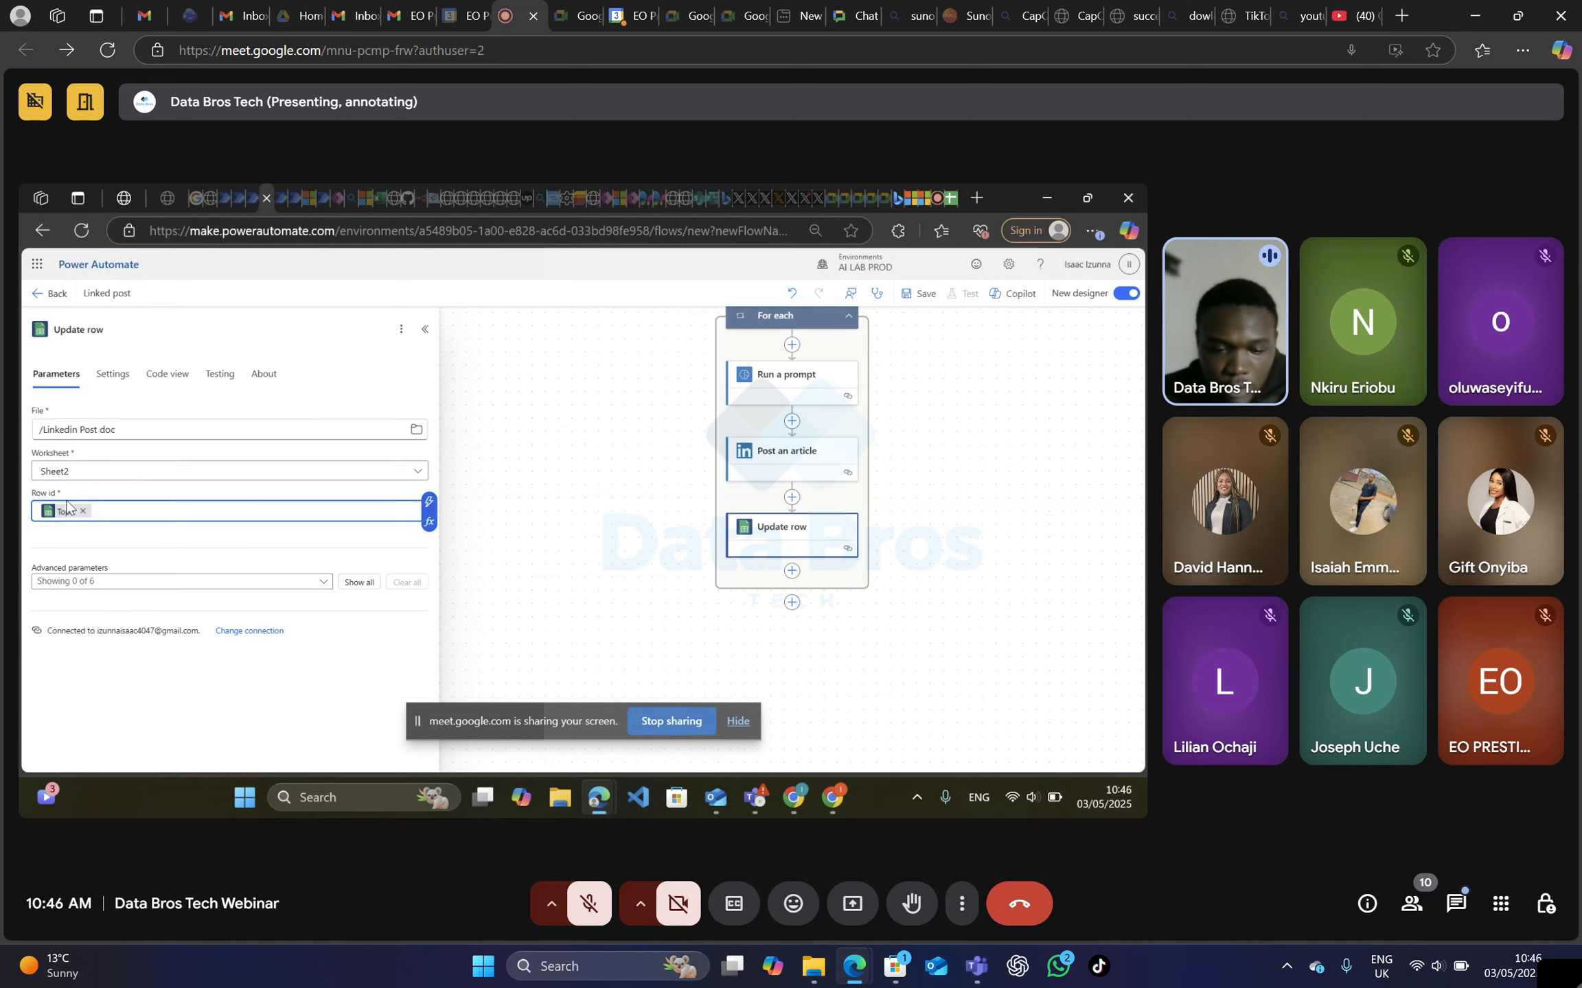
{"action": "left_click", "coordinate": [230, 556]}
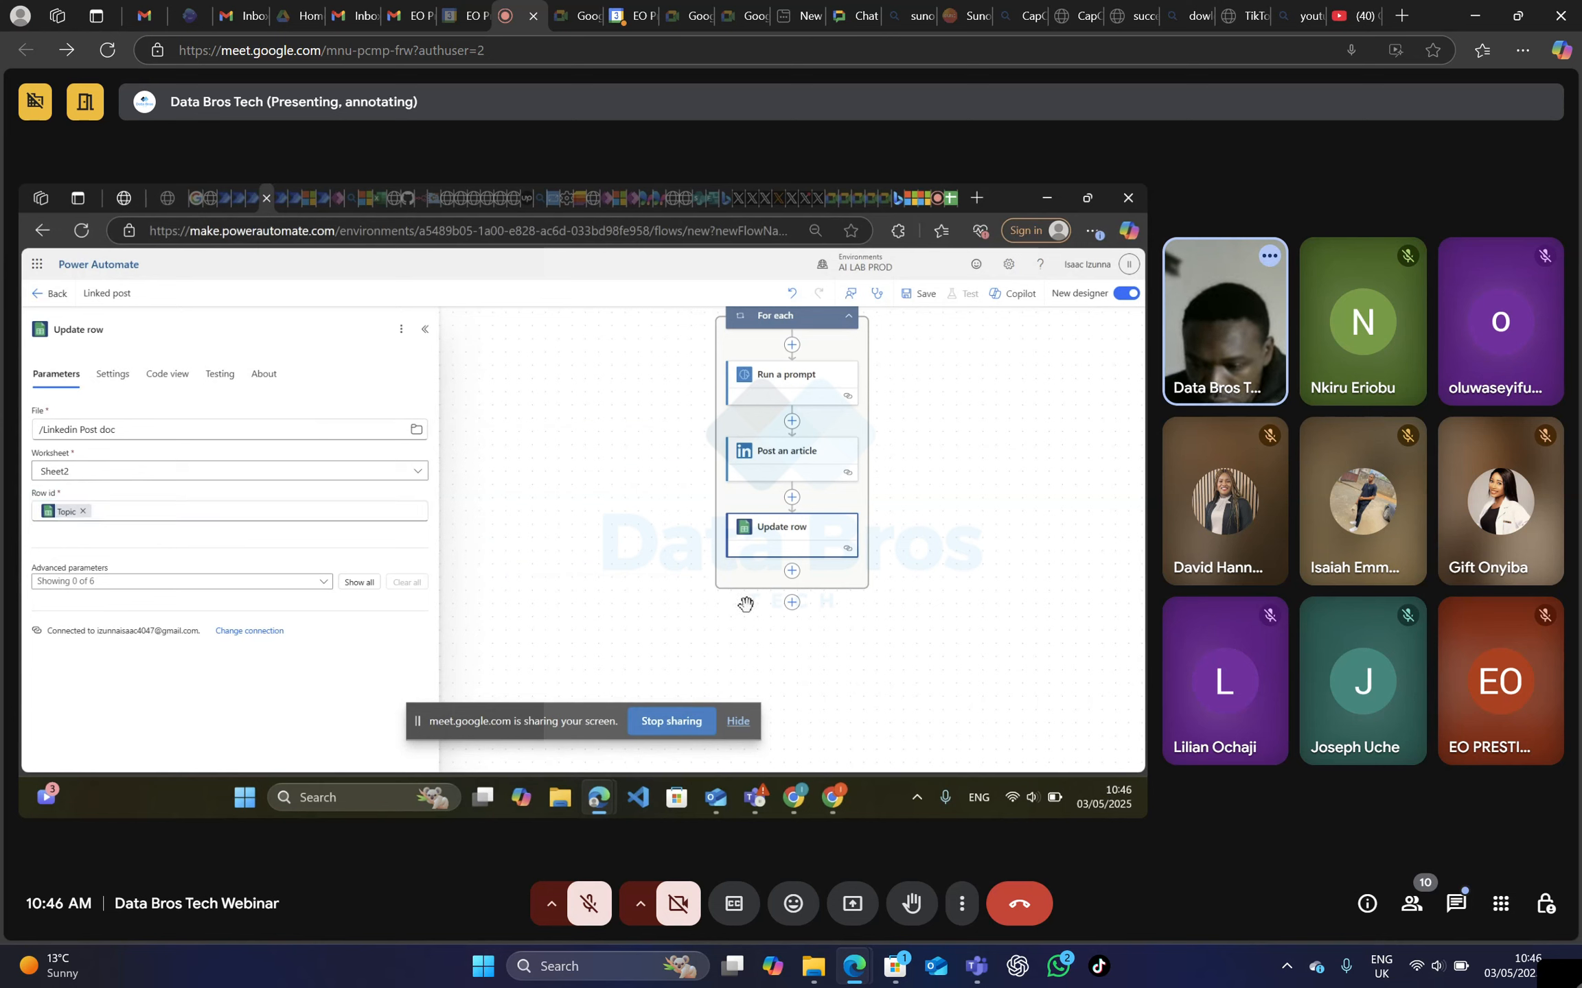
Close the Update row settings and save the Linked post flow.
{"action": "left_click", "coordinate": [700, 610]}
{"action": "scroll", "coordinate": [872, 562], "scroll_direction": "up", "scroll_amount": 3}
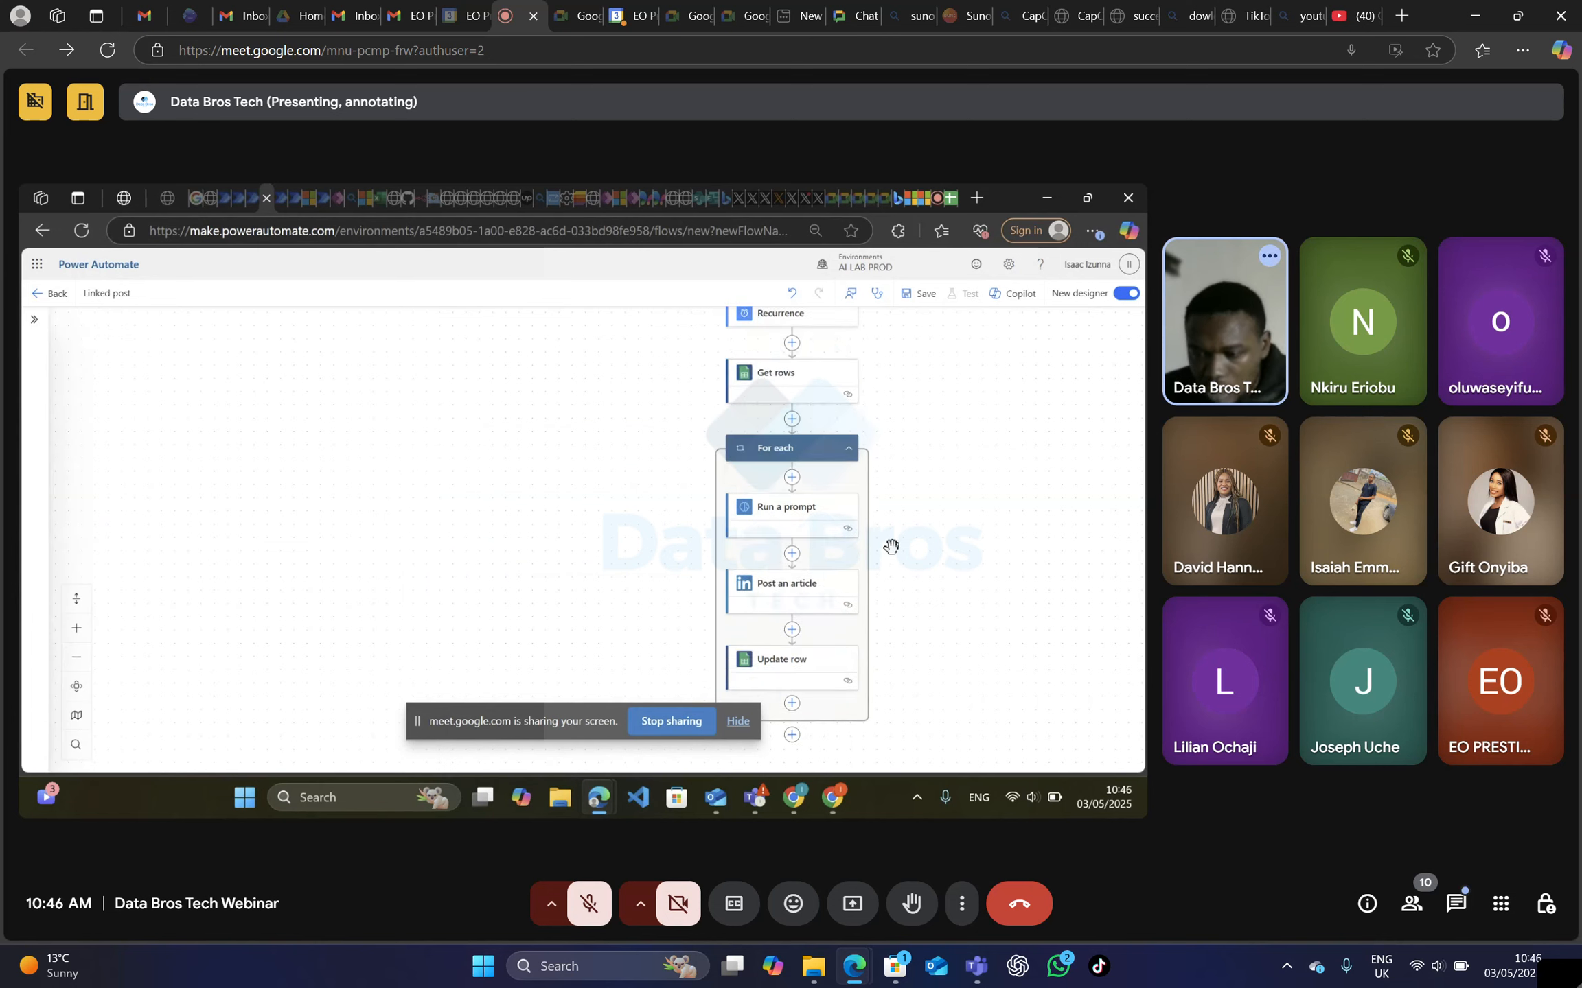
{"action": "left_click_drag", "start_coordinate": [533, 434], "coordinate": [348, 392]}
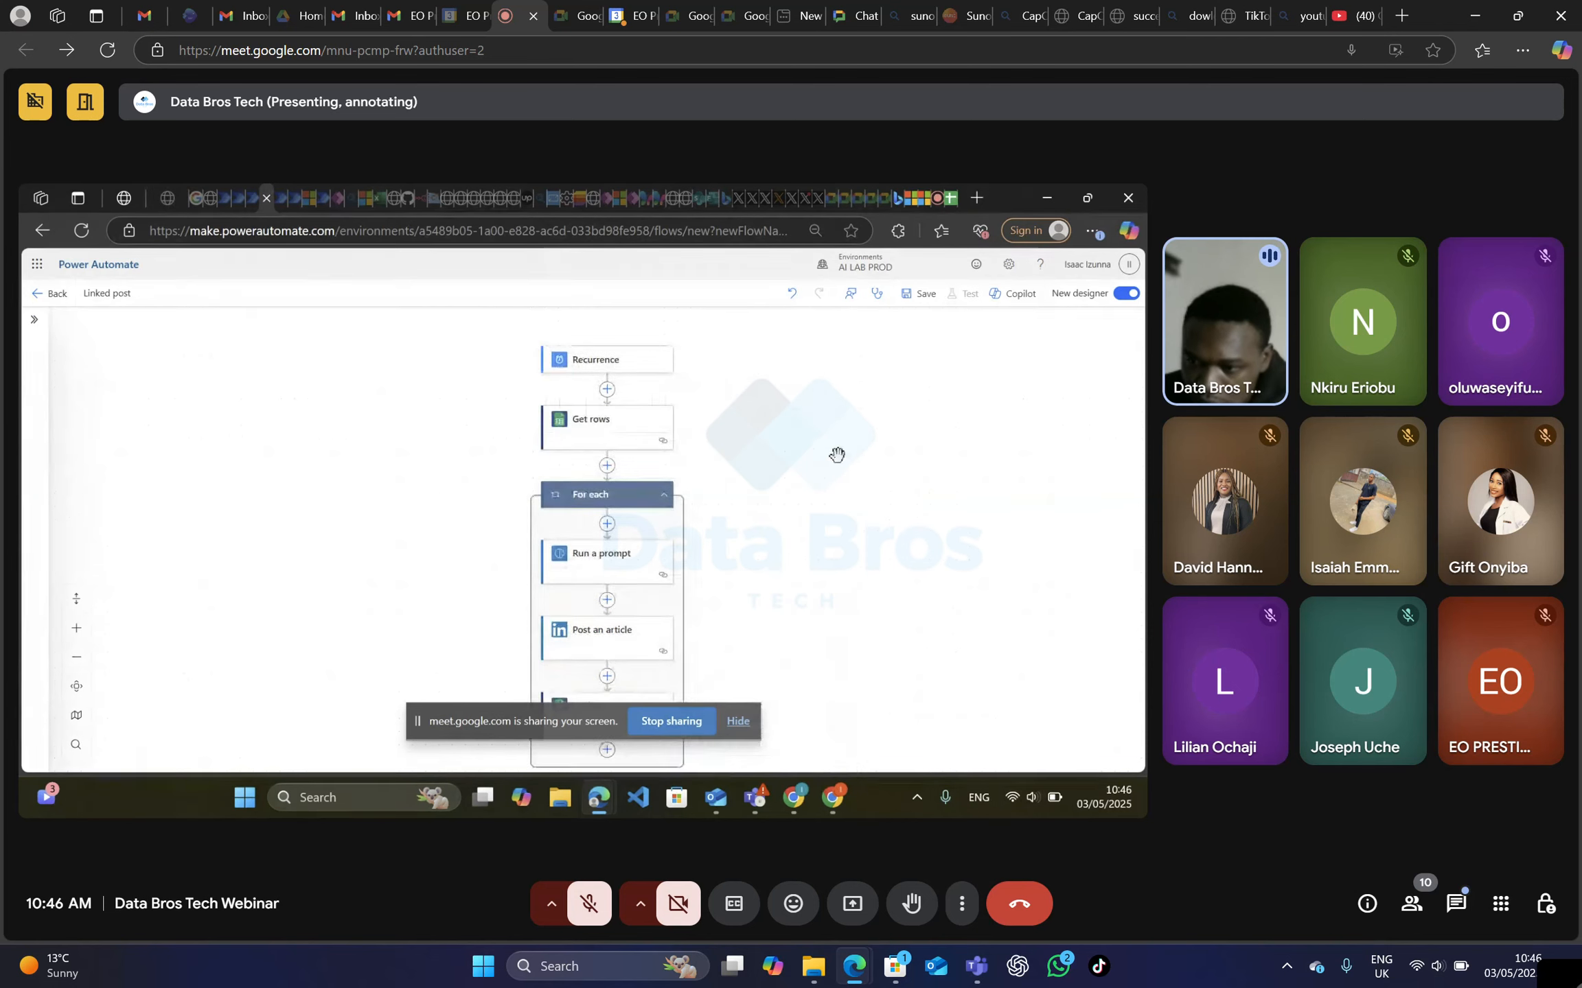
{"action": "left_click", "coordinate": [916, 295]}
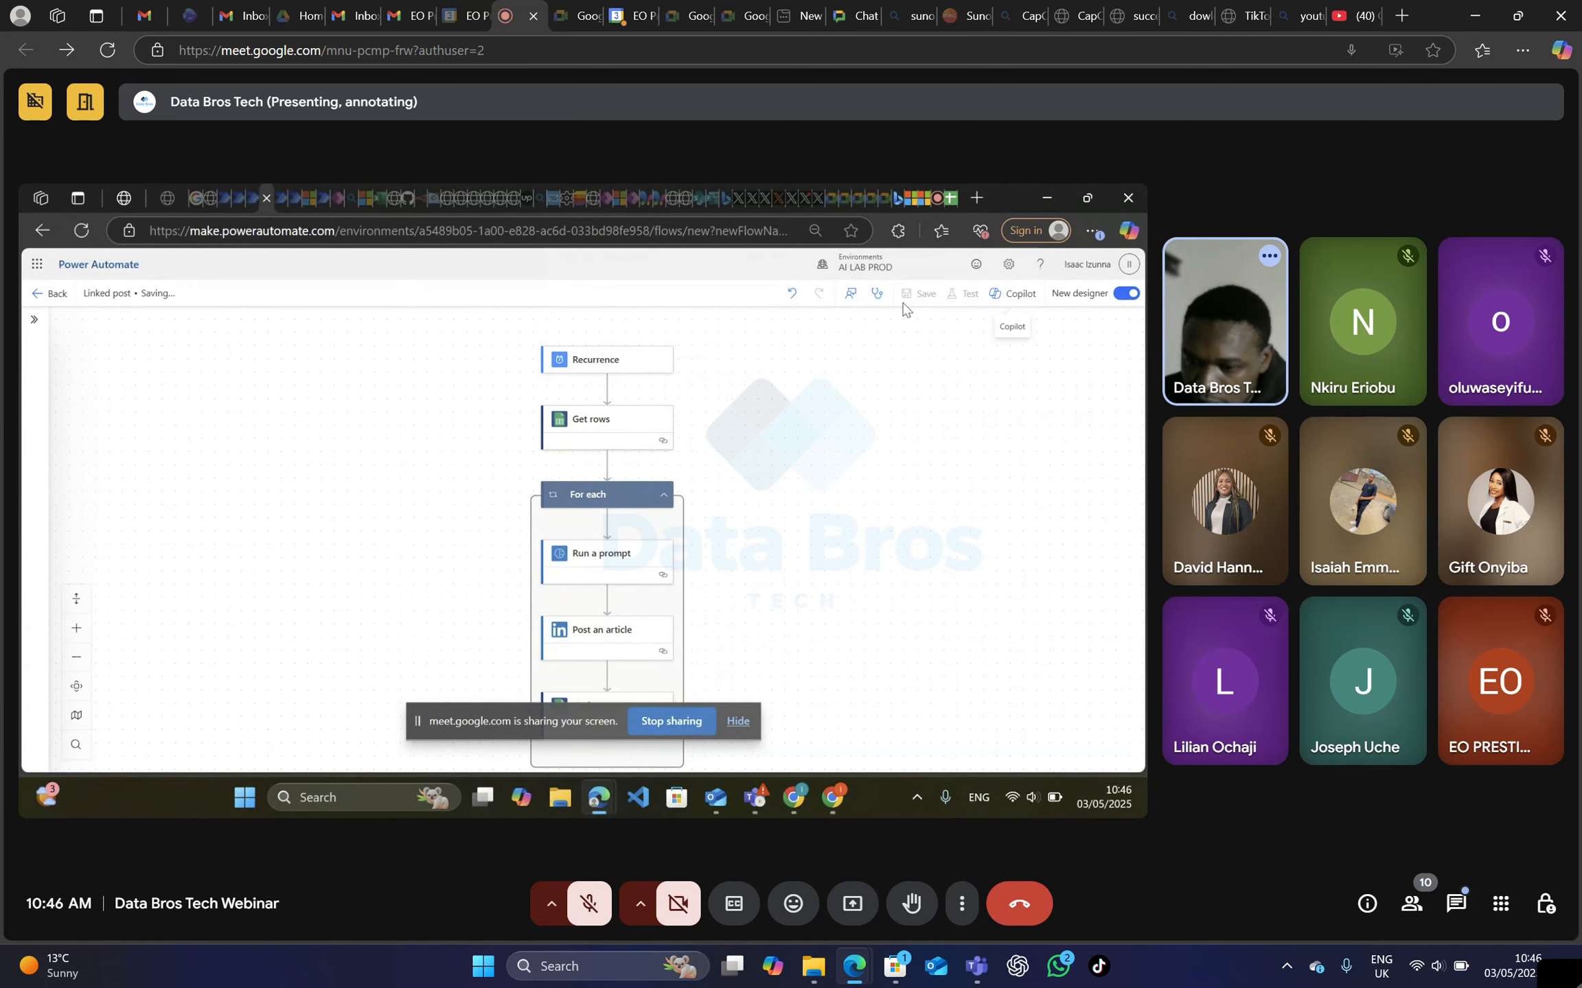
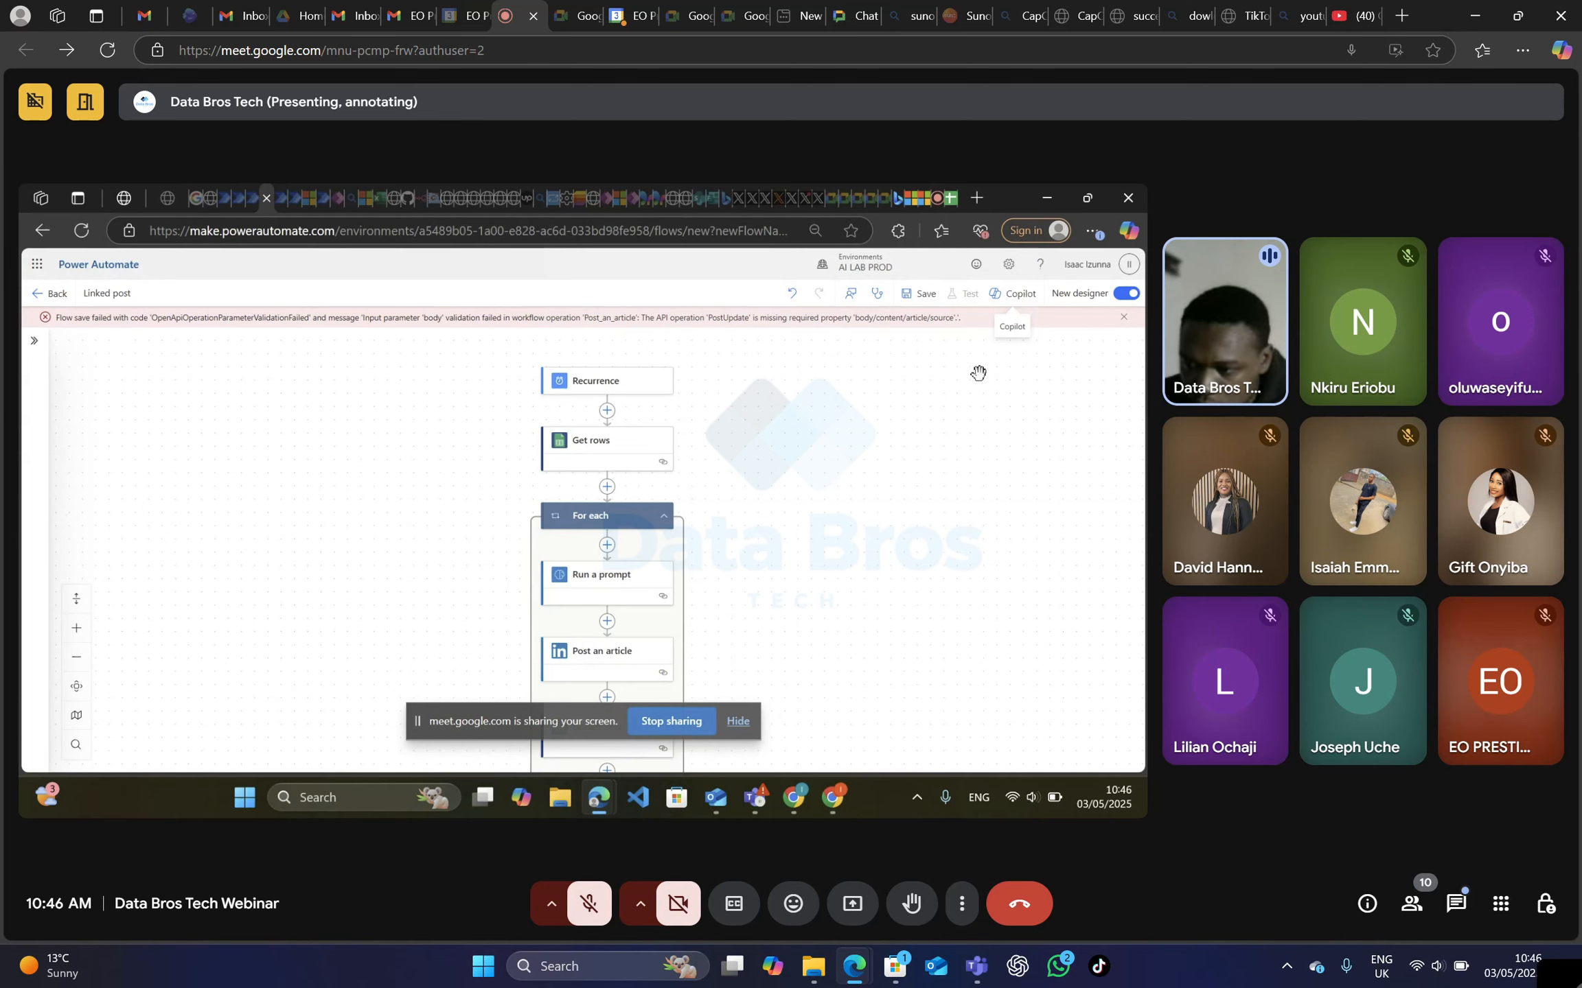
Open Copilot for the Linked post flow and bring the actions inside the For each loop into view.
{"action": "left_click", "coordinate": [1013, 294]}
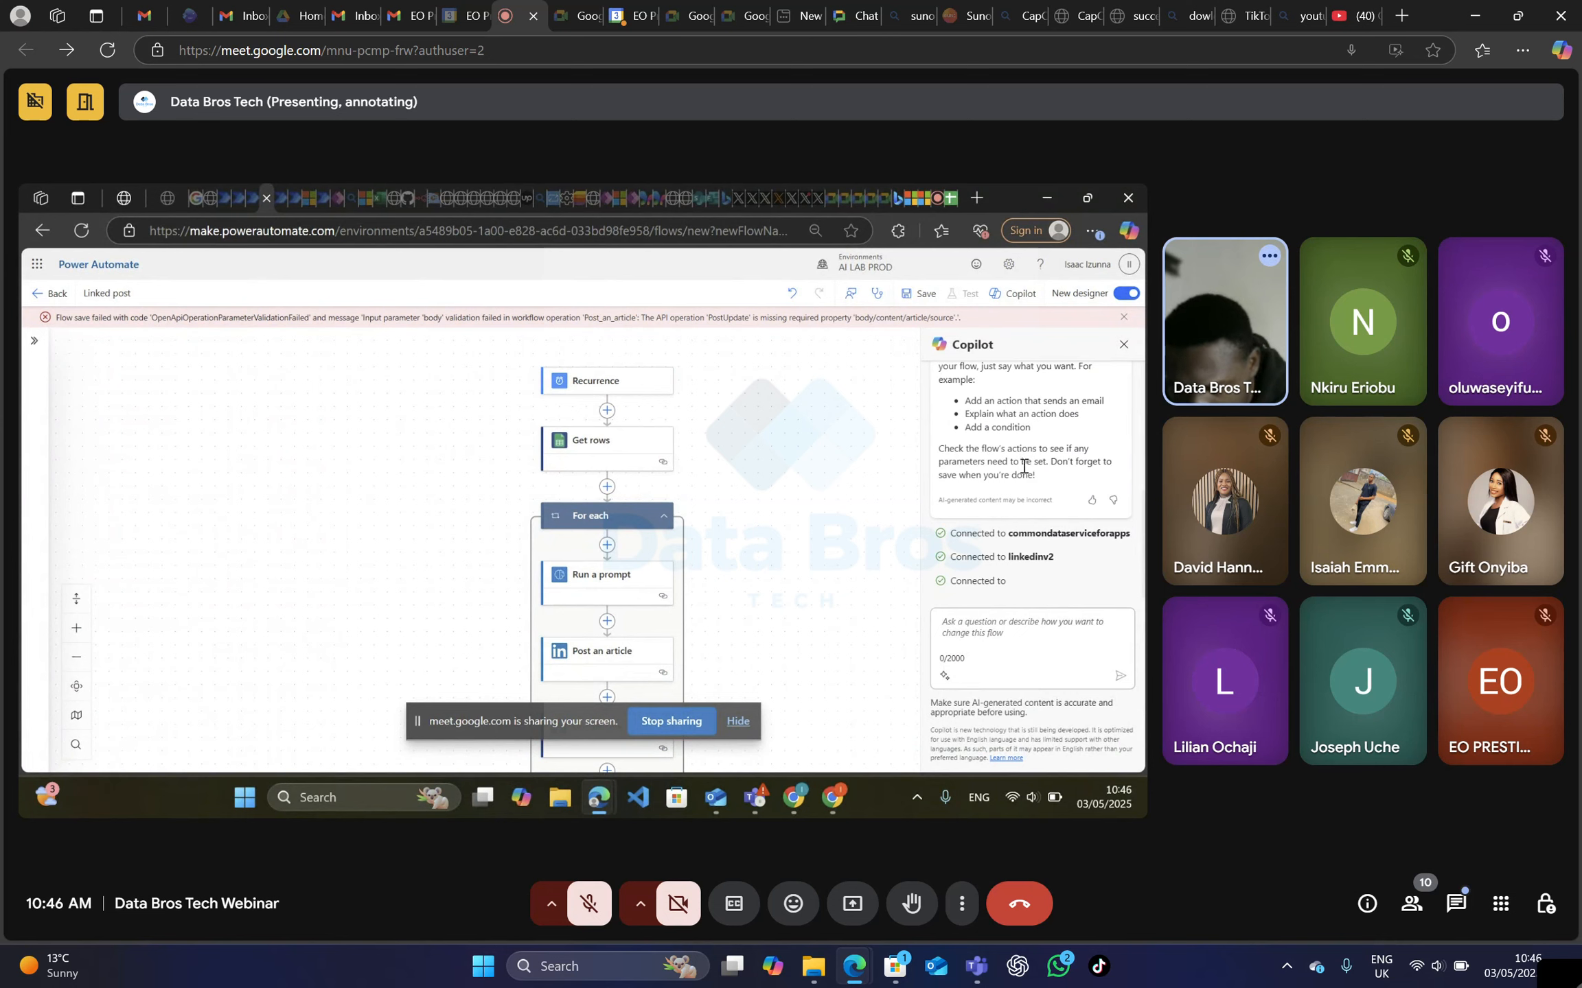
{"action": "scroll", "coordinate": [804, 529], "scroll_direction": "down", "scroll_amount": 2}
{"action": "scroll", "coordinate": [692, 553], "scroll_direction": "down", "scroll_amount": 1}
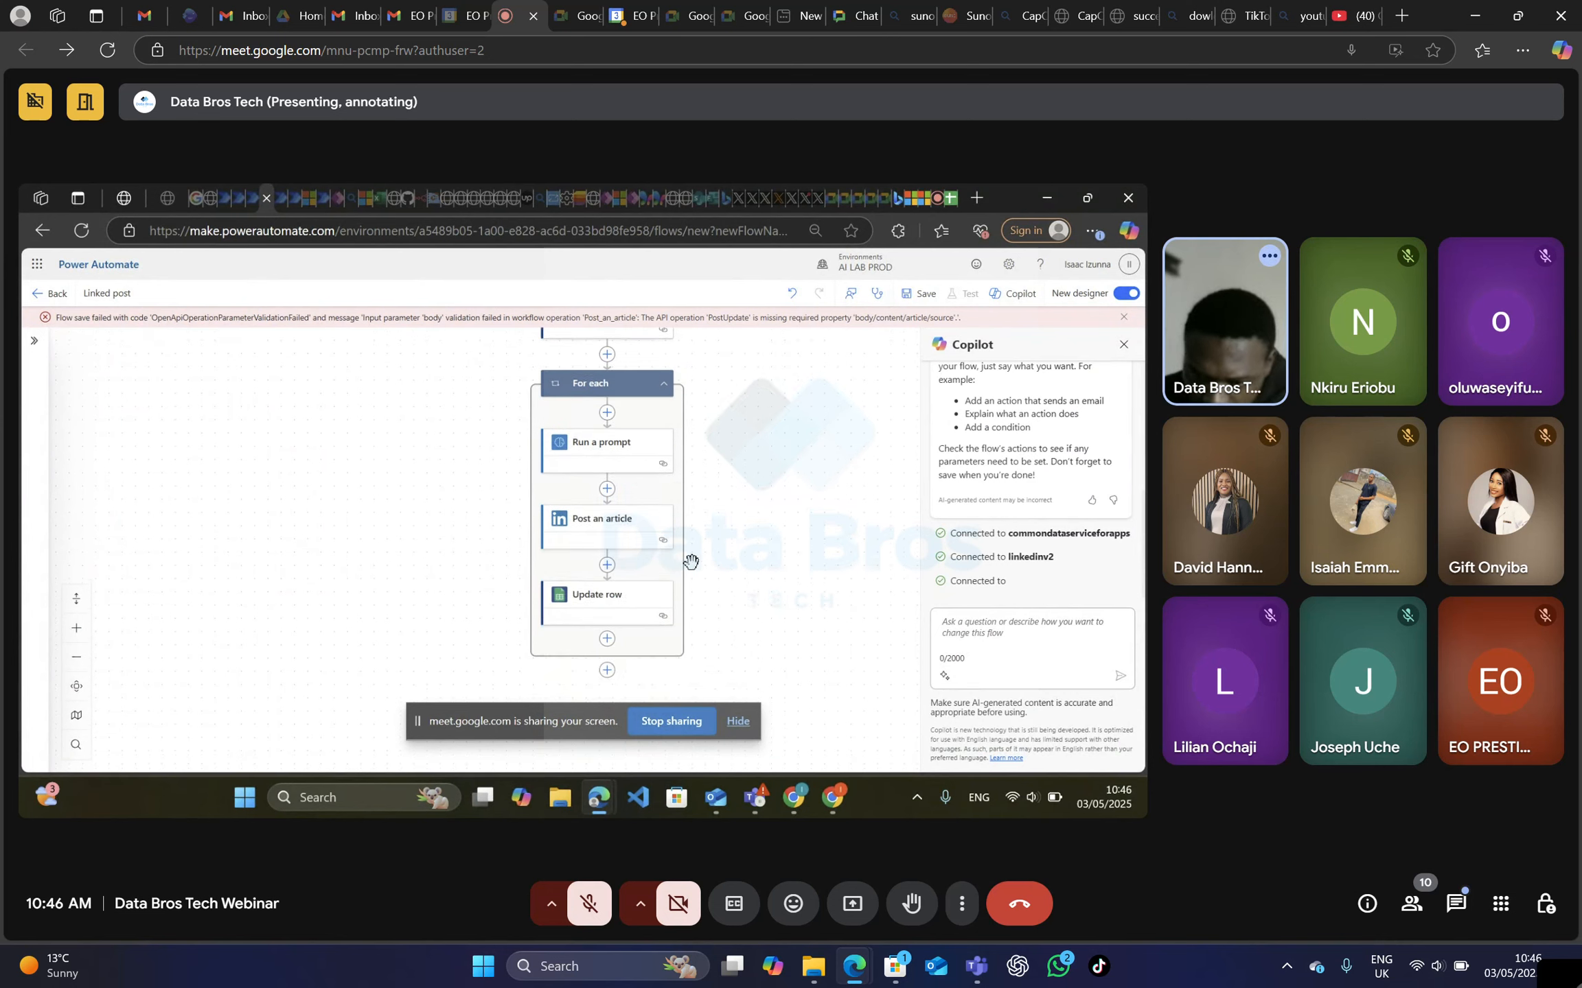
Set the Post an article action's Title to the Topic value from Get rows.
{"action": "left_click", "coordinate": [591, 537]}
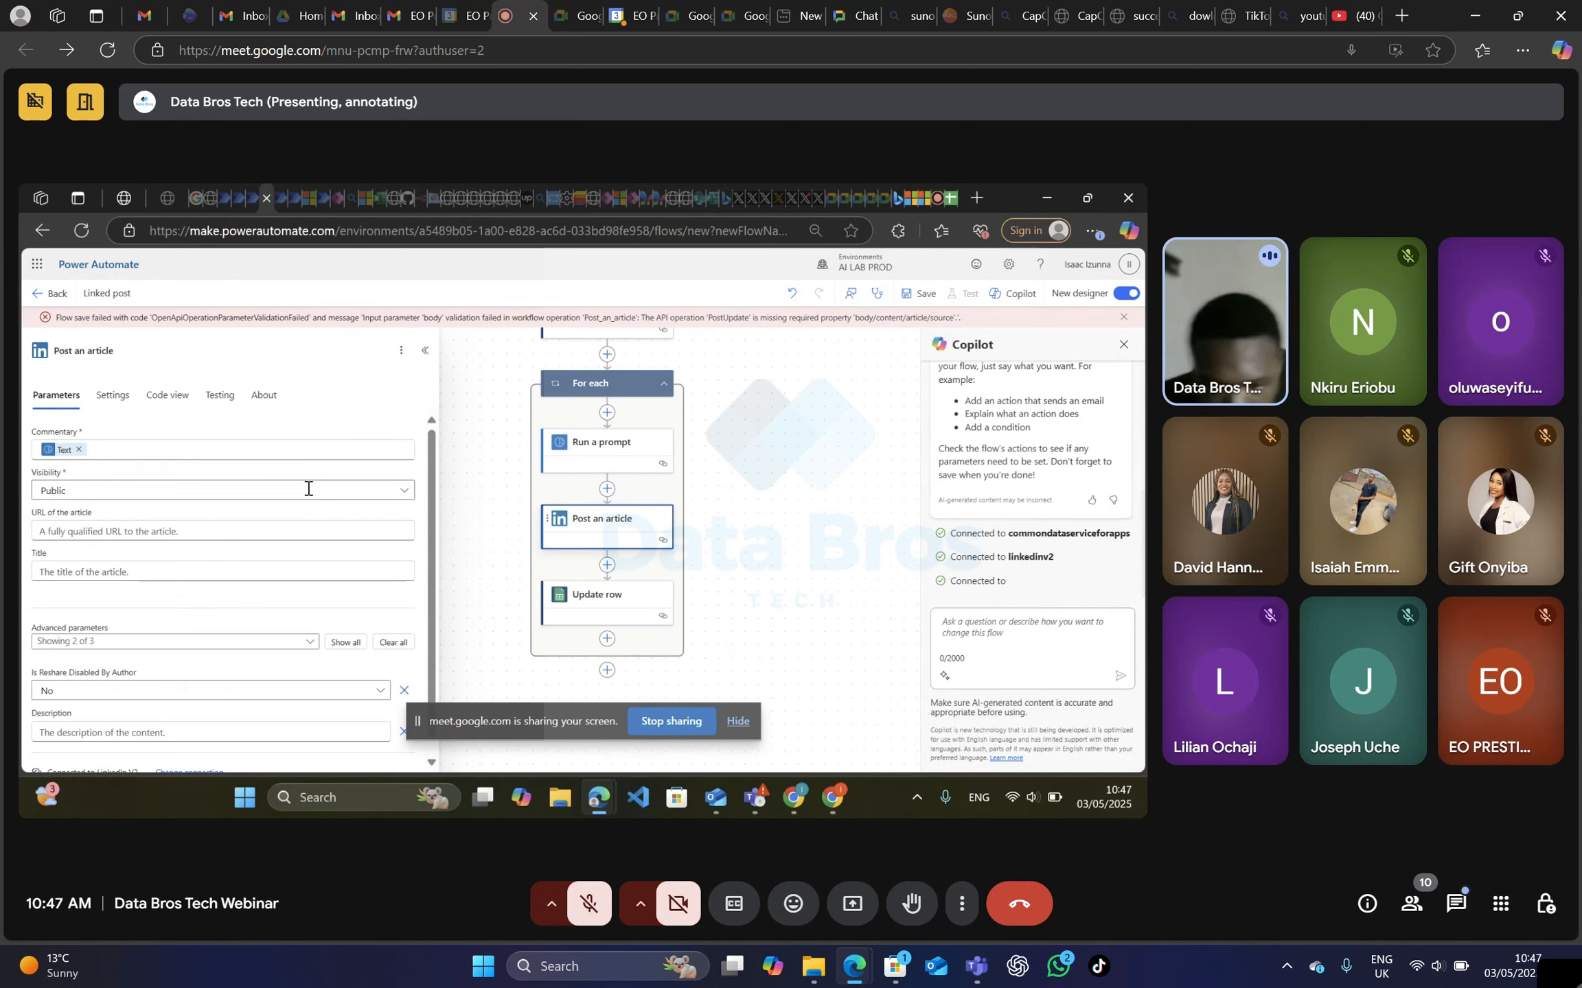
{"action": "scroll", "coordinate": [159, 586], "scroll_direction": "down", "scroll_amount": 1}
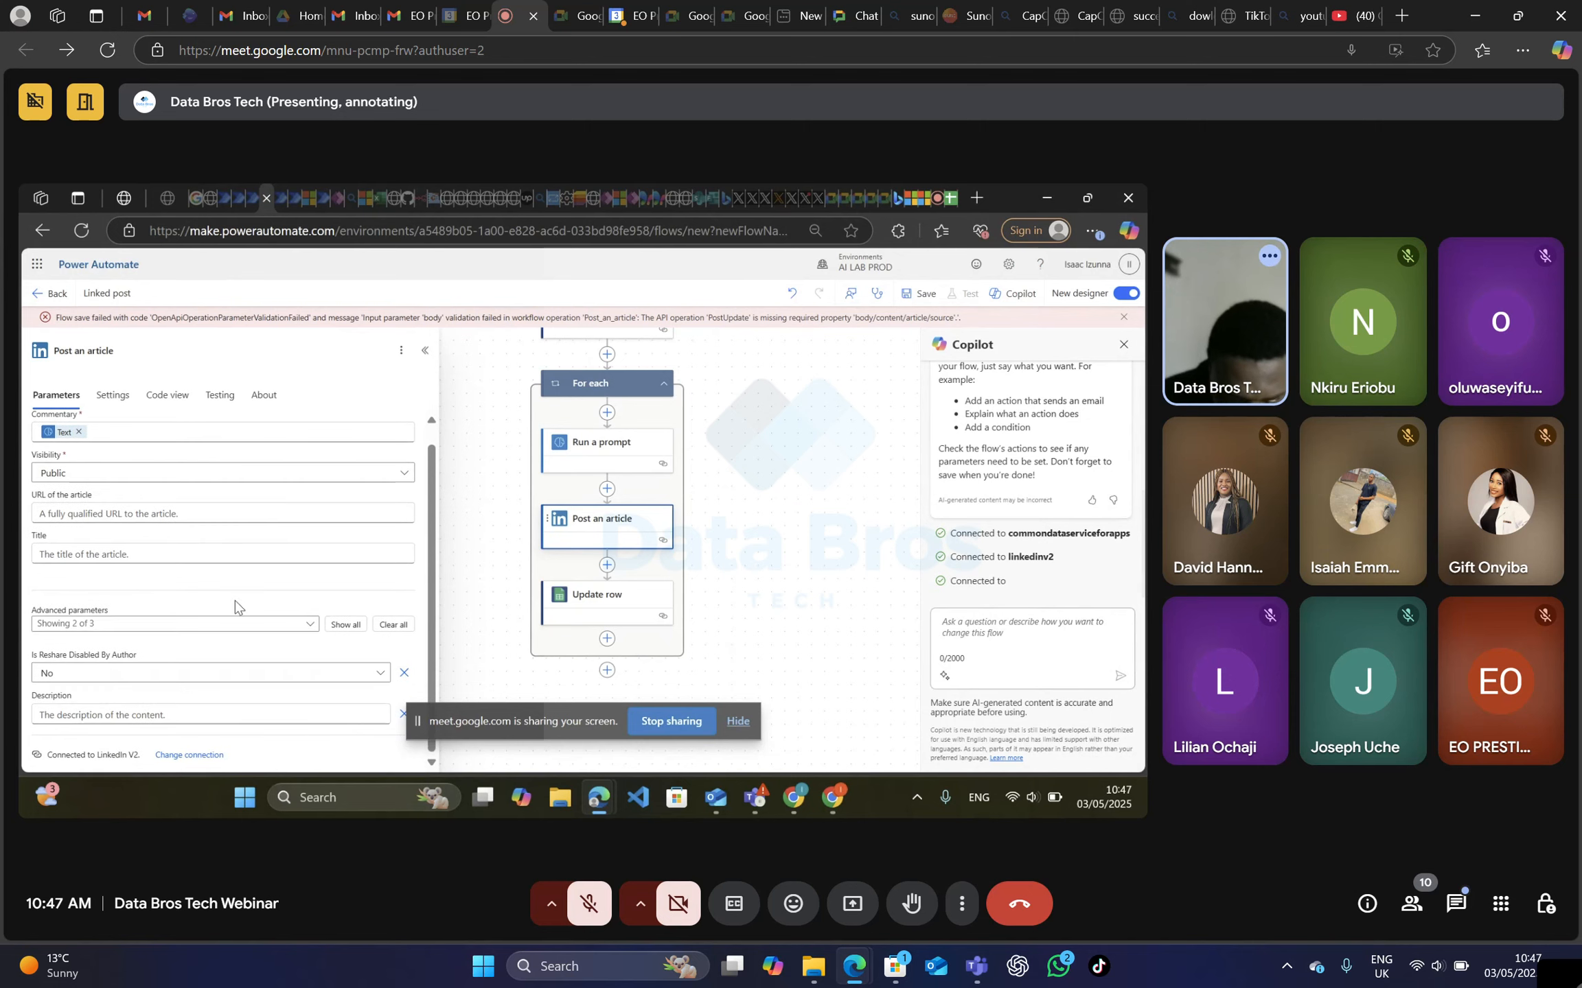
{"action": "left_click", "coordinate": [309, 627]}
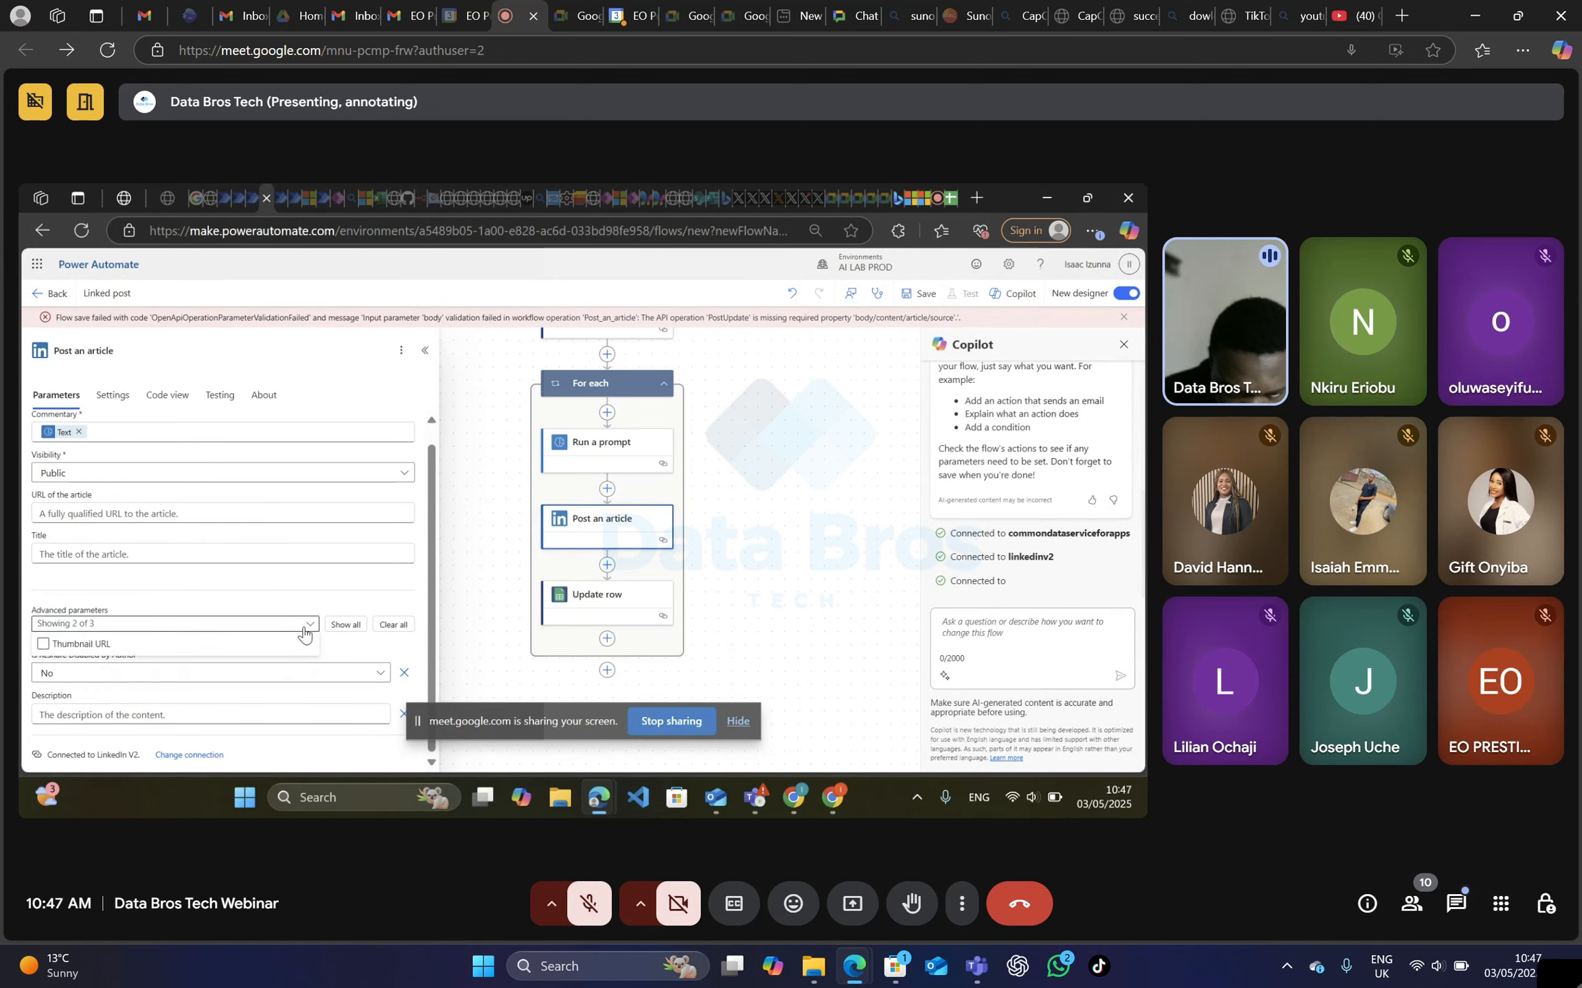
{"action": "left_click", "coordinate": [313, 576]}
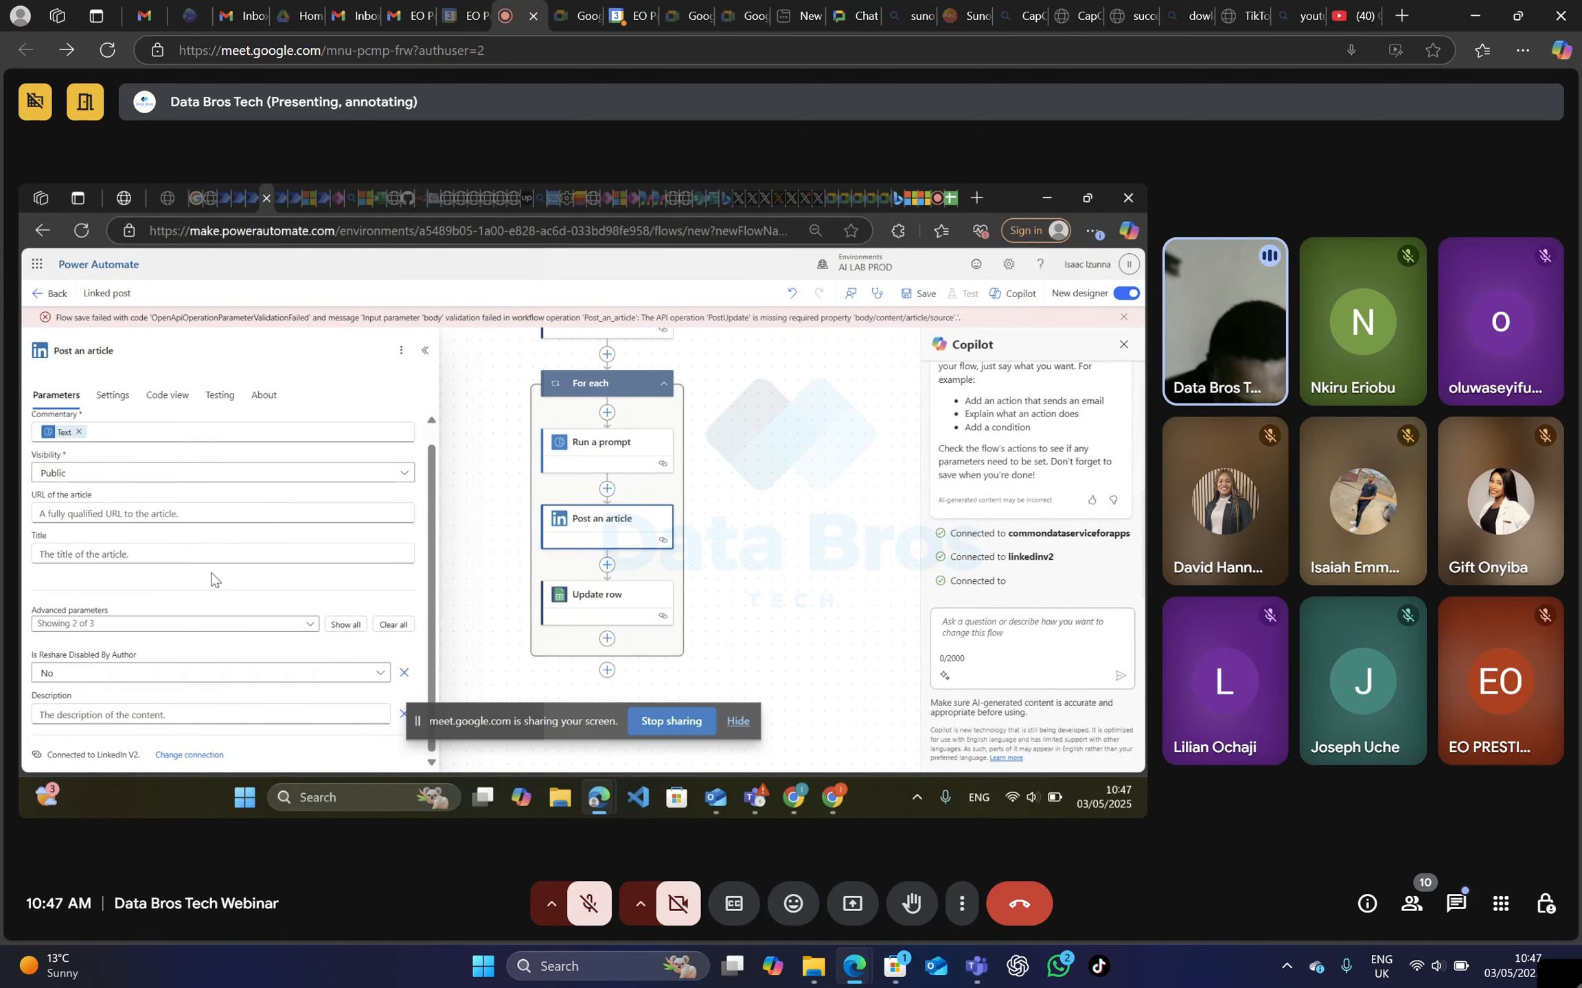
{"action": "scroll", "coordinate": [223, 543], "scroll_direction": "up", "scroll_amount": 1}
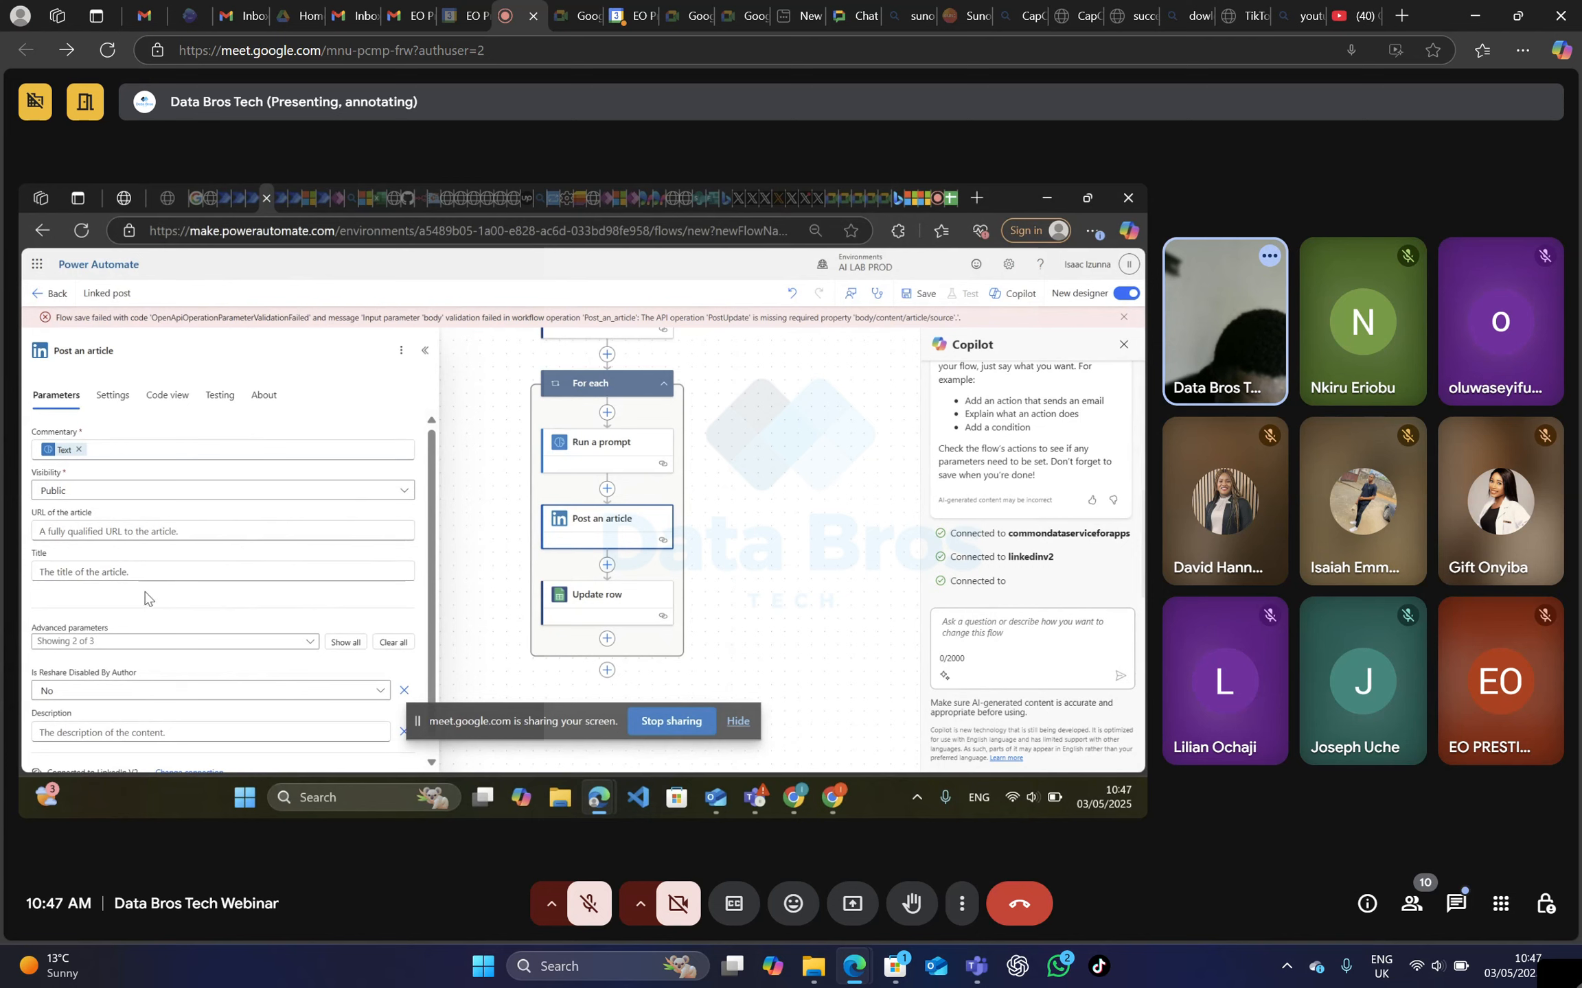
{"action": "left_click", "coordinate": [153, 572]}
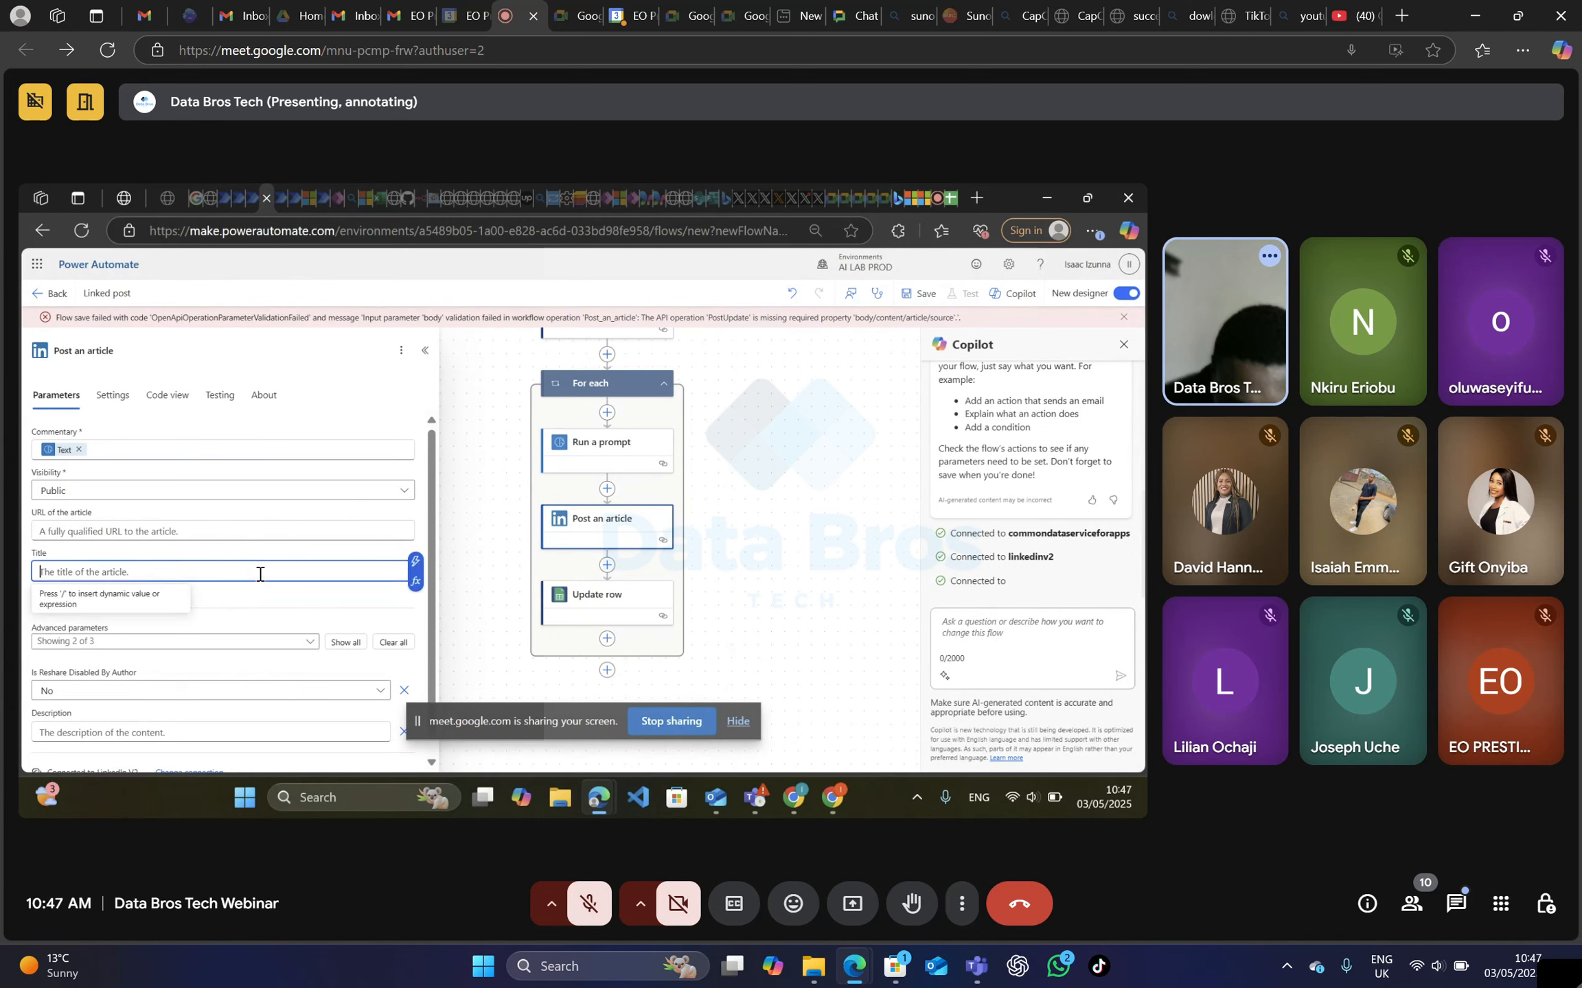
{"action": "left_click", "coordinate": [416, 563]}
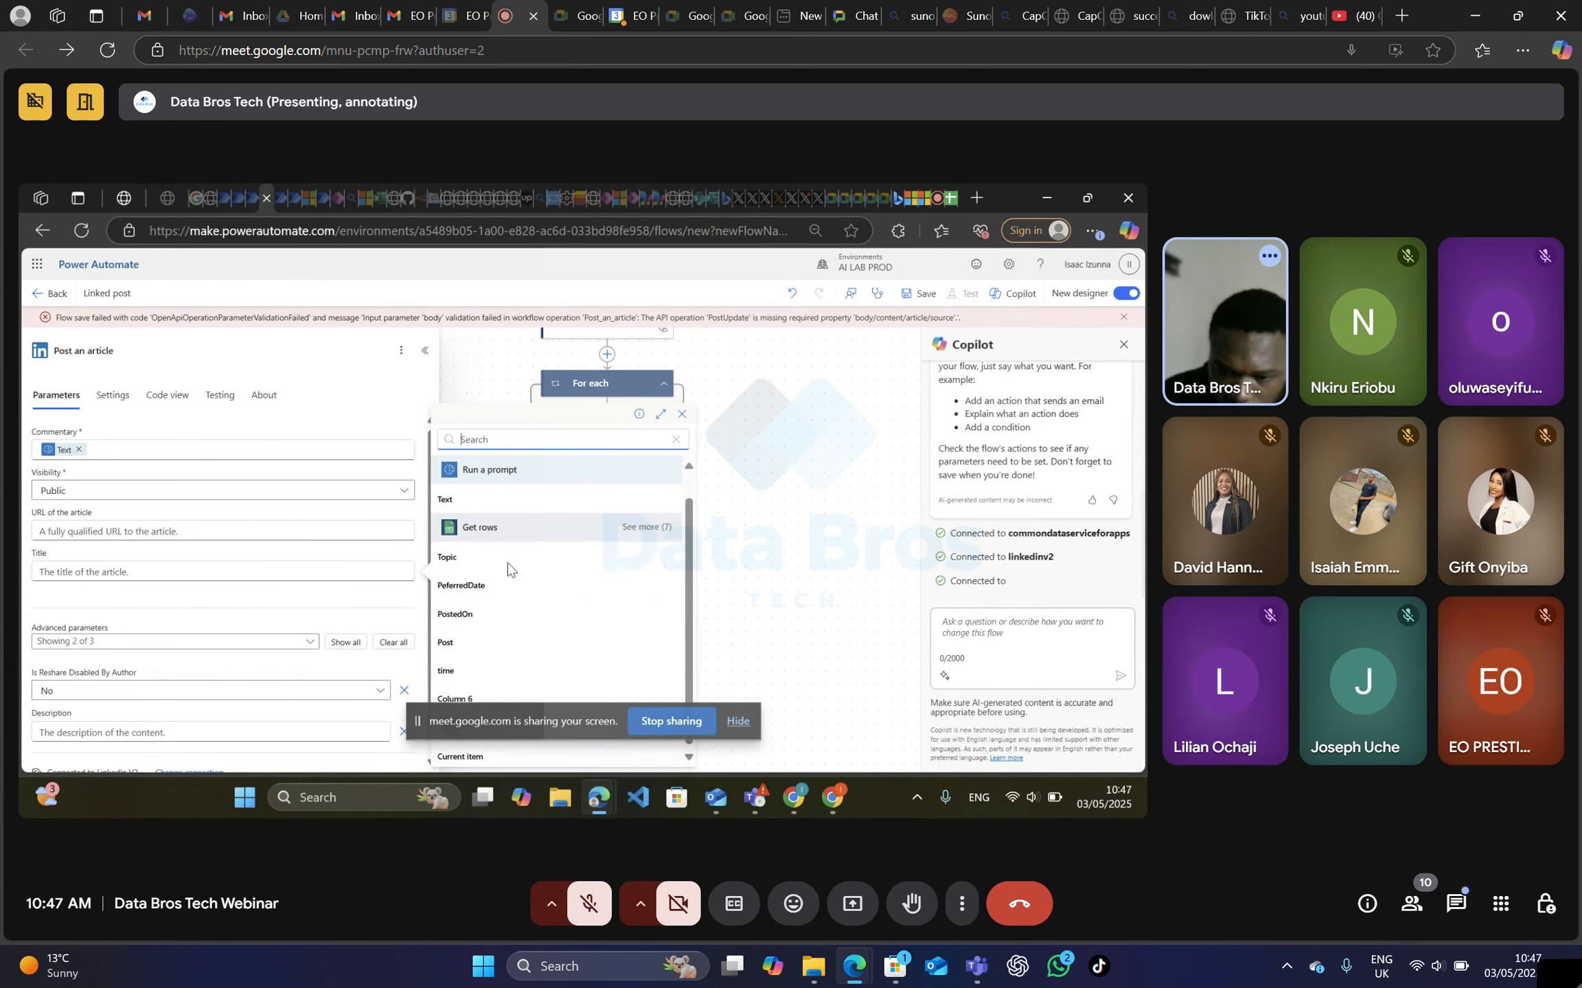
{"action": "left_click", "coordinate": [484, 568]}
{"action": "scroll", "coordinate": [258, 595], "scroll_direction": "down", "scroll_amount": 1}
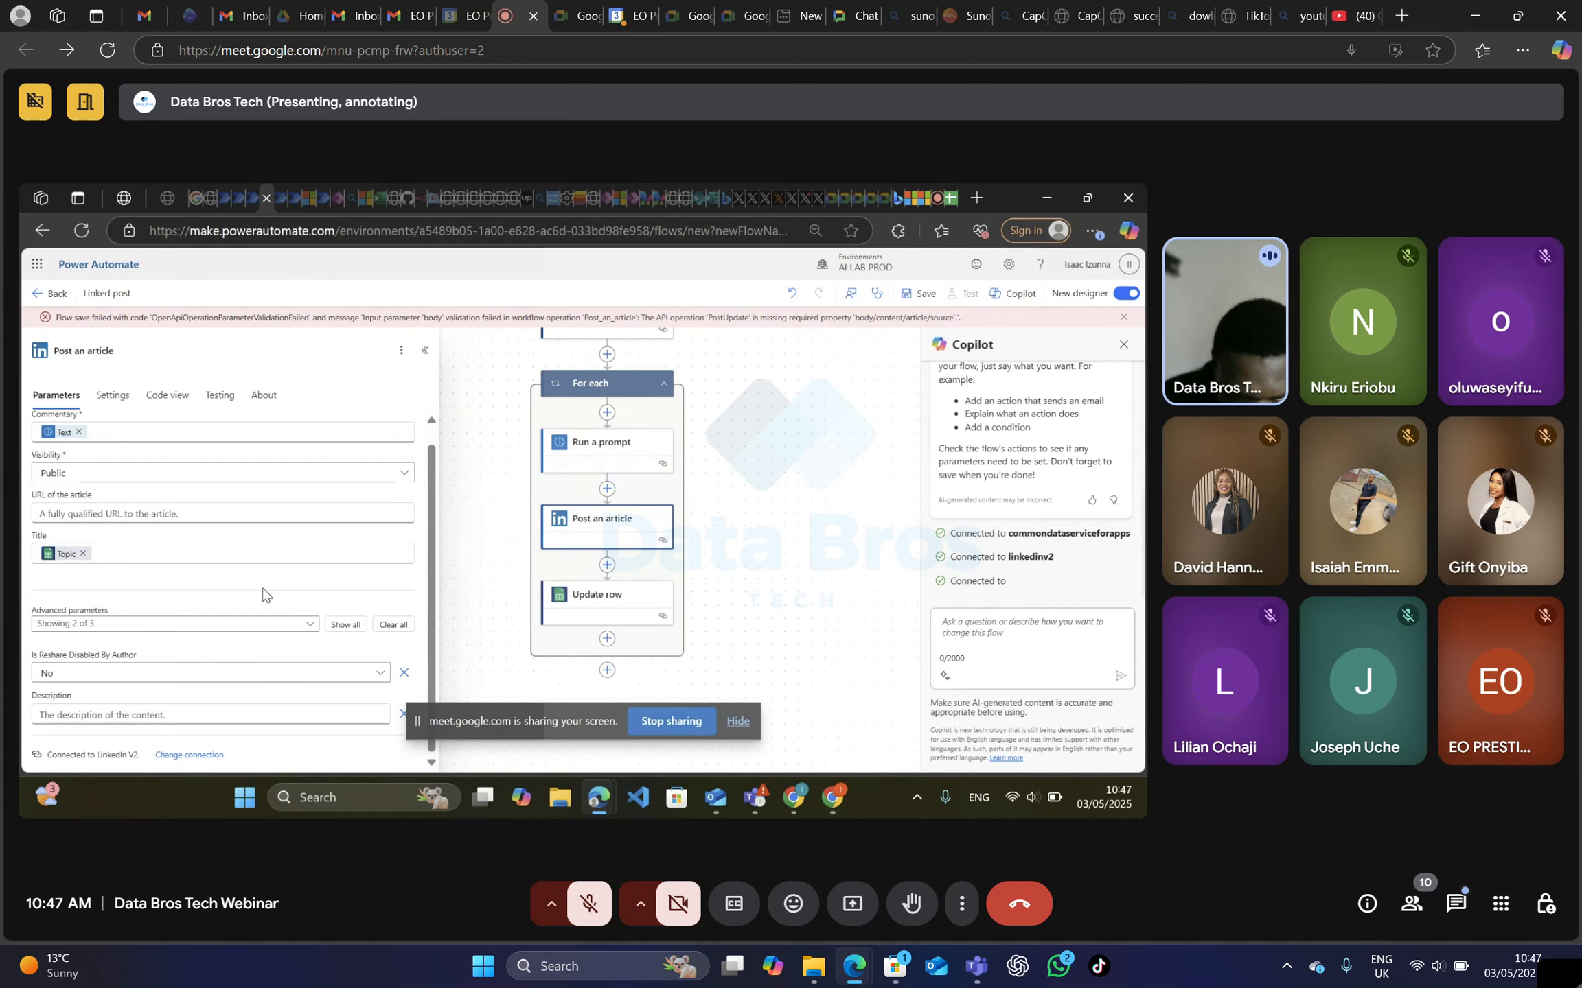
Check the choices for Is Reshare Disabled By Author, close the Post an article settings and save the flow.
{"action": "left_click", "coordinate": [377, 675]}
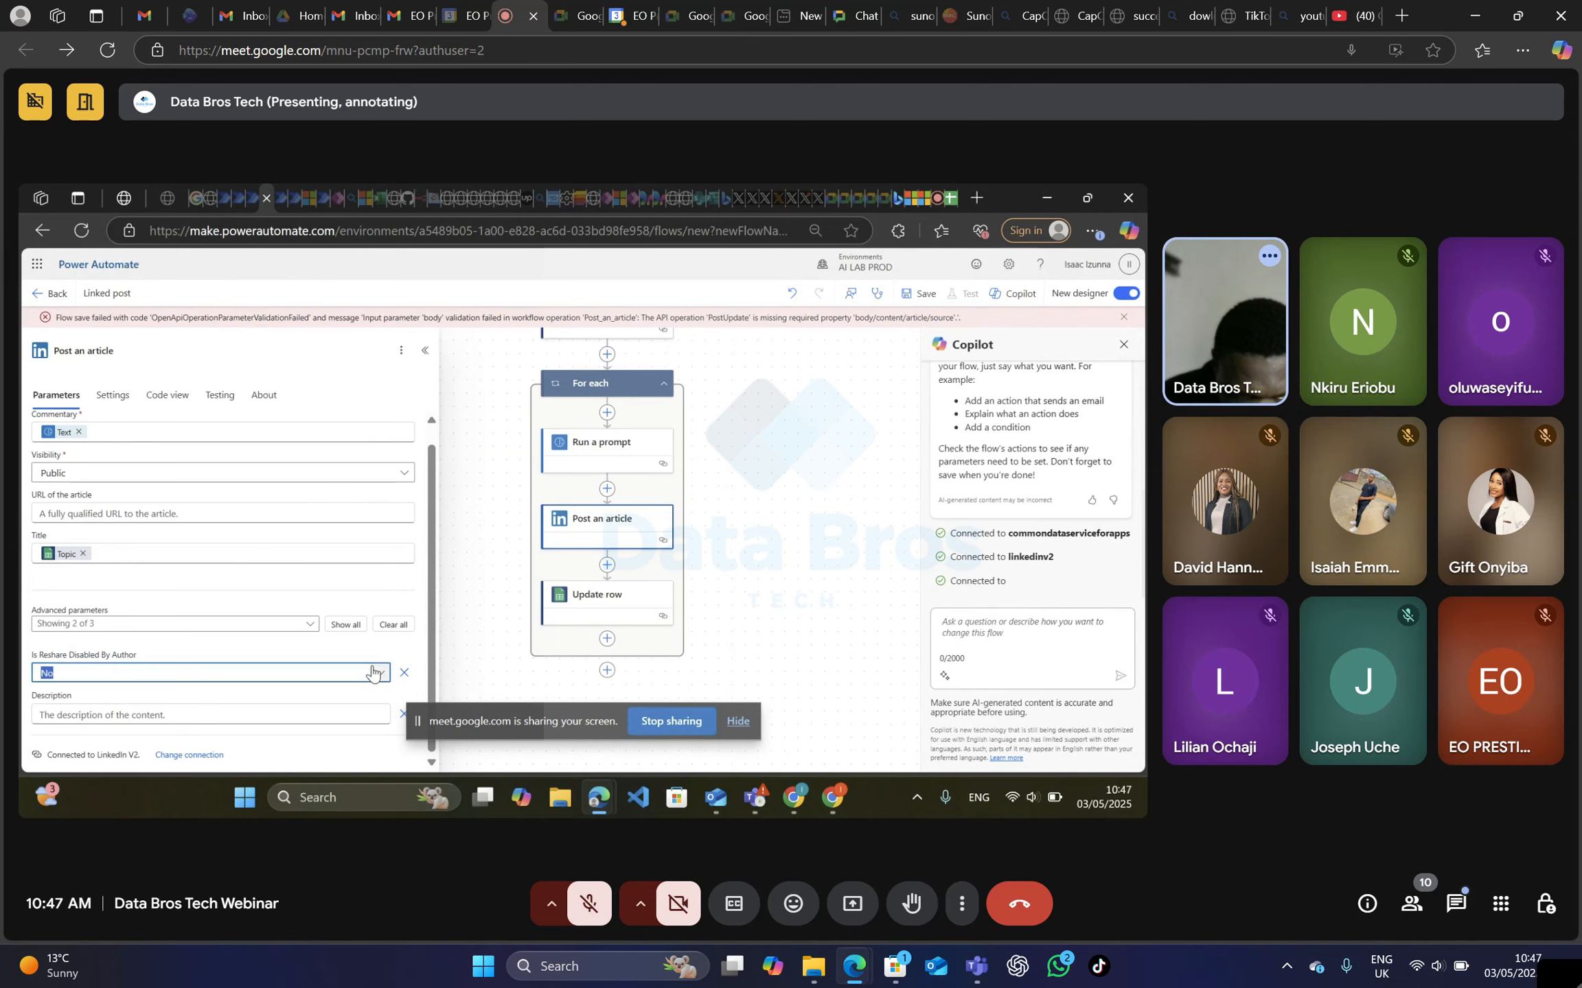
{"action": "left_click", "coordinate": [376, 673]}
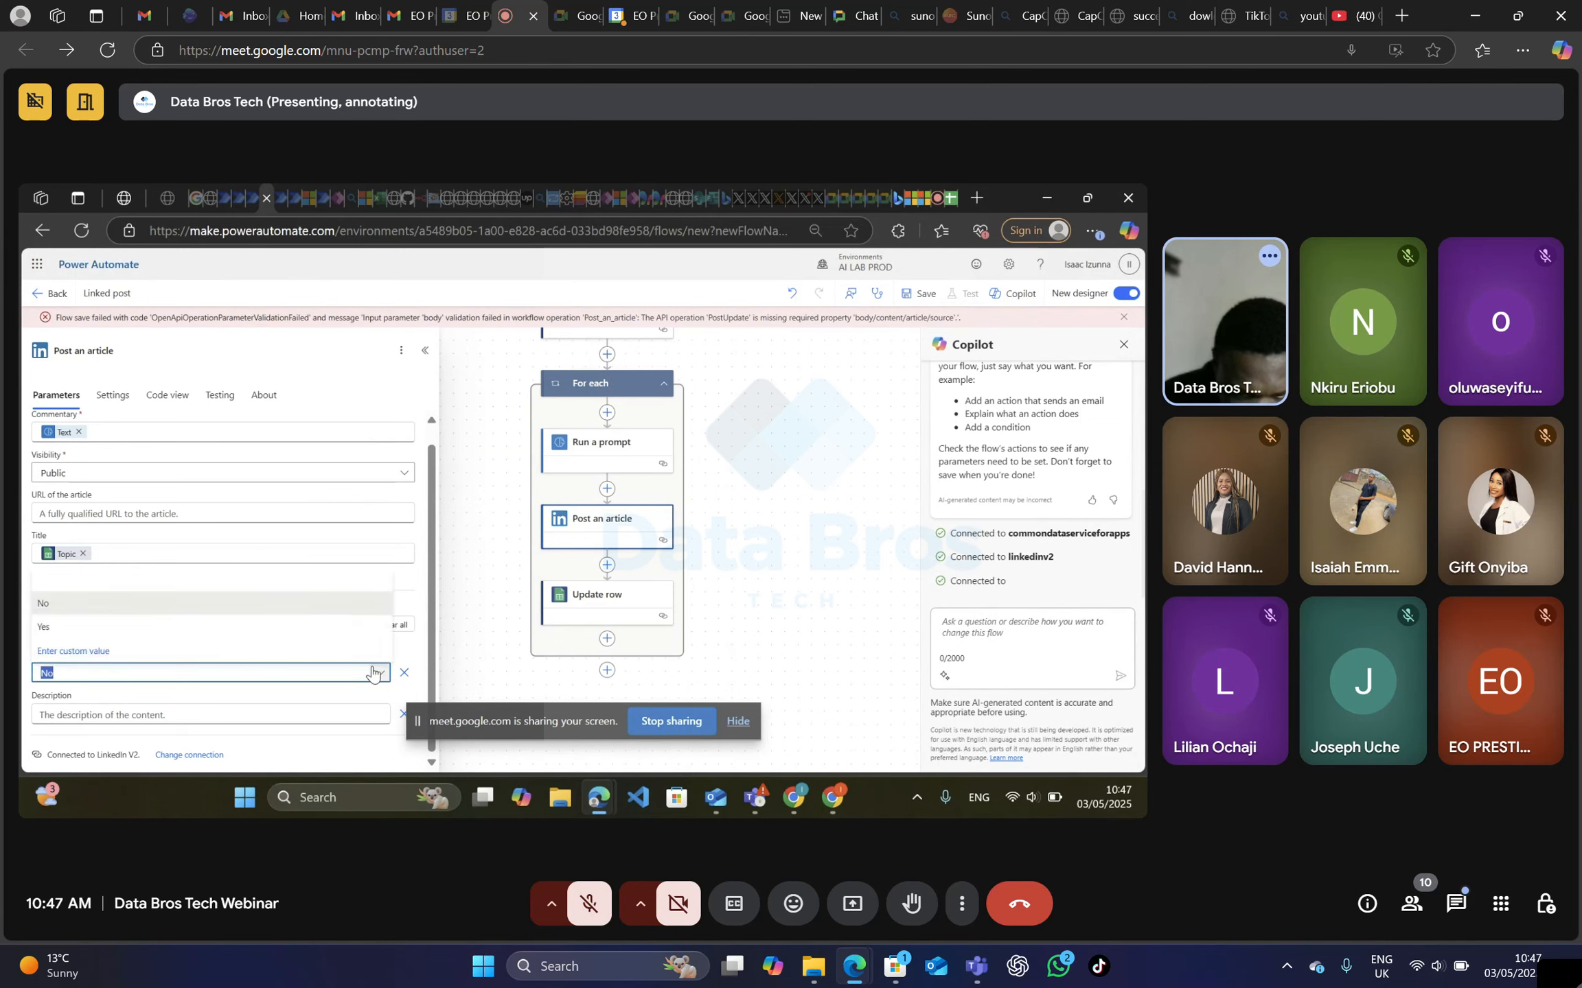
{"action": "left_click", "coordinate": [377, 672]}
{"action": "left_click", "coordinate": [846, 567]}
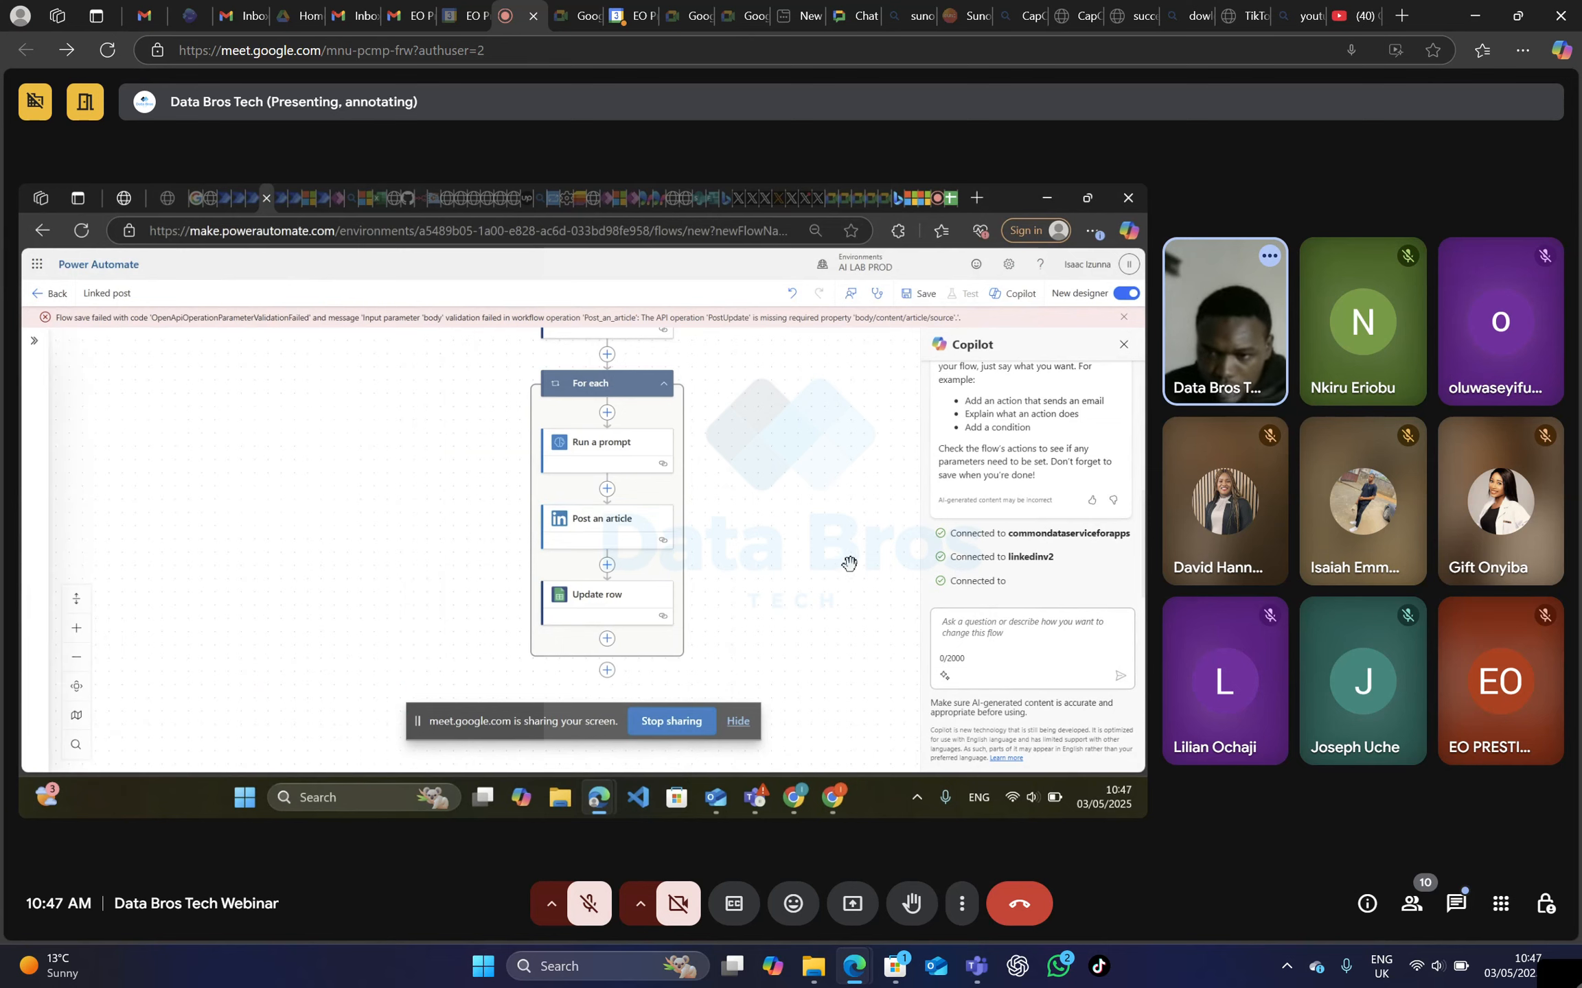
{"action": "left_click", "coordinate": [917, 294]}
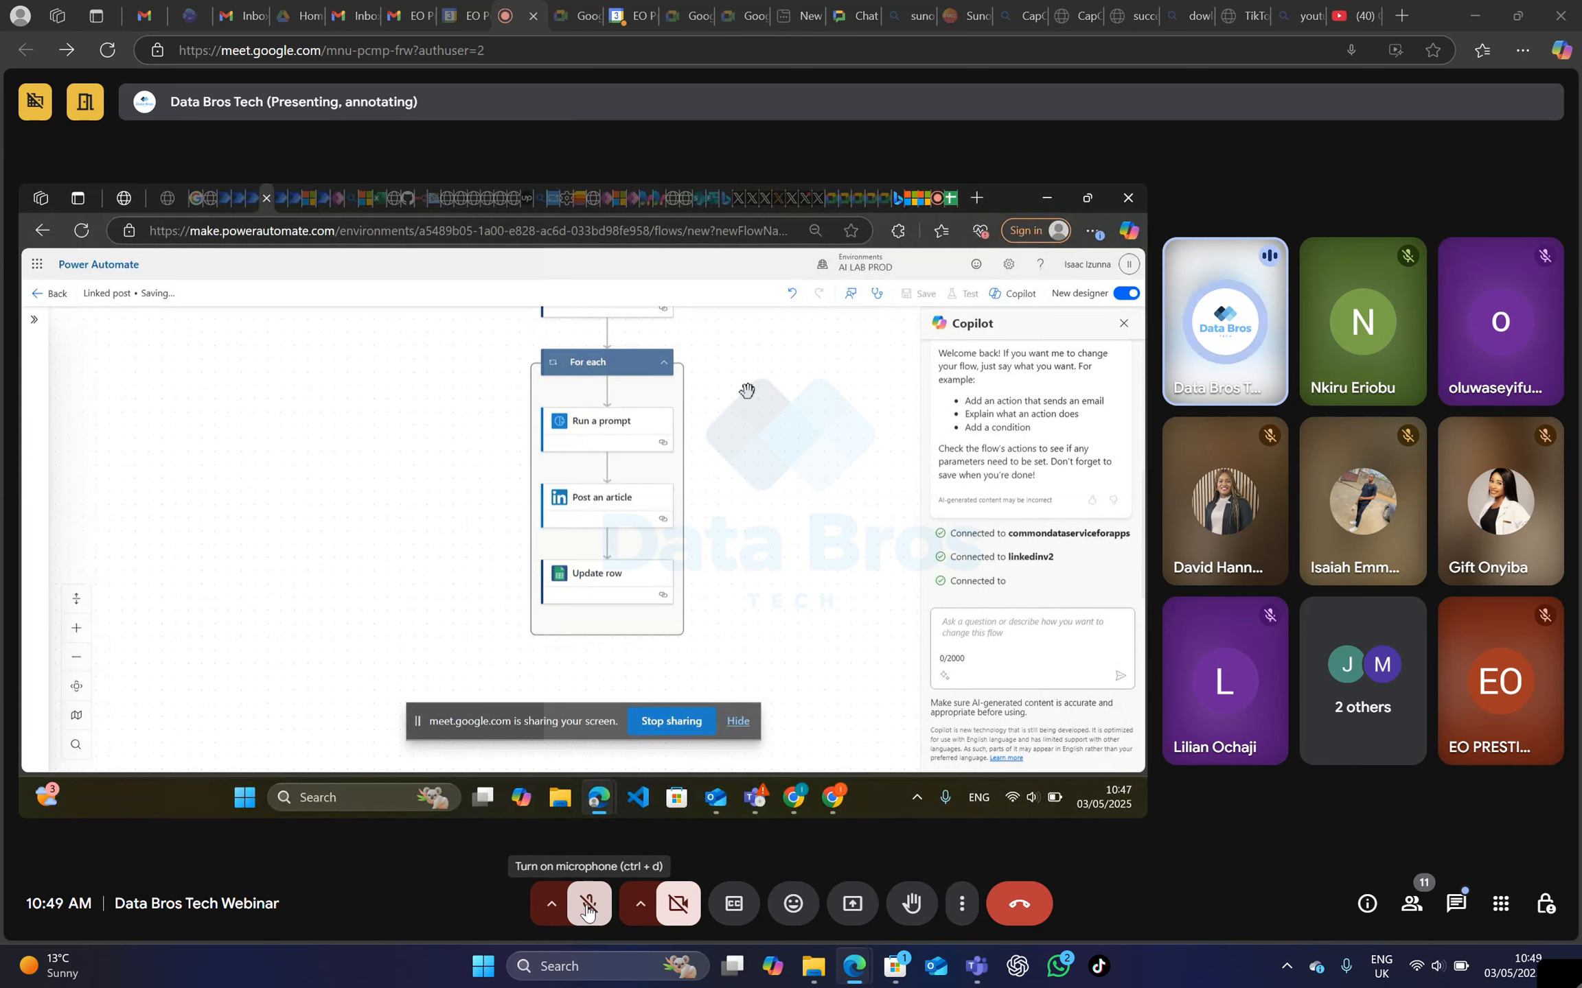
Unmute the meeting microphone for each spoken reply to the presenter and mute it again after speaking.
{"action": "left_click", "coordinate": [588, 907]}
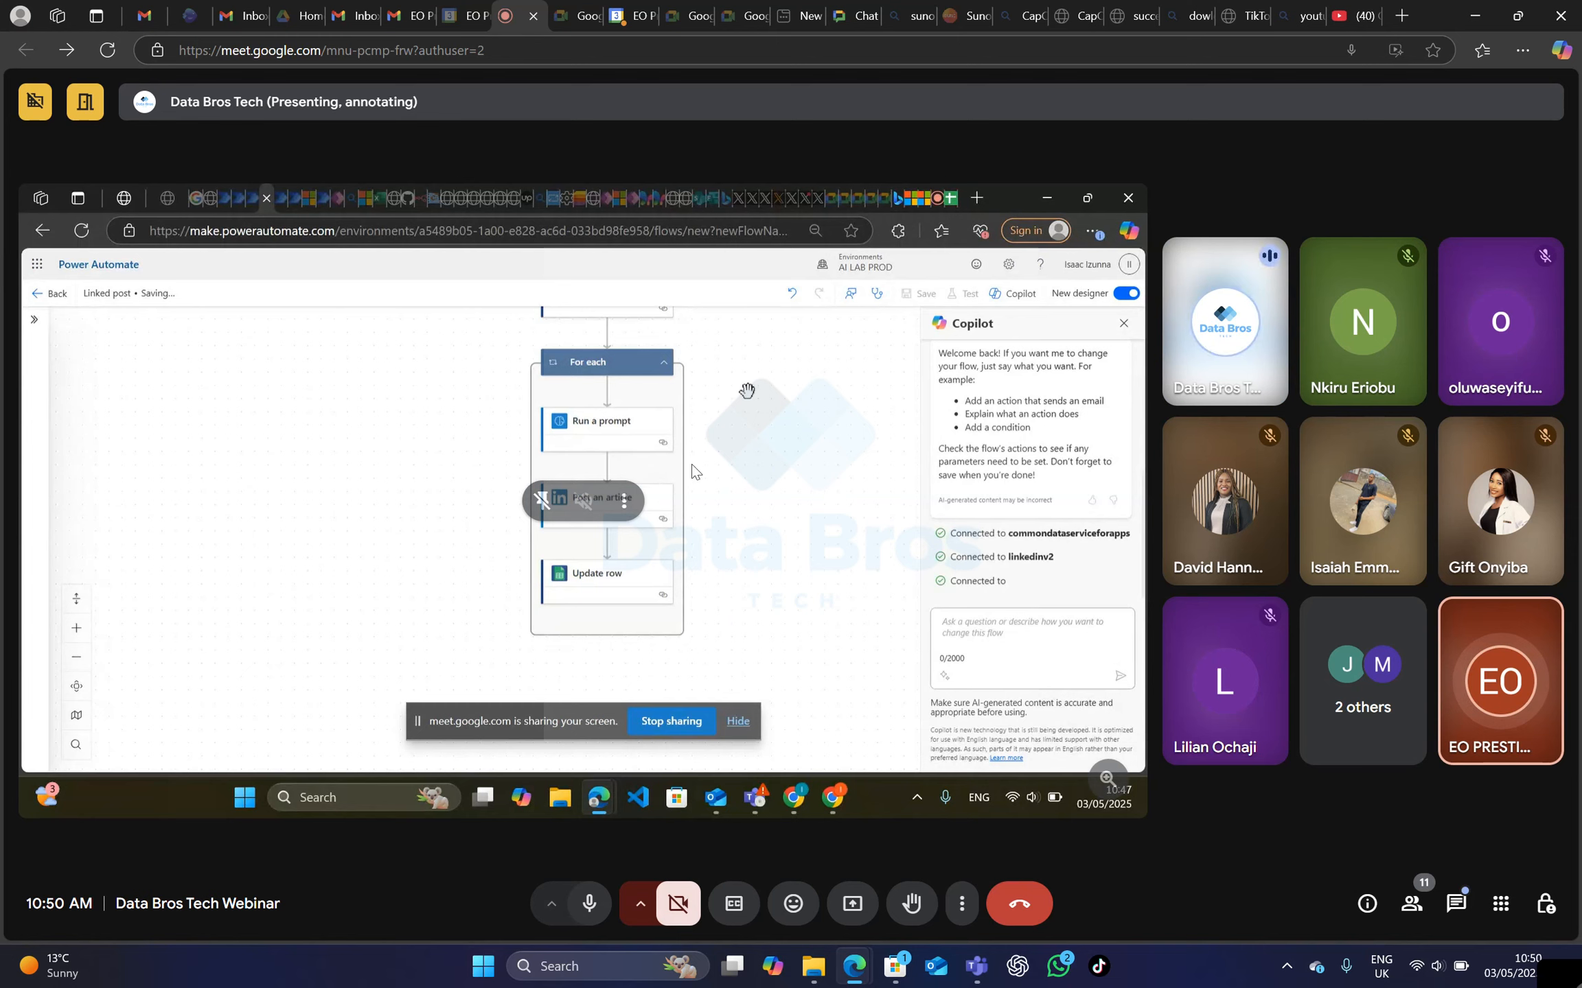
{"action": "left_click", "coordinate": [587, 916]}
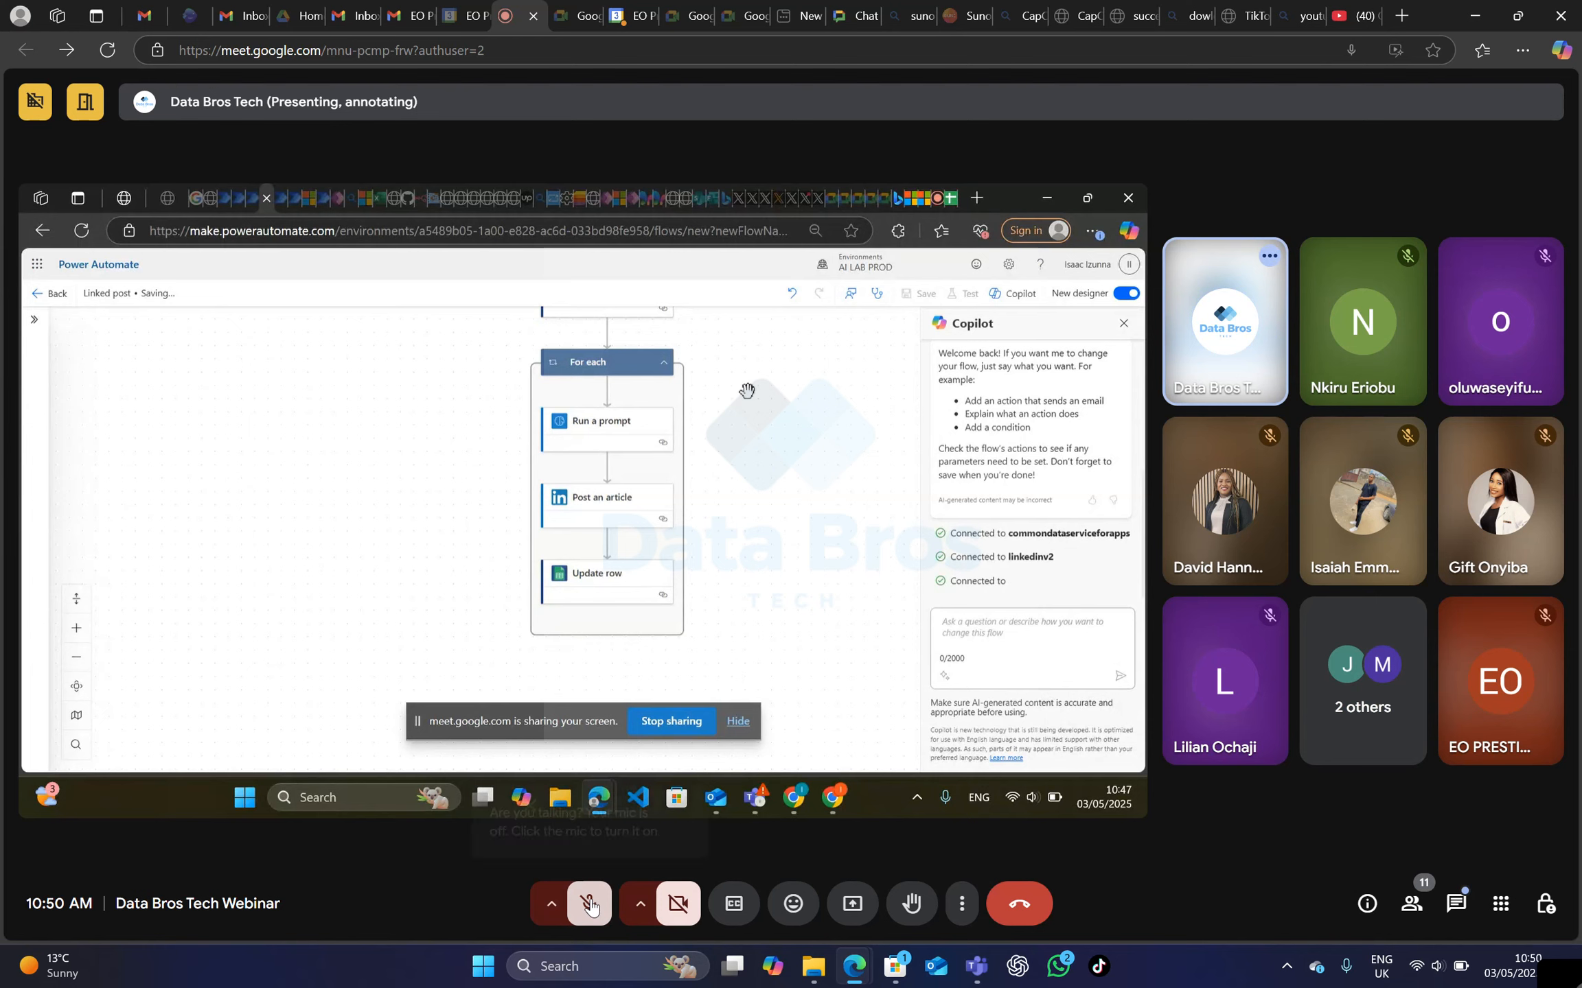
{"action": "left_click", "coordinate": [590, 906]}
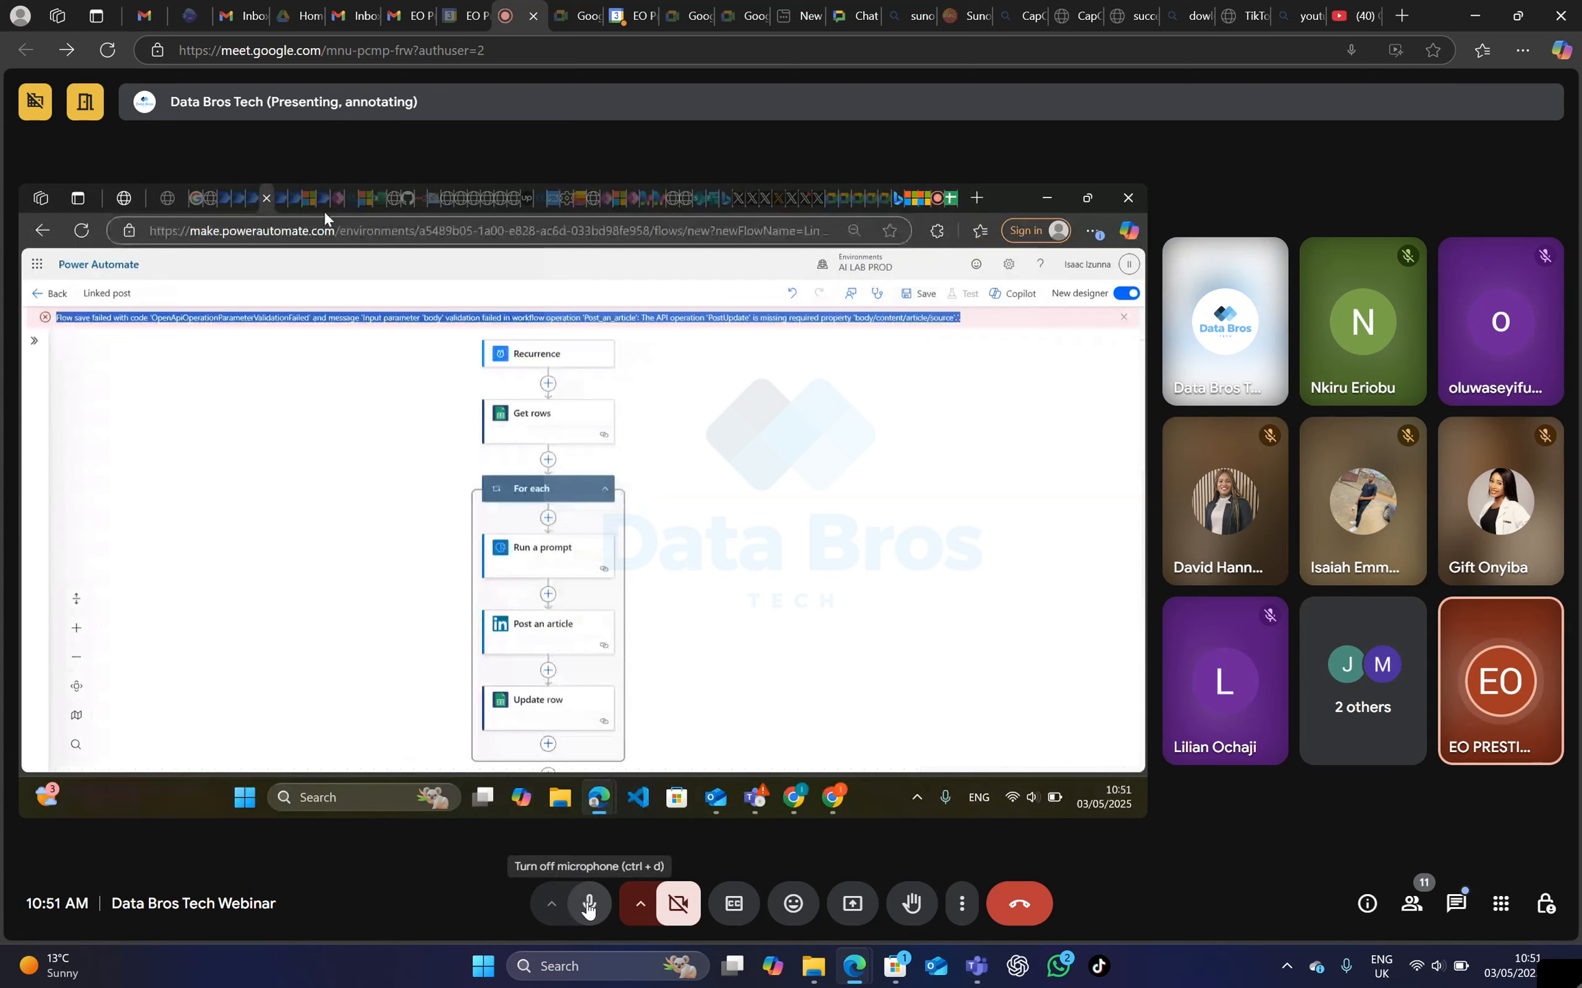
{"action": "left_click", "coordinate": [589, 905]}
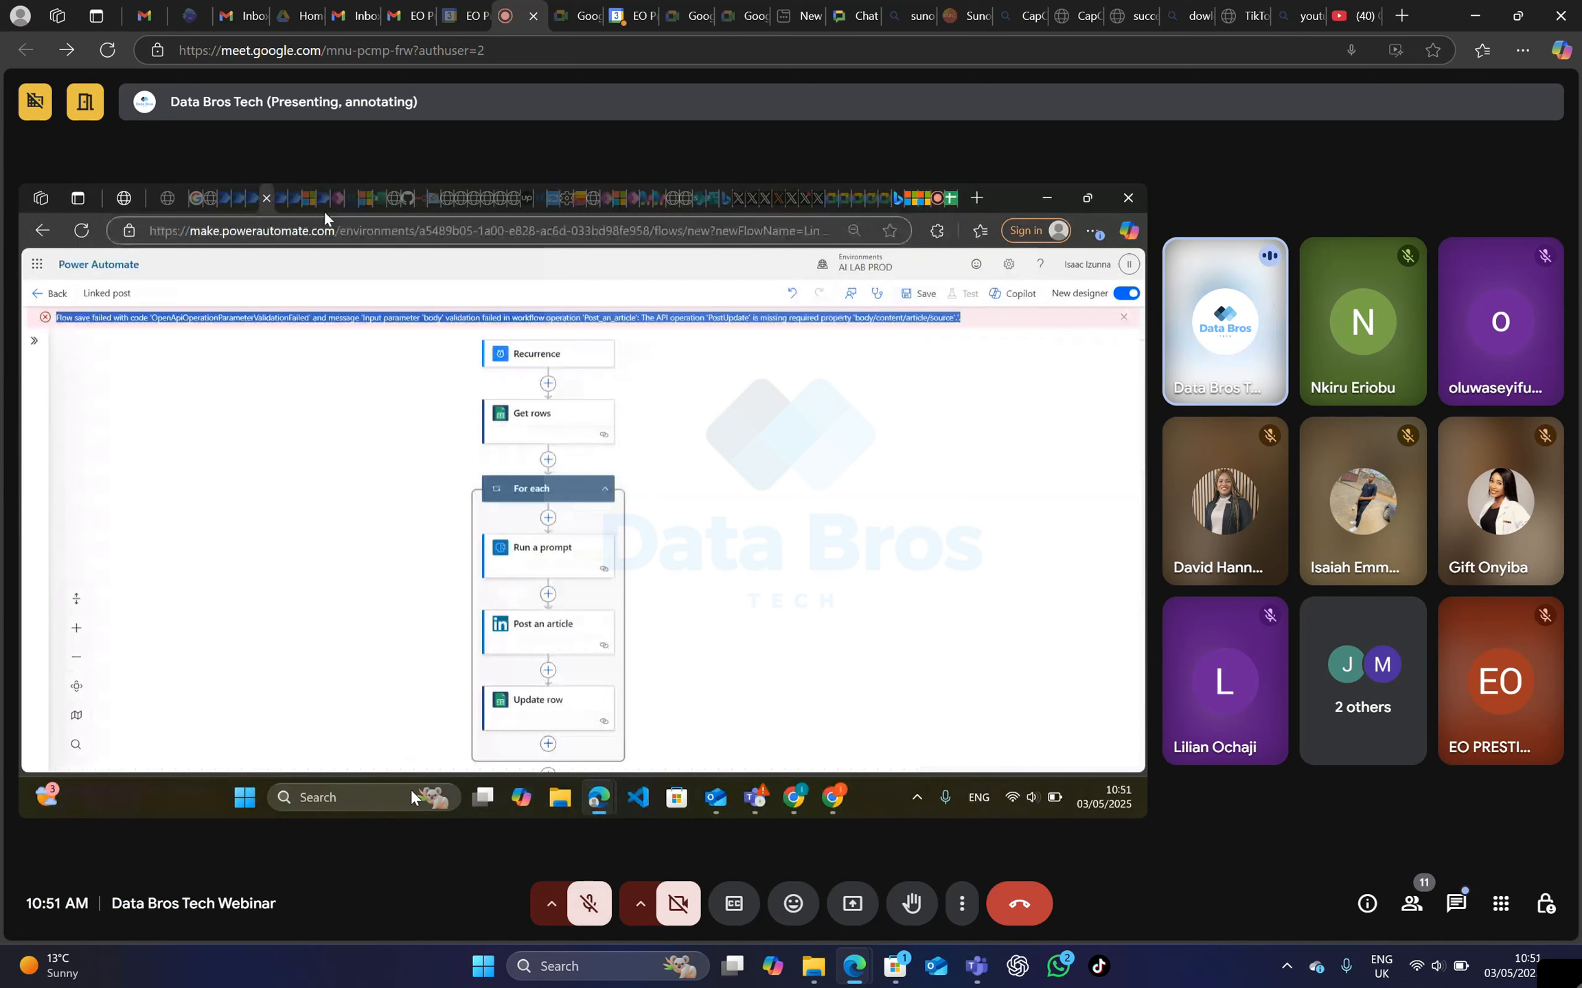
{"action": "left_click", "coordinate": [584, 904]}
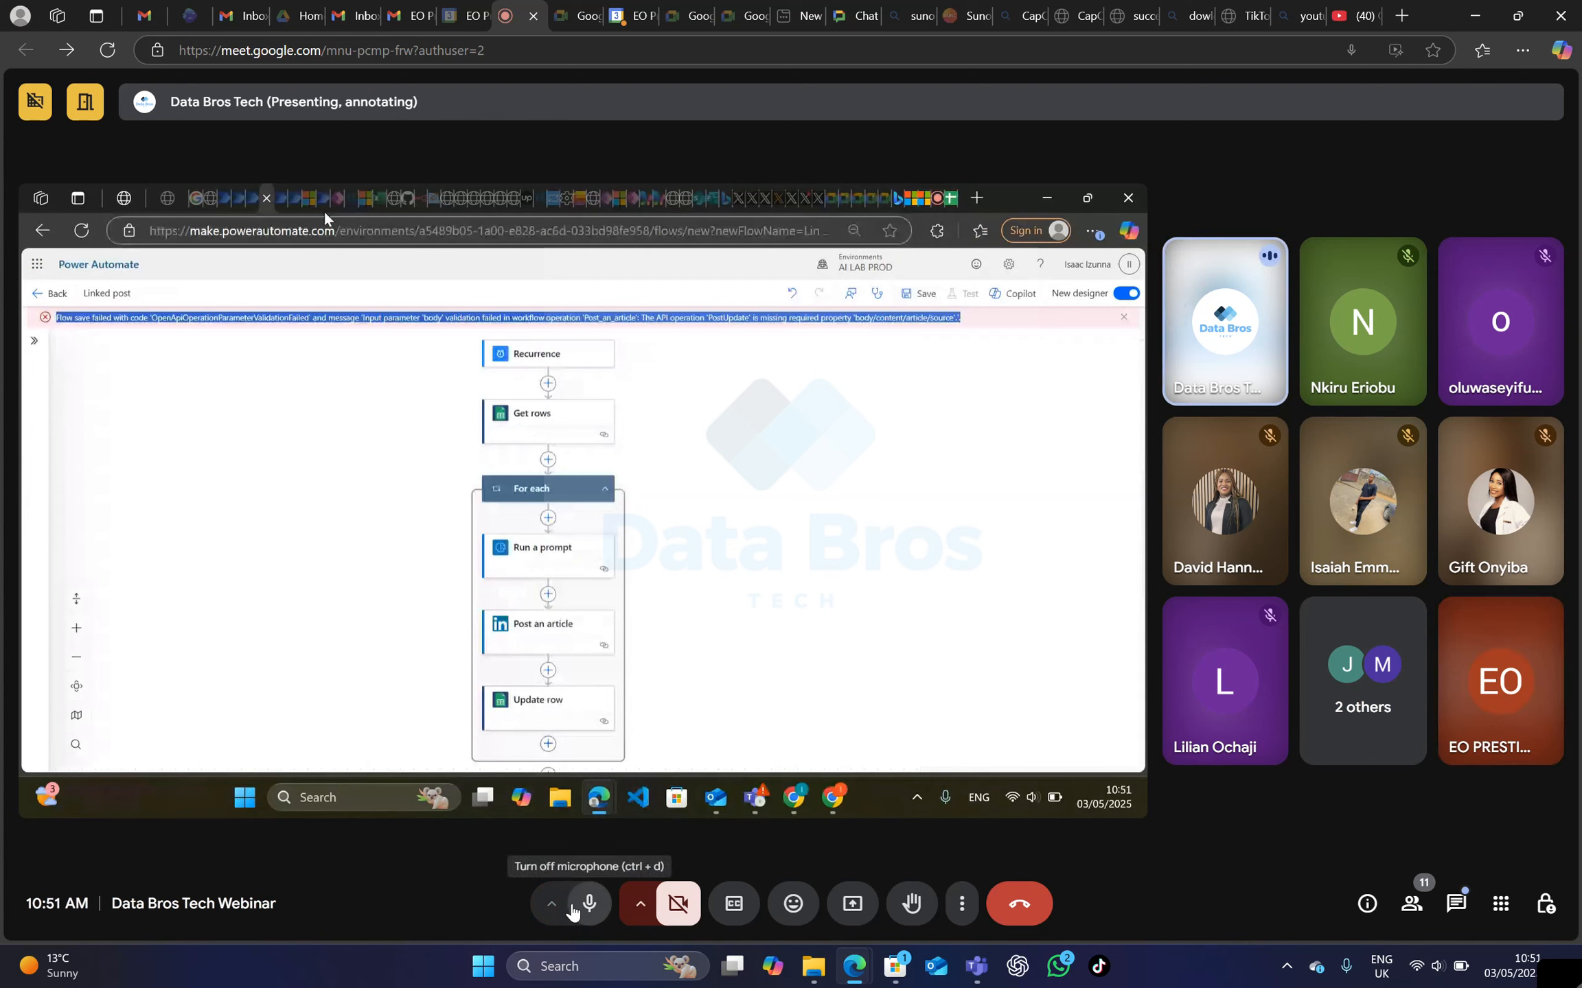
{"action": "left_click", "coordinate": [595, 906]}
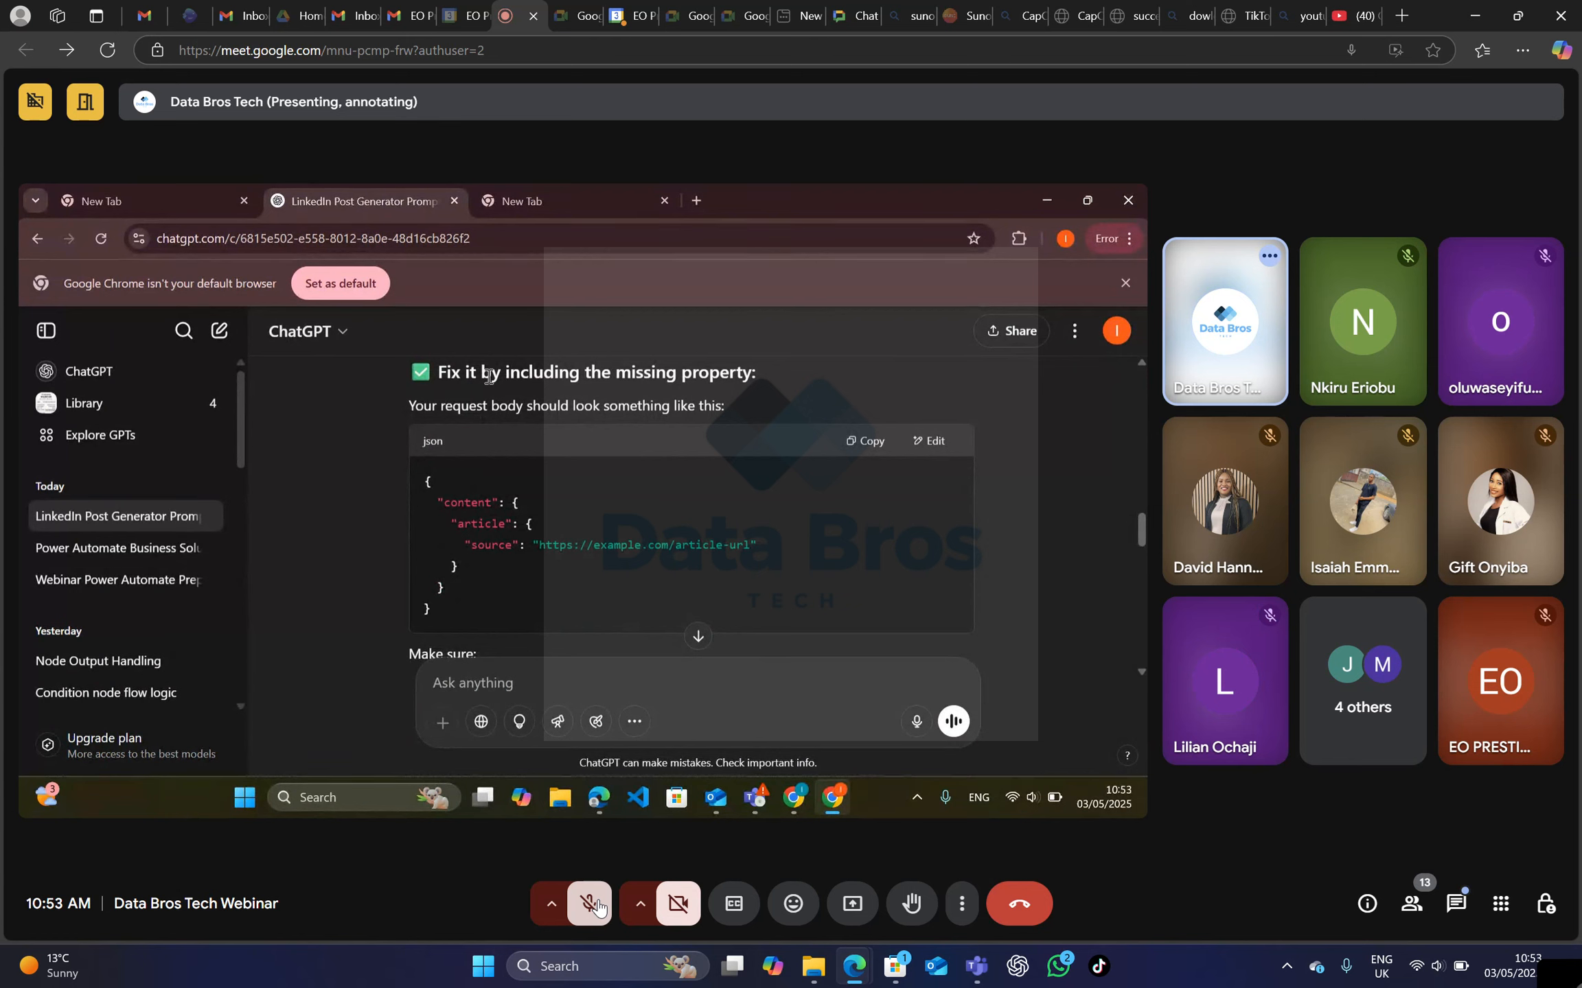
{"action": "scroll", "coordinate": [679, 471], "scroll_direction": "down", "scroll_amount": 3}
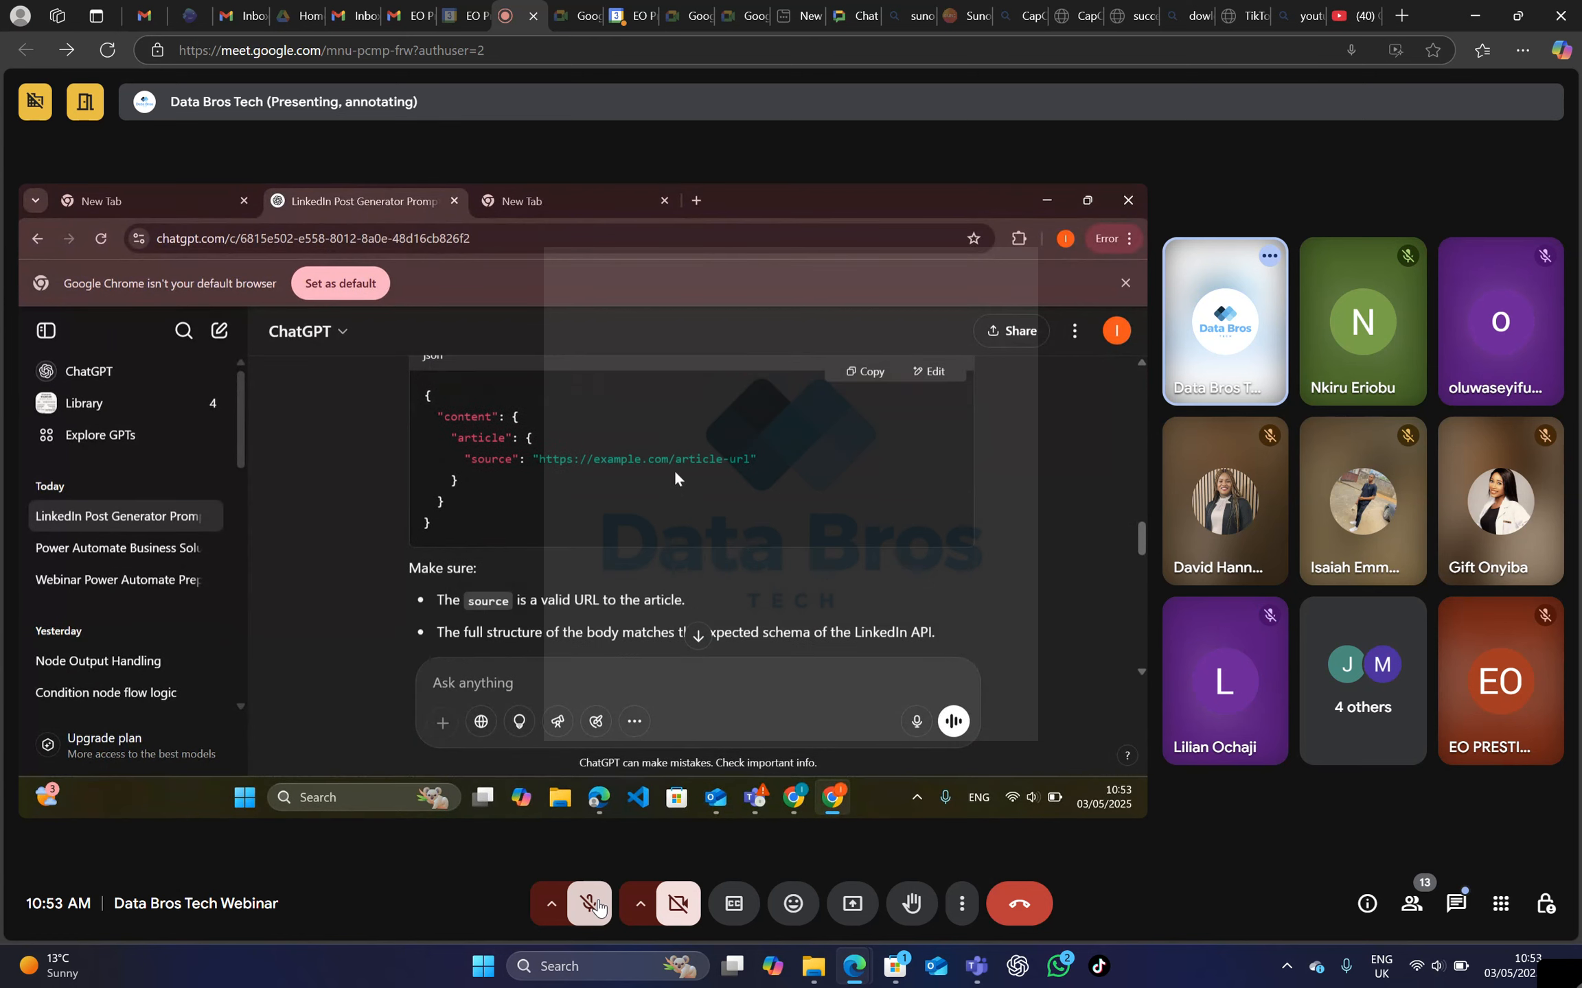
{"action": "scroll", "coordinate": [661, 467], "scroll_direction": "down", "scroll_amount": 4}
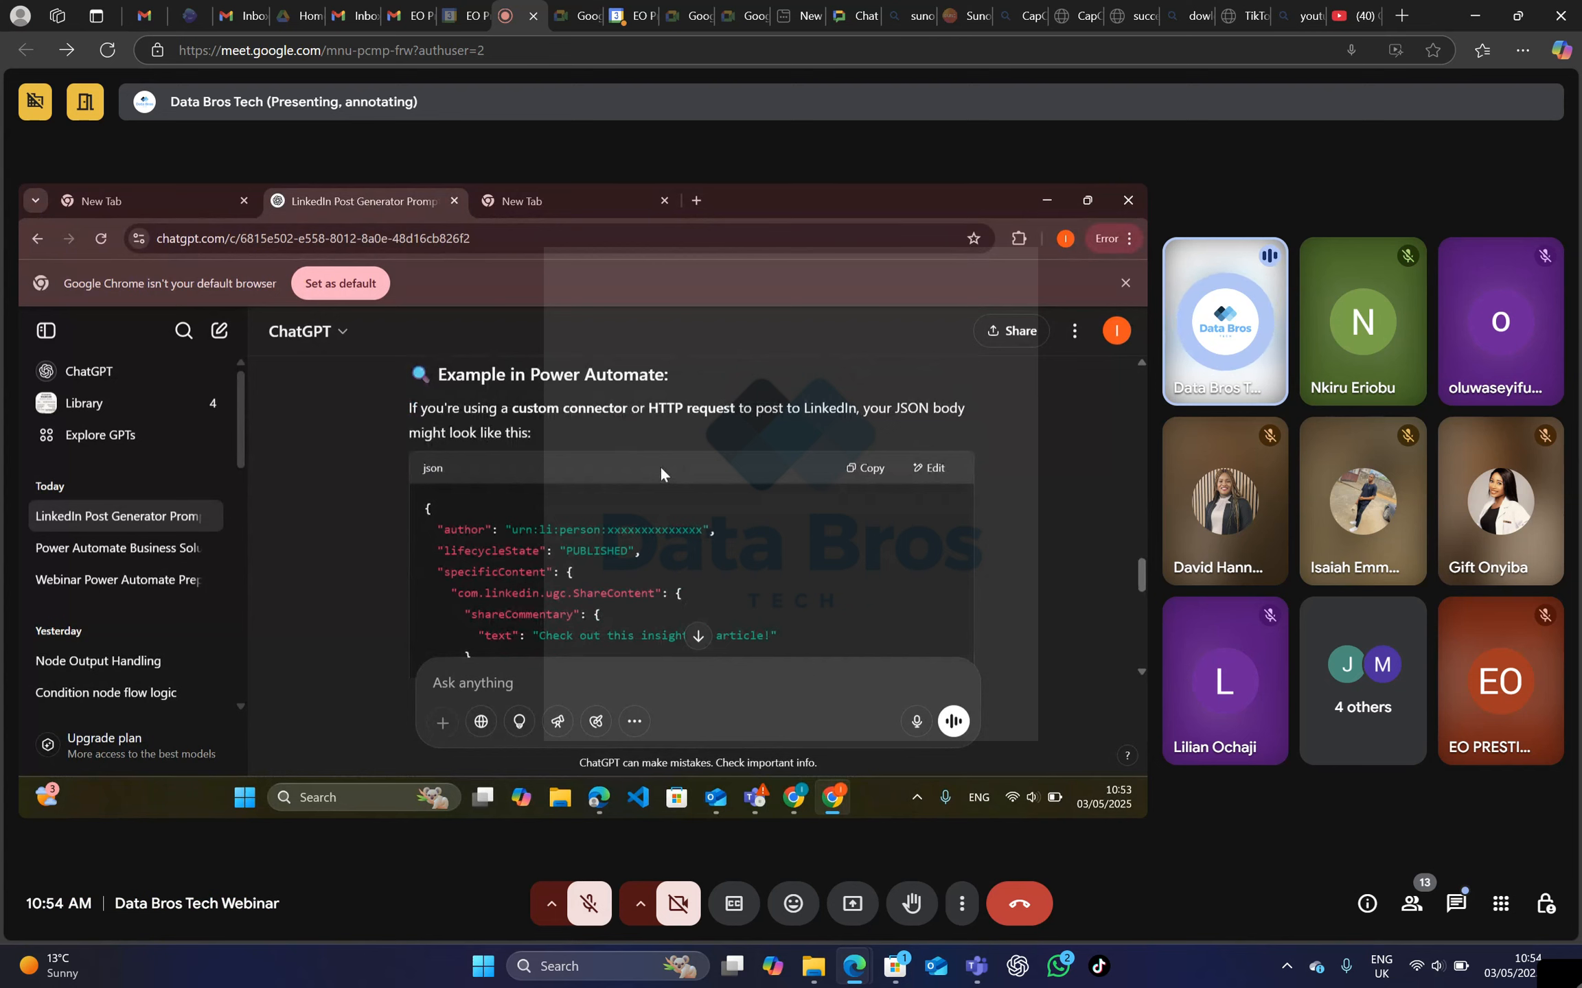
{"action": "scroll", "coordinate": [661, 470], "scroll_direction": "up", "scroll_amount": 3}
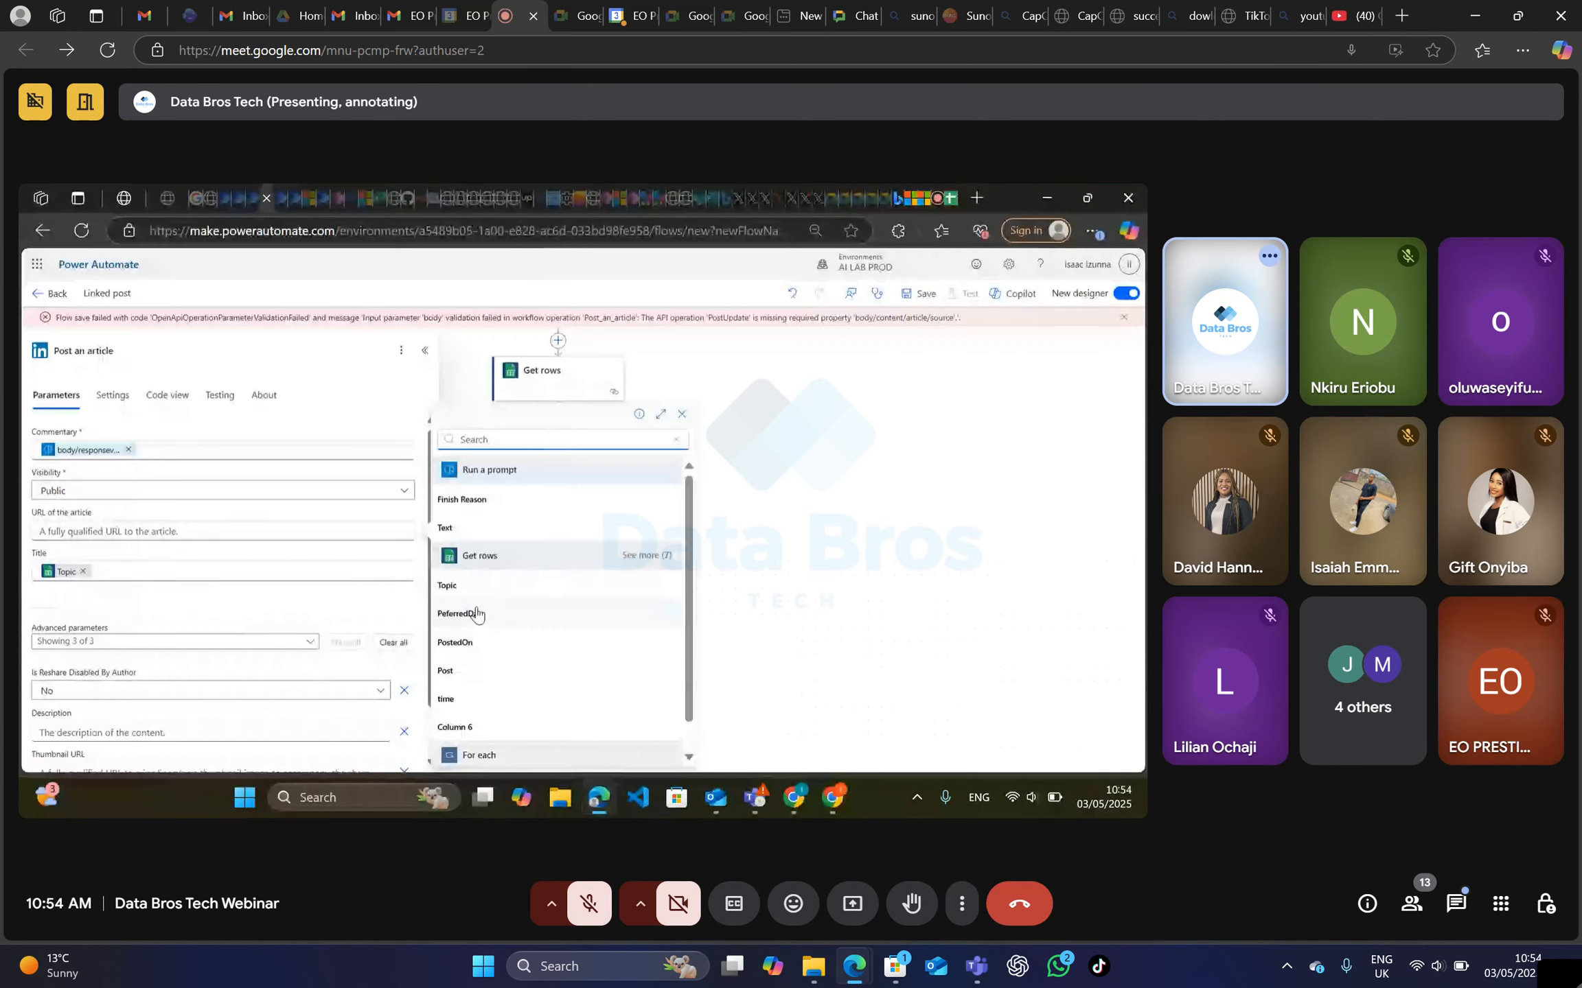
{"action": "left_click", "coordinate": [186, 536]}
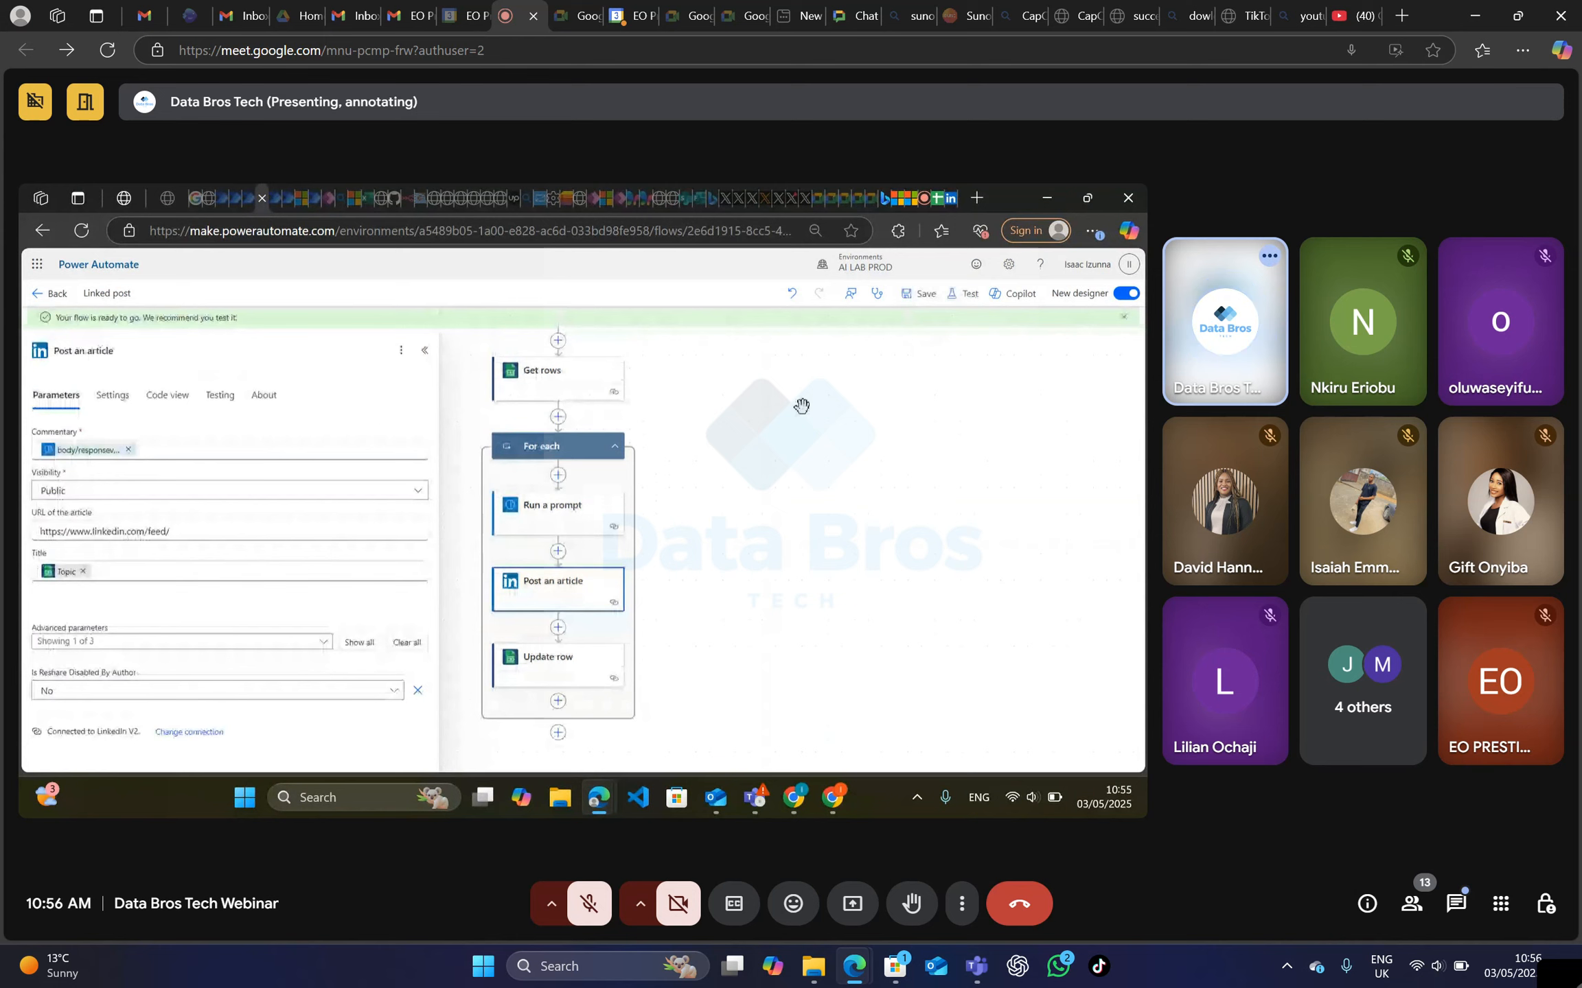
Unmute the microphone to comment on the saved flow, and mute it again.
{"action": "left_click", "coordinate": [590, 913]}
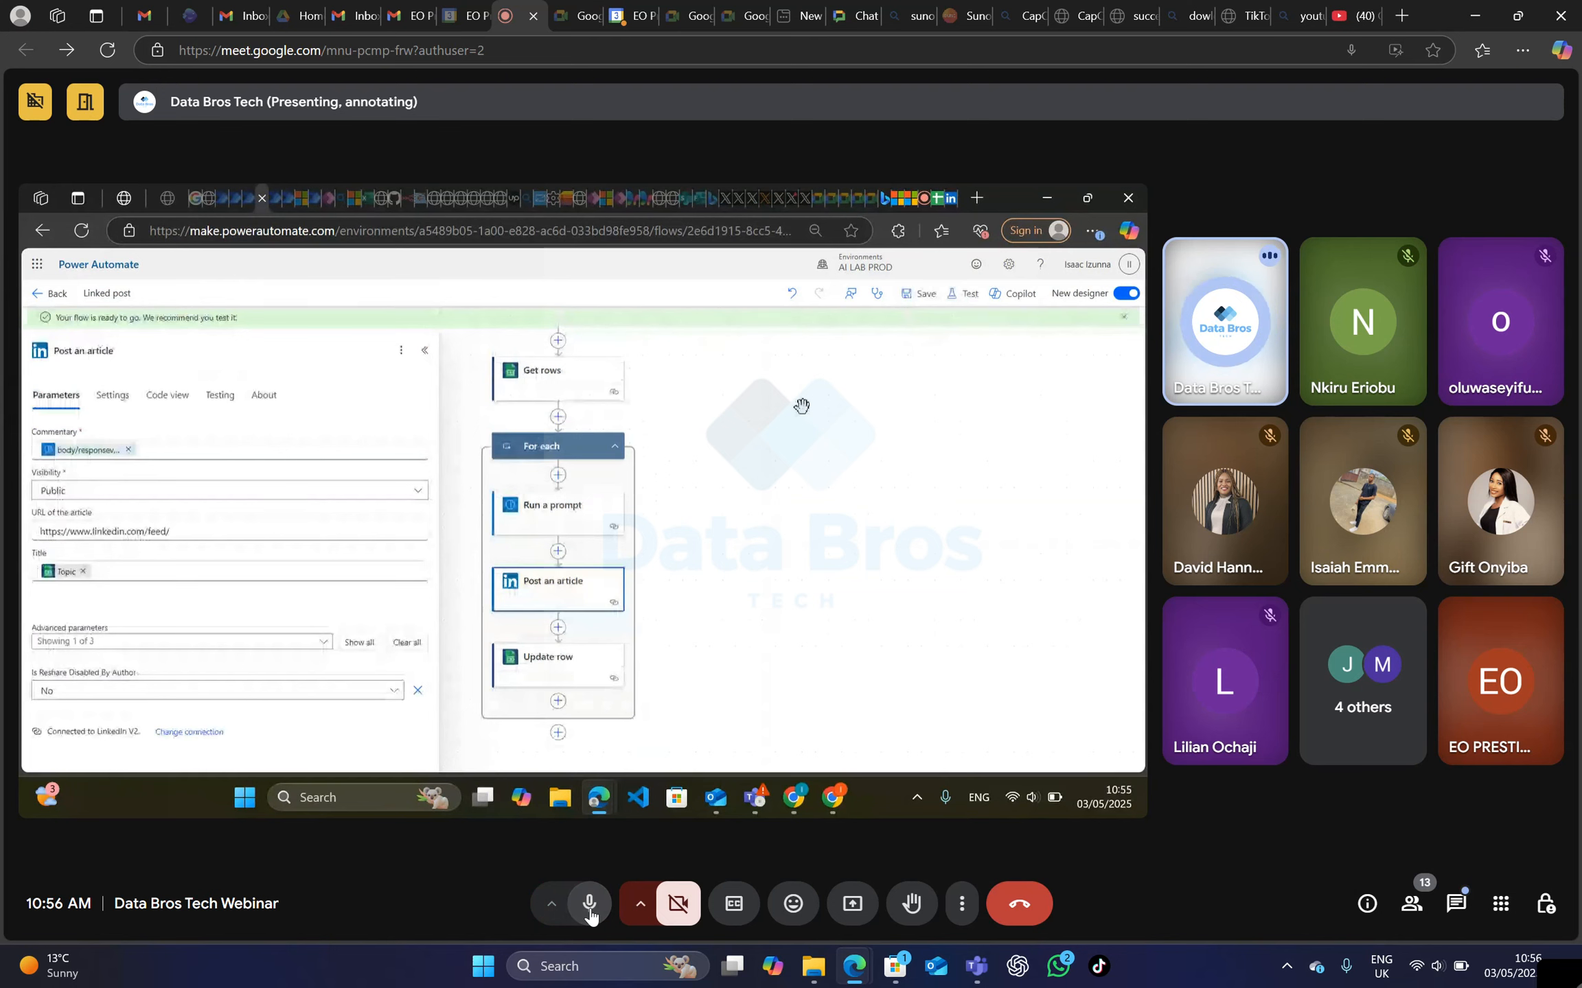
{"action": "left_click", "coordinate": [590, 906]}
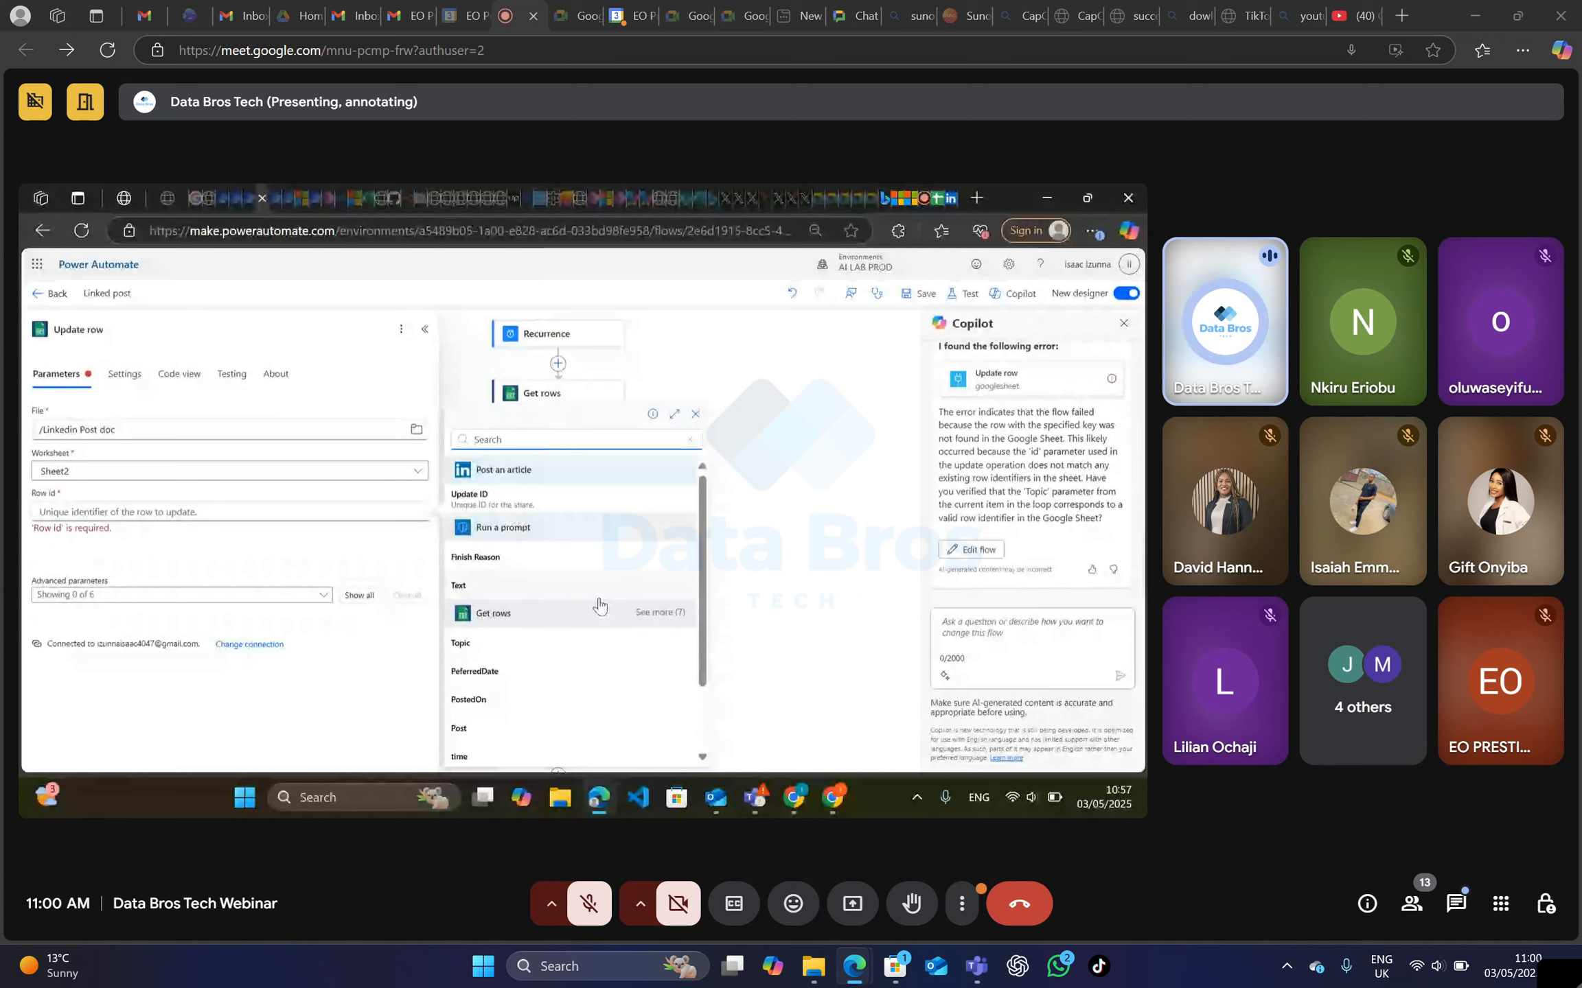
Check the computer's Wi-Fi connection in the list of available networks, and close the list.
{"action": "left_click", "coordinate": [1421, 970]}
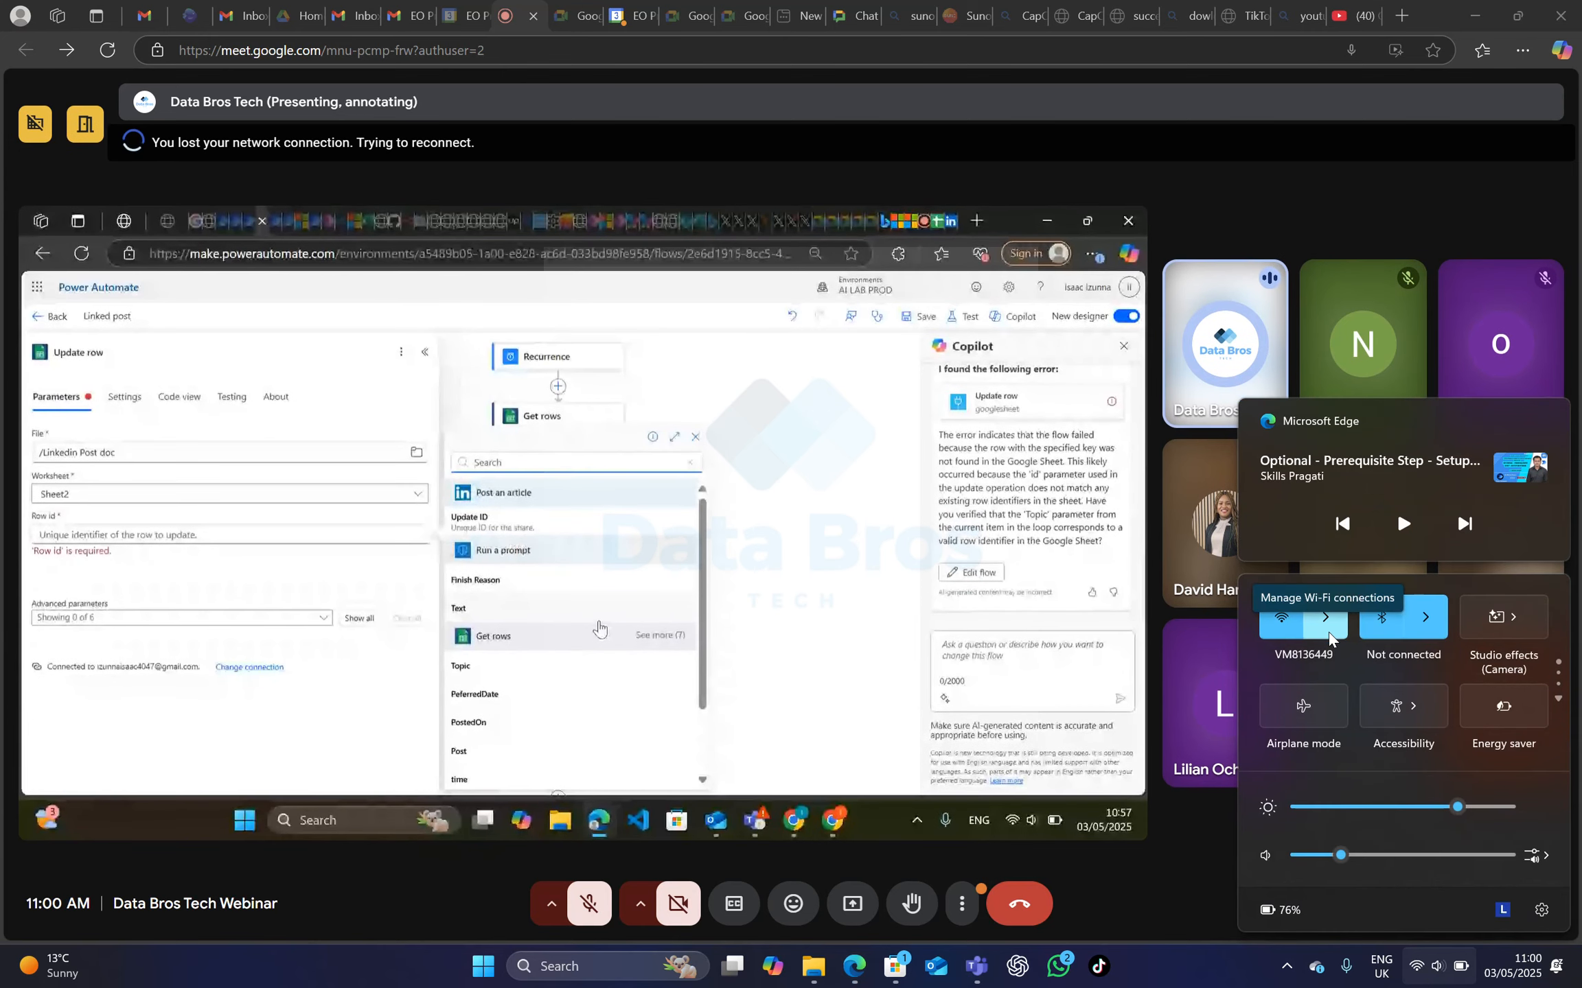
{"action": "left_click", "coordinate": [1328, 633]}
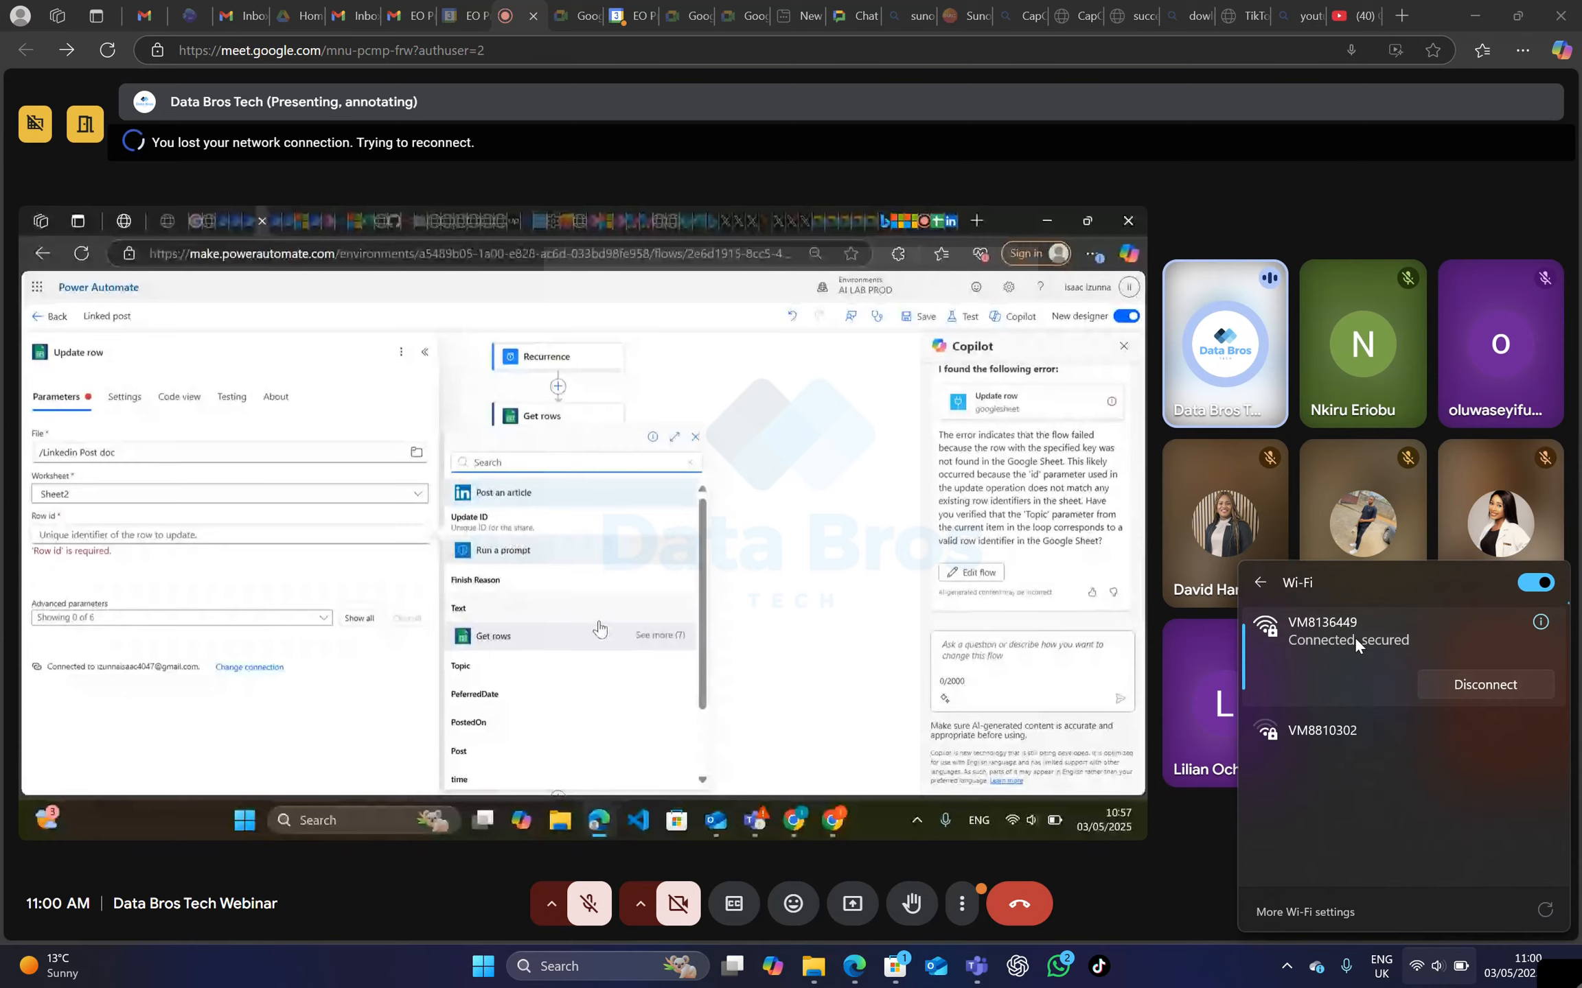
{"action": "left_click", "coordinate": [1407, 192]}
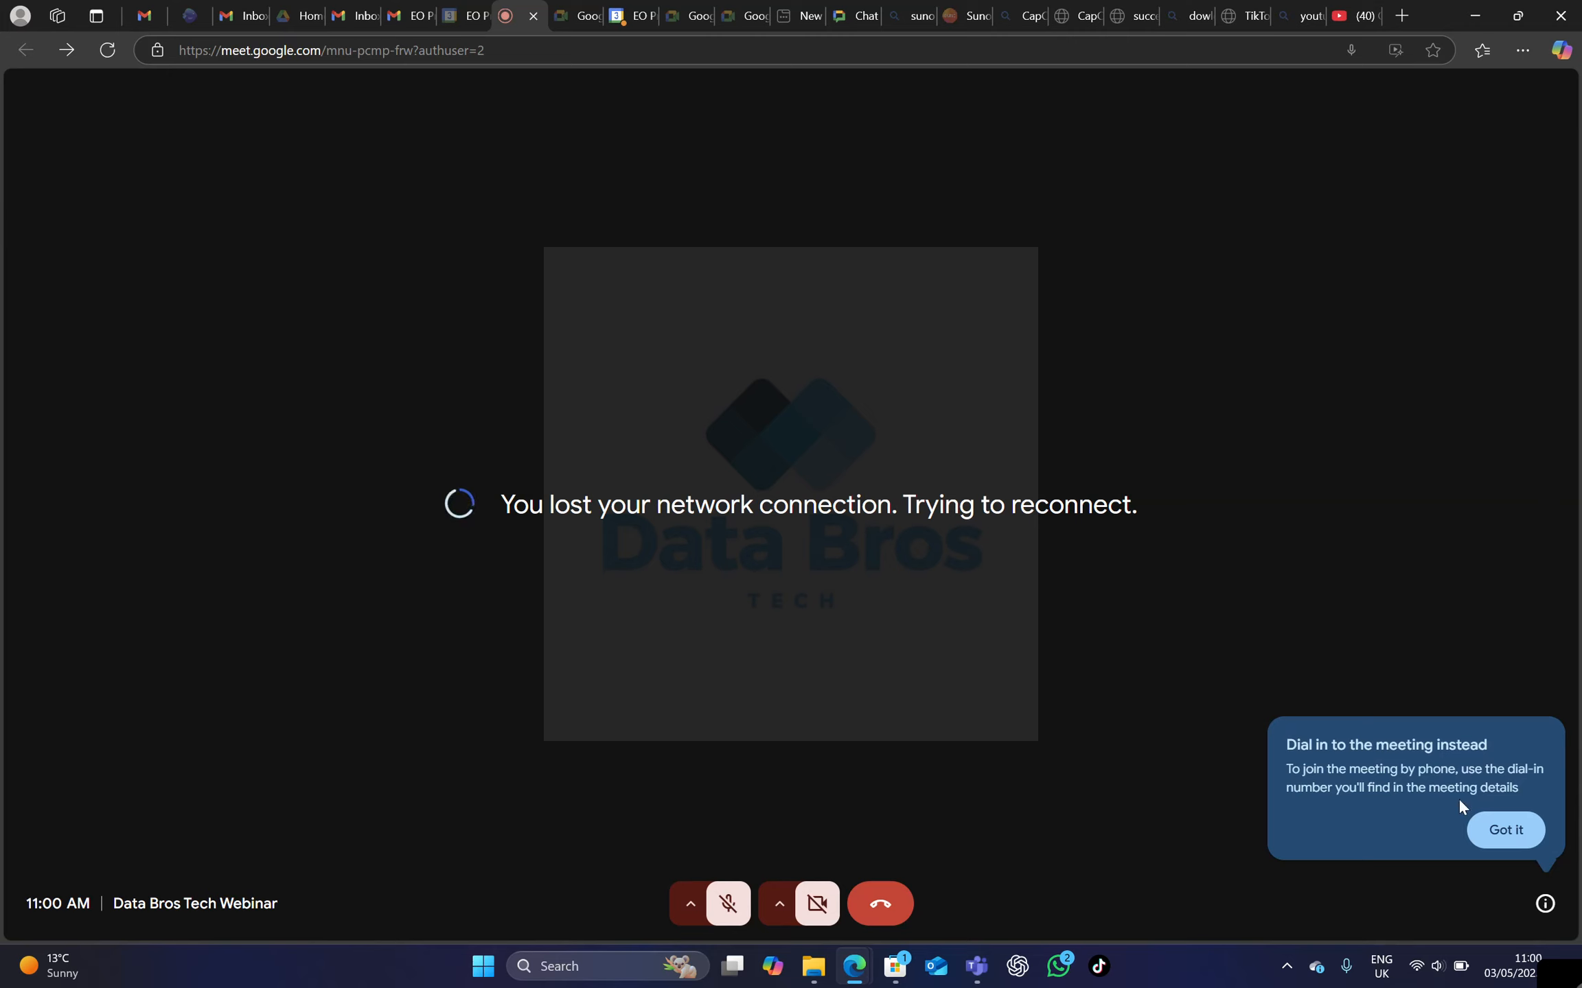
Dismiss the suggestion to dial in by phone and turn off the meeting camera.
{"action": "left_click", "coordinate": [1514, 838]}
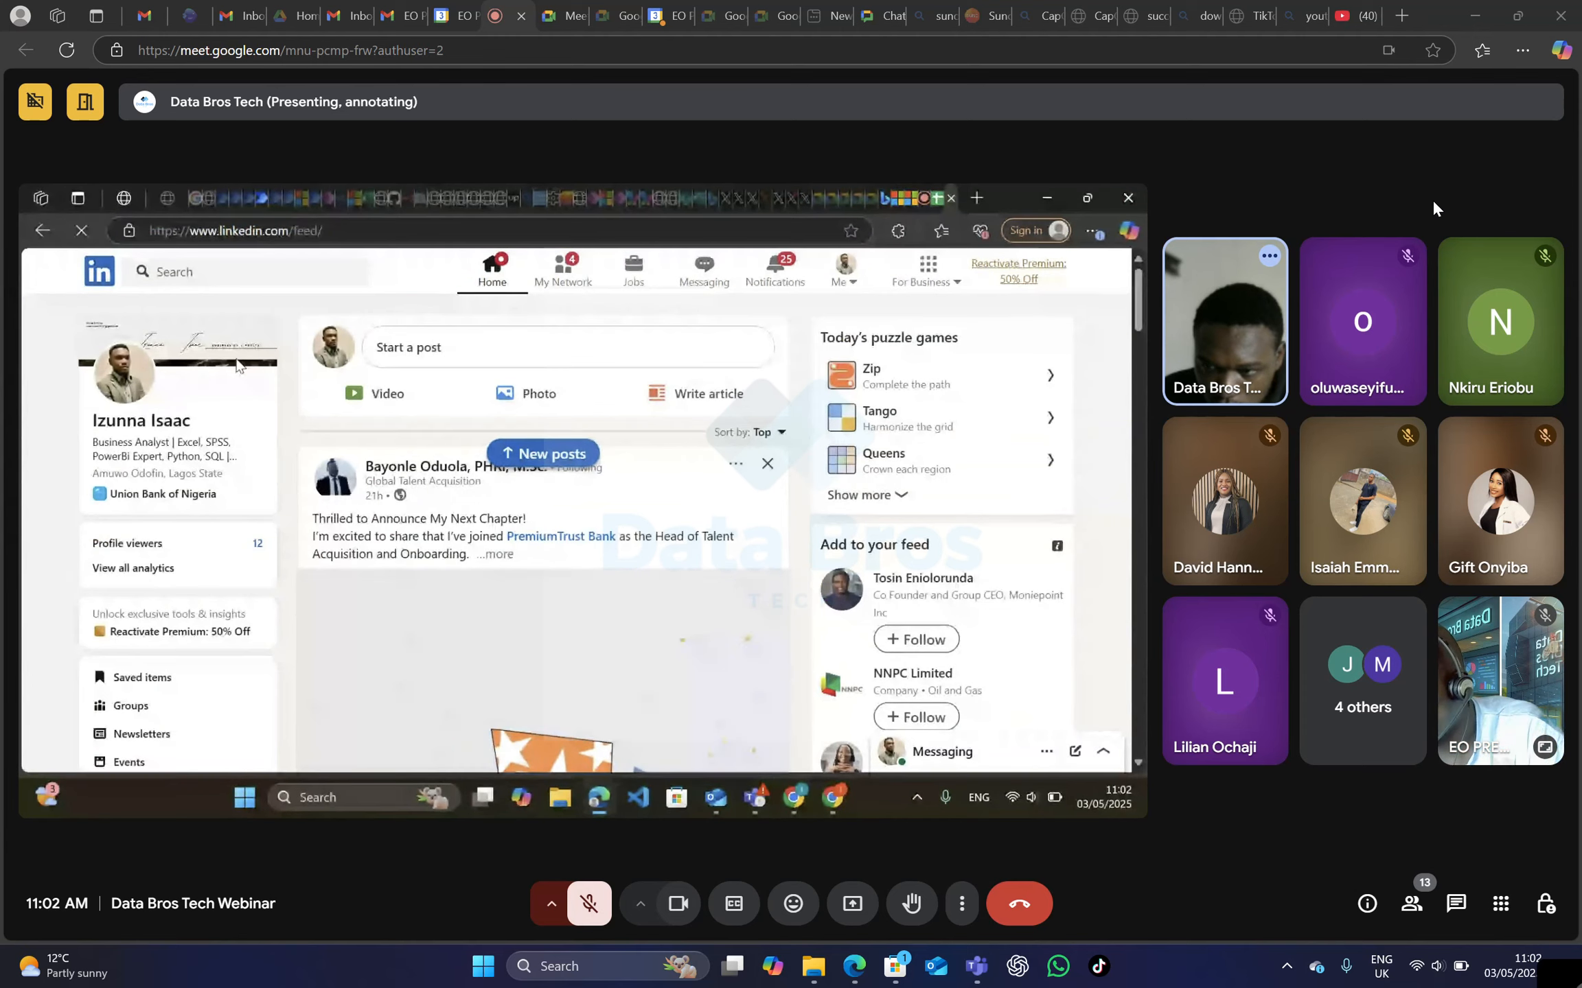
{"action": "left_click", "coordinate": [677, 903]}
Continue the Compose action's replace expression after the Run a prompt text output and '' argument with \n\, br>.
{"action": "mouse_move", "coordinate": [806, 626]}
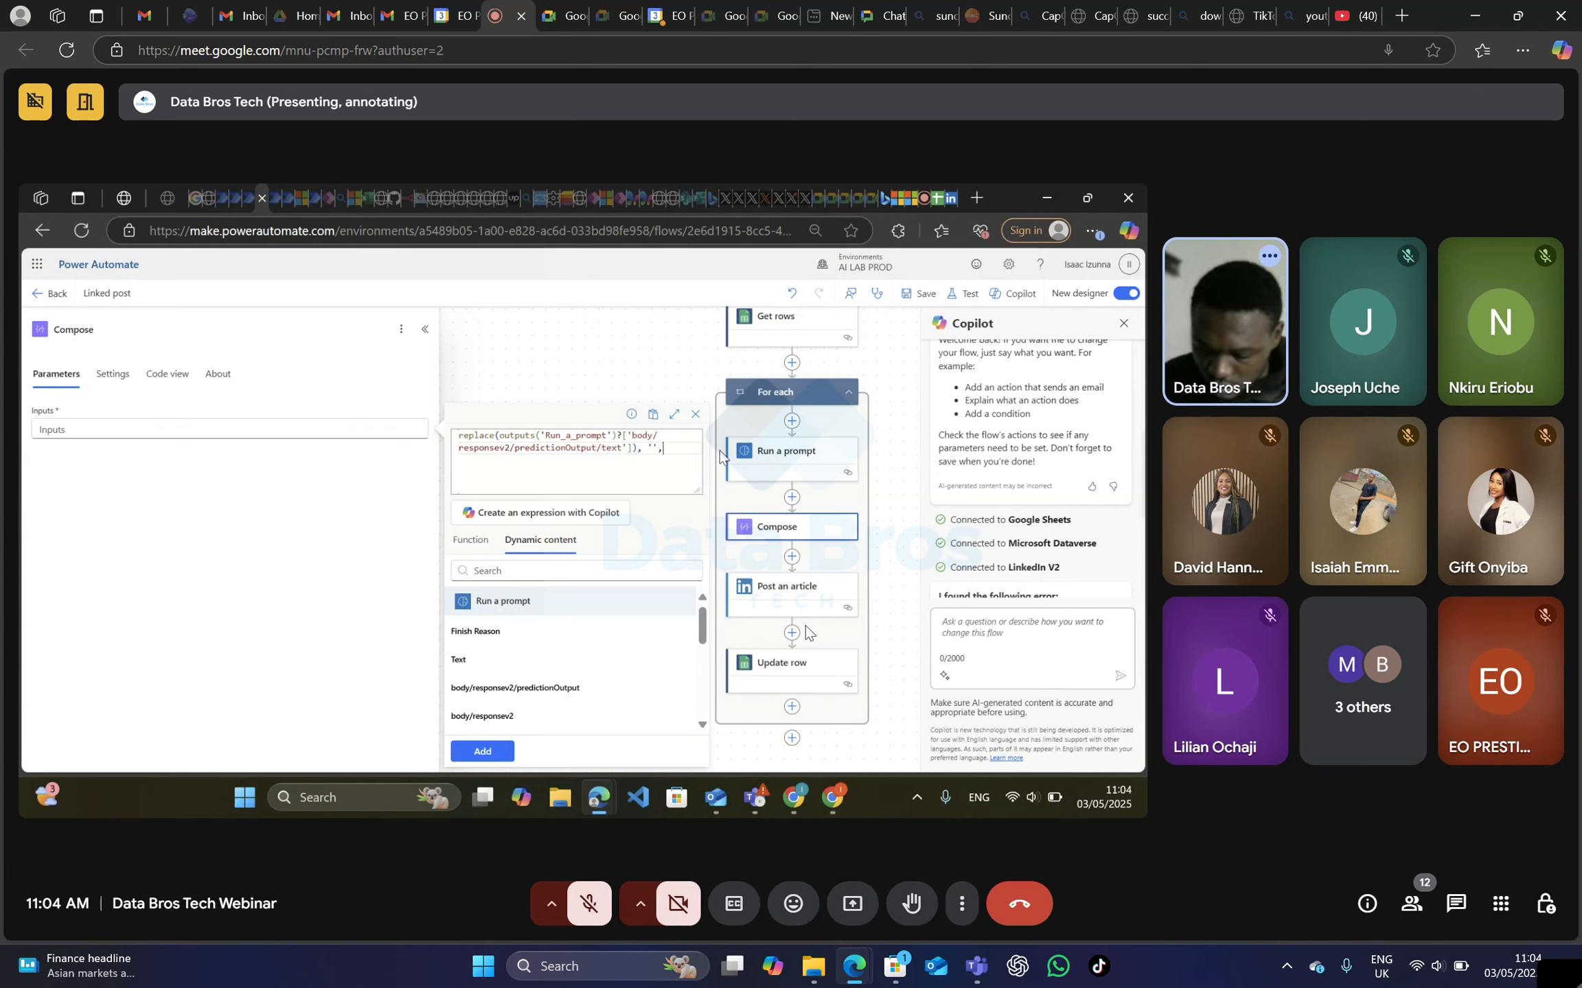
{"action": "type", "text": "/"}
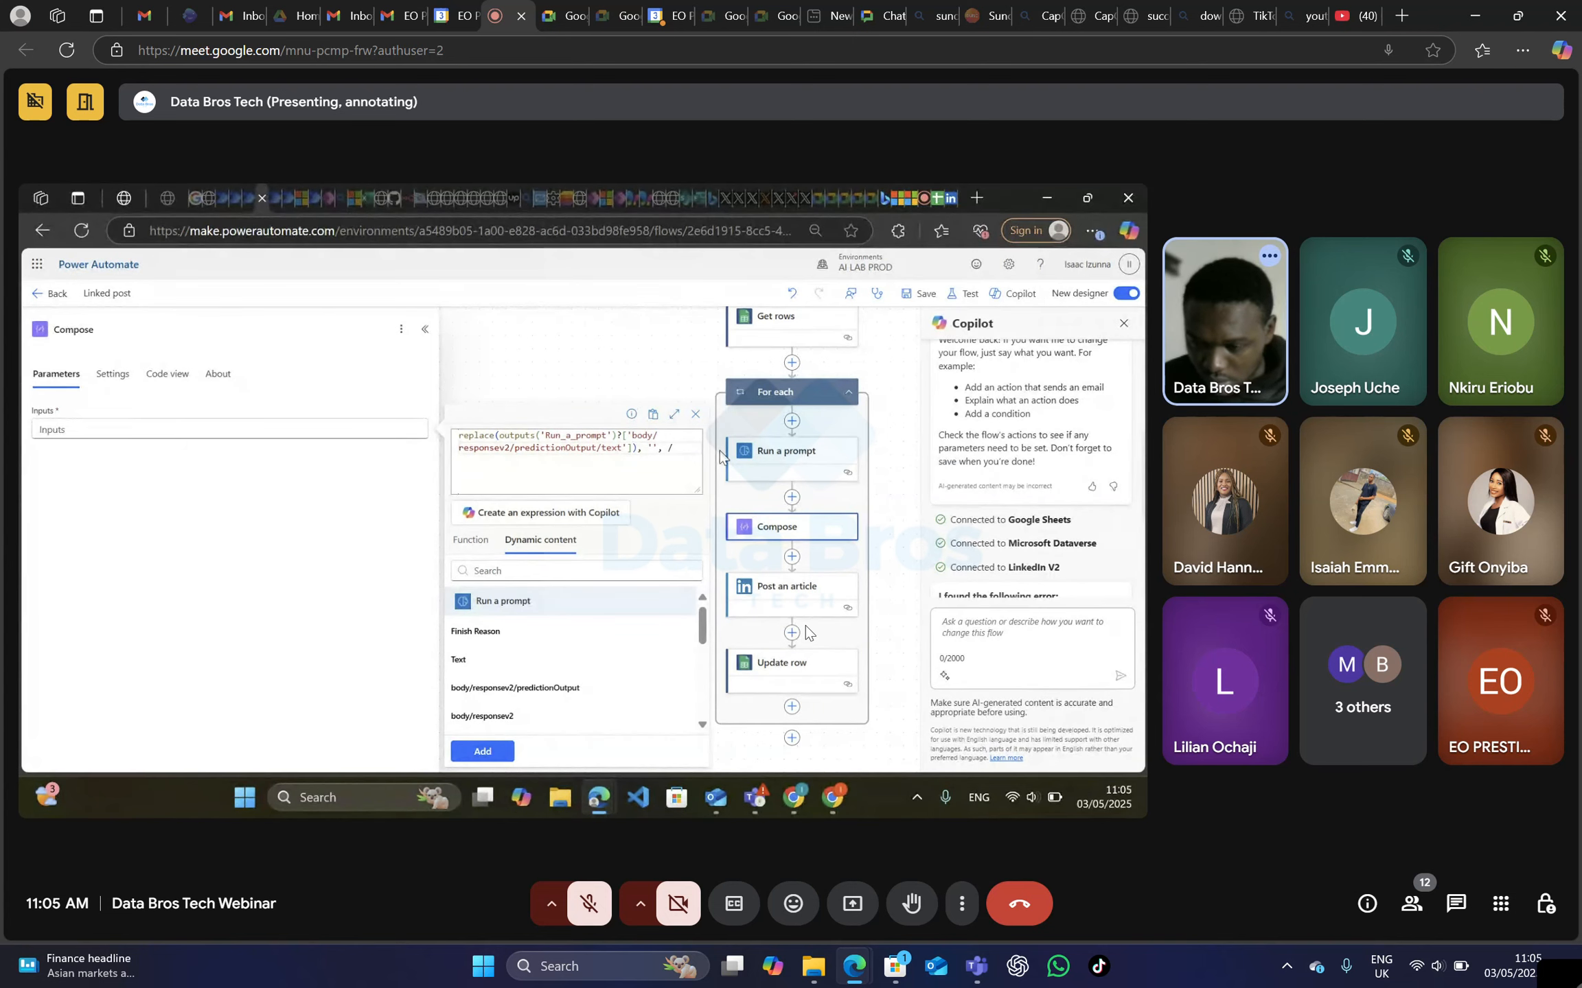
{"action": "key", "text": "BackSpace"}
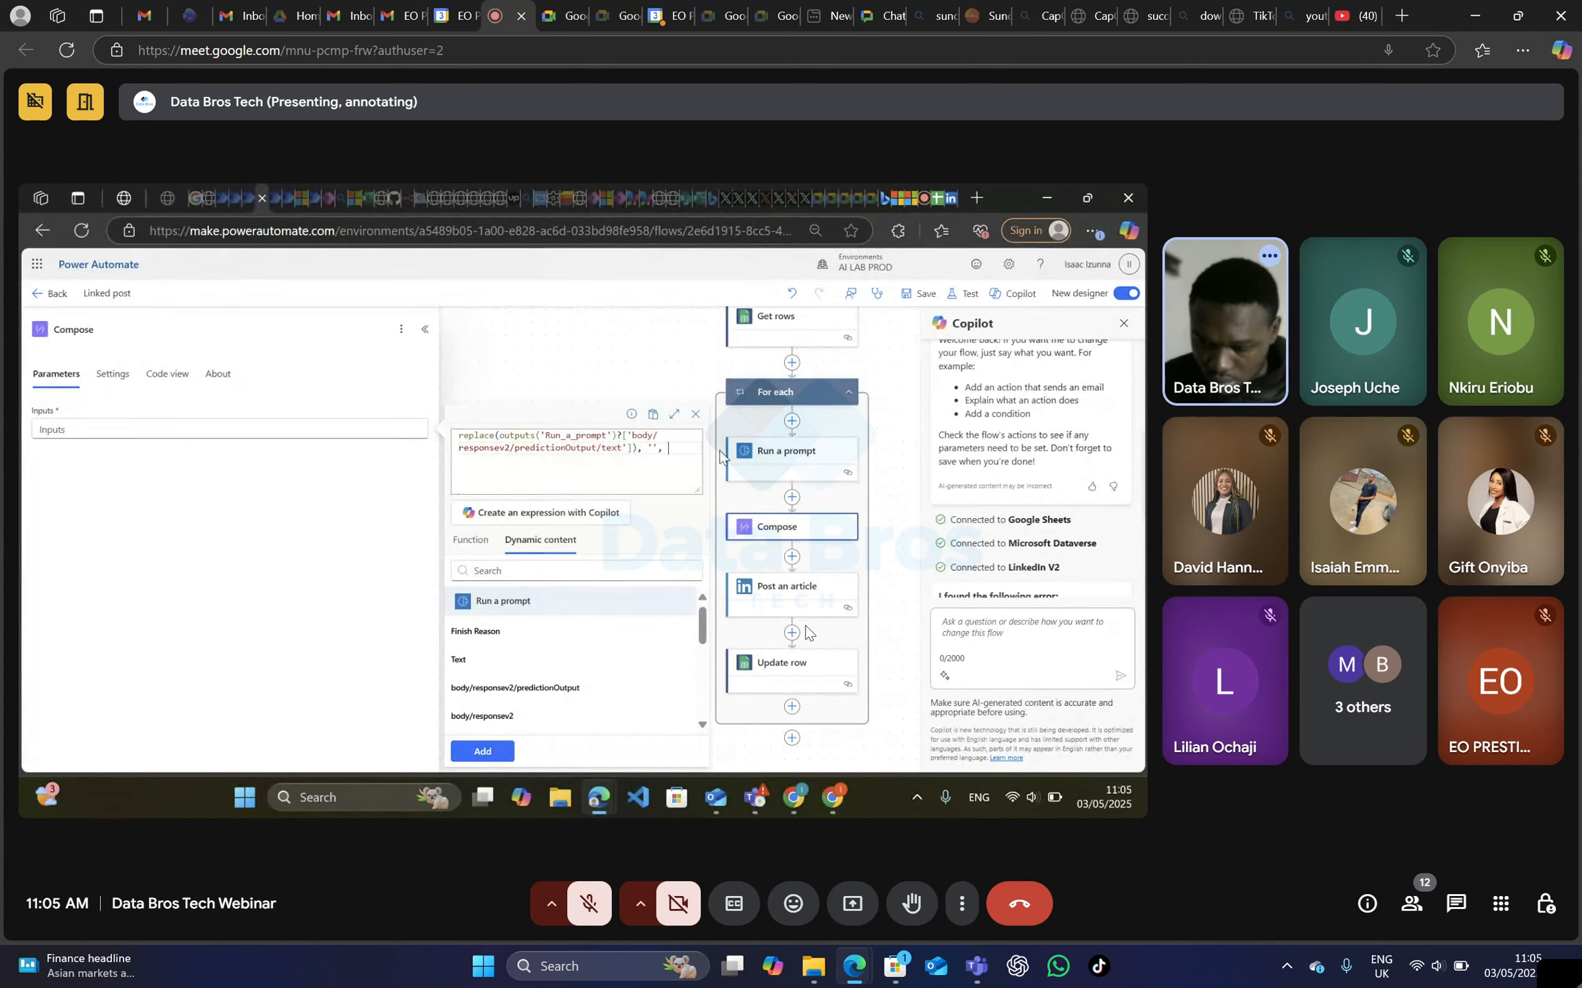
{"action": "type", "text": "\\"}
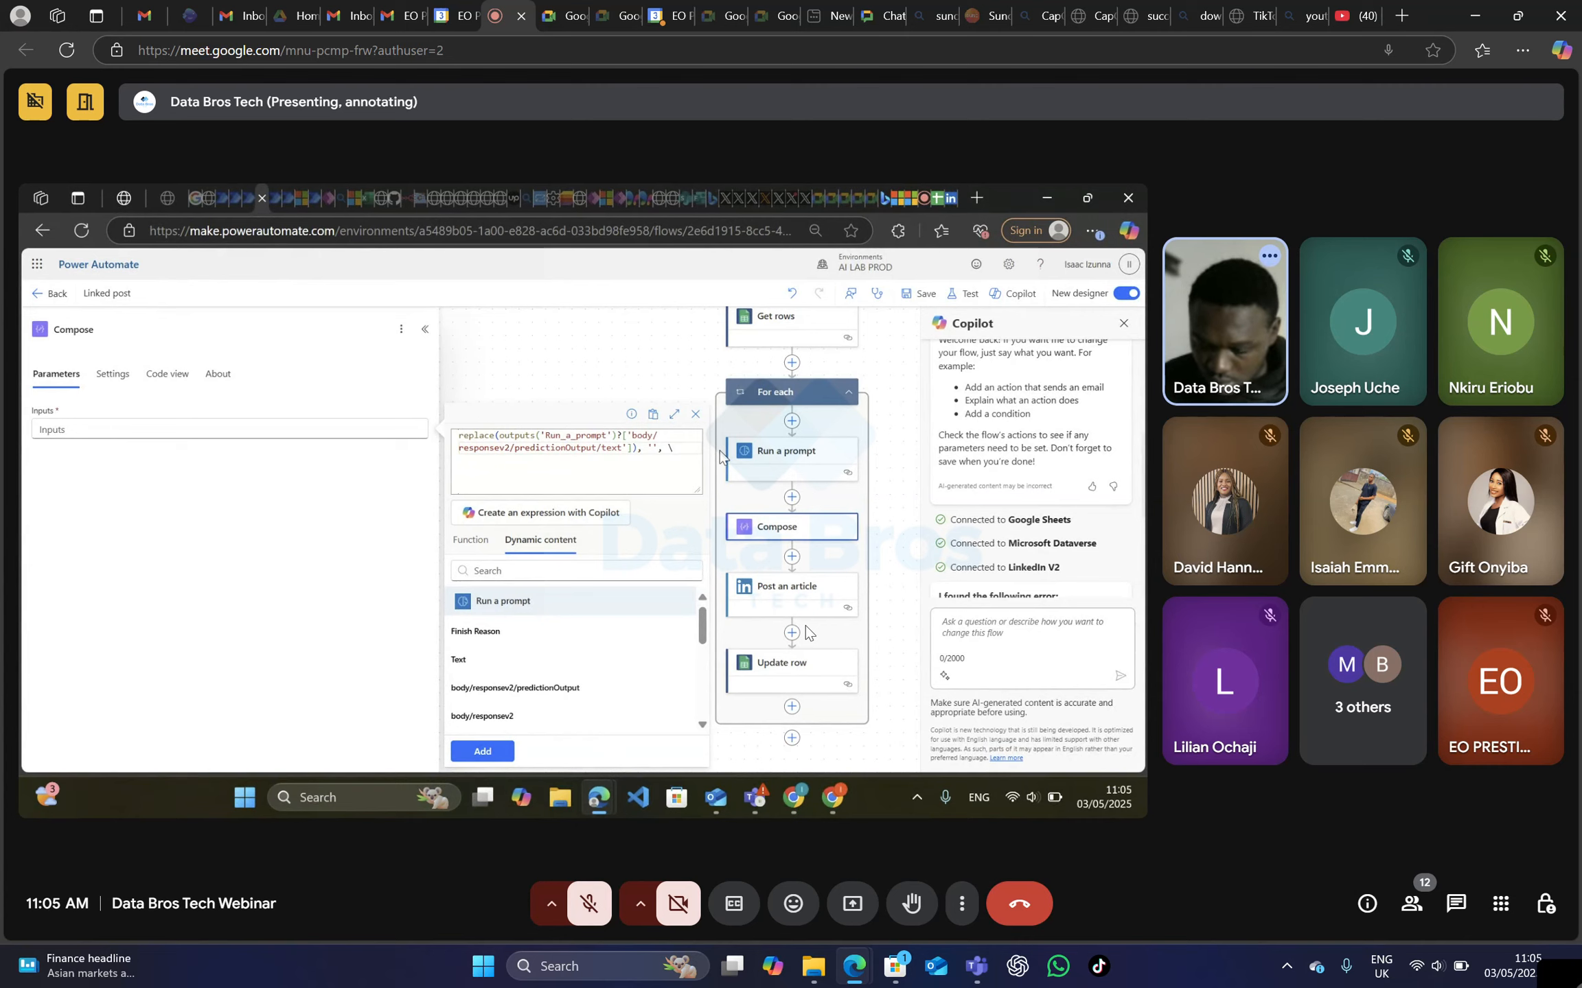
{"action": "type", "text": "n"}
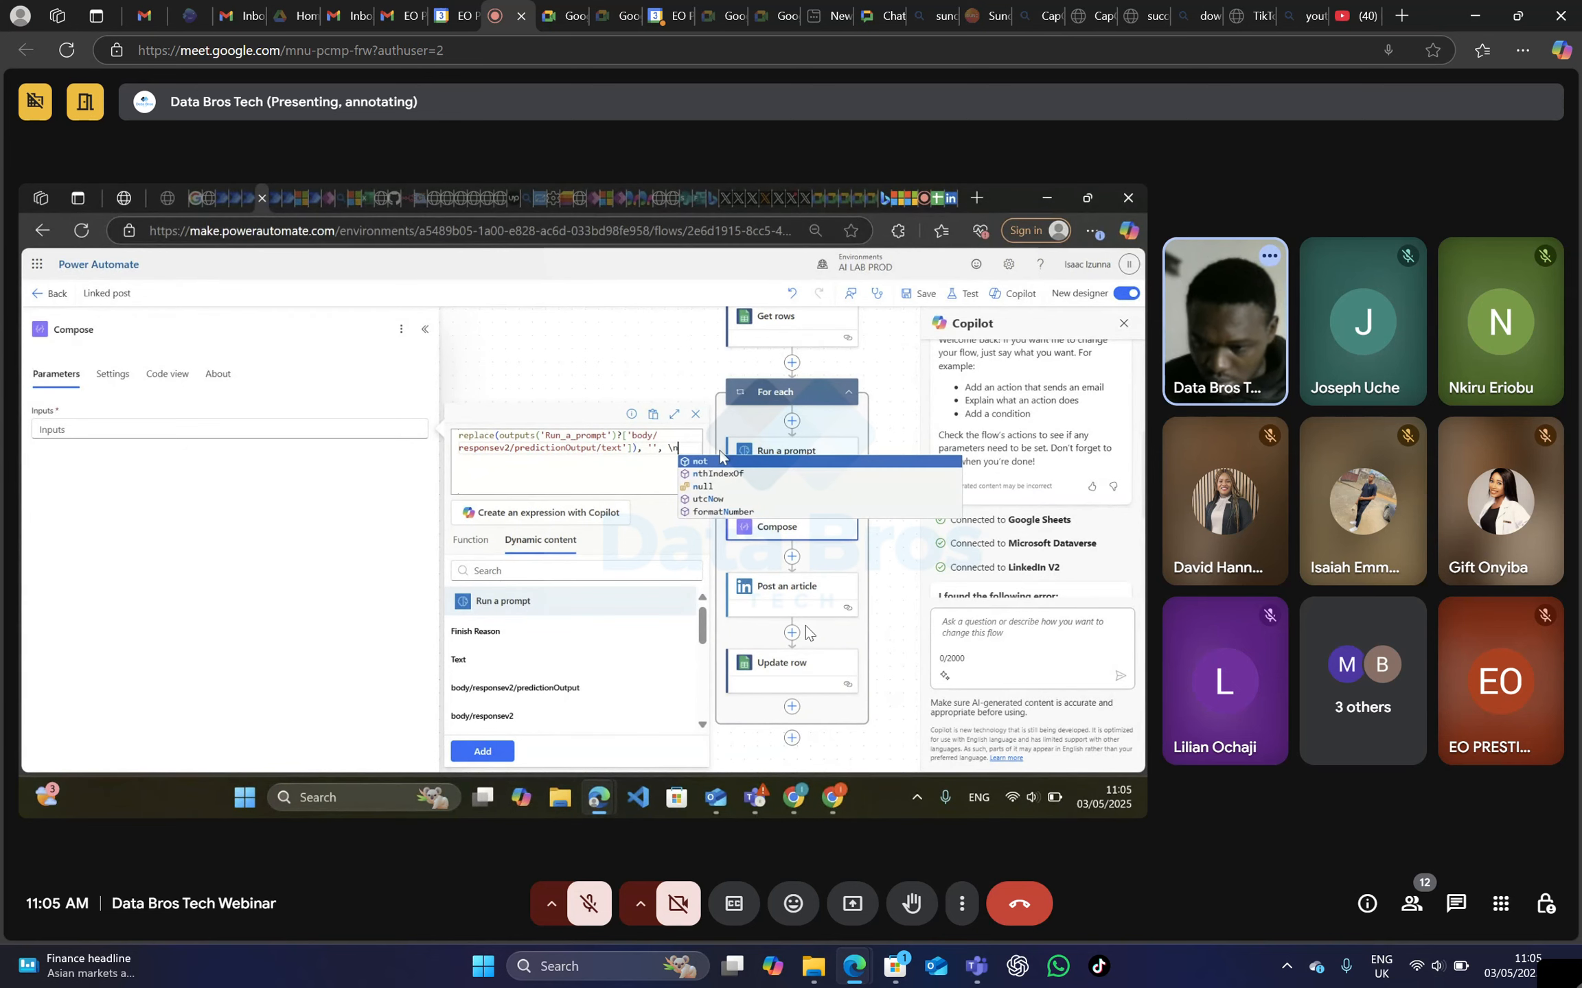
{"action": "key", "text": "Escape"}
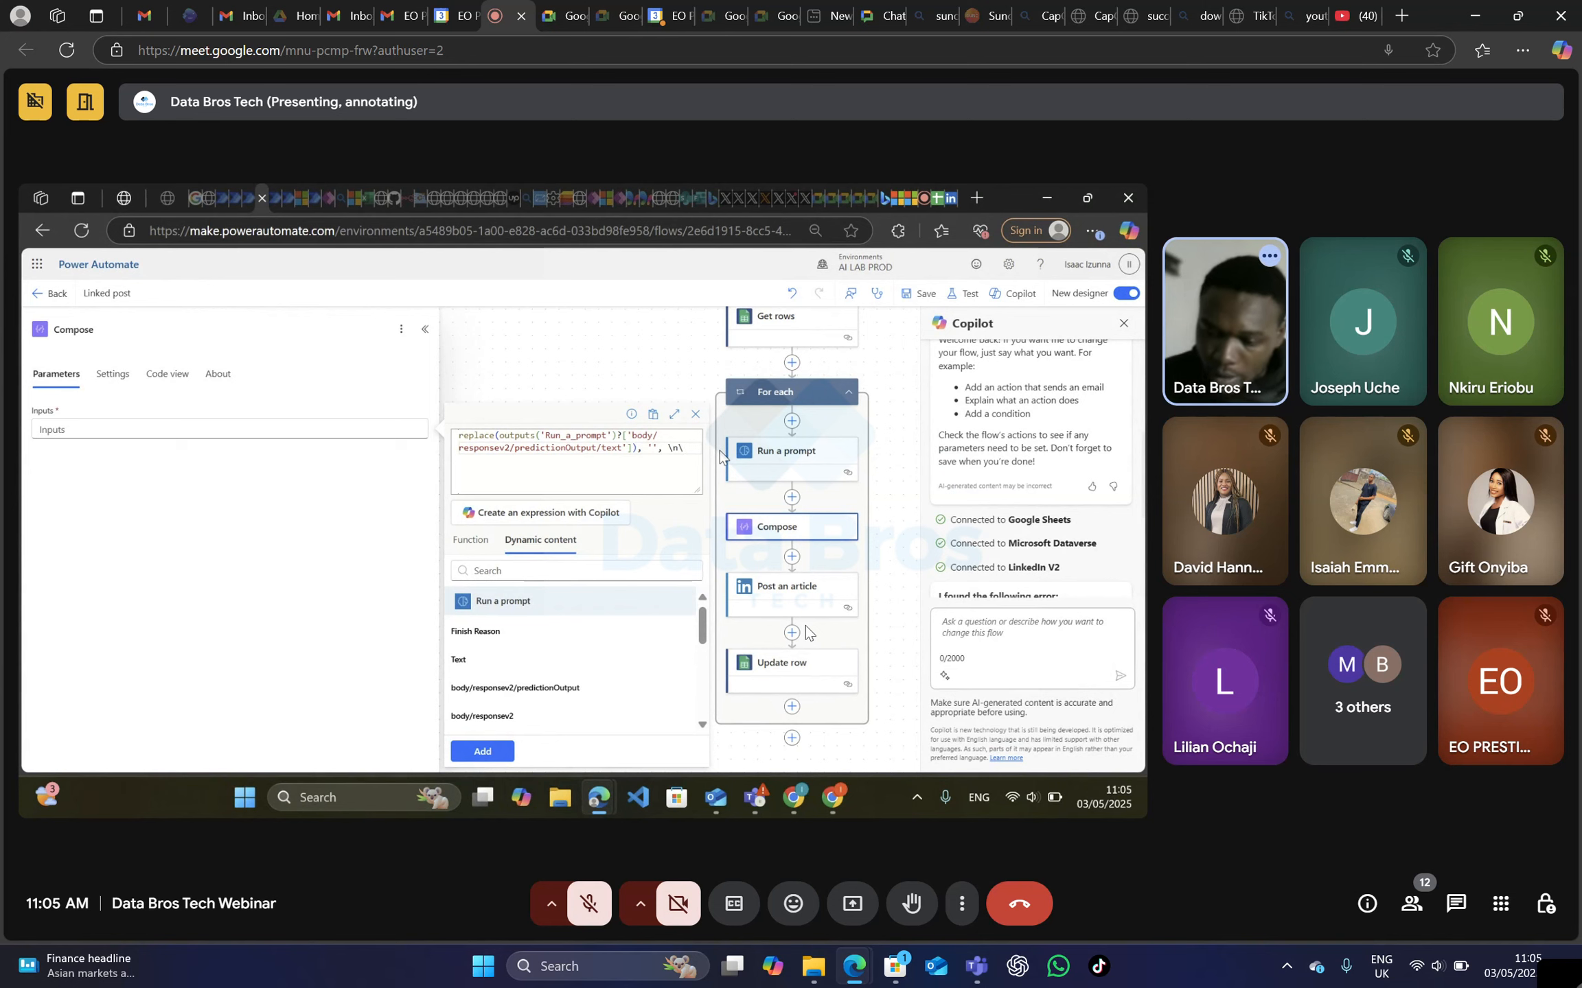
{"action": "type", "text": ", "}
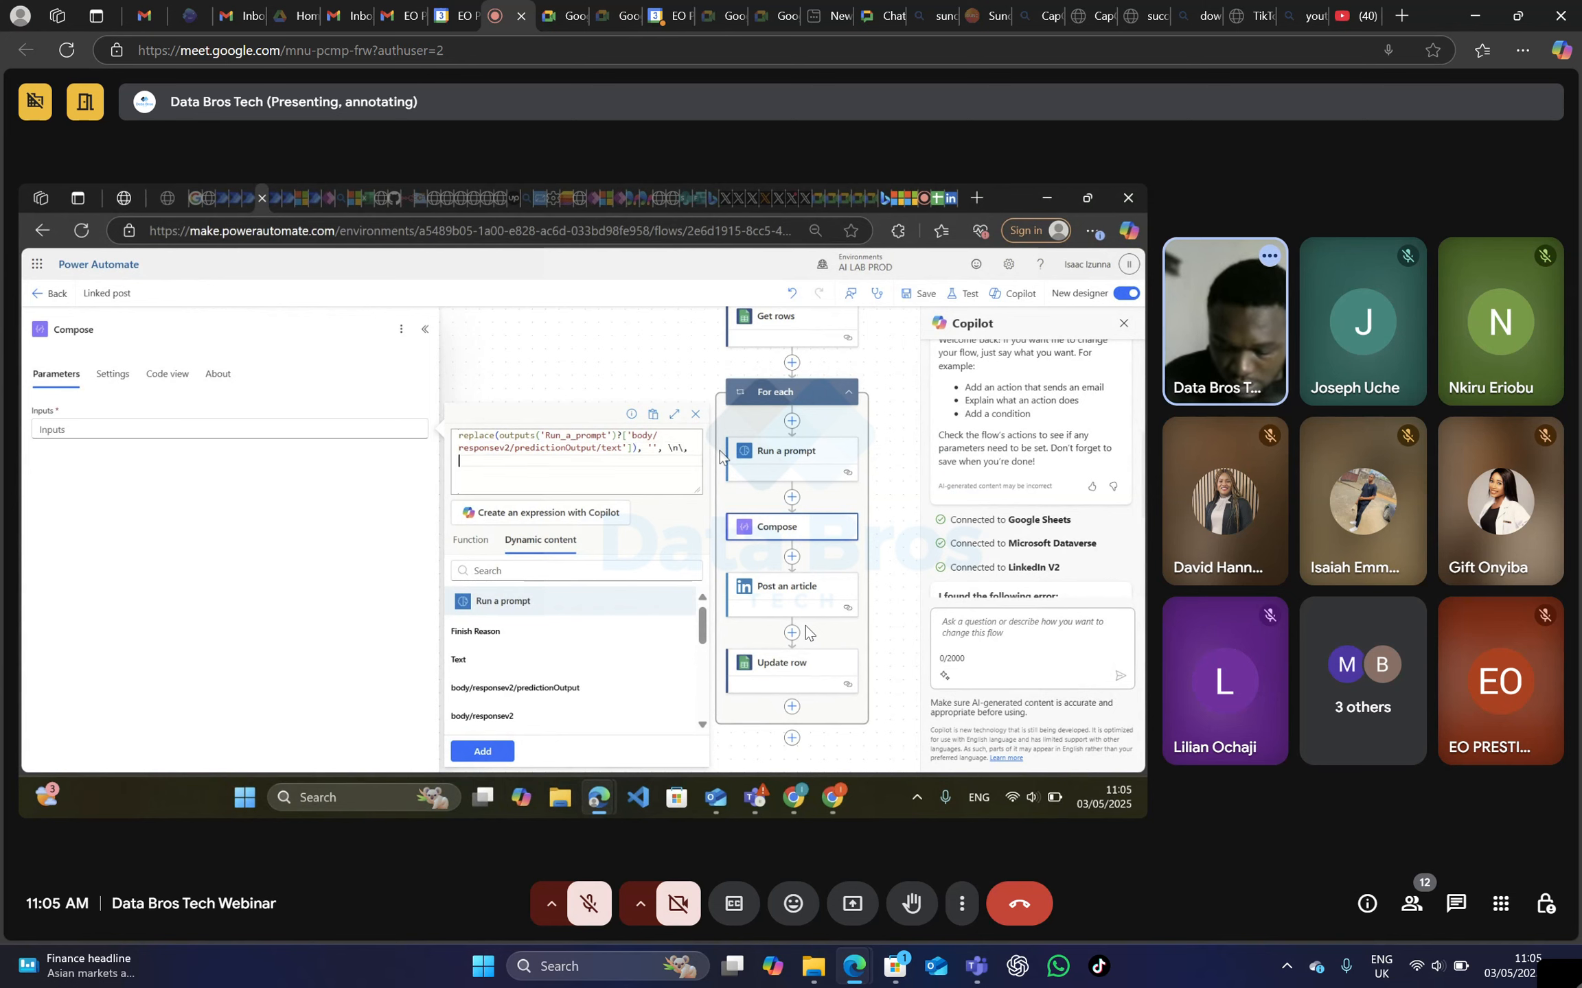
{"action": "type", "text": "br"}
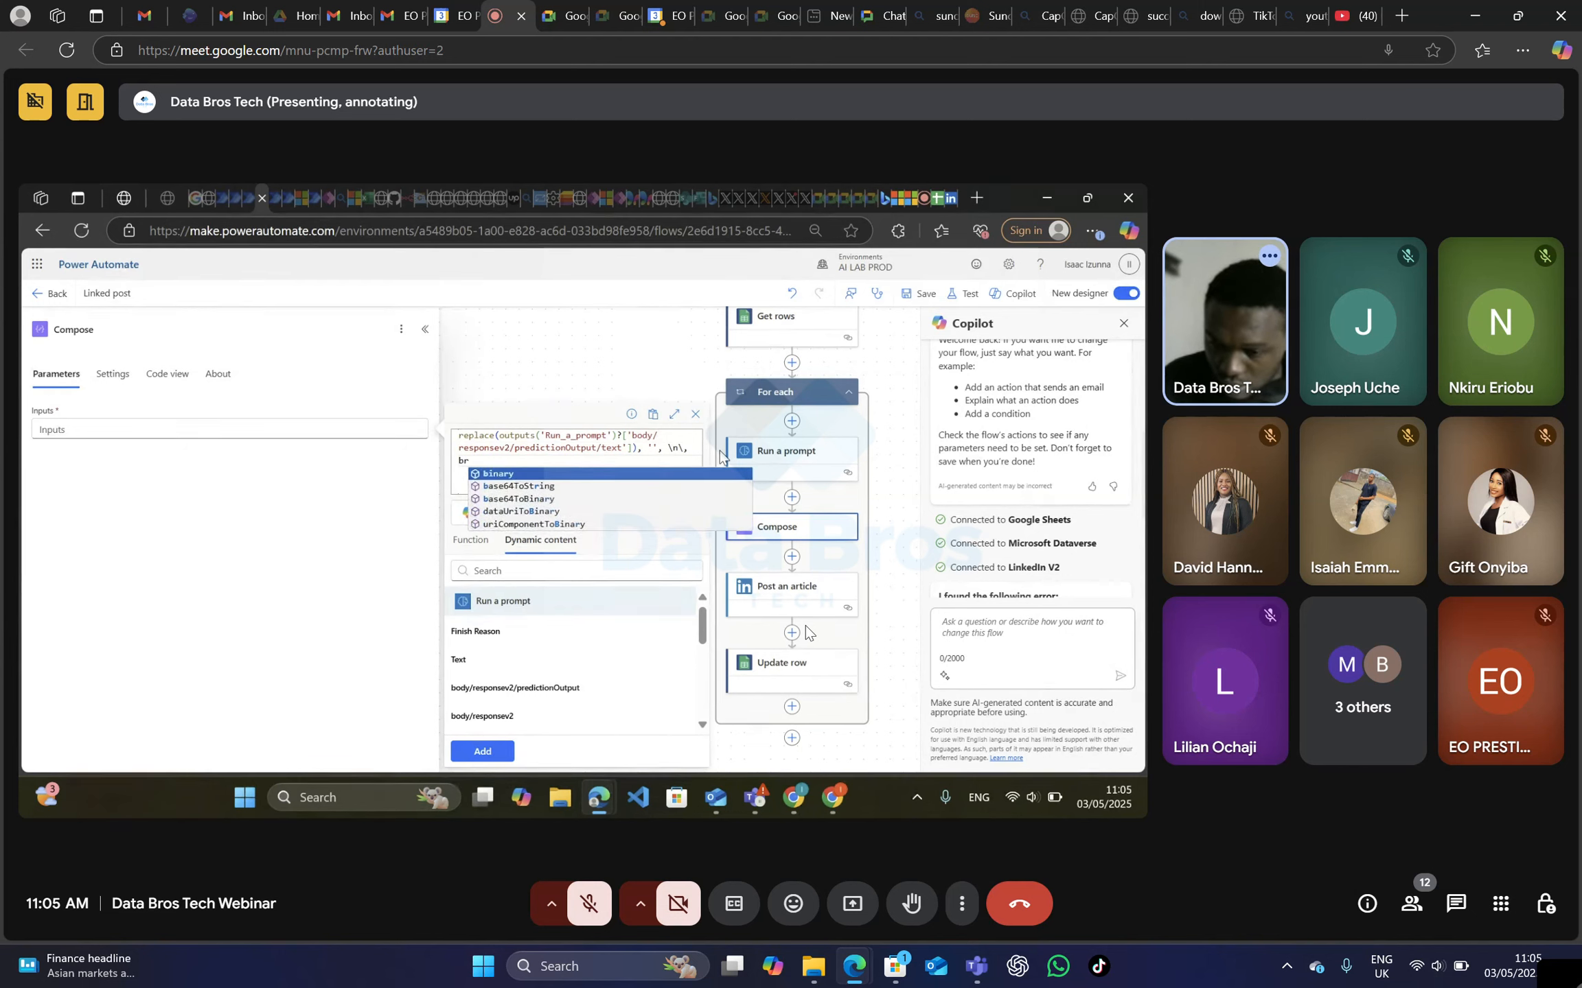
{"action": "type", "text": "."}
{"action": "key", "text": "BackSpace"}
{"action": "type", "text": ">"}
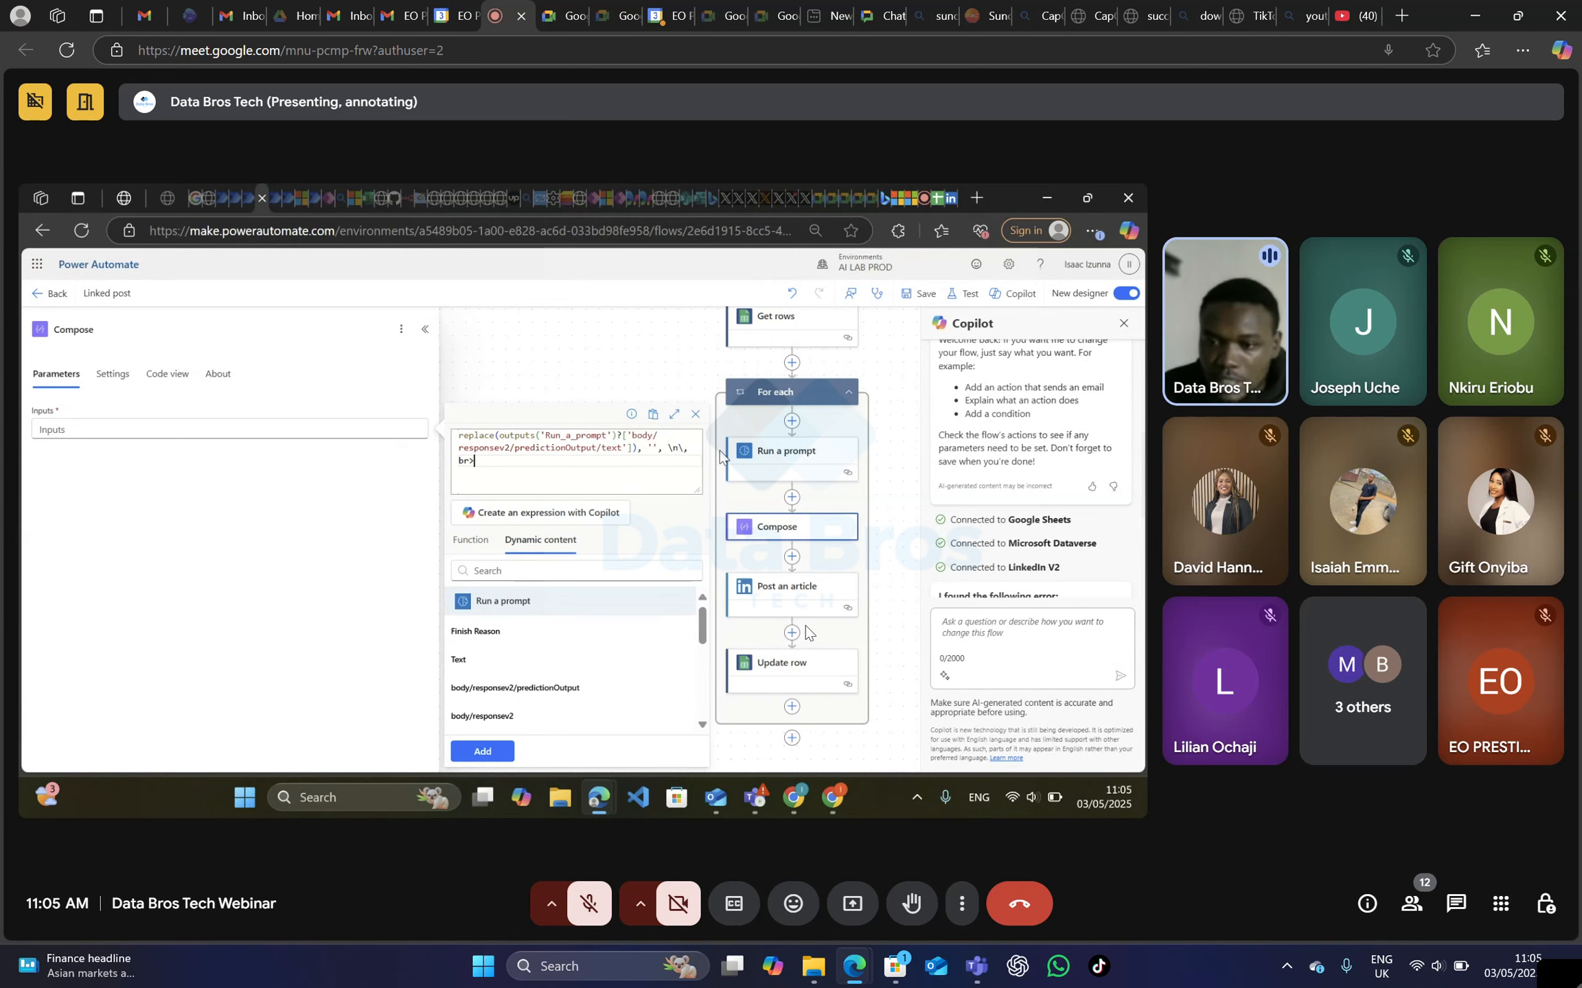
Switch to the Linkedin Post doc spreadsheet and examine the id, Topic, PeferredDate and PostedOn columns and the rows below the first record.
{"action": "left_click", "coordinate": [945, 198]}
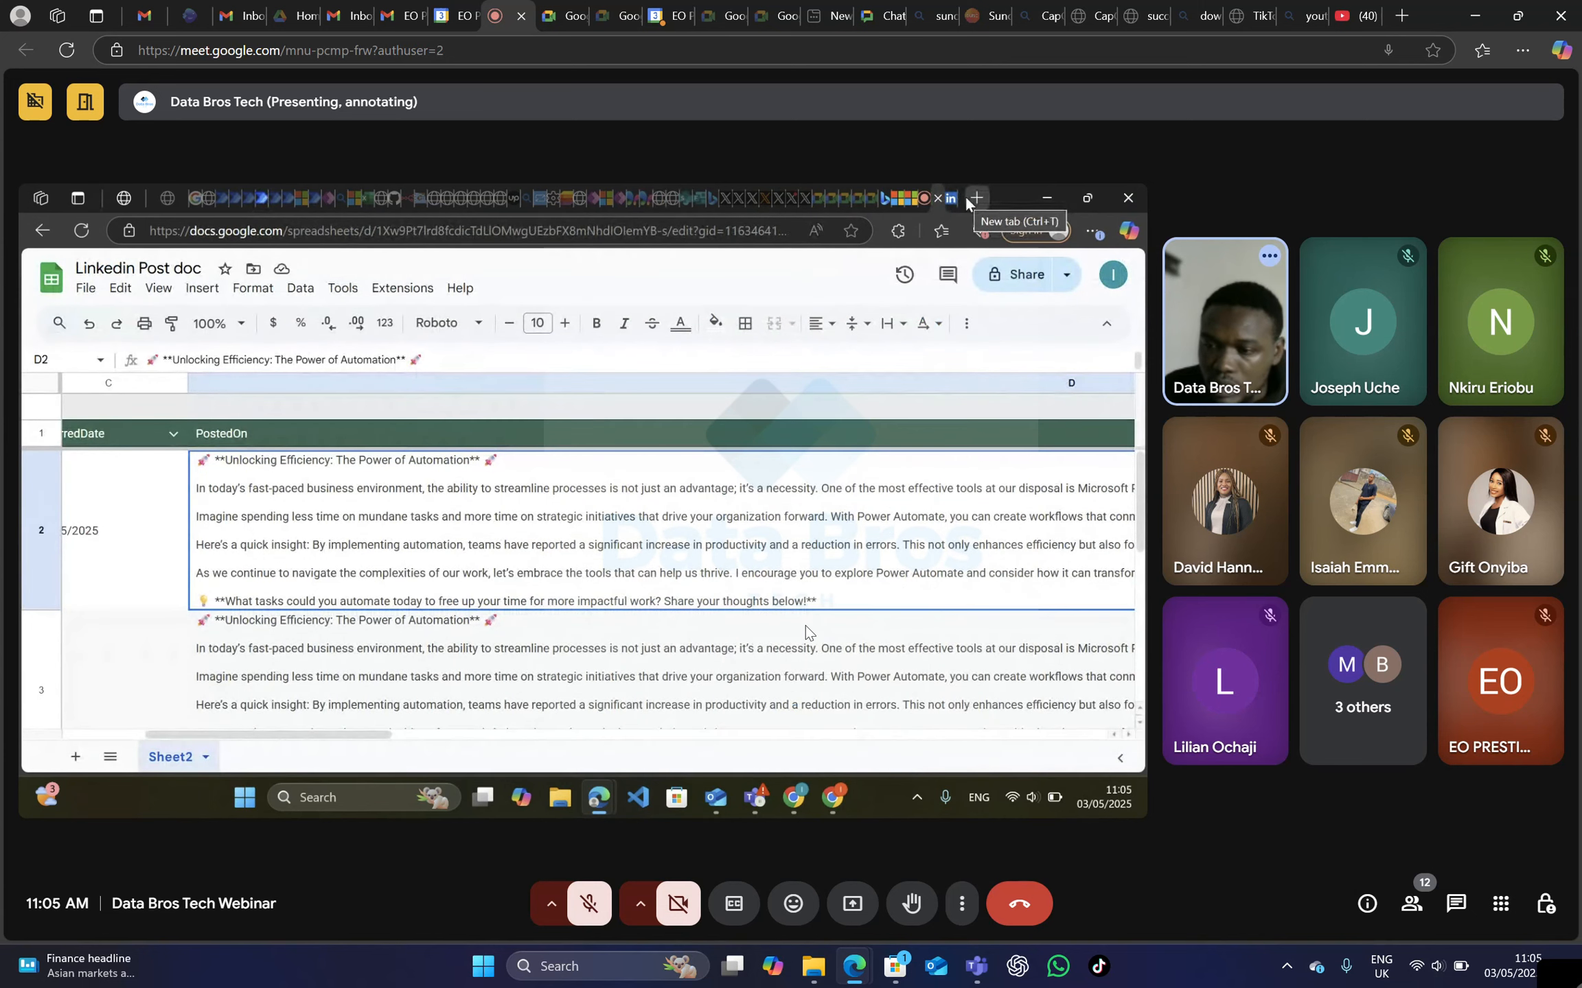
{"action": "left_click", "coordinate": [946, 199]}
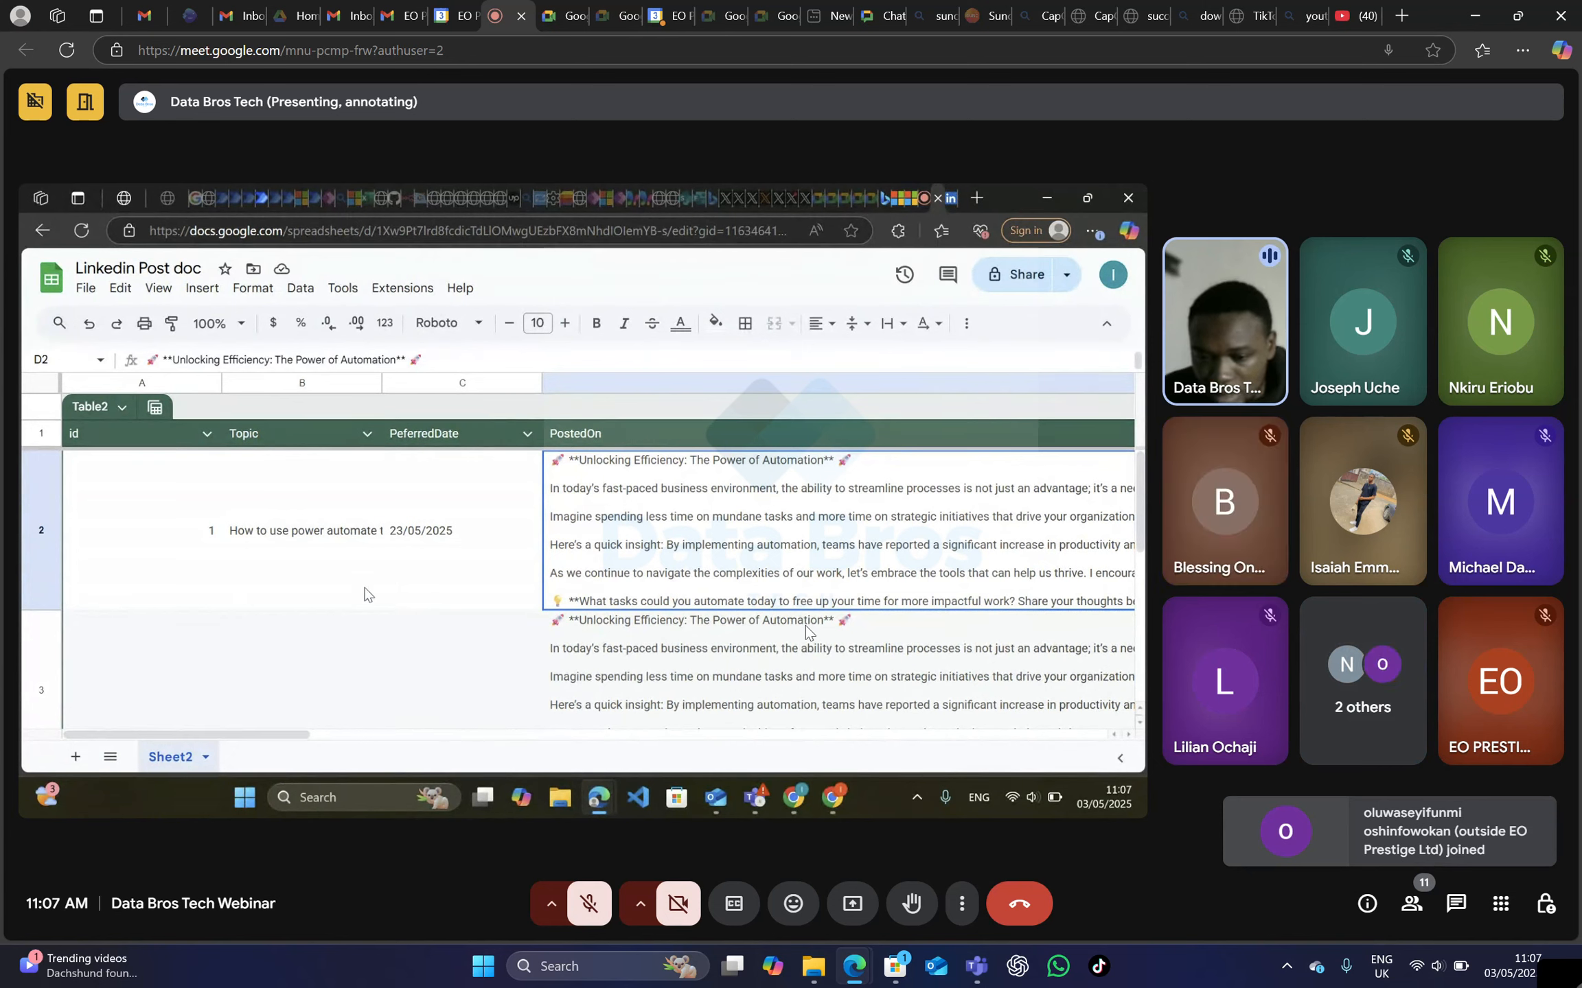
{"action": "left_click", "coordinate": [384, 655]}
{"action": "left_click", "coordinate": [201, 666]}
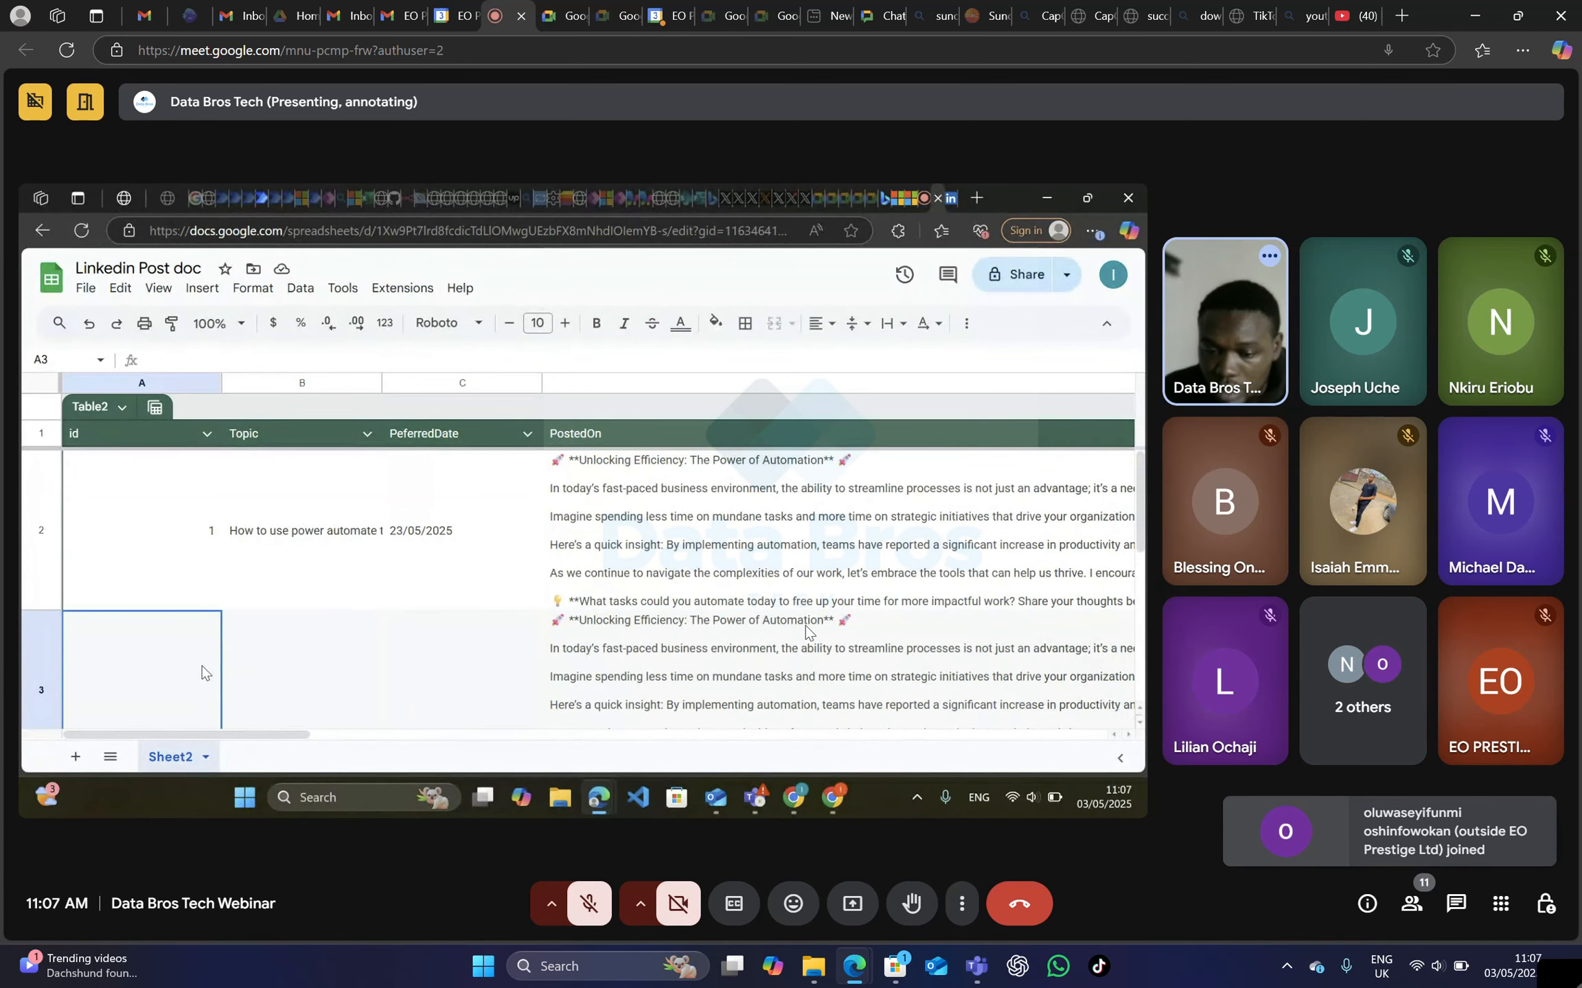
{"action": "scroll", "coordinate": [267, 634], "scroll_direction": "down", "scroll_amount": 3}
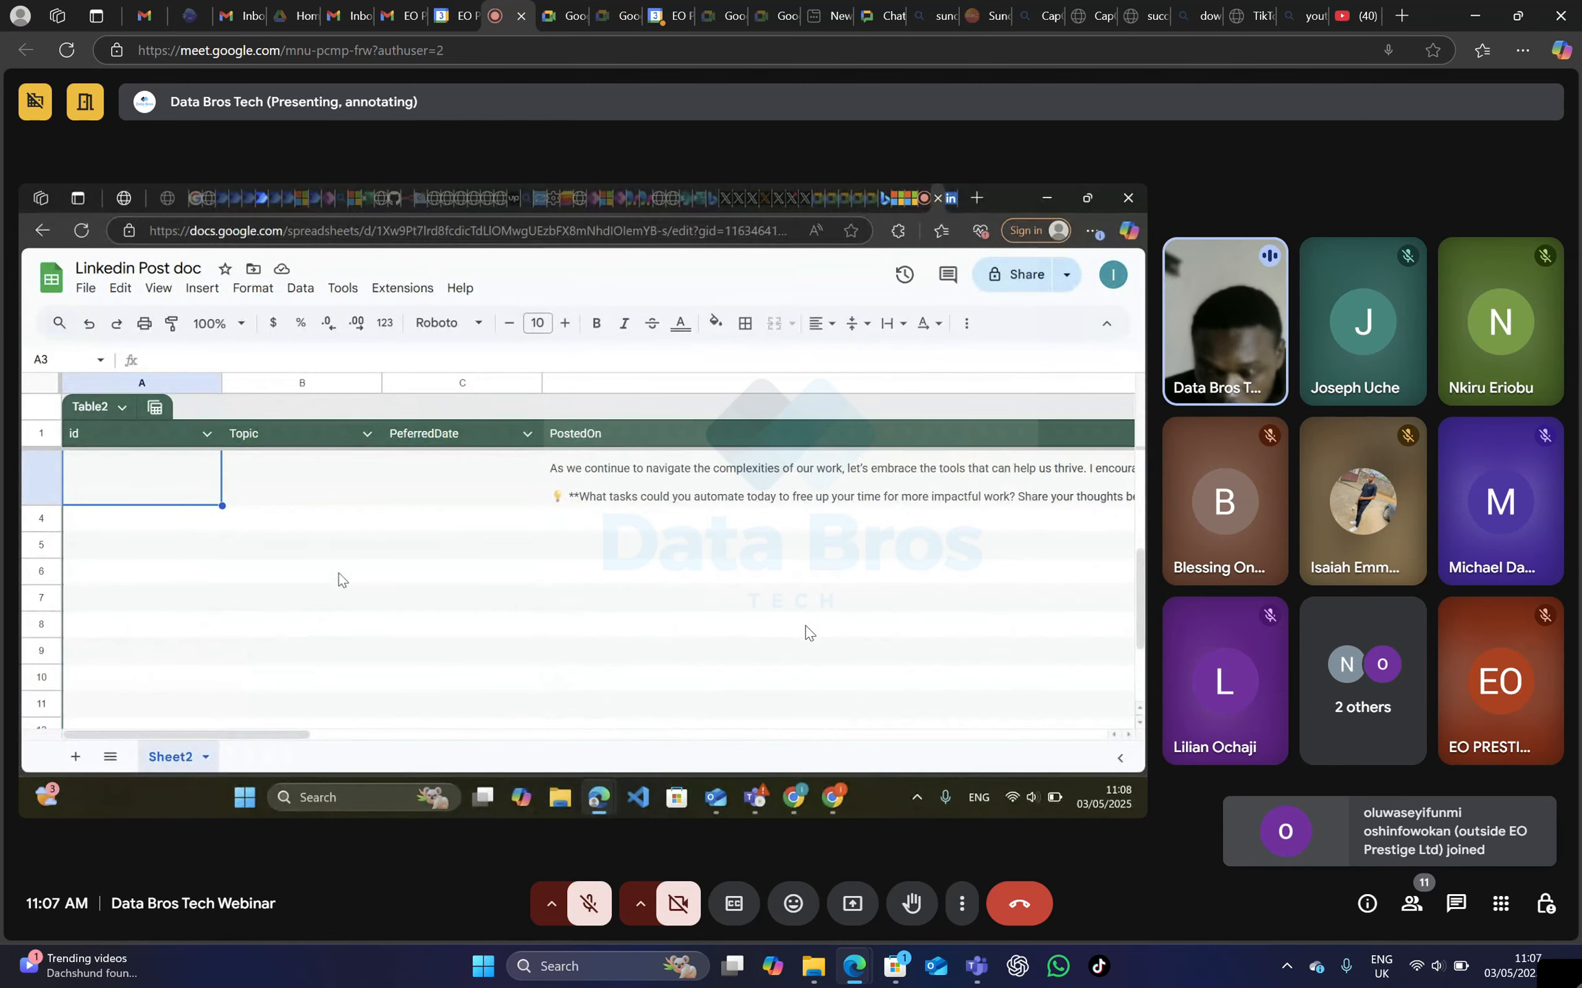
{"action": "scroll", "coordinate": [341, 580], "scroll_direction": "up", "scroll_amount": 3}
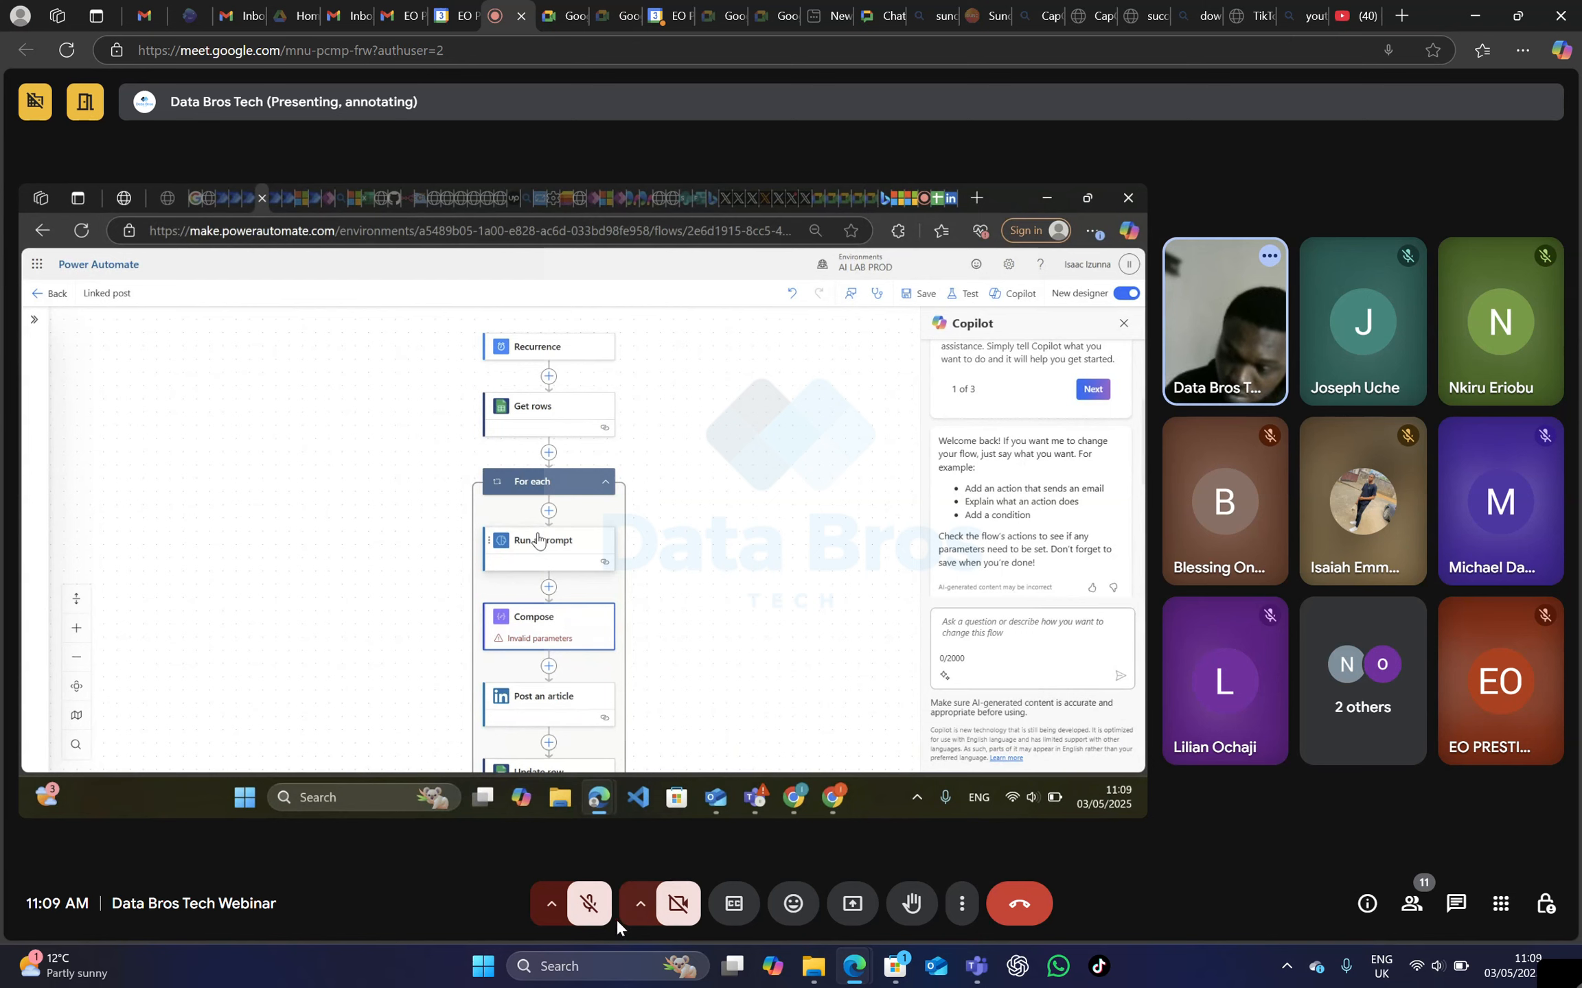
Unmute the meeting microphone to speak about the Compose action in the flow, and mute it again.
{"action": "left_click", "coordinate": [580, 919]}
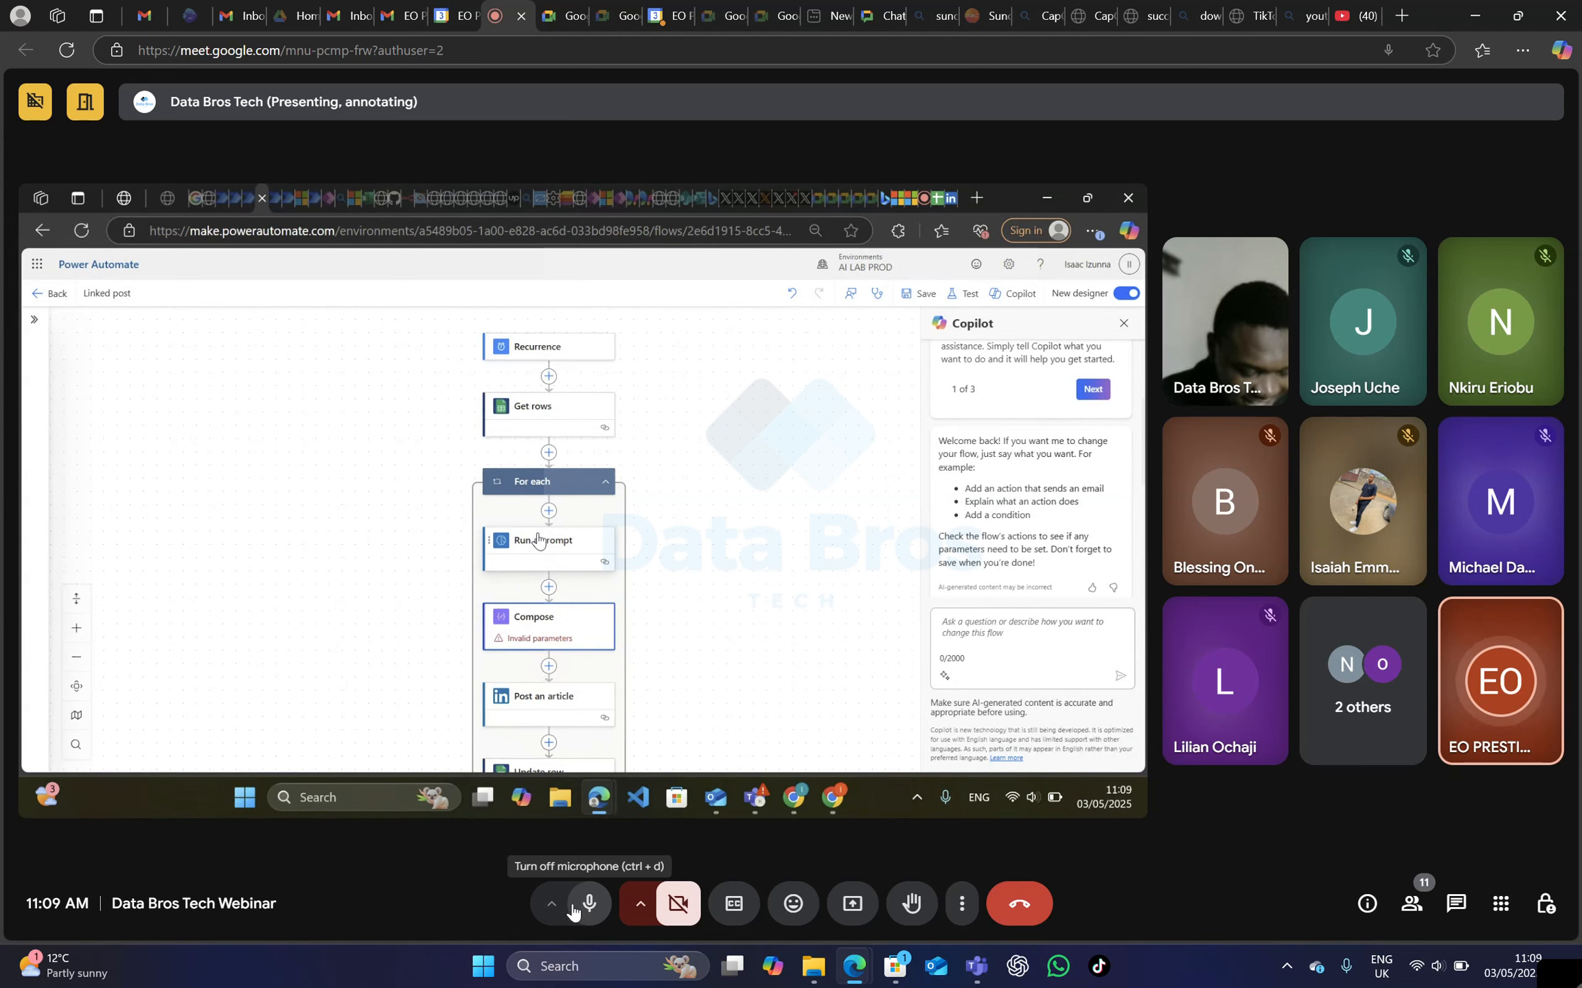
{"action": "left_click", "coordinate": [587, 905]}
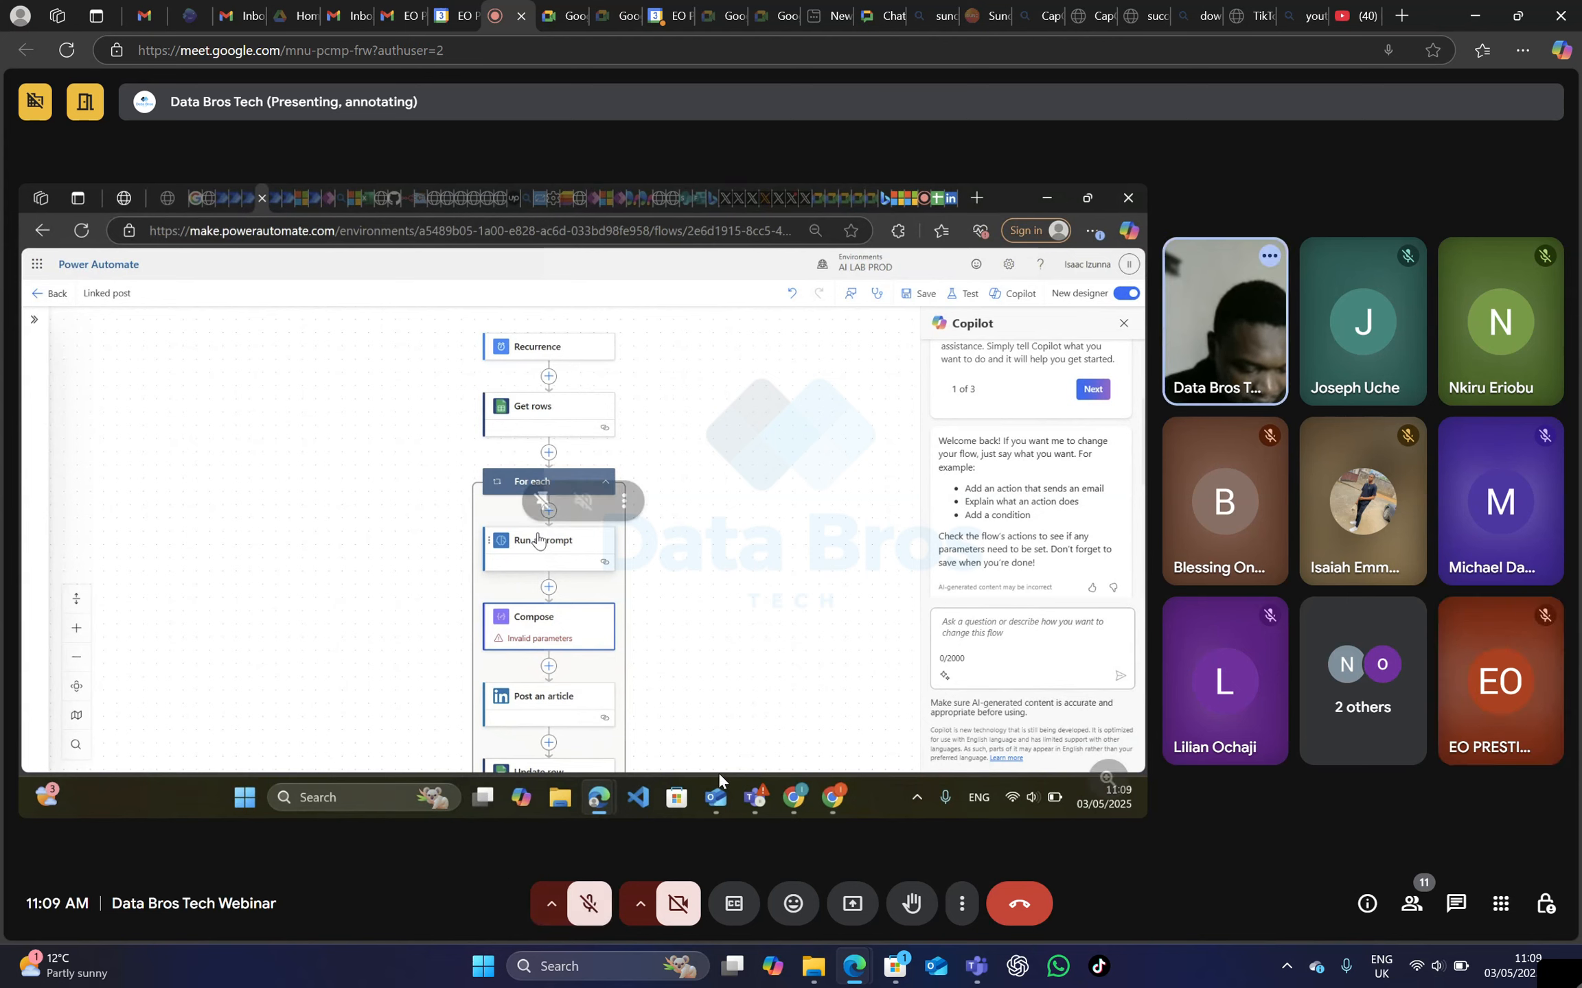
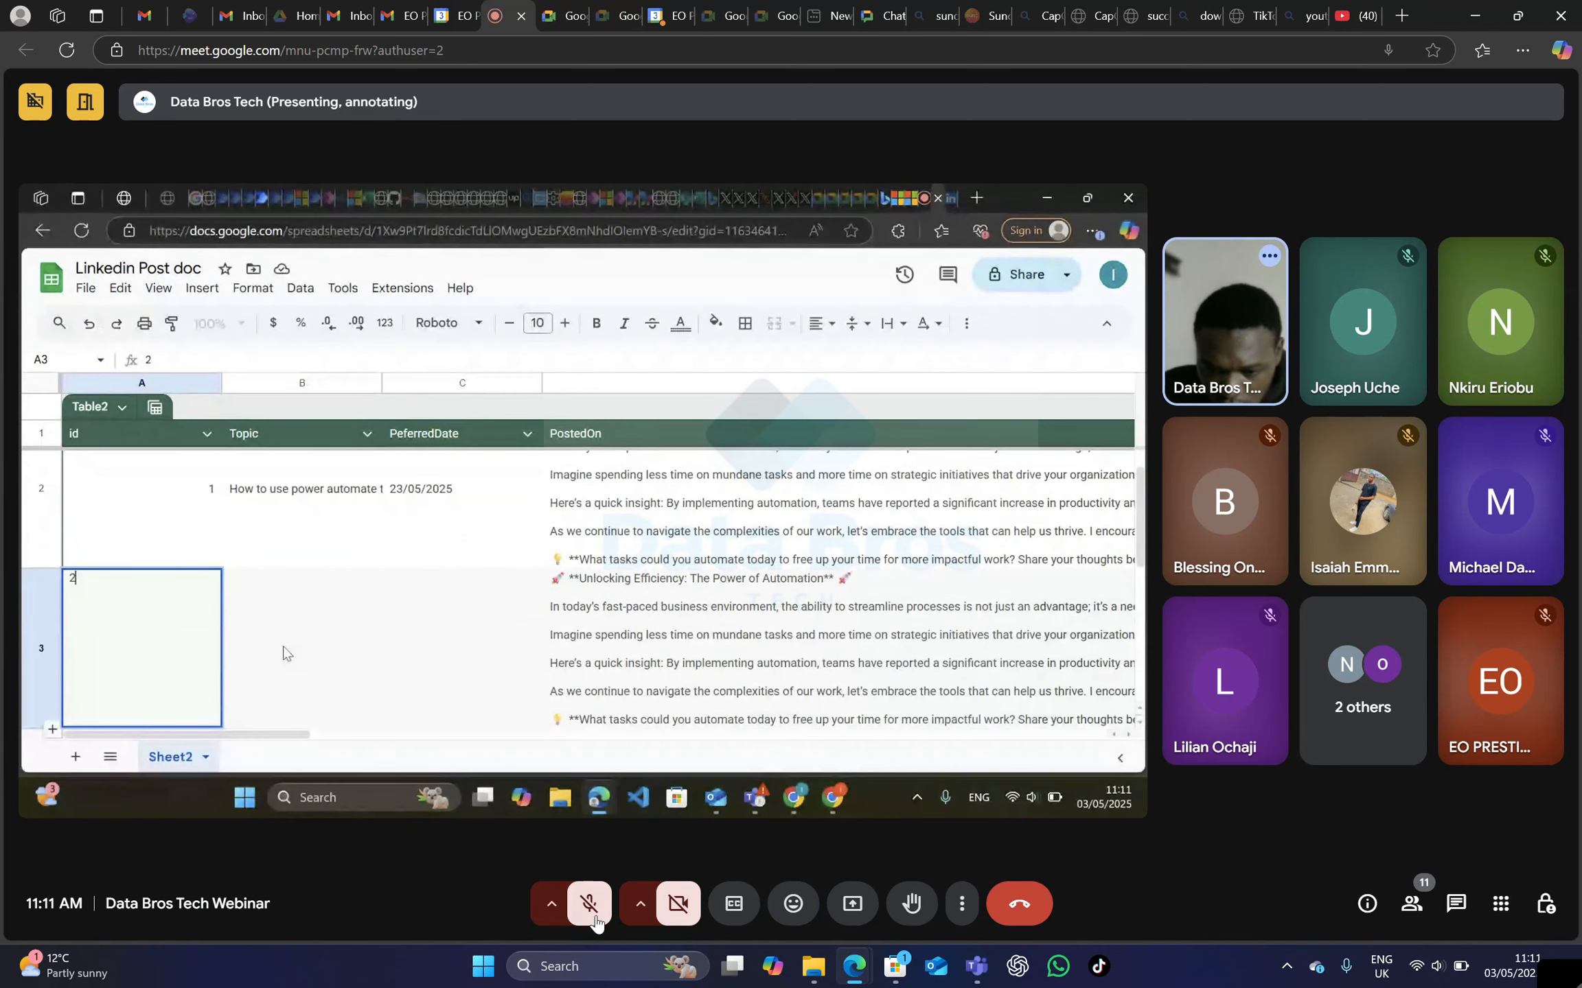
Unmute the meeting microphone to speak during the flow and spreadsheet demonstration, mute it, and repeat this once more.
{"action": "left_click", "coordinate": [596, 919]}
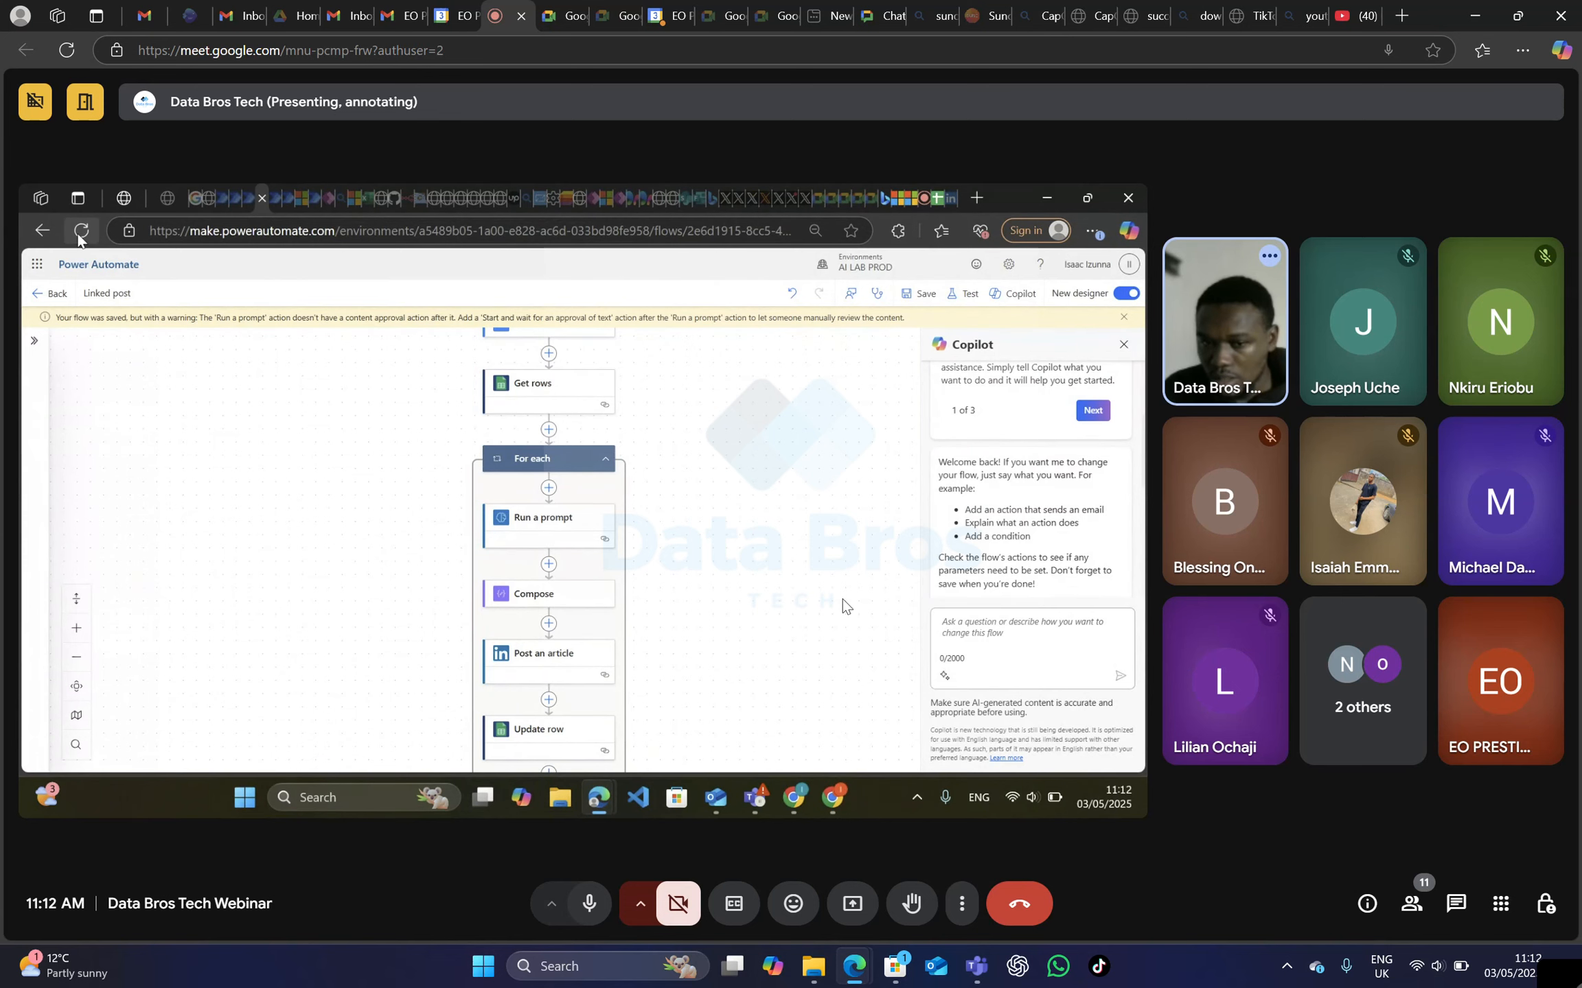
{"action": "left_click", "coordinate": [588, 905]}
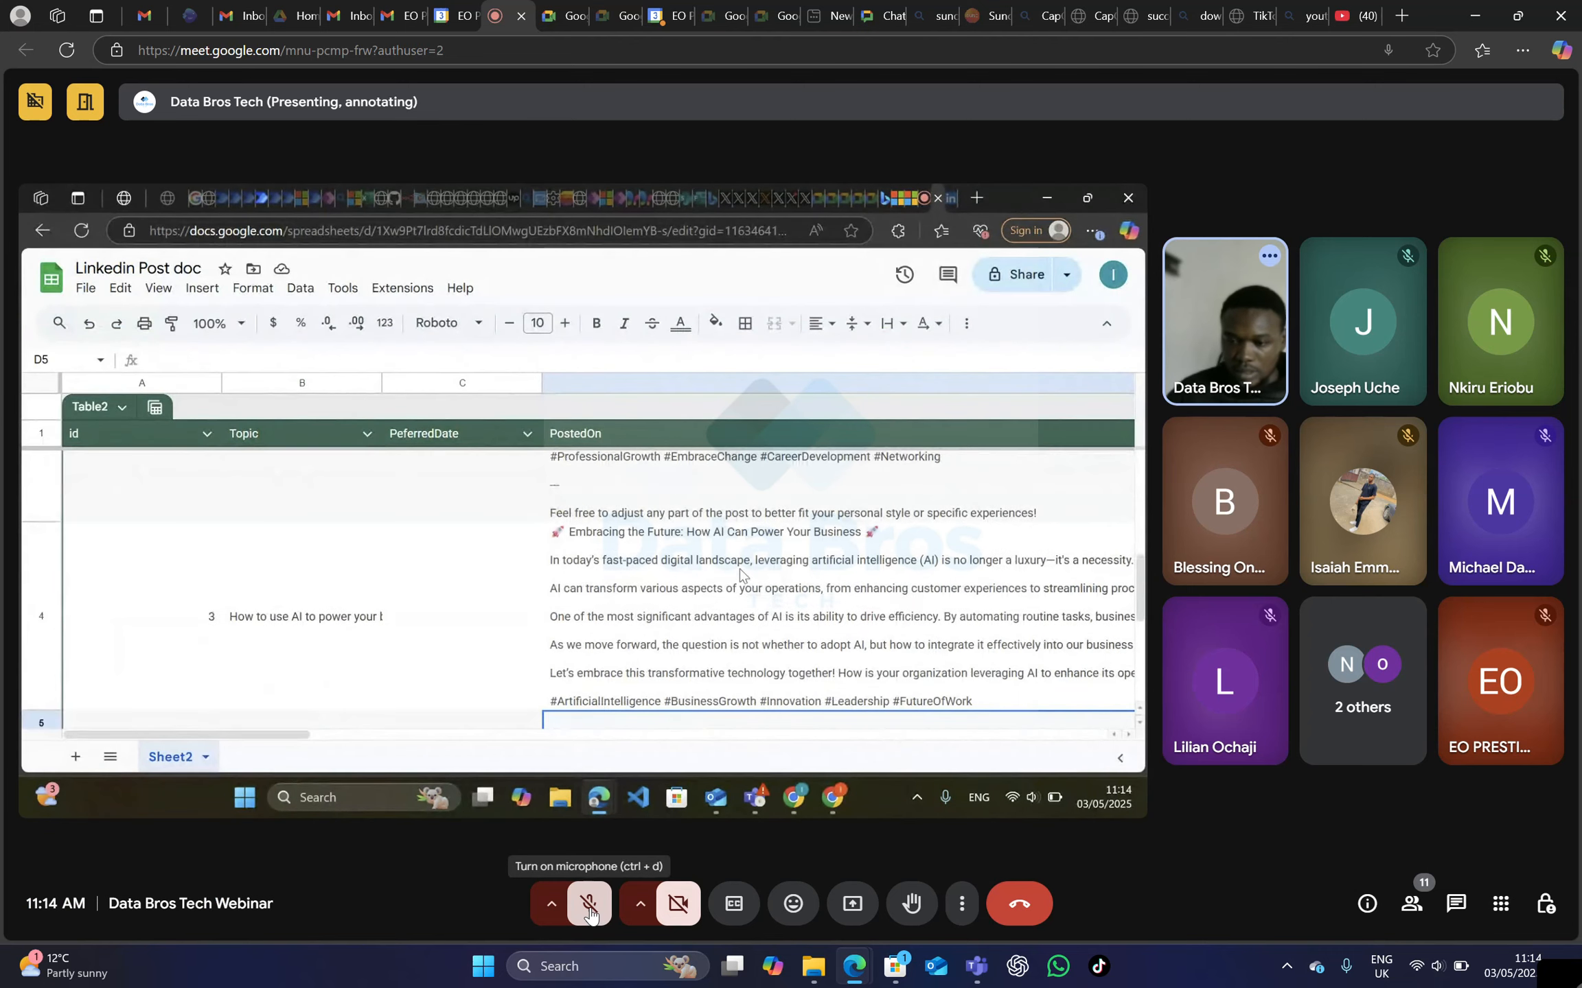
{"action": "left_click", "coordinate": [589, 914]}
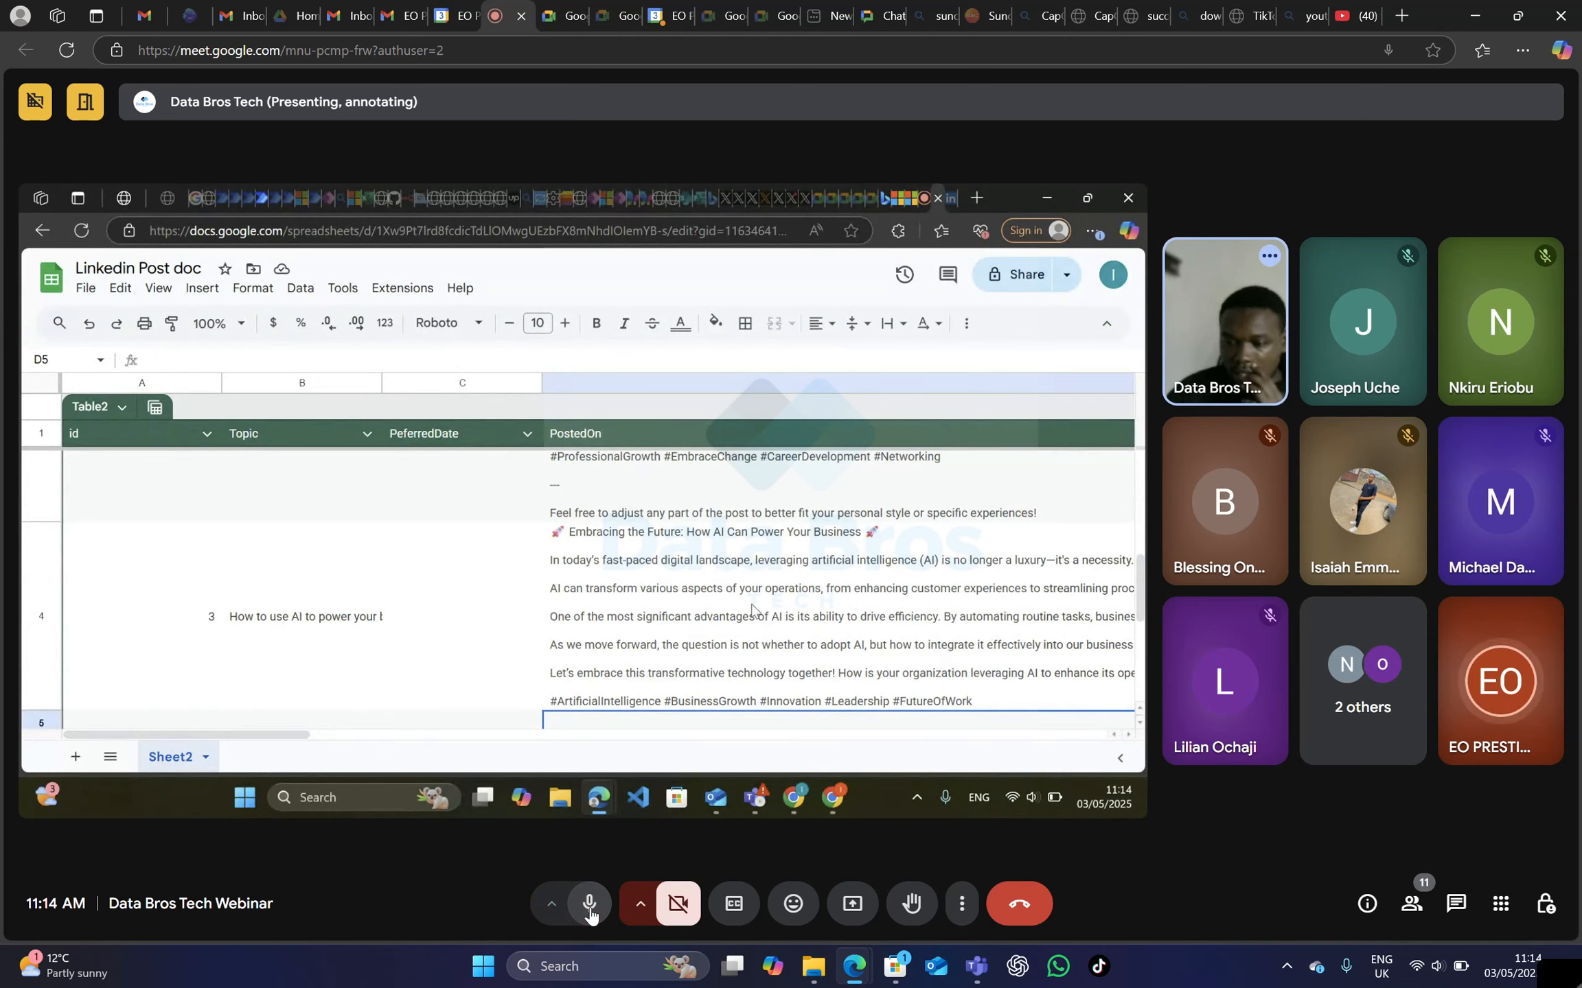
{"action": "left_click", "coordinate": [590, 915]}
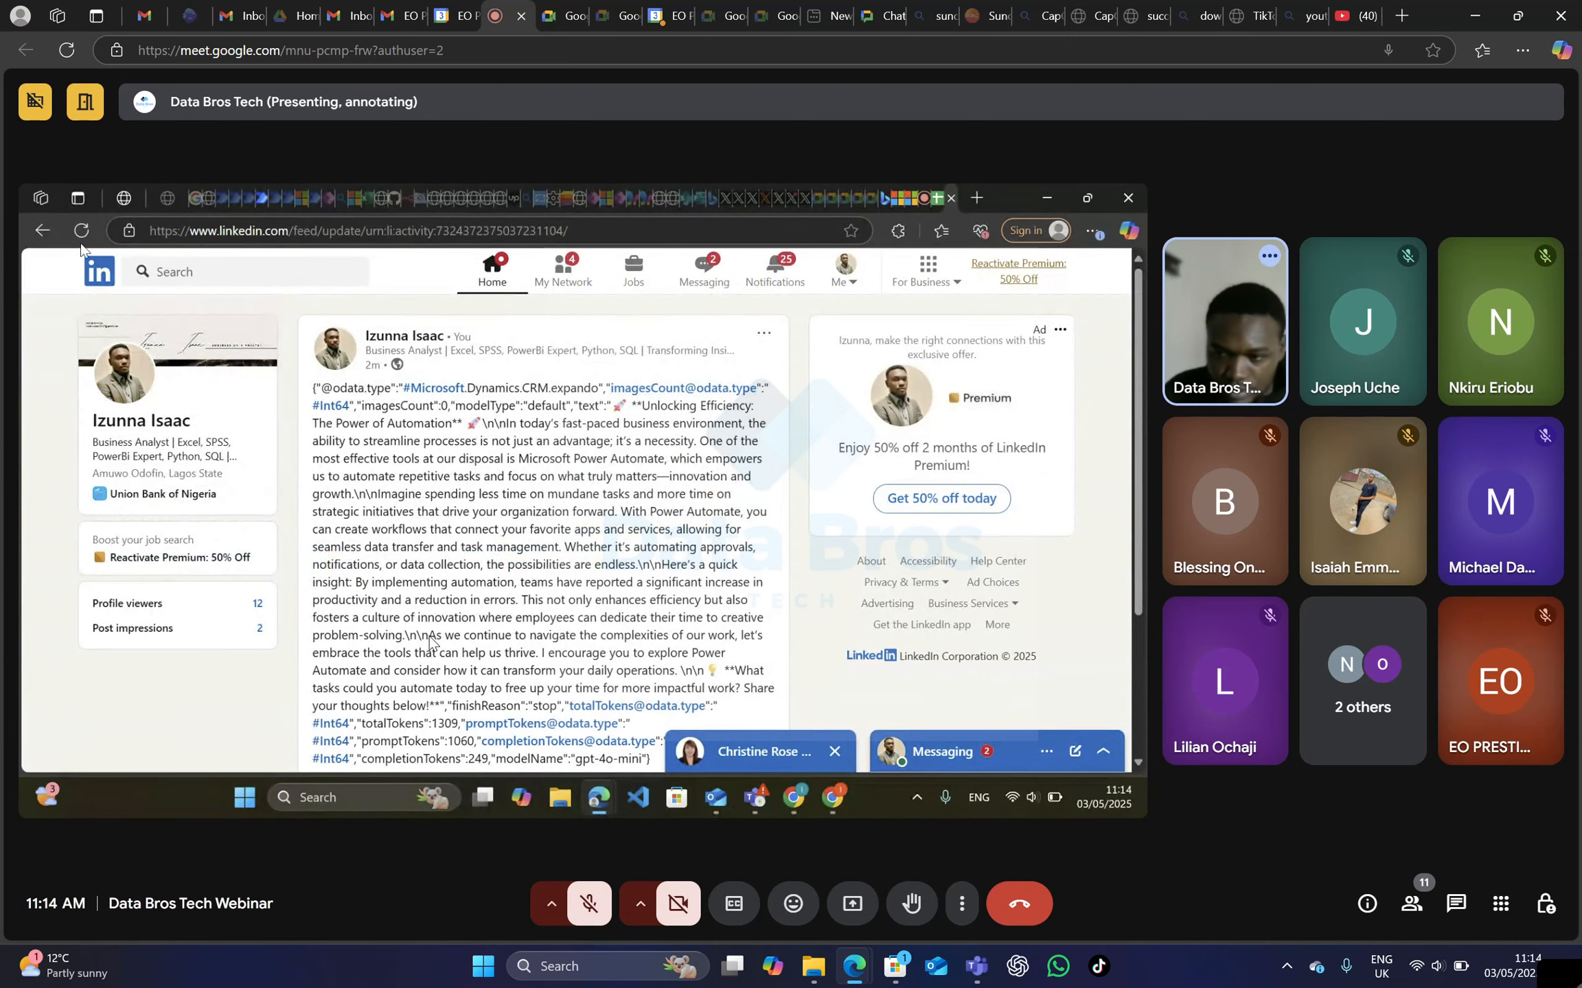
Reload the LinkedIn post page to check the content published by the flow.
{"action": "left_click", "coordinate": [86, 240]}
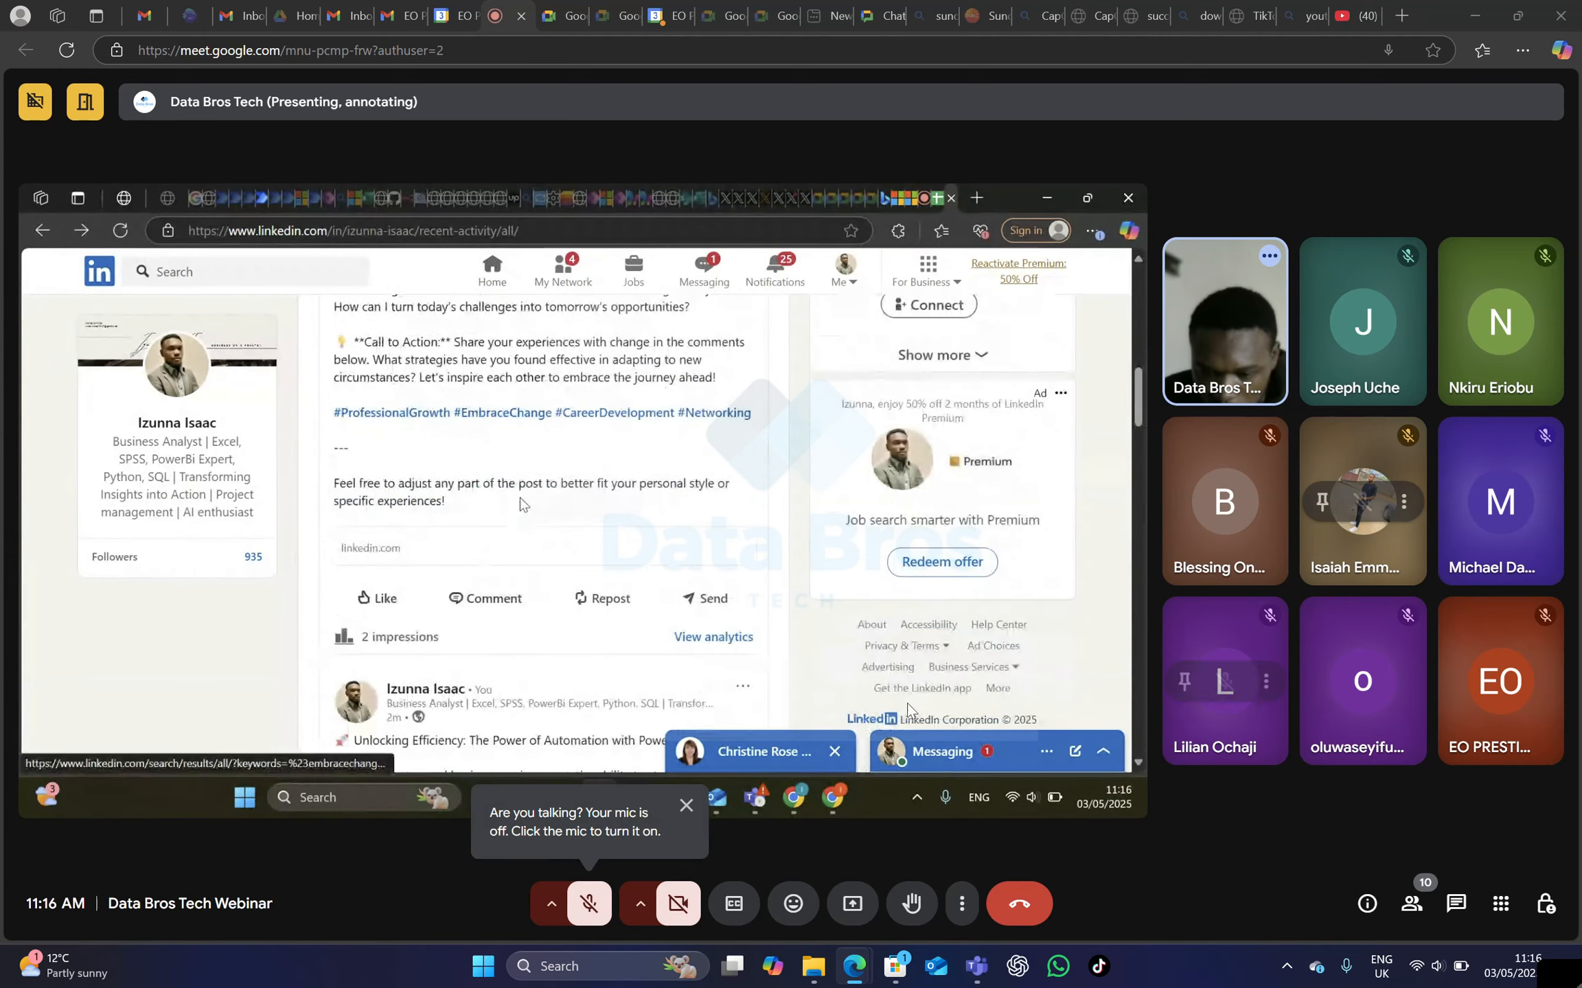
Unmute the meeting microphone to discuss the published LinkedIn posts, mute it to listen, and turn it back on.
{"action": "left_click", "coordinate": [591, 907]}
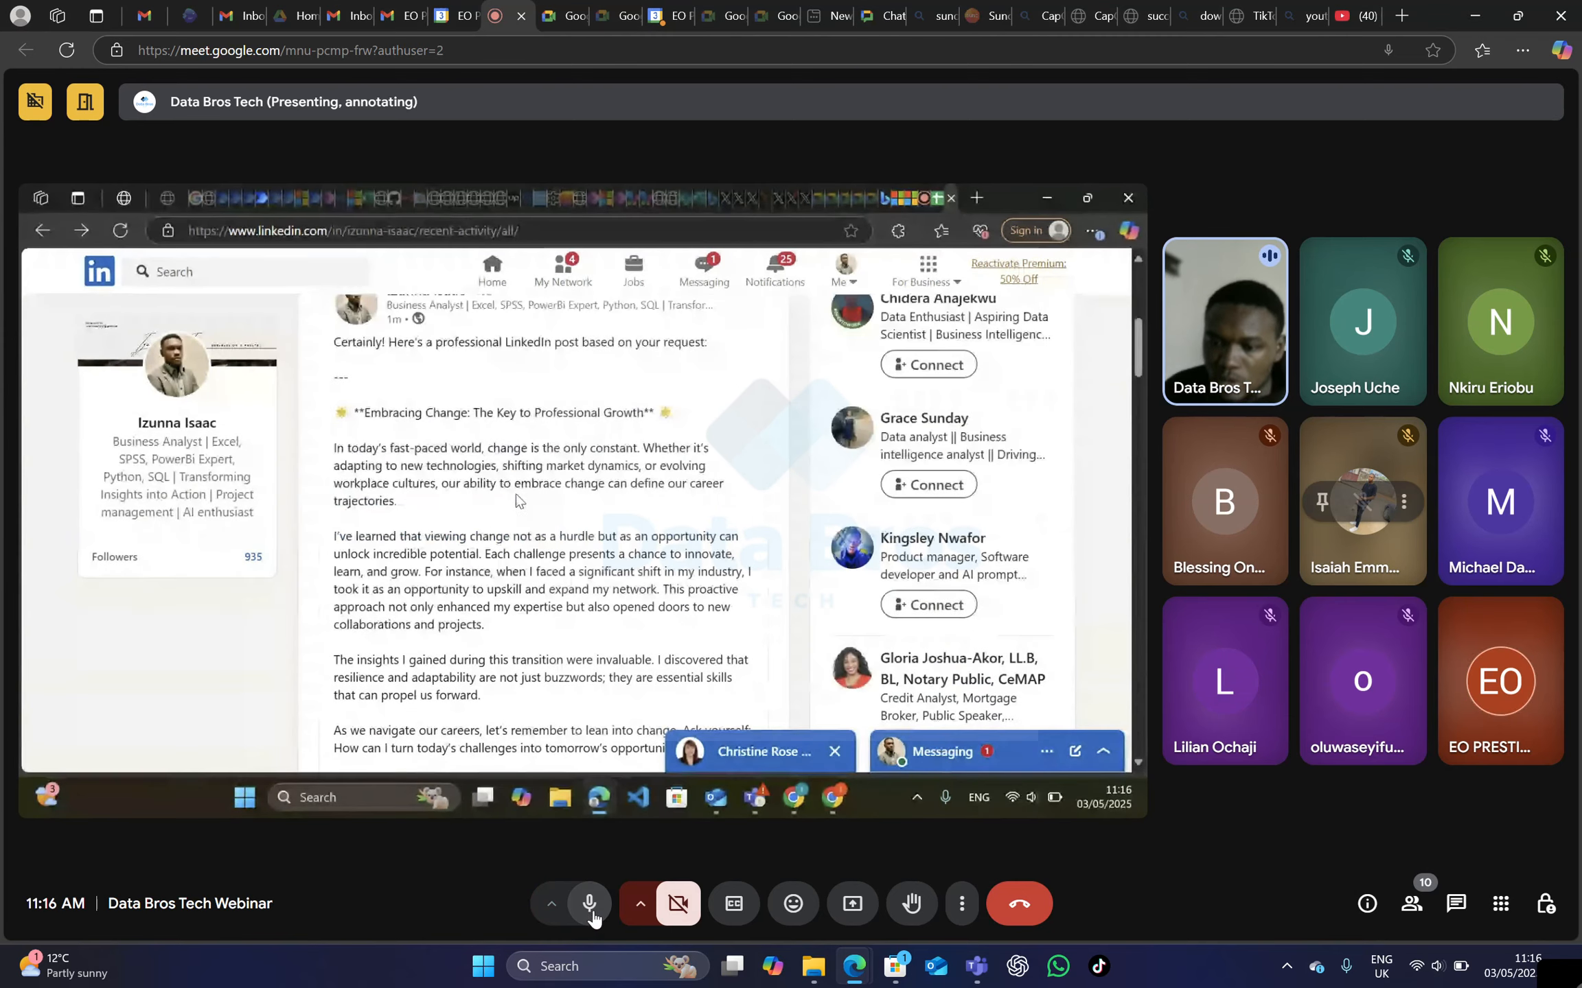
{"action": "left_click", "coordinate": [592, 913]}
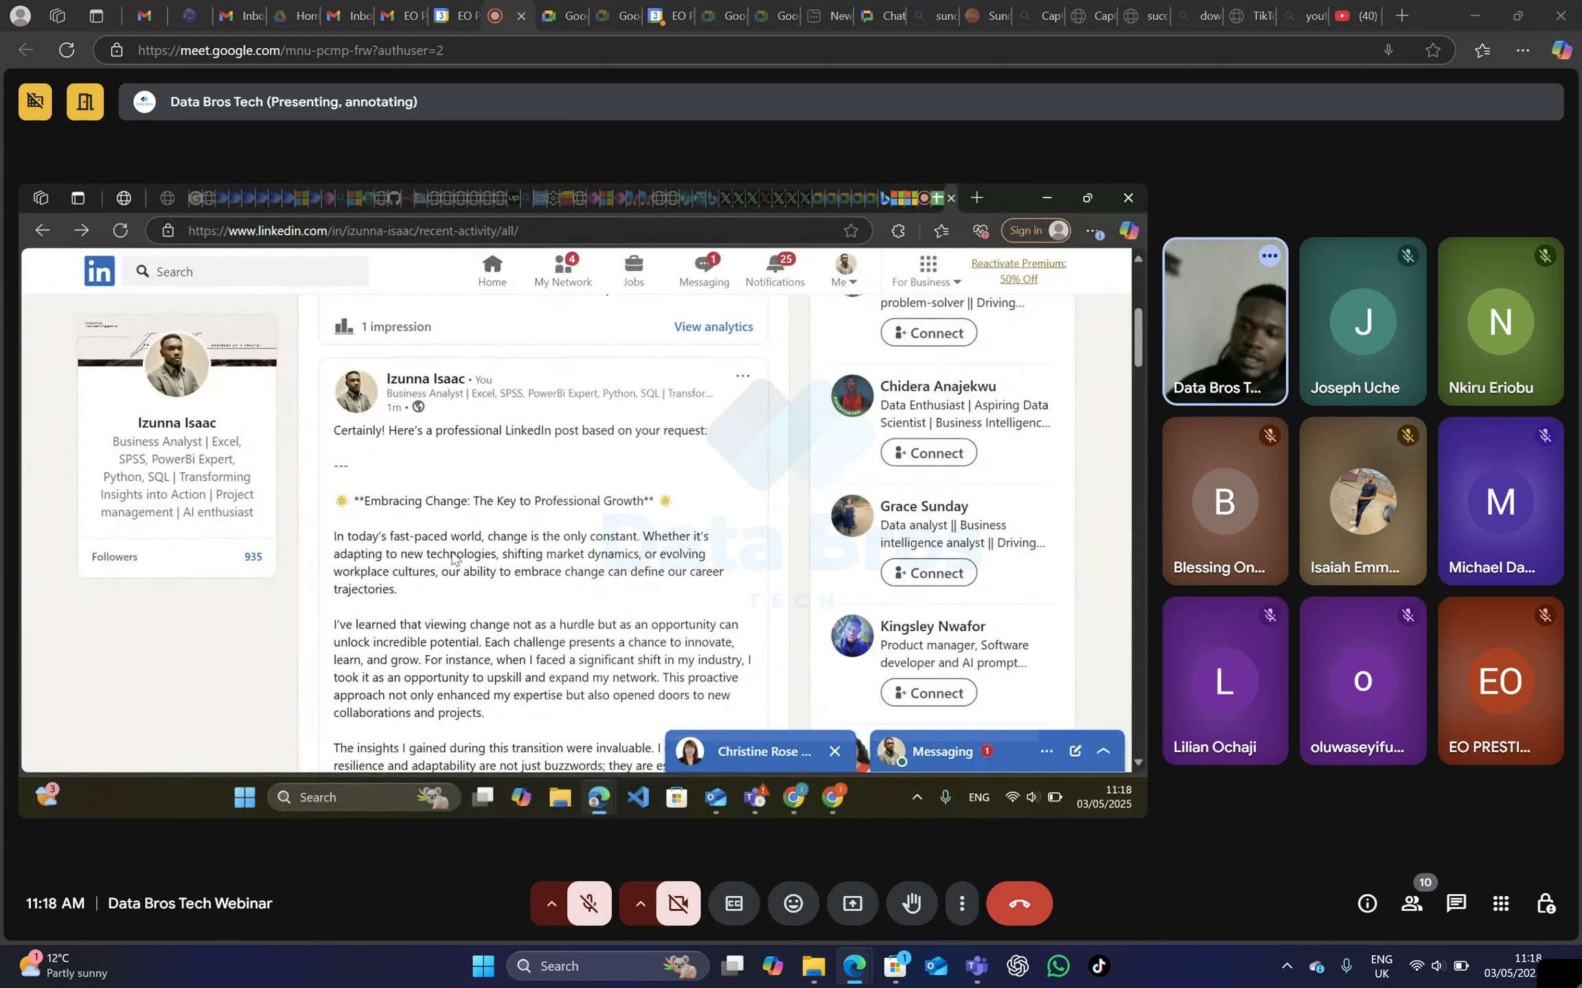
{"action": "left_click", "coordinate": [589, 905]}
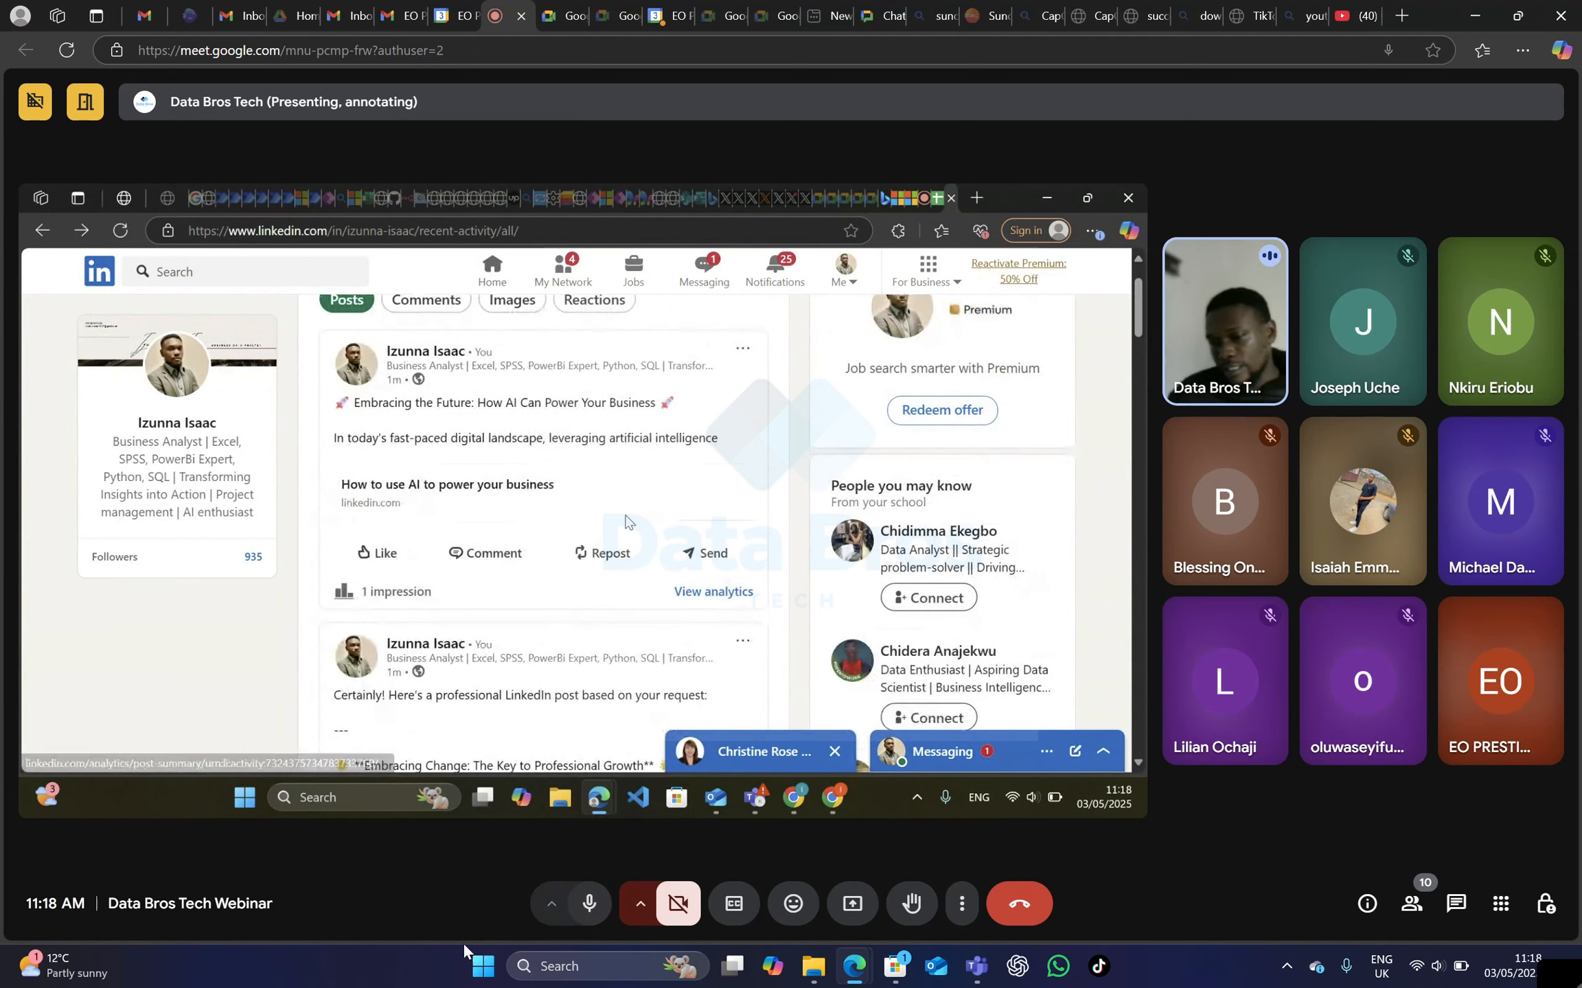